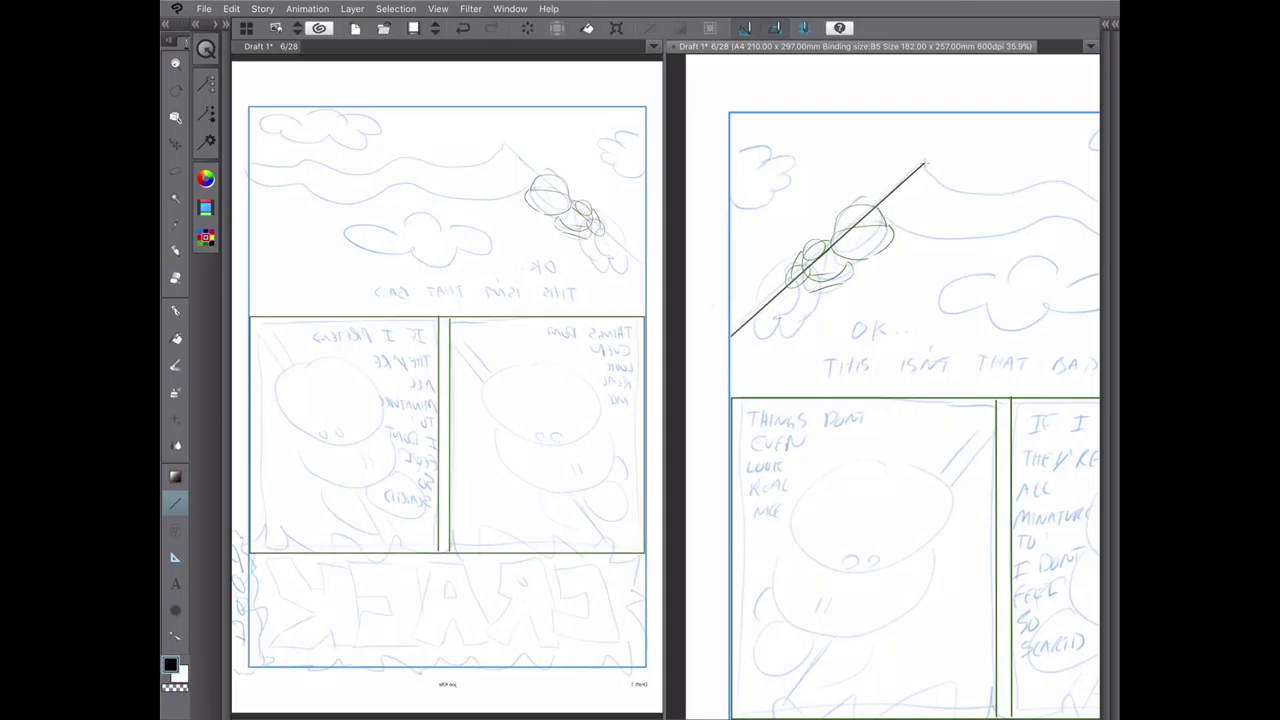
- Draw two parallel straight diagonal rails in the top panel and pencil the rounded figure shapes along them
{"action": "left_click_drag", "start_coordinate": [730, 328], "coordinate": [924, 156]}
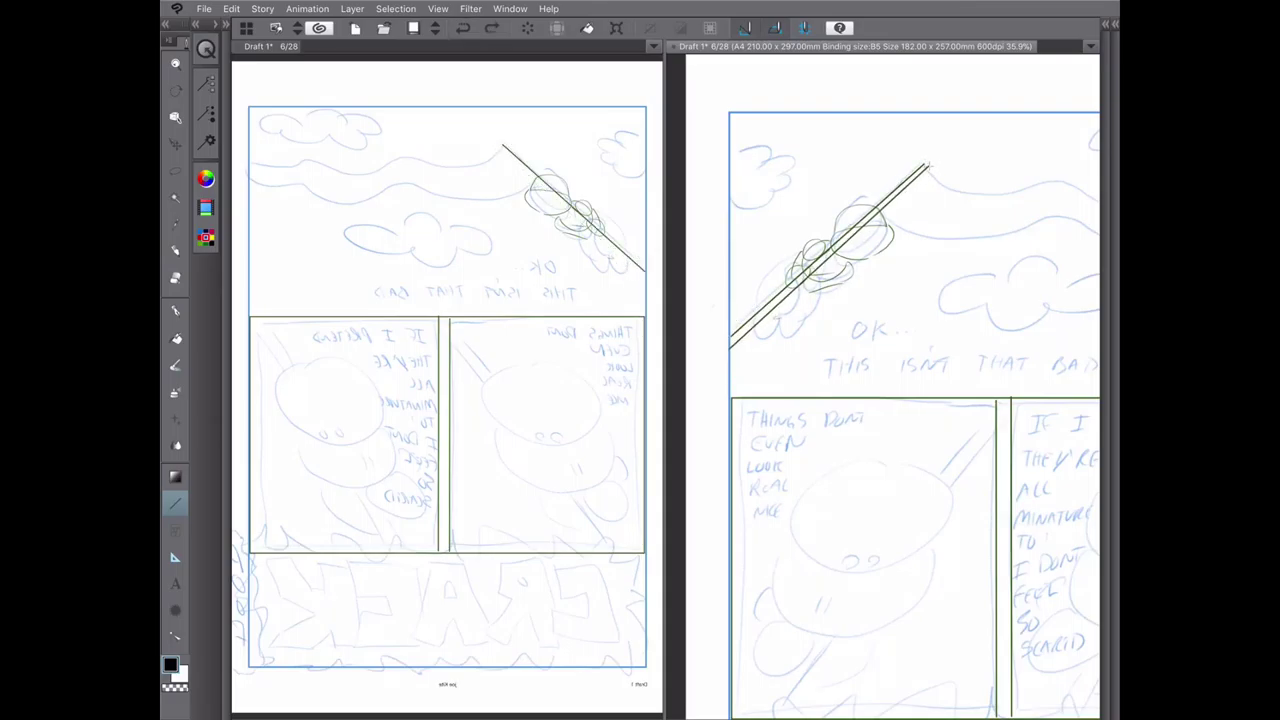
{"action": "scroll", "coordinate": [823, 232], "scroll_direction": "up", "scroll_amount": 5}
{"action": "key", "text": "p"}
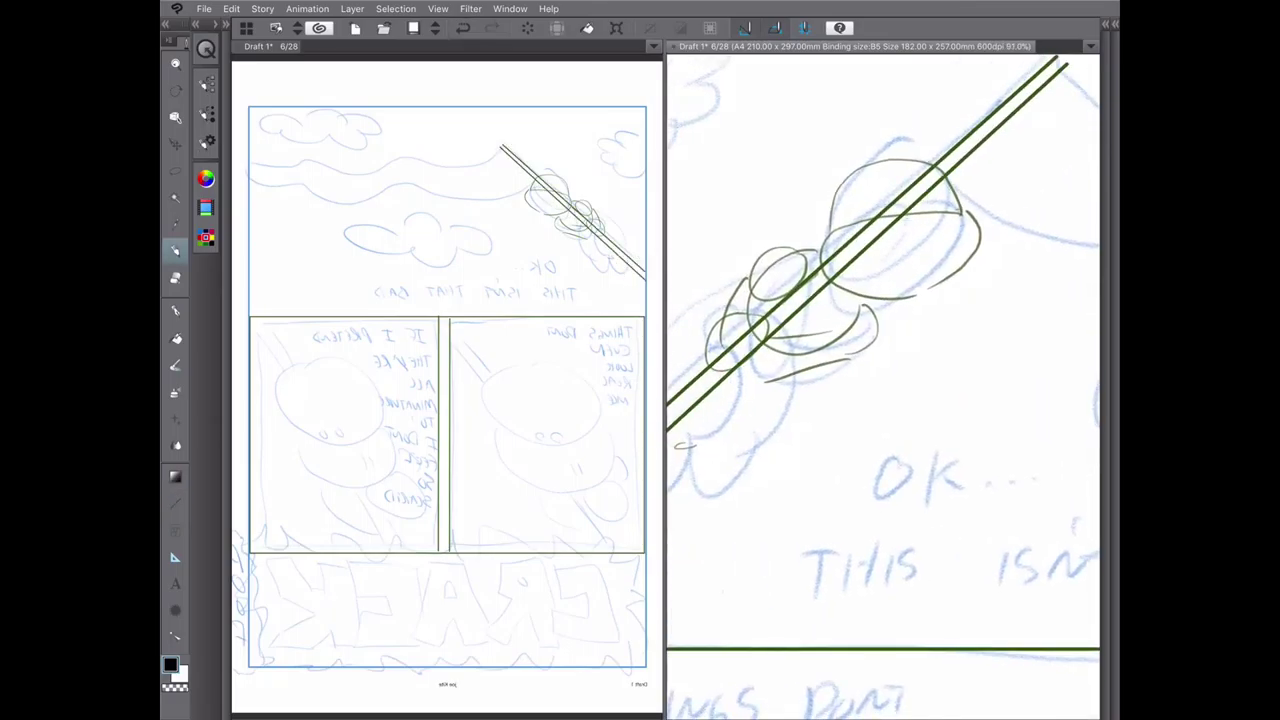
{"action": "left_click_drag", "start_coordinate": [735, 330], "coordinate": [870, 240]}
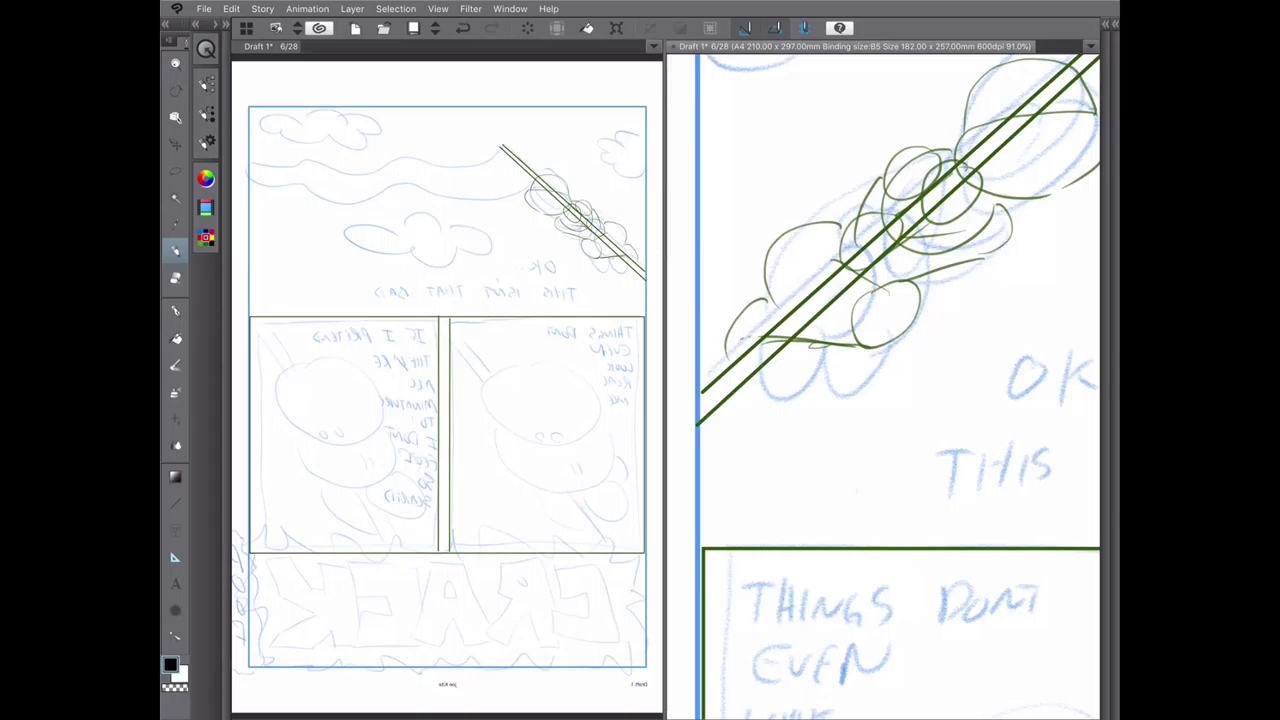
{"action": "mouse_move", "coordinate": [790, 303]}
{"action": "left_mouse_down"}
{"action": "mouse_move", "coordinate": [777, 342]}
{"action": "mouse_move", "coordinate": [722, 362]}
{"action": "left_mouse_up"}
{"action": "scroll", "coordinate": [886, 387], "scroll_direction": "down", "scroll_amount": 1}
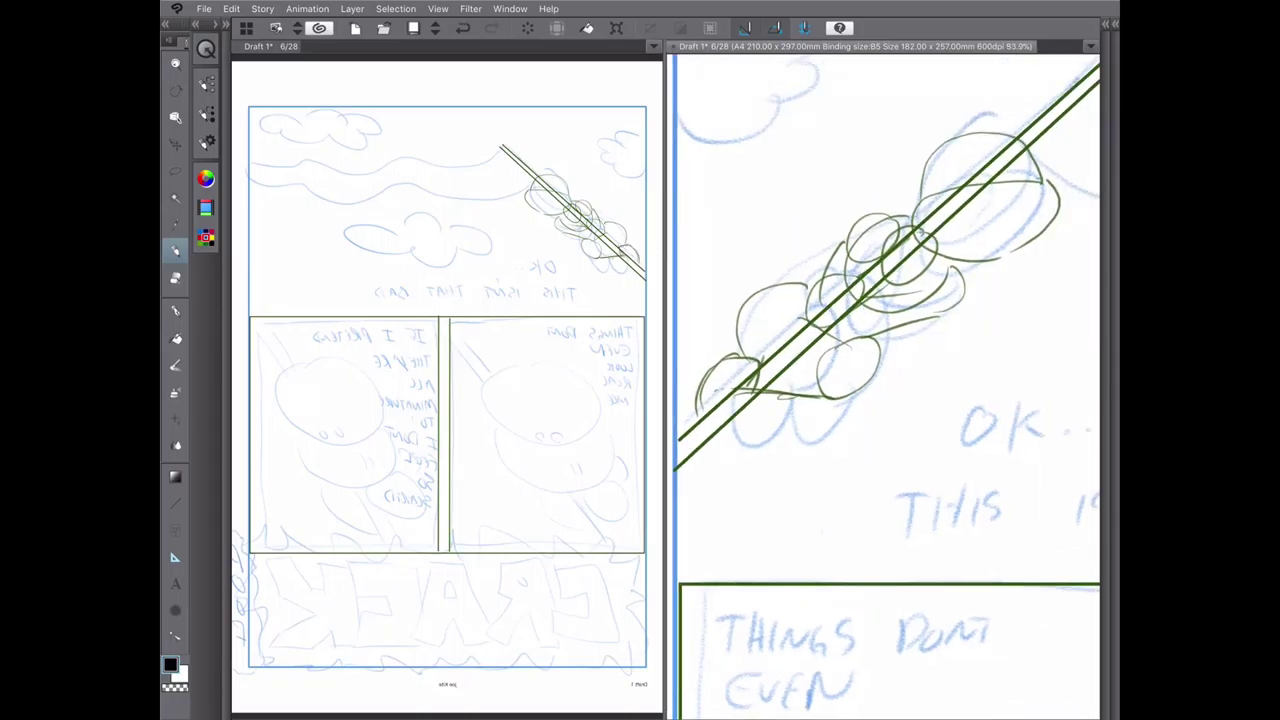
{"action": "key", "text": "ctrl+s"}
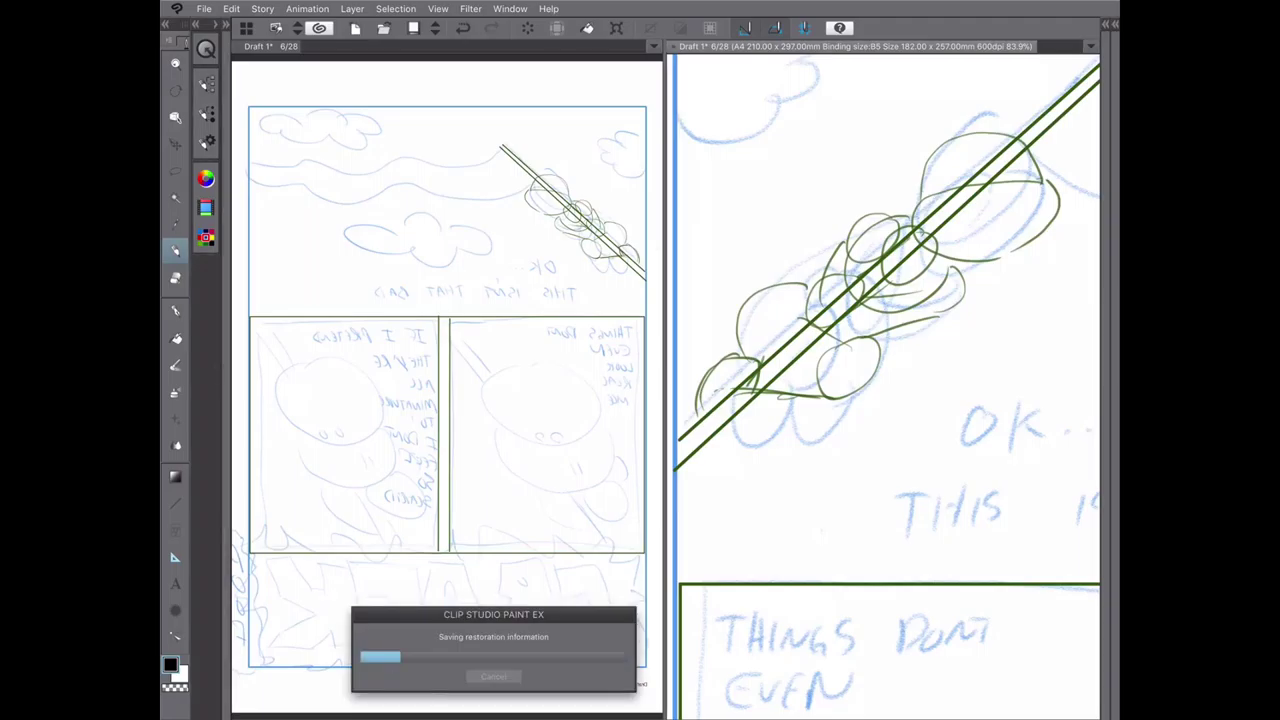
- Sketch a leg hanging below the figure in the top panel, with a rounded knee and foot
{"action": "mouse_move", "coordinate": [790, 360]}
{"action": "left_mouse_down"}
{"action": "mouse_move", "coordinate": [816, 312]}
{"action": "mouse_move", "coordinate": [790, 462]}
{"action": "left_mouse_up"}
{"action": "mouse_move", "coordinate": [827, 346]}
{"action": "left_mouse_down"}
{"action": "mouse_move", "coordinate": [829, 446]}
{"action": "mouse_move", "coordinate": [868, 318]}
{"action": "left_mouse_up"}
{"action": "mouse_move", "coordinate": [826, 264]}
{"action": "left_mouse_down"}
{"action": "mouse_move", "coordinate": [795, 300]}
{"action": "mouse_move", "coordinate": [802, 368]}
{"action": "left_mouse_up"}
{"action": "left_click_drag", "start_coordinate": [835, 310], "coordinate": [835, 358]}
{"action": "left_click_drag", "start_coordinate": [805, 370], "coordinate": [885, 392]}
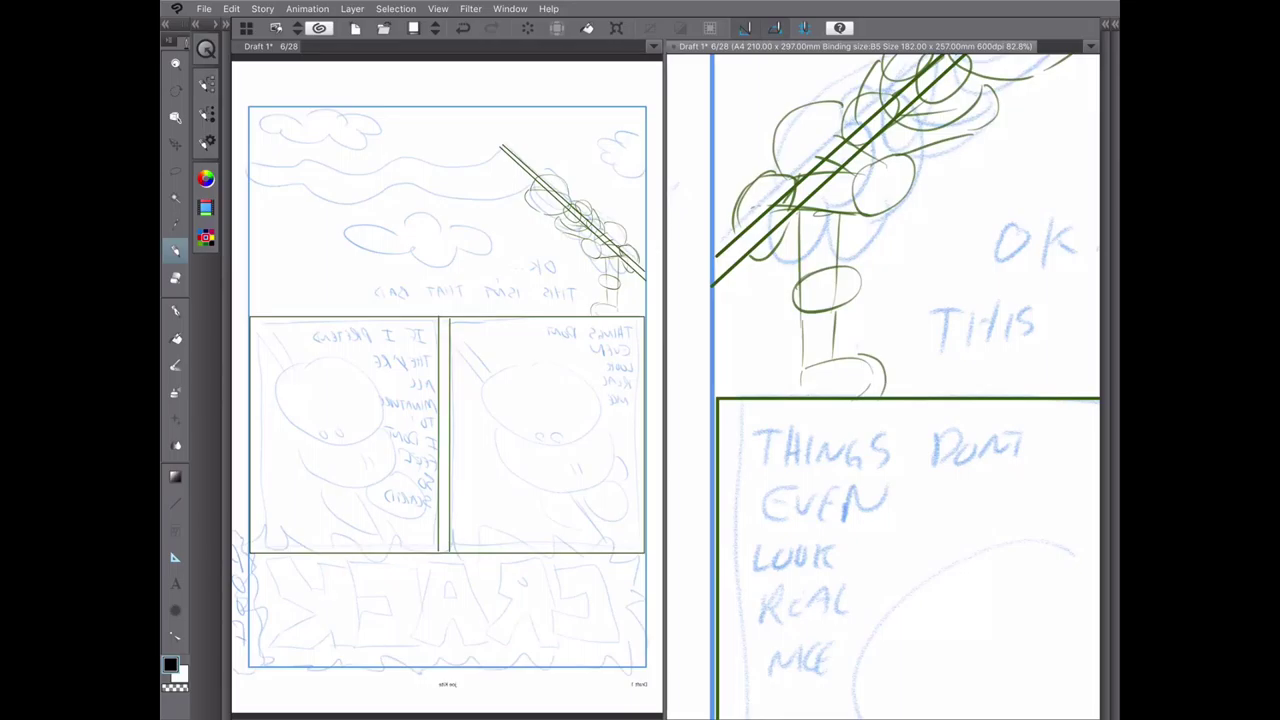
{"action": "left_click_drag", "start_coordinate": [883, 386], "coordinate": [818, 575]}
{"action": "mouse_move", "coordinate": [880, 212]}
{"action": "left_mouse_down"}
{"action": "mouse_move", "coordinate": [930, 262]}
{"action": "mouse_move", "coordinate": [904, 344]}
{"action": "left_mouse_up"}
{"action": "left_click_drag", "start_coordinate": [931, 300], "coordinate": [932, 340]}
{"action": "mouse_move", "coordinate": [892, 340]}
{"action": "left_mouse_down"}
{"action": "mouse_move", "coordinate": [894, 366]}
{"action": "mouse_move", "coordinate": [872, 372]}
{"action": "left_mouse_up"}
{"action": "key", "text": "ctrl+z"}
{"action": "key", "text": "ctrl+z"}
{"action": "key", "text": "ctrl+z"}
{"action": "key", "text": "ctrl+z"}
- Sketch the figure's arm hanging below the rails, ending in a small round hand
{"action": "left_click_drag", "start_coordinate": [918, 310], "coordinate": [914, 350]}
{"action": "left_click_drag", "start_coordinate": [872, 292], "coordinate": [868, 344]}
{"action": "scroll", "coordinate": [448, 398], "scroll_direction": "up", "scroll_amount": 2}
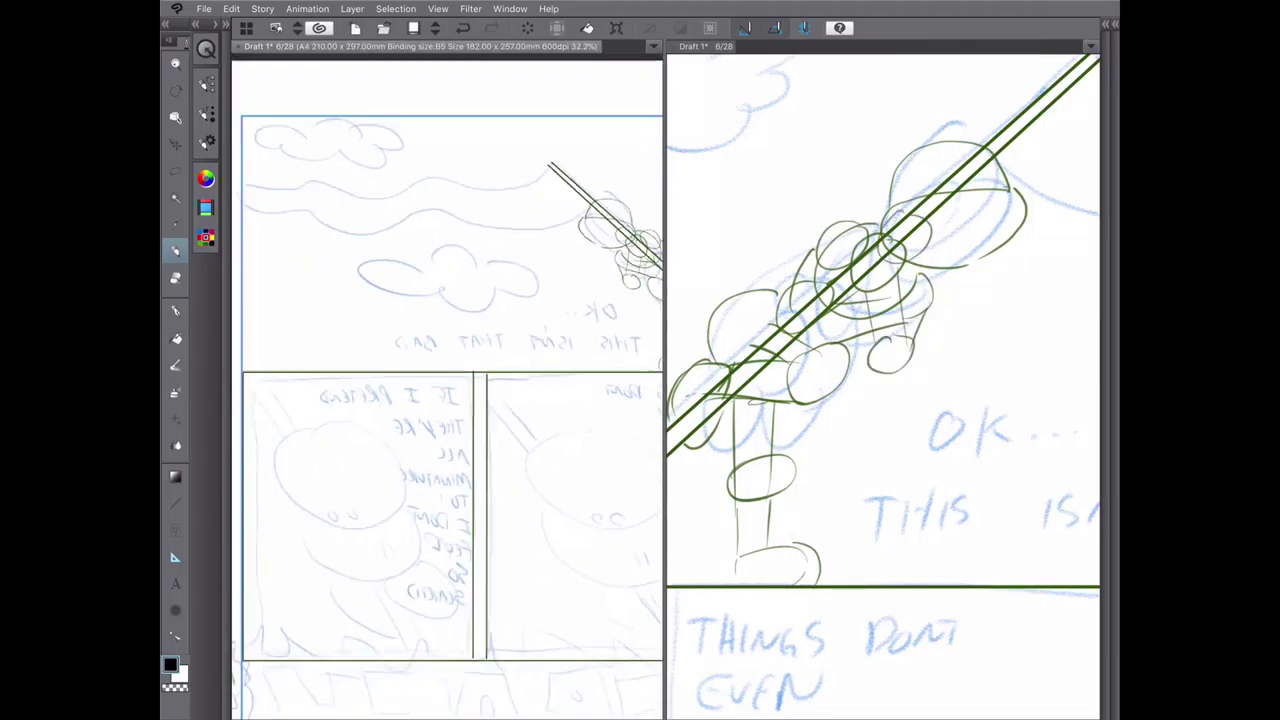
- Pencil over the top panel's two wavy lines and two of its clouds, adding a small circle at the rails' upper end
{"action": "left_click_drag", "start_coordinate": [246, 188], "coordinate": [546, 172]}
{"action": "left_click_drag", "start_coordinate": [540, 152], "coordinate": [542, 150]}
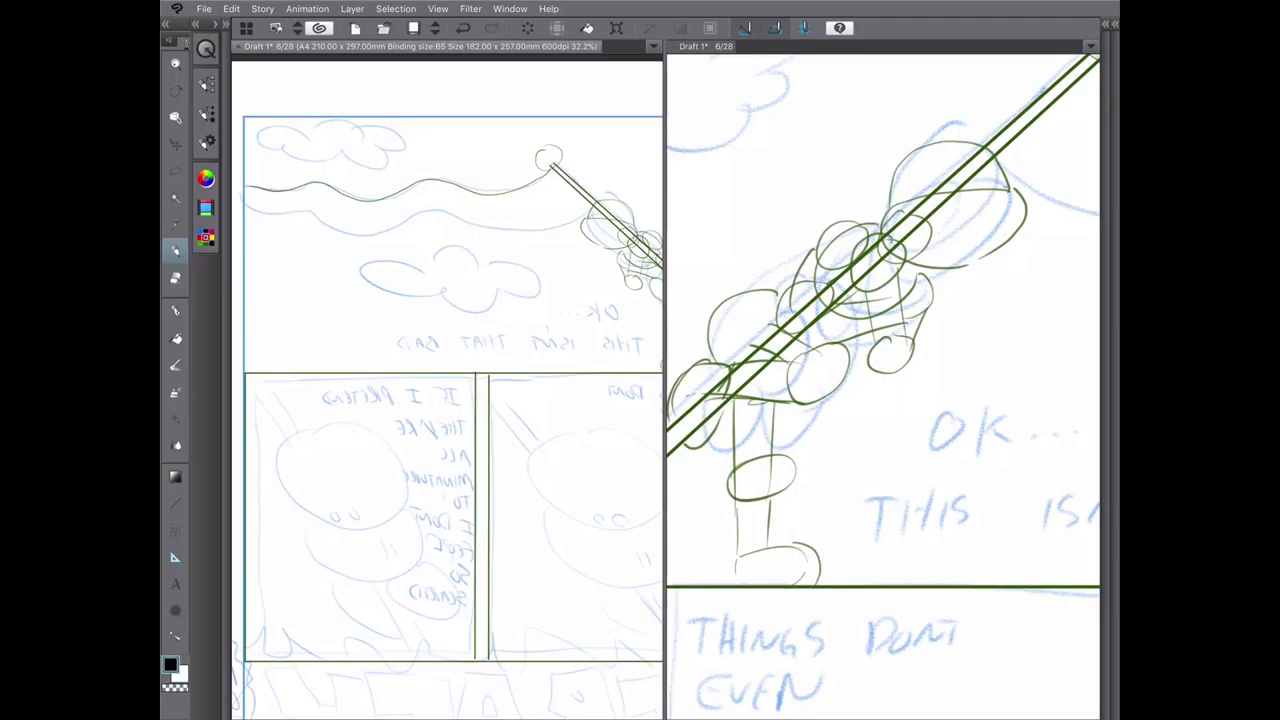
{"action": "left_click_drag", "start_coordinate": [244, 200], "coordinate": [576, 224]}
{"action": "mouse_move", "coordinate": [290, 126]}
{"action": "left_mouse_down"}
{"action": "mouse_move", "coordinate": [388, 162]}
{"action": "mouse_move", "coordinate": [296, 132]}
{"action": "left_mouse_up"}
{"action": "mouse_move", "coordinate": [488, 262]}
{"action": "left_mouse_down"}
{"action": "mouse_move", "coordinate": [432, 252]}
{"action": "mouse_move", "coordinate": [430, 305]}
{"action": "mouse_move", "coordinate": [545, 290]}
{"action": "mouse_move", "coordinate": [484, 262]}
{"action": "left_mouse_up"}
- Sketch the character's head, centre line, small nose, jaw and body curve in the "IF I PRETEND" panel
{"action": "key", "text": "ctrl+0"}
{"action": "scroll", "coordinate": [883, 385], "scroll_direction": "down", "scroll_amount": 3}
{"action": "key", "text": "ctrl+minus"}
{"action": "key", "text": "ctrl+0"}
{"action": "scroll", "coordinate": [447, 372], "scroll_direction": "up", "scroll_amount": 1}
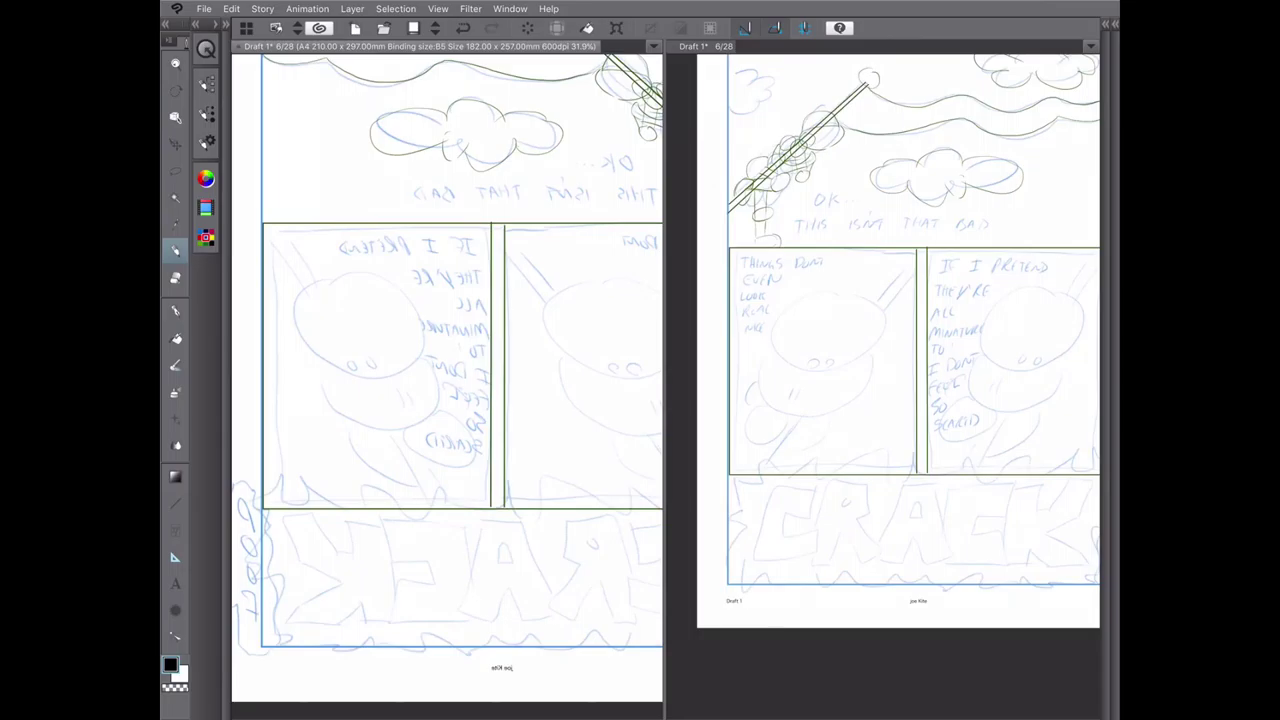
{"action": "left_click_drag", "start_coordinate": [364, 274], "coordinate": [344, 444]}
{"action": "mouse_move", "coordinate": [420, 282]}
{"action": "left_mouse_down"}
{"action": "mouse_move", "coordinate": [300, 392]}
{"action": "mouse_move", "coordinate": [440, 372]}
{"action": "left_mouse_up"}
{"action": "left_click_drag", "start_coordinate": [339, 345], "coordinate": [340, 354]}
{"action": "left_click_drag", "start_coordinate": [350, 345], "coordinate": [350, 354]}
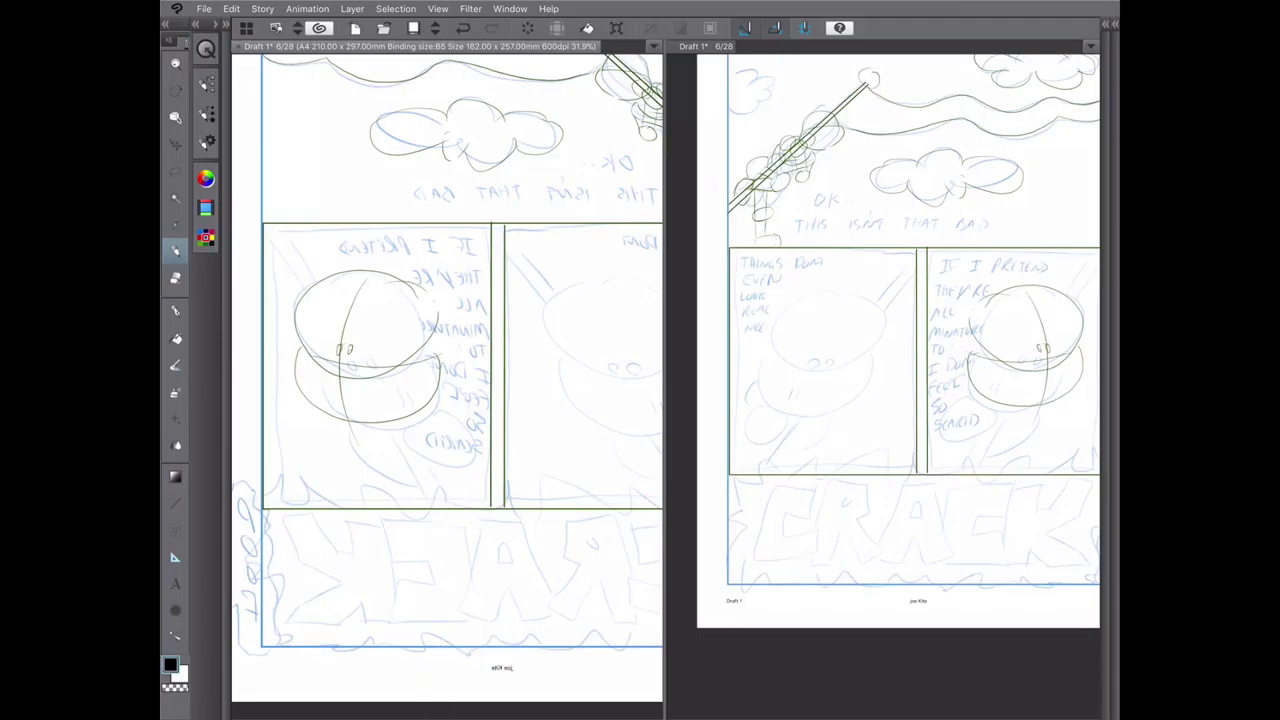
{"action": "left_click_drag", "start_coordinate": [328, 420], "coordinate": [430, 432]}
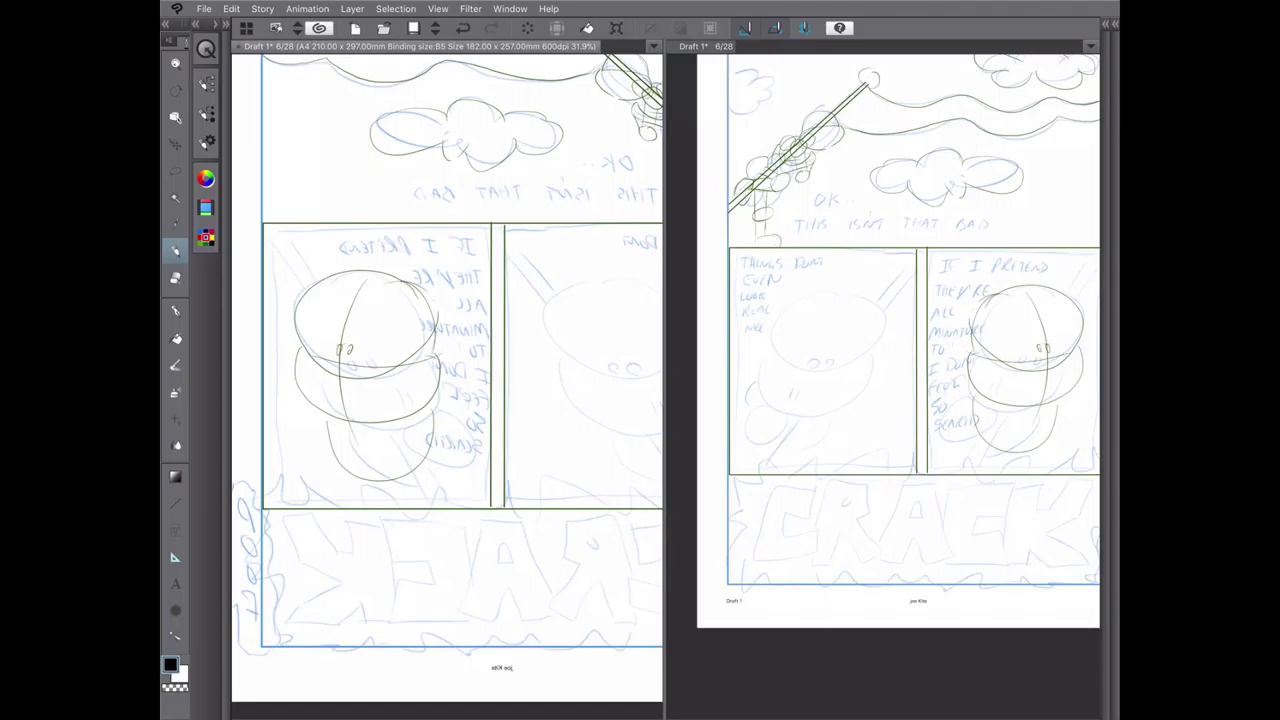
- Pencil the cloud above the figure in the corner of the top panel
{"action": "scroll", "coordinate": [447, 350], "scroll_direction": "down", "scroll_amount": 3}
{"action": "scroll", "coordinate": [885, 380], "scroll_direction": "up", "scroll_amount": 3}
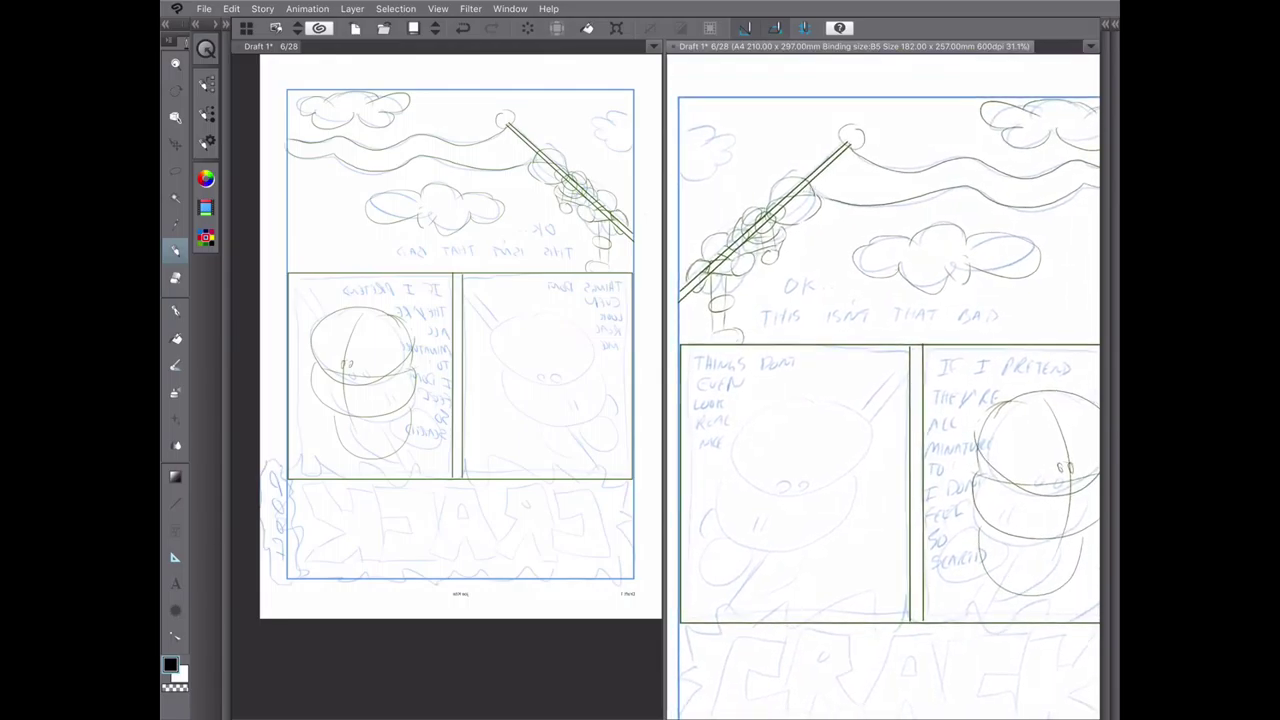
{"action": "mouse_move", "coordinate": [690, 130]}
{"action": "left_mouse_down"}
{"action": "mouse_move", "coordinate": [755, 190]}
{"action": "mouse_move", "coordinate": [696, 196]}
{"action": "left_mouse_up"}
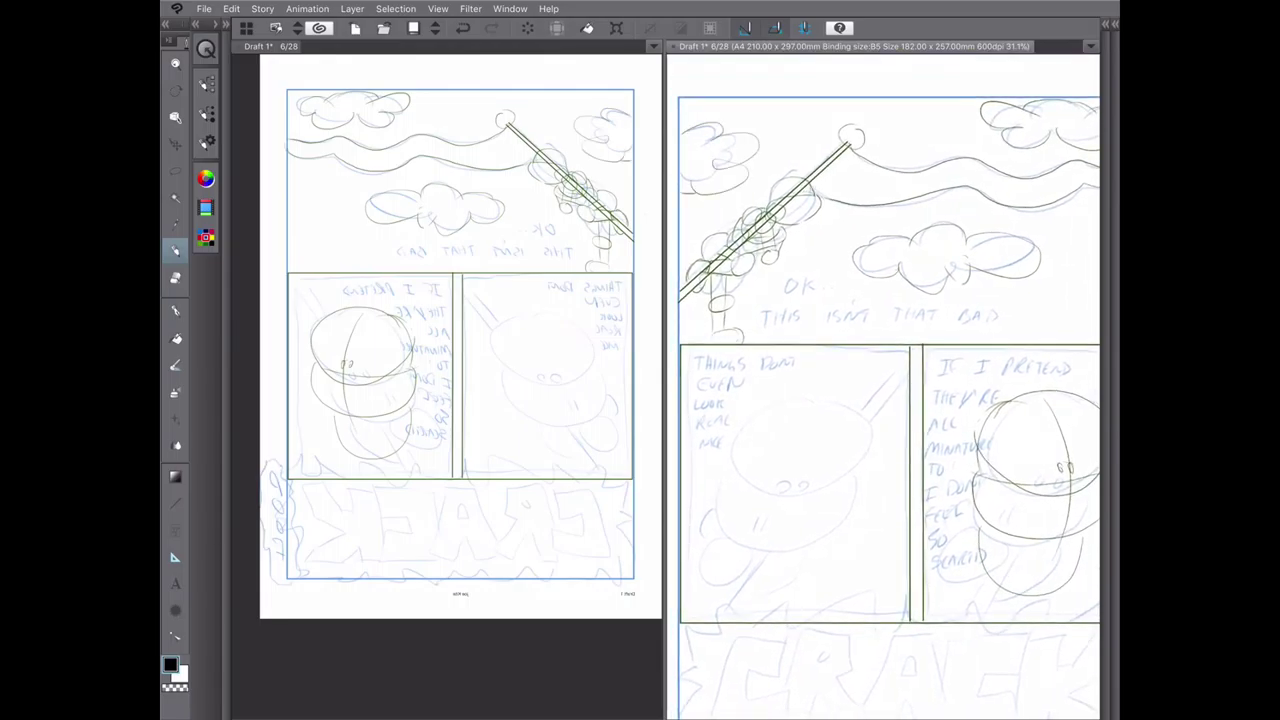
- Sketch the character's head, centre line, jaw and nose in the "THINGS DON'T EVEN LOOK REAL" panel
{"action": "scroll", "coordinate": [883, 387], "scroll_direction": "down", "scroll_amount": 1}
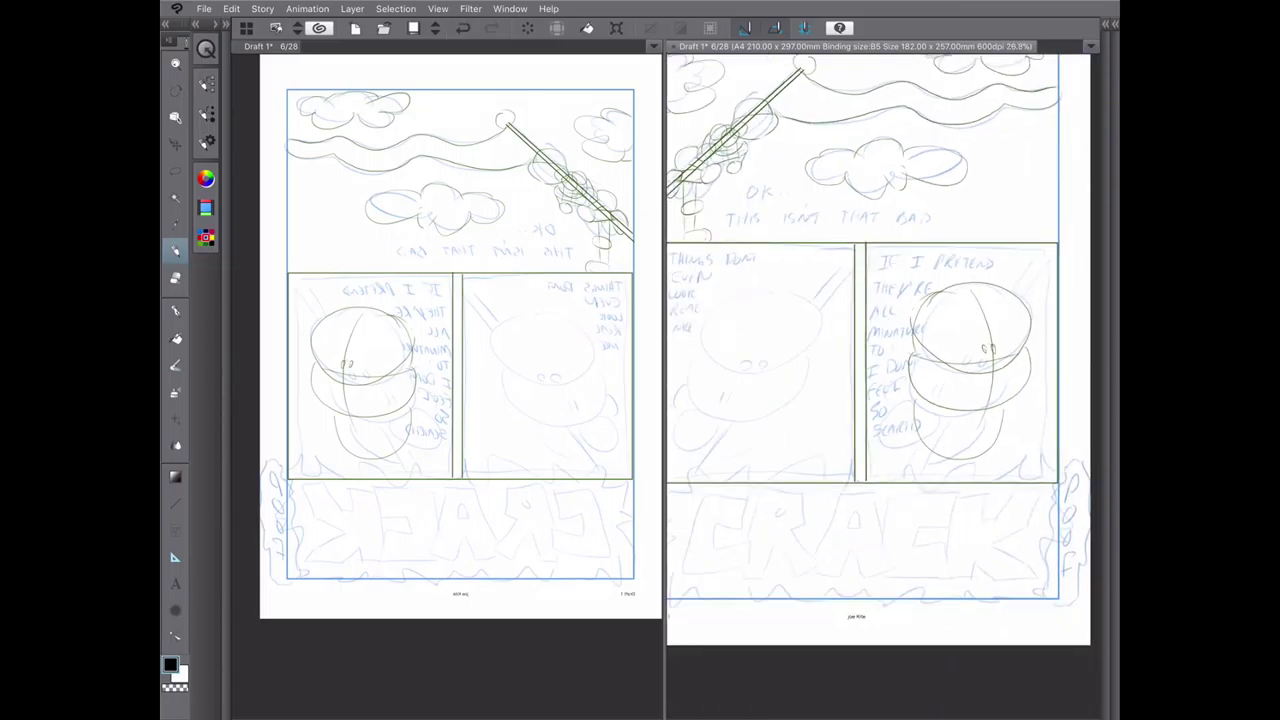
{"action": "left_click_drag", "start_coordinate": [760, 288], "coordinate": [756, 290]}
{"action": "left_click_drag", "start_coordinate": [700, 360], "coordinate": [812, 368]}
{"action": "left_click_drag", "start_coordinate": [752, 300], "coordinate": [752, 410]}
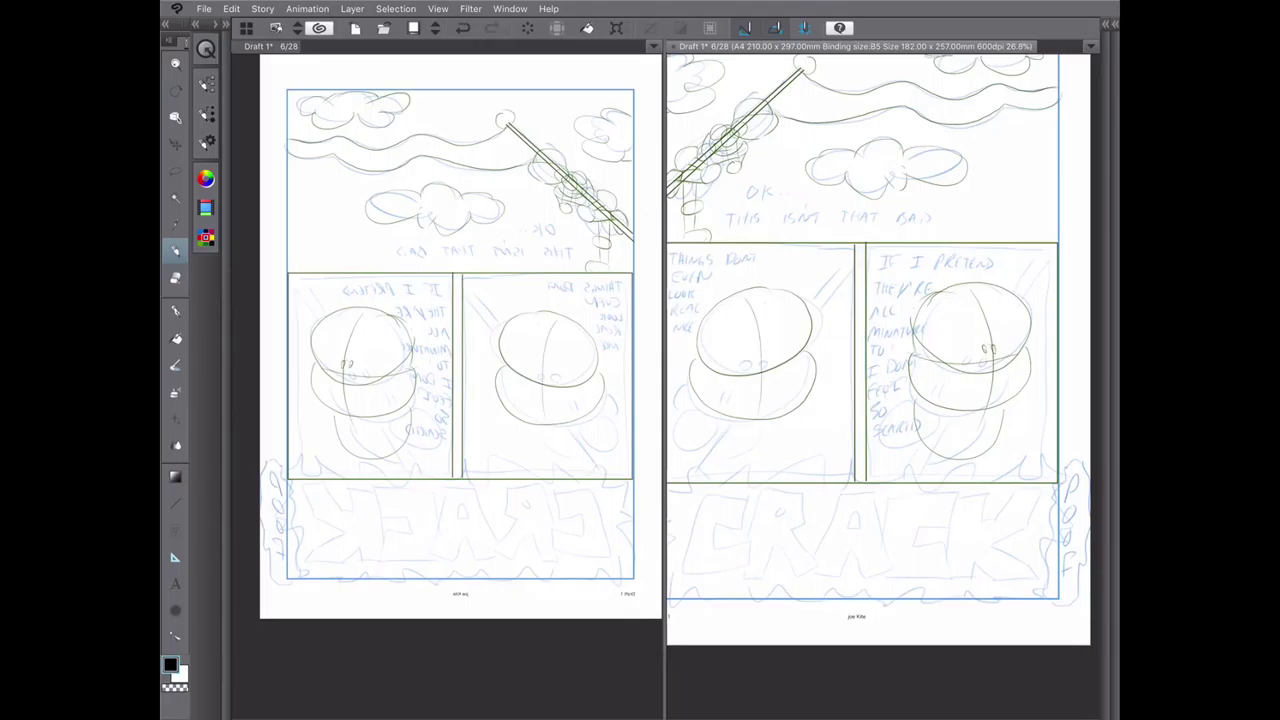
{"action": "left_click_drag", "start_coordinate": [715, 365], "coordinate": [785, 368]}
- Draw a pair of parallel straight diagonal bars across each of the two middle panels
{"action": "scroll", "coordinate": [883, 387], "scroll_direction": "down", "scroll_amount": 1}
{"action": "key", "text": "u"}
{"action": "mouse_move", "coordinate": [858, 275]}
{"action": "left_mouse_down"}
{"action": "mouse_move", "coordinate": [687, 460]}
{"action": "mouse_move", "coordinate": [706, 470]}
{"action": "left_mouse_up"}
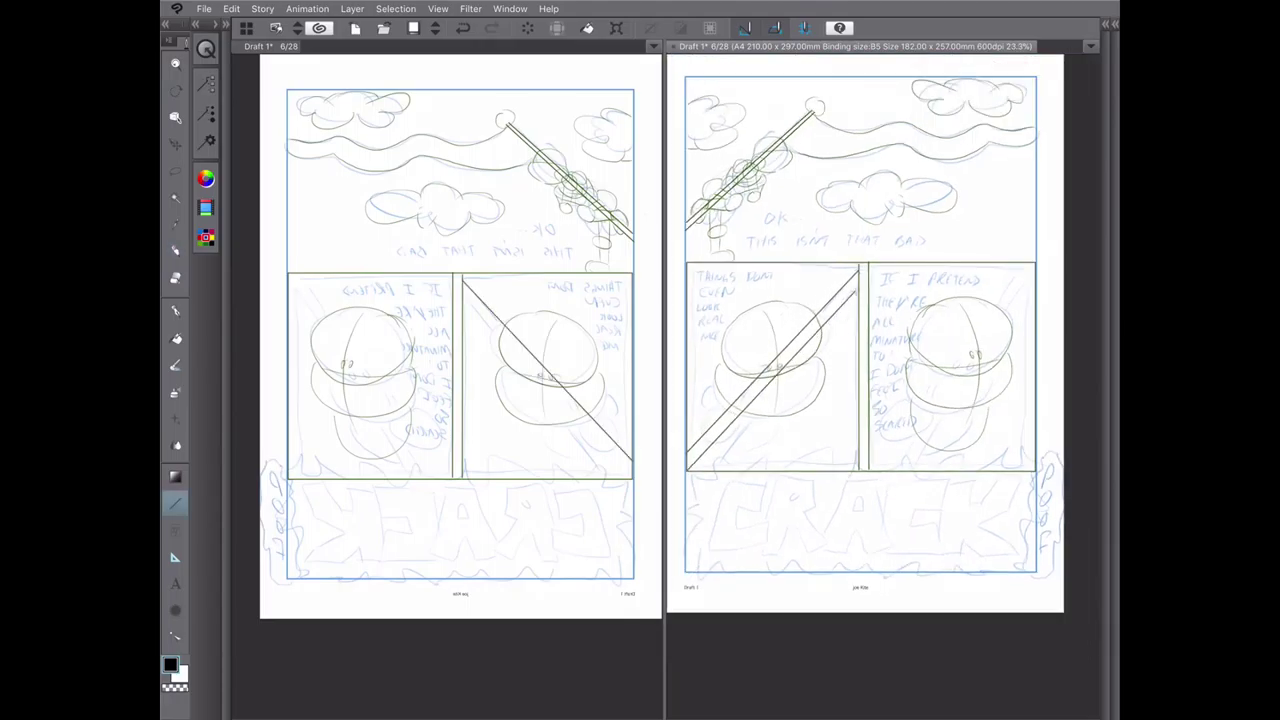
{"action": "mouse_move", "coordinate": [1030, 270]}
{"action": "left_mouse_down"}
{"action": "mouse_move", "coordinate": [872, 447]}
{"action": "mouse_move", "coordinate": [950, 360]}
{"action": "mouse_move", "coordinate": [885, 462]}
{"action": "left_mouse_up"}
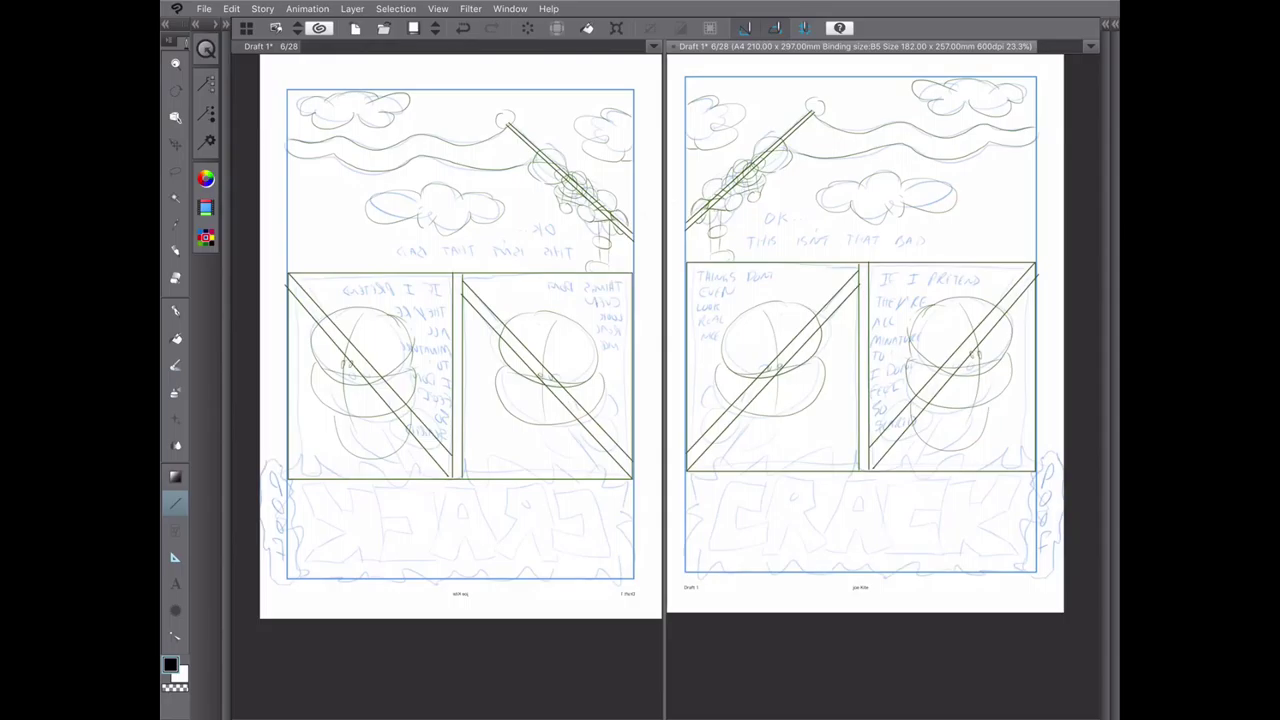
{"action": "scroll", "coordinate": [883, 380], "scroll_direction": "up", "scroll_amount": 2}
{"action": "left_click", "coordinate": [550, 275]}
{"action": "scroll", "coordinate": [550, 275], "scroll_direction": "up", "scroll_amount": 1}
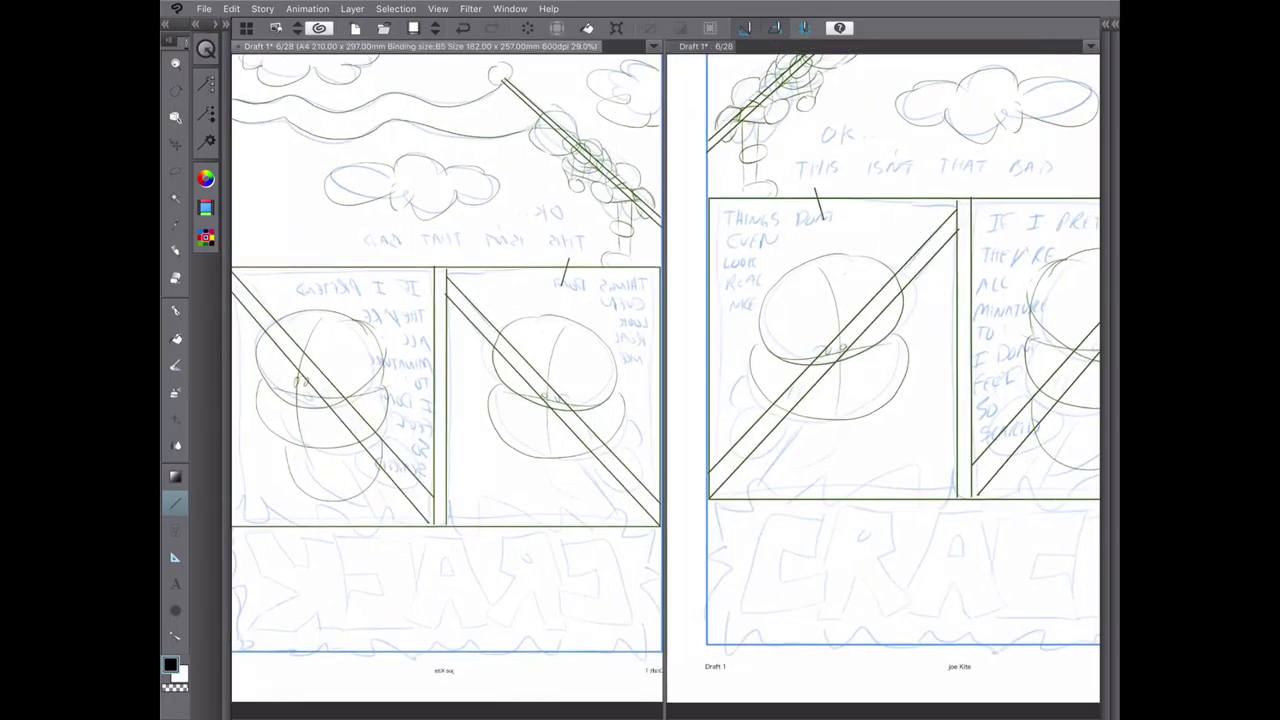
{"action": "left_click", "coordinate": [866, 561]}
{"action": "key", "text": "ctrl+z"}
- Choose the Text tool with the Arial font at size 12.0
{"action": "scroll", "coordinate": [866, 561], "scroll_direction": "down", "scroll_amount": 1}
{"action": "left_click", "coordinate": [175, 583]}
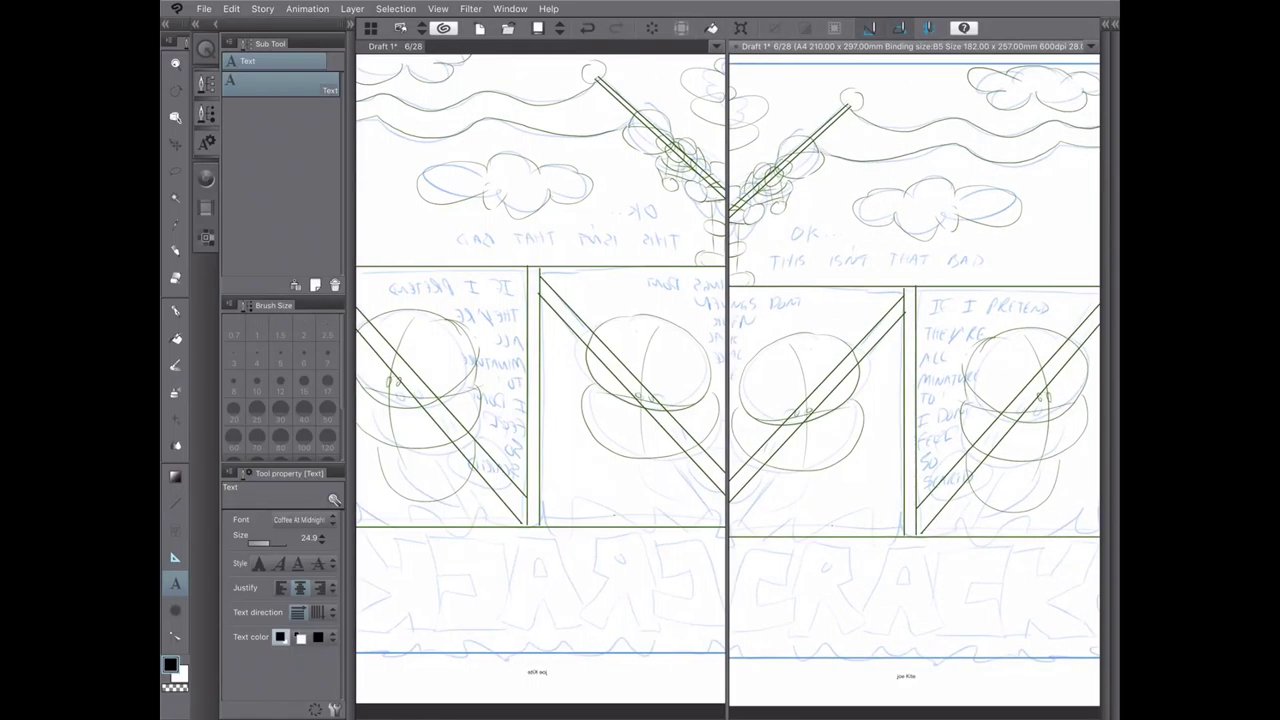
{"action": "left_click", "coordinate": [300, 519]}
{"action": "scroll", "coordinate": [265, 390], "scroll_direction": "up", "scroll_amount": 5}
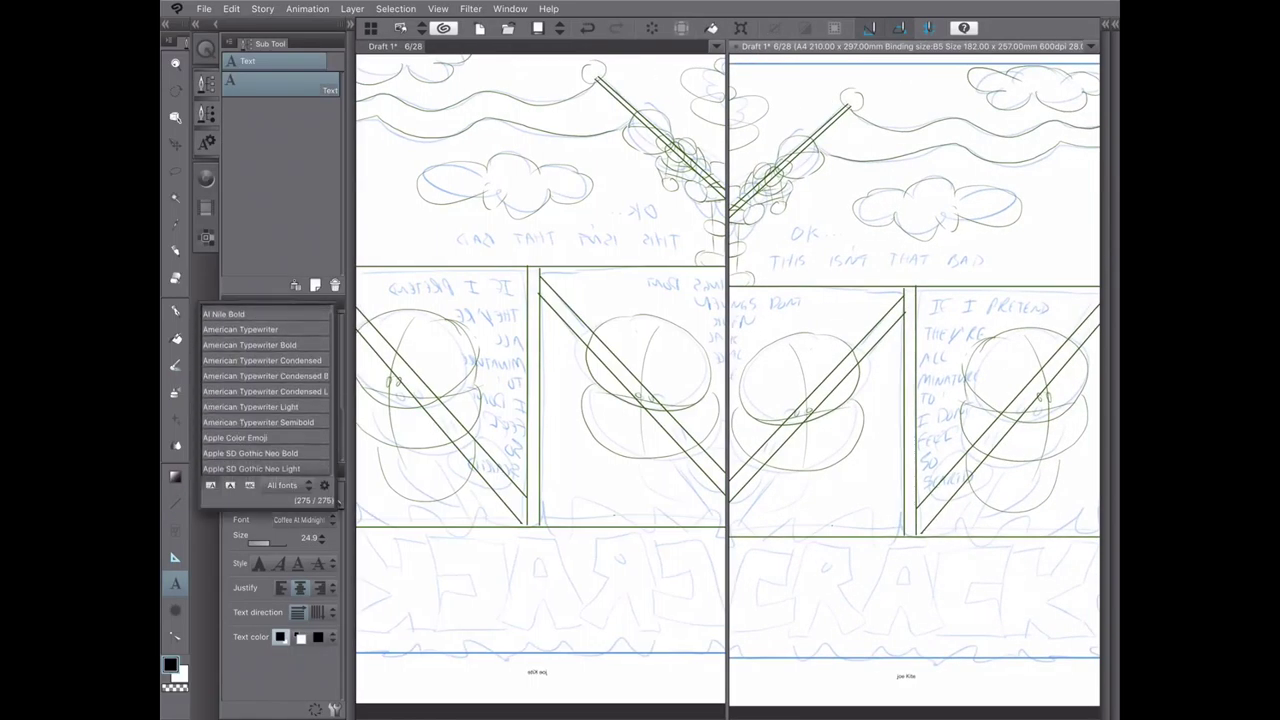
{"action": "key", "text": "Return"}
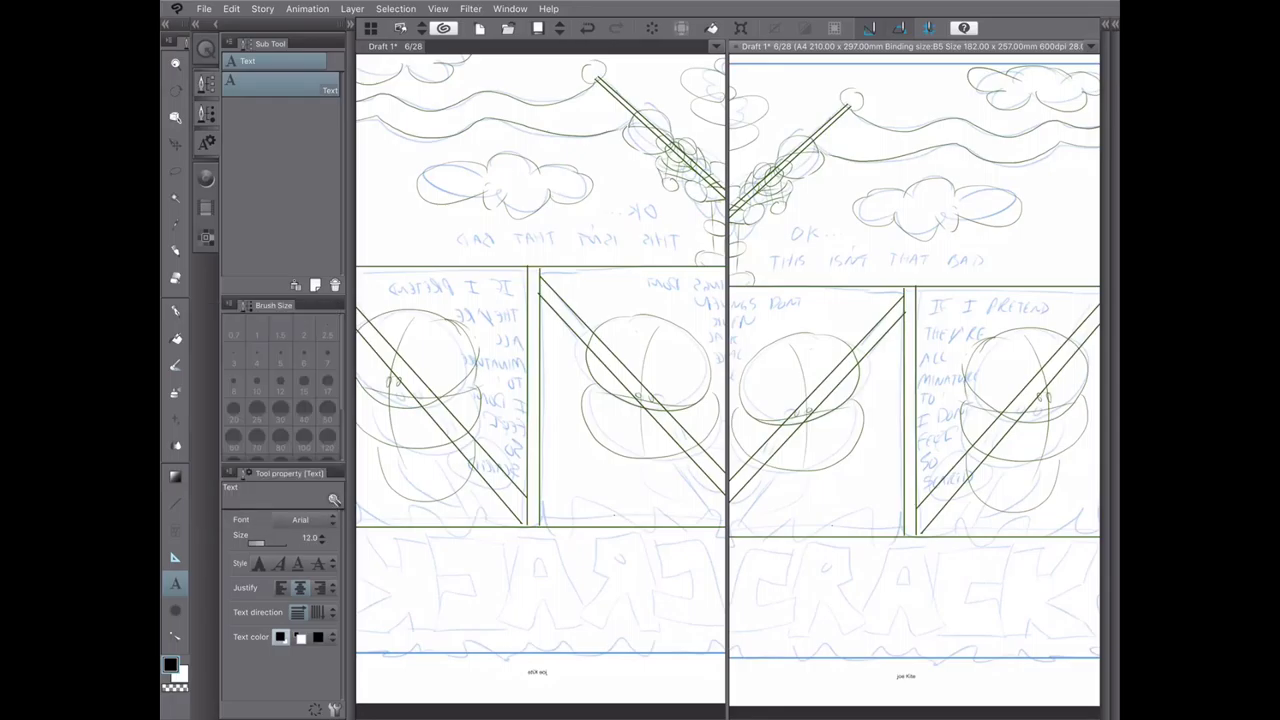
- Add the two-line dialogue "Ok..." and "It isn't that bad" over the rough lettering in the top panel
{"action": "left_click", "coordinate": [794, 238]}
{"action": "type", "text": "Ok..."}
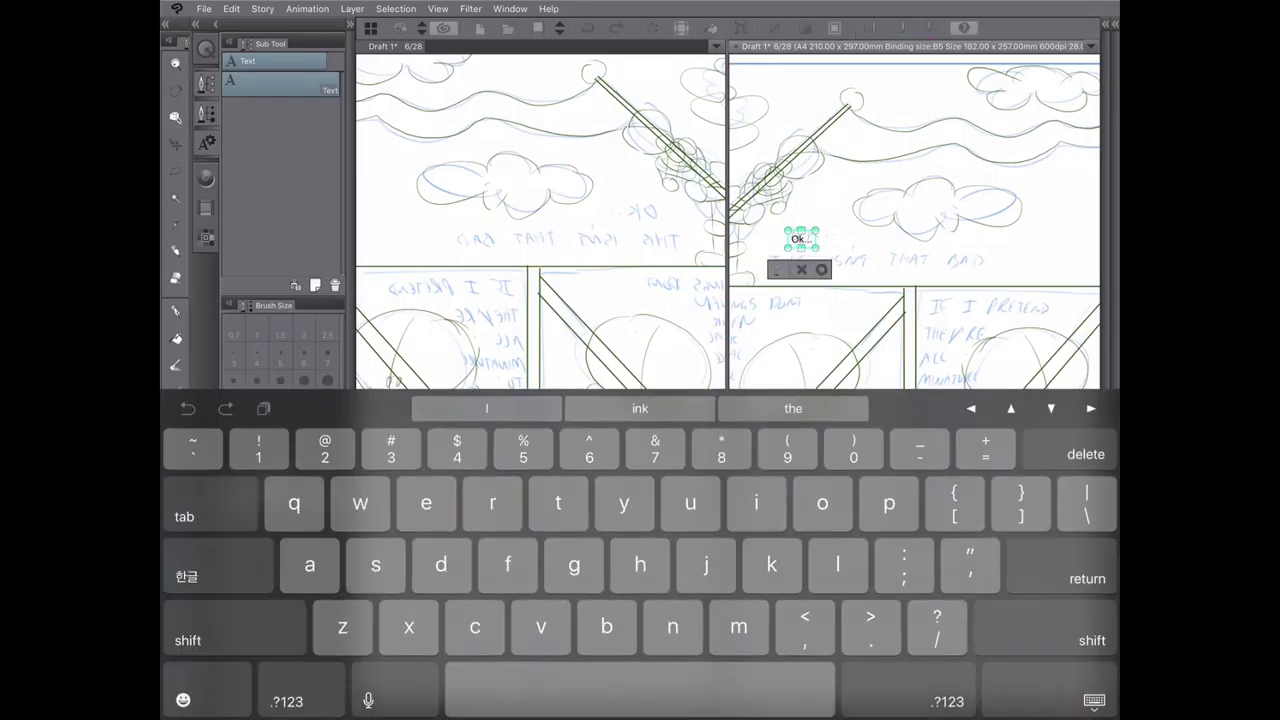
{"action": "key", "text": "Return"}
{"action": "type", "text": "It is"}
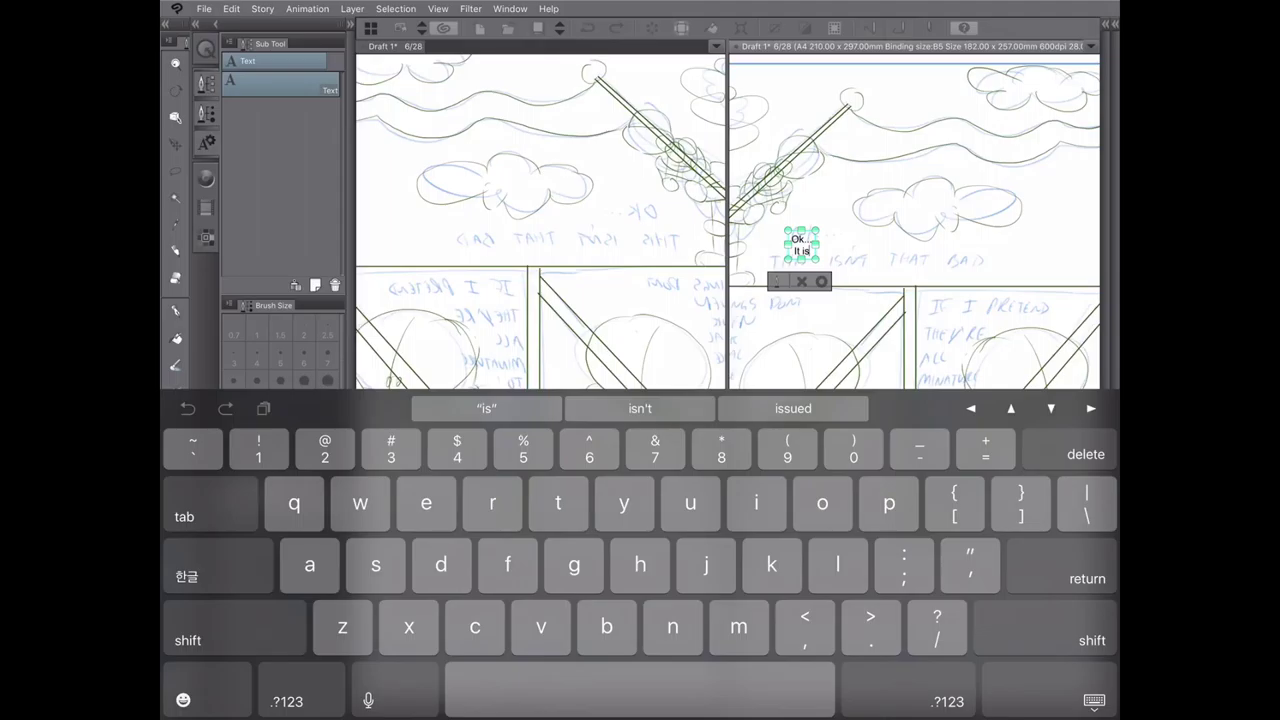
{"action": "type", "text": "n't that"}
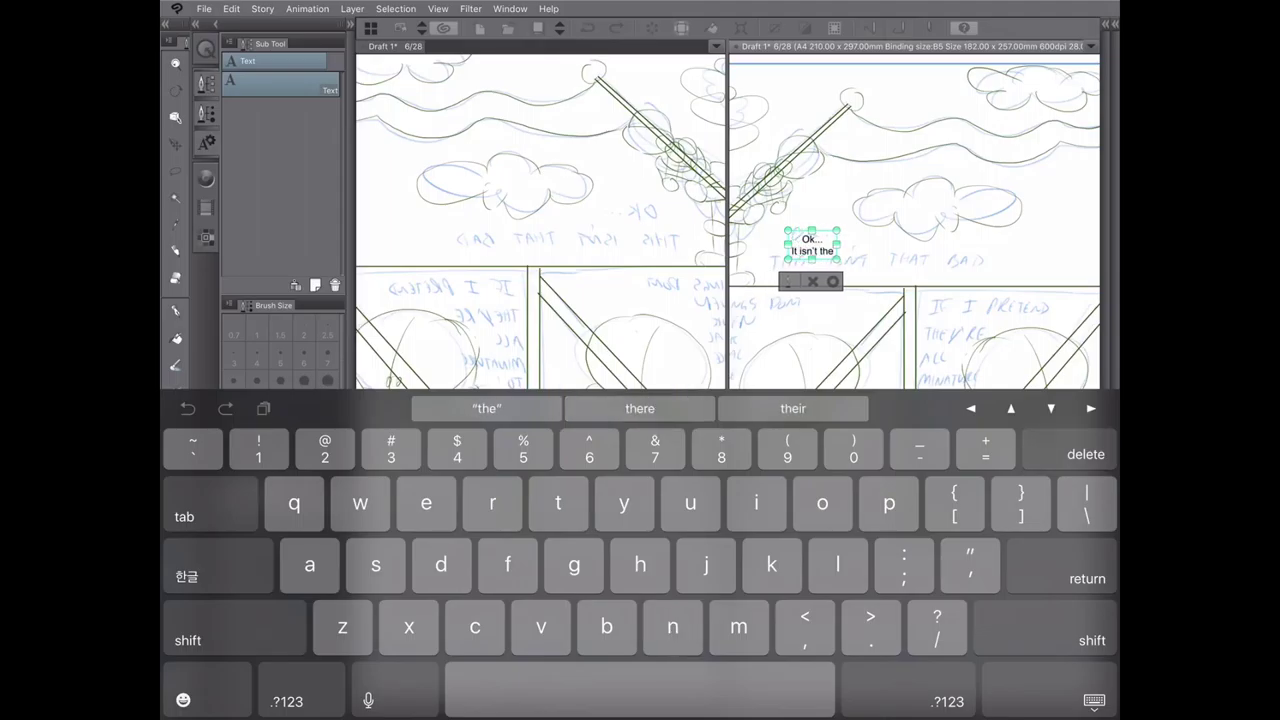
{"action": "type", "text": " bad"}
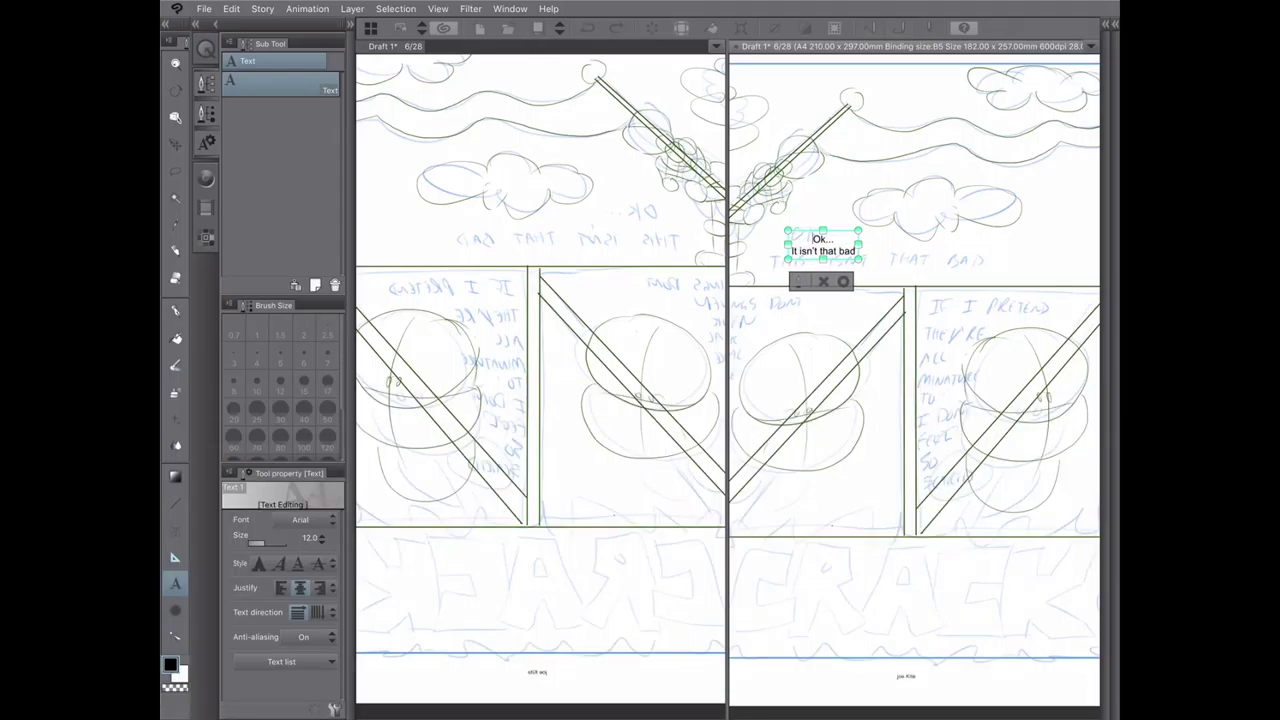
- Reposition the dialogue text in the top panel and enlarge it to size 18.4
{"action": "type", "text": "k"}
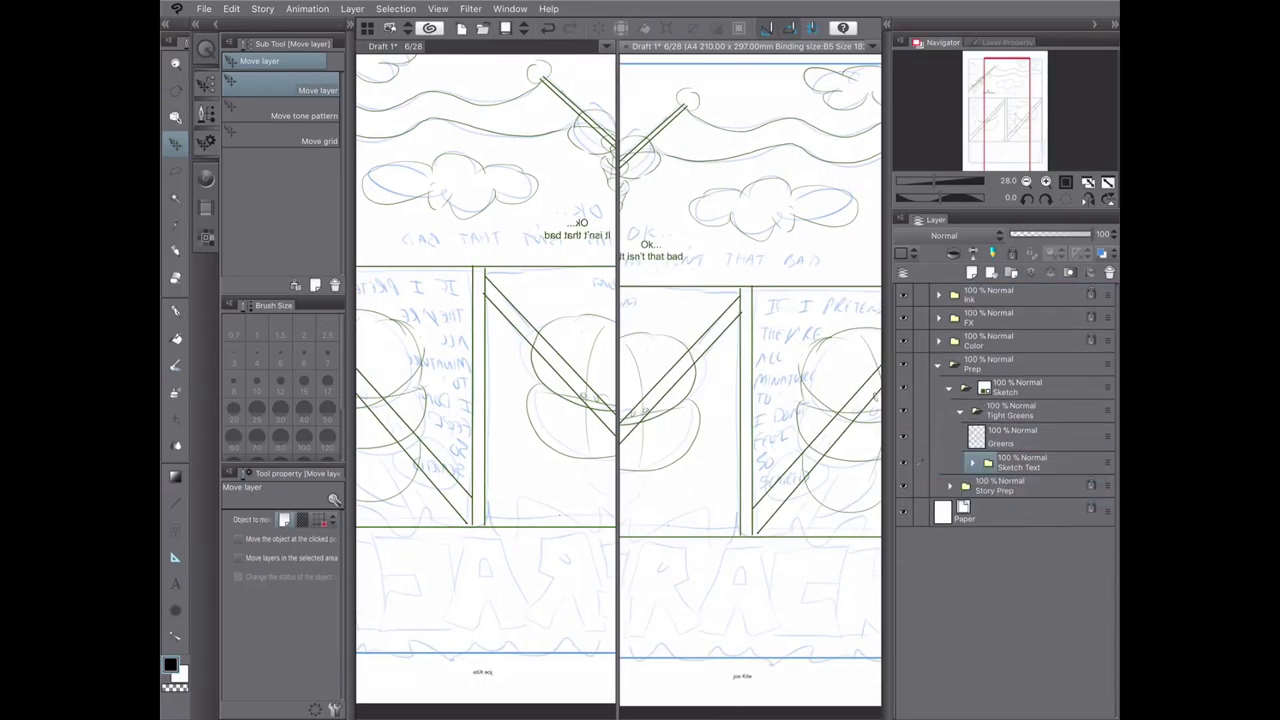
{"action": "type", "text": "o"}
{"action": "left_click", "coordinate": [674, 254]}
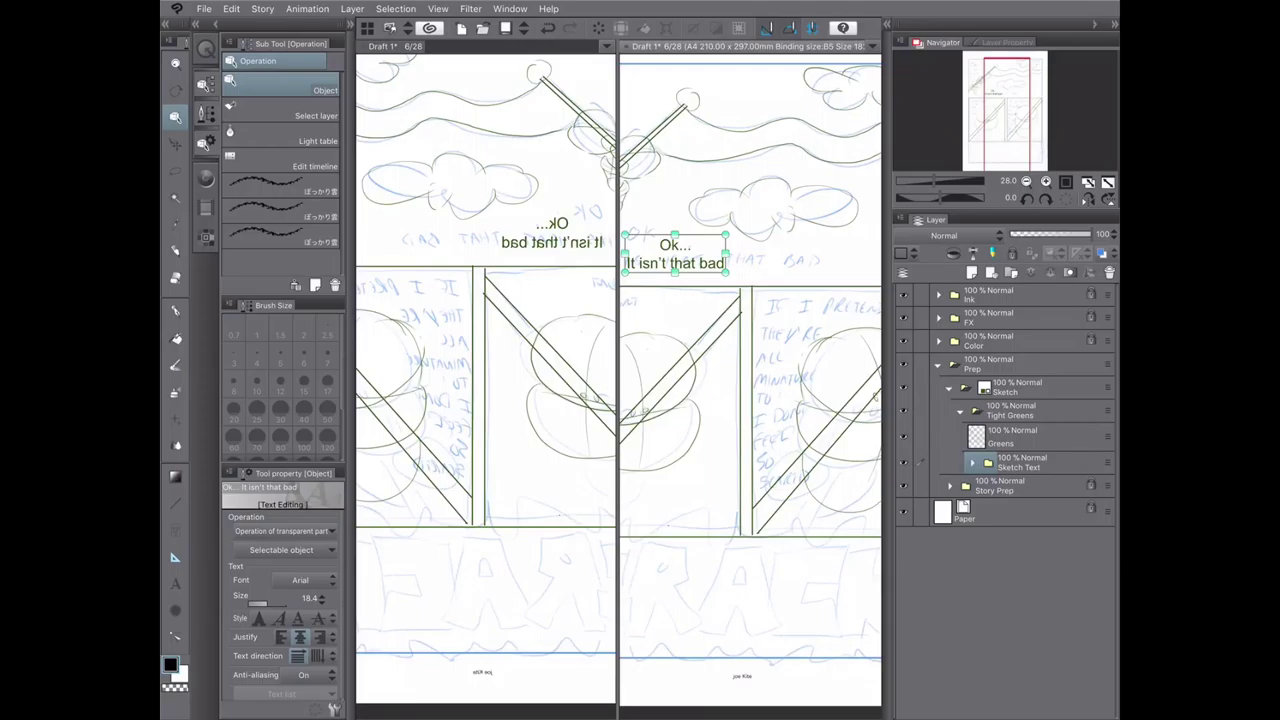
- Return to the pencil on the Greens layer and sketch a large rounded shape beside the body in the "IF I PRETEND" panel
{"action": "left_click", "coordinate": [1020, 410]}
{"action": "key", "text": "p"}
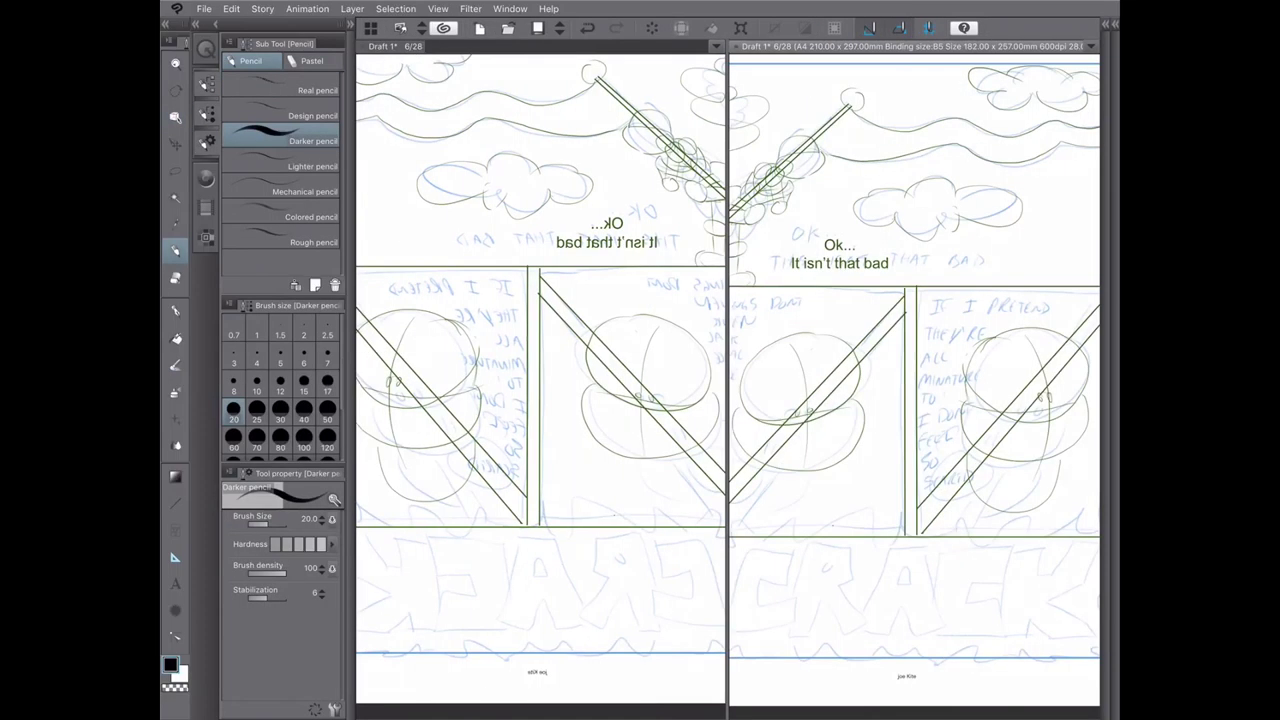
{"action": "scroll", "coordinate": [778, 296], "scroll_direction": "up", "scroll_amount": 2}
{"action": "key", "text": "alt+bracketright"}
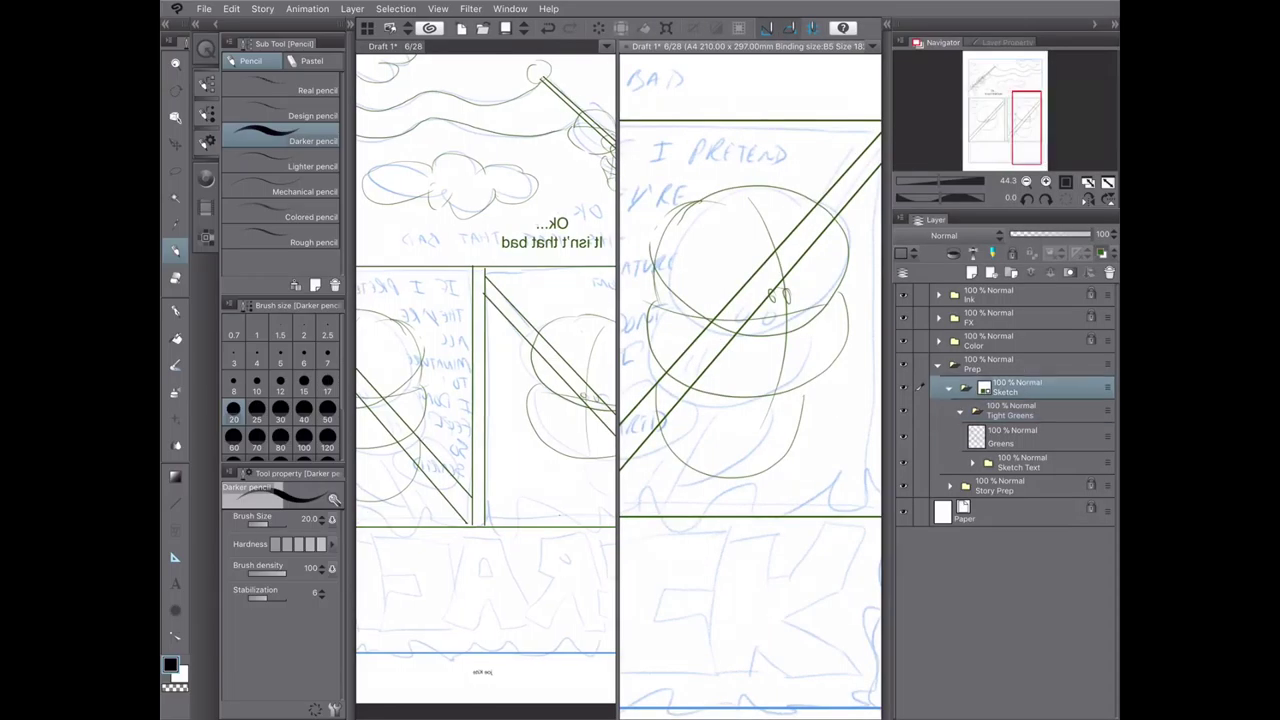
{"action": "key", "text": "alt+bracketleft"}
{"action": "key", "text": "alt+bracketleft"}
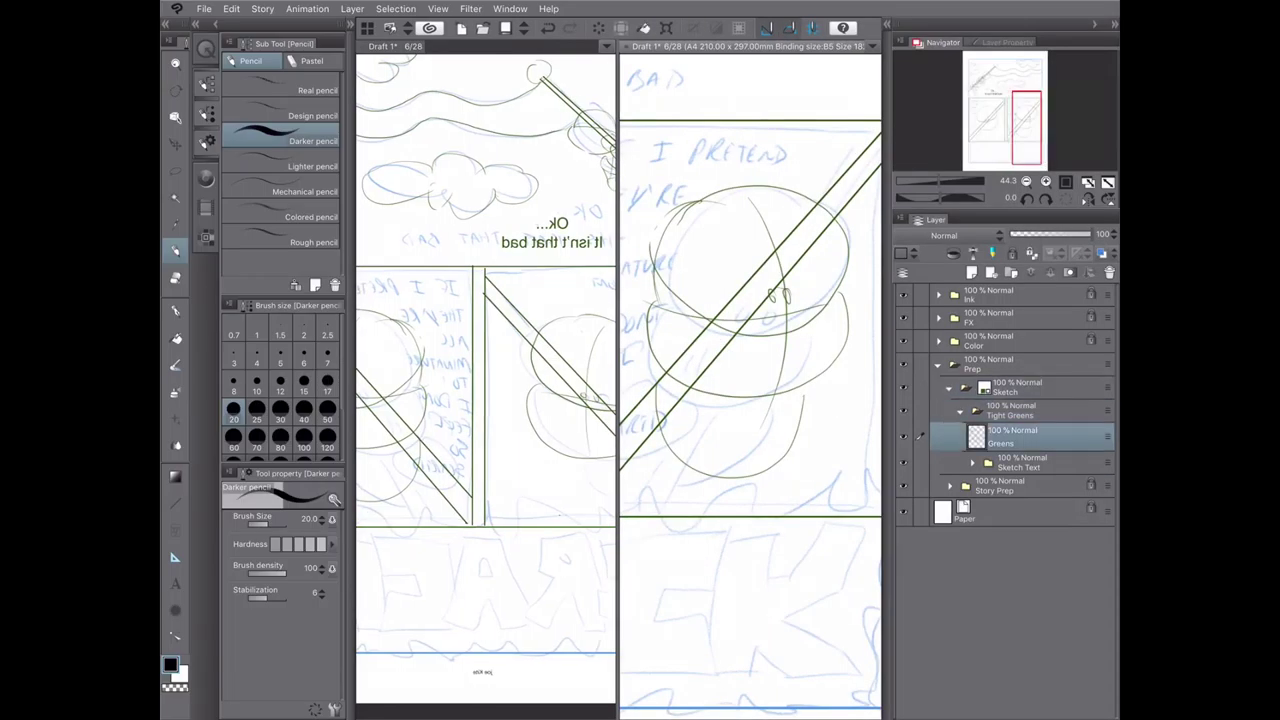
{"action": "key", "text": "Tab"}
{"action": "left_click_drag", "start_coordinate": [812, 376], "coordinate": [806, 382]}
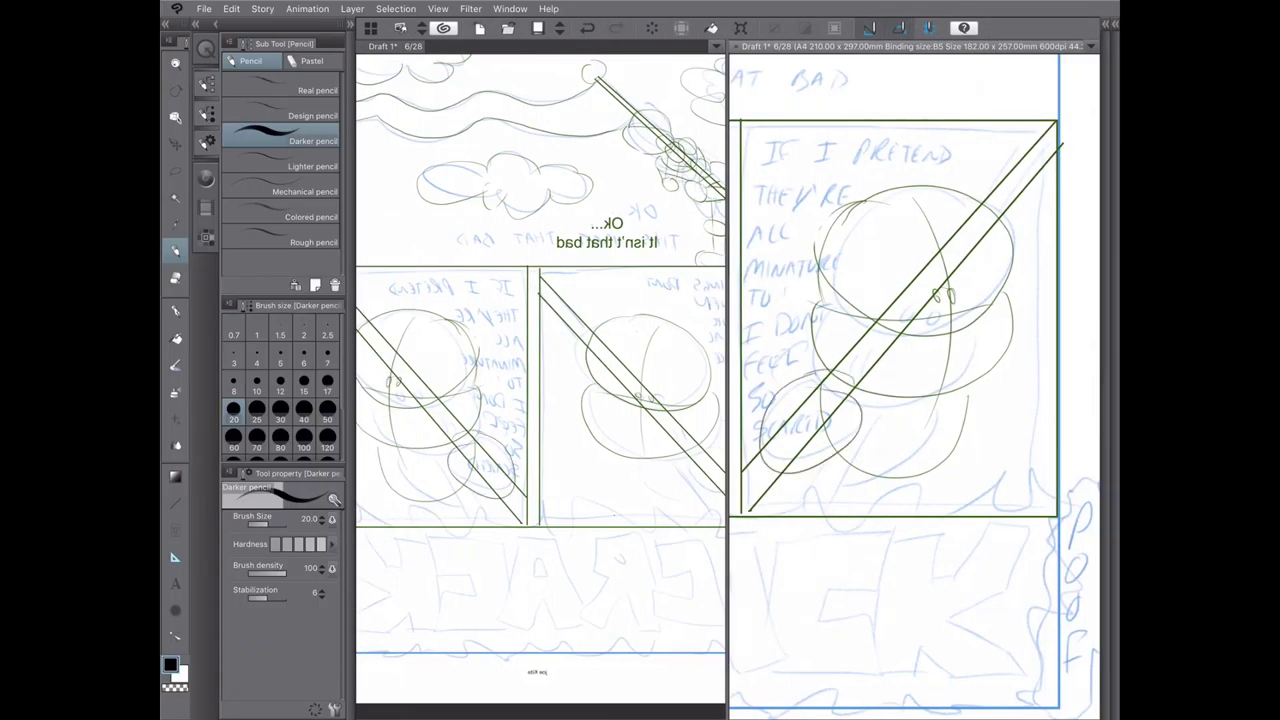
{"action": "left_click_drag", "start_coordinate": [900, 400], "coordinate": [945, 293]}
{"action": "left_click_drag", "start_coordinate": [940, 410], "coordinate": [976, 368]}
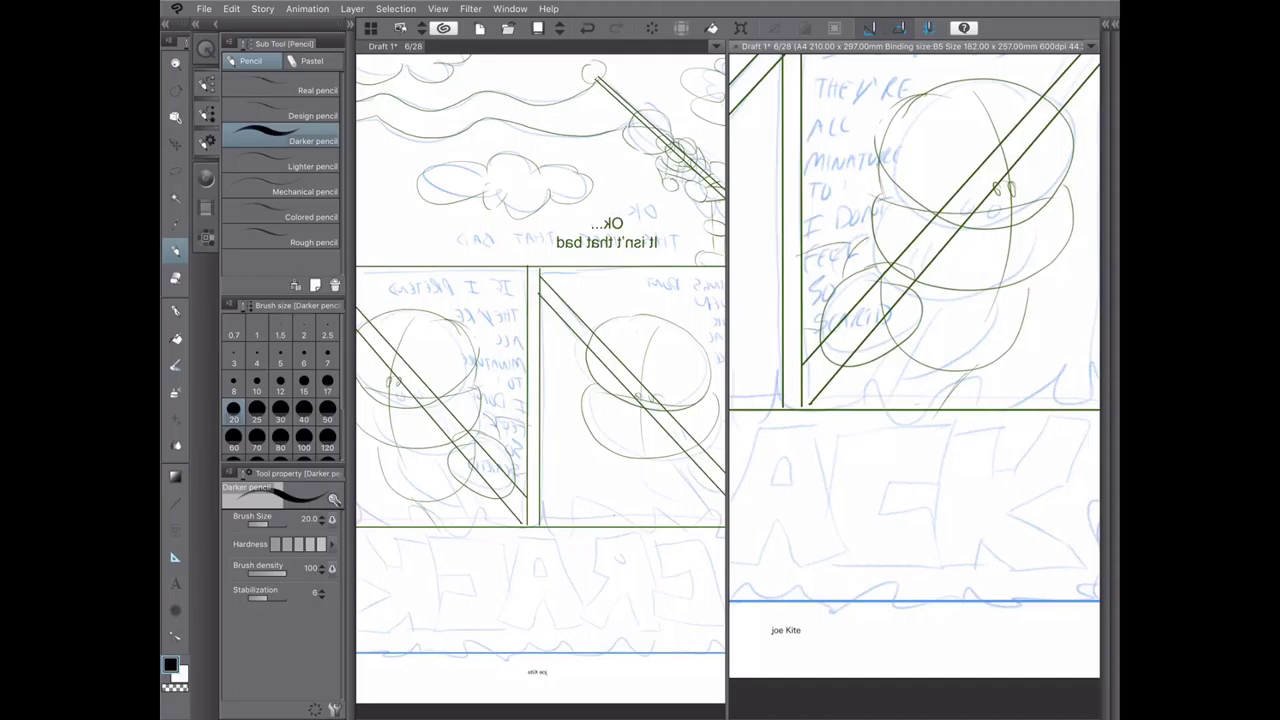
{"action": "mouse_move", "coordinate": [914, 366]}
{"action": "left_mouse_down"}
{"action": "mouse_move", "coordinate": [840, 315]}
{"action": "mouse_move", "coordinate": [878, 328]}
{"action": "mouse_move", "coordinate": [770, 350]}
{"action": "left_mouse_up"}
{"action": "key", "text": "ctrl+z"}
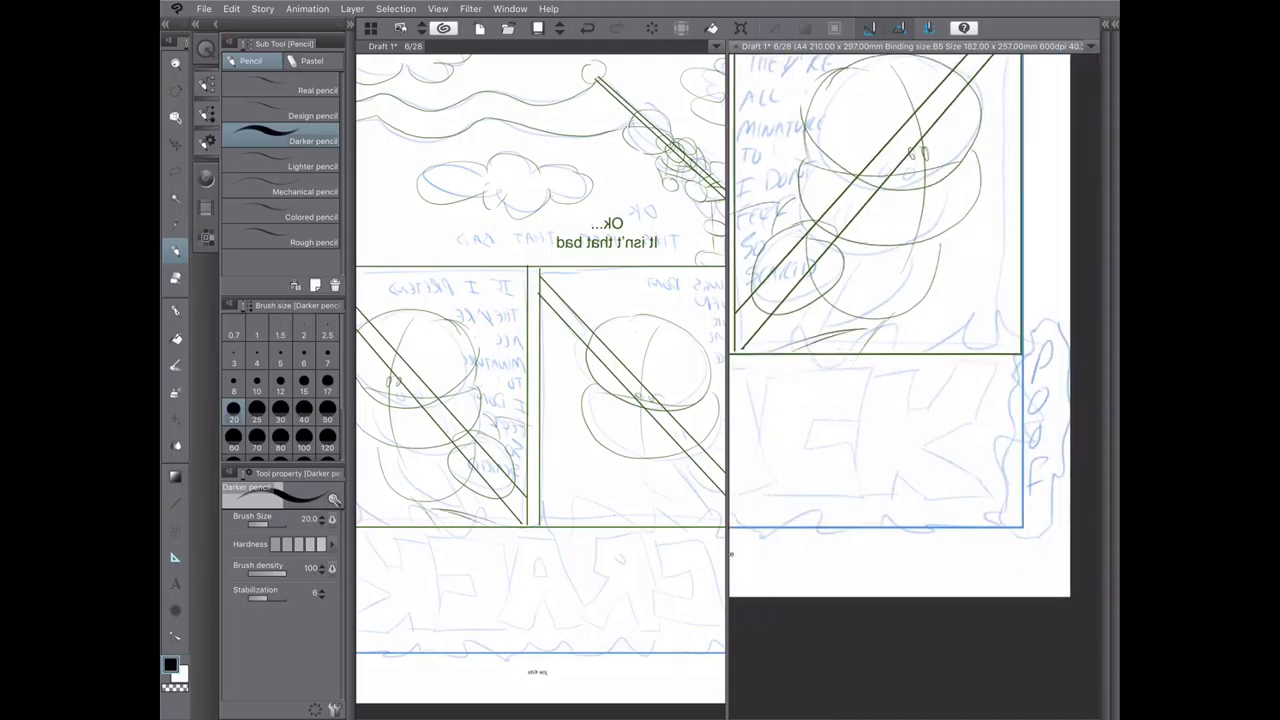
{"action": "key", "text": "ctrl+z"}
{"action": "left_click_drag", "start_coordinate": [884, 328], "coordinate": [960, 244]}
{"action": "key", "text": "ctrl+z"}
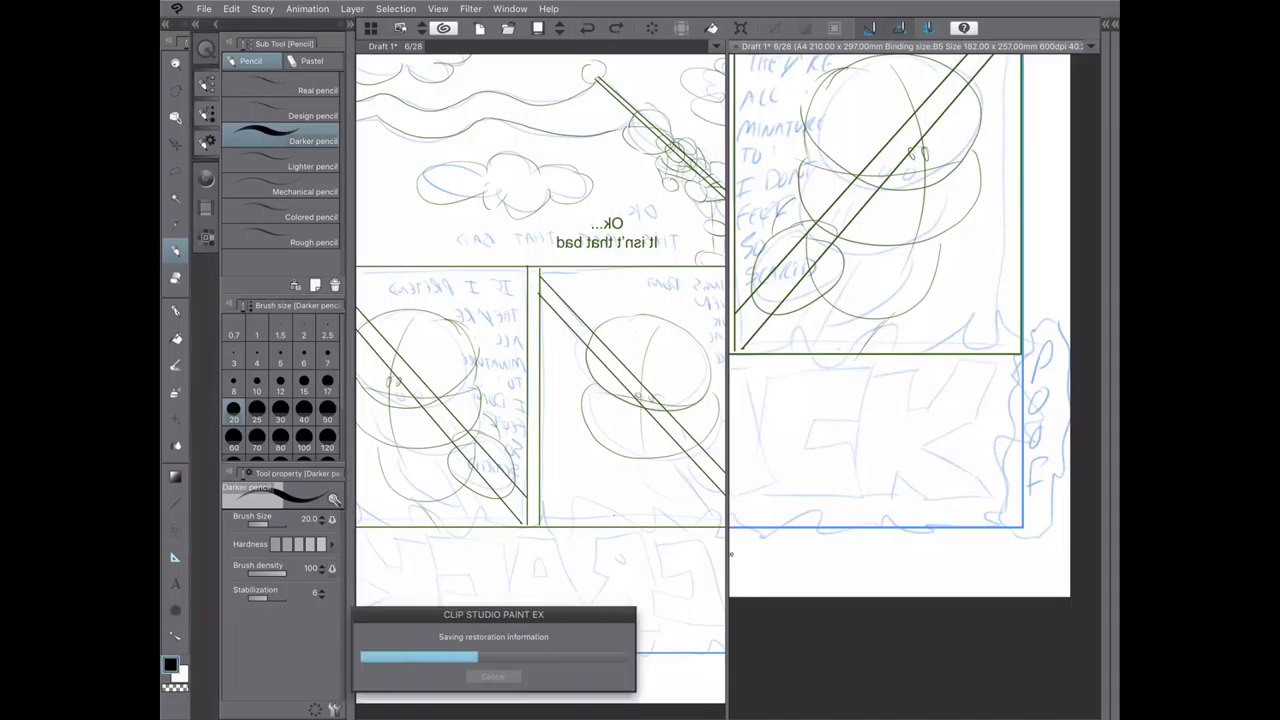
{"action": "left_click_drag", "start_coordinate": [816, 316], "coordinate": [924, 244]}
{"action": "key", "text": "ctrl+z"}
{"action": "mouse_move", "coordinate": [812, 316]}
{"action": "left_mouse_down"}
{"action": "mouse_move", "coordinate": [902, 290]}
{"action": "mouse_move", "coordinate": [924, 244]}
{"action": "mouse_move", "coordinate": [885, 320]}
{"action": "left_mouse_up"}
{"action": "key", "text": "ctrl+z"}
- Erase the body curve in the "IF I PRETEND" panel and pencil a smaller one in its place
{"action": "key", "text": "e"}
{"action": "key", "text": "p"}
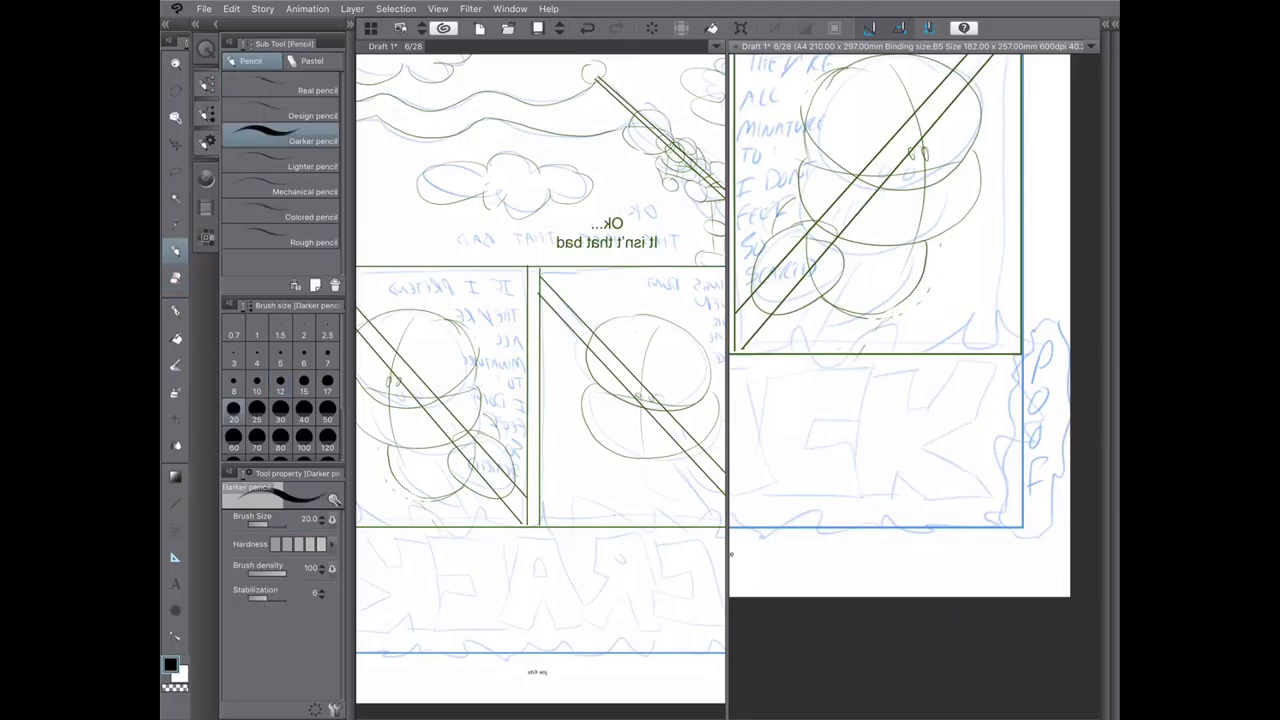
- Pencil a small foot with dotted shading and a few ground strokes beneath the body in the "IF I PRETEND" panel
{"action": "left_click_drag", "start_coordinate": [930, 268], "coordinate": [898, 326]}
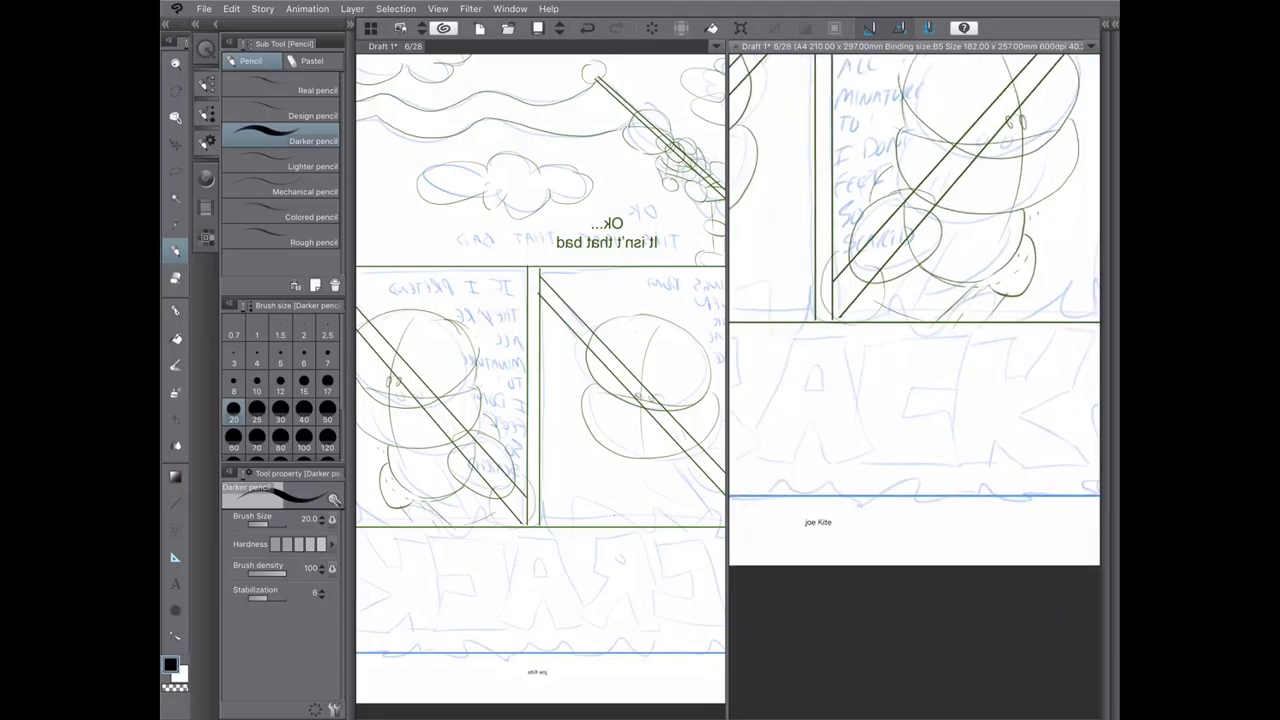
- Lasso and copy the "IF I PRETEND" panel's drawing and position the copy over the figure in the "THINGS DONT" panel
{"action": "key", "text": "m"}
{"action": "mouse_move", "coordinate": [1006, 200]}
{"action": "left_mouse_down"}
{"action": "mouse_move", "coordinate": [966, 348]}
{"action": "mouse_move", "coordinate": [1006, 202]}
{"action": "left_mouse_up"}
{"action": "left_click", "coordinate": [231, 8]}
{"action": "left_click", "coordinate": [257, 78]}
{"action": "key", "text": "super+v"}
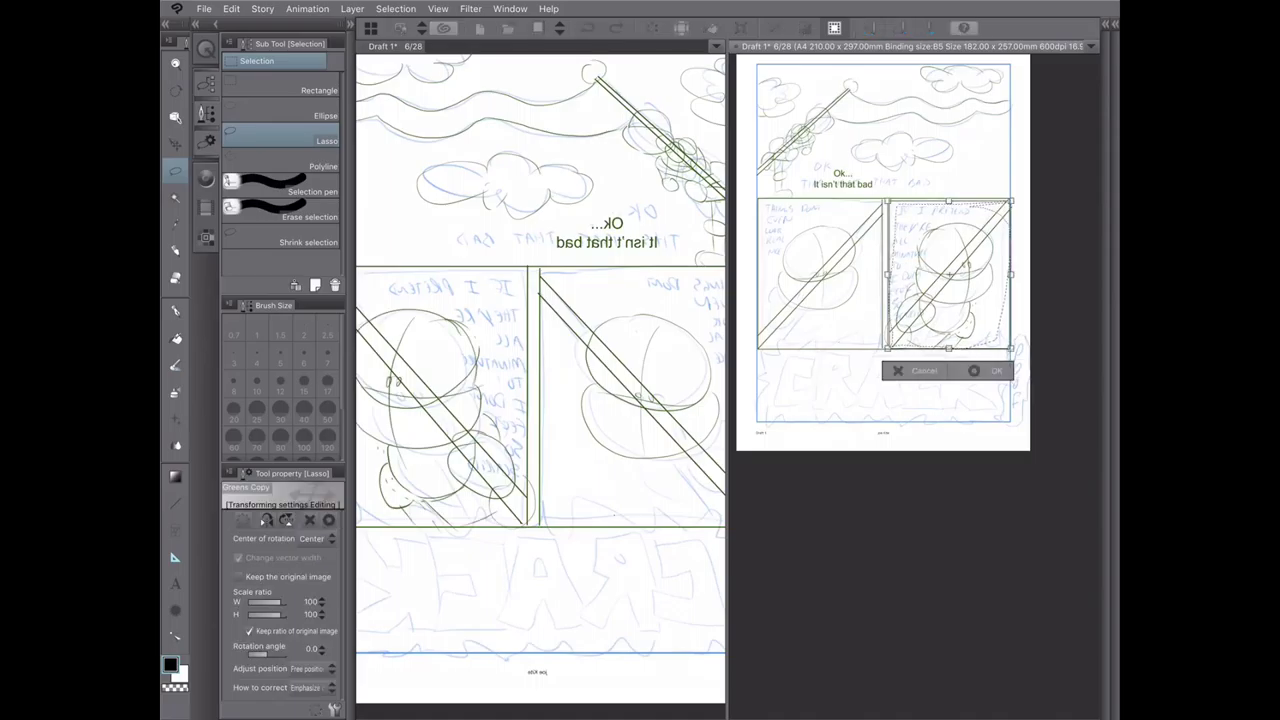
{"action": "left_click_drag", "start_coordinate": [948, 290], "coordinate": [850, 290]}
{"action": "key", "text": "super+d"}
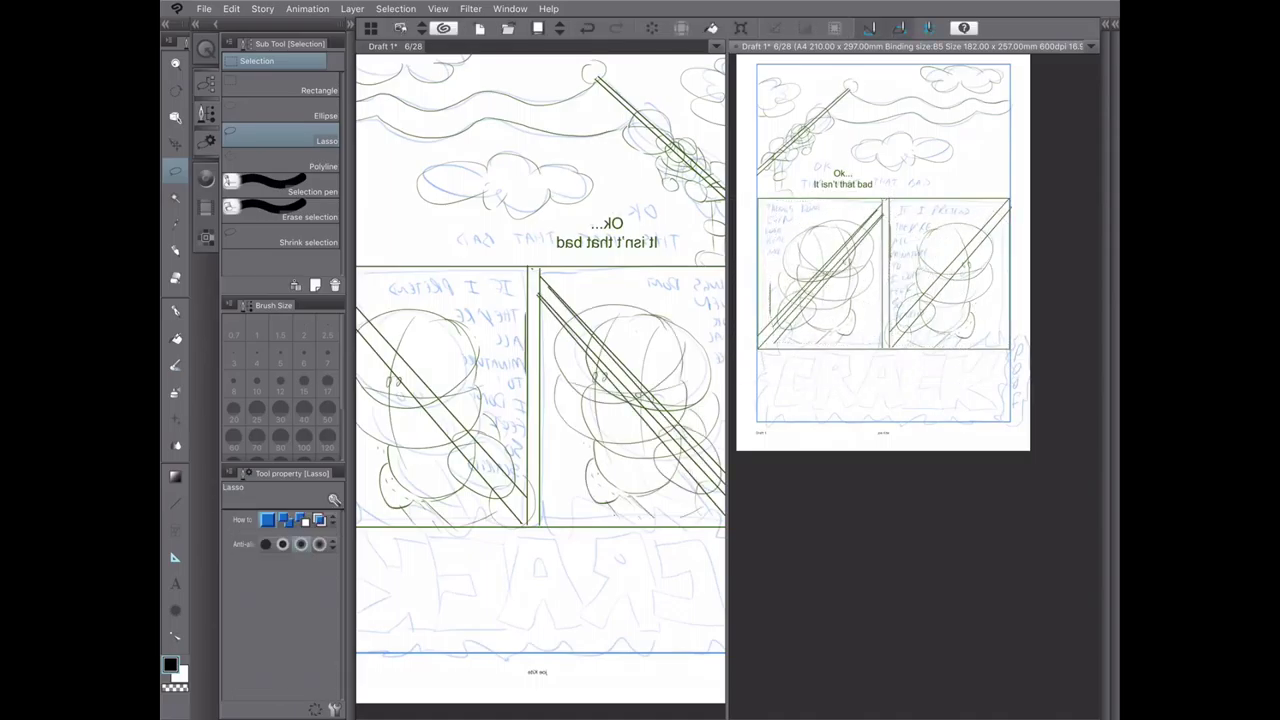
{"action": "key", "text": "super+shift+d"}
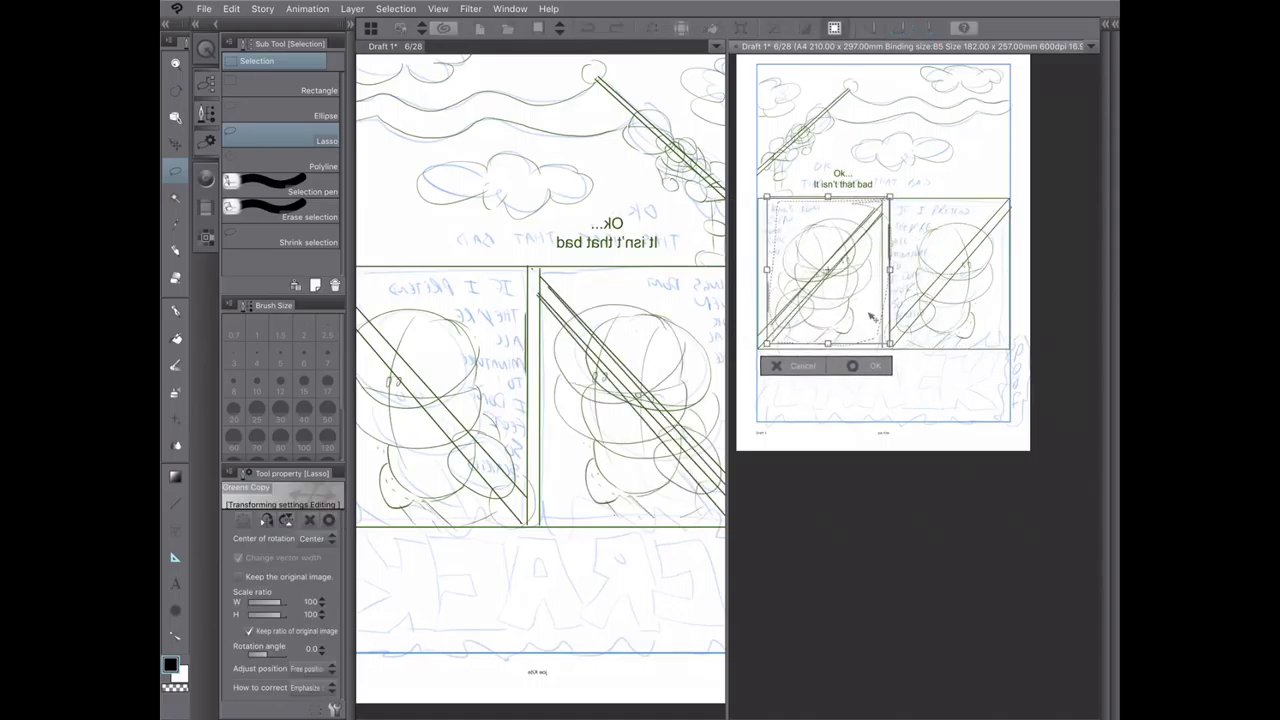
{"action": "left_click_drag", "start_coordinate": [868, 320], "coordinate": [872, 320]}
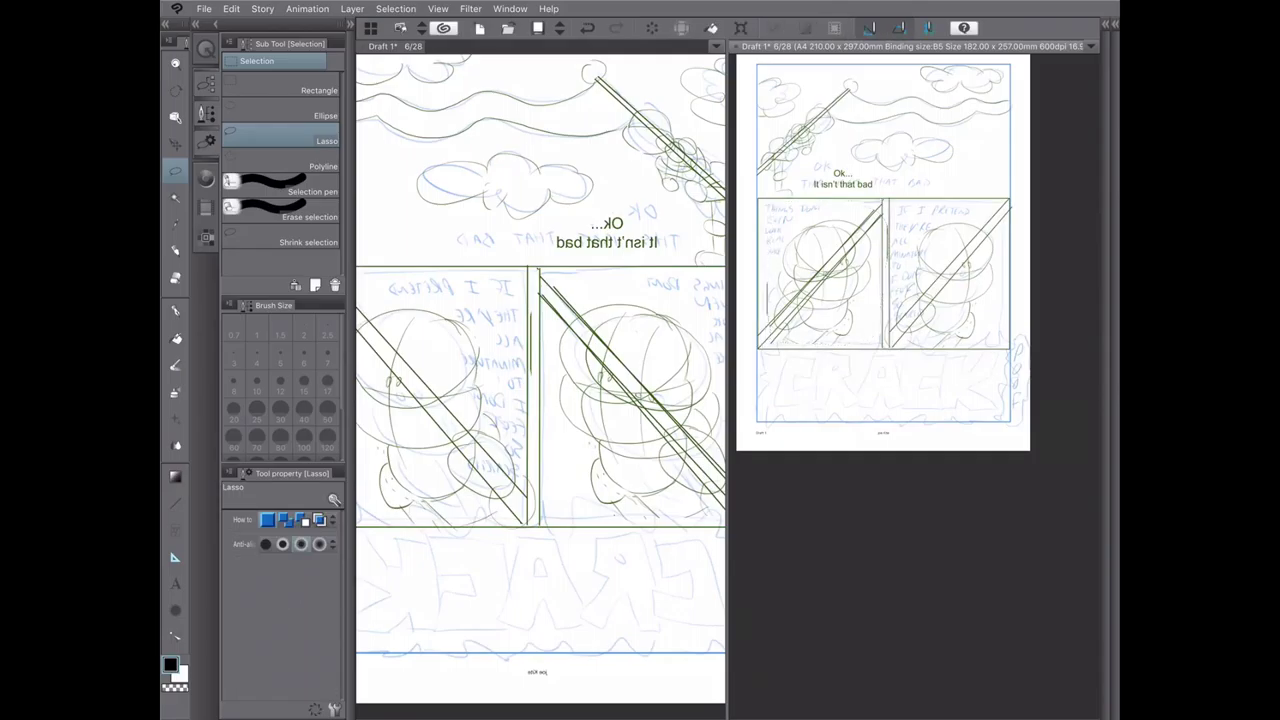
- Merge the pasted Greens Copy layer into the Greens layer below it
{"action": "left_click", "coordinate": [1115, 24]}
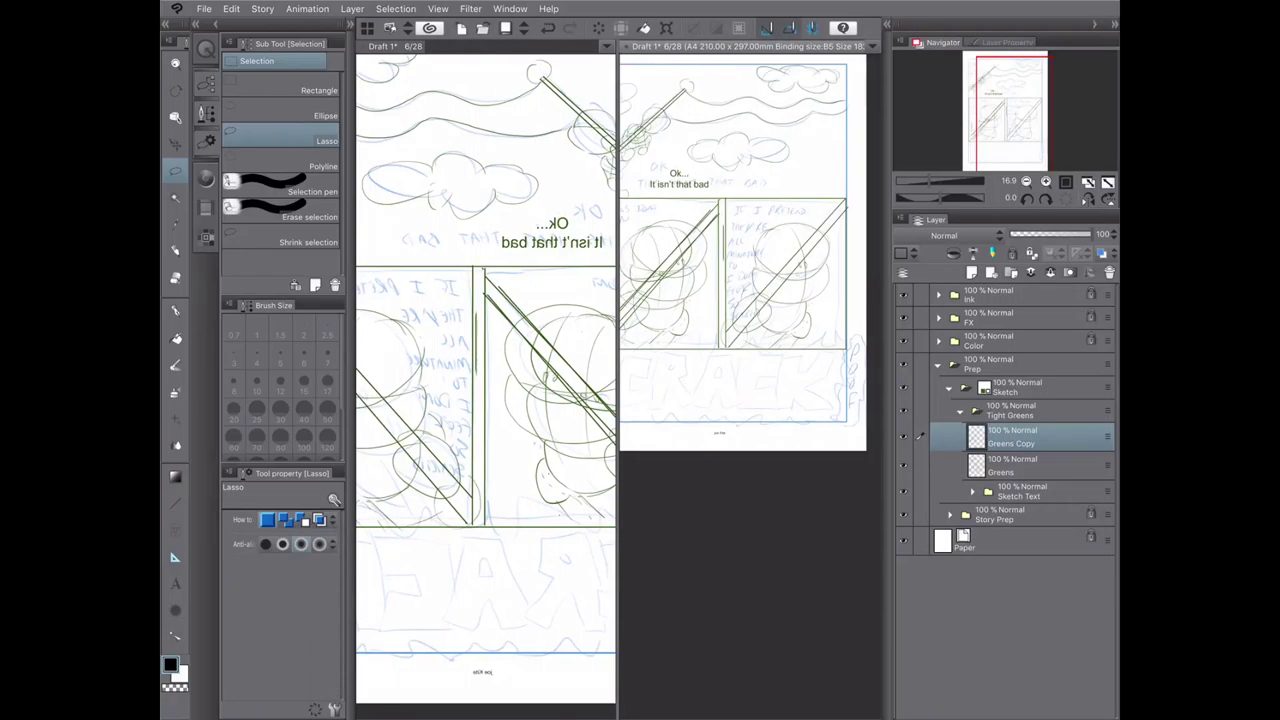
{"action": "right_click", "coordinate": [1010, 436]}
{"action": "key", "text": "Escape"}
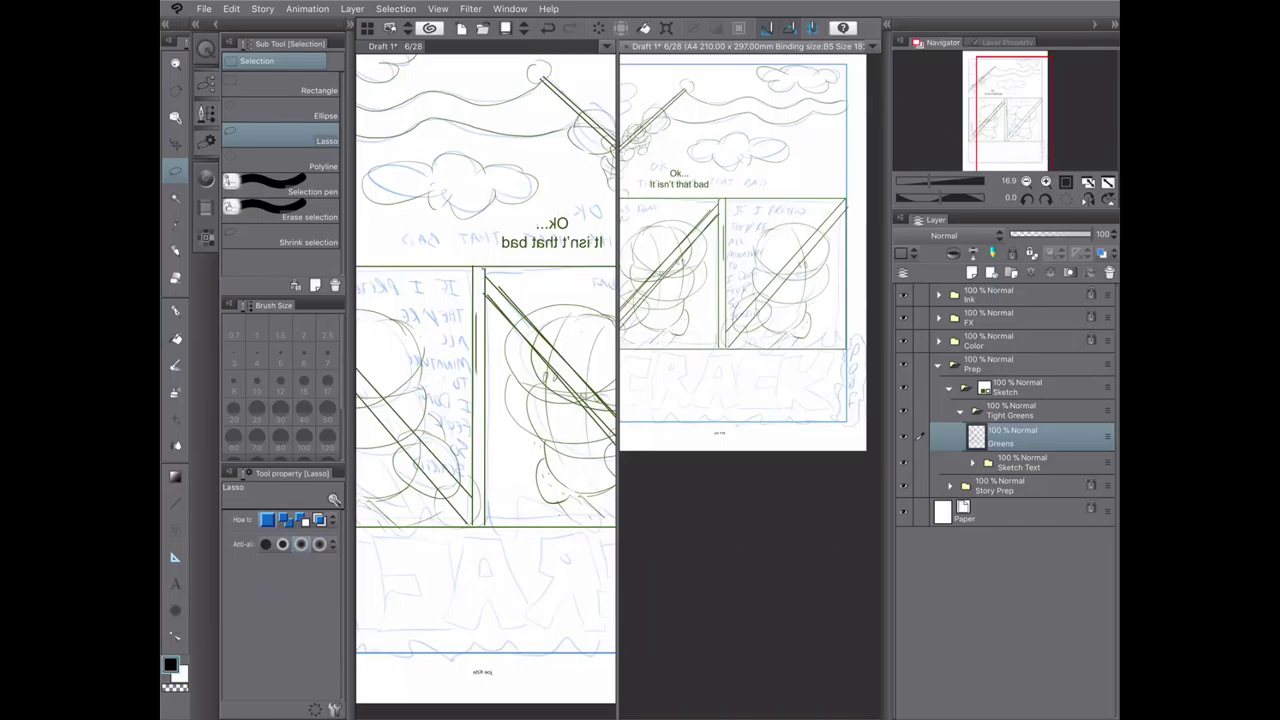
{"action": "key", "text": "ctrl+c"}
{"action": "key", "text": "ctrl+v"}
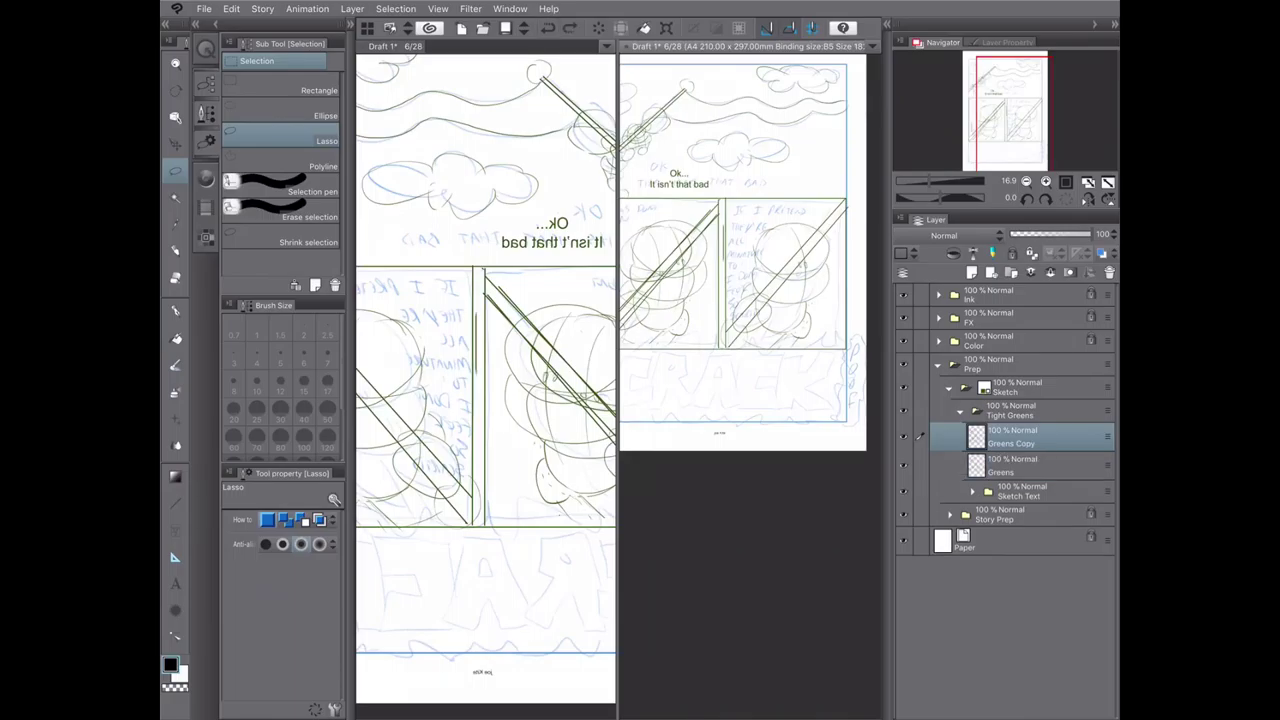
{"action": "scroll", "coordinate": [750, 275], "scroll_direction": "up", "scroll_amount": 2}
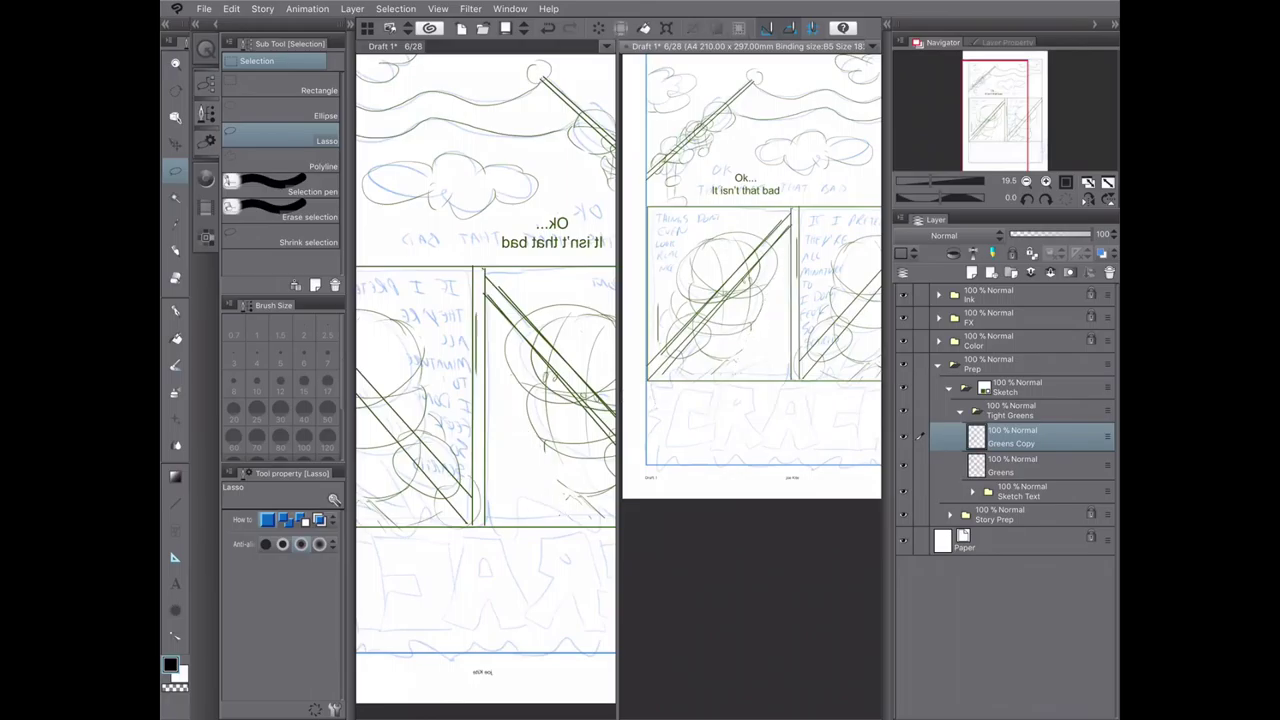
{"action": "right_click", "coordinate": [920, 437]}
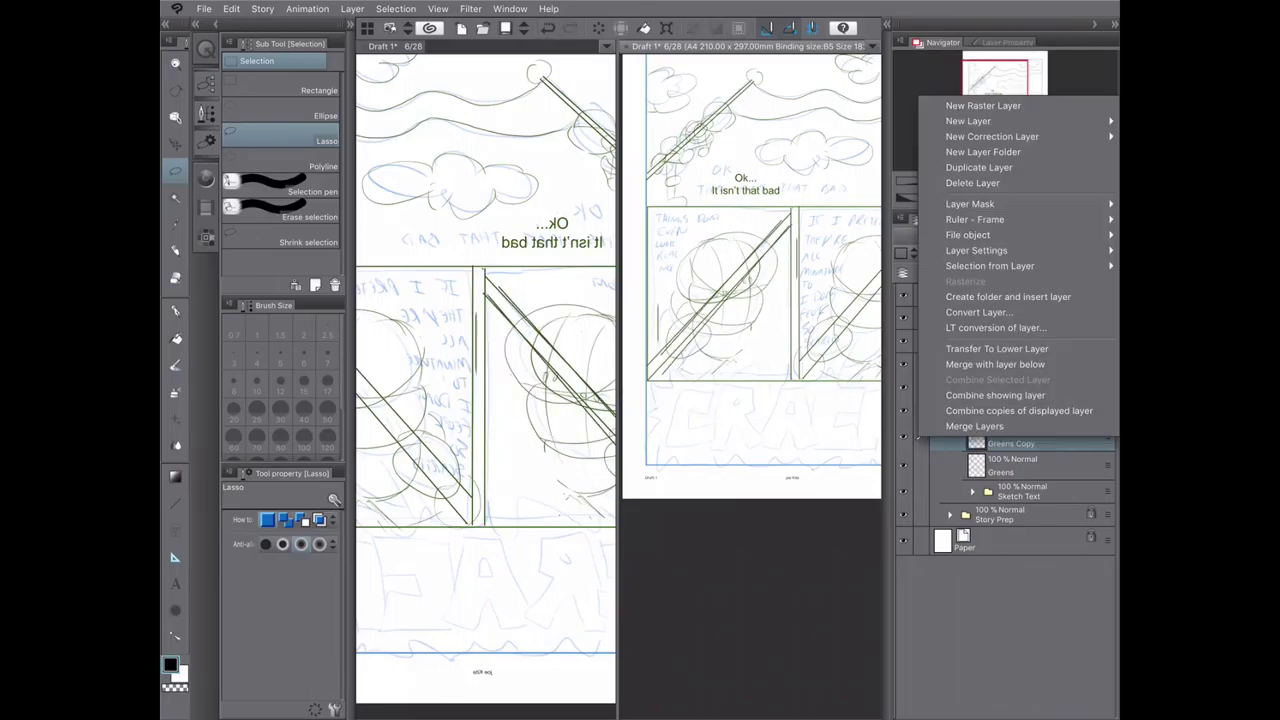
{"action": "left_click", "coordinate": [972, 183]}
{"action": "left_click", "coordinate": [1095, 22]}
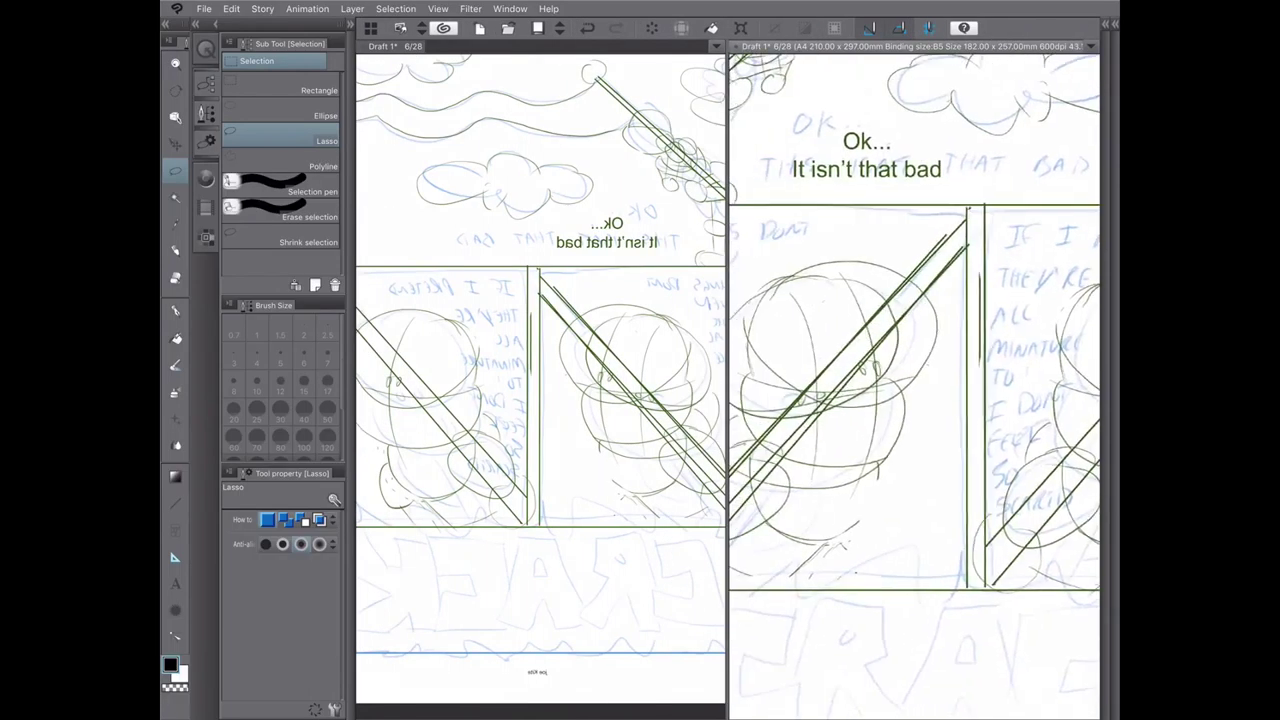
- Try erasing part of the head in the "THINGS DONT" panel and outlining it with a heavier pencil line
{"action": "key", "text": "e"}
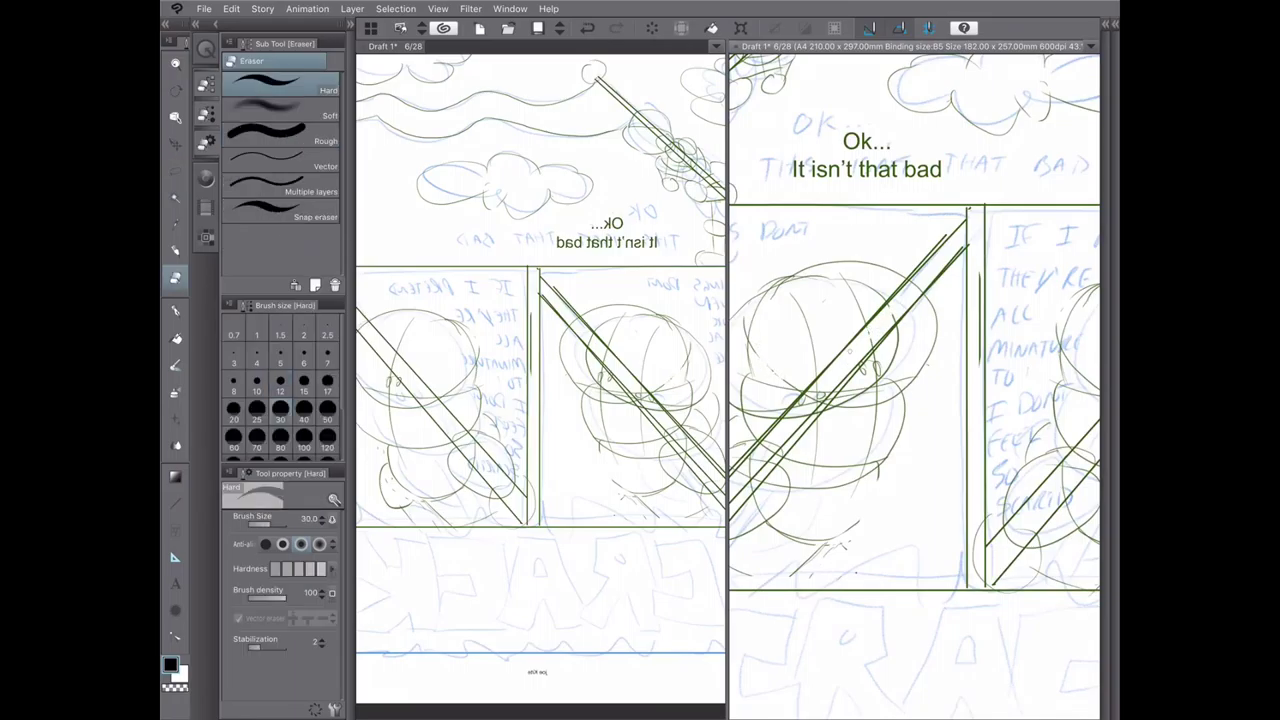
{"action": "left_click_drag", "start_coordinate": [900, 380], "coordinate": [935, 242]}
{"action": "key", "text": "p"}
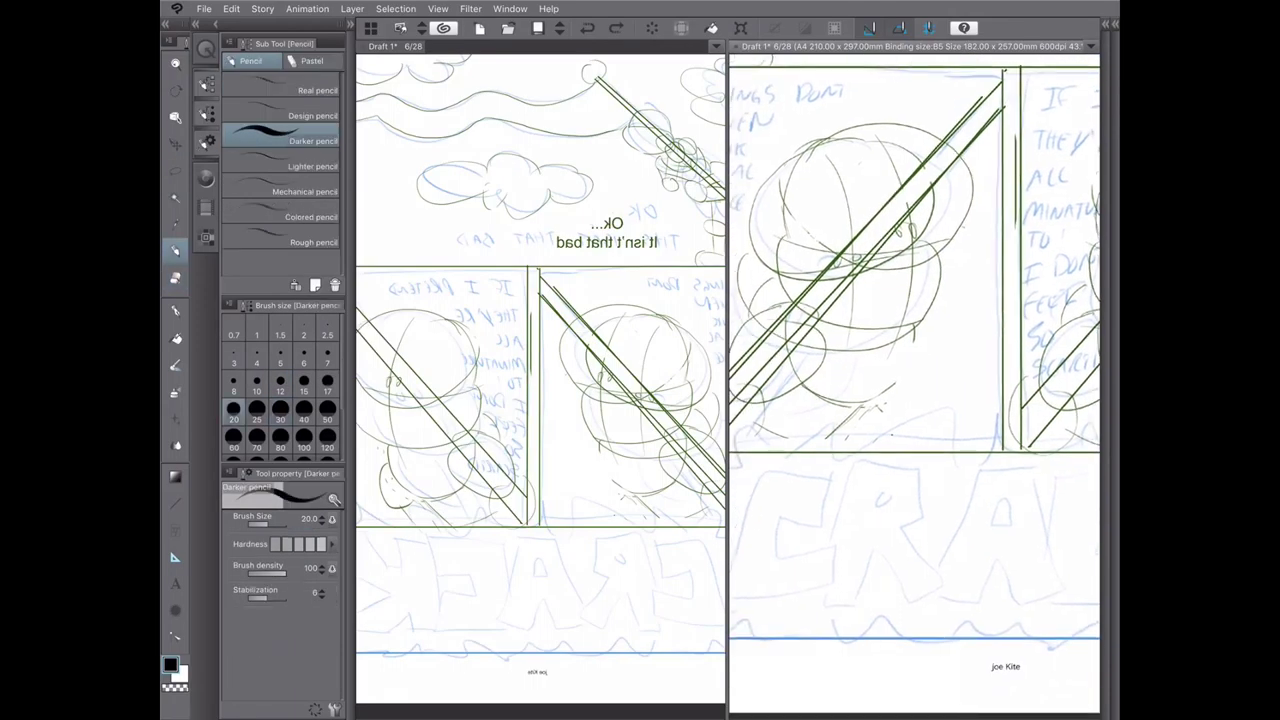
{"action": "left_click_drag", "start_coordinate": [880, 380], "coordinate": [910, 380]}
{"action": "left_click_drag", "start_coordinate": [820, 250], "coordinate": [995, 170]}
{"action": "left_click_drag", "start_coordinate": [810, 180], "coordinate": [800, 270]}
{"action": "left_click_drag", "start_coordinate": [875, 250], "coordinate": [990, 228]}
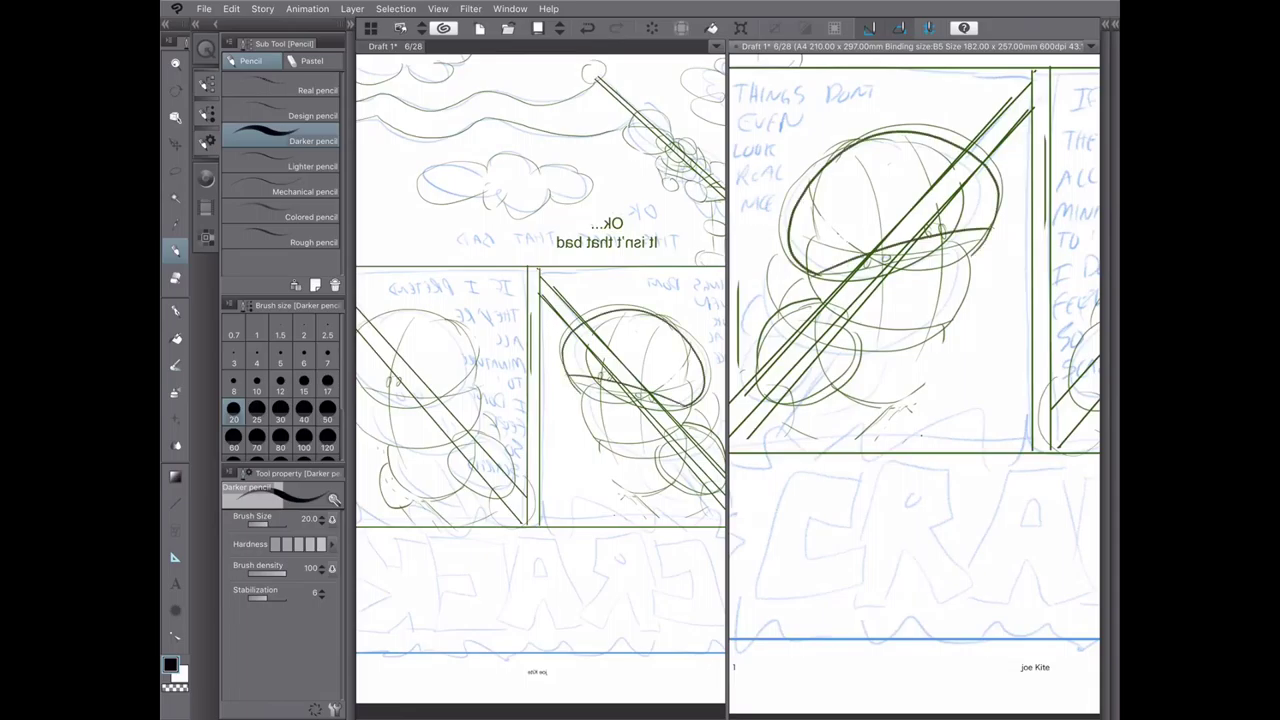
{"action": "key", "text": "ctrl+z"}
- Lasso the doubled figure, rails and frame of the "THINGS DONT" panel and delete them
{"action": "scroll", "coordinate": [914, 384], "scroll_direction": "down", "scroll_amount": 3}
{"action": "key", "text": "ctrl+0"}
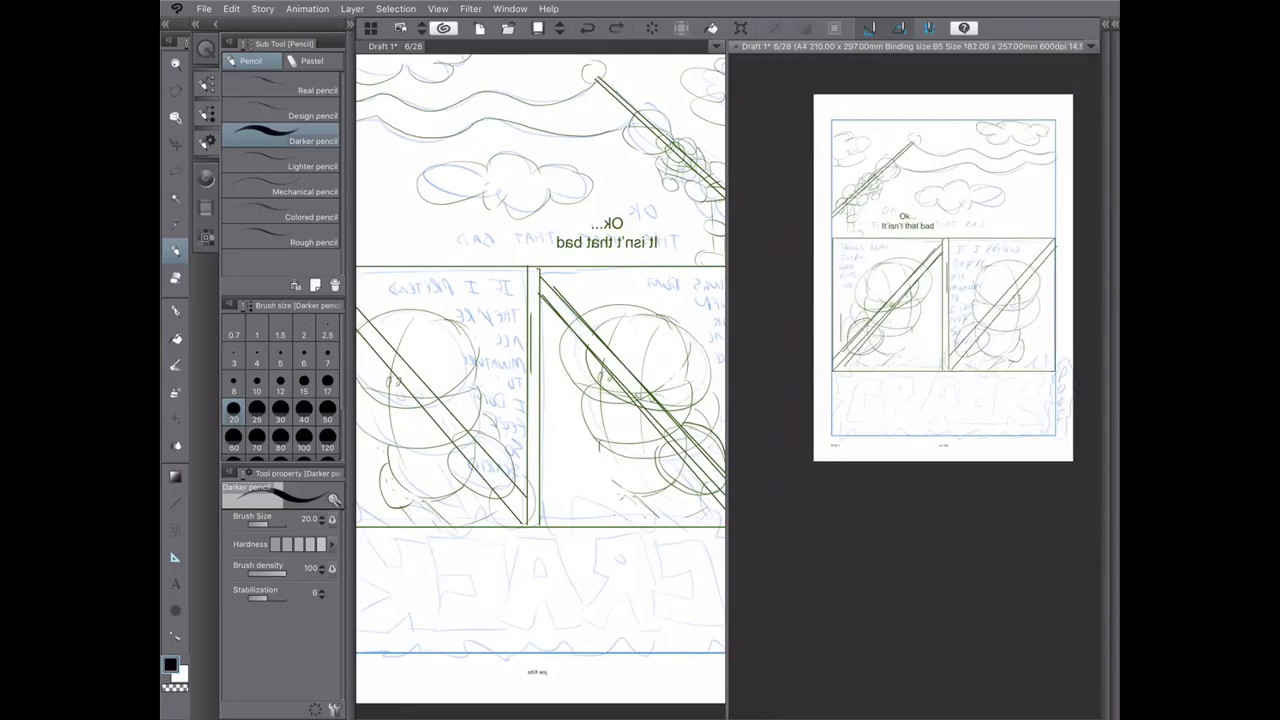
{"action": "key", "text": "ctrl+plus"}
{"action": "key", "text": "m"}
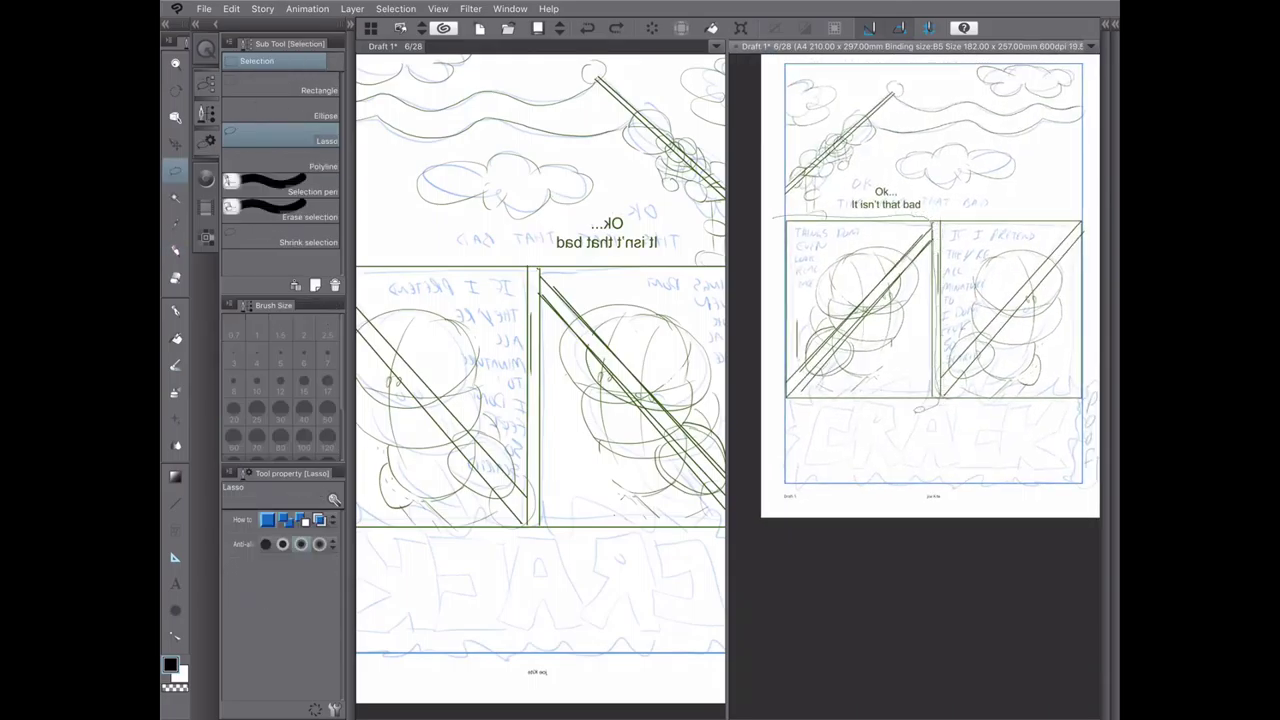
{"action": "key", "text": "Delete"}
- Copy the "IF I PRETEND" panel's green drawing with its frame and place the copy in the emptied "THINGS DONT" panel
{"action": "key", "text": "ctrl+c"}
{"action": "key", "text": "ctrl+v"}
{"action": "key", "text": "ctrl+t"}
{"action": "left_click_drag", "start_coordinate": [1050, 363], "coordinate": [905, 363]}
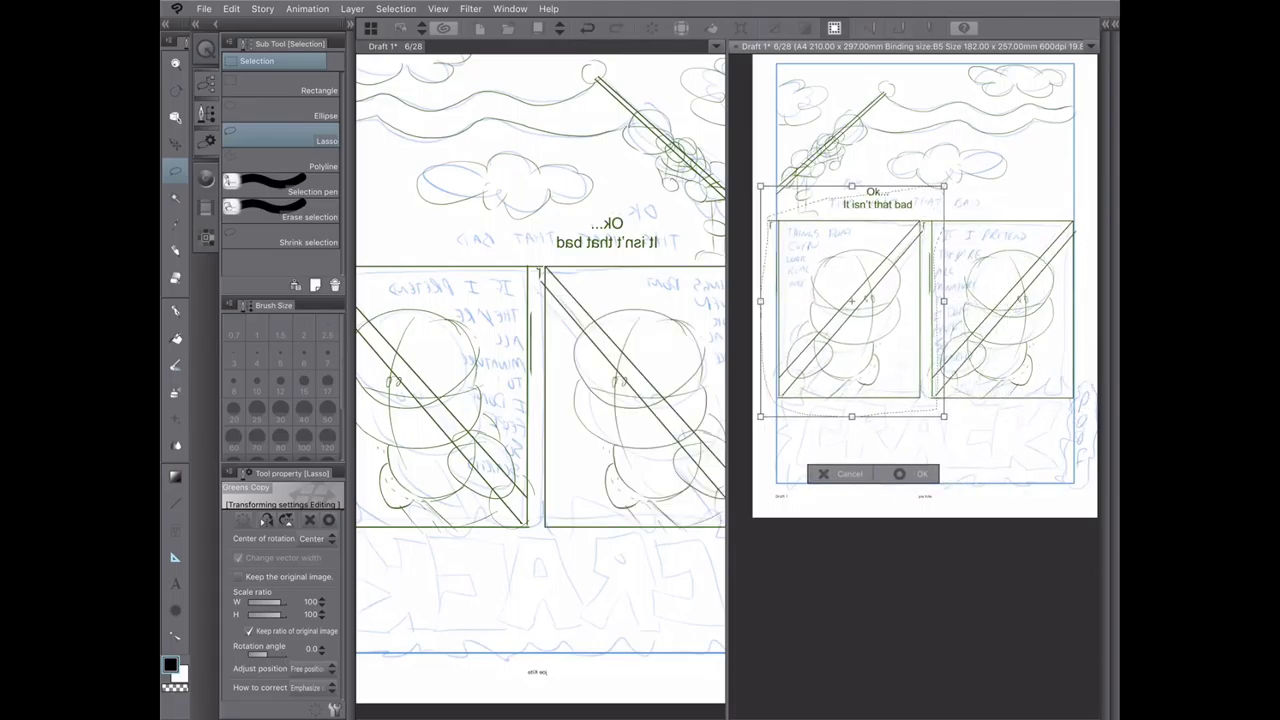
{"action": "key", "text": "Return"}
- Merge the Greens Copy layer holding the placed panel with the Greens layer below
{"action": "key", "text": "F7"}
{"action": "right_click", "coordinate": [919, 440]}
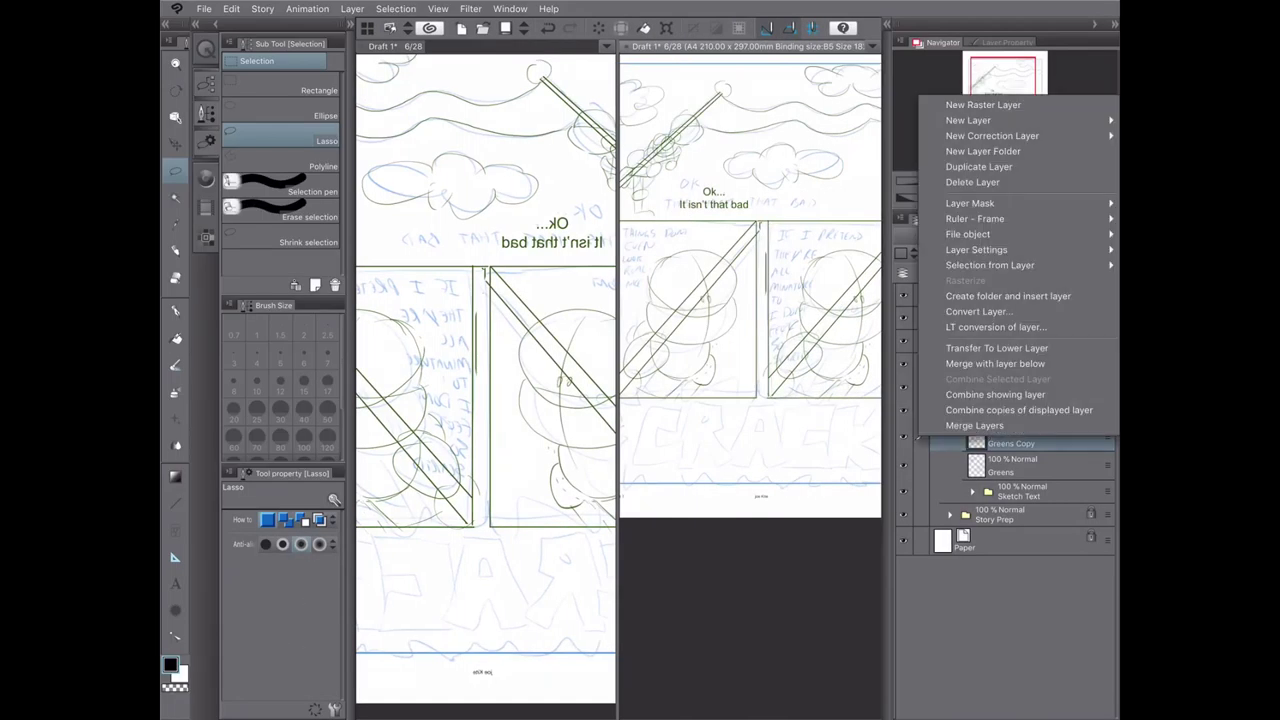
{"action": "left_click", "coordinate": [995, 363]}
{"action": "key", "text": "F7"}
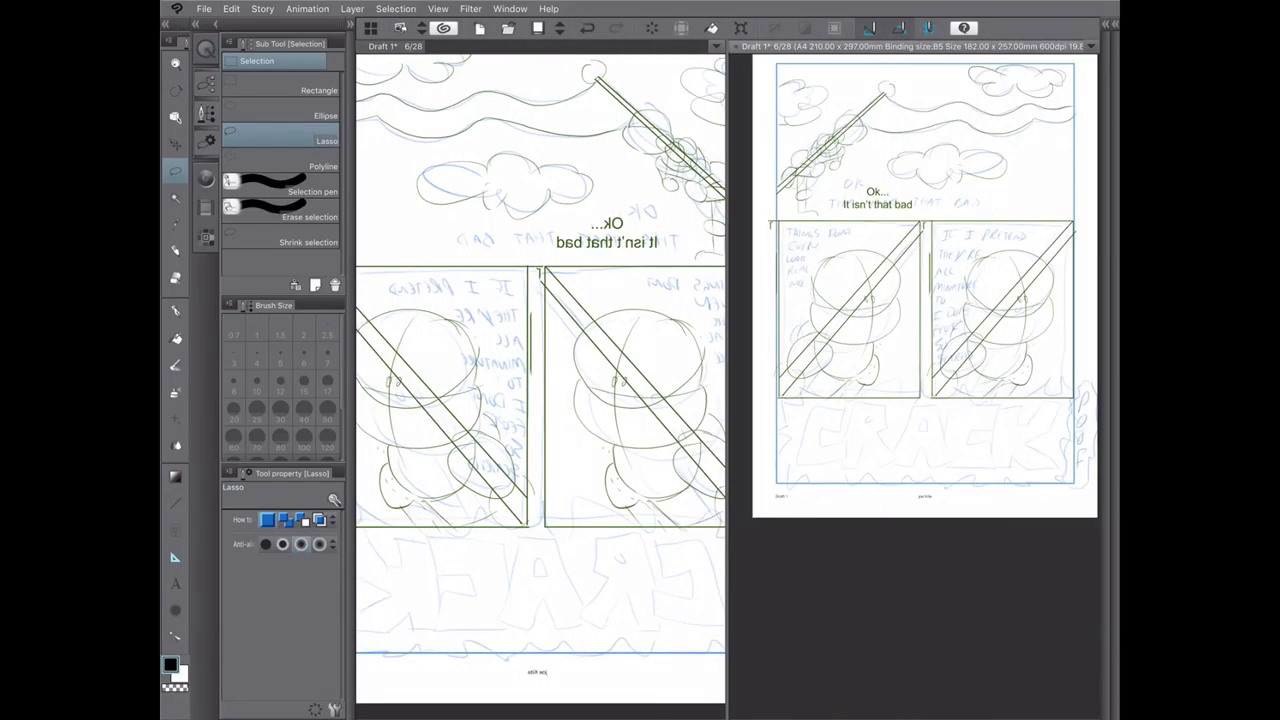
- Pencil the outline of the first block letter C over the rough "CRACK" lettering beneath the two panels
{"action": "scroll", "coordinate": [914, 300], "scroll_direction": "up", "scroll_amount": 2}
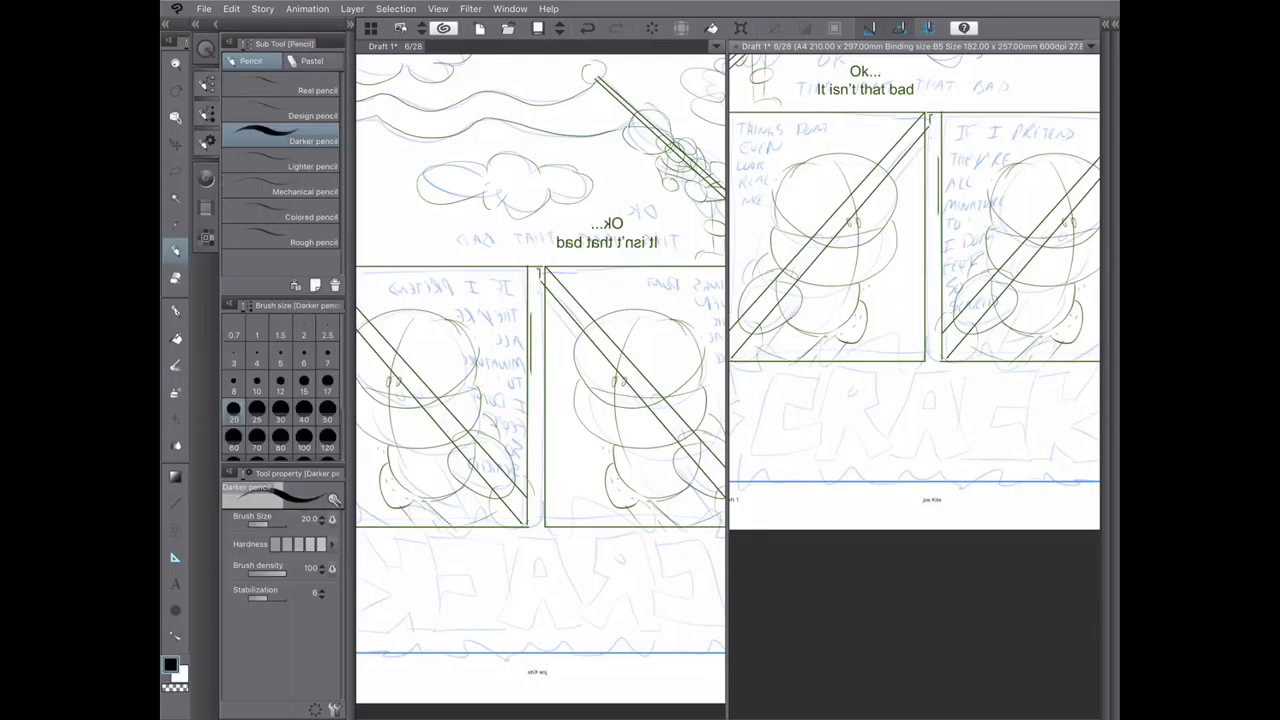
{"action": "key", "text": "F2"}
{"action": "scroll", "coordinate": [830, 470], "scroll_direction": "up", "scroll_amount": 1}
{"action": "mouse_move", "coordinate": [775, 337]}
{"action": "left_mouse_down"}
{"action": "mouse_move", "coordinate": [722, 410]}
{"action": "mouse_move", "coordinate": [774, 335]}
{"action": "mouse_move", "coordinate": [786, 428]}
{"action": "left_mouse_up"}
{"action": "key", "text": "ctrl+z"}
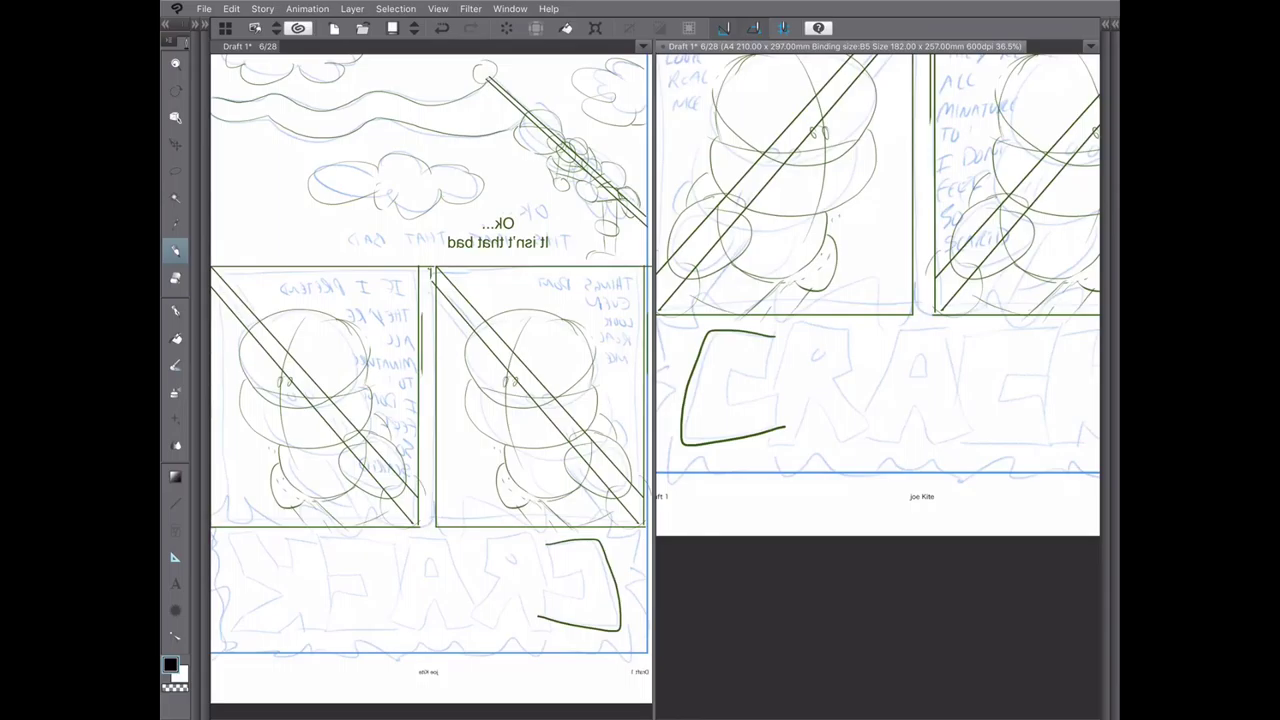
{"action": "scroll", "coordinate": [786, 428], "scroll_direction": "up", "scroll_amount": 1}
{"action": "left_click_drag", "start_coordinate": [792, 336], "coordinate": [876, 412]}
{"action": "left_click_drag", "start_coordinate": [858, 288], "coordinate": [792, 336]}
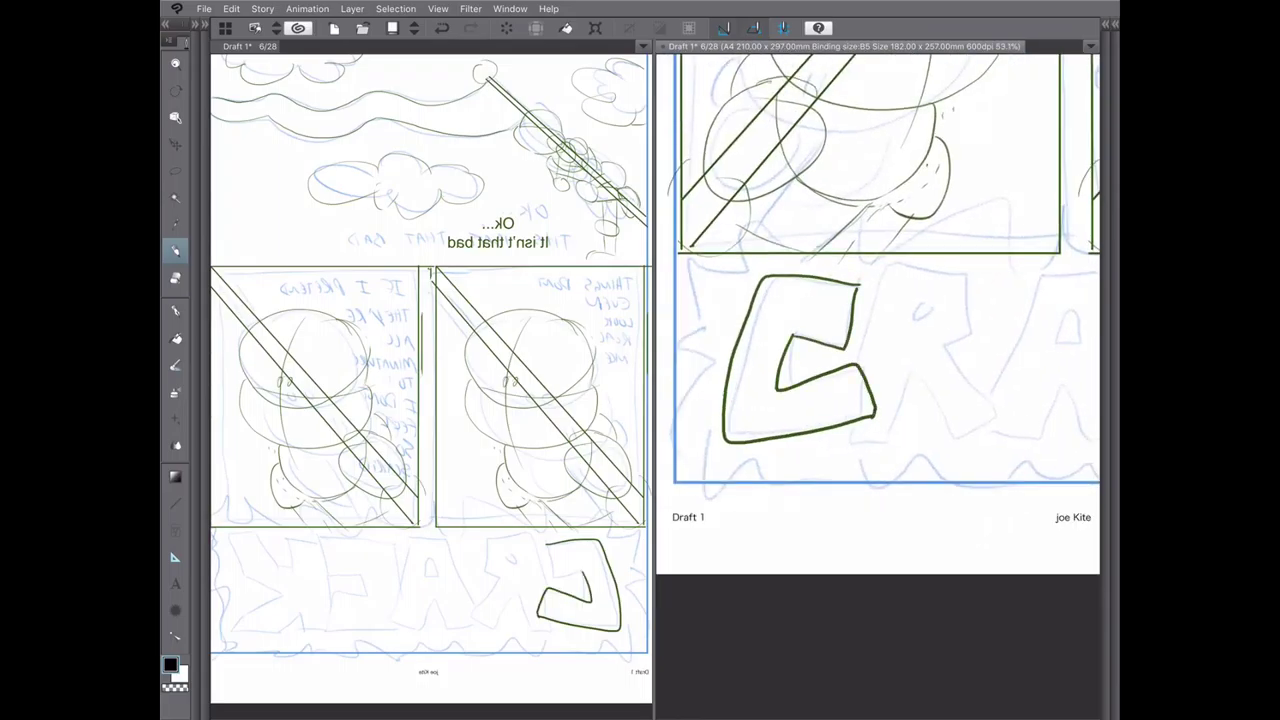
- Pencil the outline of the block letter R beside the first C of "CRACK"
{"action": "mouse_move", "coordinate": [858, 290]}
{"action": "left_mouse_down"}
{"action": "mouse_move", "coordinate": [966, 300]}
{"action": "mouse_move", "coordinate": [975, 350]}
{"action": "mouse_move", "coordinate": [908, 365]}
{"action": "left_mouse_up"}
{"action": "scroll", "coordinate": [878, 277], "scroll_direction": "up", "scroll_amount": 1}
{"action": "mouse_move", "coordinate": [830, 386]}
{"action": "left_mouse_down"}
{"action": "mouse_move", "coordinate": [818, 404]}
{"action": "mouse_move", "coordinate": [886, 332]}
{"action": "left_mouse_up"}
{"action": "mouse_move", "coordinate": [948, 310]}
{"action": "left_mouse_down"}
{"action": "mouse_move", "coordinate": [974, 376]}
{"action": "mouse_move", "coordinate": [888, 332]}
{"action": "left_mouse_up"}
- Outline the block letter A and draw the inner holes of the A and the R
{"action": "scroll", "coordinate": [830, 330], "scroll_direction": "up", "scroll_amount": 3}
{"action": "mouse_move", "coordinate": [750, 286]}
{"action": "left_mouse_down"}
{"action": "mouse_move", "coordinate": [752, 440]}
{"action": "mouse_move", "coordinate": [990, 452]}
{"action": "mouse_move", "coordinate": [812, 462]}
{"action": "left_mouse_up"}
{"action": "scroll", "coordinate": [830, 350], "scroll_direction": "down", "scroll_amount": 3}
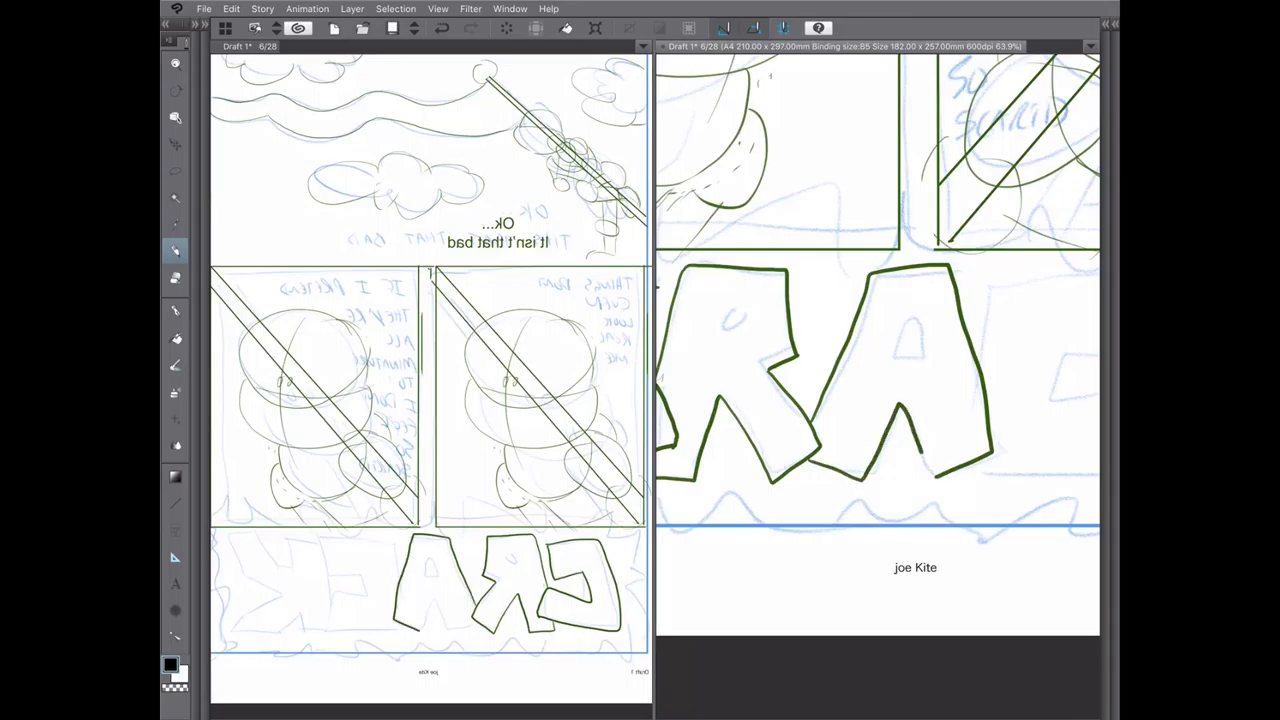
{"action": "key", "text": "ctrl+z"}
{"action": "left_click_drag", "start_coordinate": [936, 476], "coordinate": [810, 462]}
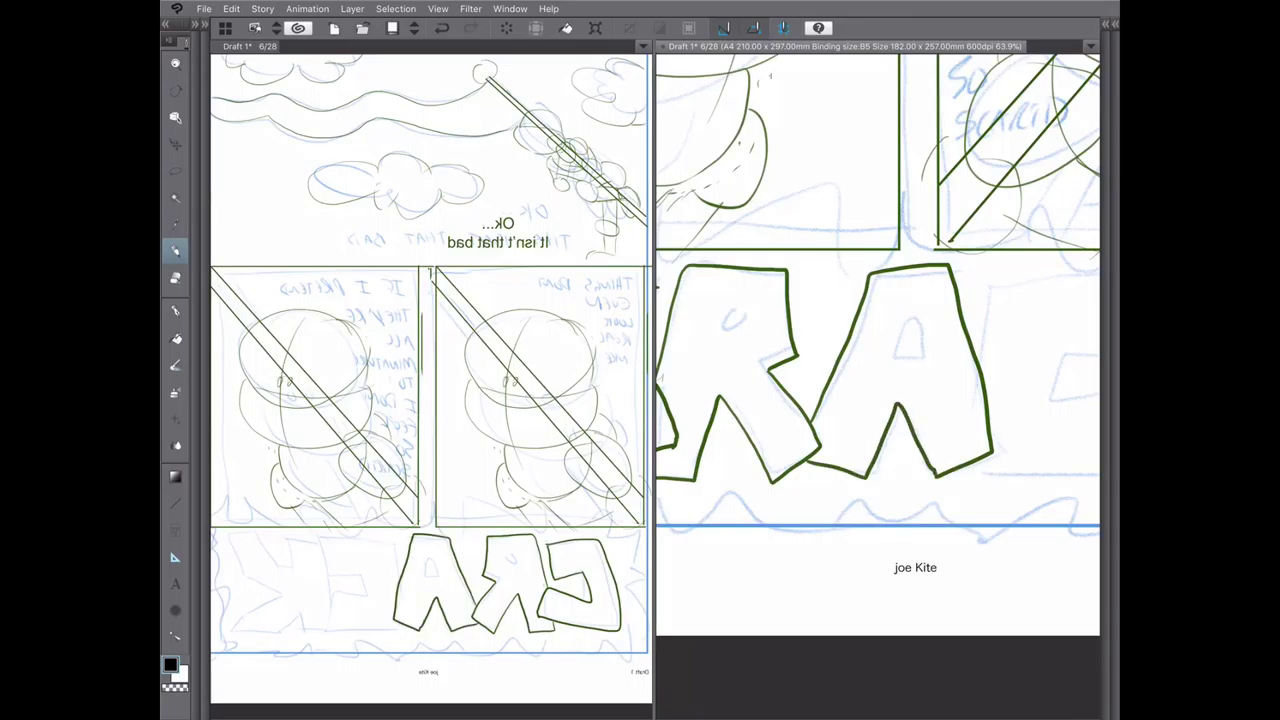
{"action": "mouse_move", "coordinate": [916, 308]}
{"action": "left_mouse_down"}
{"action": "mouse_move", "coordinate": [928, 356]}
{"action": "mouse_move", "coordinate": [900, 360]}
{"action": "left_mouse_up"}
{"action": "left_click_drag", "start_coordinate": [734, 304], "coordinate": [722, 334]}
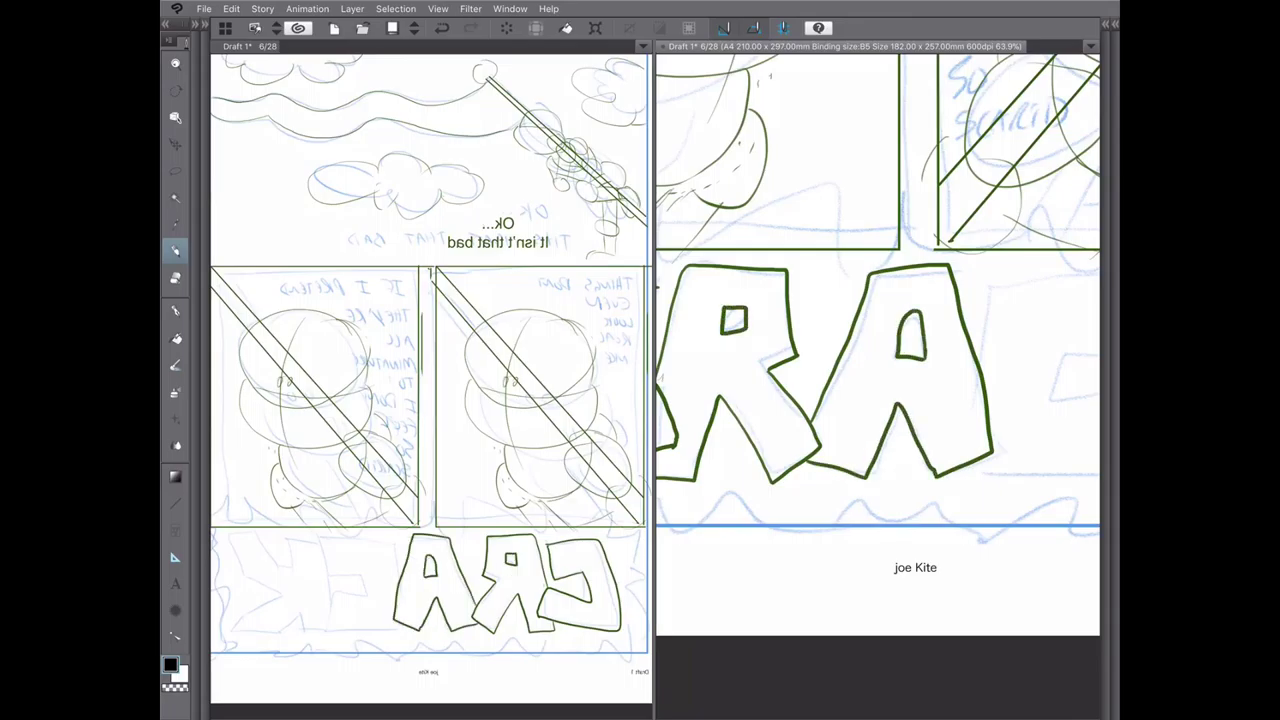
- Pencil the outlines of the second block letter C and the K to complete "CRACK"
{"action": "scroll", "coordinate": [878, 330], "scroll_direction": "down", "scroll_amount": 2}
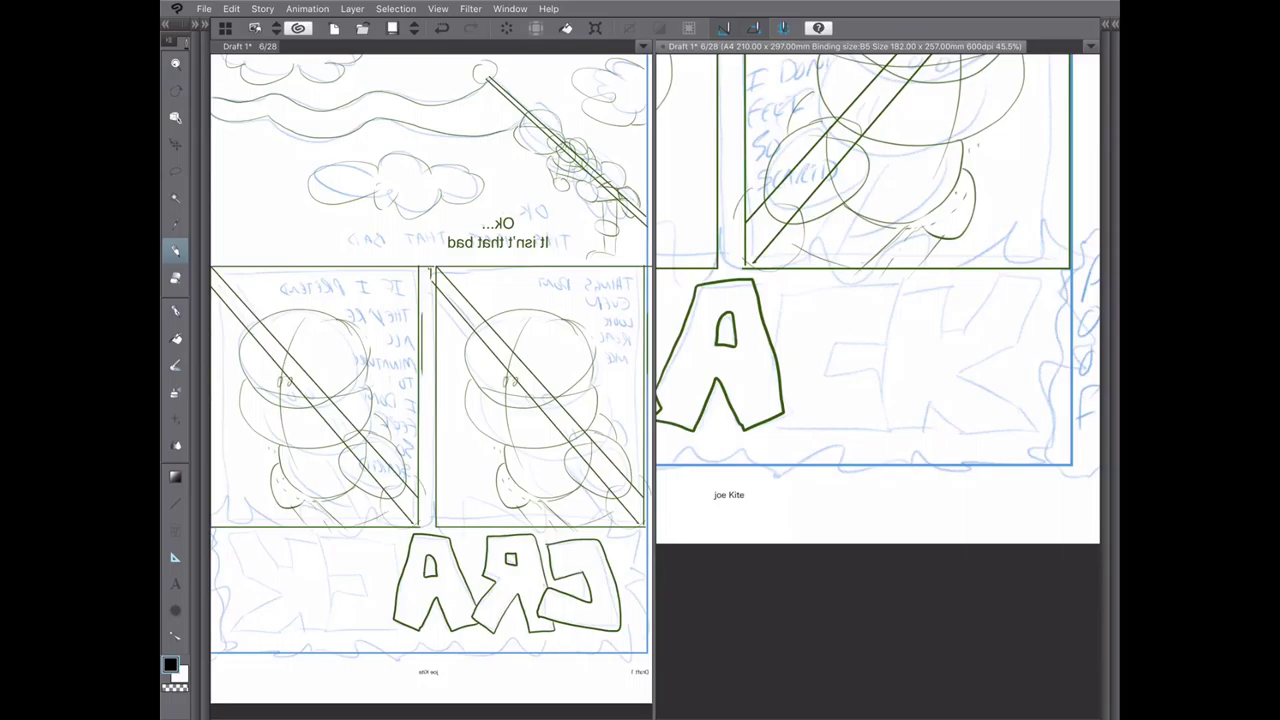
{"action": "mouse_move", "coordinate": [780, 304]}
{"action": "left_mouse_down"}
{"action": "mouse_move", "coordinate": [893, 341]}
{"action": "mouse_move", "coordinate": [887, 364]}
{"action": "mouse_move", "coordinate": [775, 425]}
{"action": "left_mouse_up"}
{"action": "scroll", "coordinate": [878, 330], "scroll_direction": "up", "scroll_amount": 1}
{"action": "mouse_move", "coordinate": [770, 262]}
{"action": "left_mouse_down"}
{"action": "mouse_move", "coordinate": [872, 256]}
{"action": "mouse_move", "coordinate": [860, 345]}
{"action": "left_mouse_up"}
{"action": "mouse_move", "coordinate": [758, 420]}
{"action": "left_mouse_down"}
{"action": "mouse_move", "coordinate": [849, 422]}
{"action": "mouse_move", "coordinate": [896, 403]}
{"action": "mouse_move", "coordinate": [826, 356]}
{"action": "left_mouse_up"}
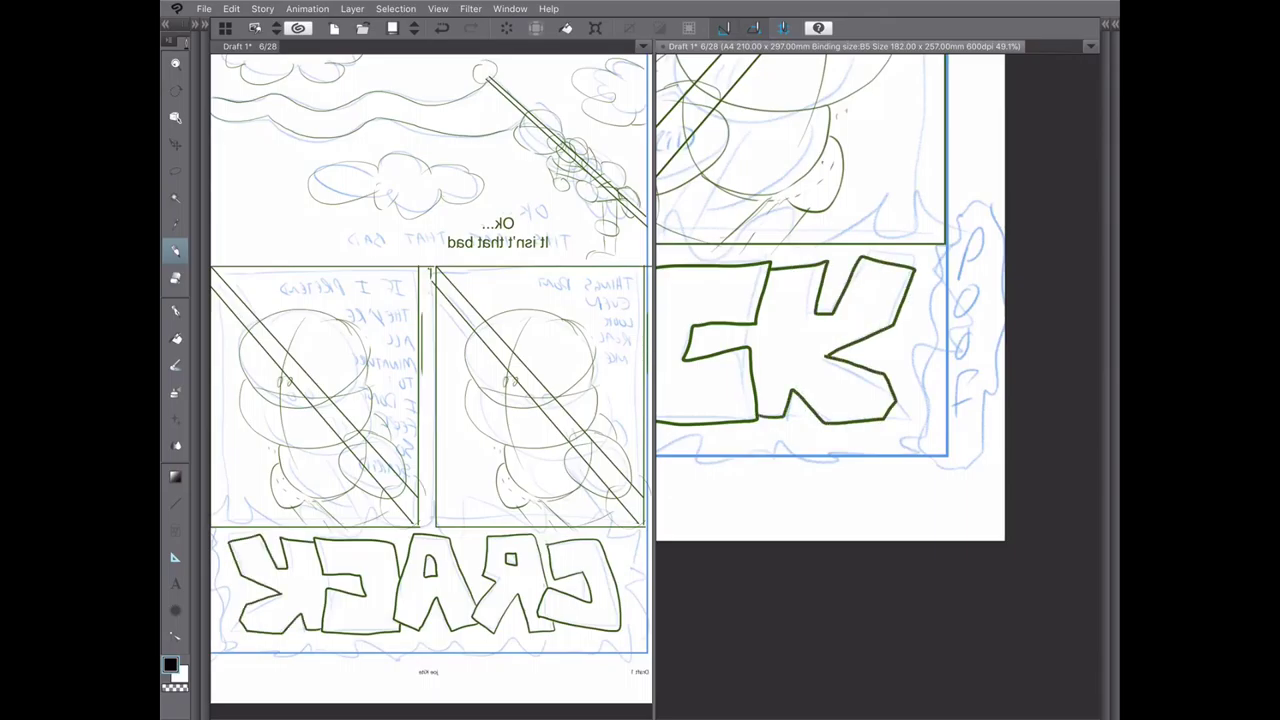
- Undo the lower leg of the K and redraw it shorter
{"action": "key", "text": "ctrl+z"}
{"action": "key", "text": "ctrl+z"}
{"action": "mouse_move", "coordinate": [758, 420]}
{"action": "left_mouse_down"}
{"action": "mouse_move", "coordinate": [828, 386]}
{"action": "mouse_move", "coordinate": [880, 405]}
{"action": "left_mouse_up"}
{"action": "left_click_drag", "start_coordinate": [880, 405], "coordinate": [828, 350]}
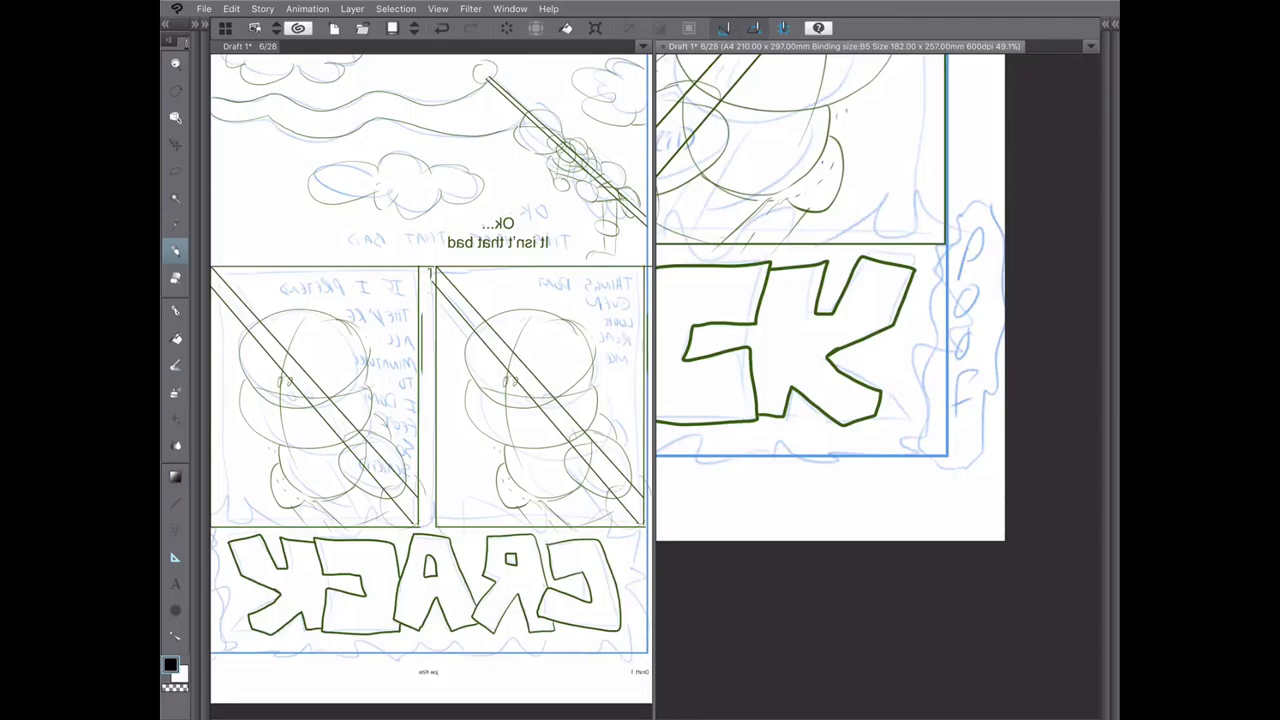
- Pencil a jagged burst border around the "CRACK" lettering, with spikes overlapping the two panels above
{"action": "key", "text": "ctrl+minus"}
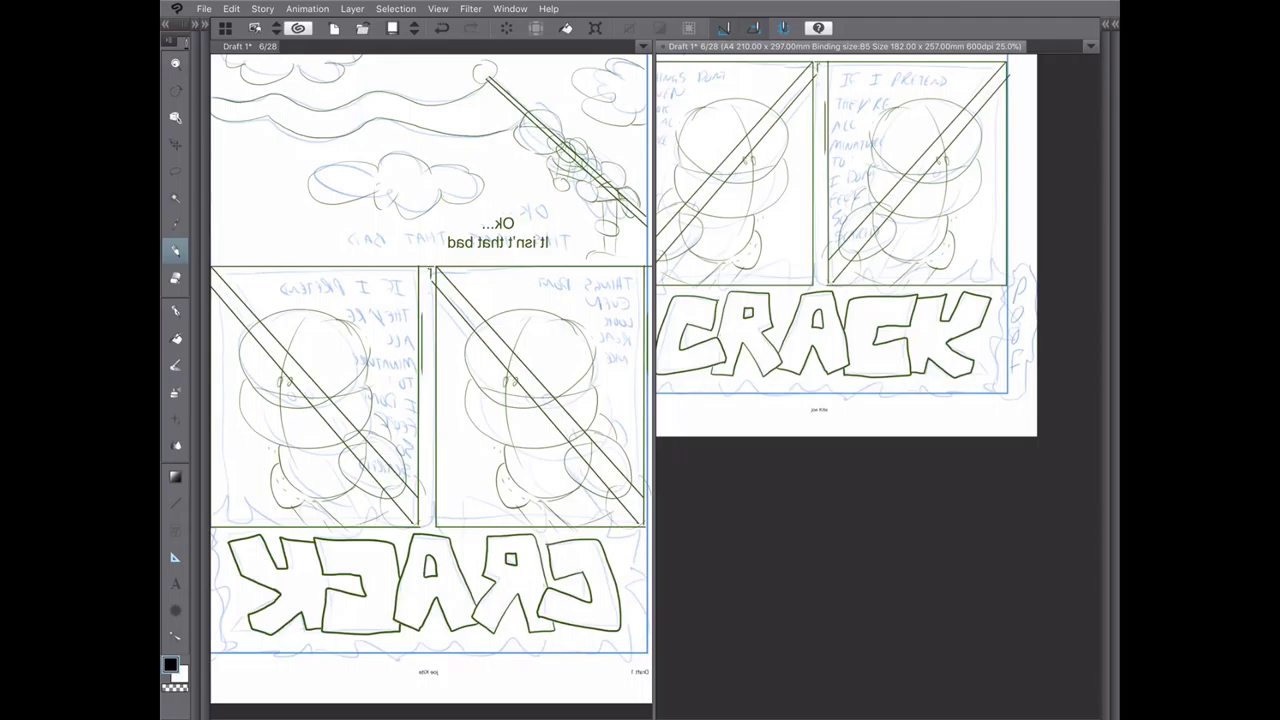
{"action": "key", "text": "ctrl+plus"}
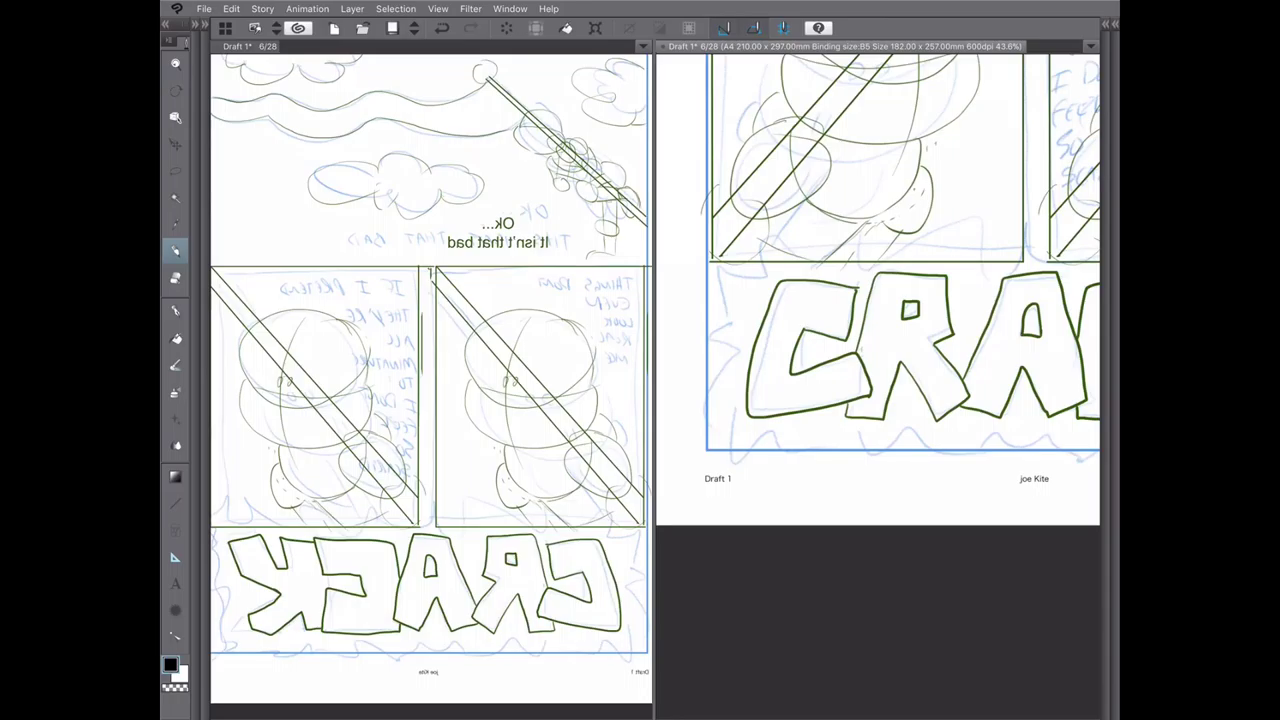
{"action": "mouse_move", "coordinate": [760, 240]}
{"action": "left_mouse_down"}
{"action": "mouse_move", "coordinate": [703, 428]}
{"action": "mouse_move", "coordinate": [776, 432]}
{"action": "left_mouse_up"}
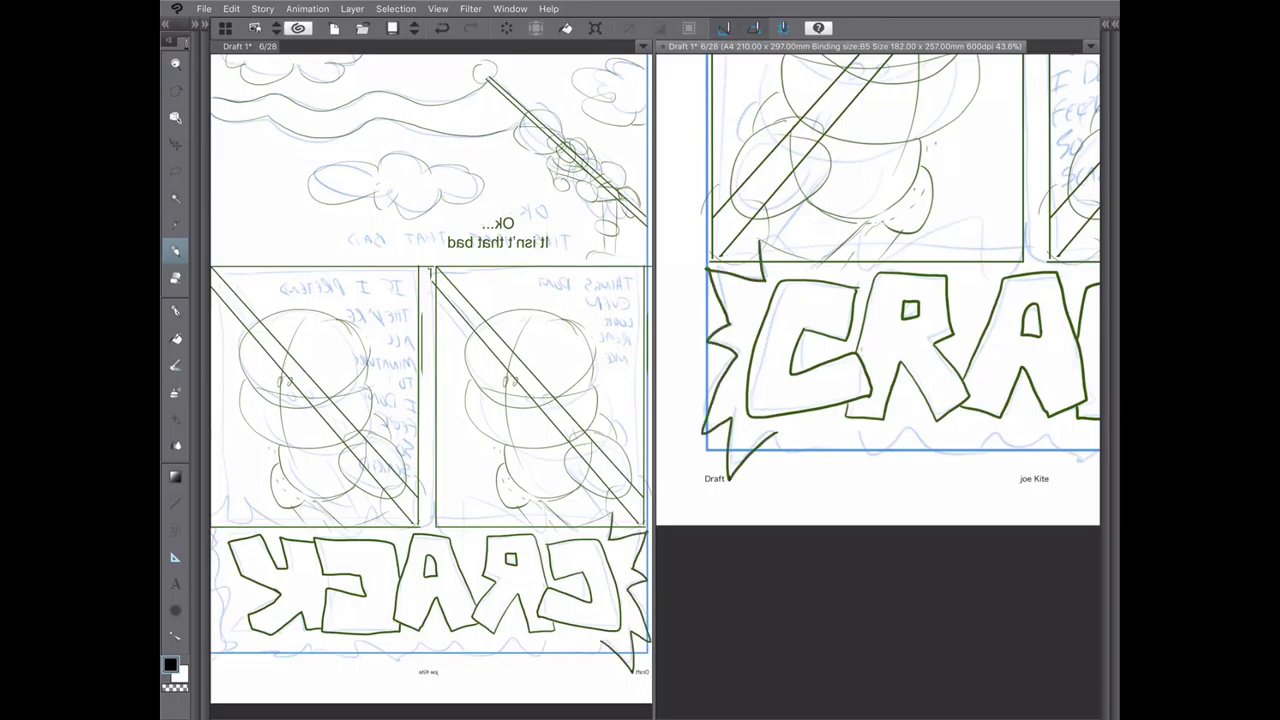
{"action": "left_click_drag", "start_coordinate": [760, 250], "coordinate": [988, 218]}
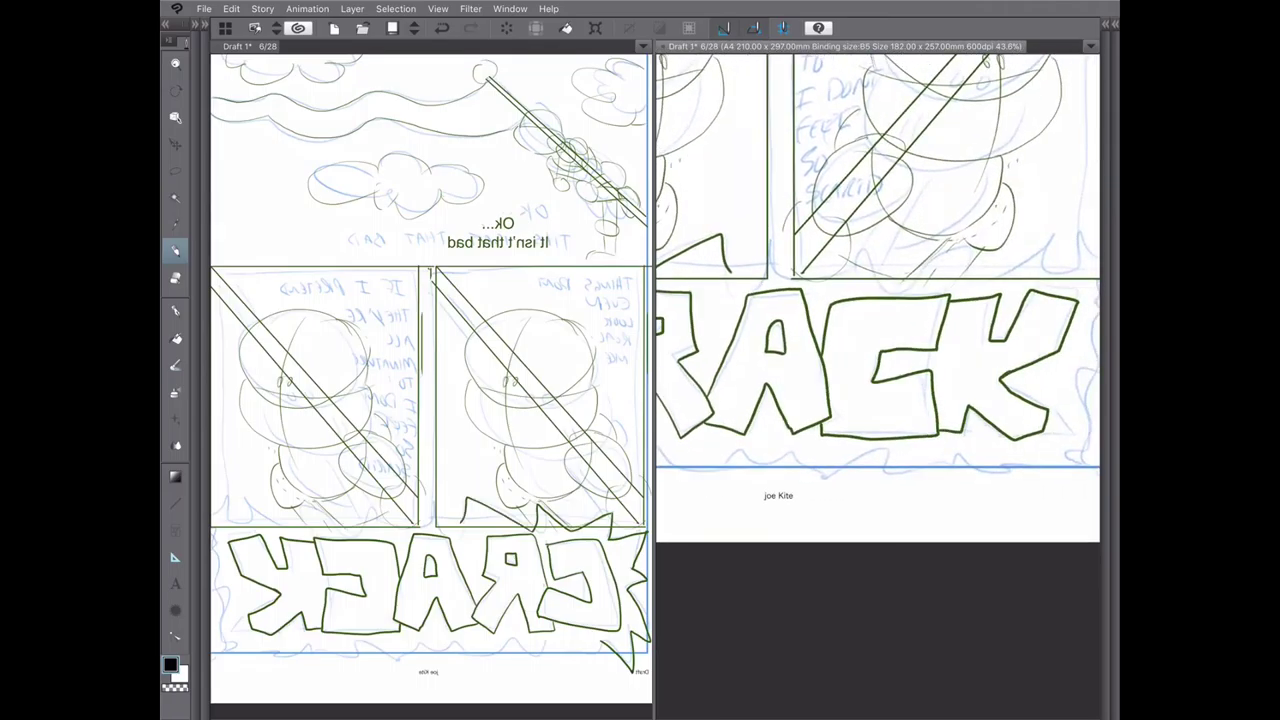
{"action": "mouse_move", "coordinate": [728, 262]}
{"action": "left_mouse_down"}
{"action": "mouse_move", "coordinate": [874, 283]}
{"action": "mouse_move", "coordinate": [1060, 250]}
{"action": "left_mouse_up"}
{"action": "mouse_move", "coordinate": [890, 300]}
{"action": "left_mouse_down"}
{"action": "mouse_move", "coordinate": [965, 262]}
{"action": "mouse_move", "coordinate": [950, 355]}
{"action": "mouse_move", "coordinate": [858, 515]}
{"action": "mouse_move", "coordinate": [1270, 305]}
{"action": "left_mouse_up"}
{"action": "left_click_drag", "start_coordinate": [792, 290], "coordinate": [922, 280]}
{"action": "mouse_move", "coordinate": [772, 340]}
{"action": "left_mouse_down"}
{"action": "mouse_move", "coordinate": [820, 366]}
{"action": "mouse_move", "coordinate": [1056, 350]}
{"action": "left_mouse_up"}
{"action": "left_click_drag", "start_coordinate": [894, 380], "coordinate": [932, 390]}
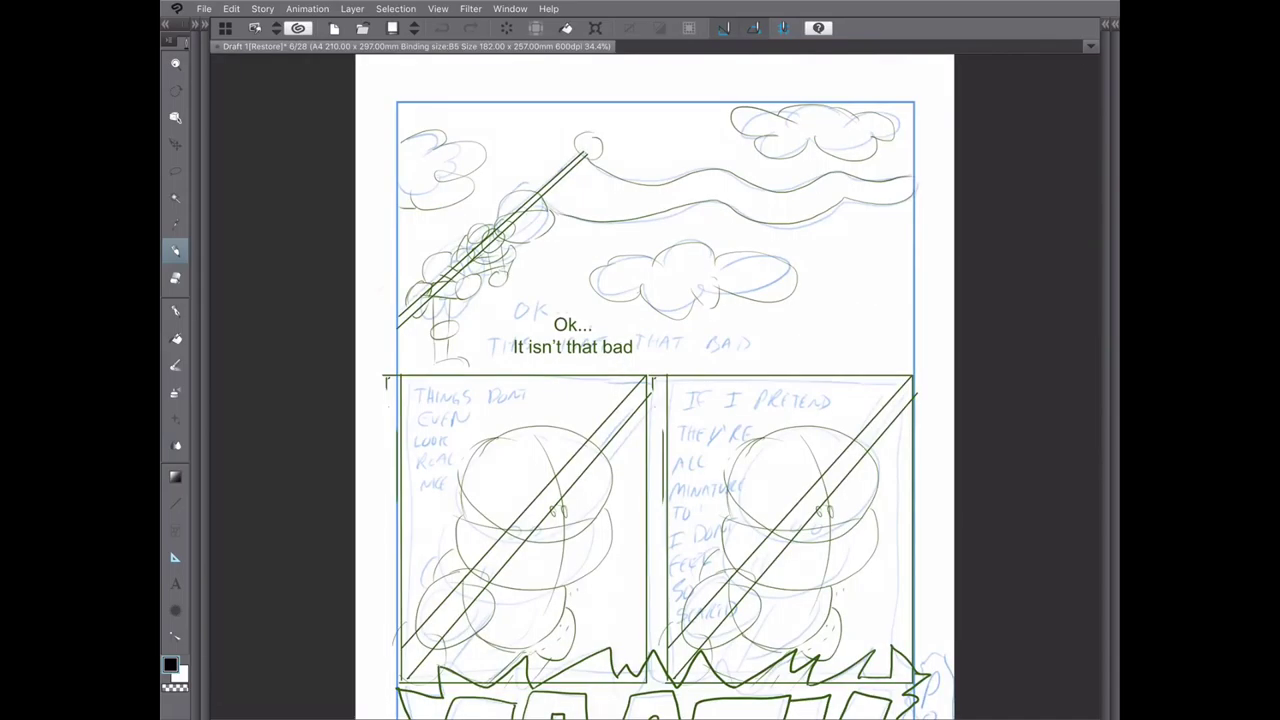
- Display the page's layers and collapse the Tight Greens folder
{"action": "key", "text": "Tab"}
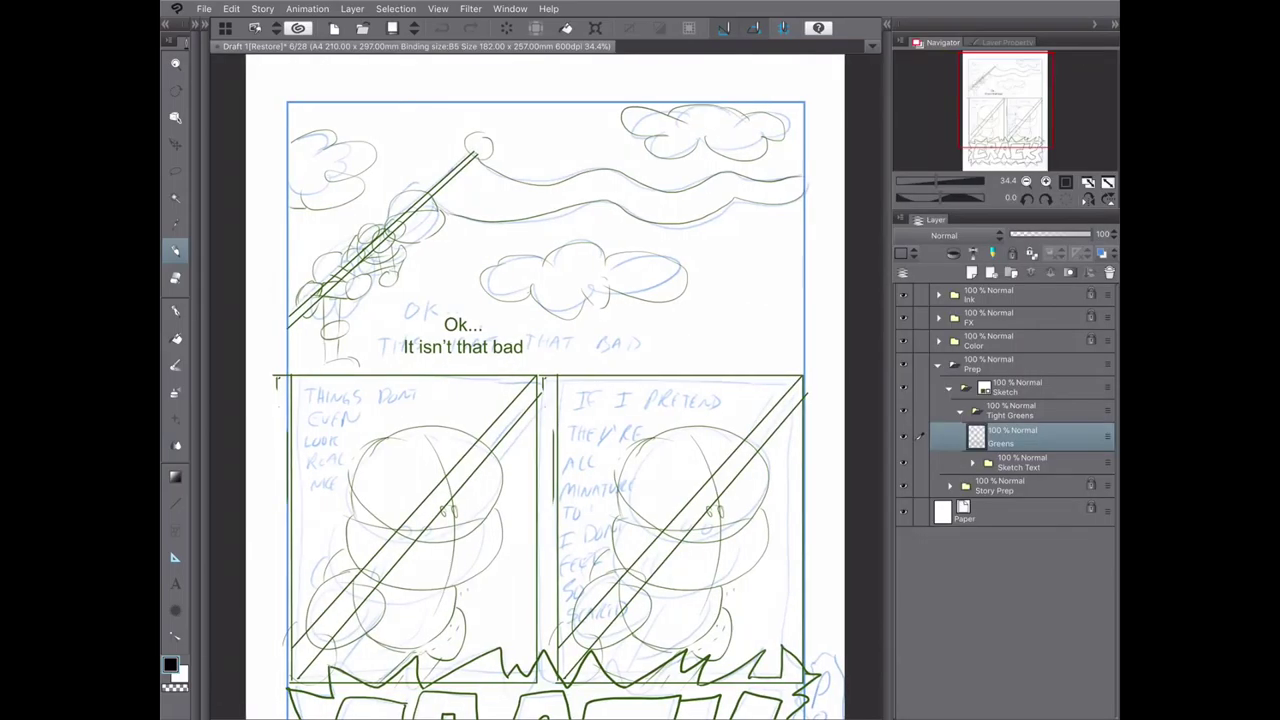
{"action": "left_click", "coordinate": [960, 410]}
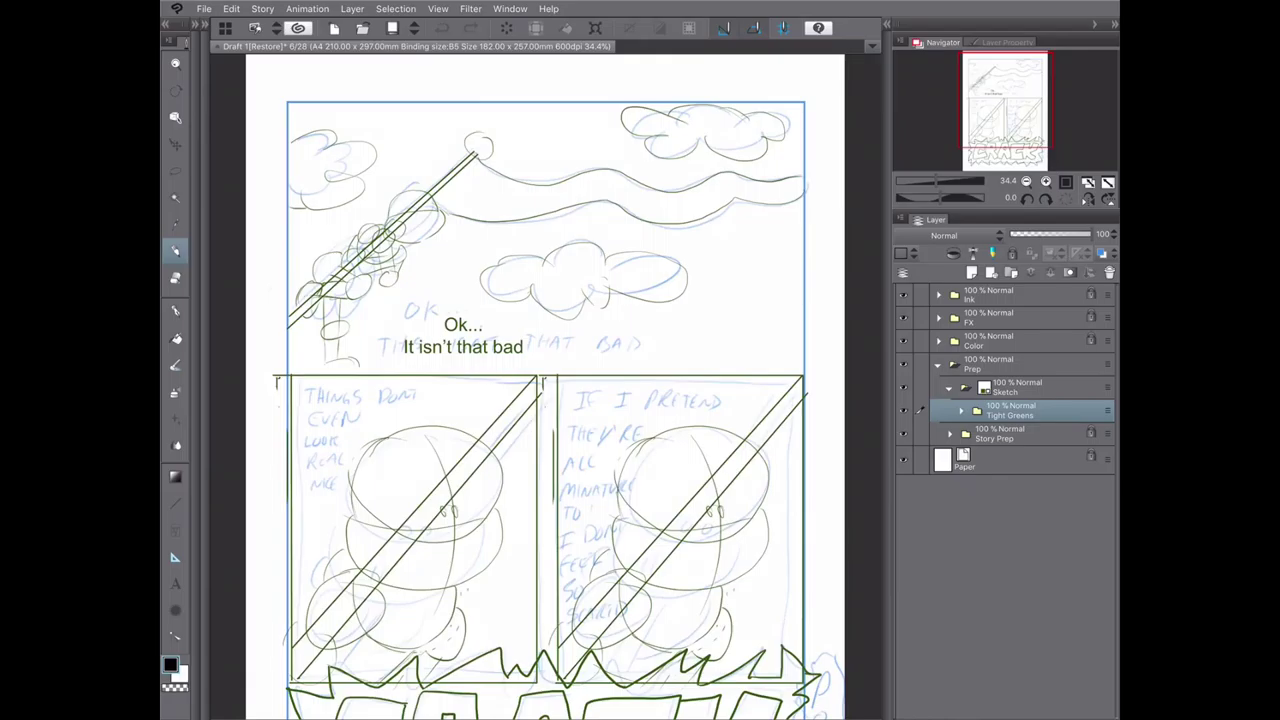
- Letter "Things don't even look real." in the first small panel's upper-left corner and place its text layer in the Sketch Text folder
{"action": "left_click", "coordinate": [961, 410]}
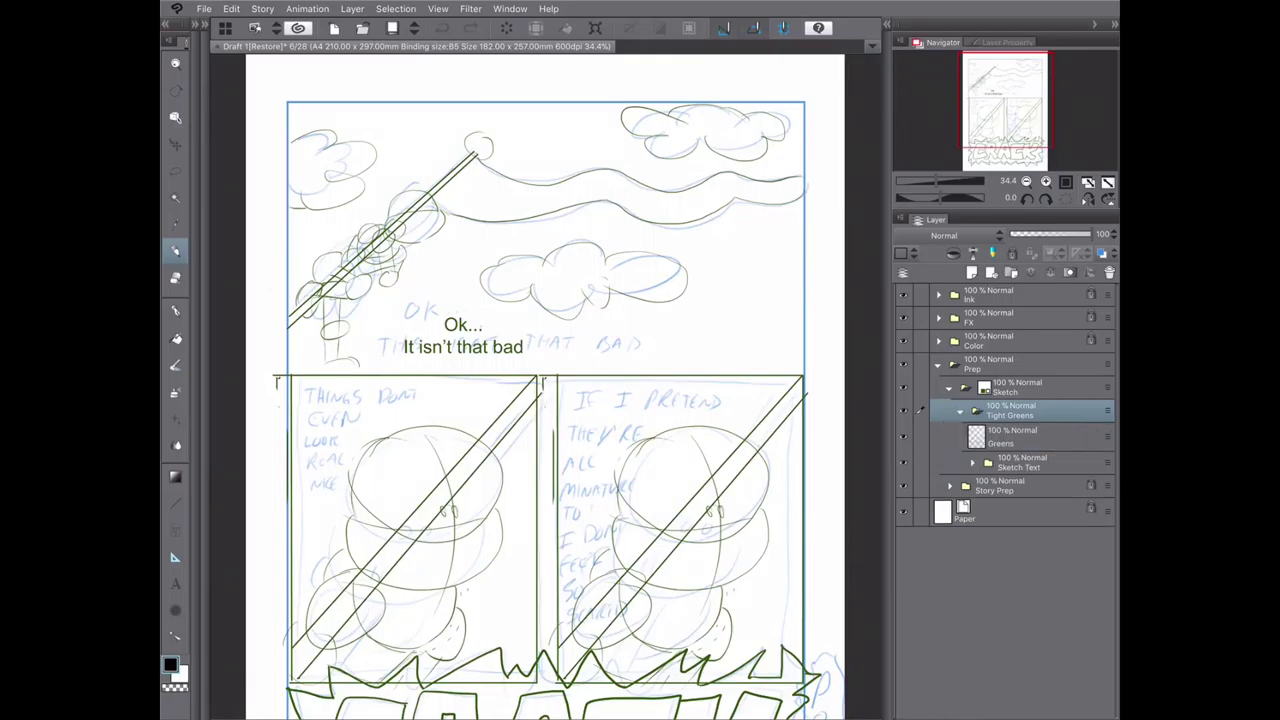
{"action": "key", "text": "t"}
{"action": "left_click", "coordinate": [314, 368]}
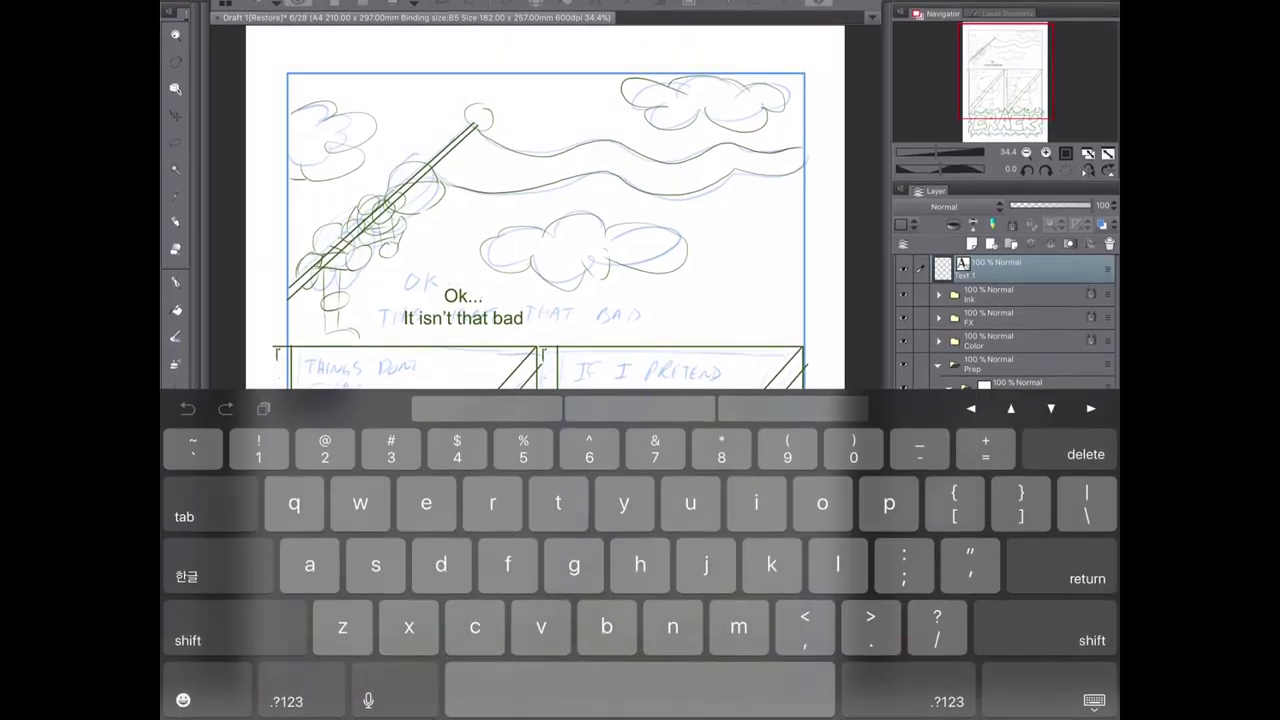
{"action": "type", "text": "Things don't even"}
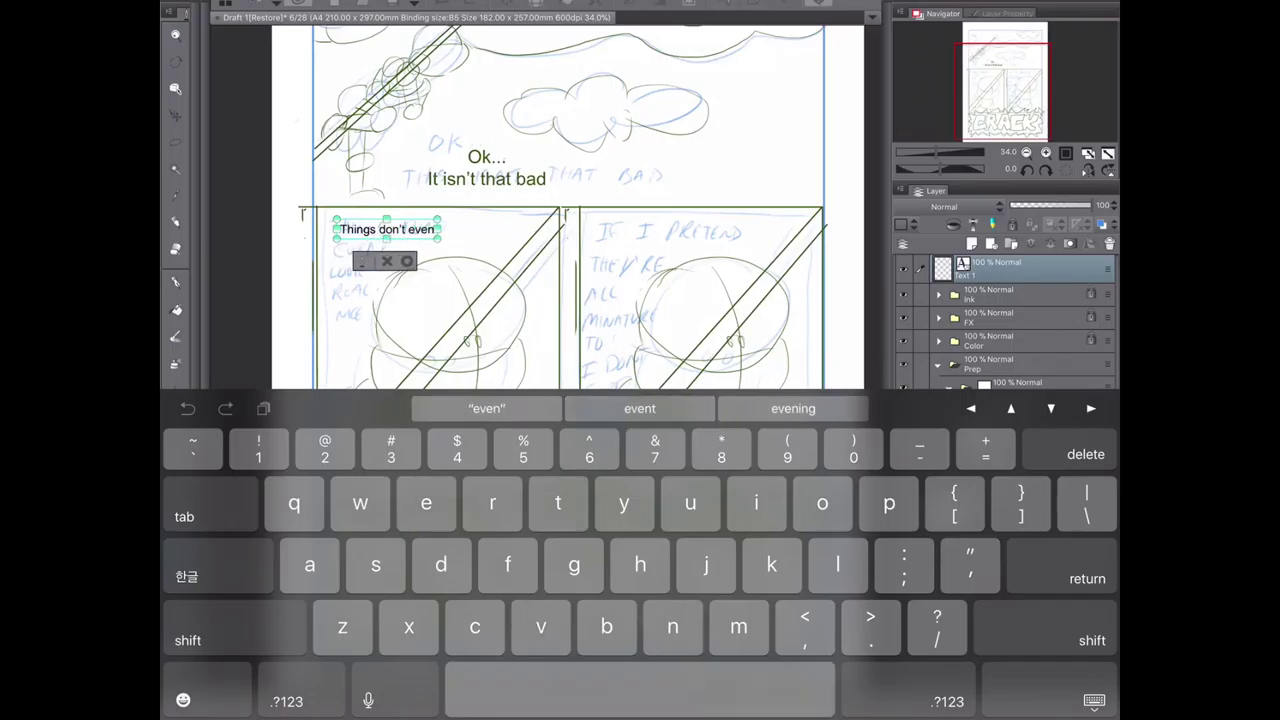
{"action": "type", "text": " look real"}
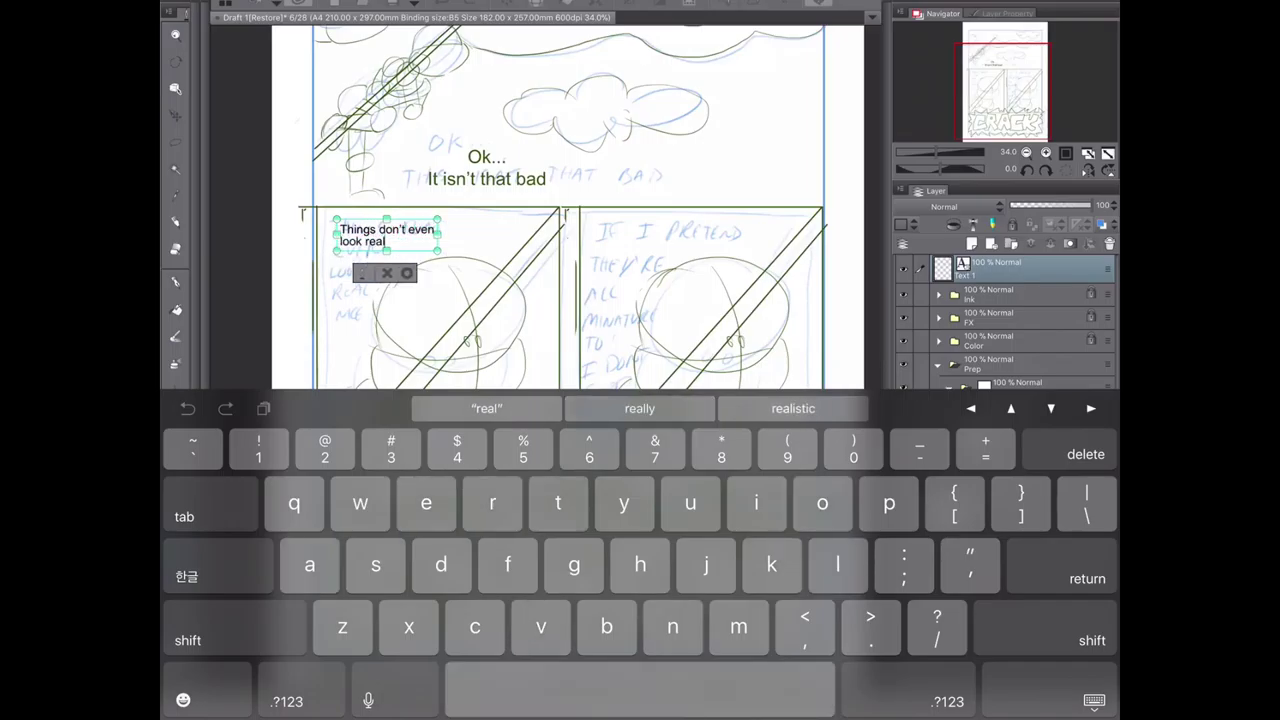
{"action": "type", "text": ". I"}
{"action": "key", "text": "BackSpace"}
{"action": "key", "text": "BackSpace"}
{"action": "key", "text": "BackSpace"}
{"action": "key", "text": "Escape"}
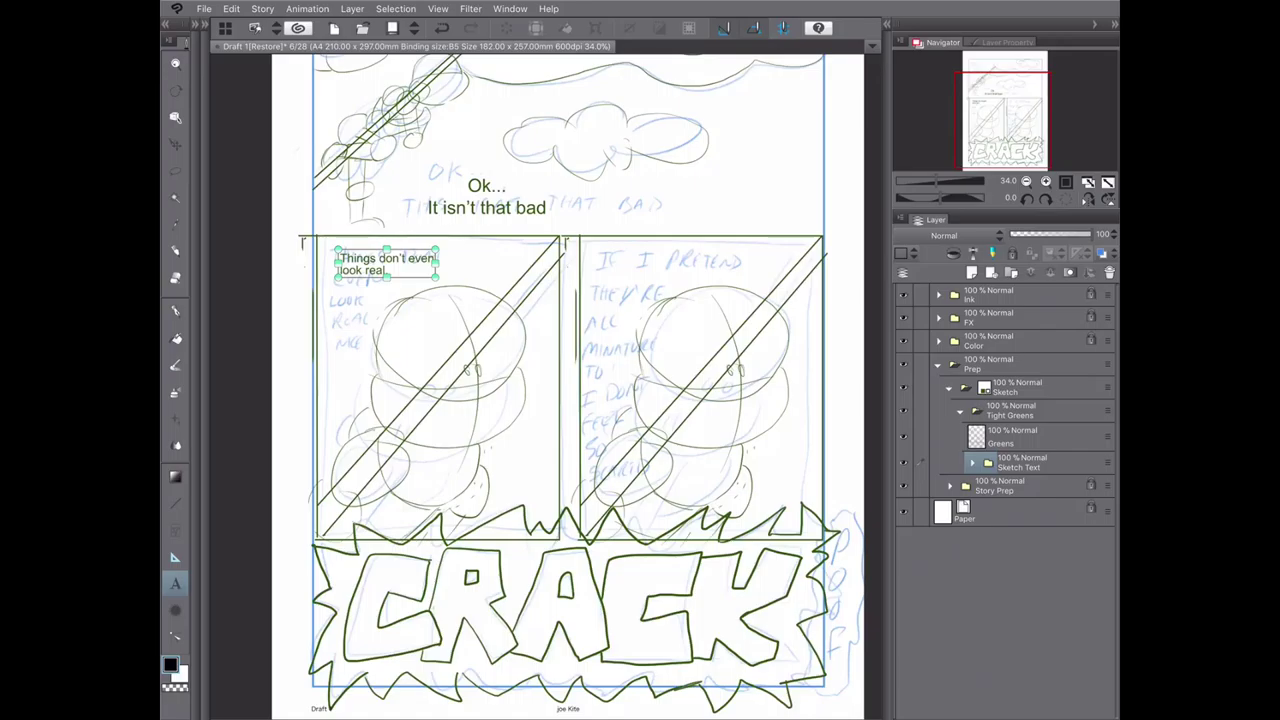
{"action": "type", "text": ".o"}
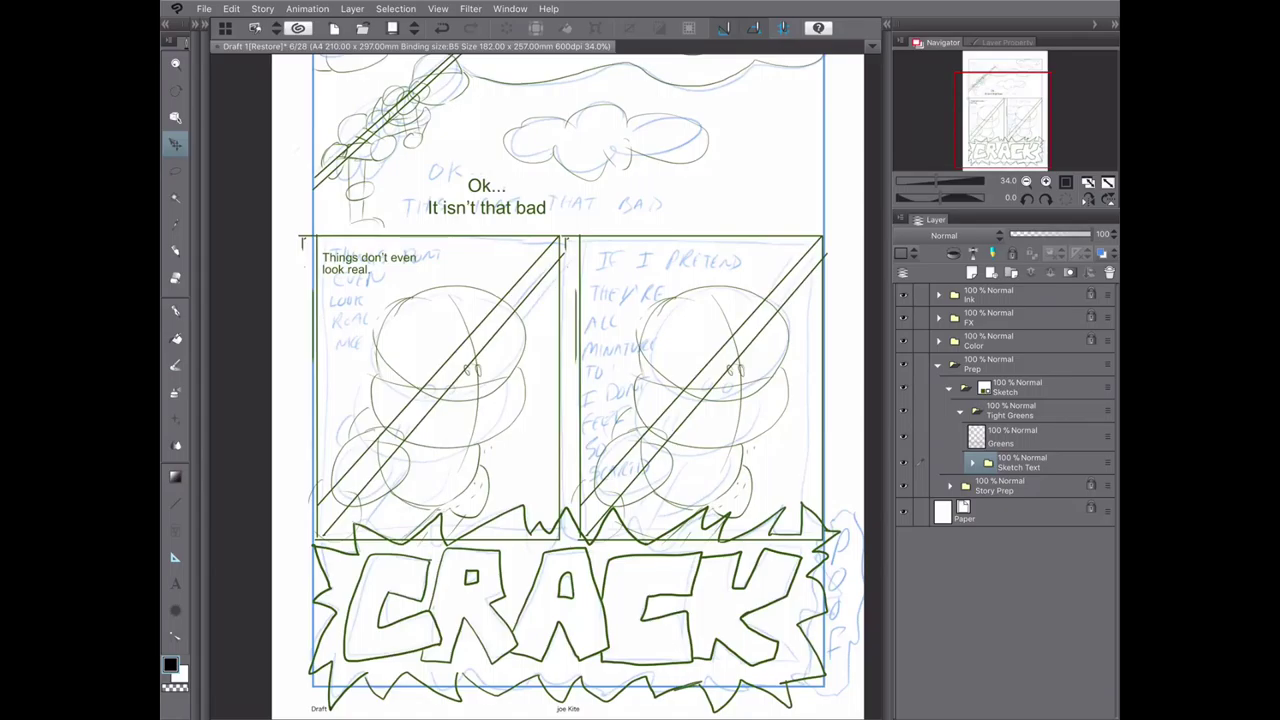
- On the Greens layer, pencil firmer outlines of the first small panel character's head, jaw and gripping hand
{"action": "scroll", "coordinate": [546, 387], "scroll_direction": "up", "scroll_amount": 3}
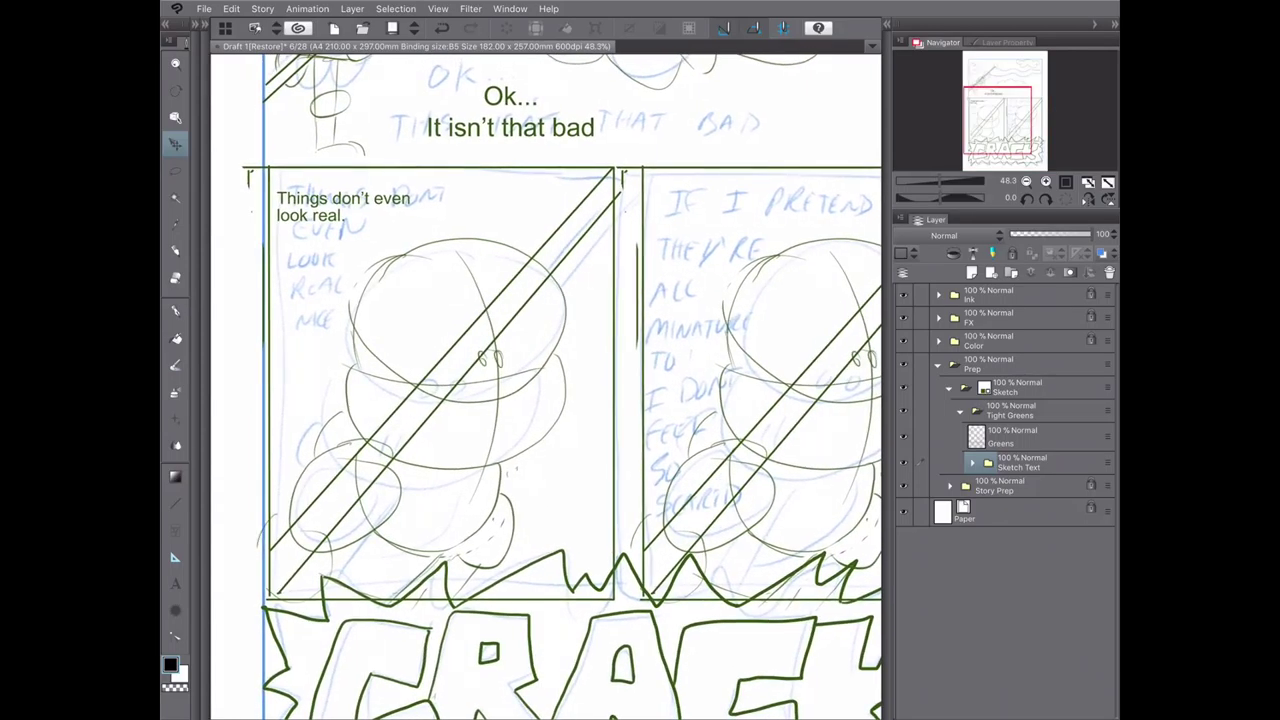
{"action": "left_click", "coordinate": [1013, 436]}
{"action": "key", "text": "p"}
{"action": "left_click_drag", "start_coordinate": [548, 282], "coordinate": [562, 352]}
{"action": "left_click_drag", "start_coordinate": [345, 350], "coordinate": [545, 265]}
{"action": "mouse_move", "coordinate": [360, 375]}
{"action": "left_mouse_down"}
{"action": "mouse_move", "coordinate": [544, 365]}
{"action": "mouse_move", "coordinate": [398, 472]}
{"action": "mouse_move", "coordinate": [290, 500]}
{"action": "mouse_move", "coordinate": [410, 470]}
{"action": "mouse_move", "coordinate": [418, 432]}
{"action": "left_mouse_up"}
{"action": "left_click_drag", "start_coordinate": [264, 544], "coordinate": [310, 596]}
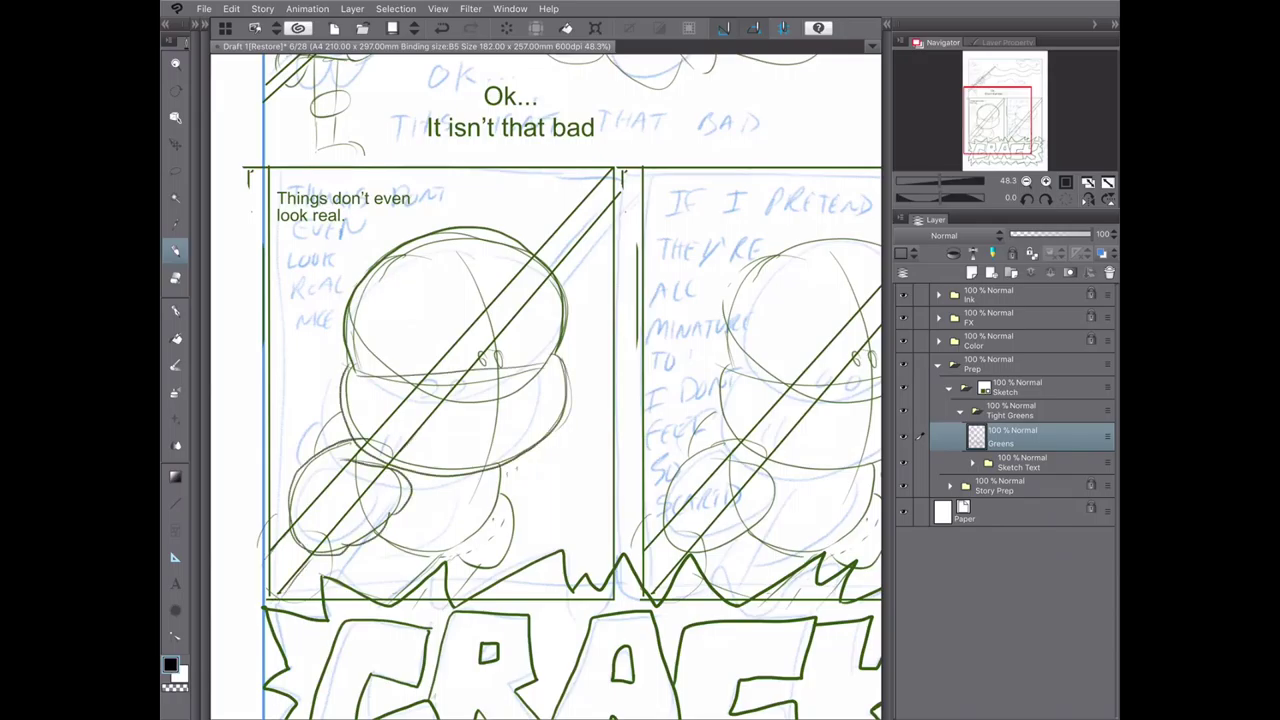
- Erase the rail lines and inner guide lines crossing the first small panel character's hand
{"action": "key", "text": "e"}
{"action": "left_click_drag", "start_coordinate": [296, 522], "coordinate": [358, 454]}
{"action": "key", "text": "ctrl+z"}
{"action": "mouse_move", "coordinate": [296, 528]}
{"action": "left_mouse_down"}
{"action": "mouse_move", "coordinate": [346, 464]}
{"action": "mouse_move", "coordinate": [388, 456]}
{"action": "mouse_move", "coordinate": [318, 548]}
{"action": "left_mouse_up"}
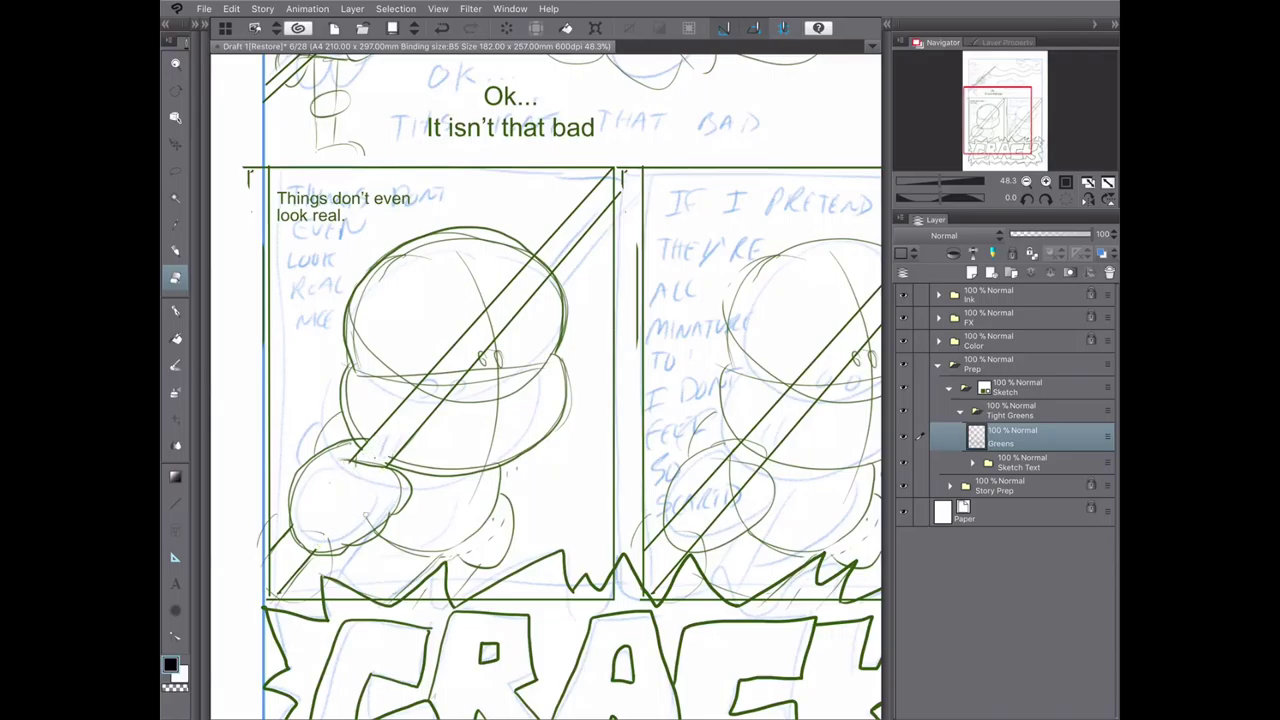
{"action": "left_click_drag", "start_coordinate": [356, 468], "coordinate": [370, 528]}
- Erase the leftover construction lines across the face, head and body of the first small panel's character
{"action": "mouse_move", "coordinate": [430, 398]}
{"action": "left_mouse_down"}
{"action": "mouse_move", "coordinate": [462, 370]}
{"action": "mouse_move", "coordinate": [442, 373]}
{"action": "left_mouse_up"}
{"action": "left_click_drag", "start_coordinate": [352, 322], "coordinate": [388, 368]}
{"action": "mouse_move", "coordinate": [492, 308]}
{"action": "left_mouse_down"}
{"action": "mouse_move", "coordinate": [462, 258]}
{"action": "mouse_move", "coordinate": [484, 304]}
{"action": "left_mouse_up"}
{"action": "left_click_drag", "start_coordinate": [498, 372], "coordinate": [492, 452]}
{"action": "left_click_drag", "start_coordinate": [540, 368], "coordinate": [468, 402]}
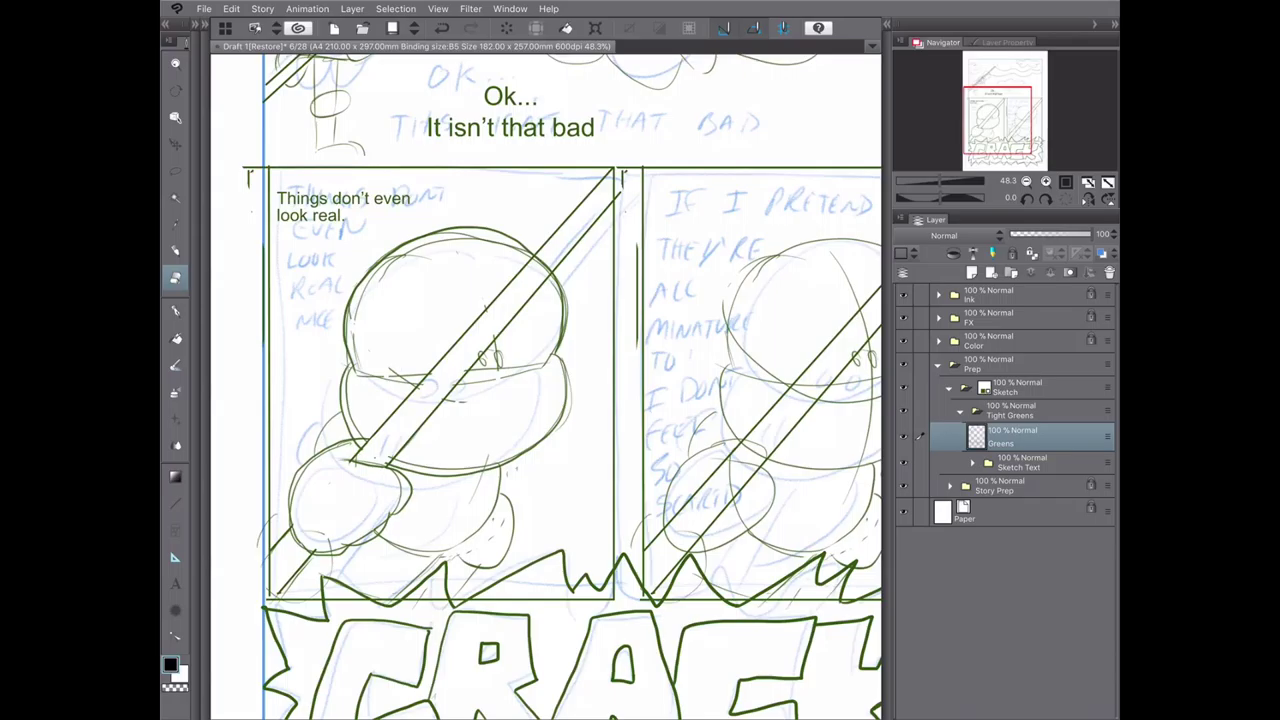
- Pencil the eyes, rounded lower body and foot of the first small panel's character, clearing the rail beneath the hand
{"action": "key", "text": "p"}
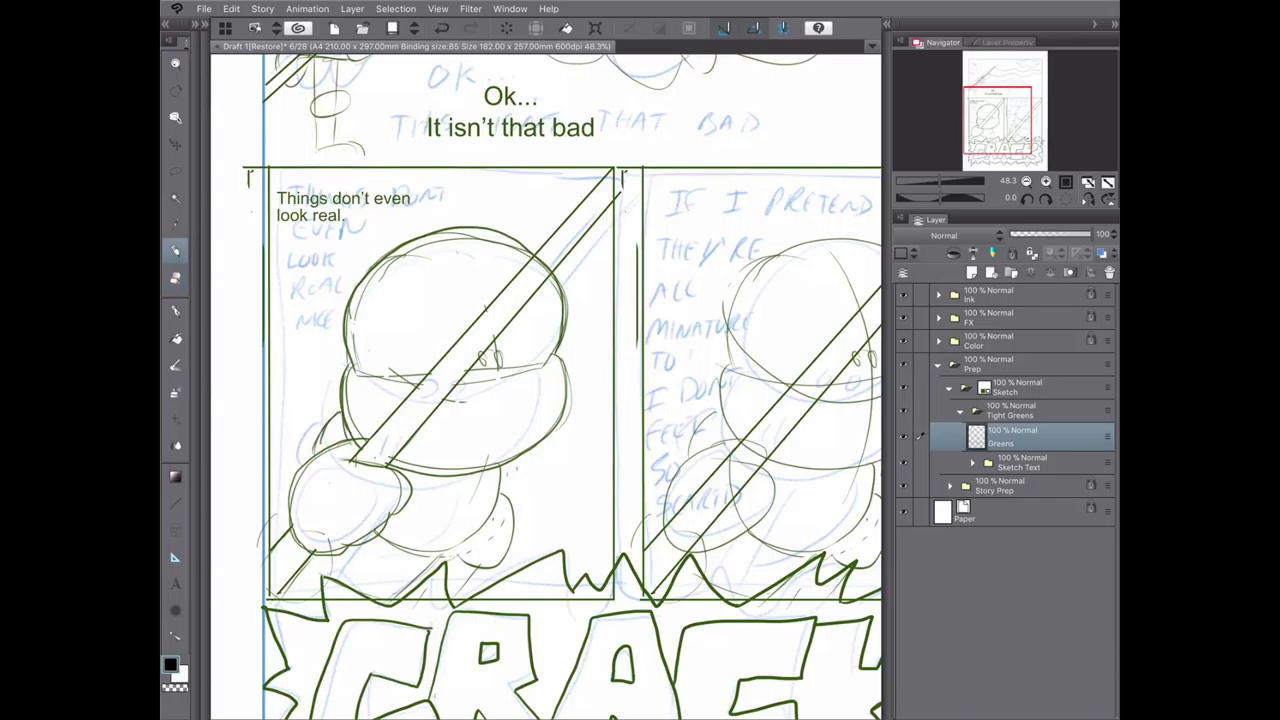
{"action": "left_click_drag", "start_coordinate": [489, 357], "coordinate": [494, 364]}
{"action": "left_click_drag", "start_coordinate": [510, 358], "coordinate": [514, 364]}
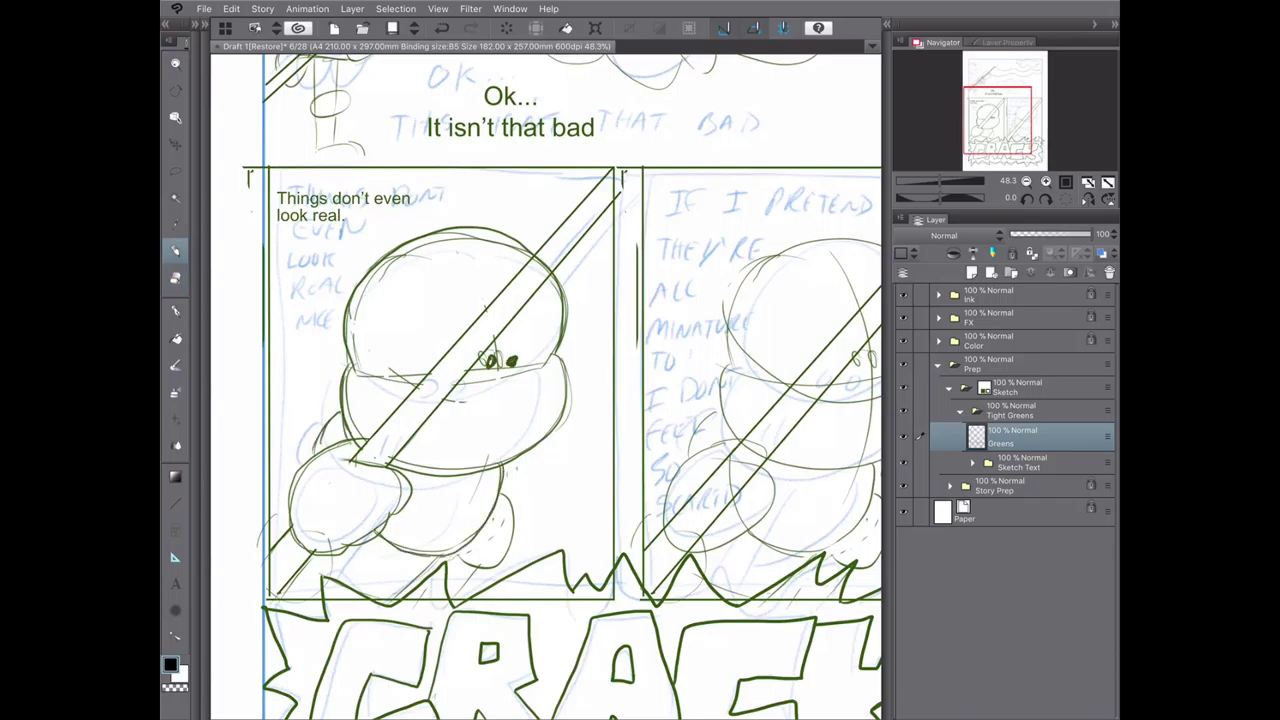
{"action": "left_click_drag", "start_coordinate": [336, 554], "coordinate": [290, 610]}
{"action": "mouse_move", "coordinate": [290, 528]}
{"action": "left_mouse_down"}
{"action": "mouse_move", "coordinate": [264, 550]}
{"action": "mouse_move", "coordinate": [296, 582]}
{"action": "mouse_move", "coordinate": [274, 595]}
{"action": "left_mouse_up"}
{"action": "key", "text": "e"}
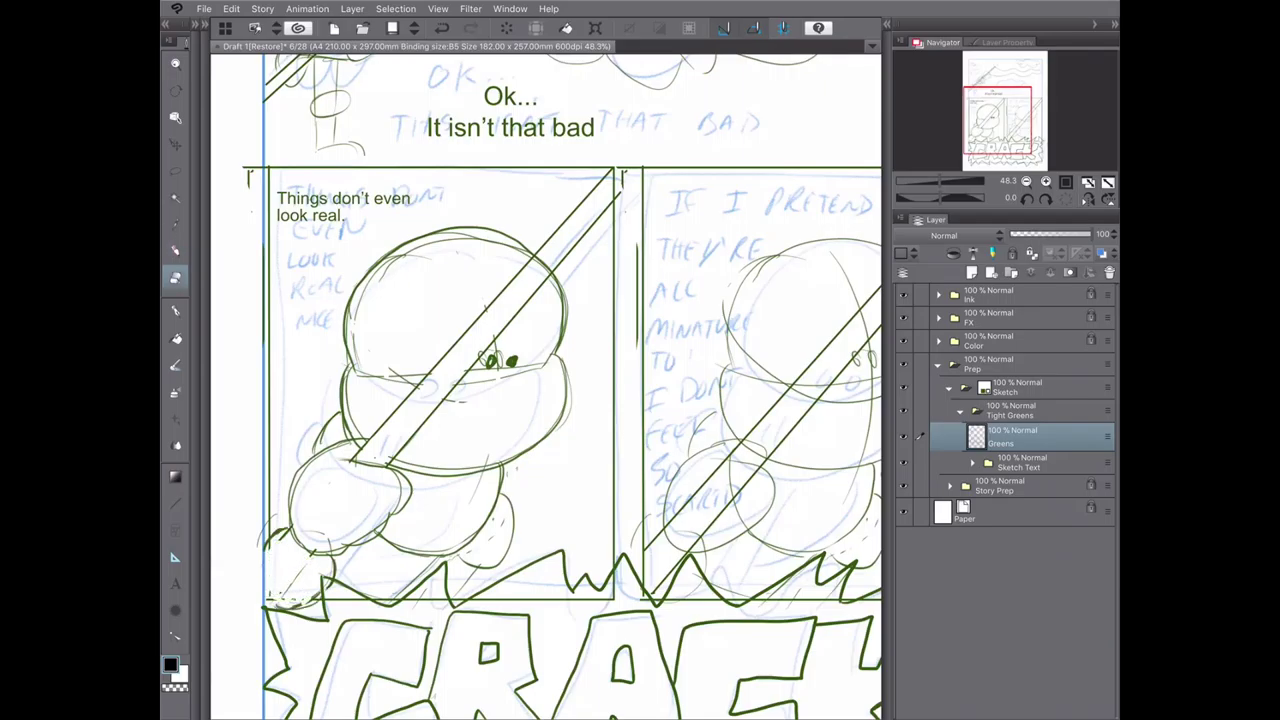
- Pencil the curved contours around the first small panel character's eyes and reinforce the rail edges crossing the head
{"action": "key", "text": "p"}
{"action": "left_click_drag", "start_coordinate": [528, 316], "coordinate": [530, 374]}
{"action": "mouse_move", "coordinate": [490, 304]}
{"action": "left_mouse_down"}
{"action": "mouse_move", "coordinate": [426, 346]}
{"action": "mouse_move", "coordinate": [438, 376]}
{"action": "left_mouse_up"}
{"action": "left_click_drag", "start_coordinate": [570, 250], "coordinate": [522, 306]}
{"action": "left_click_drag", "start_coordinate": [612, 206], "coordinate": [590, 230]}
{"action": "left_click_drag", "start_coordinate": [550, 244], "coordinate": [450, 364]}
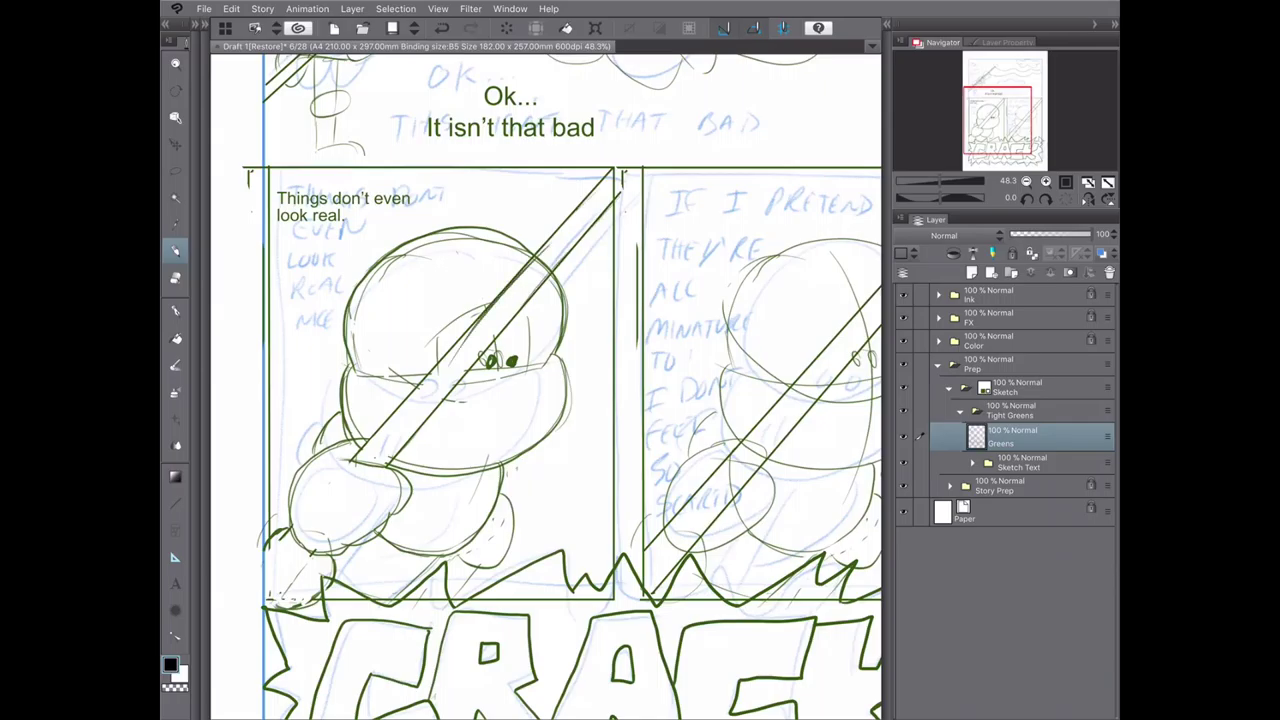
- Pencil the lumpy outline of the gripping hand and the arm behind it in the second small panel
{"action": "scroll", "coordinate": [546, 387], "scroll_direction": "right", "scroll_amount": 5}
{"action": "left_click_drag", "start_coordinate": [356, 374], "coordinate": [414, 462]}
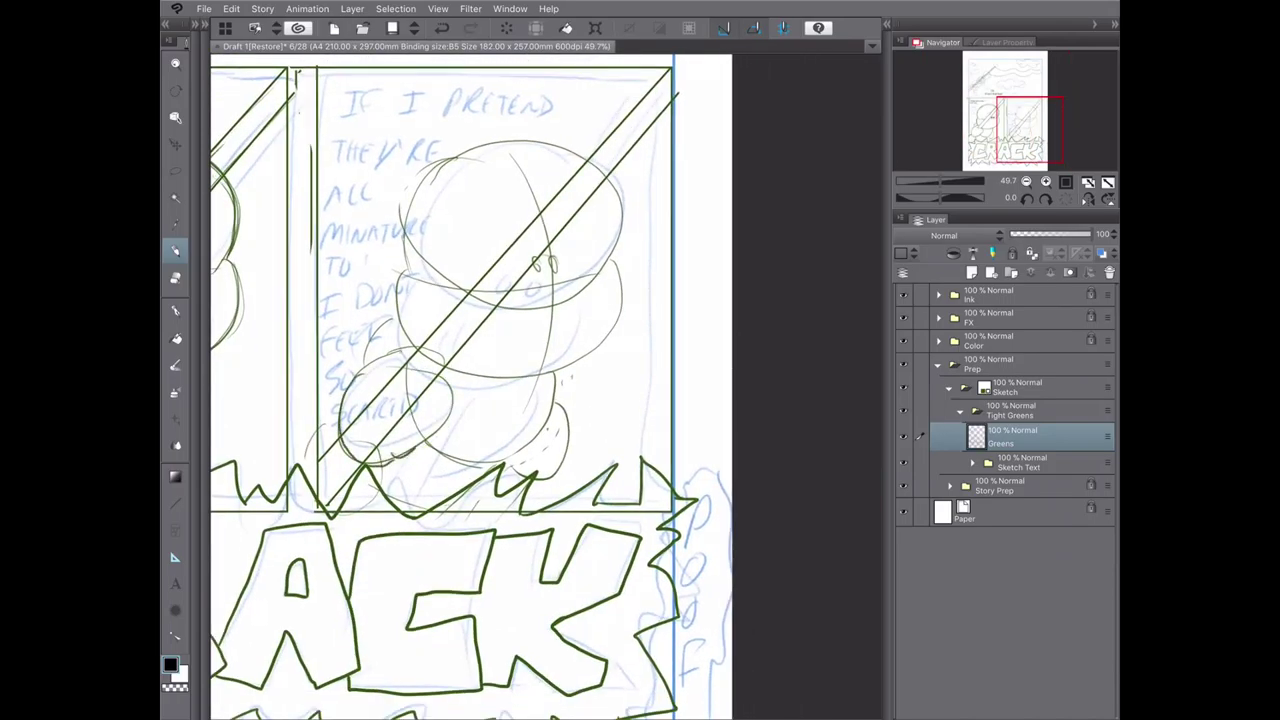
{"action": "mouse_move", "coordinate": [448, 378]}
{"action": "left_mouse_down"}
{"action": "mouse_move", "coordinate": [420, 446]}
{"action": "mouse_move", "coordinate": [454, 380]}
{"action": "mouse_move", "coordinate": [356, 384]}
{"action": "left_mouse_up"}
{"action": "left_click_drag", "start_coordinate": [396, 316], "coordinate": [366, 362]}
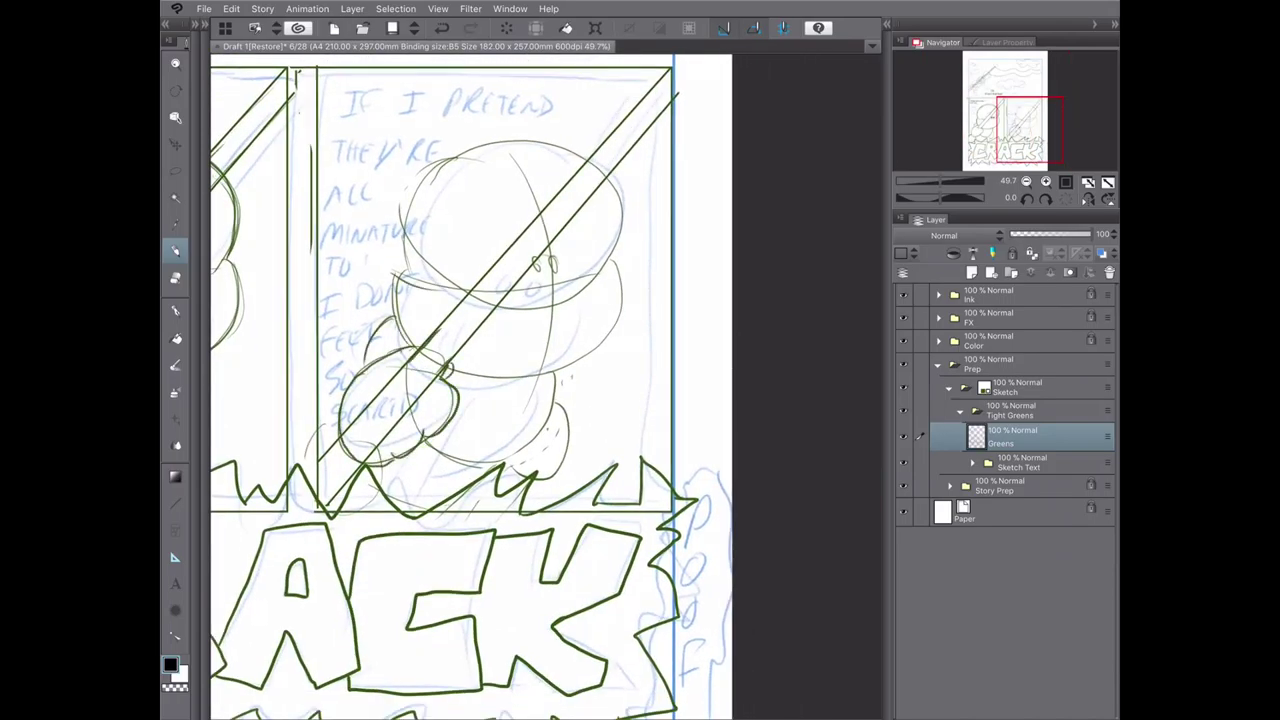
- Pencil the second small panel character's eyes, eye-side curve, mouth line and lower jaw
{"action": "left_click_drag", "start_coordinate": [545, 266], "coordinate": [562, 276]}
{"action": "left_click_drag", "start_coordinate": [576, 246], "coordinate": [578, 272]}
{"action": "mouse_move", "coordinate": [512, 298]}
{"action": "left_mouse_down"}
{"action": "mouse_move", "coordinate": [612, 258]}
{"action": "mouse_move", "coordinate": [590, 360]}
{"action": "left_mouse_up"}
{"action": "mouse_move", "coordinate": [586, 352]}
{"action": "left_mouse_down"}
{"action": "mouse_move", "coordinate": [450, 378]}
{"action": "mouse_move", "coordinate": [636, 144]}
{"action": "left_mouse_up"}
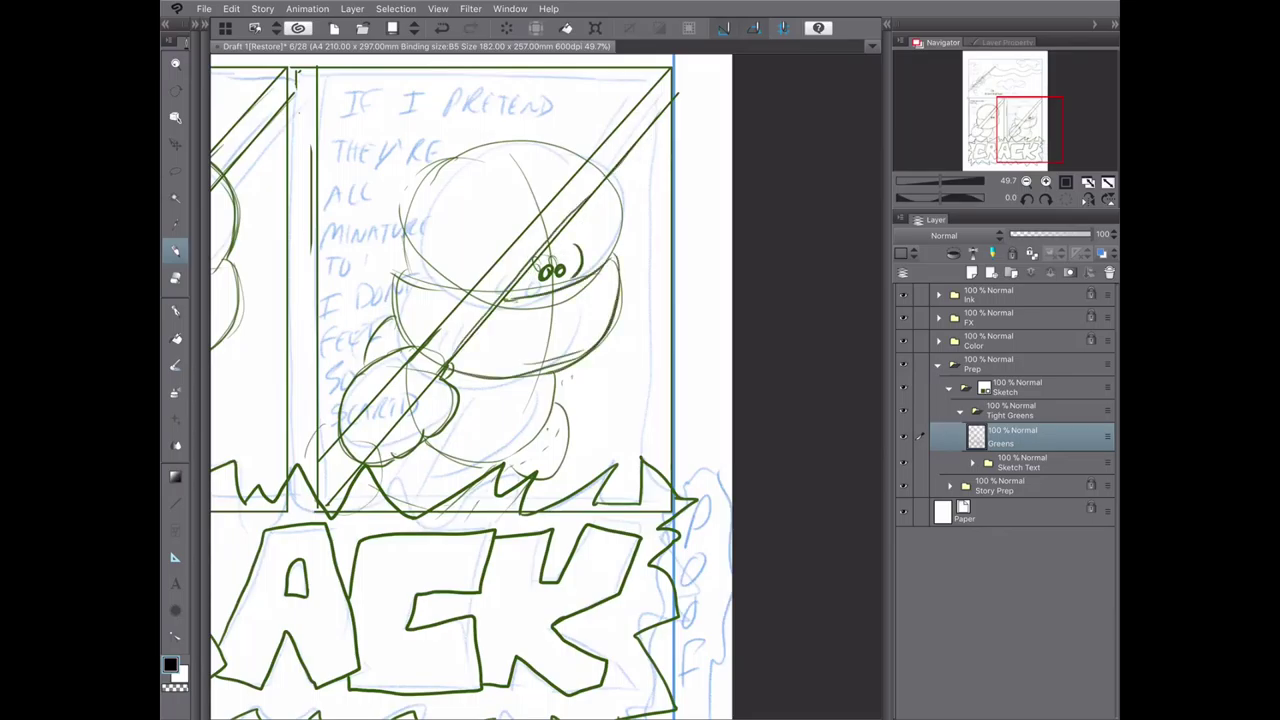
- Pencil the second small panel character's head and cheek outlines, rounded lower body and foot
{"action": "left_click_drag", "start_coordinate": [464, 274], "coordinate": [398, 326]}
{"action": "left_click_drag", "start_coordinate": [576, 148], "coordinate": [404, 268]}
{"action": "left_click_drag", "start_coordinate": [610, 182], "coordinate": [620, 330]}
{"action": "left_click_drag", "start_coordinate": [568, 290], "coordinate": [512, 300]}
{"action": "left_click_drag", "start_coordinate": [566, 372], "coordinate": [520, 458]}
{"action": "left_click_drag", "start_coordinate": [558, 406], "coordinate": [420, 472]}
{"action": "left_click_drag", "start_coordinate": [566, 390], "coordinate": [476, 460]}
{"action": "mouse_move", "coordinate": [336, 434]}
{"action": "left_mouse_down"}
{"action": "mouse_move", "coordinate": [312, 458]}
{"action": "mouse_move", "coordinate": [318, 484]}
{"action": "left_mouse_up"}
- Erase the rail lines inside the second small panel character's hand and touch up the hand where the rail enters
{"action": "key", "text": "e"}
{"action": "mouse_move", "coordinate": [416, 370]}
{"action": "left_mouse_down"}
{"action": "mouse_move", "coordinate": [350, 430]}
{"action": "mouse_move", "coordinate": [372, 454]}
{"action": "left_mouse_up"}
{"action": "left_click_drag", "start_coordinate": [414, 412], "coordinate": [376, 454]}
{"action": "key", "text": "p"}
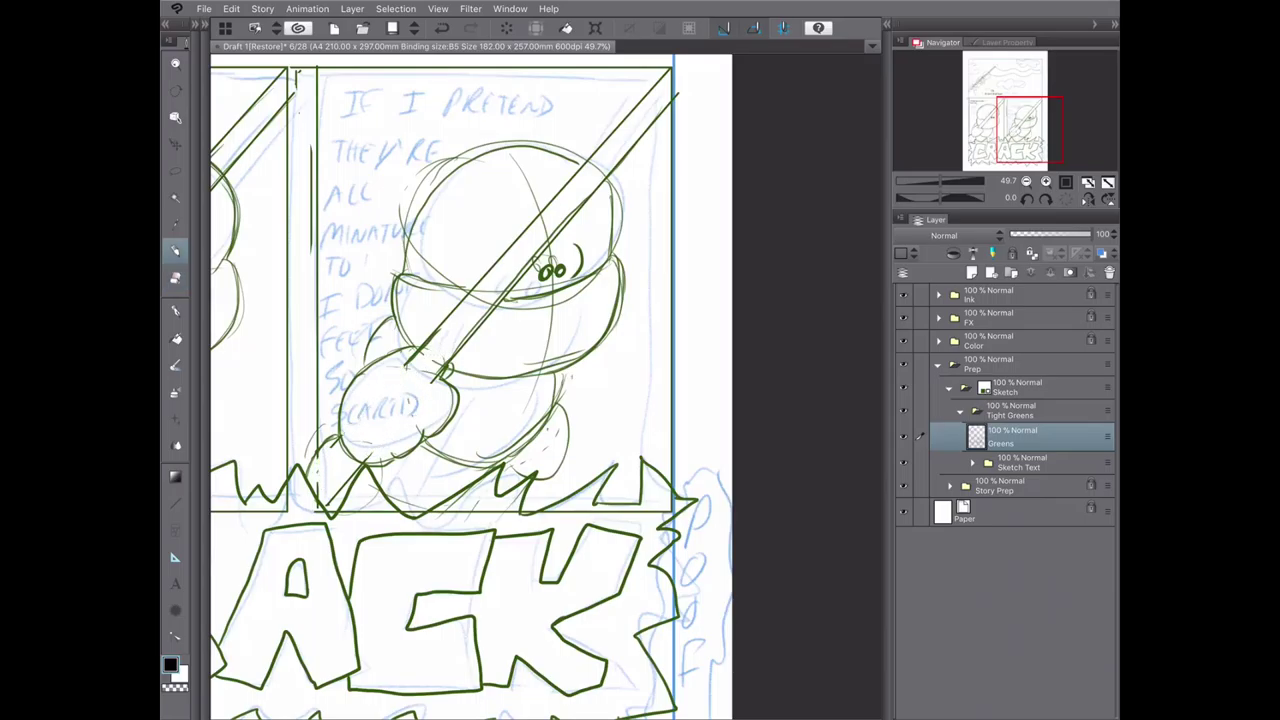
{"action": "left_click_drag", "start_coordinate": [412, 386], "coordinate": [452, 364]}
- Add the dialogue "If I pretend they're all miniature toys" on three lines in the second small panel
{"action": "scroll", "coordinate": [470, 390], "scroll_direction": "down", "scroll_amount": 3}
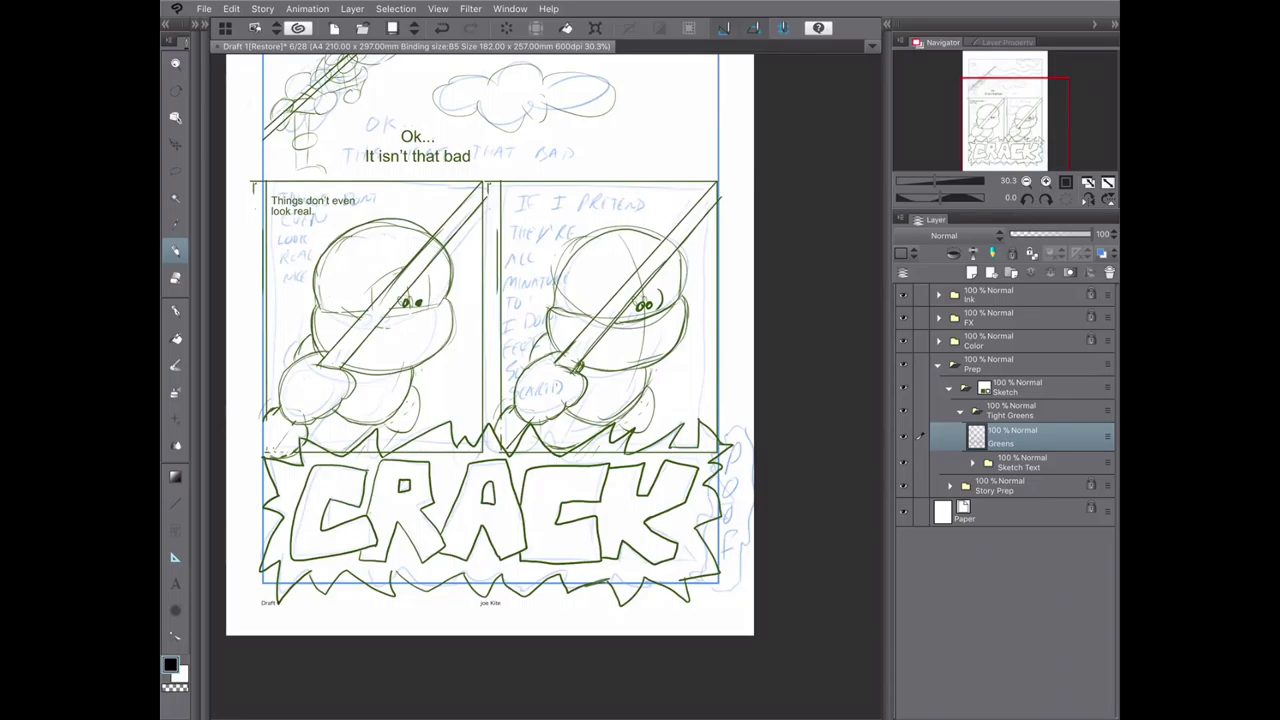
{"action": "scroll", "coordinate": [580, 219], "scroll_direction": "up", "scroll_amount": 5}
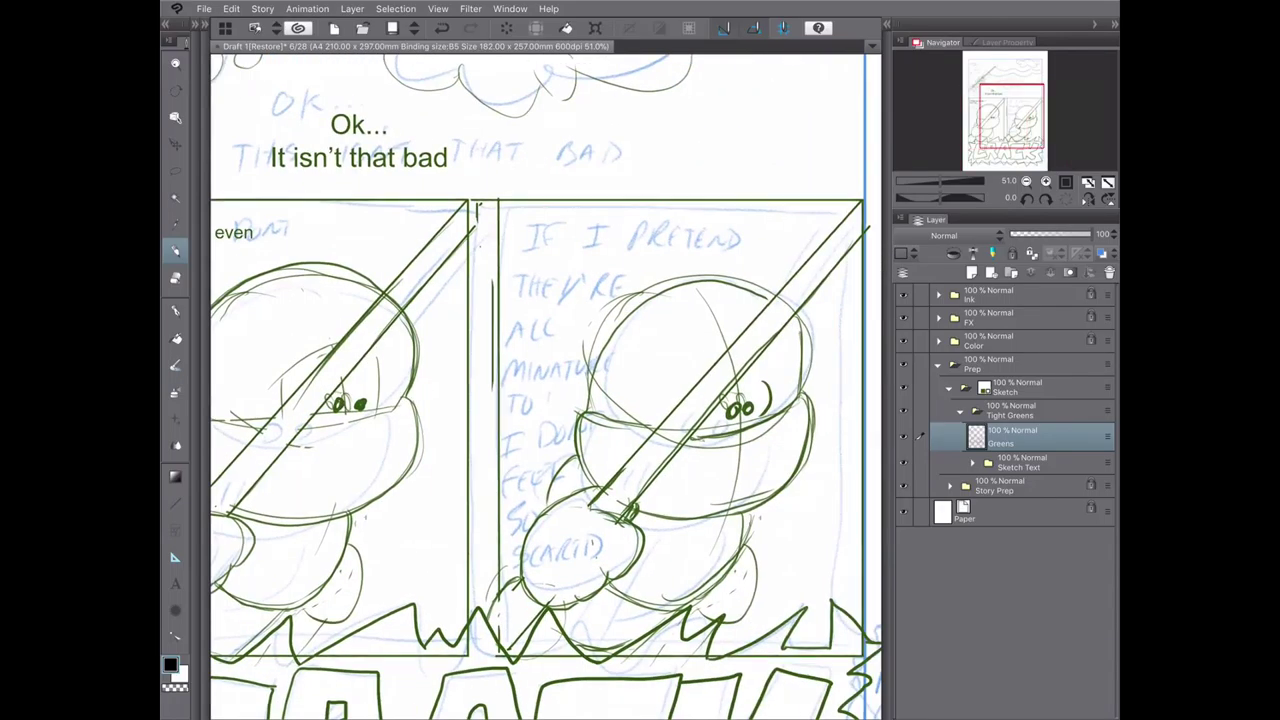
{"action": "left_click", "coordinate": [1040, 462]}
{"action": "key", "text": "t"}
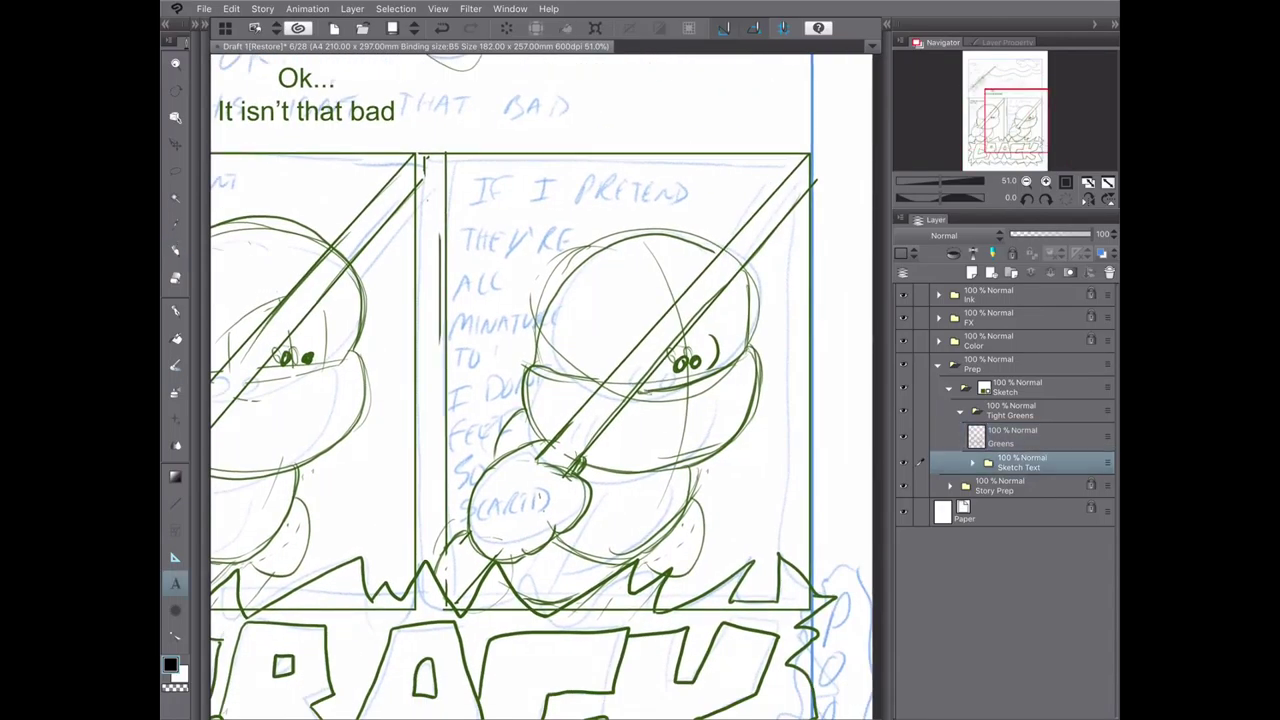
{"action": "left_click", "coordinate": [475, 200]}
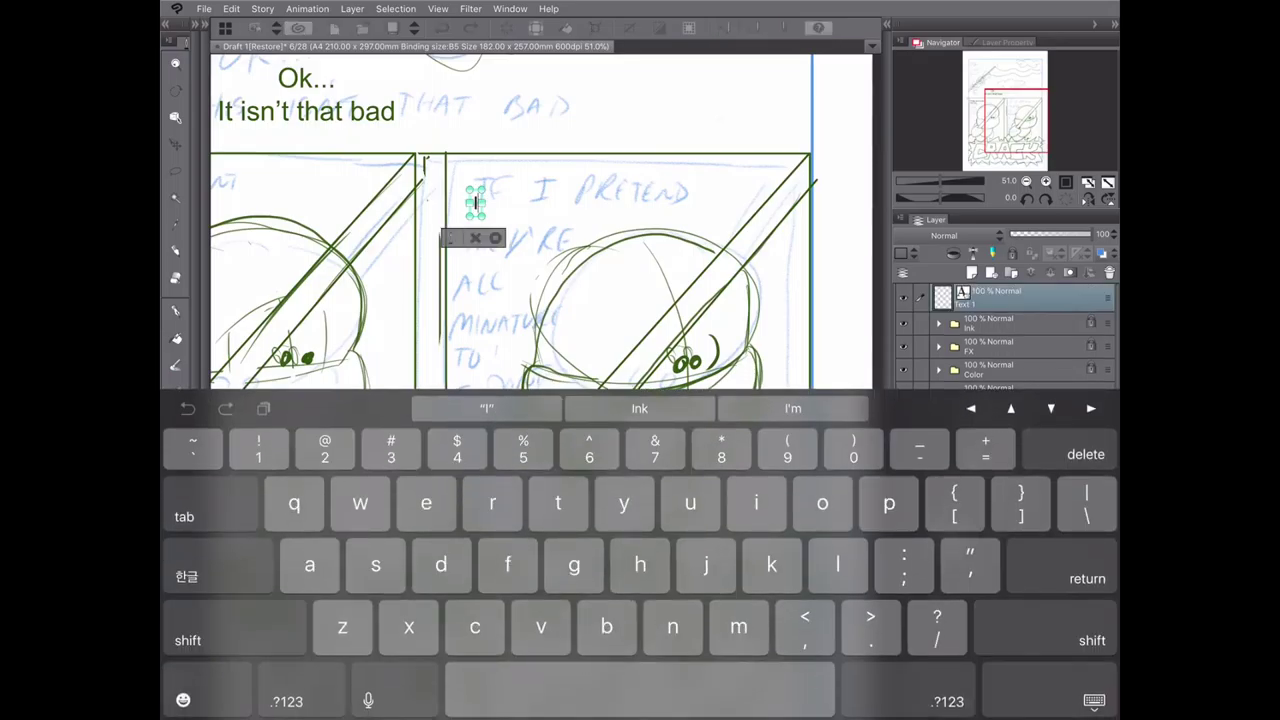
{"action": "type", "text": "f"}
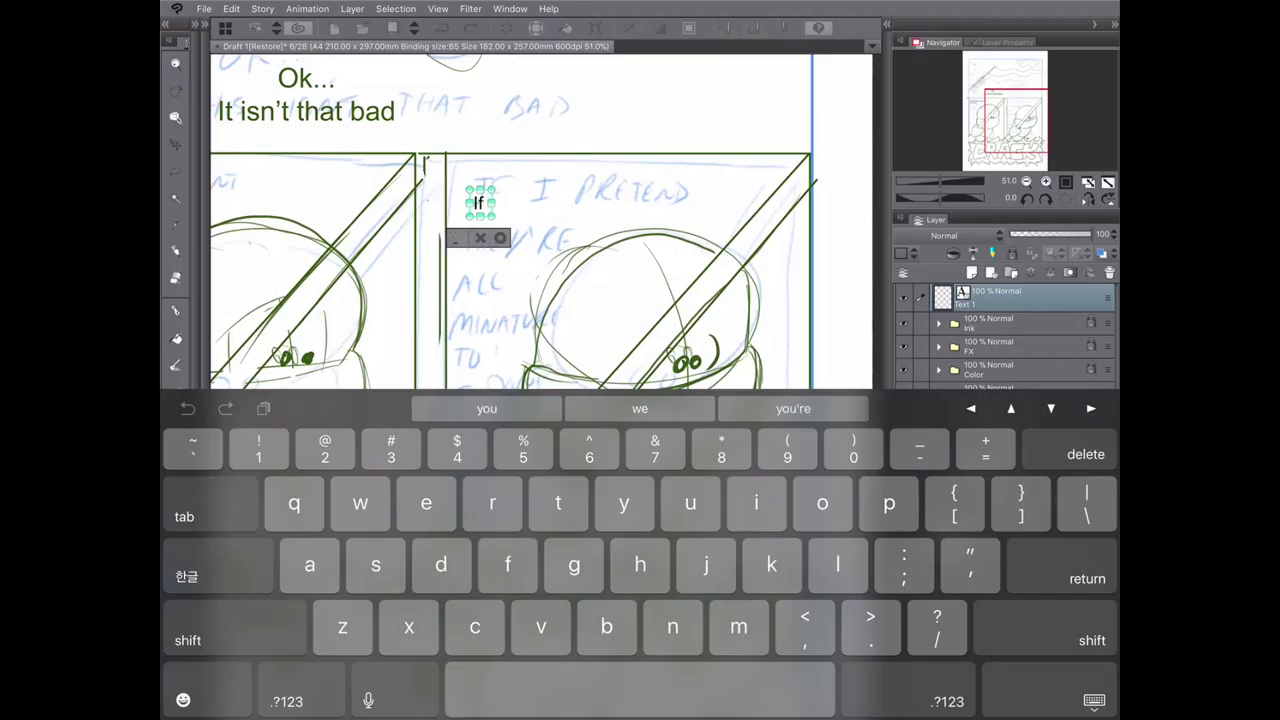
{"action": "type", "text": "I pretend"}
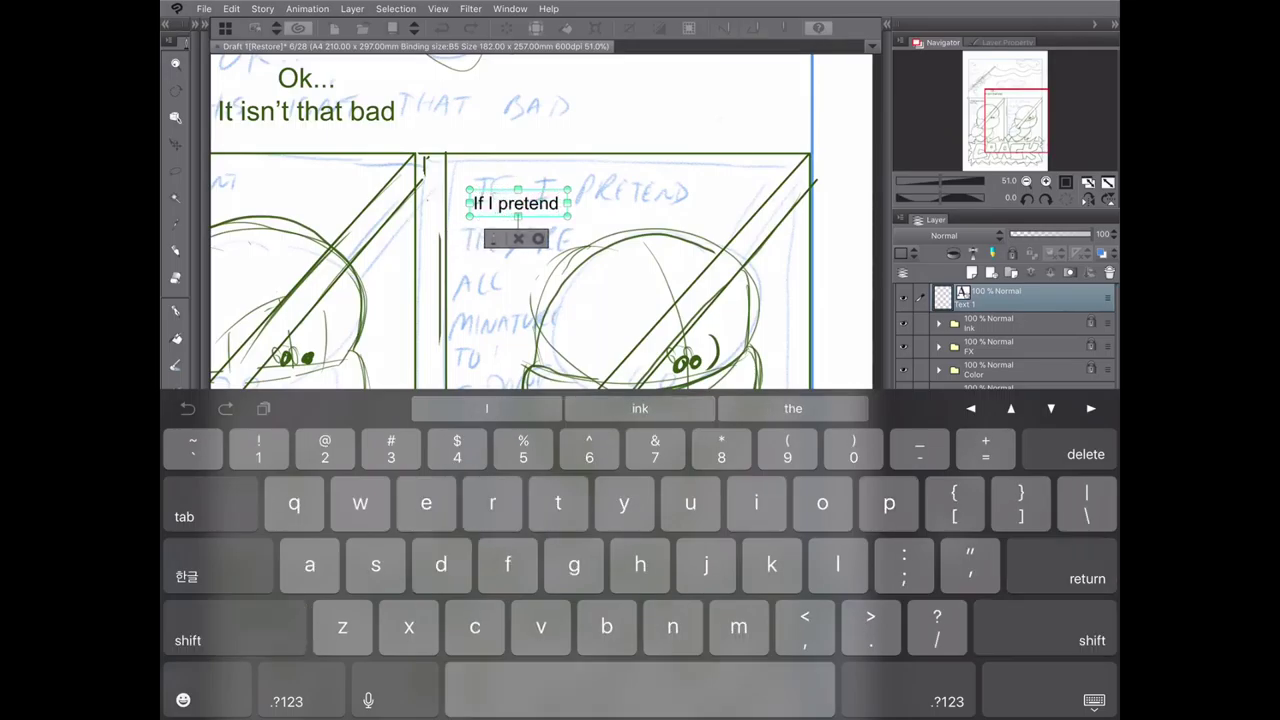
{"action": "key", "text": "Return"}
{"action": "type", "text": "they"}
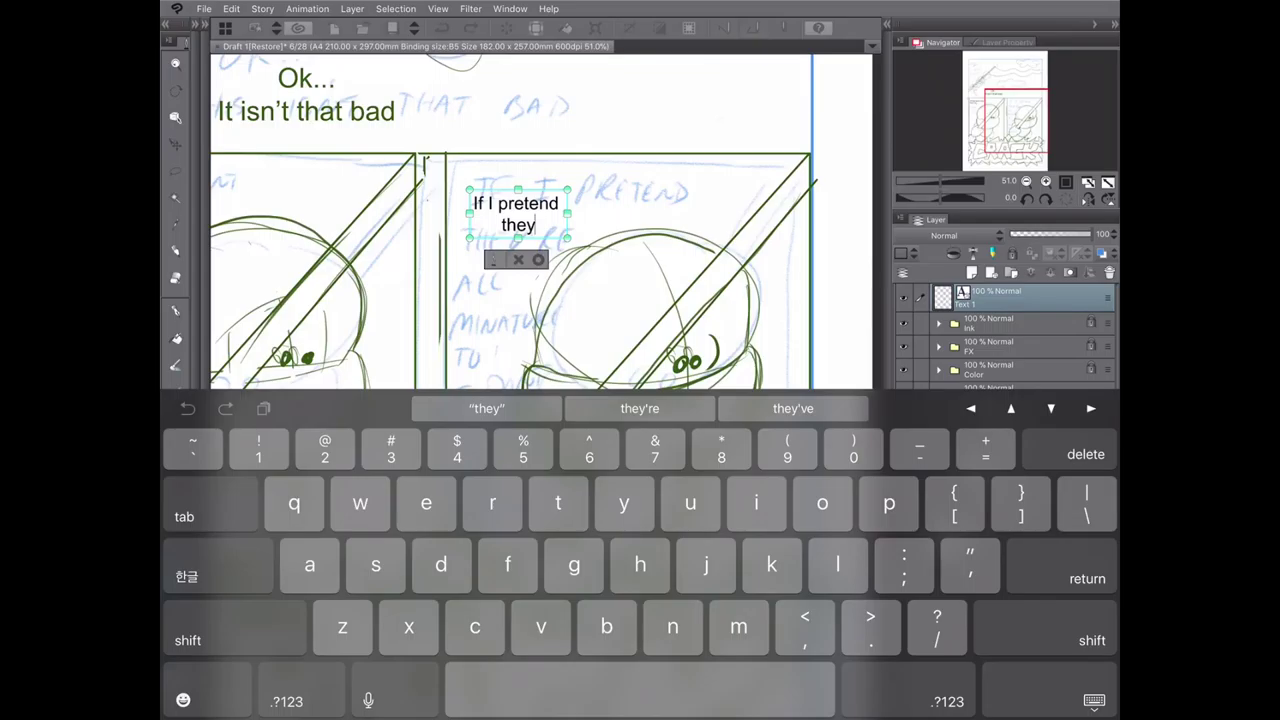
{"action": "left_click", "coordinate": [639, 408]}
{"action": "type", "text": "all"}
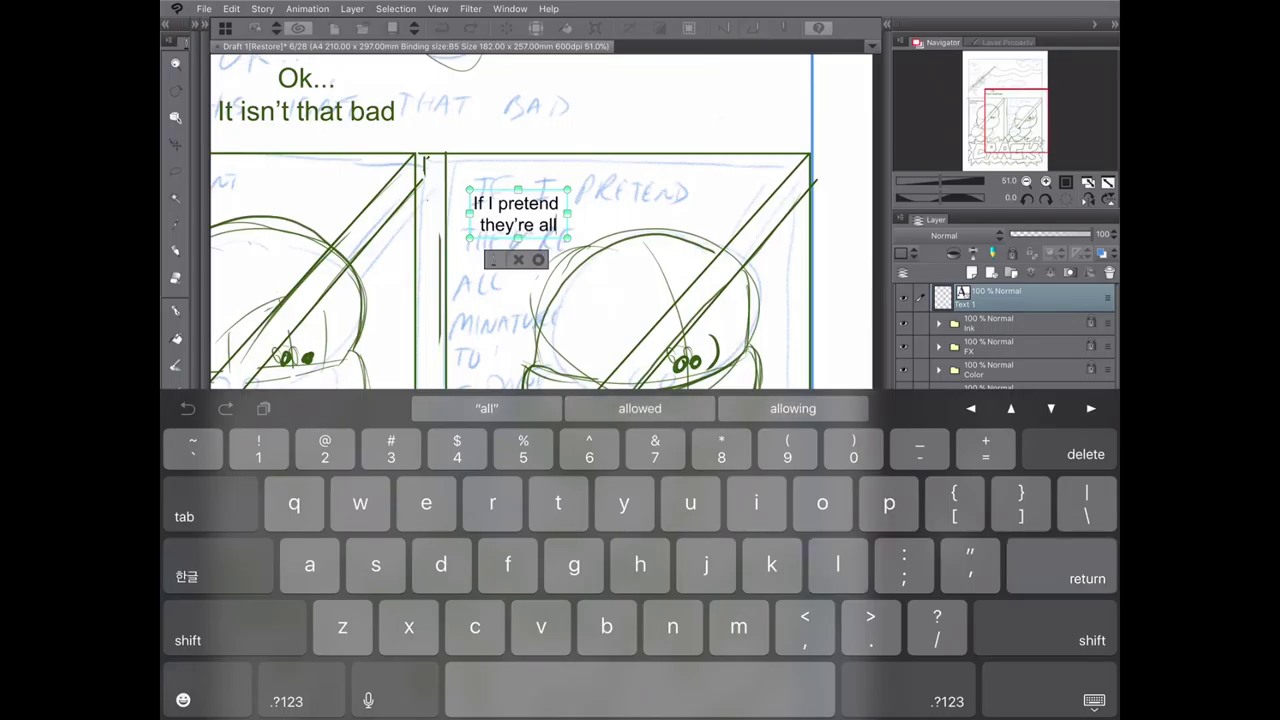
{"action": "key", "text": "Return"}
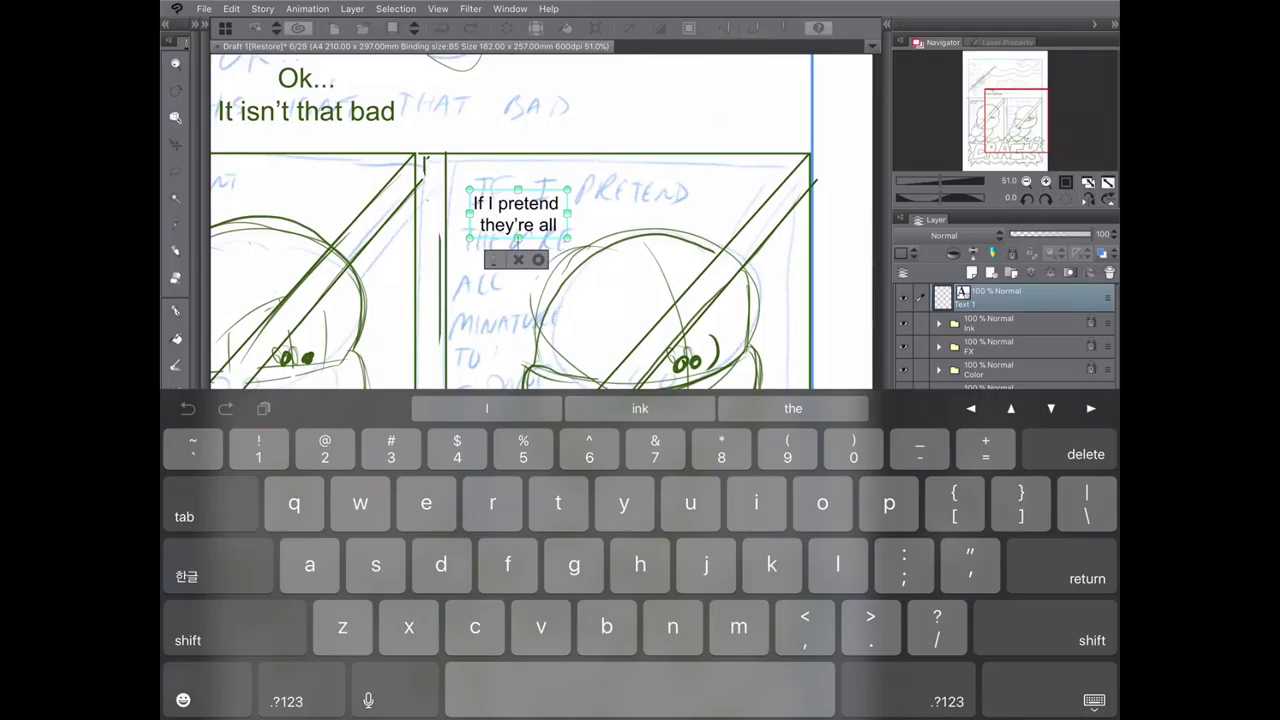
{"action": "type", "text": "miniature toys"}
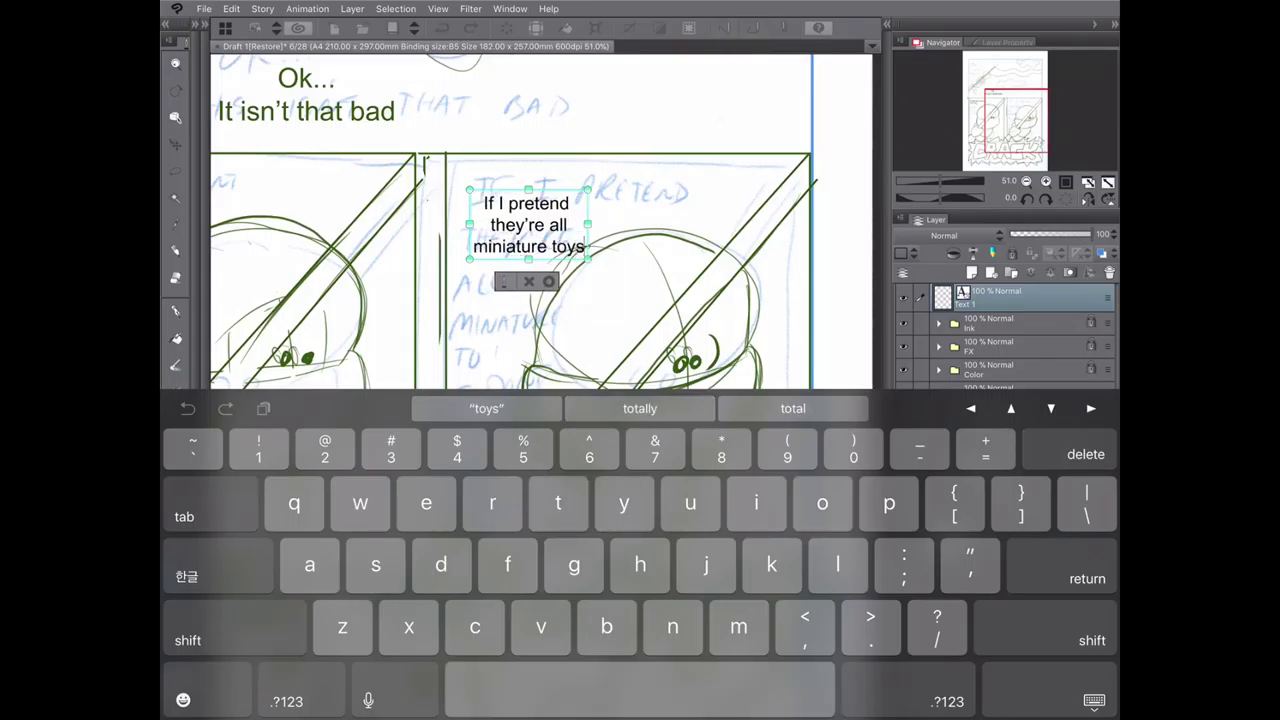
- Break "toys" onto its own line and continue the dialogue below it with "I don't feel so scared"
{"action": "scroll", "coordinate": [540, 220], "scroll_direction": "down", "scroll_amount": 5}
{"action": "left_click", "coordinate": [555, 191]}
{"action": "key", "text": "Return"}
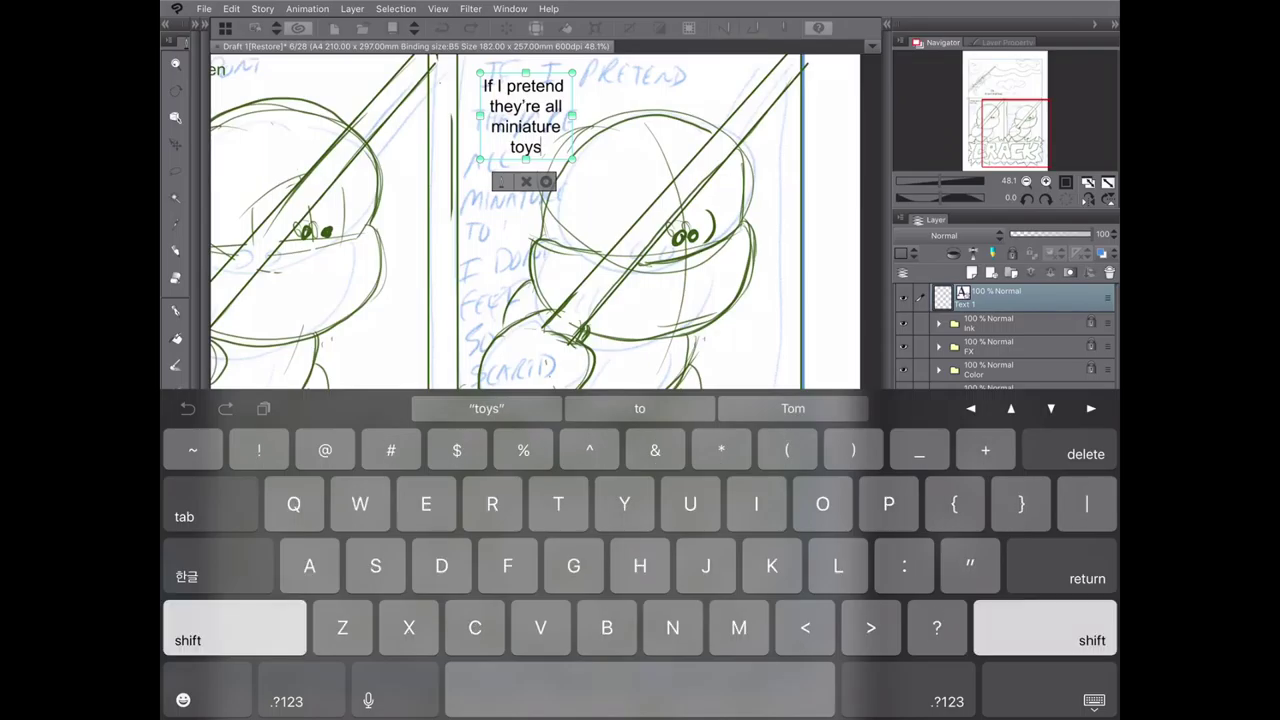
{"action": "key", "text": "Return"}
{"action": "type", "text": "I don't"}
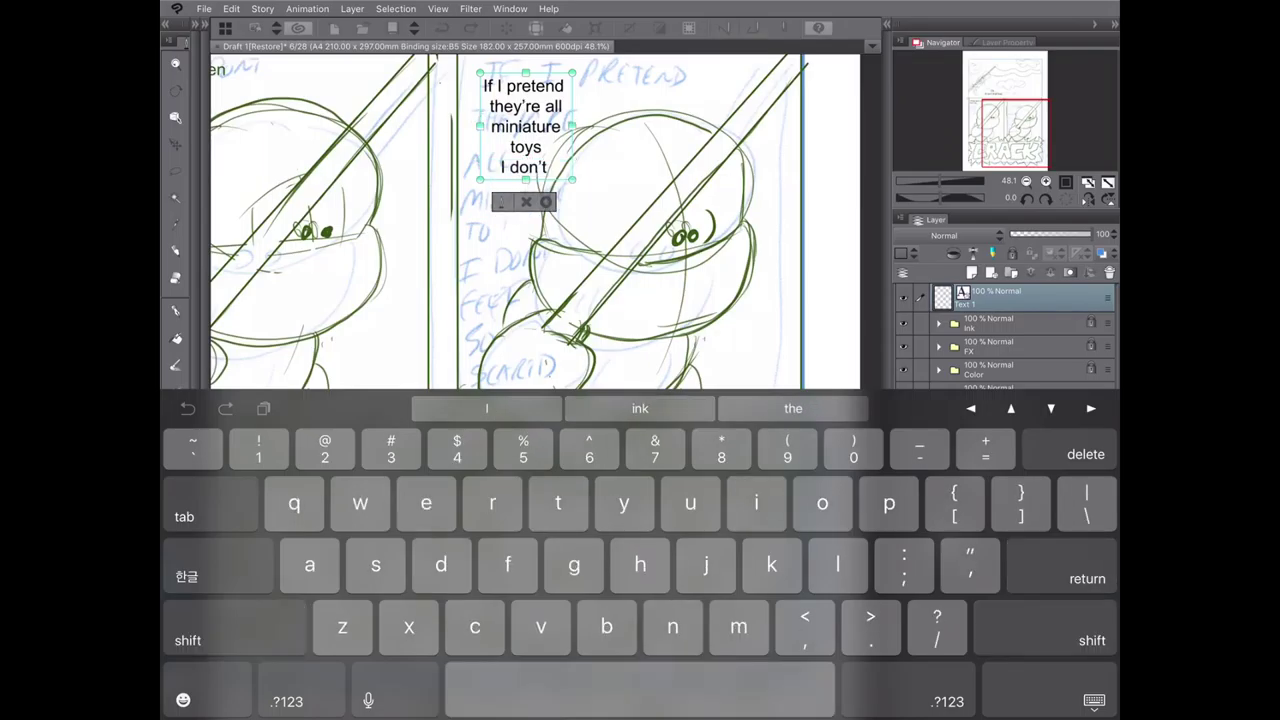
{"action": "type", "text": " feel so"}
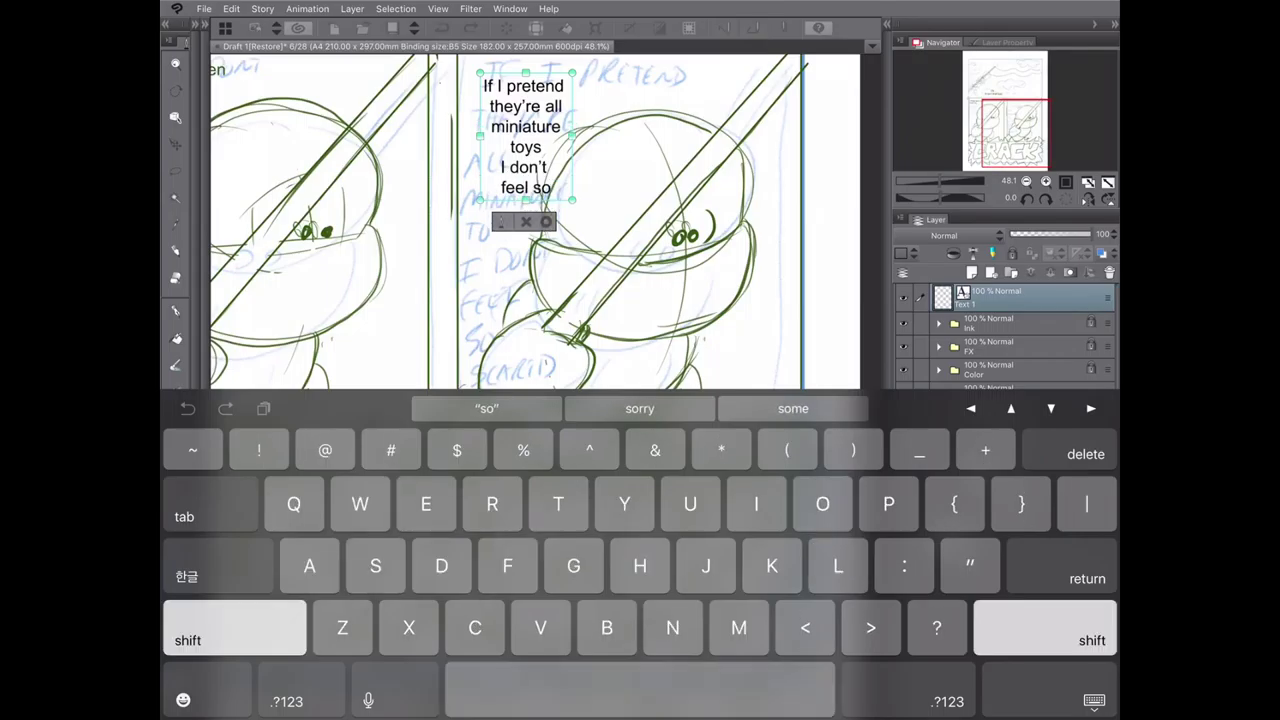
{"action": "key", "text": "BackSpace"}
{"action": "type", "text": "o scared"}
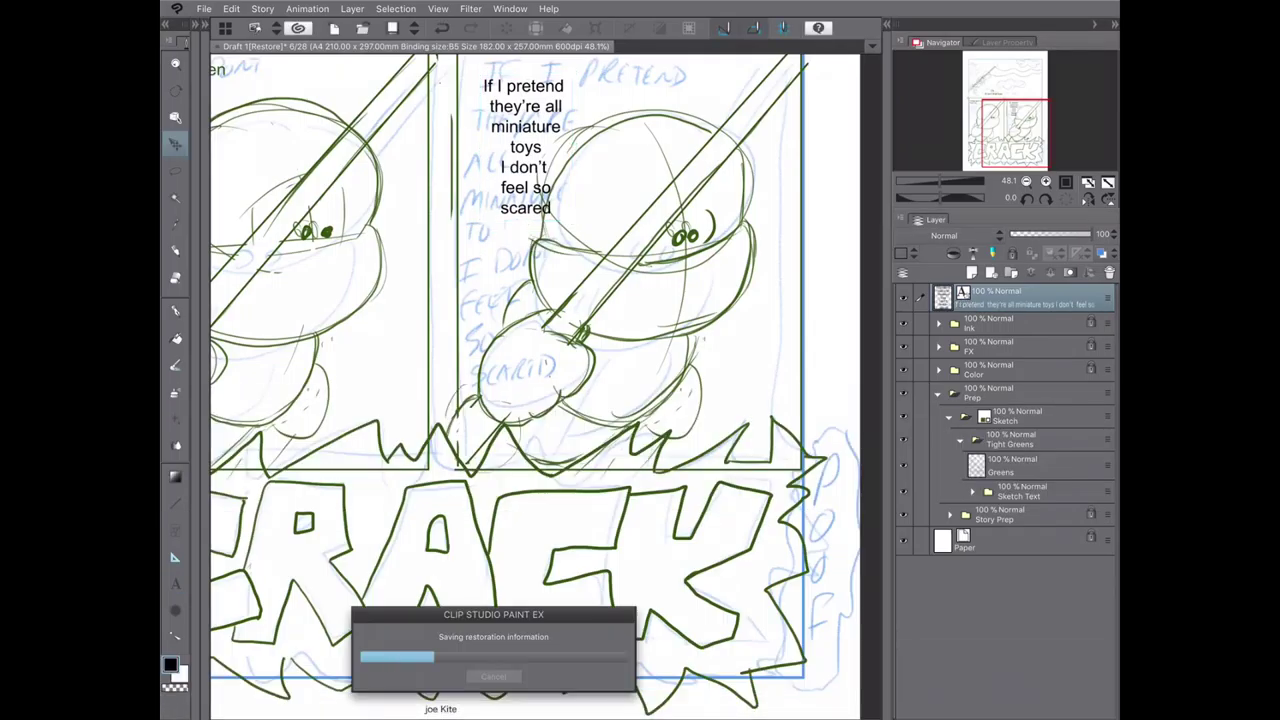
- Move the new dialogue into the second small panel's upper-left corner and place its text layer in the Sketch Text folder
{"action": "scroll", "coordinate": [535, 385], "scroll_direction": "up", "scroll_amount": 3}
{"action": "scroll", "coordinate": [535, 385], "scroll_direction": "up", "scroll_amount": 1}
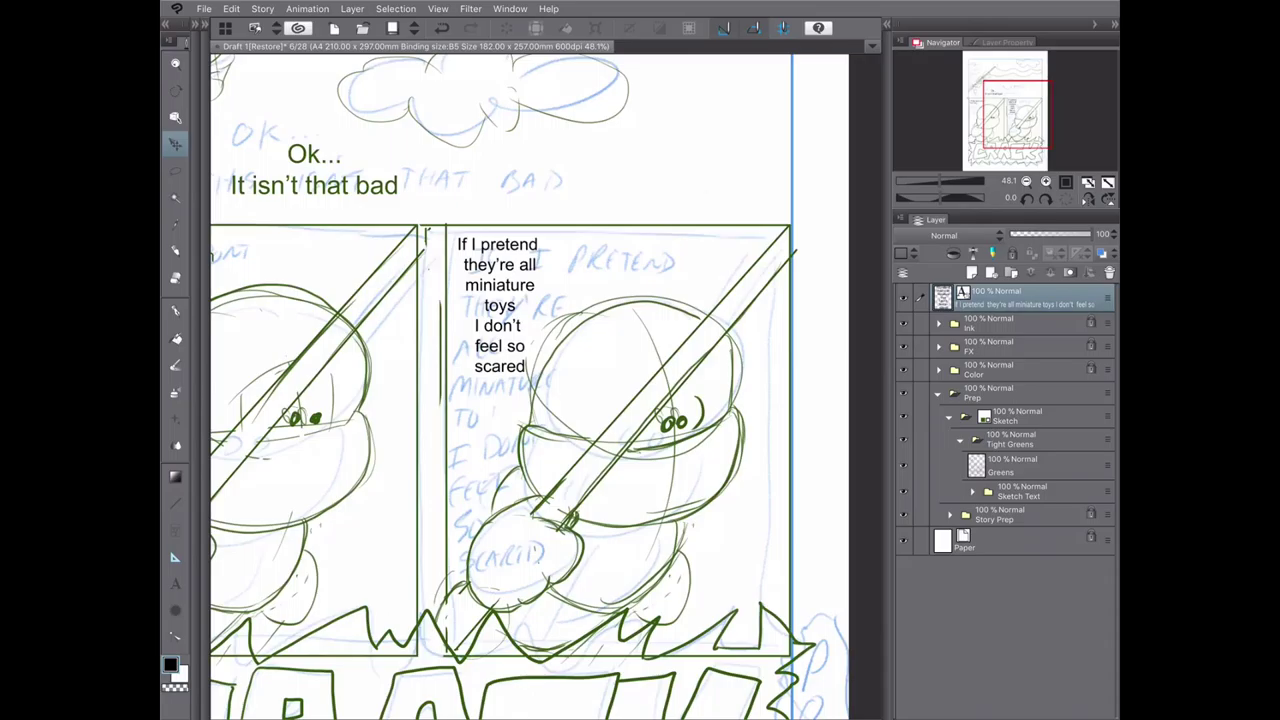
{"action": "key", "text": "ctrl+minus"}
{"action": "key", "text": "p"}
{"action": "scroll", "coordinate": [920, 462], "scroll_direction": "down", "scroll_amount": 1}
{"action": "key", "text": "o"}
{"action": "left_click_drag", "start_coordinate": [565, 265], "coordinate": [561, 270]}
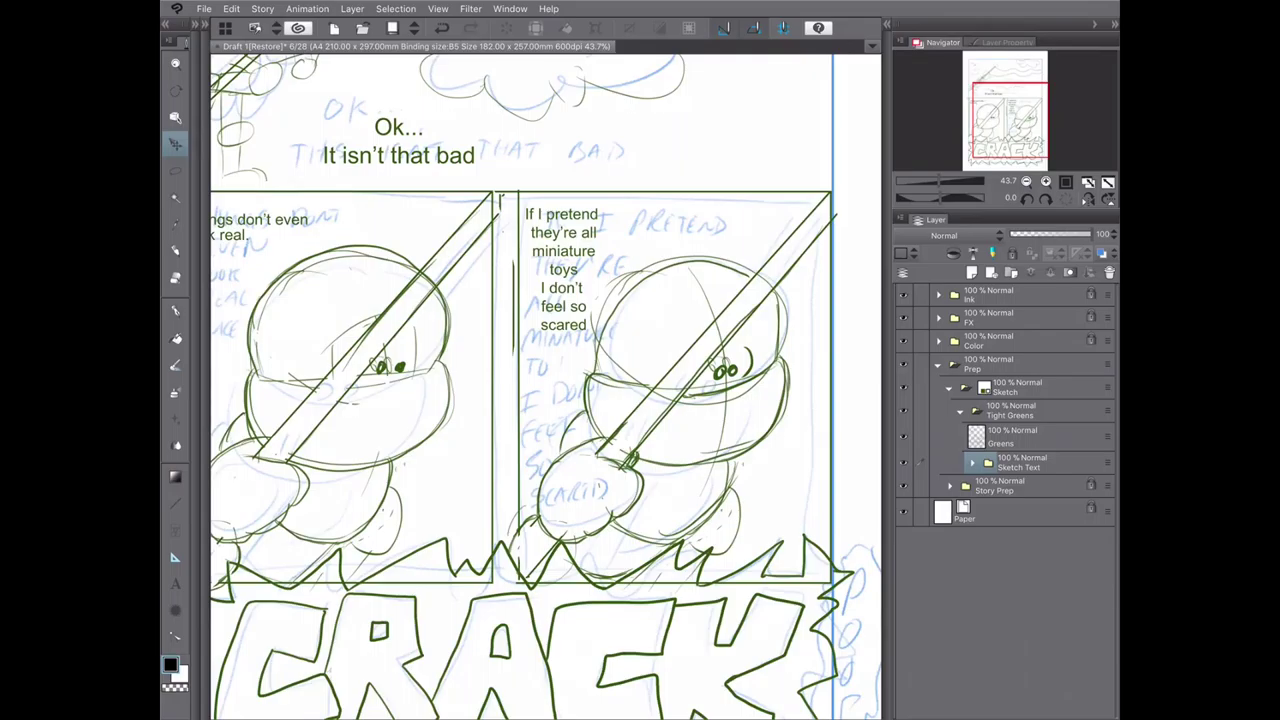
- Pencil speech balloons with tails around the dialogue in both small panels and the large top panel on the Greens layer
{"action": "key", "text": "p"}
{"action": "left_click", "coordinate": [1010, 436]}
{"action": "scroll", "coordinate": [560, 375], "scroll_direction": "left", "scroll_amount": 3}
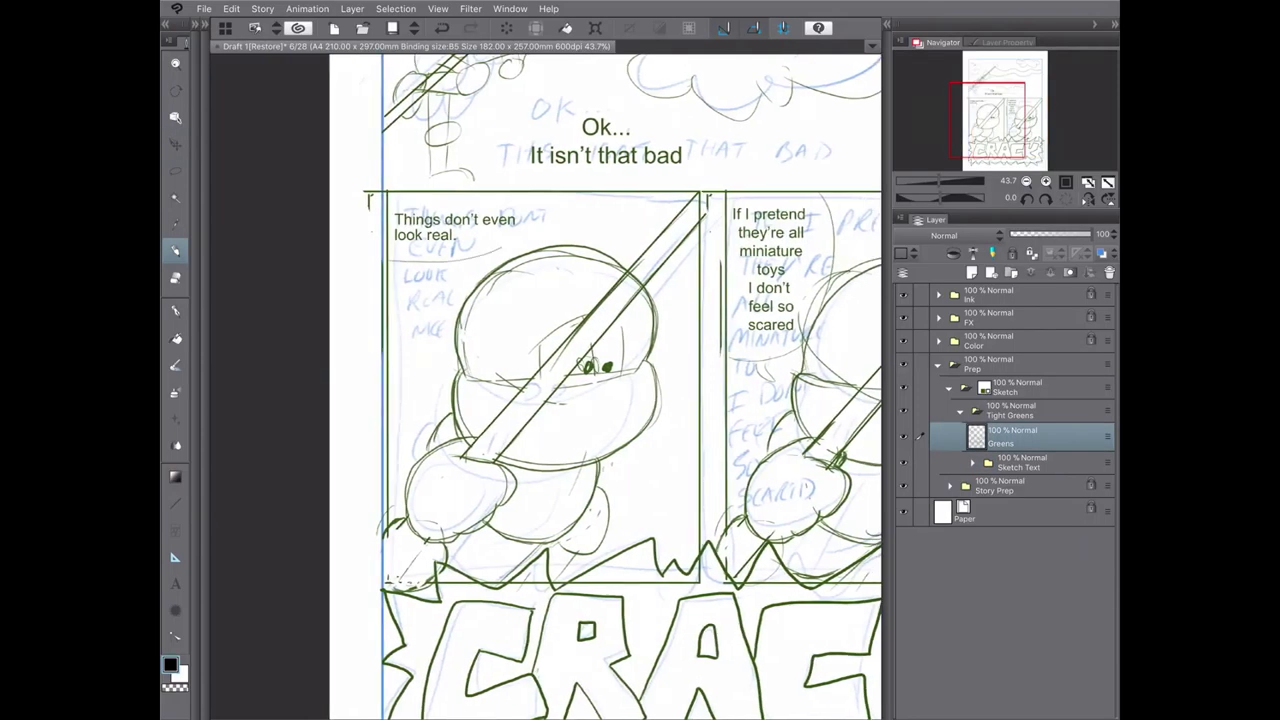
{"action": "scroll", "coordinate": [545, 385], "scroll_direction": "up", "scroll_amount": 5}
{"action": "scroll", "coordinate": [545, 385], "scroll_direction": "right", "scroll_amount": 3}
{"action": "mouse_move", "coordinate": [532, 375]}
{"action": "left_mouse_down"}
{"action": "mouse_move", "coordinate": [470, 358]}
{"action": "mouse_move", "coordinate": [377, 440]}
{"action": "left_mouse_up"}
{"action": "left_click_drag", "start_coordinate": [530, 385], "coordinate": [588, 430]}
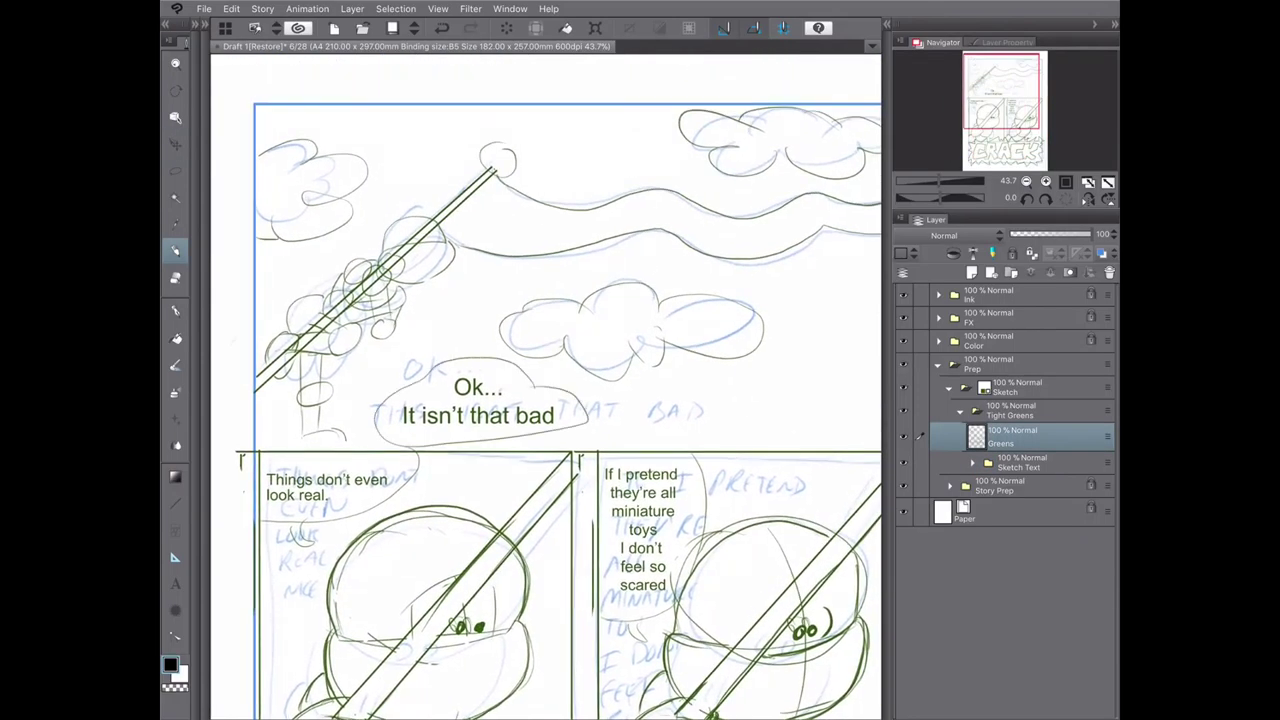
{"action": "scroll", "coordinate": [545, 385], "scroll_direction": "down", "scroll_amount": 3}
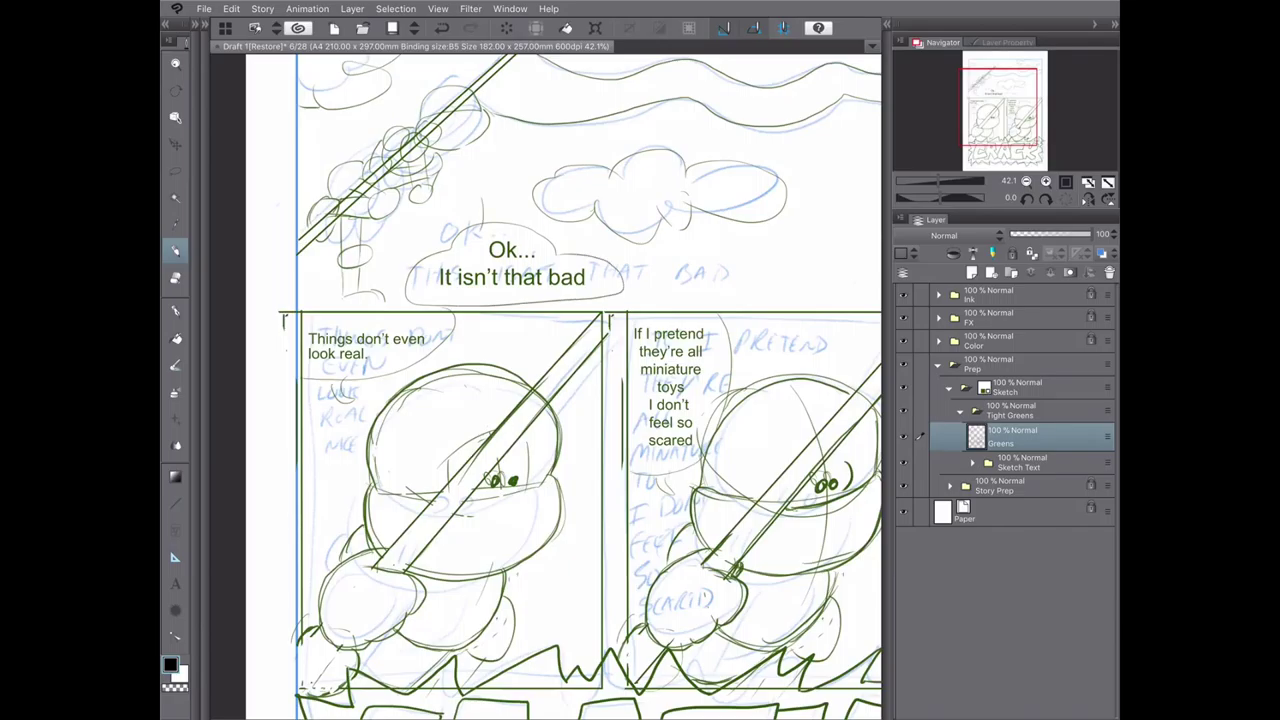
- Add short accent strokes around the letters of the "CRACK" effect
{"action": "scroll", "coordinate": [512, 470], "scroll_direction": "down", "scroll_amount": 2}
{"action": "scroll", "coordinate": [545, 385], "scroll_direction": "down", "scroll_amount": 3}
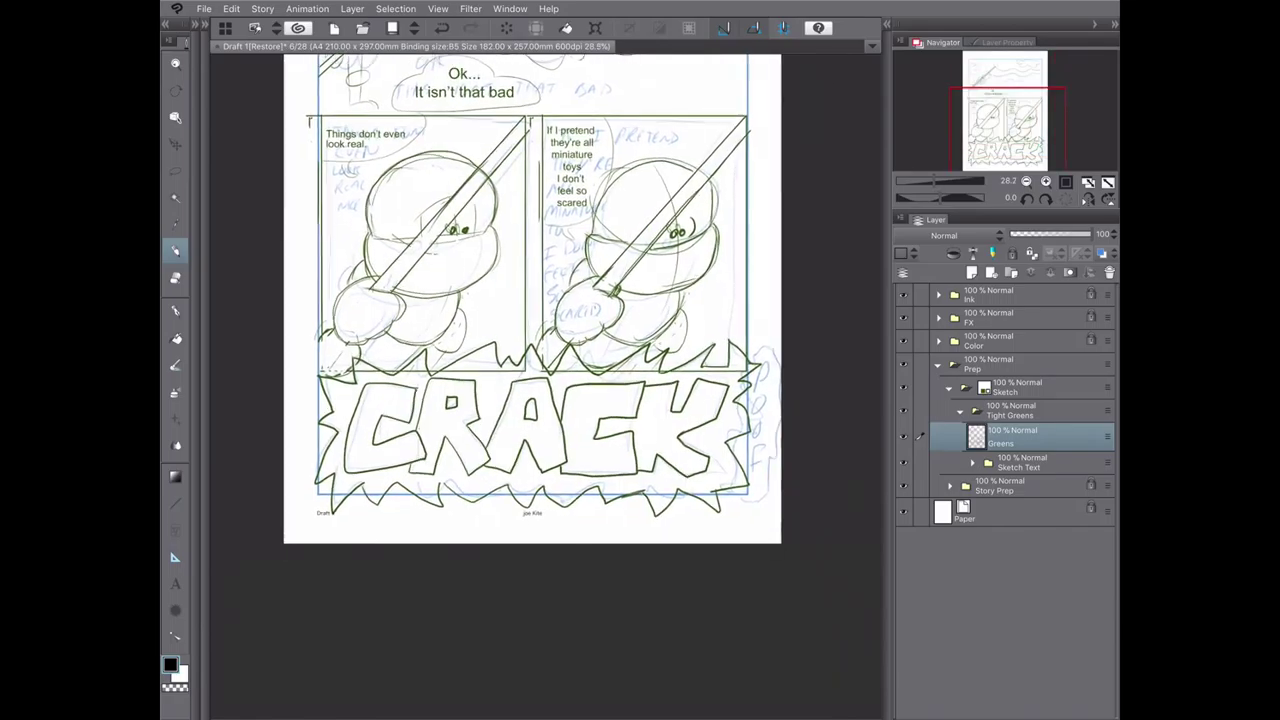
{"action": "scroll", "coordinate": [545, 385], "scroll_direction": "up", "scroll_amount": 2}
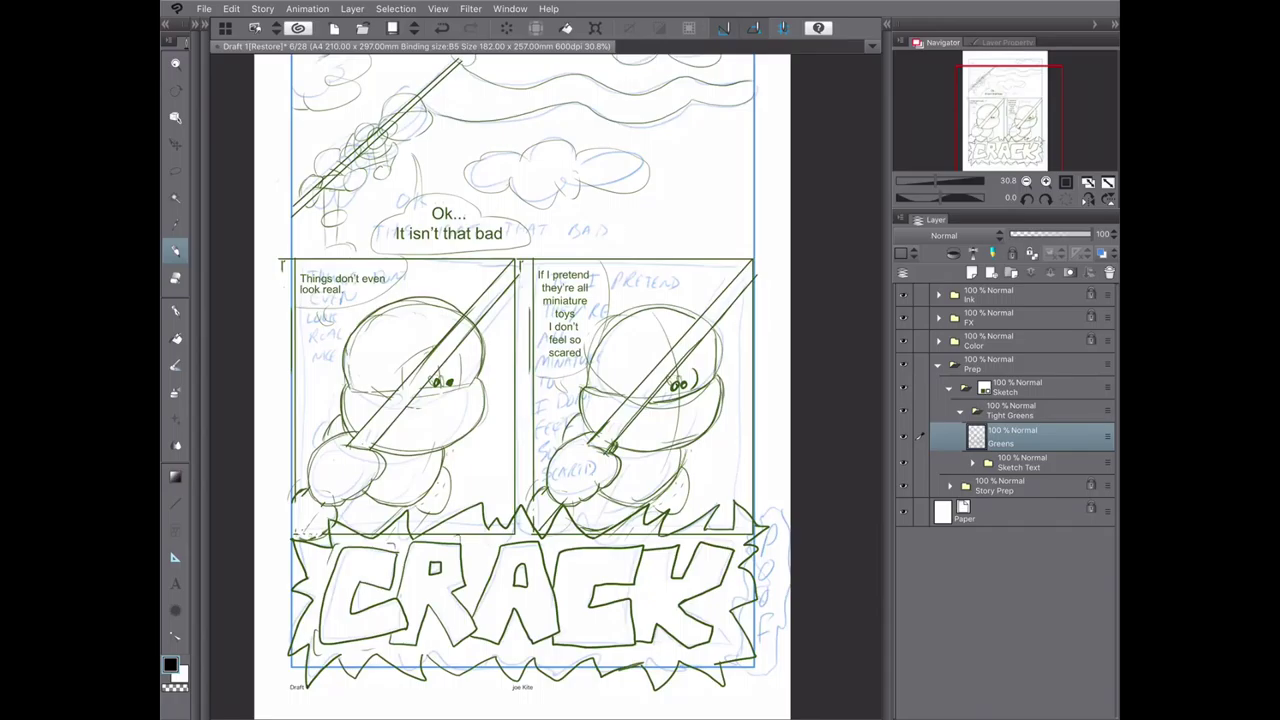
{"action": "left_click_drag", "start_coordinate": [734, 541], "coordinate": [711, 597]}
{"action": "left_click_drag", "start_coordinate": [727, 594], "coordinate": [715, 601]}
{"action": "left_click_drag", "start_coordinate": [579, 540], "coordinate": [563, 546]}
{"action": "left_click_drag", "start_coordinate": [475, 535], "coordinate": [465, 545]}
- Firm up the top-panel character's head outline and face mask, and add two small eyes along the mask's upper edge
{"action": "scroll", "coordinate": [355, 75], "scroll_direction": "up", "scroll_amount": 10}
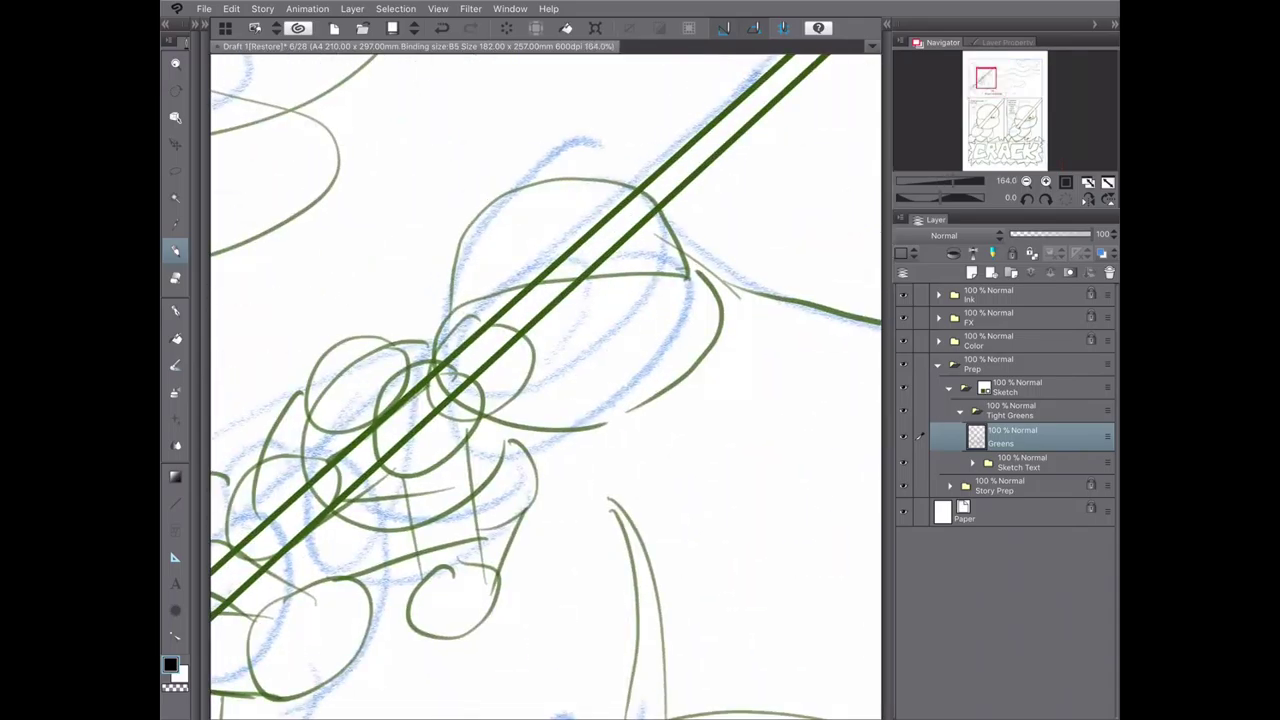
{"action": "mouse_move", "coordinate": [440, 345]}
{"action": "left_mouse_down"}
{"action": "mouse_move", "coordinate": [646, 270]}
{"action": "mouse_move", "coordinate": [476, 425]}
{"action": "left_mouse_up"}
{"action": "key", "text": "ctrl+z"}
{"action": "mouse_move", "coordinate": [540, 280]}
{"action": "left_mouse_down"}
{"action": "mouse_move", "coordinate": [540, 425]}
{"action": "mouse_move", "coordinate": [445, 298]}
{"action": "left_mouse_up"}
{"action": "key", "text": "ctrl+z"}
{"action": "key", "text": "ctrl+y"}
{"action": "left_click_drag", "start_coordinate": [605, 272], "coordinate": [615, 273]}
{"action": "left_click_drag", "start_coordinate": [631, 271], "coordinate": [645, 271]}
{"action": "key", "text": "ctrl+z"}
{"action": "mouse_move", "coordinate": [660, 216]}
{"action": "left_mouse_down"}
{"action": "mouse_move", "coordinate": [686, 282]}
{"action": "mouse_move", "coordinate": [672, 278]}
{"action": "left_mouse_up"}
{"action": "key", "text": "ctrl+z"}
{"action": "mouse_move", "coordinate": [636, 186]}
{"action": "left_mouse_down"}
{"action": "mouse_move", "coordinate": [522, 182]}
{"action": "mouse_move", "coordinate": [450, 305]}
{"action": "left_mouse_up"}
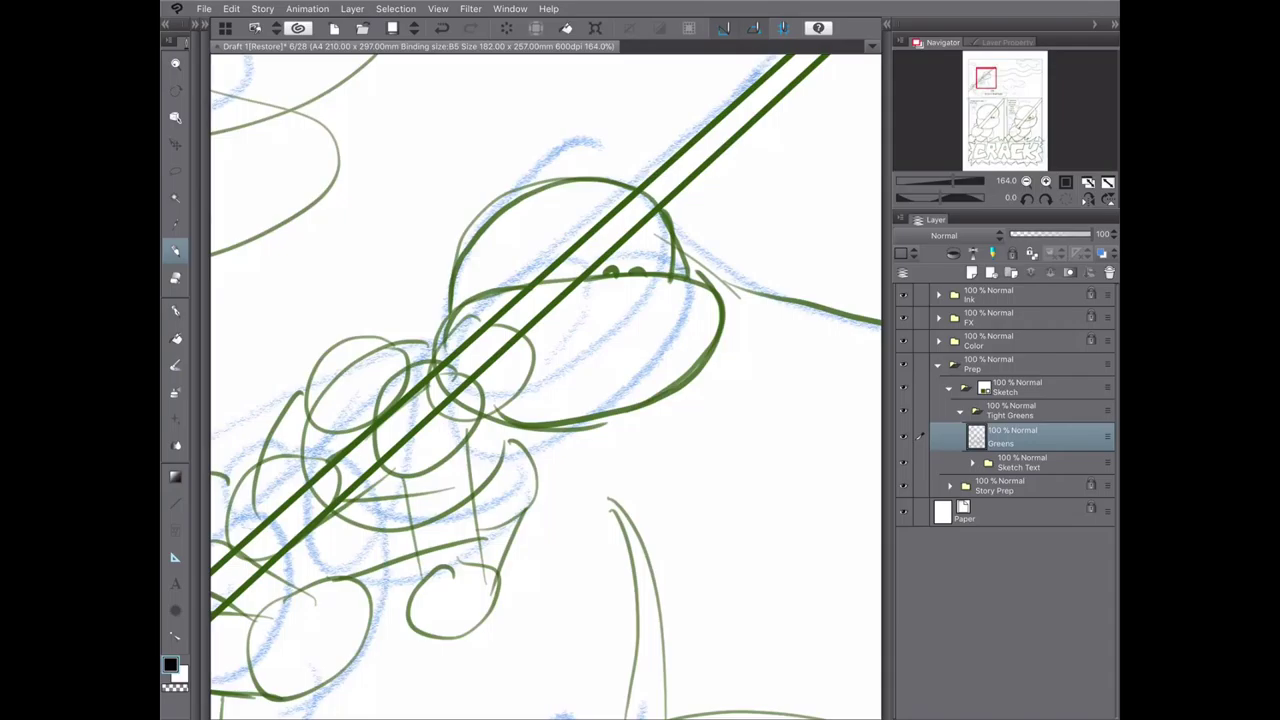
- Clean up loose lines on the top-panel character's head and darken the upper hand on the rail and both shoulders
{"action": "key", "text": "e"}
{"action": "key", "text": "p"}
{"action": "mouse_move", "coordinate": [472, 376]}
{"action": "left_mouse_down"}
{"action": "mouse_move", "coordinate": [372, 392]}
{"action": "mouse_move", "coordinate": [372, 462]}
{"action": "mouse_move", "coordinate": [409, 482]}
{"action": "left_mouse_up"}
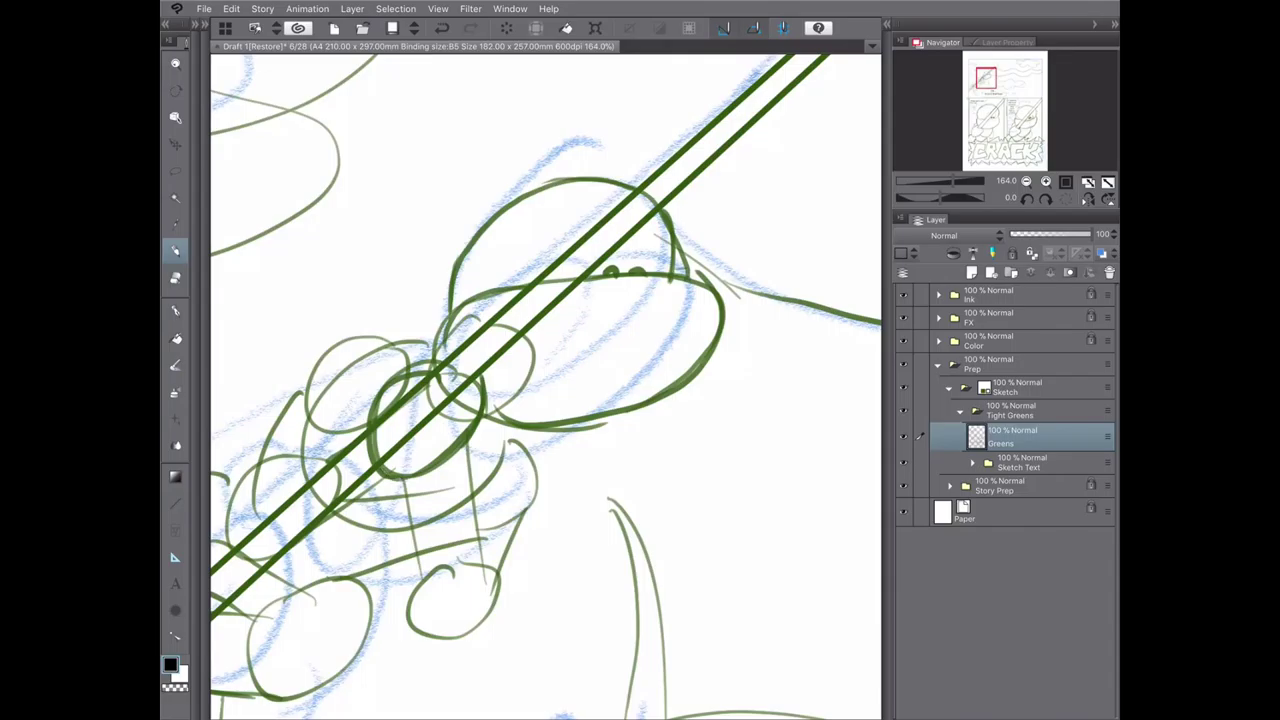
{"action": "mouse_move", "coordinate": [436, 358]}
{"action": "left_mouse_down"}
{"action": "mouse_move", "coordinate": [518, 320]}
{"action": "mouse_move", "coordinate": [536, 352]}
{"action": "mouse_move", "coordinate": [505, 420]}
{"action": "mouse_move", "coordinate": [466, 426]}
{"action": "left_mouse_up"}
{"action": "left_click_drag", "start_coordinate": [466, 322], "coordinate": [496, 314]}
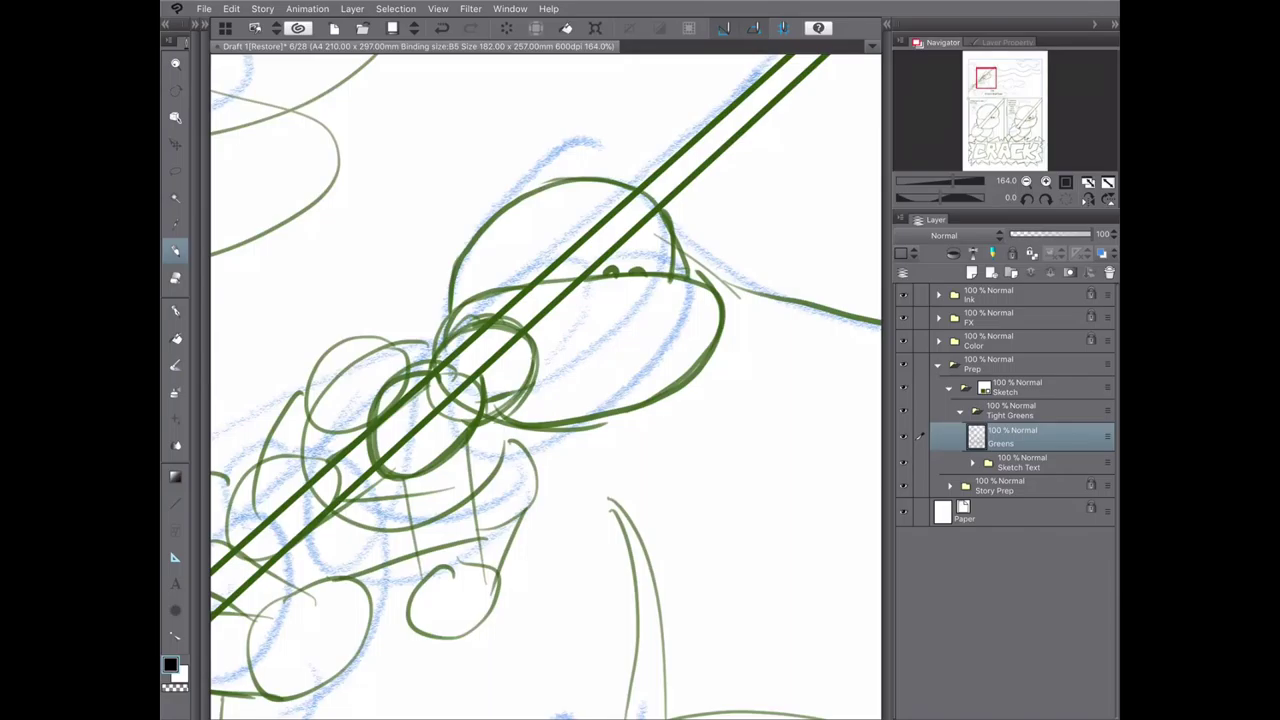
{"action": "left_click_drag", "start_coordinate": [500, 400], "coordinate": [610, 315]}
{"action": "left_click_drag", "start_coordinate": [515, 250], "coordinate": [410, 340]}
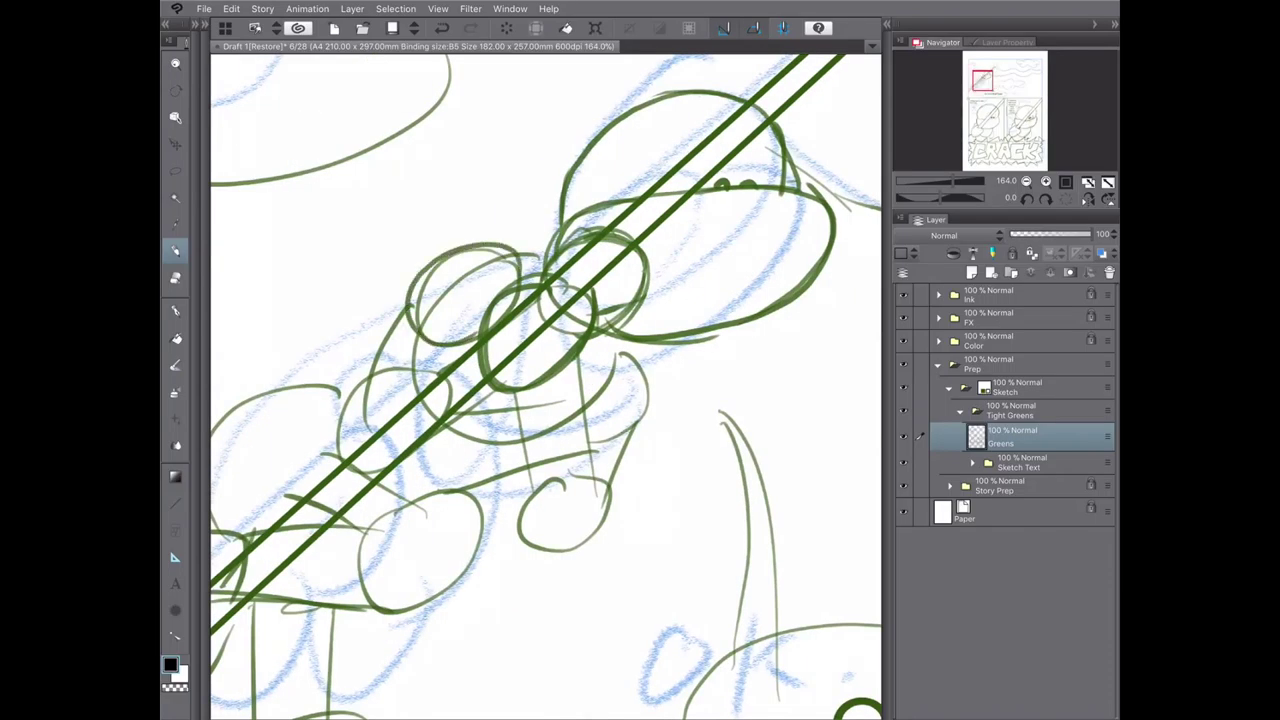
{"action": "left_click_drag", "start_coordinate": [420, 290], "coordinate": [520, 245]}
{"action": "left_click_drag", "start_coordinate": [410, 318], "coordinate": [550, 250]}
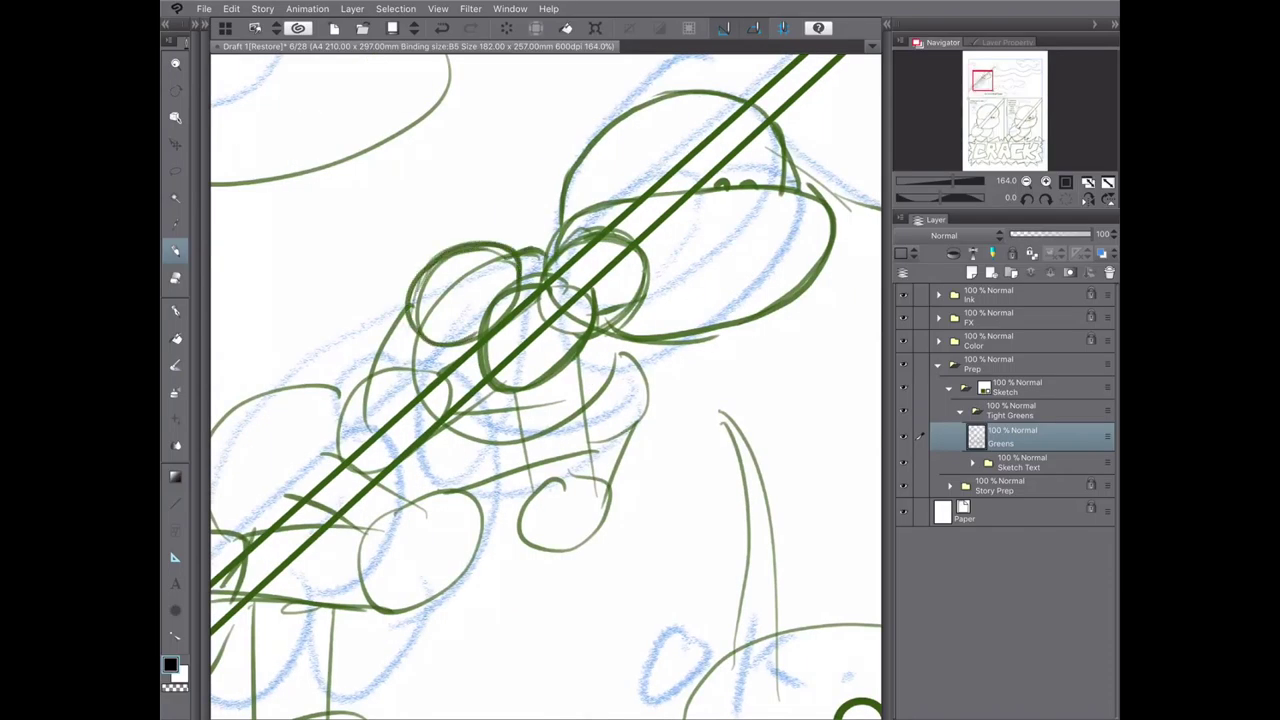
- Darken the top-panel character's hanging arm, its rounded end and the side of the torso behind it
{"action": "left_click_drag", "start_coordinate": [600, 338], "coordinate": [615, 405]}
{"action": "left_click_drag", "start_coordinate": [578, 358], "coordinate": [588, 480]}
{"action": "mouse_move", "coordinate": [515, 395]}
{"action": "left_mouse_down"}
{"action": "mouse_move", "coordinate": [530, 490]}
{"action": "mouse_move", "coordinate": [515, 555]}
{"action": "left_mouse_up"}
{"action": "mouse_move", "coordinate": [648, 350]}
{"action": "left_mouse_down"}
{"action": "mouse_move", "coordinate": [632, 435]}
{"action": "mouse_move", "coordinate": [598, 442]}
{"action": "left_mouse_up"}
{"action": "left_click_drag", "start_coordinate": [600, 338], "coordinate": [612, 405]}
{"action": "left_click_drag", "start_coordinate": [606, 436], "coordinate": [622, 502]}
{"action": "mouse_move", "coordinate": [548, 400]}
{"action": "left_mouse_down"}
{"action": "mouse_move", "coordinate": [585, 300]}
{"action": "mouse_move", "coordinate": [600, 370]}
{"action": "mouse_move", "coordinate": [636, 356]}
{"action": "left_mouse_up"}
{"action": "left_click_drag", "start_coordinate": [550, 310], "coordinate": [506, 308]}
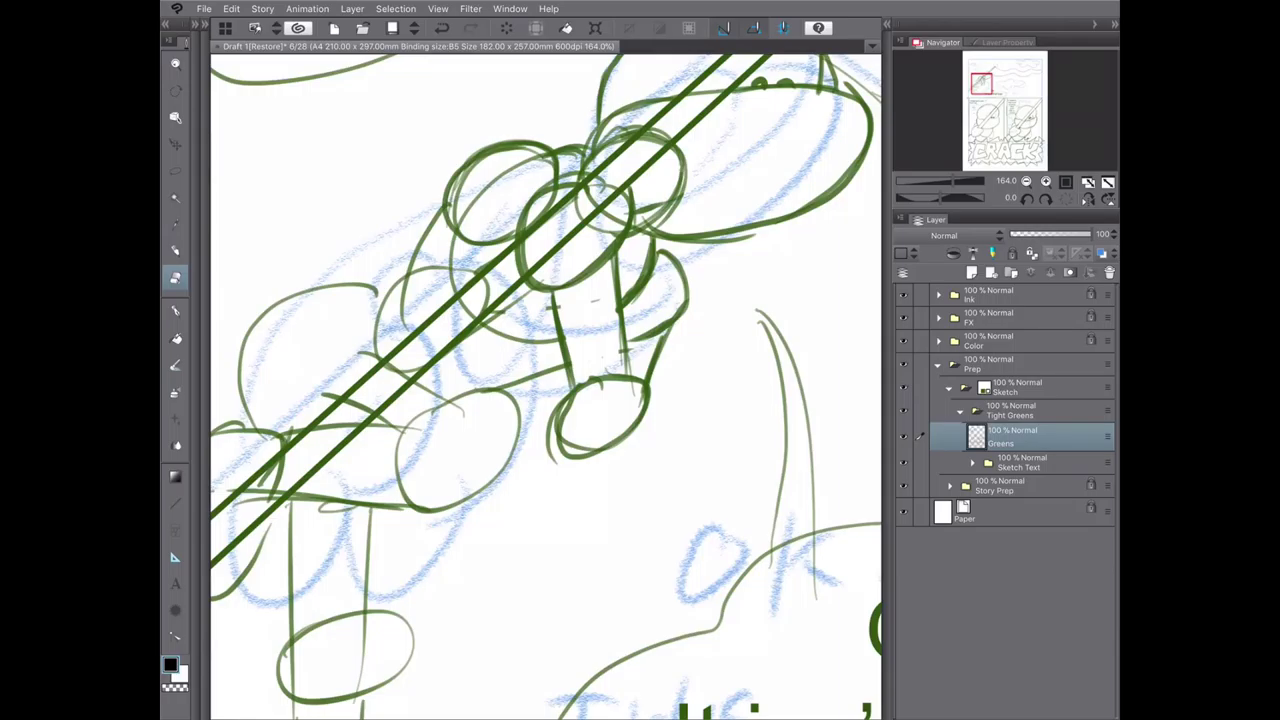
- Erase the rail lines inside the top-panel character's upper hand and touch up the hand's outline
{"action": "mouse_move", "coordinate": [610, 195]}
{"action": "left_mouse_down"}
{"action": "mouse_move", "coordinate": [572, 200]}
{"action": "mouse_move", "coordinate": [530, 270]}
{"action": "left_mouse_up"}
{"action": "key", "text": "p"}
{"action": "left_click_drag", "start_coordinate": [560, 180], "coordinate": [620, 195]}
{"action": "left_click_drag", "start_coordinate": [570, 240], "coordinate": [548, 303]}
{"action": "key", "text": "e"}
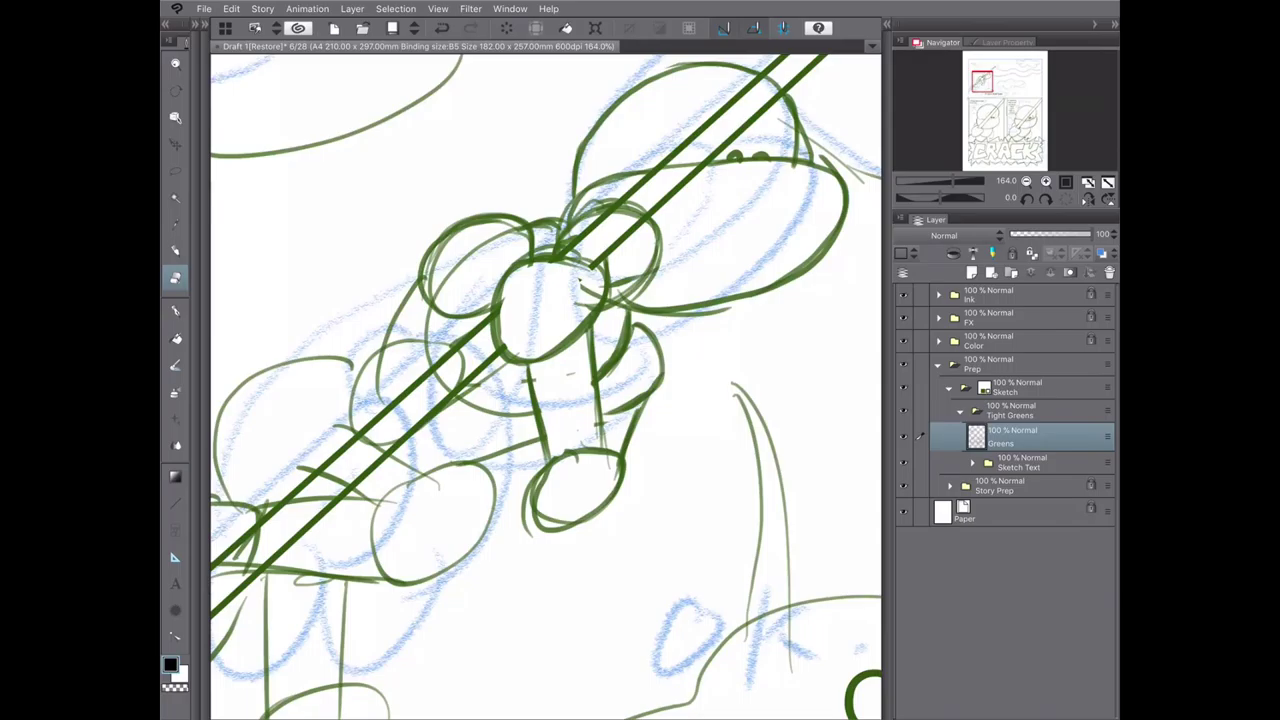
- Draw the top-panel character's far arm from the shoulder down to the rail, undoing the extra strokes
{"action": "key", "text": "p"}
{"action": "left_click_drag", "start_coordinate": [428, 288], "coordinate": [410, 412]}
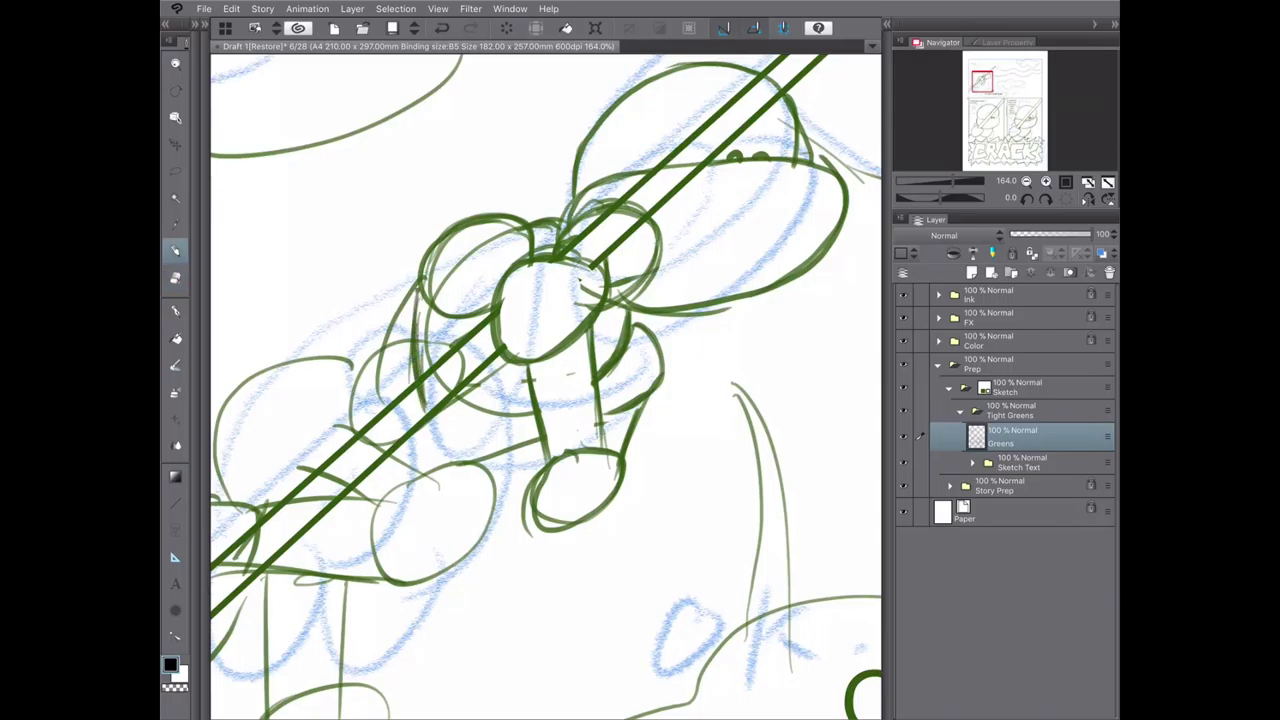
{"action": "left_click_drag", "start_coordinate": [415, 284], "coordinate": [365, 405]}
{"action": "left_click_drag", "start_coordinate": [430, 350], "coordinate": [425, 355]}
{"action": "mouse_move", "coordinate": [490, 314]}
{"action": "left_mouse_down"}
{"action": "mouse_move", "coordinate": [430, 342]}
{"action": "mouse_move", "coordinate": [442, 354]}
{"action": "left_mouse_up"}
{"action": "key", "text": "ctrl+z"}
{"action": "key", "text": "ctrl+z"}
{"action": "key", "text": "ctrl+z"}
{"action": "key", "text": "ctrl+z"}
- Erase the sides of the top-panel character's hanging arm and redraw them as two cleaner lines
{"action": "left_click_drag", "start_coordinate": [612, 302], "coordinate": [605, 366]}
{"action": "left_click_drag", "start_coordinate": [604, 374], "coordinate": [600, 446]}
{"action": "mouse_move", "coordinate": [544, 362]}
{"action": "left_mouse_down"}
{"action": "mouse_move", "coordinate": [553, 476]}
{"action": "mouse_move", "coordinate": [540, 438]}
{"action": "left_mouse_up"}
{"action": "key", "text": "e"}
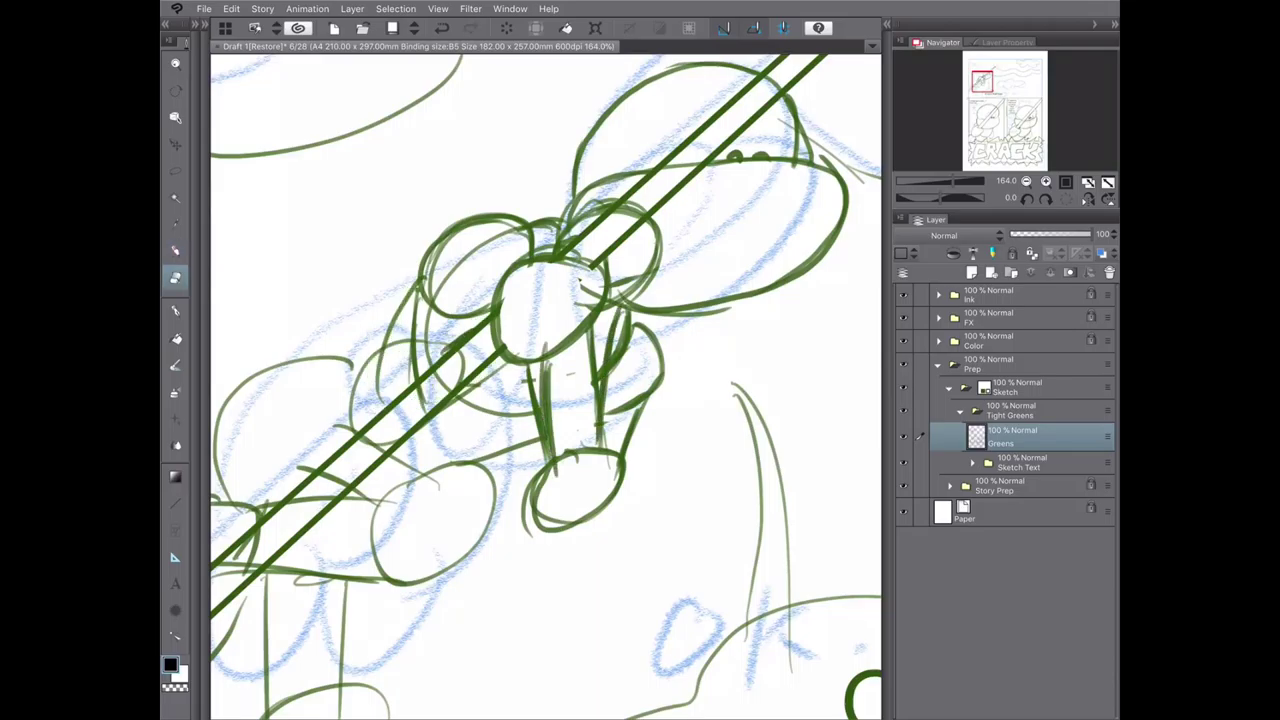
{"action": "left_click_drag", "start_coordinate": [602, 312], "coordinate": [608, 424]}
{"action": "left_click_drag", "start_coordinate": [528, 372], "coordinate": [530, 416]}
{"action": "left_click_drag", "start_coordinate": [540, 354], "coordinate": [548, 460]}
{"action": "mouse_move", "coordinate": [606, 336]}
{"action": "left_mouse_down"}
{"action": "mouse_move", "coordinate": [604, 430]}
{"action": "mouse_move", "coordinate": [546, 462]}
{"action": "left_mouse_up"}
{"action": "key", "text": "p"}
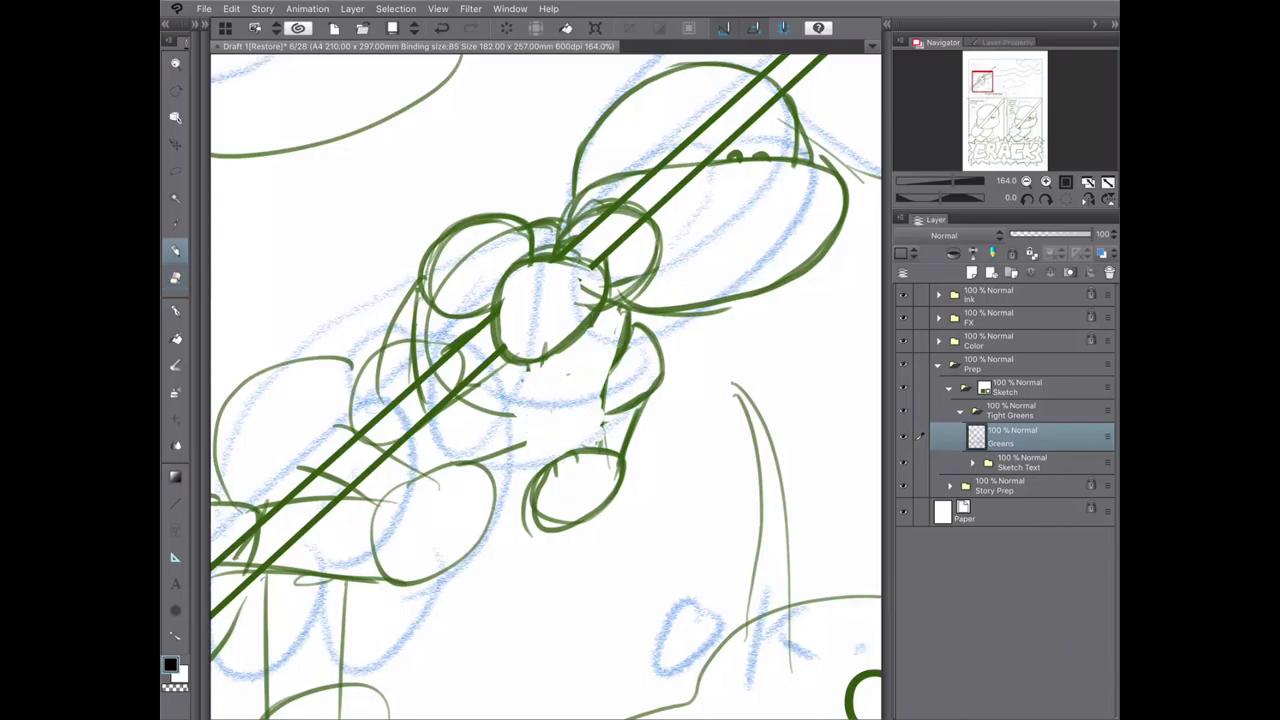
{"action": "left_click_drag", "start_coordinate": [612, 304], "coordinate": [600, 440]}
{"action": "left_click_drag", "start_coordinate": [550, 356], "coordinate": [542, 466]}
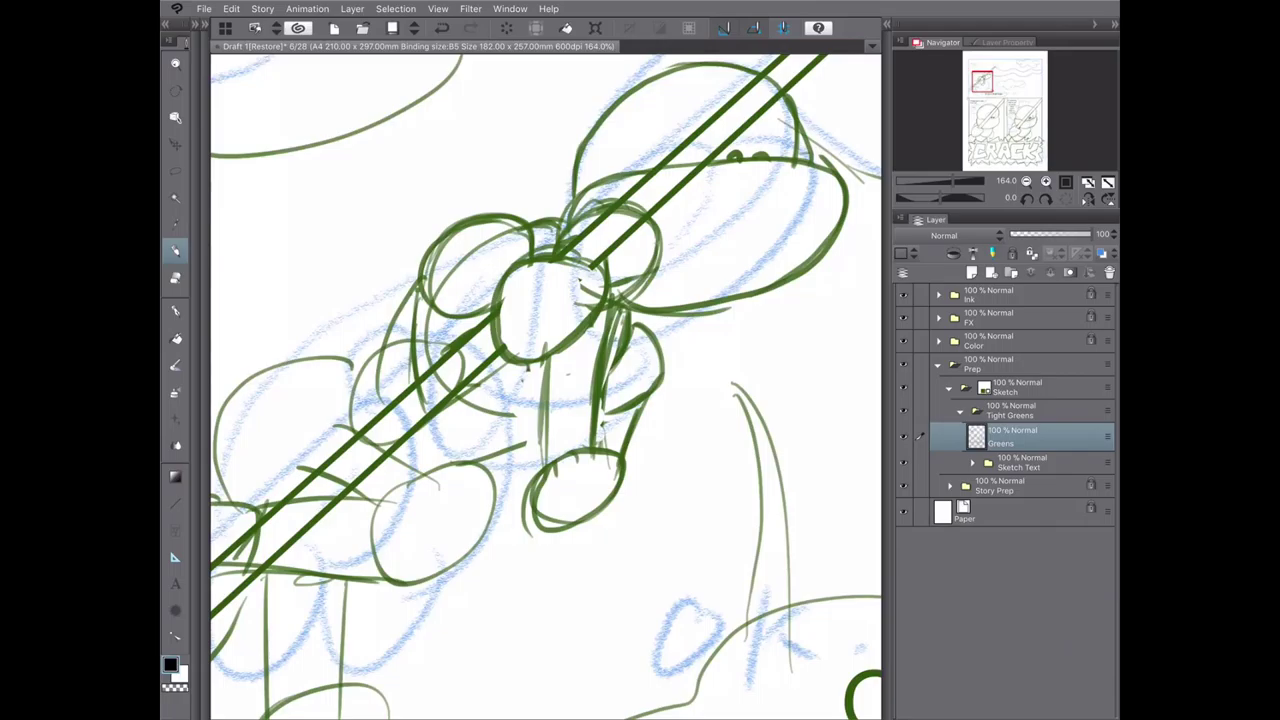
- Thicken the rail between the top-panel character's two hands and draw the round lower hand gripping it
{"action": "left_click_drag", "start_coordinate": [484, 322], "coordinate": [436, 358]}
{"action": "left_click_drag", "start_coordinate": [524, 364], "coordinate": [400, 432]}
{"action": "left_click_drag", "start_coordinate": [418, 290], "coordinate": [406, 356]}
{"action": "left_click_drag", "start_coordinate": [464, 318], "coordinate": [406, 378]}
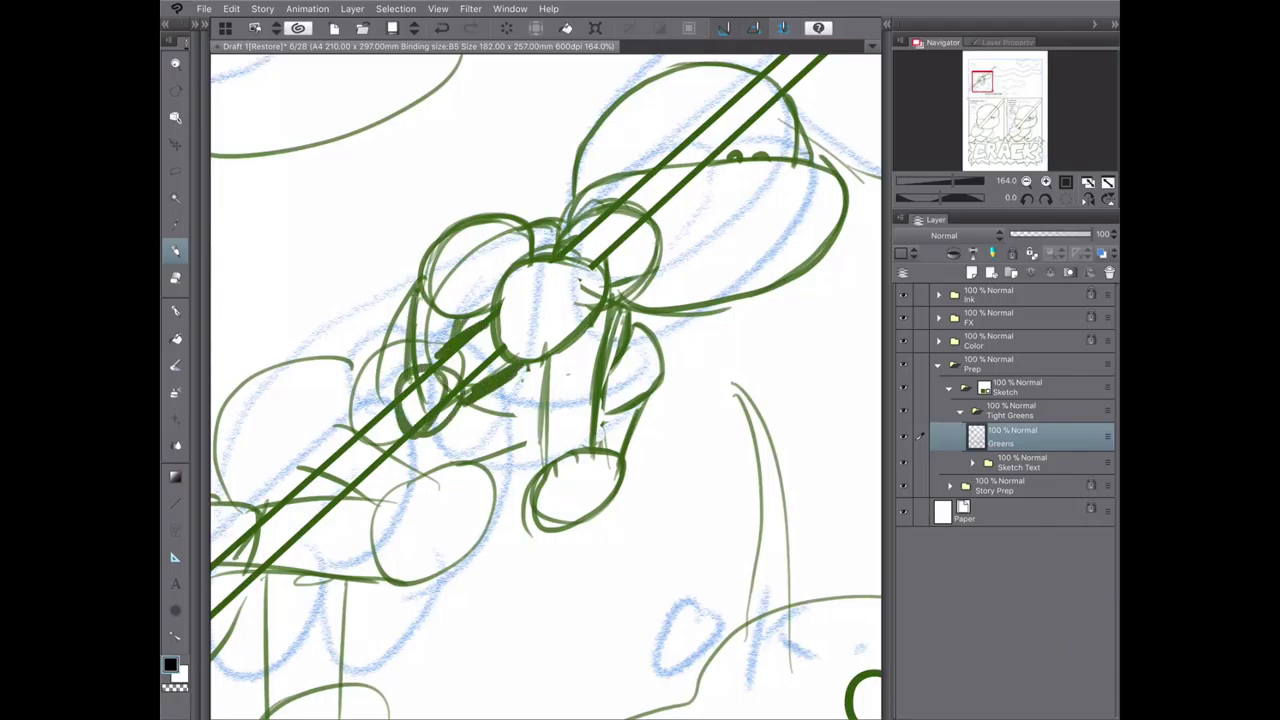
{"action": "key", "text": "ctrl+minus"}
{"action": "left_click_drag", "start_coordinate": [556, 334], "coordinate": [508, 346]}
{"action": "mouse_move", "coordinate": [648, 316]}
{"action": "left_mouse_down"}
{"action": "mouse_move", "coordinate": [612, 336]}
{"action": "mouse_move", "coordinate": [490, 340]}
{"action": "left_mouse_up"}
{"action": "key", "text": "ctrl+plus"}
{"action": "key", "text": "ctrl+minus"}
- Darken the top-panel character's near thigh, round knee and hip over the rail
{"action": "left_click_drag", "start_coordinate": [466, 382], "coordinate": [548, 430]}
{"action": "left_click_drag", "start_coordinate": [430, 412], "coordinate": [484, 442]}
{"action": "left_click_drag", "start_coordinate": [390, 446], "coordinate": [488, 438]}
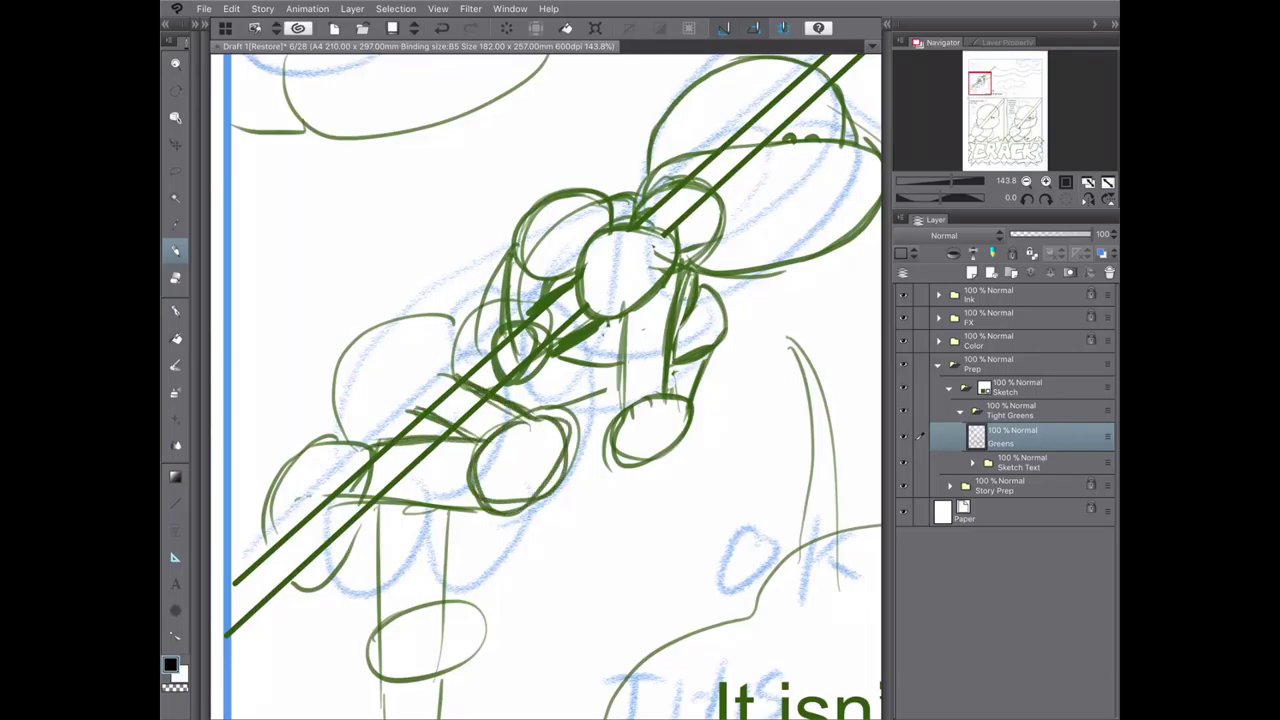
{"action": "left_click_drag", "start_coordinate": [346, 494], "coordinate": [476, 504]}
{"action": "left_click_drag", "start_coordinate": [380, 440], "coordinate": [264, 530]}
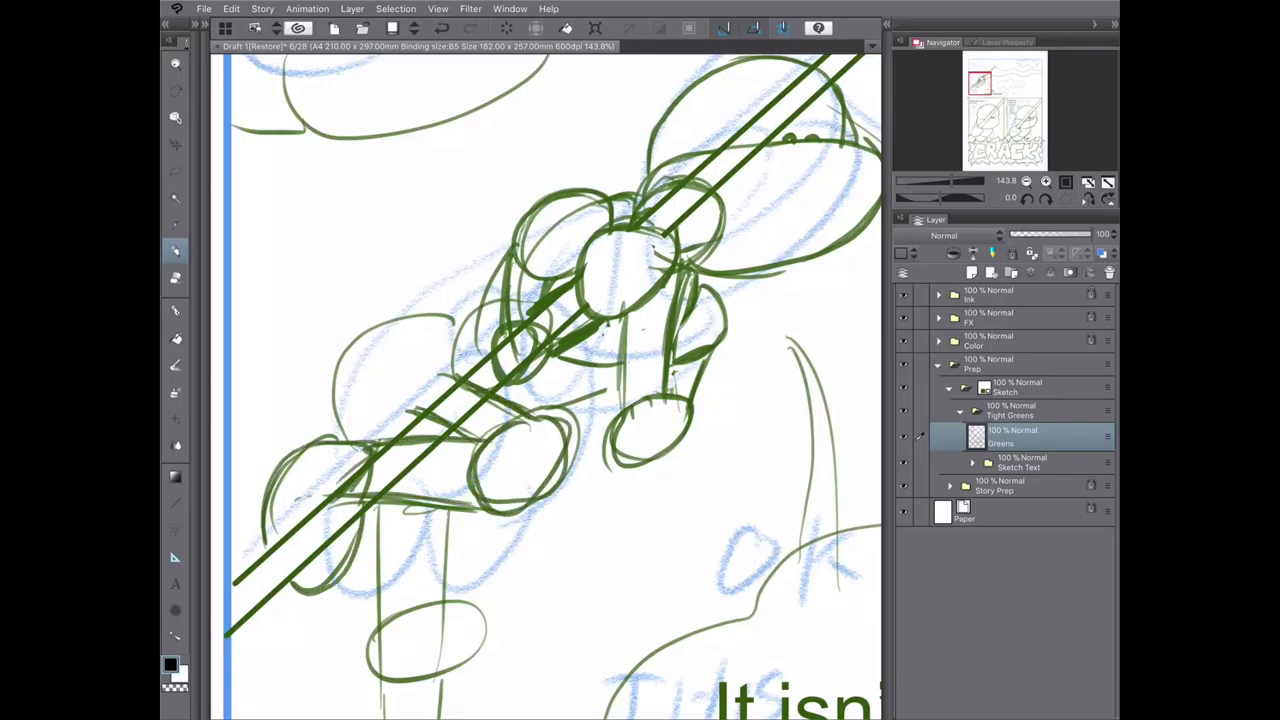
- Erase the rail where it crosses the near thigh, redraw the hip and round off the far leg
{"action": "key", "text": "e"}
{"action": "mouse_move", "coordinate": [446, 446]}
{"action": "left_mouse_down"}
{"action": "mouse_move", "coordinate": [330, 494]}
{"action": "mouse_move", "coordinate": [380, 492]}
{"action": "left_mouse_up"}
{"action": "key", "text": "p"}
{"action": "mouse_move", "coordinate": [336, 446]}
{"action": "left_mouse_down"}
{"action": "mouse_move", "coordinate": [264, 548]}
{"action": "mouse_move", "coordinate": [352, 612]}
{"action": "left_mouse_up"}
{"action": "left_click_drag", "start_coordinate": [340, 490], "coordinate": [384, 450]}
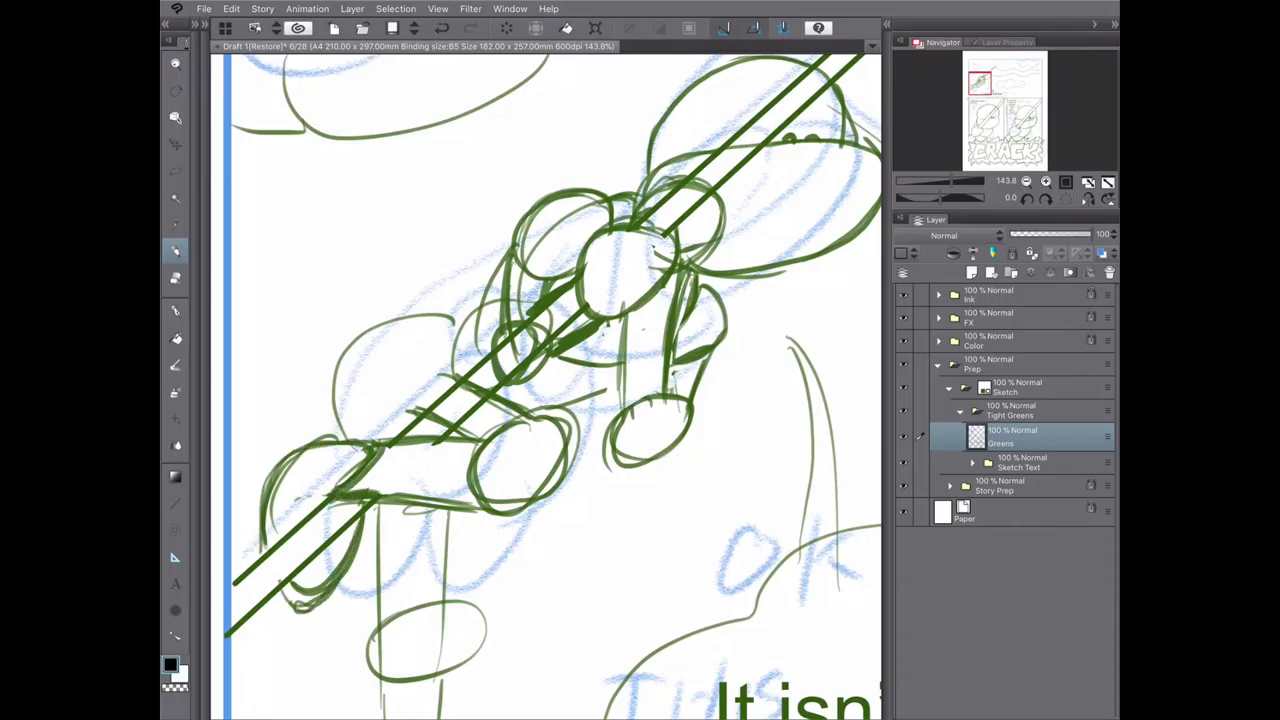
{"action": "mouse_move", "coordinate": [440, 374]}
{"action": "left_mouse_down"}
{"action": "mouse_move", "coordinate": [412, 408]}
{"action": "mouse_move", "coordinate": [468, 408]}
{"action": "mouse_move", "coordinate": [484, 428]}
{"action": "left_mouse_up"}
{"action": "key", "text": "e"}
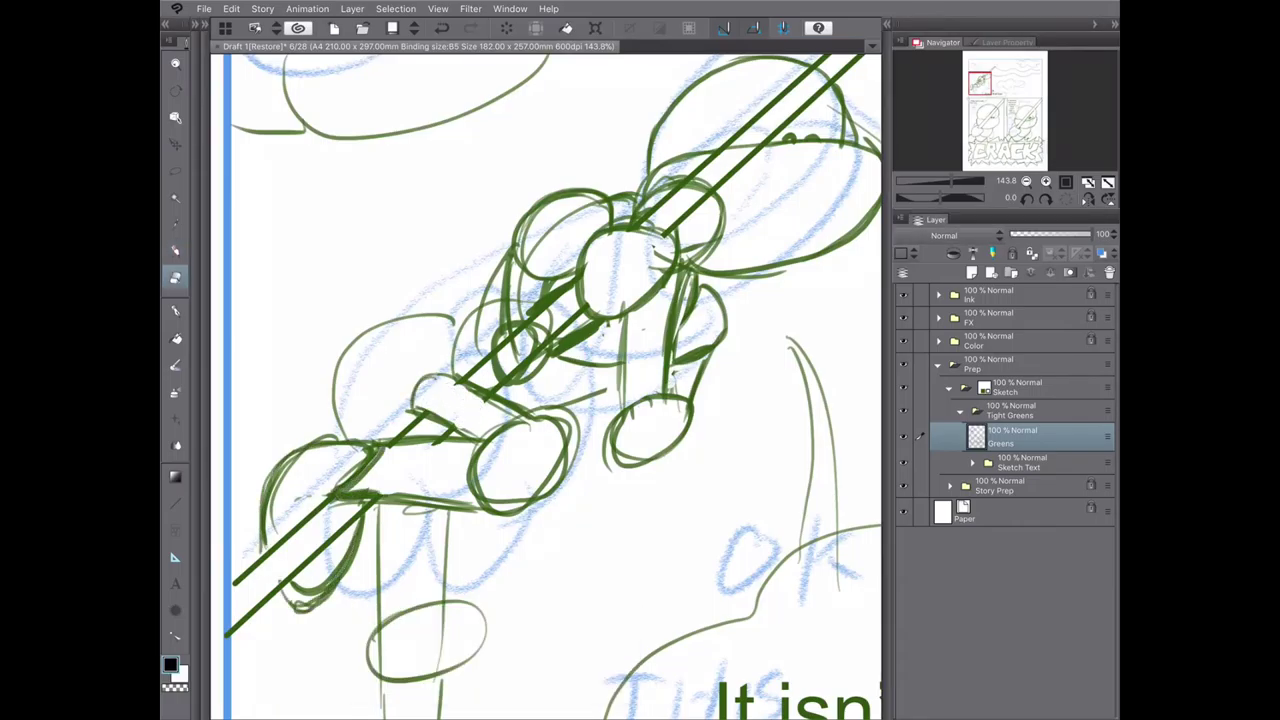
- Draw the top-panel character's back and belly outlines, erasing the outer back curve and redrawing it closer to the body
{"action": "key", "text": "p"}
{"action": "left_click_drag", "start_coordinate": [334, 428], "coordinate": [464, 314]}
{"action": "left_click_drag", "start_coordinate": [338, 388], "coordinate": [428, 316]}
{"action": "left_click_drag", "start_coordinate": [340, 370], "coordinate": [470, 316]}
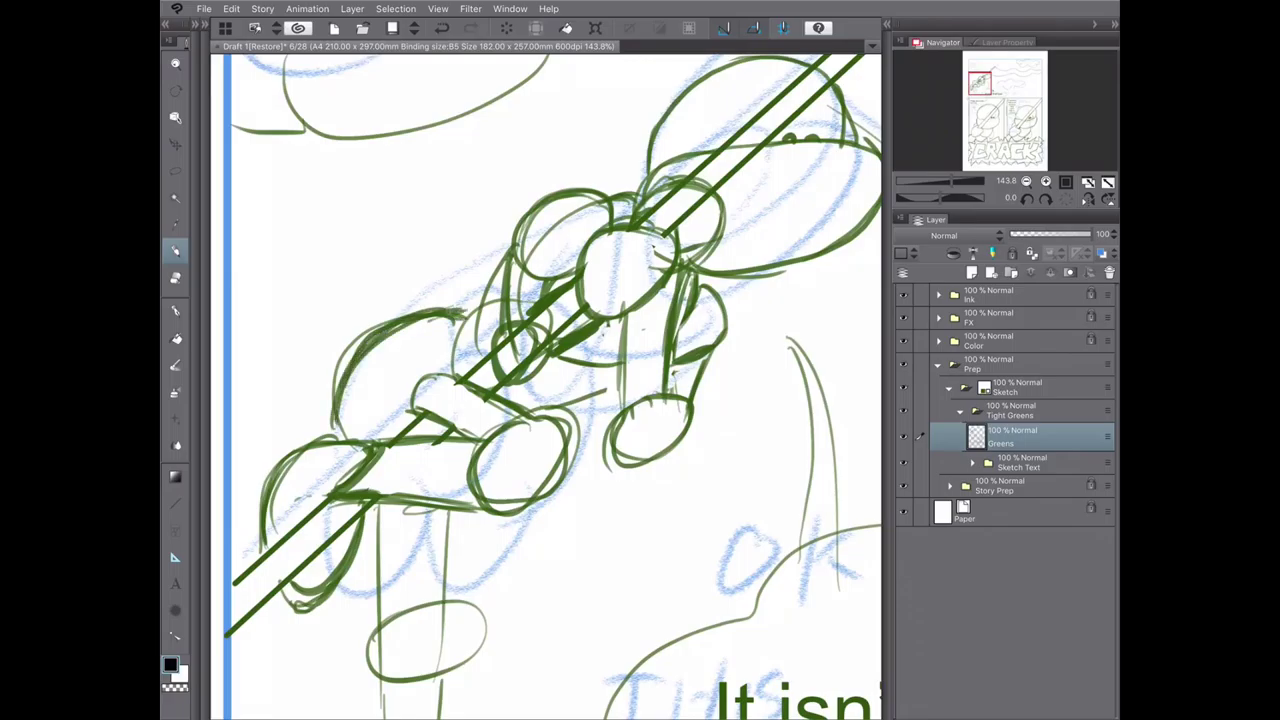
{"action": "left_click_drag", "start_coordinate": [536, 412], "coordinate": [620, 380]}
{"action": "left_click_drag", "start_coordinate": [556, 356], "coordinate": [616, 364]}
{"action": "left_click_drag", "start_coordinate": [444, 372], "coordinate": [504, 300]}
{"action": "left_click_drag", "start_coordinate": [340, 440], "coordinate": [456, 330]}
{"action": "key", "text": "ctrl+z"}
{"action": "key", "text": "e"}
{"action": "mouse_move", "coordinate": [338, 400]}
{"action": "left_mouse_down"}
{"action": "mouse_move", "coordinate": [396, 312]}
{"action": "mouse_move", "coordinate": [466, 304]}
{"action": "left_mouse_up"}
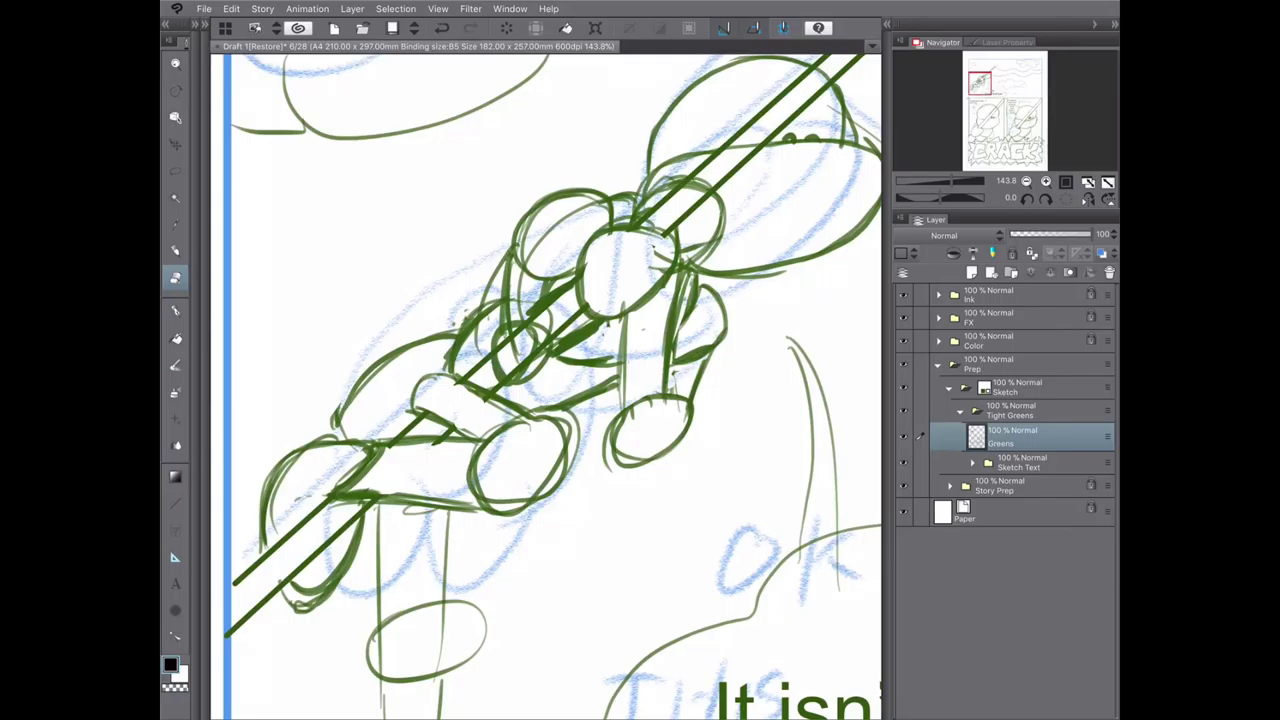
{"action": "key", "text": "p"}
{"action": "mouse_move", "coordinate": [326, 450]}
{"action": "left_mouse_down"}
{"action": "mouse_move", "coordinate": [446, 330]}
{"action": "mouse_move", "coordinate": [356, 378]}
{"action": "left_mouse_up"}
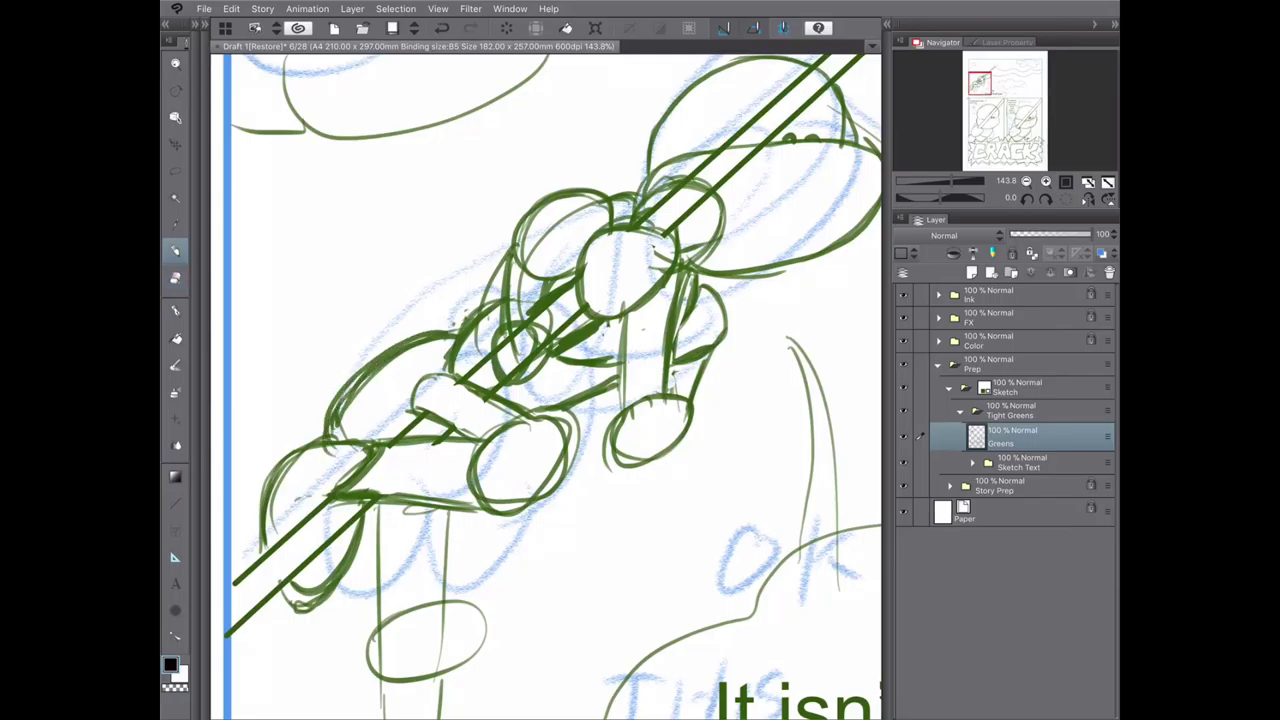
- Refine the top-panel character's lower hand and erase the rail and stray lines inside and around it
{"action": "left_click_drag", "start_coordinate": [412, 406], "coordinate": [490, 328]}
{"action": "mouse_move", "coordinate": [530, 382]}
{"action": "left_mouse_down"}
{"action": "mouse_move", "coordinate": [548, 328]}
{"action": "mouse_move", "coordinate": [604, 324]}
{"action": "left_mouse_up"}
{"action": "left_click_drag", "start_coordinate": [542, 296], "coordinate": [584, 280]}
{"action": "left_click_drag", "start_coordinate": [496, 334], "coordinate": [514, 252]}
{"action": "key", "text": "ctrl+z"}
{"action": "key", "text": "e"}
{"action": "mouse_move", "coordinate": [500, 370]}
{"action": "left_mouse_down"}
{"action": "mouse_move", "coordinate": [540, 330]}
{"action": "mouse_move", "coordinate": [552, 340]}
{"action": "left_mouse_up"}
{"action": "mouse_move", "coordinate": [520, 284]}
{"action": "left_mouse_down"}
{"action": "mouse_move", "coordinate": [512, 310]}
{"action": "mouse_move", "coordinate": [490, 276]}
{"action": "mouse_move", "coordinate": [590, 206]}
{"action": "mouse_move", "coordinate": [688, 208]}
{"action": "mouse_move", "coordinate": [668, 236]}
{"action": "left_mouse_up"}
{"action": "left_click_drag", "start_coordinate": [682, 230], "coordinate": [656, 278]}
{"action": "scroll", "coordinate": [546, 387], "scroll_direction": "down", "scroll_amount": 2}
{"action": "key", "text": "p"}
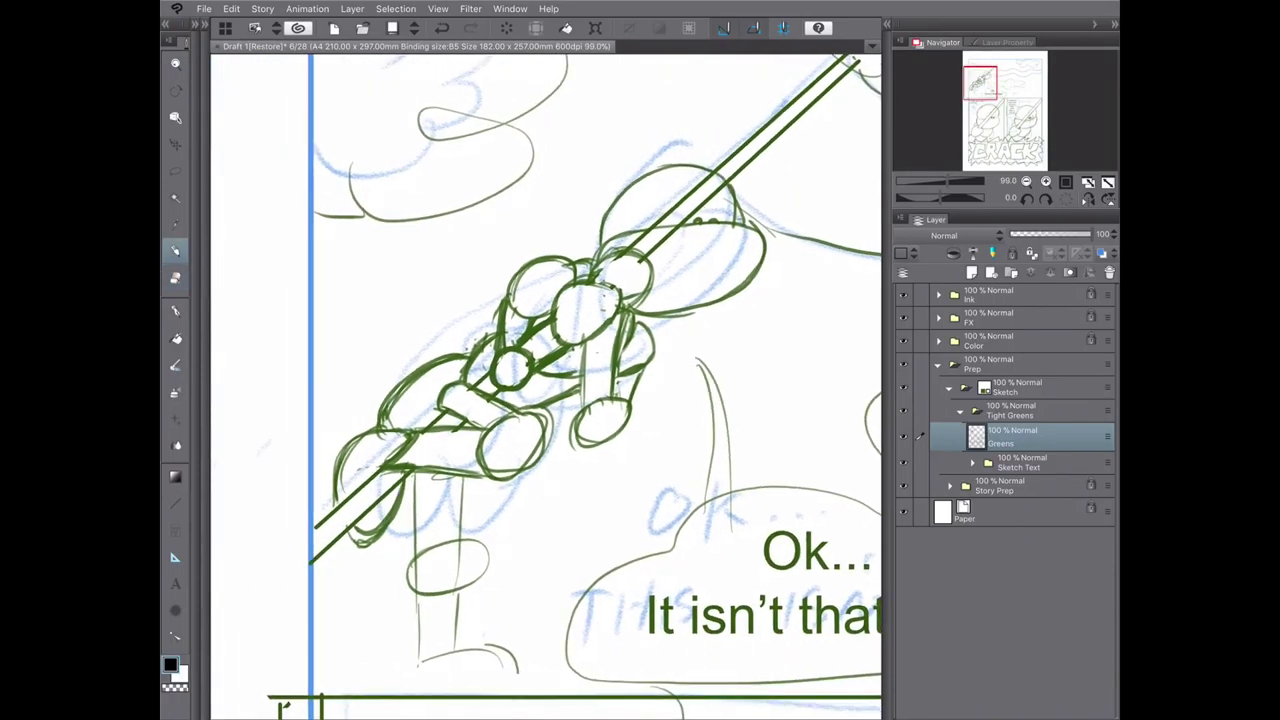
- Darken the top-panel character's dangling lower leg, its middle joint and the foot
{"action": "left_click_drag", "start_coordinate": [418, 474], "coordinate": [414, 556]}
{"action": "left_click_drag", "start_coordinate": [440, 540], "coordinate": [442, 542]}
{"action": "left_click_drag", "start_coordinate": [456, 478], "coordinate": [460, 540]}
{"action": "scroll", "coordinate": [546, 387], "scroll_direction": "down", "scroll_amount": 3}
{"action": "left_click_drag", "start_coordinate": [433, 450], "coordinate": [433, 512]}
{"action": "mouse_move", "coordinate": [469, 450]}
{"action": "left_mouse_down"}
{"action": "mouse_move", "coordinate": [469, 500]}
{"action": "mouse_move", "coordinate": [512, 546]}
{"action": "left_mouse_up"}
{"action": "scroll", "coordinate": [546, 387], "scroll_direction": "down", "scroll_amount": 2}
{"action": "left_click_drag", "start_coordinate": [436, 430], "coordinate": [532, 458]}
{"action": "left_click_drag", "start_coordinate": [428, 440], "coordinate": [518, 458]}
{"action": "scroll", "coordinate": [546, 387], "scroll_direction": "up", "scroll_amount": 2}
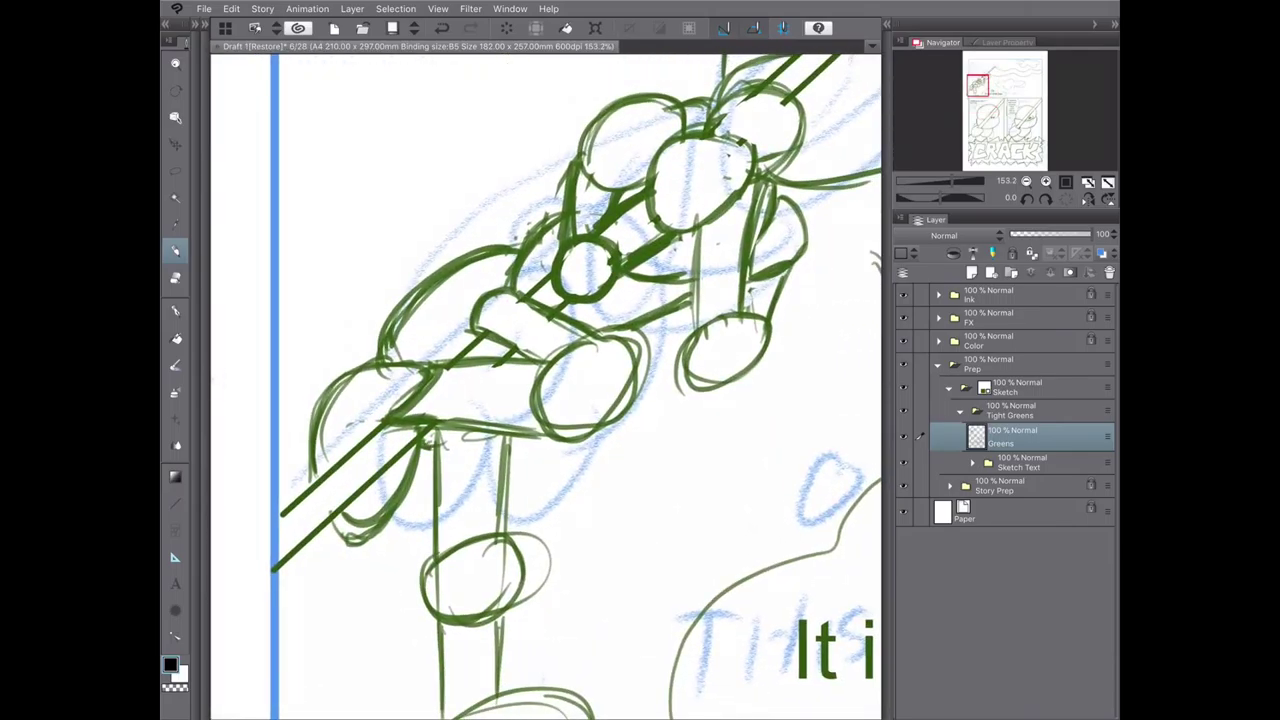
- Erase the face mask's upper line between the rails crossing the top-panel character's head
{"action": "scroll", "coordinate": [546, 387], "scroll_direction": "down", "scroll_amount": 4}
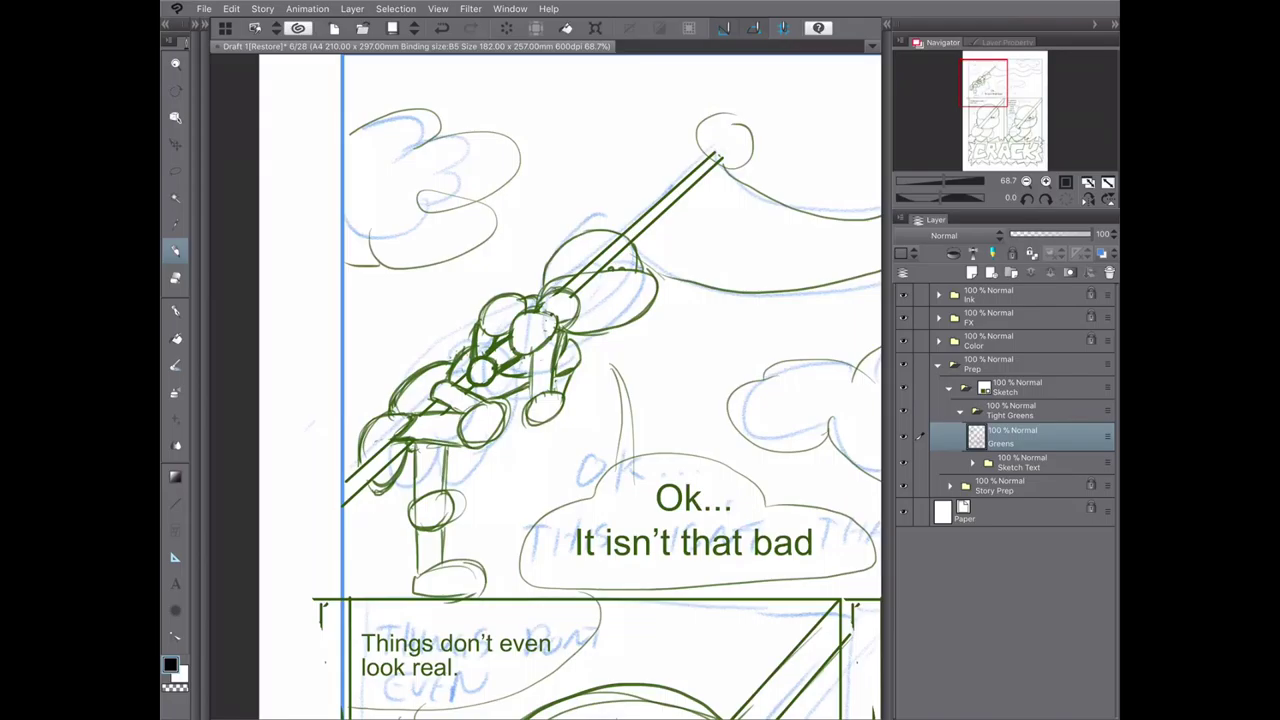
{"action": "scroll", "coordinate": [546, 387], "scroll_direction": "up", "scroll_amount": 4}
{"action": "key", "text": "p"}
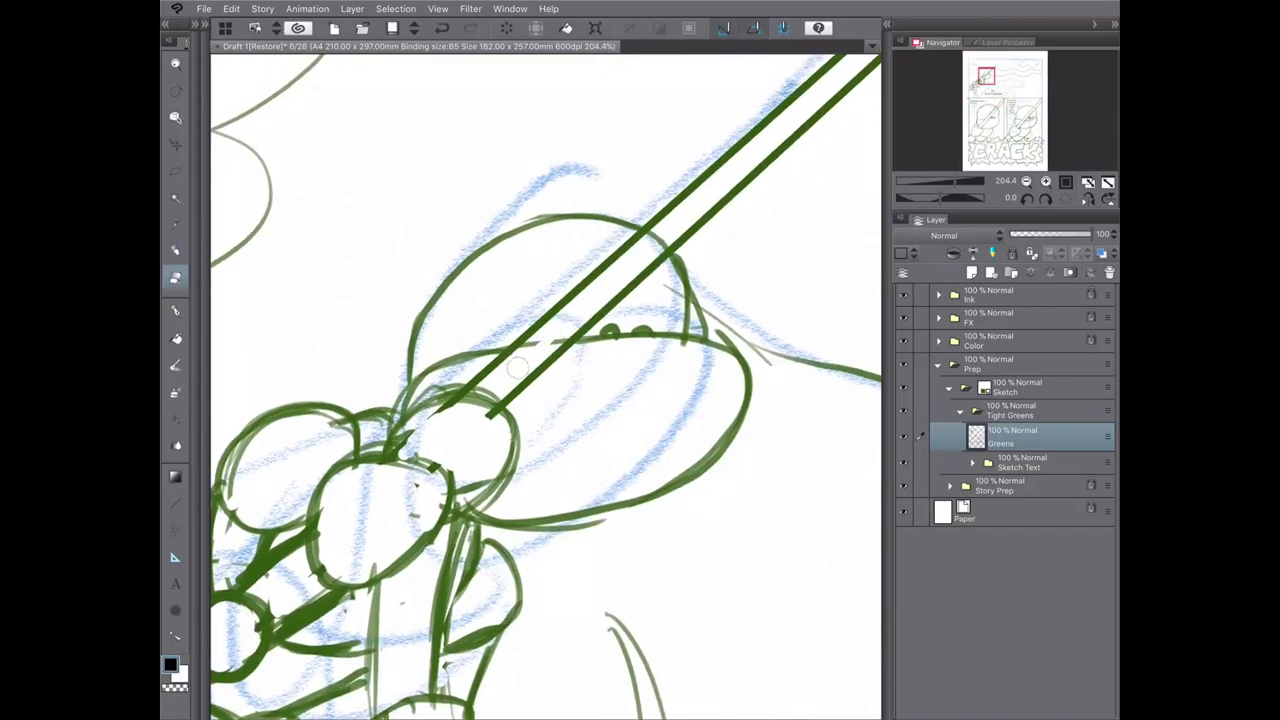
{"action": "key", "text": "p"}
- Save the page, overwriting Draft 1 page 6/28 with the restored canvas
{"action": "scroll", "coordinate": [546, 387], "scroll_direction": "down", "scroll_amount": 4}
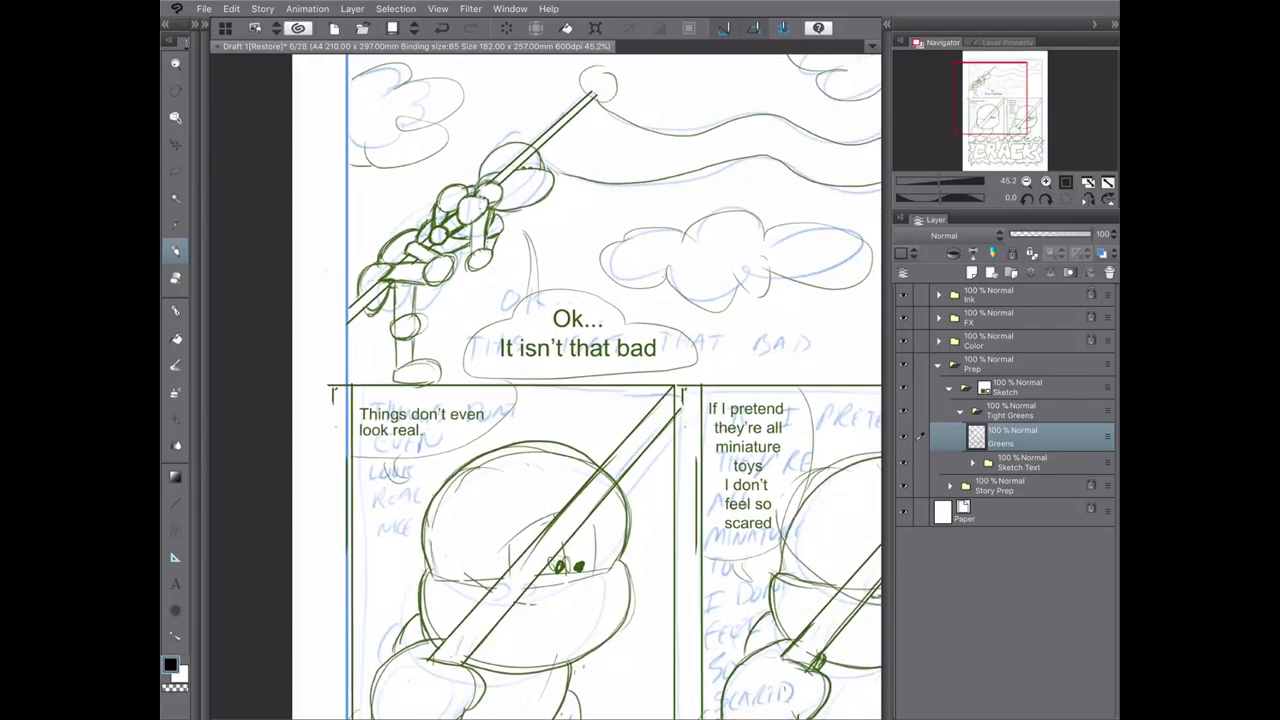
{"action": "scroll", "coordinate": [546, 387], "scroll_direction": "up", "scroll_amount": 3}
{"action": "scroll", "coordinate": [546, 387], "scroll_direction": "down", "scroll_amount": 5}
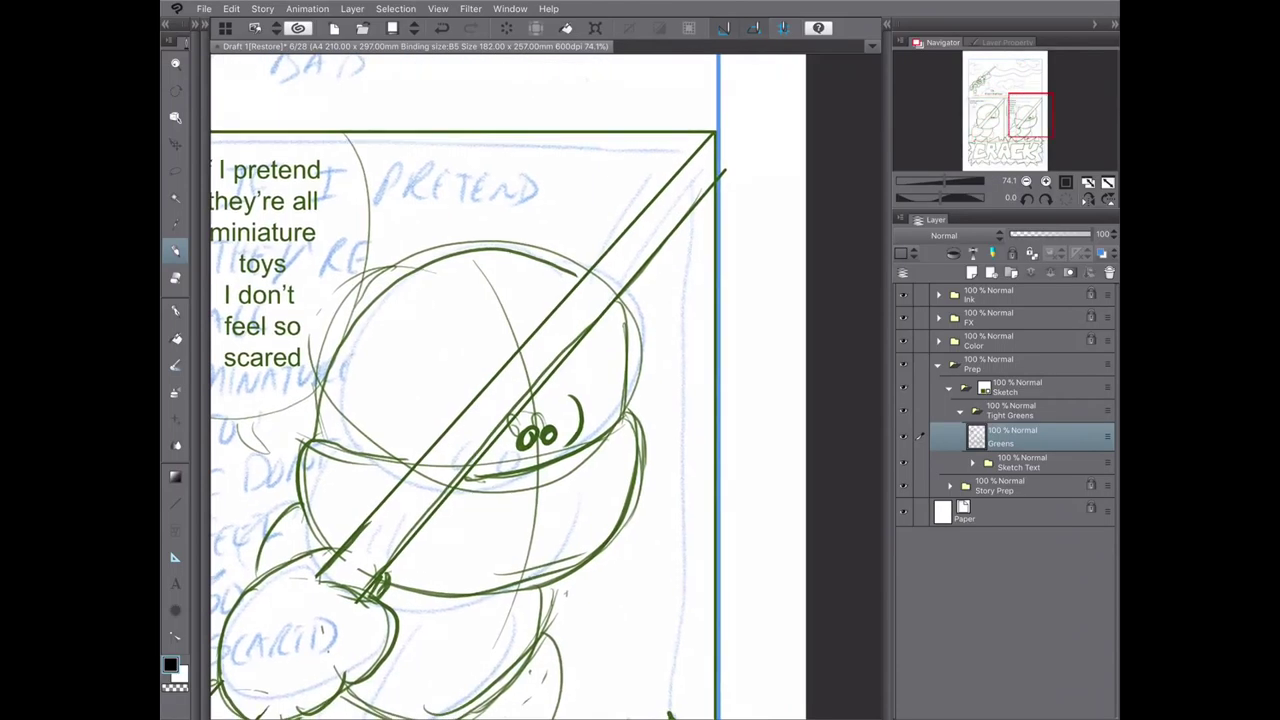
{"action": "key", "text": "ctrl+s"}
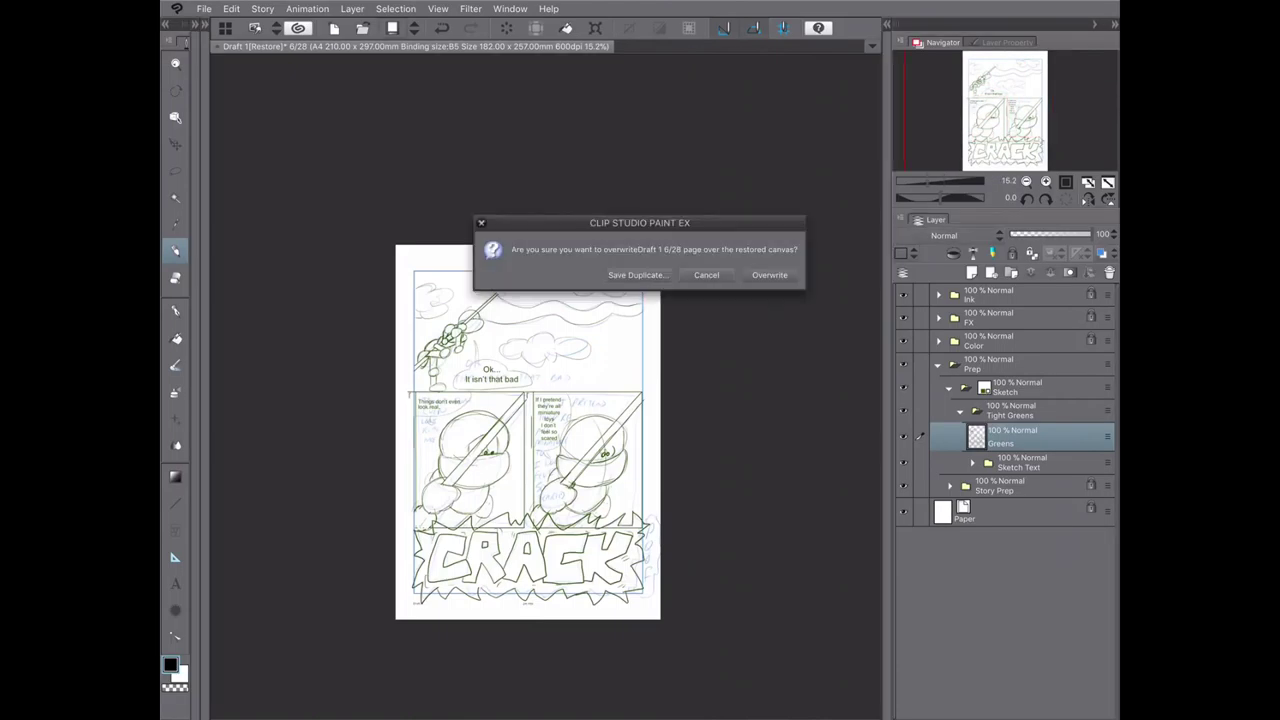
{"action": "key", "text": "Return"}
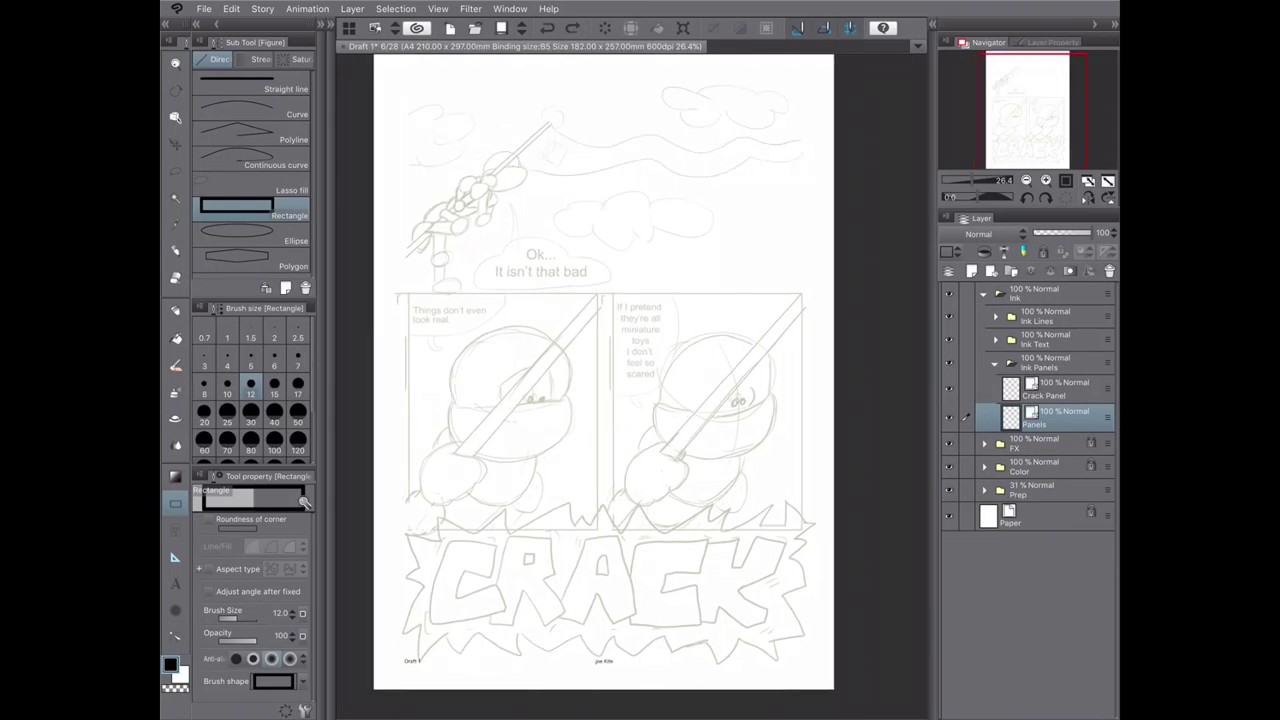
- Draw black rectangular borders around the two small panels on the Panels layer and erase the lines crossing the gutter between them
{"action": "left_click_drag", "start_coordinate": [408, 294], "coordinate": [599, 527]}
{"action": "key", "text": "ctrl+z"}
{"action": "left_click_drag", "start_coordinate": [408, 294], "coordinate": [801, 532]}
{"action": "left_click_drag", "start_coordinate": [596, 286], "coordinate": [616, 549]}
{"action": "key", "text": "e"}
{"action": "left_click_drag", "start_coordinate": [606, 284], "coordinate": [606, 552]}
- Activate the Crack Panel layer, test a burst spike with the G-pen at size 15, and undo it together with the thin panel borders
{"action": "left_click", "coordinate": [1060, 388]}
{"action": "scroll", "coordinate": [632, 386], "scroll_direction": "up", "scroll_amount": 3}
{"action": "key", "text": "p"}
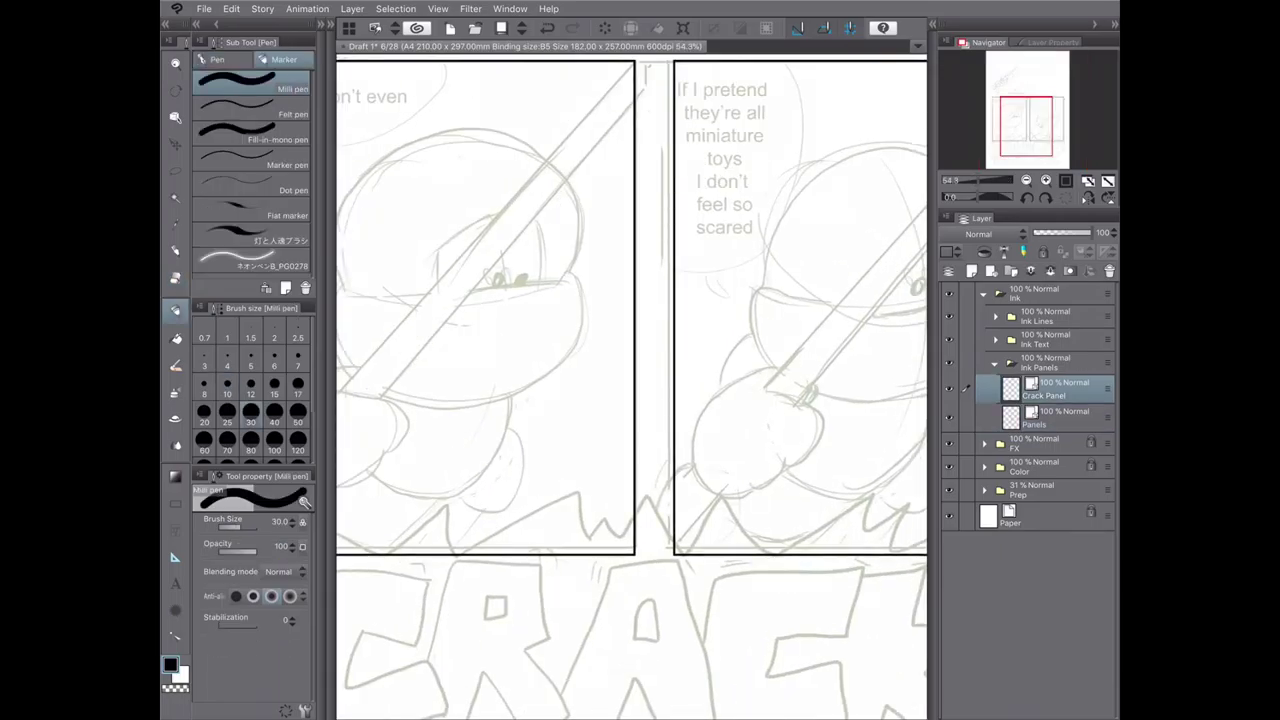
{"action": "scroll", "coordinate": [632, 386], "scroll_direction": "down", "scroll_amount": 1}
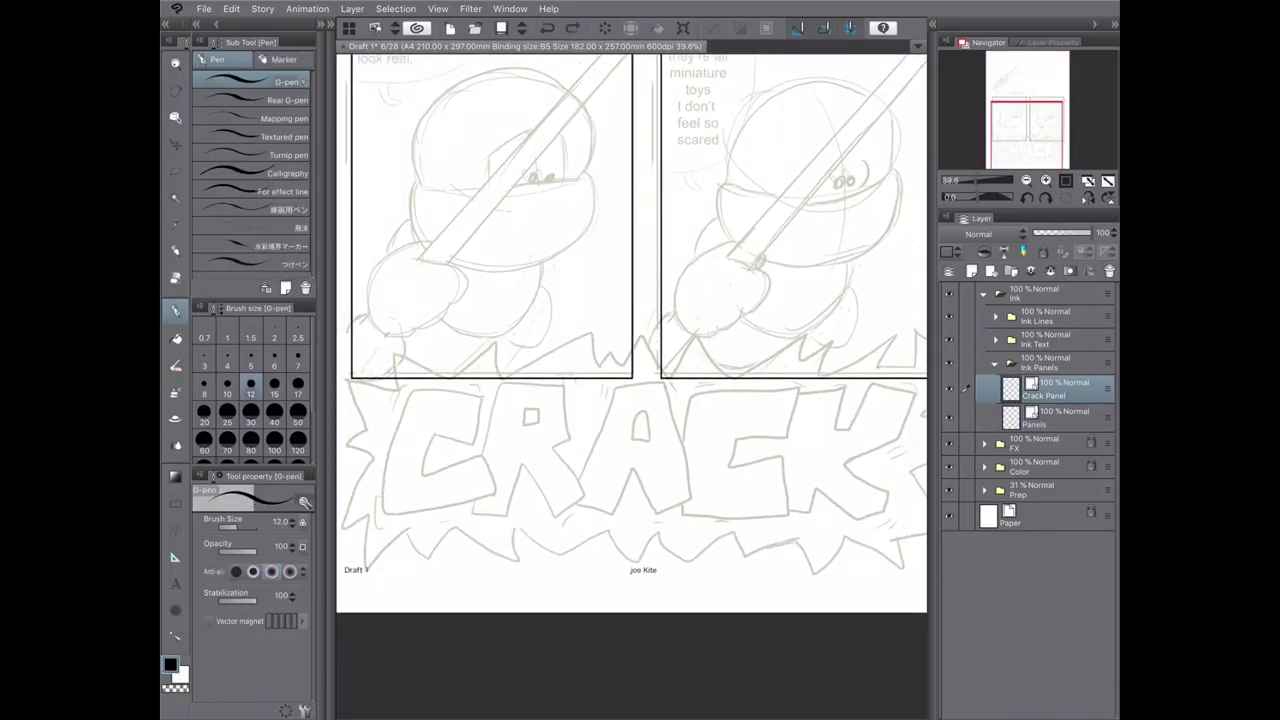
{"action": "key", "text": "]"}
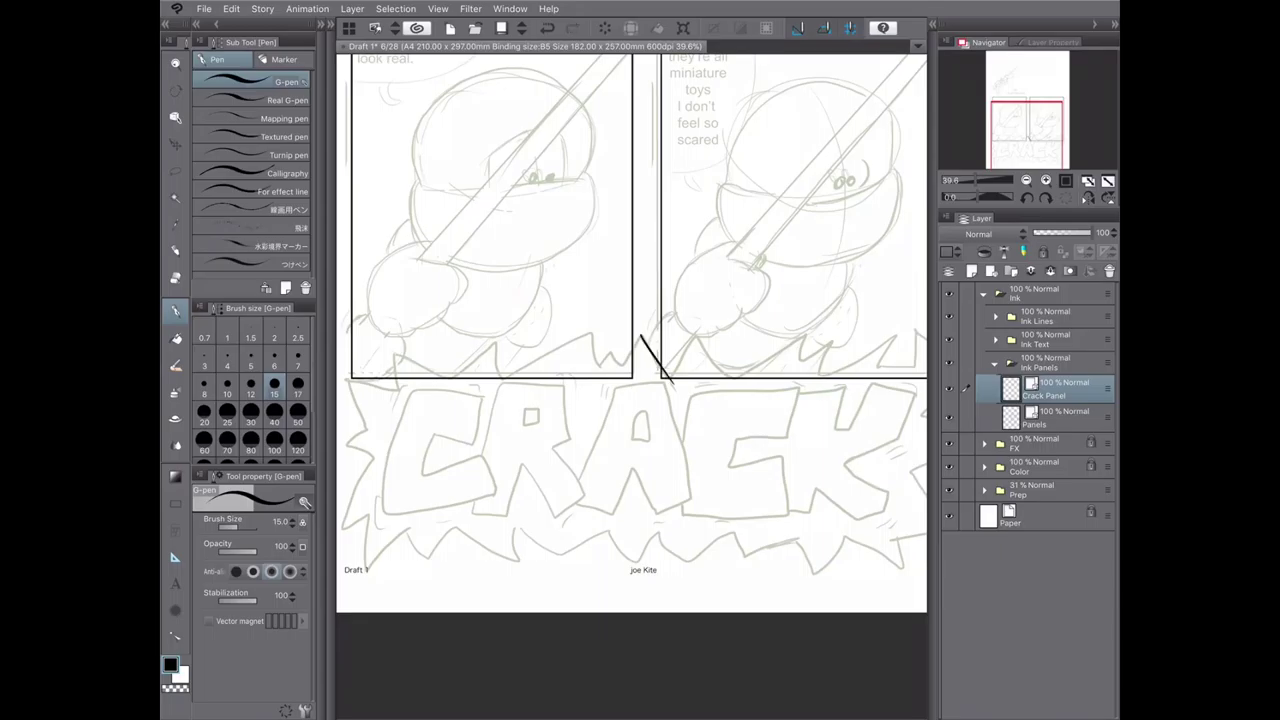
{"action": "key", "text": "ctrl+z"}
{"action": "key", "text": "ctrl+z"}
- Redraw the two small panels' black rectangular borders at brush size 15 and clear the lines crossing the gutter
{"action": "scroll", "coordinate": [643, 357], "scroll_direction": "down", "scroll_amount": 2}
{"action": "key", "text": "]"}
{"action": "key", "text": "u"}
{"action": "left_click_drag", "start_coordinate": [437, 211], "coordinate": [791, 423]}
{"action": "key", "text": "ctrl+z"}
{"action": "key", "text": "]"}
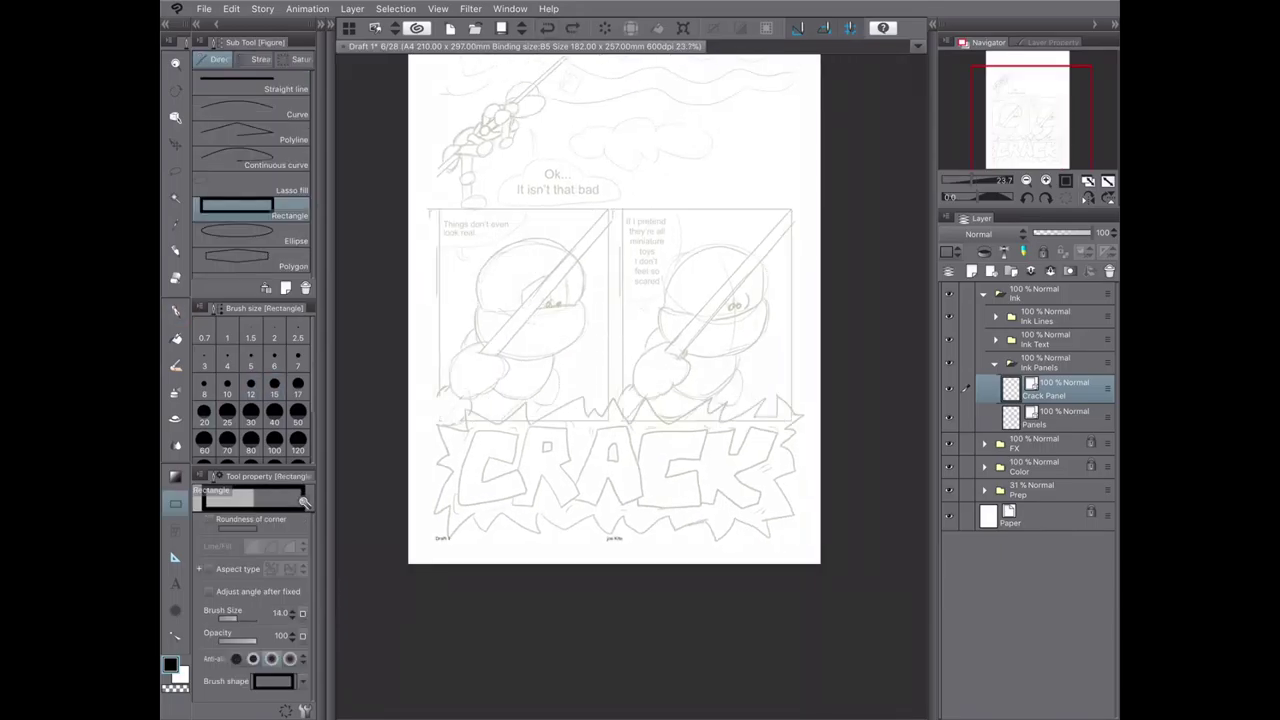
{"action": "left_click_drag", "start_coordinate": [437, 209], "coordinate": [791, 421]}
{"action": "left_click_drag", "start_coordinate": [606, 196], "coordinate": [626, 434]}
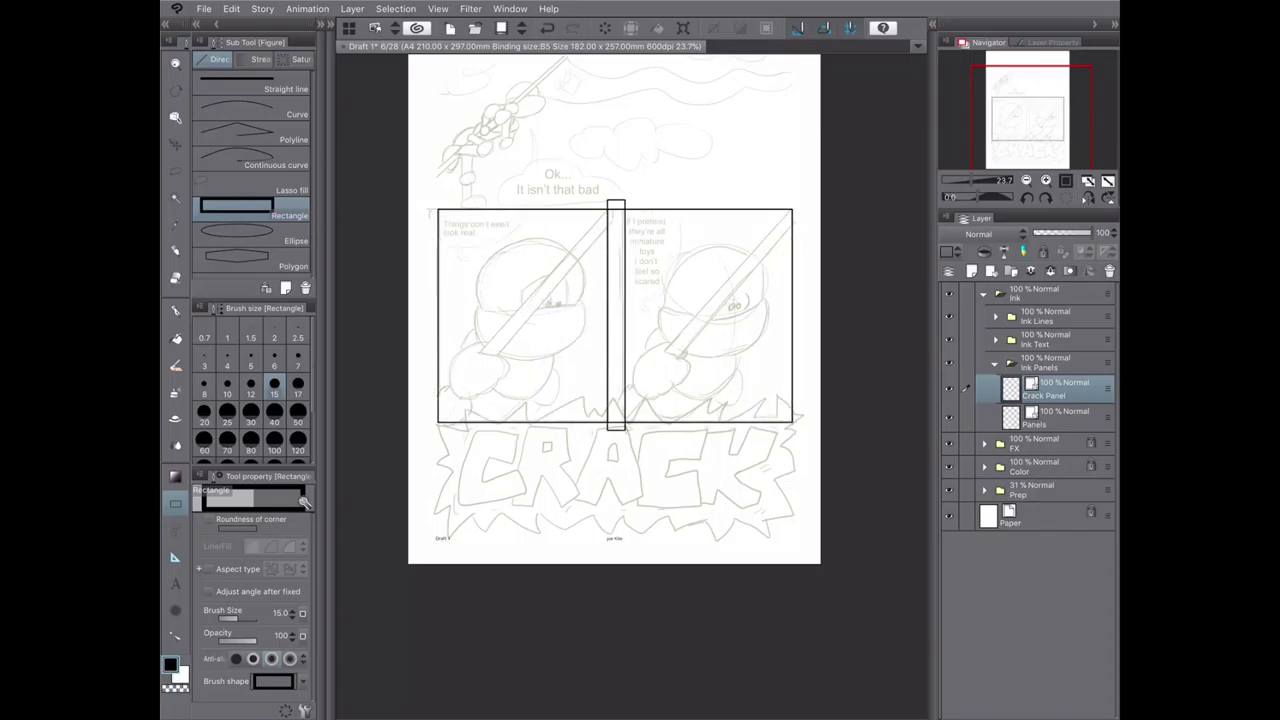
- Ink the jagged upper edge of the CRACK burst across both small panels with the G-pen at size 15
{"action": "key", "text": "p"}
{"action": "key", "text": "]"}
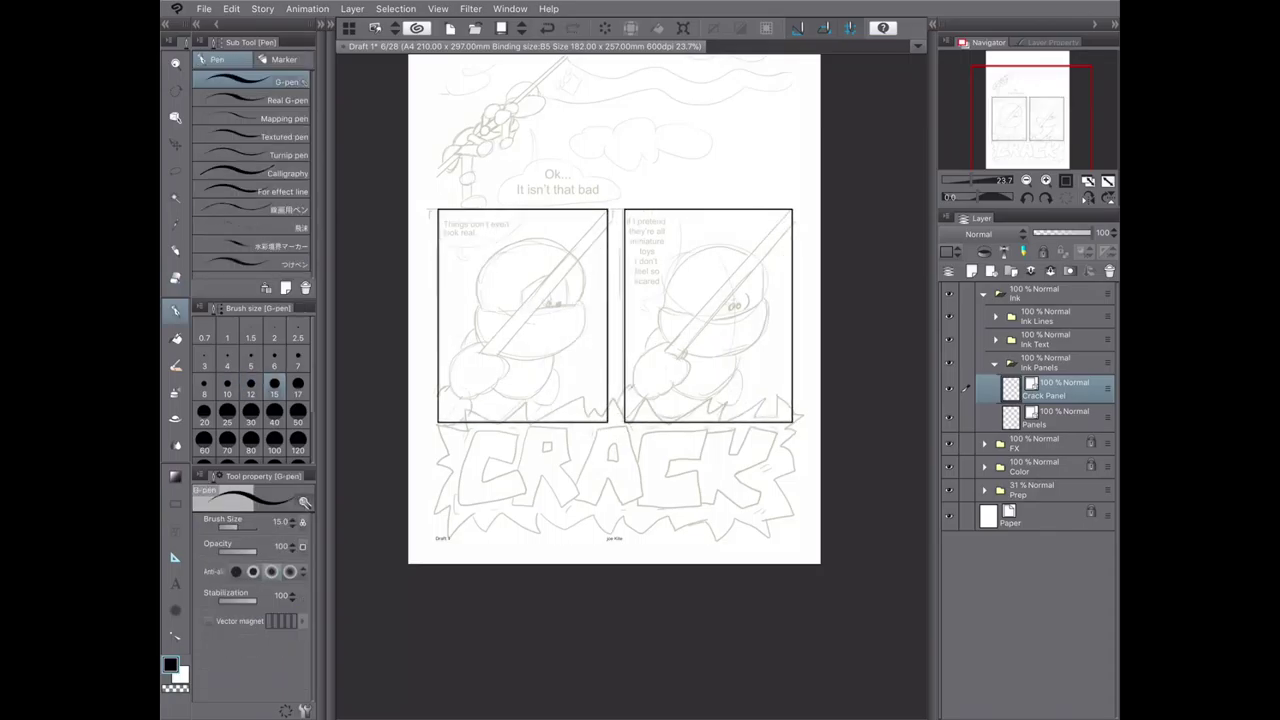
{"action": "scroll", "coordinate": [533, 354], "scroll_direction": "up", "scroll_amount": 3}
{"action": "mouse_move", "coordinate": [520, 430]}
{"action": "left_mouse_down"}
{"action": "mouse_move", "coordinate": [538, 474]}
{"action": "mouse_move", "coordinate": [579, 432]}
{"action": "mouse_move", "coordinate": [612, 360]}
{"action": "mouse_move", "coordinate": [650, 369]}
{"action": "mouse_move", "coordinate": [667, 307]}
{"action": "mouse_move", "coordinate": [706, 326]}
{"action": "mouse_move", "coordinate": [816, 250]}
{"action": "mouse_move", "coordinate": [810, 318]}
{"action": "mouse_move", "coordinate": [850, 245]}
{"action": "mouse_move", "coordinate": [896, 255]}
{"action": "left_mouse_up"}
{"action": "key", "text": "-"}
{"action": "key", "text": "-"}
{"action": "key", "text": "^"}
{"action": "scroll", "coordinate": [632, 387], "scroll_direction": "up", "scroll_amount": 2}
{"action": "key", "text": "^"}
{"action": "mouse_move", "coordinate": [896, 255]}
{"action": "left_mouse_down"}
{"action": "mouse_move", "coordinate": [804, 215]}
{"action": "mouse_move", "coordinate": [792, 262]}
{"action": "mouse_move", "coordinate": [804, 304]}
{"action": "left_mouse_up"}
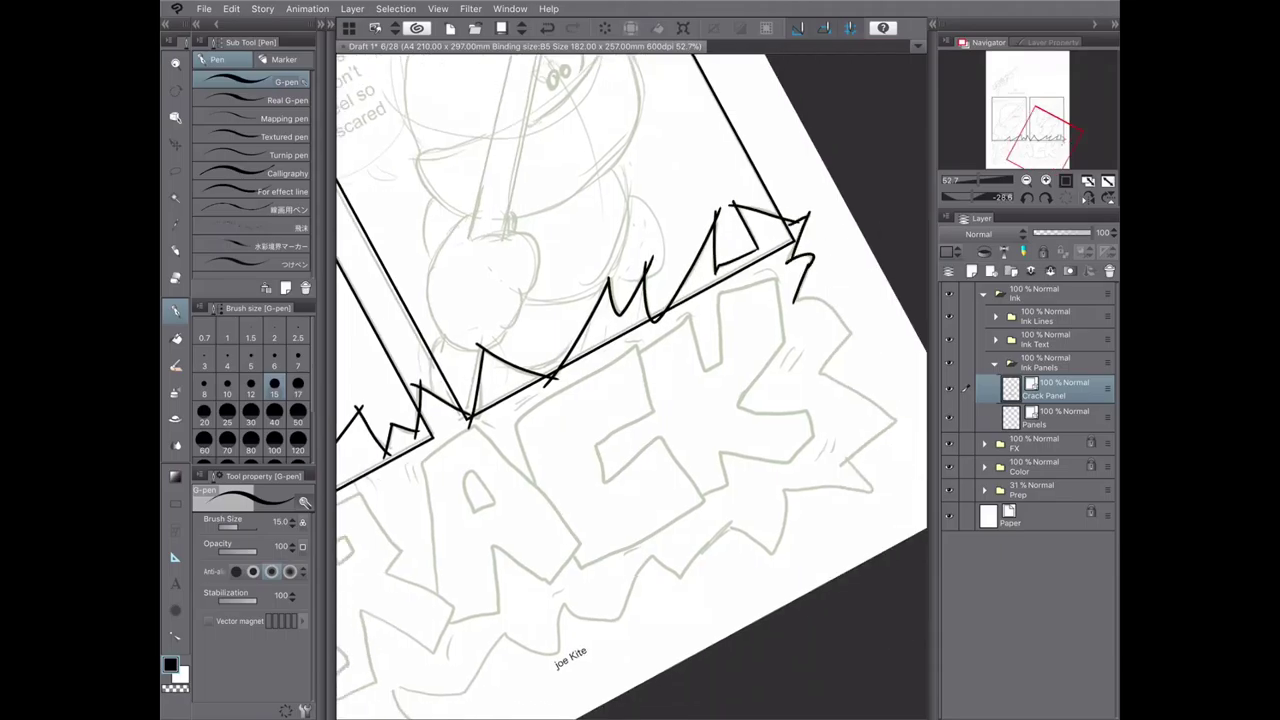
{"action": "key", "text": "ctrl+z"}
- Ink the burst's spikes beside the K and the beginning of its lower edge beneath that letter
{"action": "scroll", "coordinate": [632, 387], "scroll_direction": "up", "scroll_amount": 2}
{"action": "mouse_move", "coordinate": [660, 278]}
{"action": "left_mouse_down"}
{"action": "mouse_move", "coordinate": [648, 320]}
{"action": "mouse_move", "coordinate": [724, 378]}
{"action": "mouse_move", "coordinate": [730, 368]}
{"action": "mouse_move", "coordinate": [754, 470]}
{"action": "mouse_move", "coordinate": [700, 560]}
{"action": "mouse_move", "coordinate": [614, 590]}
{"action": "left_mouse_up"}
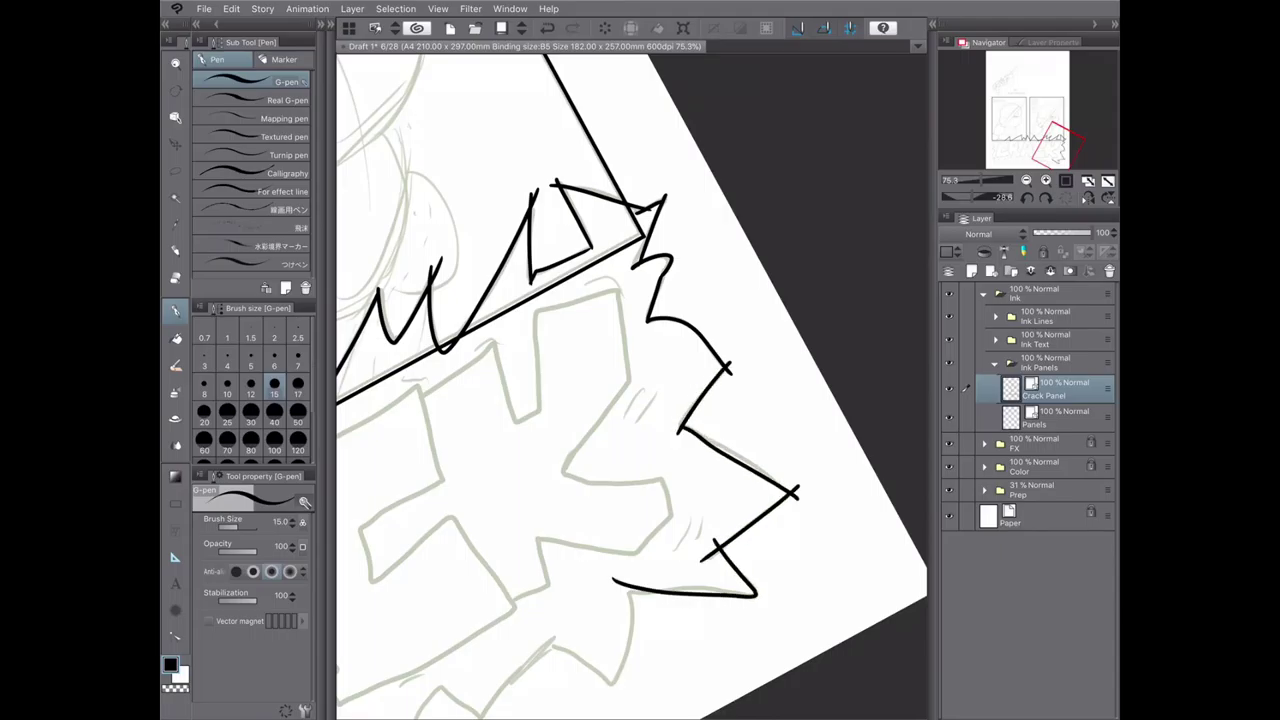
{"action": "scroll", "coordinate": [632, 387], "scroll_direction": "down", "scroll_amount": 1}
{"action": "mouse_move", "coordinate": [652, 445]}
{"action": "left_mouse_down"}
{"action": "mouse_move", "coordinate": [654, 500]}
{"action": "mouse_move", "coordinate": [641, 546]}
{"action": "left_mouse_up"}
{"action": "key", "text": "ctrl+z"}
{"action": "mouse_move", "coordinate": [641, 546]}
{"action": "left_mouse_down"}
{"action": "mouse_move", "coordinate": [555, 499]}
{"action": "mouse_move", "coordinate": [506, 594]}
{"action": "left_mouse_up"}
{"action": "left_click_drag", "start_coordinate": [461, 529], "coordinate": [521, 579]}
- Continue inking the burst's wavy lower edge beneath the middle letters back toward the first C
{"action": "left_click_drag", "start_coordinate": [600, 400], "coordinate": [805, 240]}
{"action": "left_click_drag", "start_coordinate": [690, 375], "coordinate": [630, 495]}
{"action": "key", "text": "ctrl+z"}
{"action": "mouse_move", "coordinate": [555, 443]}
{"action": "left_mouse_down"}
{"action": "mouse_move", "coordinate": [570, 467]}
{"action": "mouse_move", "coordinate": [704, 366]}
{"action": "mouse_move", "coordinate": [630, 440]}
{"action": "mouse_move", "coordinate": [678, 380]}
{"action": "left_mouse_up"}
{"action": "key", "text": "ctrl+z"}
{"action": "mouse_move", "coordinate": [556, 436]}
{"action": "left_mouse_down"}
{"action": "mouse_move", "coordinate": [548, 502]}
{"action": "mouse_move", "coordinate": [466, 466]}
{"action": "left_mouse_up"}
{"action": "mouse_move", "coordinate": [560, 470]}
{"action": "left_mouse_down"}
{"action": "mouse_move", "coordinate": [468, 463]}
{"action": "mouse_move", "coordinate": [627, 455]}
{"action": "mouse_move", "coordinate": [472, 466]}
{"action": "left_mouse_up"}
{"action": "mouse_move", "coordinate": [500, 468]}
{"action": "left_mouse_down"}
{"action": "mouse_move", "coordinate": [504, 510]}
{"action": "mouse_move", "coordinate": [552, 540]}
{"action": "left_mouse_up"}
{"action": "key", "text": "ctrl+z"}
{"action": "left_click_drag", "start_coordinate": [386, 528], "coordinate": [555, 538]}
{"action": "left_click_drag", "start_coordinate": [560, 470], "coordinate": [785, 377]}
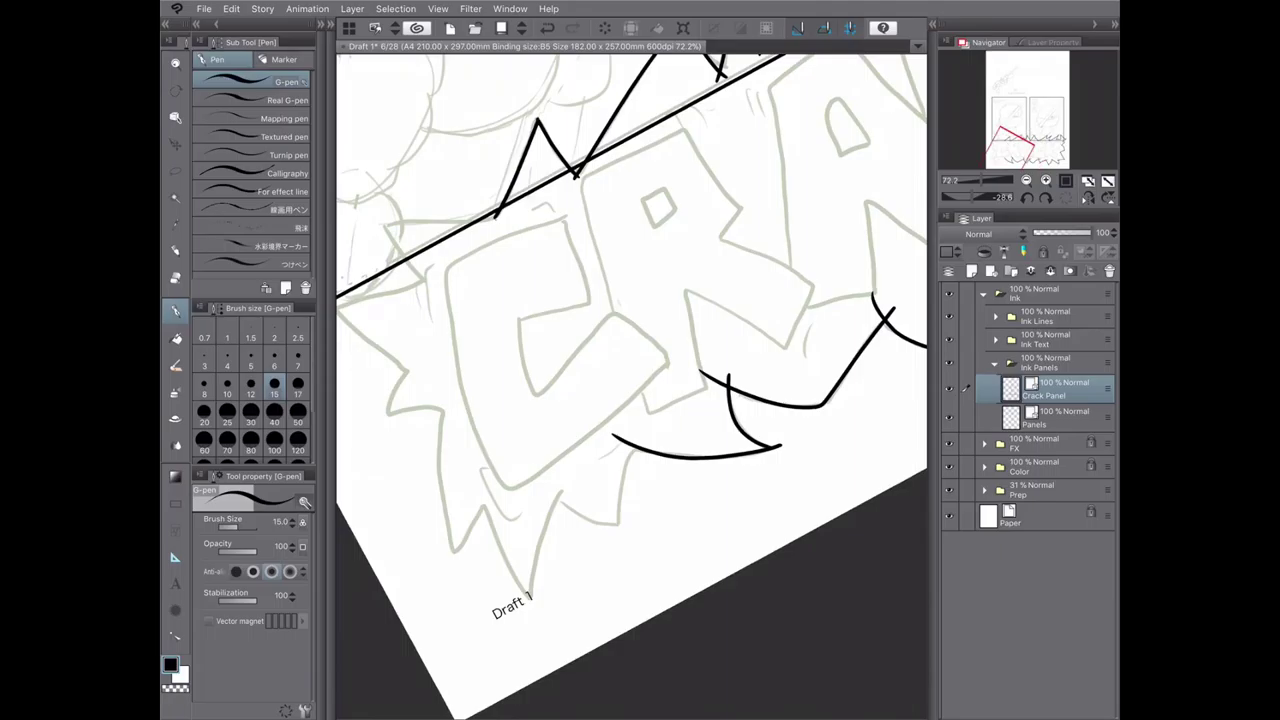
- Ink the sharp burst spikes beneath and beside the first C, around the "Draft 1" footer
{"action": "left_click_drag", "start_coordinate": [652, 442], "coordinate": [618, 545]}
{"action": "left_click_drag", "start_coordinate": [528, 484], "coordinate": [632, 522]}
{"action": "left_click_drag", "start_coordinate": [566, 480], "coordinate": [536, 612]}
{"action": "left_click_drag", "start_coordinate": [478, 490], "coordinate": [545, 612]}
{"action": "left_click_drag", "start_coordinate": [492, 494], "coordinate": [456, 572]}
{"action": "left_click_drag", "start_coordinate": [462, 422], "coordinate": [442, 586]}
{"action": "left_click_drag", "start_coordinate": [418, 380], "coordinate": [458, 422]}
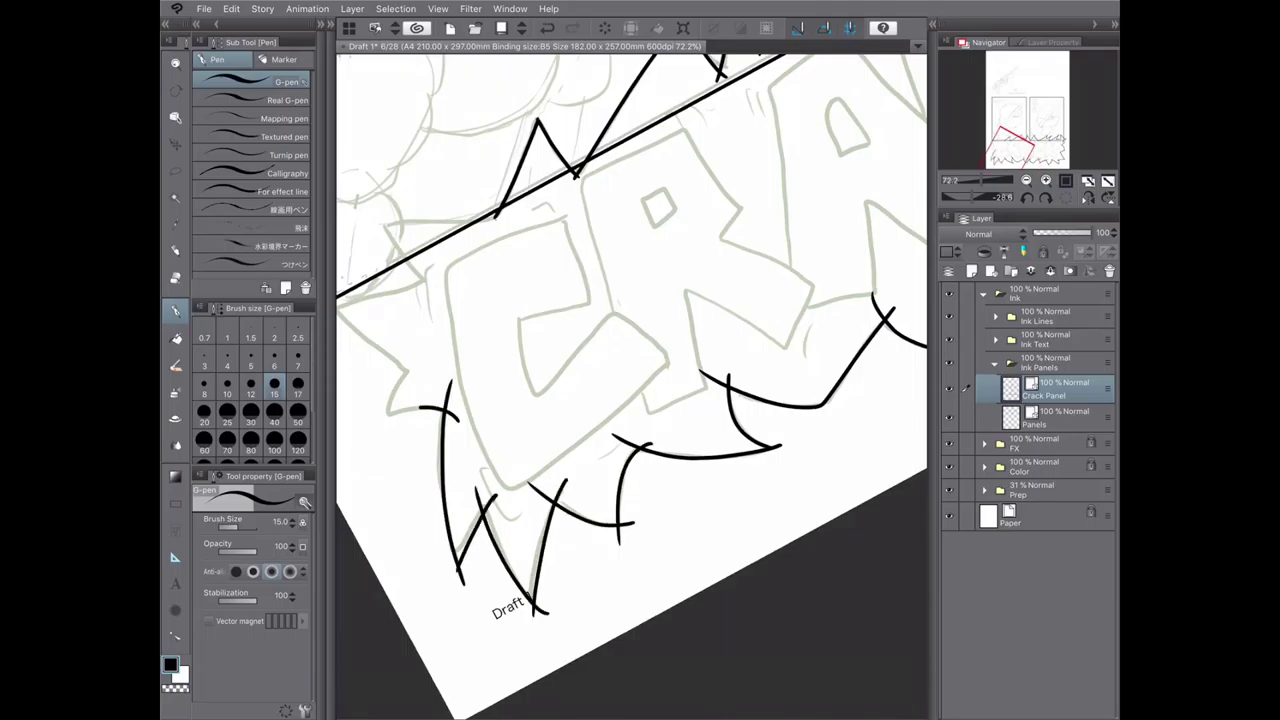
- Close the burst outline with spikes running past the first panel's lower outer corner to the upper edge
{"action": "left_click_drag", "start_coordinate": [372, 430], "coordinate": [422, 394]}
{"action": "mouse_move", "coordinate": [560, 470]}
{"action": "left_mouse_down"}
{"action": "mouse_move", "coordinate": [717, 548]}
{"action": "mouse_move", "coordinate": [450, 366]}
{"action": "mouse_move", "coordinate": [600, 345]}
{"action": "left_mouse_up"}
{"action": "left_click_drag", "start_coordinate": [520, 285], "coordinate": [588, 365]}
{"action": "left_click_drag", "start_coordinate": [678, 282], "coordinate": [500, 314]}
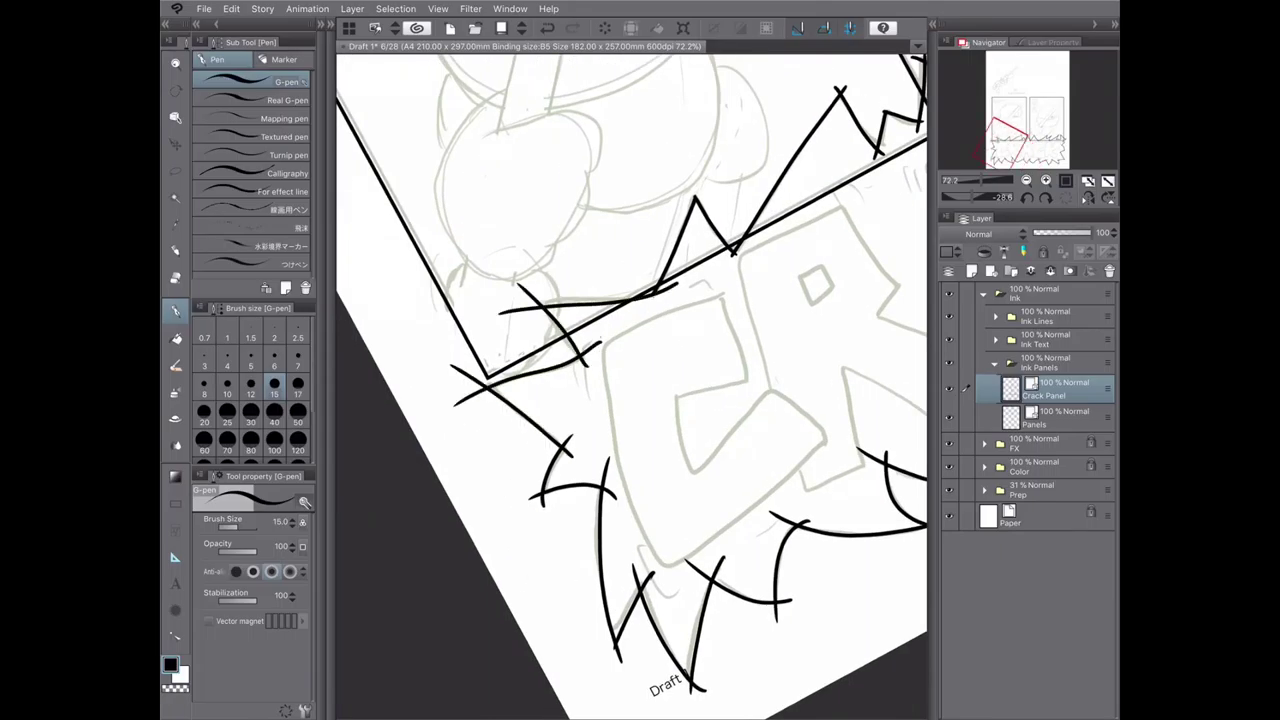
{"action": "key", "text": "ctrl+z"}
{"action": "left_click_drag", "start_coordinate": [672, 285], "coordinate": [510, 311]}
- Erase the first panel's border inside the burst and the overshooting line ends on the spikes around the first C
{"action": "scroll", "coordinate": [349, 433], "scroll_direction": "down", "scroll_amount": 2}
{"action": "key", "text": "e"}
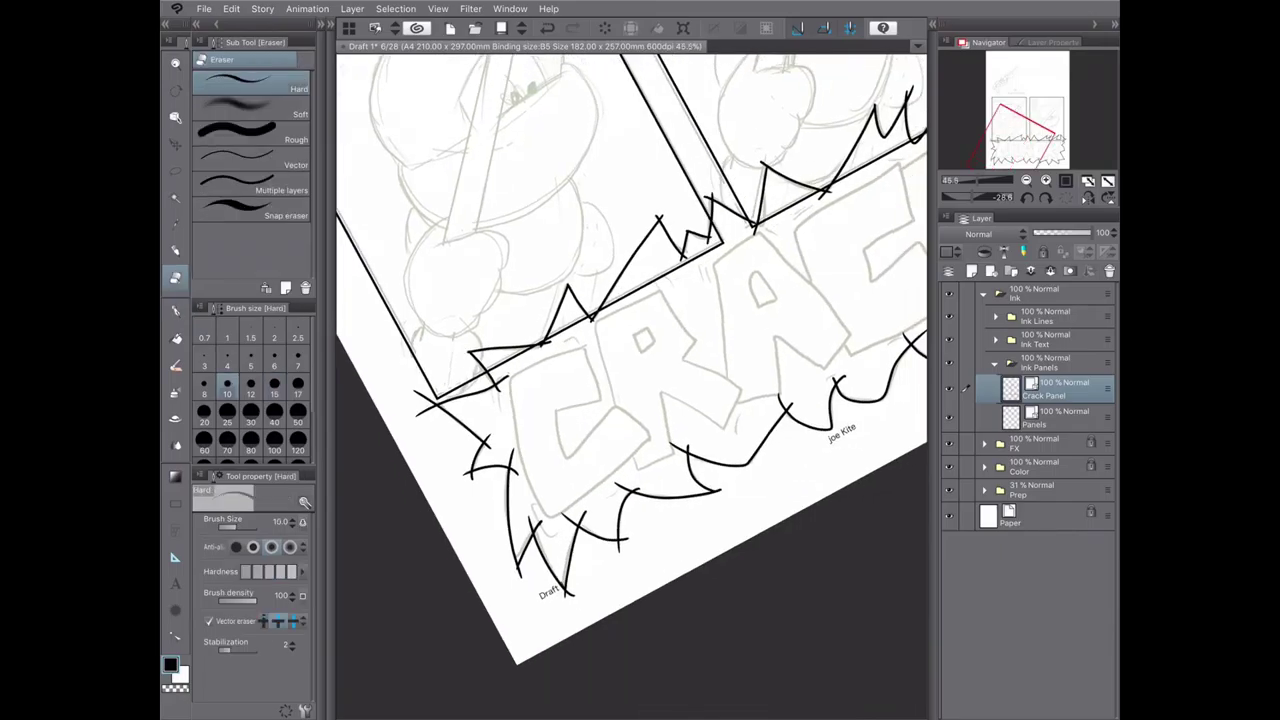
{"action": "left_click_drag", "start_coordinate": [484, 370], "coordinate": [722, 242]}
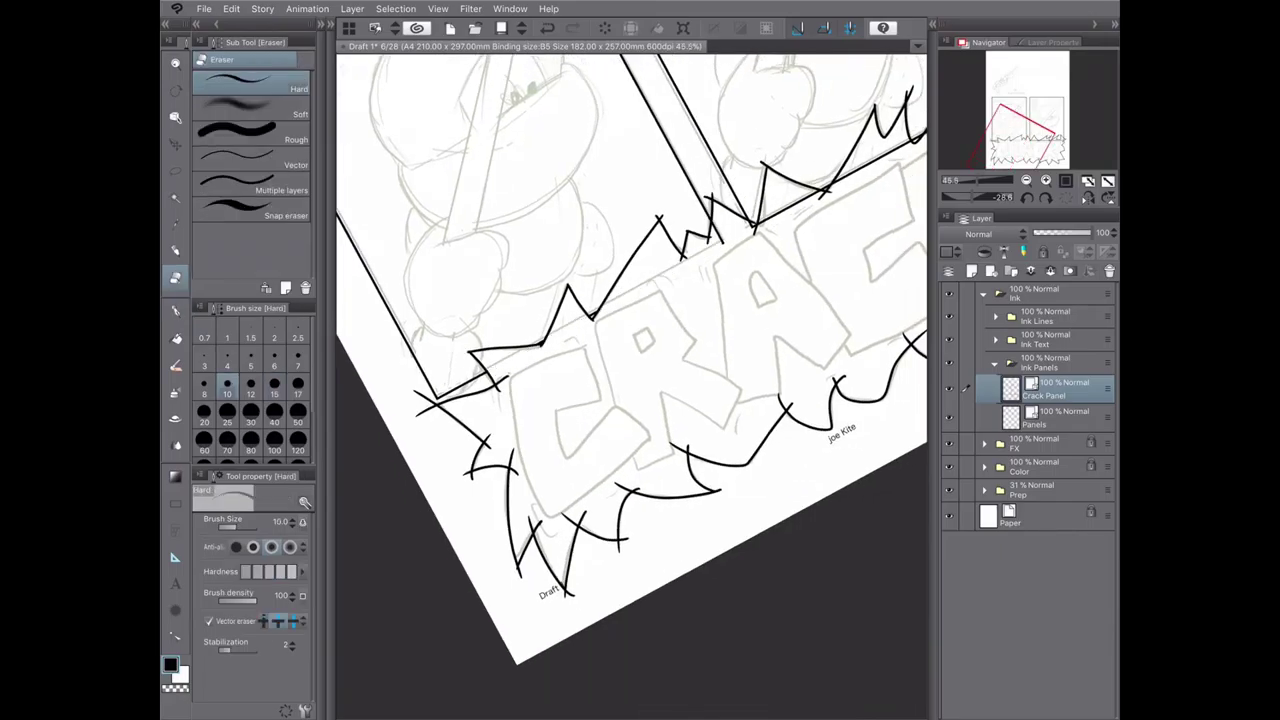
{"action": "left_click_drag", "start_coordinate": [503, 383], "coordinate": [425, 404]}
{"action": "left_click_drag", "start_coordinate": [487, 441], "coordinate": [514, 462]}
{"action": "left_click_drag", "start_coordinate": [519, 573], "coordinate": [535, 524]}
{"action": "left_click_drag", "start_coordinate": [569, 595], "coordinate": [623, 545]}
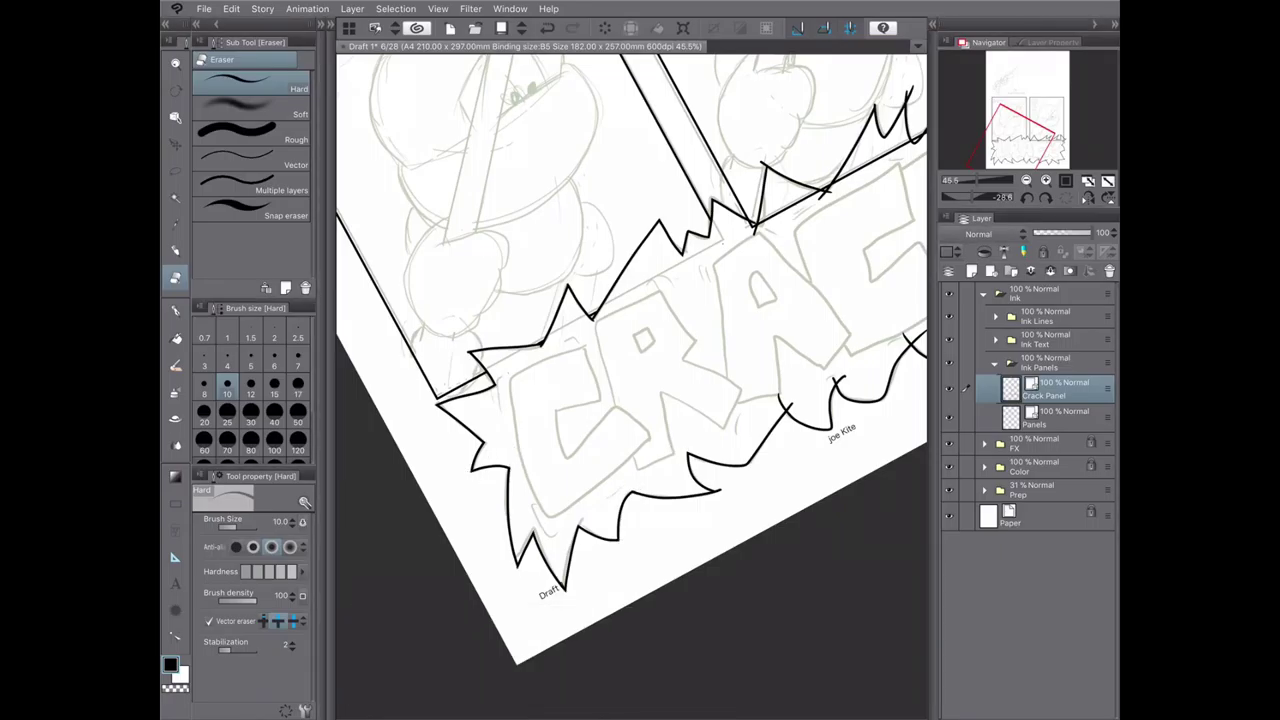
- Erase the remaining overshoots along the burst's lower and K-side edges and the second panel's border inside the burst
{"action": "scroll", "coordinate": [632, 360], "scroll_direction": "right", "scroll_amount": 3}
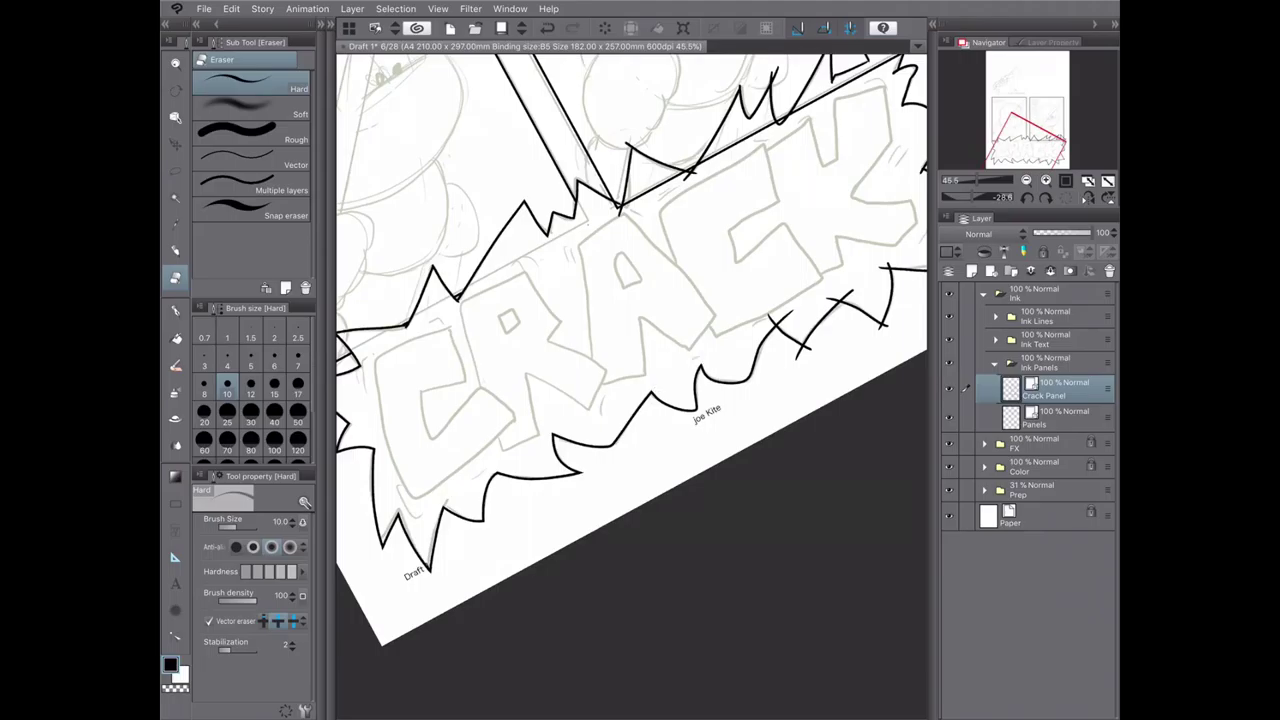
{"action": "scroll", "coordinate": [632, 360], "scroll_direction": "right", "scroll_amount": 3}
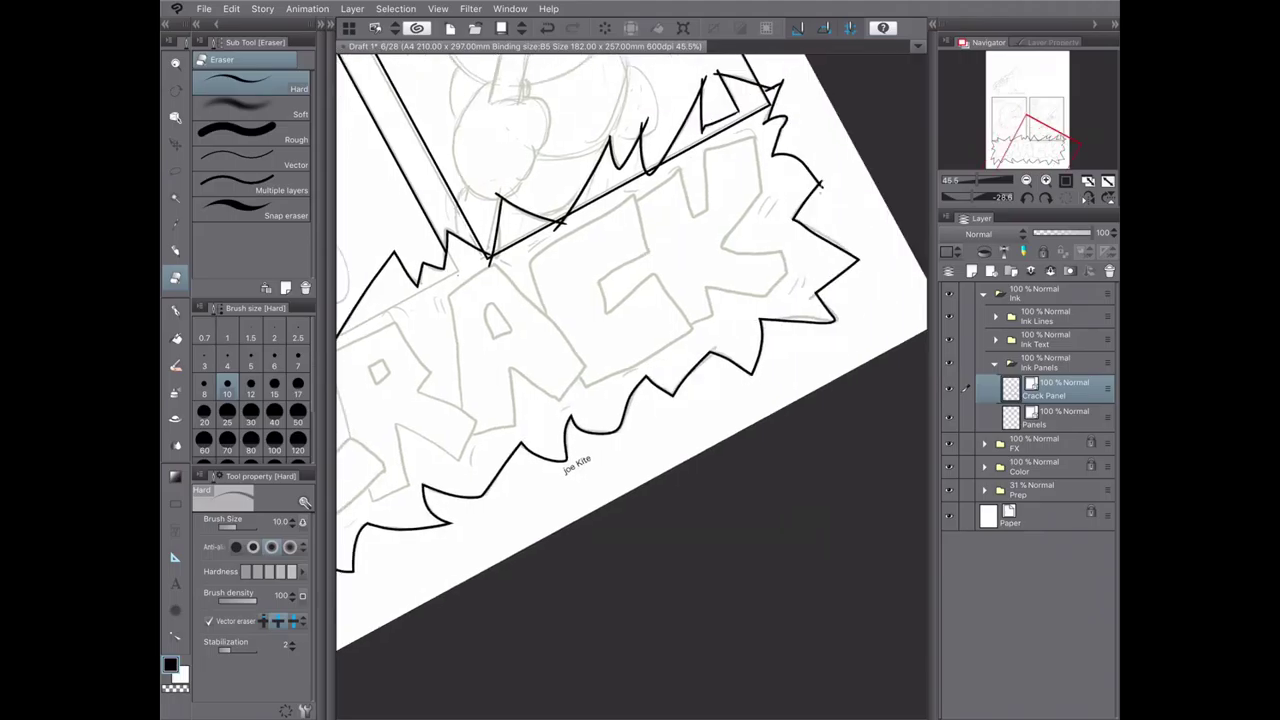
{"action": "scroll", "coordinate": [820, 184], "scroll_direction": "up", "scroll_amount": 5}
{"action": "left_click", "coordinate": [690, 321]}
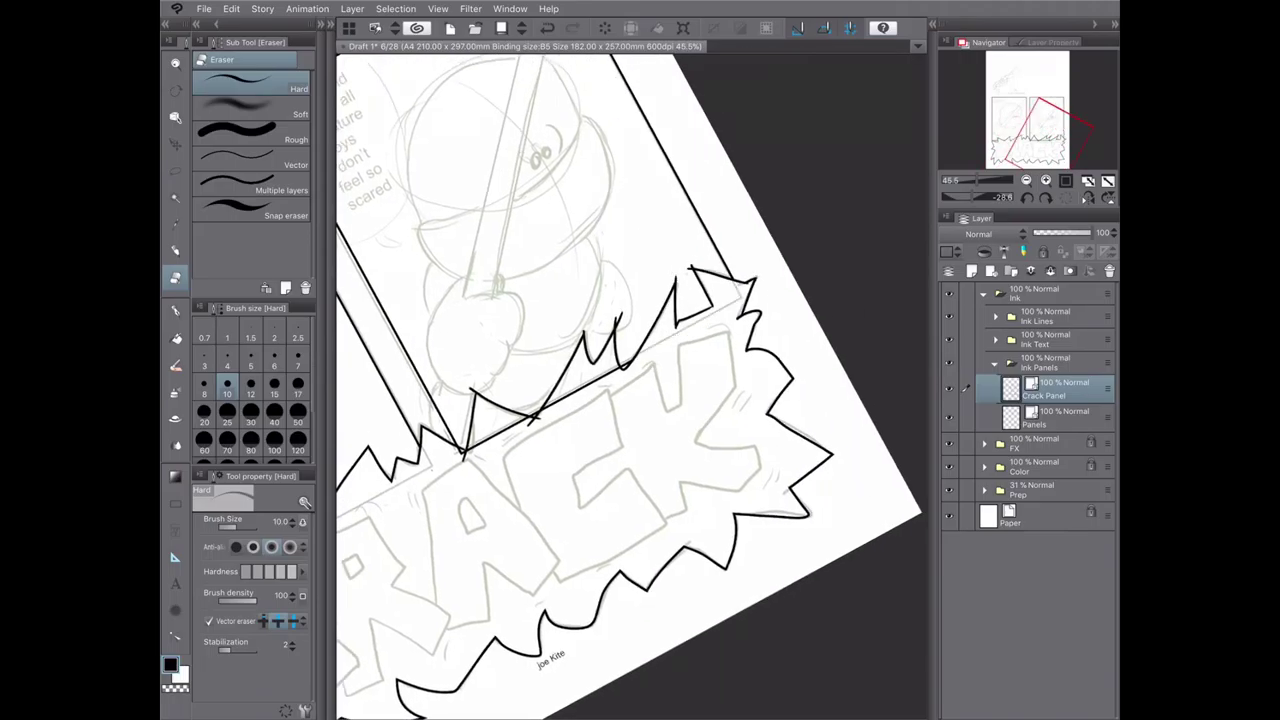
{"action": "left_click", "coordinate": [495, 436]}
{"action": "left_click", "coordinate": [580, 389]}
{"action": "scroll", "coordinate": [630, 385], "scroll_direction": "down", "scroll_amount": 3}
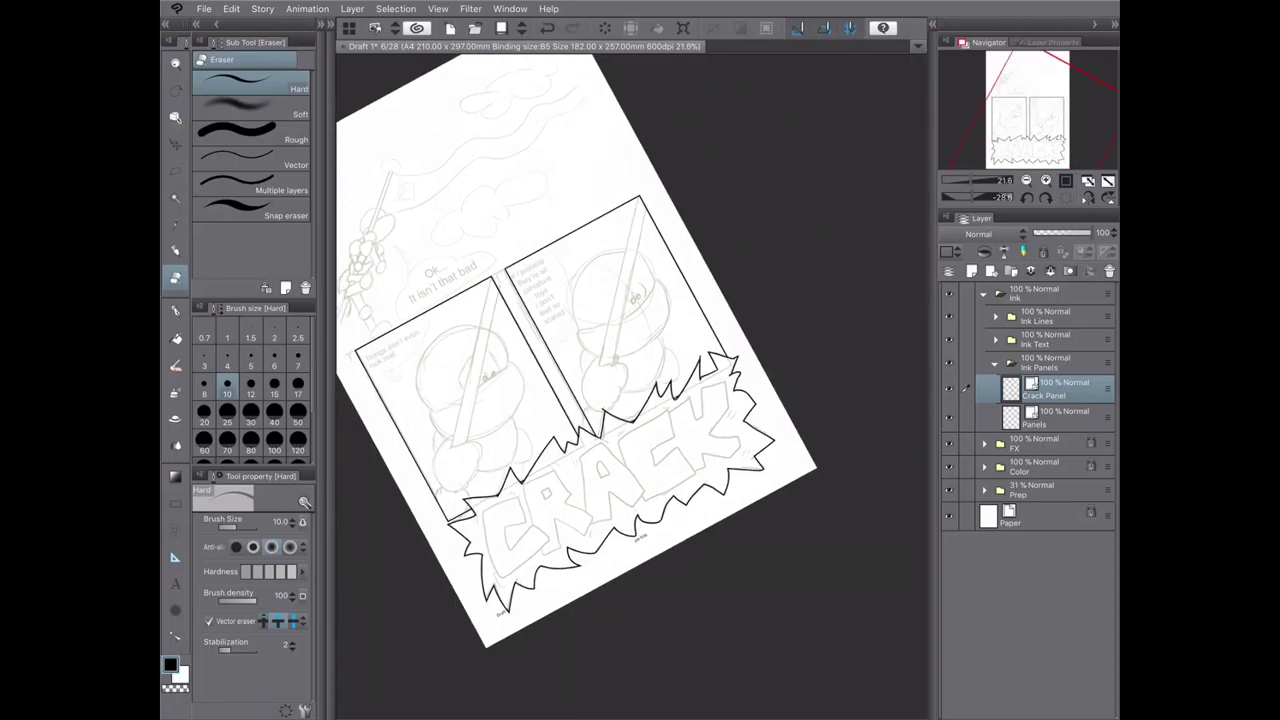
- Add a vector layer above Text in the Ink Text folder and name it "Crack Text"
{"action": "left_click", "coordinate": [995, 364]}
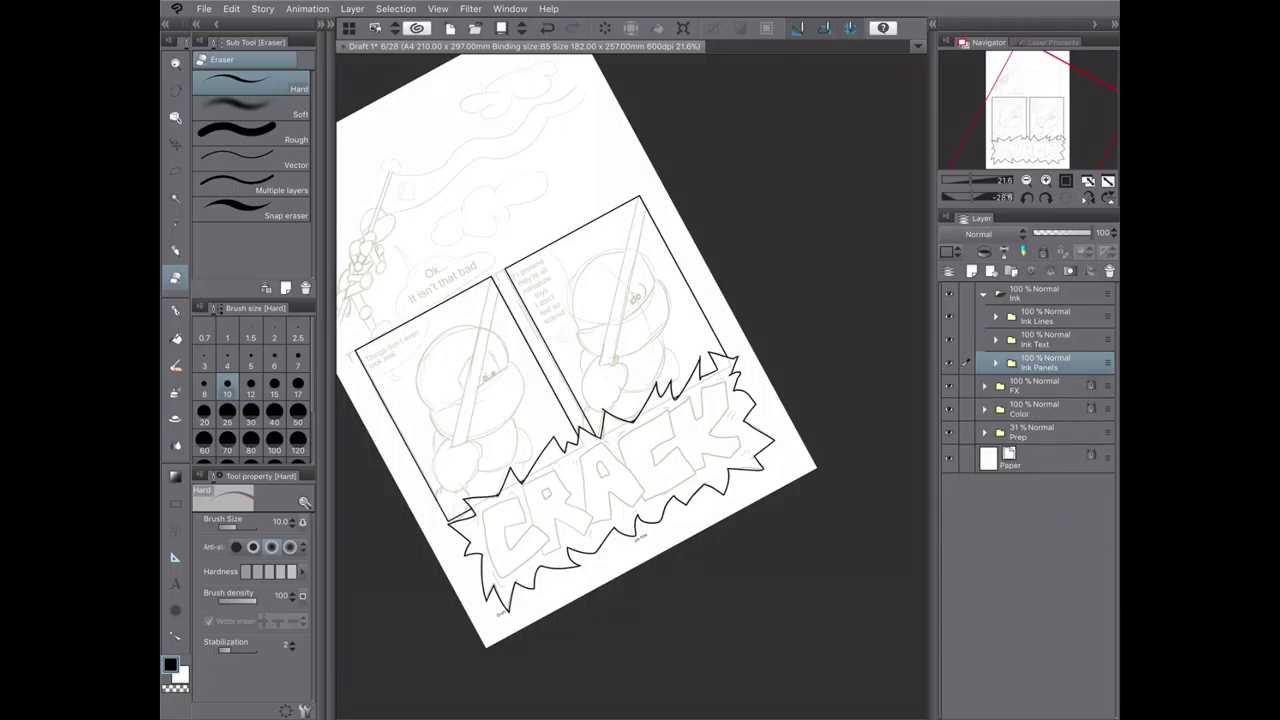
{"action": "left_click", "coordinate": [996, 340]}
{"action": "left_click", "coordinate": [1050, 365]}
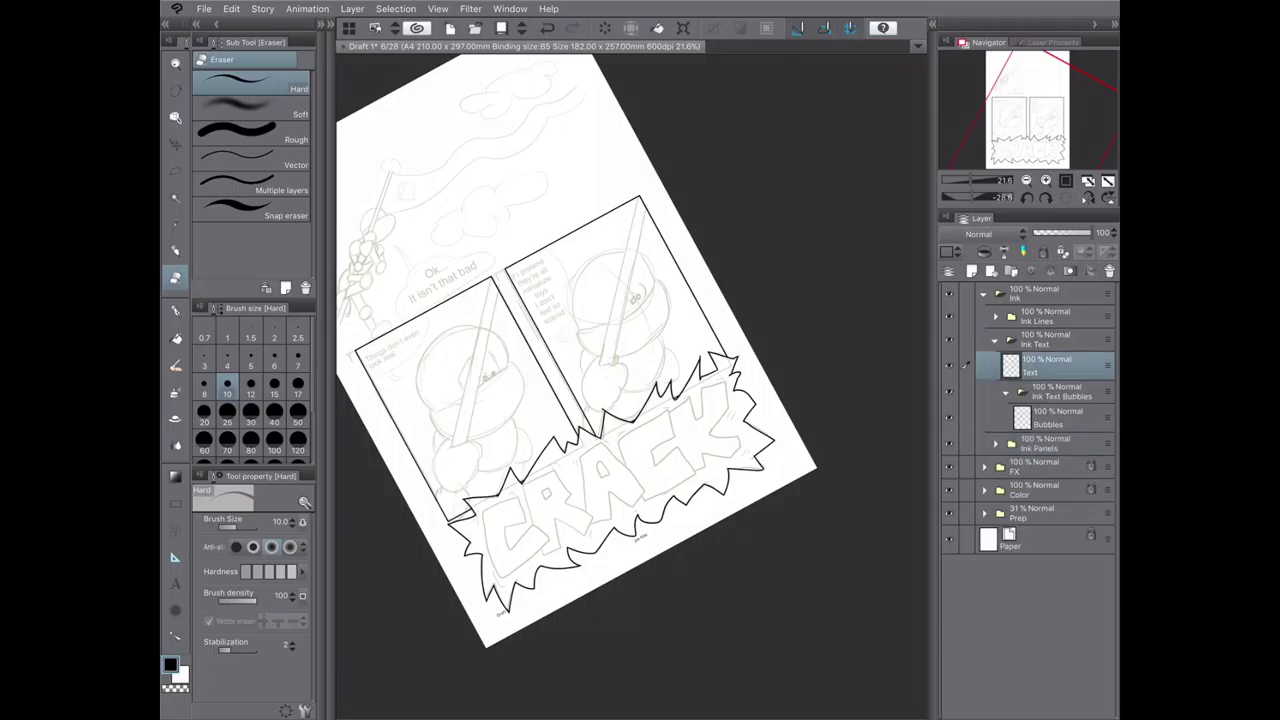
{"action": "double_click", "coordinate": [1045, 365]}
{"action": "type", "text": "Crack"}
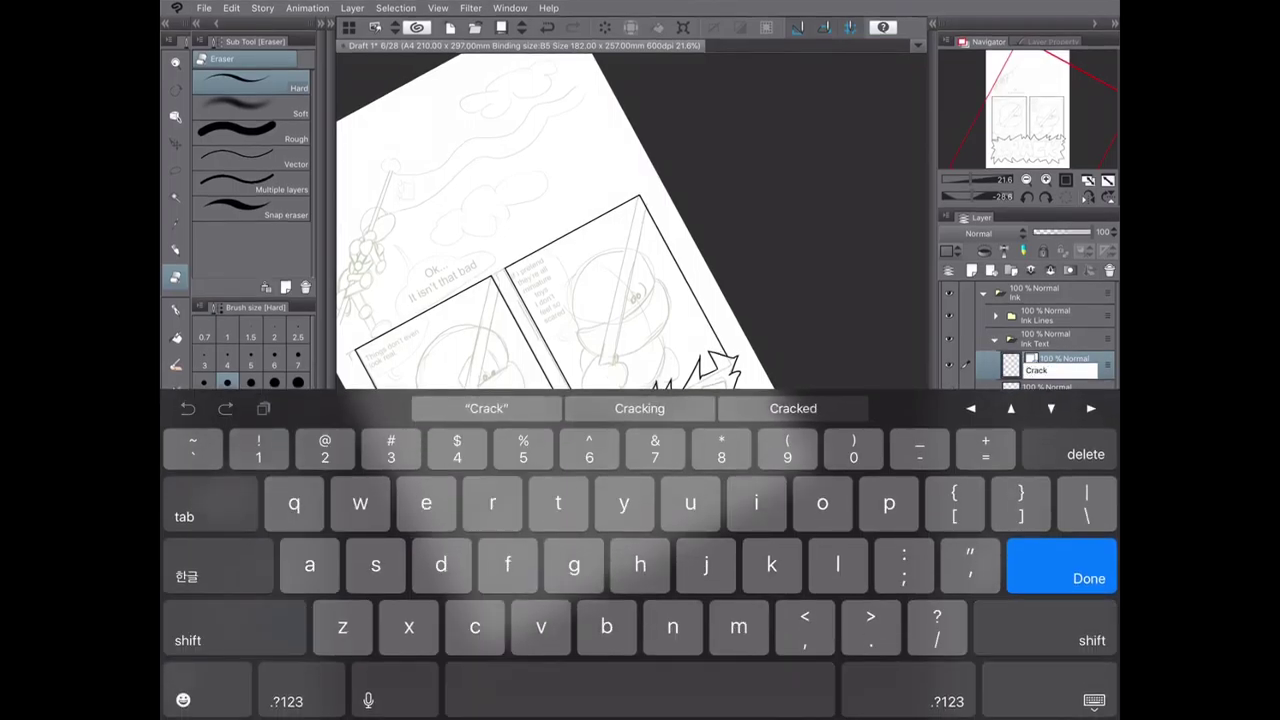
{"action": "type", "text": " Text"}
{"action": "key", "text": "Return"}
- Ink the outlines of the first C and the R of CRACK with the G-pen at size 15
{"action": "key", "text": "p"}
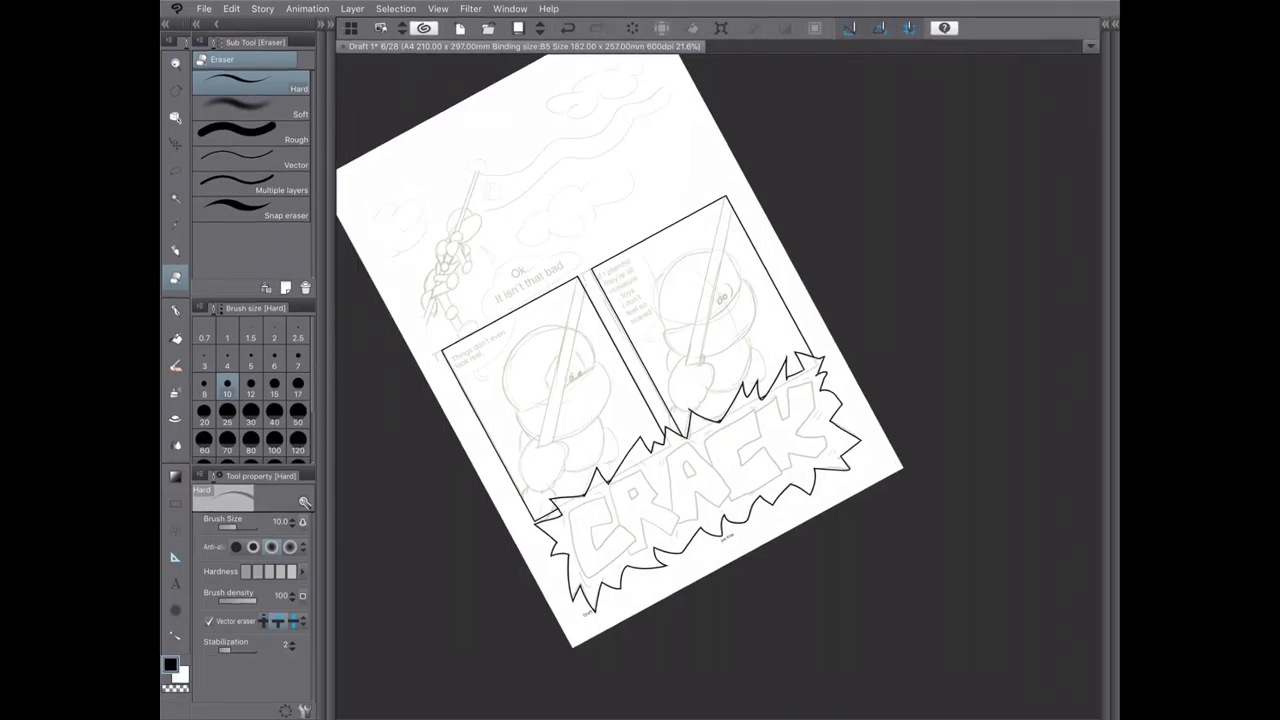
{"action": "scroll", "coordinate": [620, 350], "scroll_direction": "up", "scroll_amount": 5}
{"action": "left_click_drag", "start_coordinate": [620, 286], "coordinate": [614, 344]}
{"action": "key", "text": "ctrl+z"}
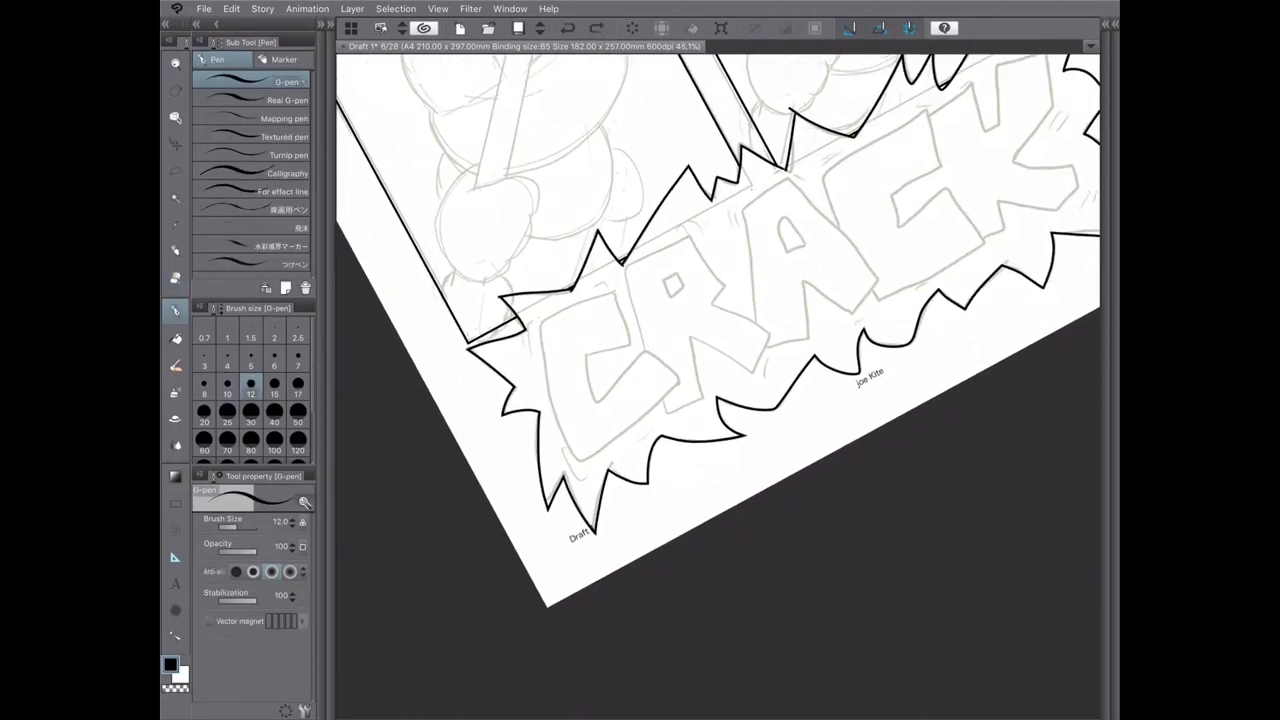
{"action": "left_click", "coordinate": [274, 383]}
{"action": "mouse_move", "coordinate": [617, 292]}
{"action": "left_mouse_down"}
{"action": "mouse_move", "coordinate": [556, 424]}
{"action": "mouse_move", "coordinate": [676, 378]}
{"action": "mouse_move", "coordinate": [600, 330]}
{"action": "mouse_move", "coordinate": [615, 290]}
{"action": "left_mouse_up"}
{"action": "mouse_move", "coordinate": [648, 356]}
{"action": "left_mouse_down"}
{"action": "mouse_move", "coordinate": [671, 240]}
{"action": "mouse_move", "coordinate": [724, 306]}
{"action": "left_mouse_up"}
{"action": "left_click_drag", "start_coordinate": [662, 410], "coordinate": [704, 384]}
{"action": "mouse_move", "coordinate": [686, 386]}
{"action": "left_mouse_down"}
{"action": "mouse_move", "coordinate": [698, 338]}
{"action": "mouse_move", "coordinate": [708, 293]}
{"action": "mouse_move", "coordinate": [763, 368]}
{"action": "mouse_move", "coordinate": [700, 330]}
{"action": "left_mouse_up"}
{"action": "left_click_drag", "start_coordinate": [662, 296], "coordinate": [678, 278]}
- Ink the outline and inner counter of the letter A in CRACK
{"action": "scroll", "coordinate": [718, 387], "scroll_direction": "up", "scroll_amount": 2}
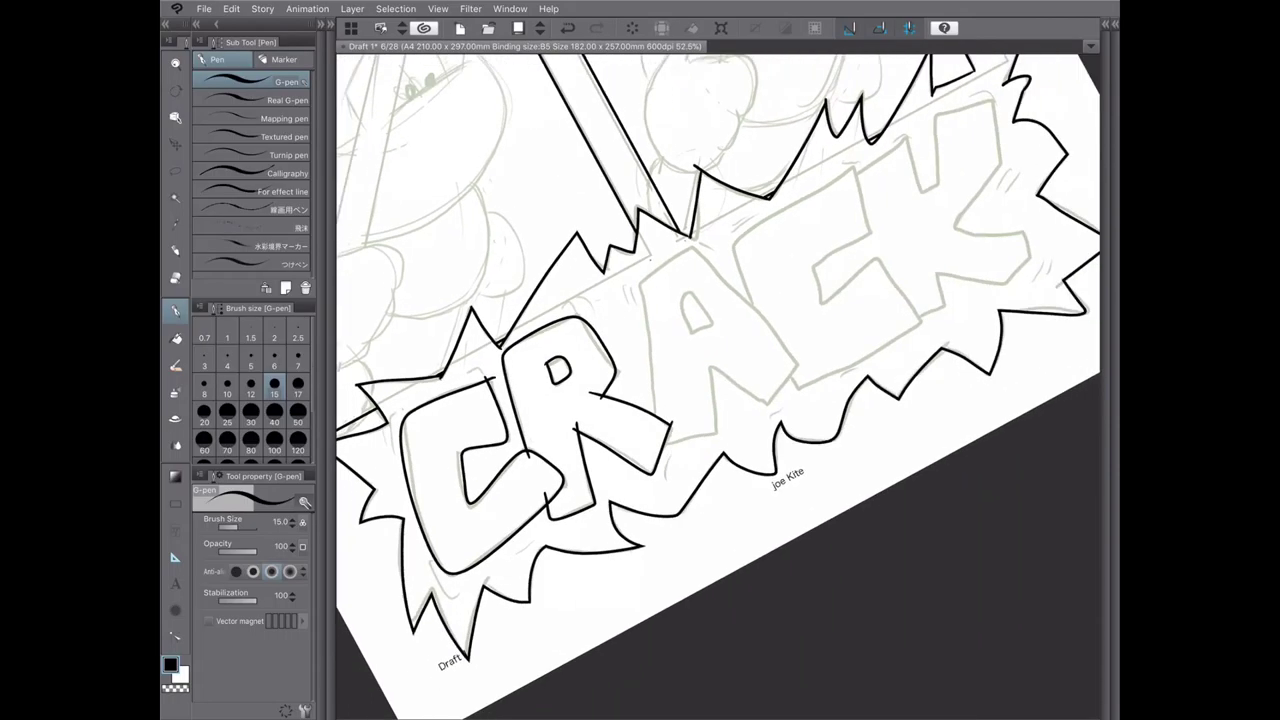
{"action": "left_click_drag", "start_coordinate": [648, 400], "coordinate": [660, 256]}
{"action": "left_click_drag", "start_coordinate": [662, 244], "coordinate": [794, 366]}
{"action": "key", "text": "ctrl+z"}
{"action": "key", "text": "ctrl+z"}
{"action": "mouse_move", "coordinate": [648, 426]}
{"action": "left_mouse_down"}
{"action": "mouse_move", "coordinate": [668, 254]}
{"action": "mouse_move", "coordinate": [796, 366]}
{"action": "mouse_move", "coordinate": [712, 430]}
{"action": "left_mouse_up"}
{"action": "left_click_drag", "start_coordinate": [706, 436], "coordinate": [706, 354]}
{"action": "left_click_drag", "start_coordinate": [700, 402], "coordinate": [766, 360]}
{"action": "left_click_drag", "start_coordinate": [766, 398], "coordinate": [794, 352]}
{"action": "mouse_move", "coordinate": [684, 330]}
{"action": "left_mouse_down"}
{"action": "mouse_move", "coordinate": [712, 288]}
{"action": "mouse_move", "coordinate": [676, 290]}
{"action": "left_mouse_up"}
- Ink the outlines of the second C and the K to complete the CRACK lettering
{"action": "left_click_drag", "start_coordinate": [720, 300], "coordinate": [615, 455]}
{"action": "mouse_move", "coordinate": [660, 410]}
{"action": "left_mouse_down"}
{"action": "mouse_move", "coordinate": [632, 474]}
{"action": "mouse_move", "coordinate": [770, 378]}
{"action": "mouse_move", "coordinate": [712, 450]}
{"action": "mouse_move", "coordinate": [720, 528]}
{"action": "mouse_move", "coordinate": [688, 532]}
{"action": "left_mouse_up"}
{"action": "mouse_move", "coordinate": [746, 322]}
{"action": "left_mouse_down"}
{"action": "mouse_move", "coordinate": [880, 246]}
{"action": "mouse_move", "coordinate": [918, 392]}
{"action": "mouse_move", "coordinate": [830, 414]}
{"action": "mouse_move", "coordinate": [792, 490]}
{"action": "mouse_move", "coordinate": [768, 444]}
{"action": "left_mouse_up"}
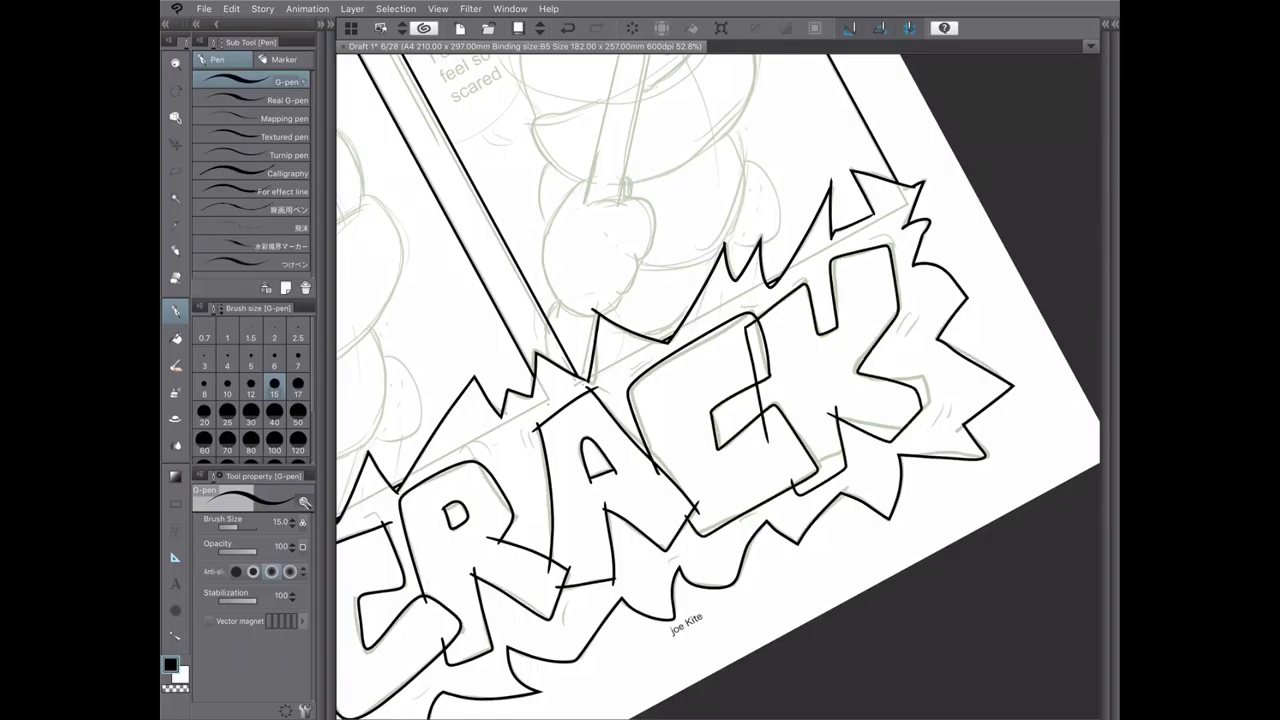
- Erase the overlapping and overshooting lines between the CRACK letters, and save the page
{"action": "key", "text": "e"}
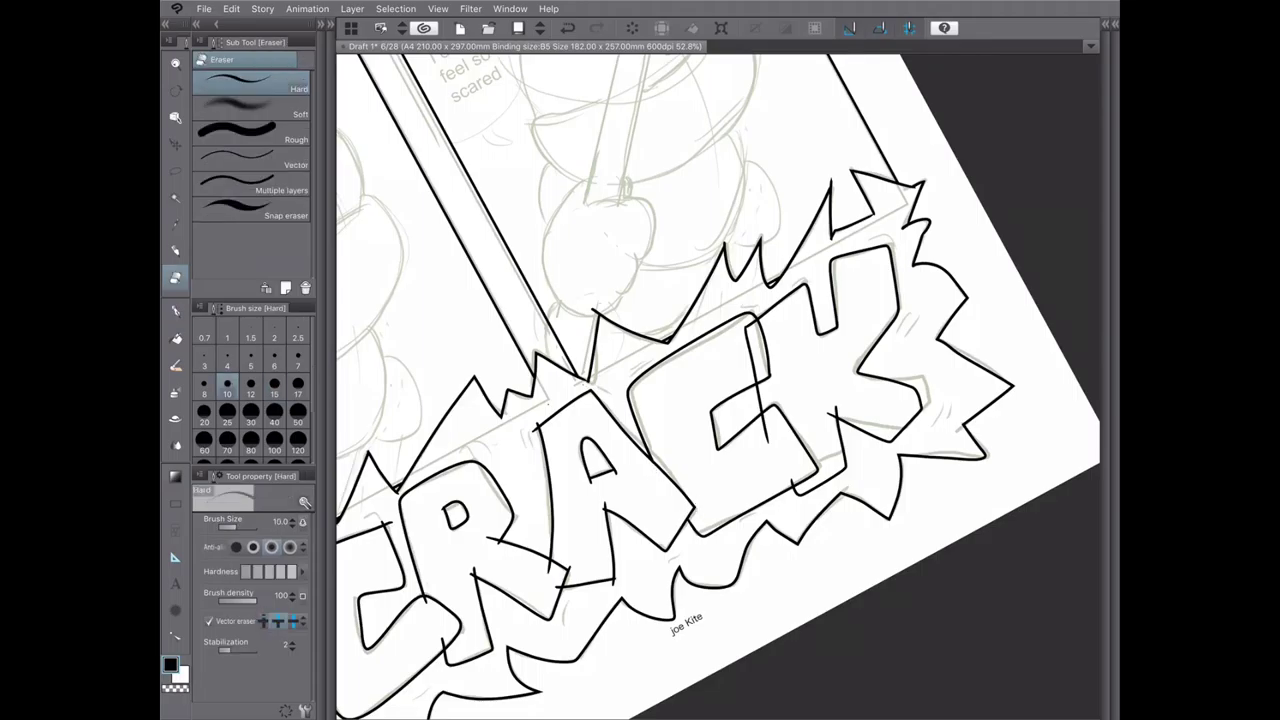
{"action": "left_click_drag", "start_coordinate": [584, 440], "coordinate": [614, 480]}
{"action": "key", "text": "ctrl+z"}
{"action": "left_click_drag", "start_coordinate": [766, 444], "coordinate": [750, 326]}
{"action": "left_click_drag", "start_coordinate": [718, 387], "coordinate": [829, 309]}
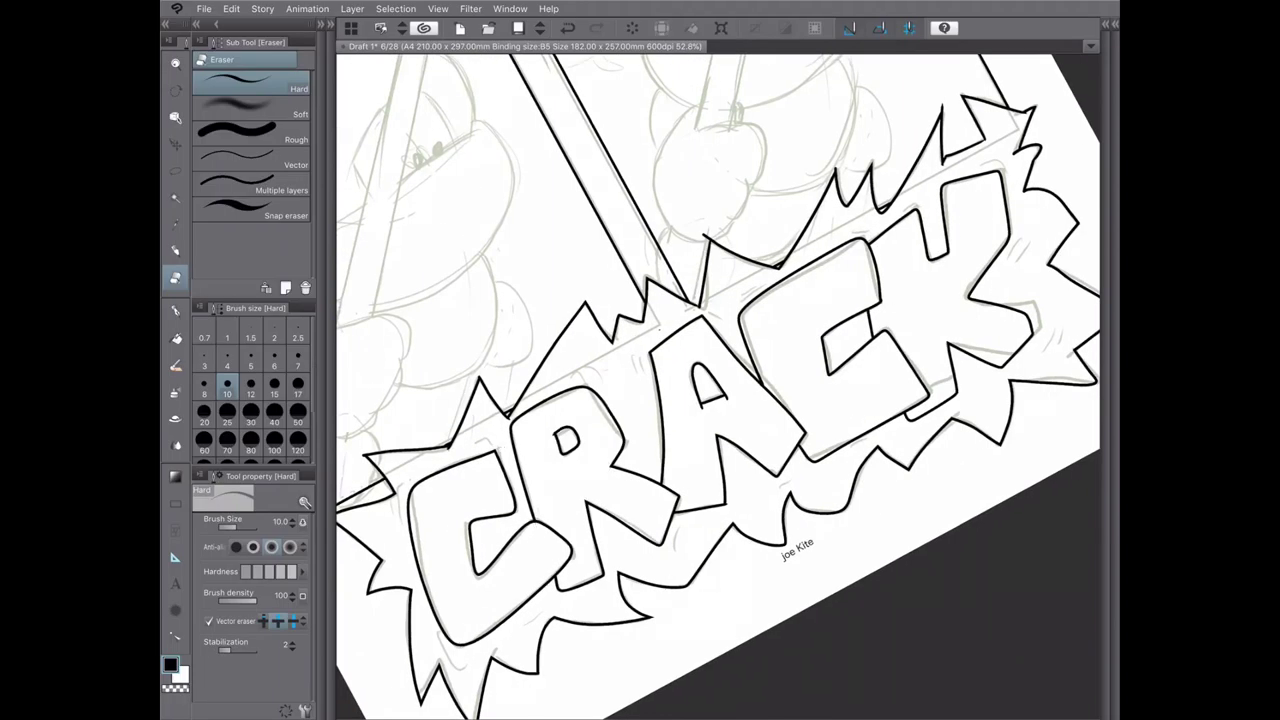
{"action": "left_click", "coordinate": [266, 621]}
{"action": "left_click", "coordinate": [284, 621]}
{"action": "key", "text": "ctrl+minus"}
{"action": "key", "text": "ctrl+s"}
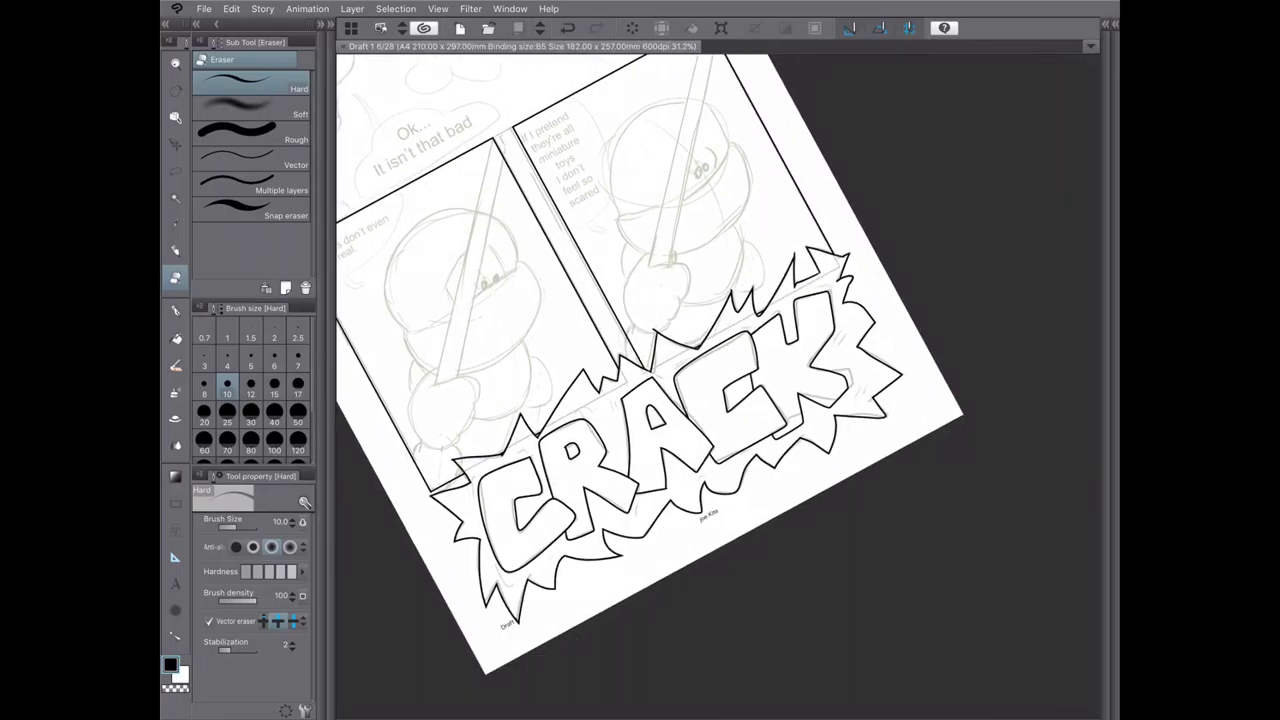
- On the Lines 01 layer, ink the top-panel character's upper hand and the pole's two long edges as straight lines of size 8
{"action": "scroll", "coordinate": [528, 537], "scroll_direction": "up", "scroll_amount": 2}
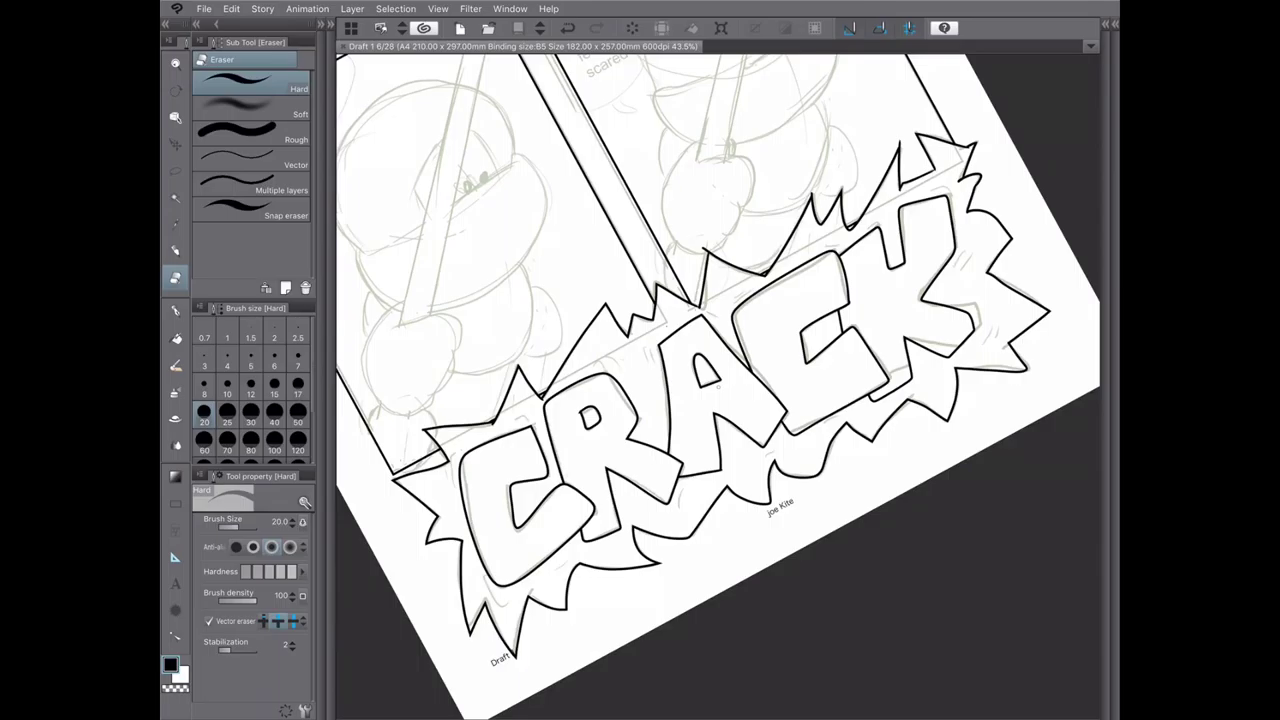
{"action": "key", "text": "p"}
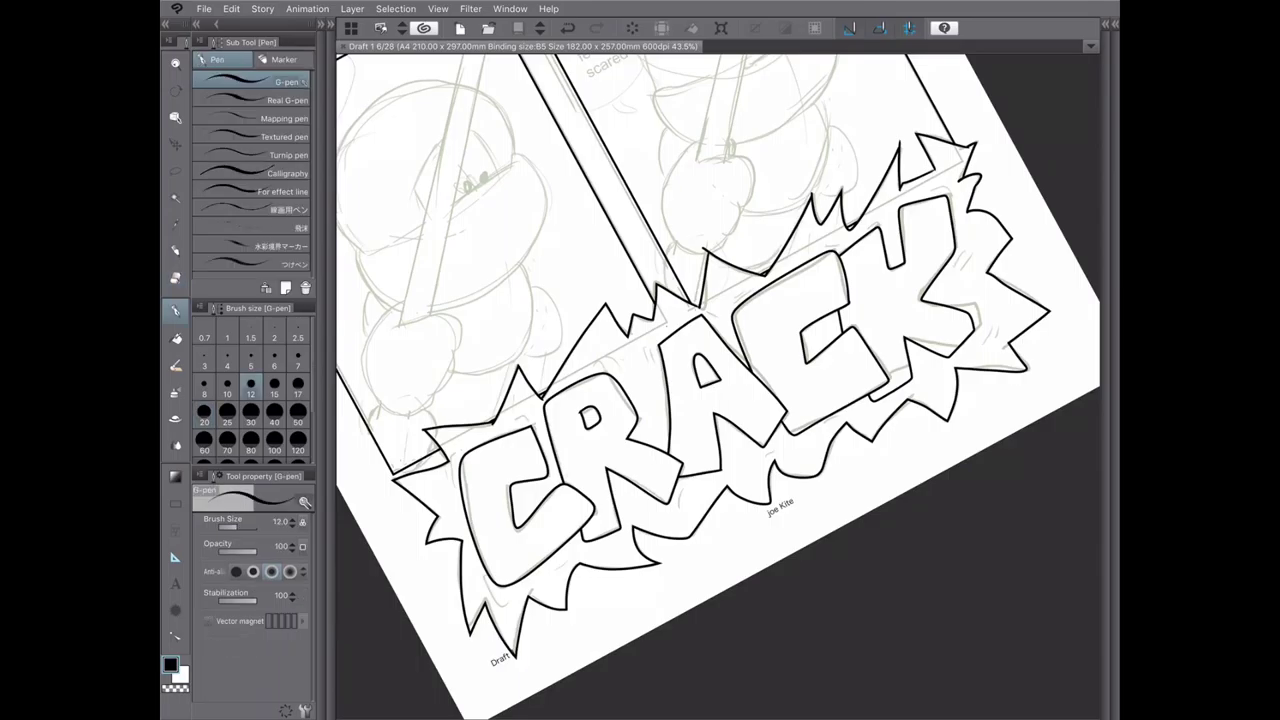
{"action": "key", "text": "ctrl+minus"}
{"action": "key", "text": "ctrl+minus"}
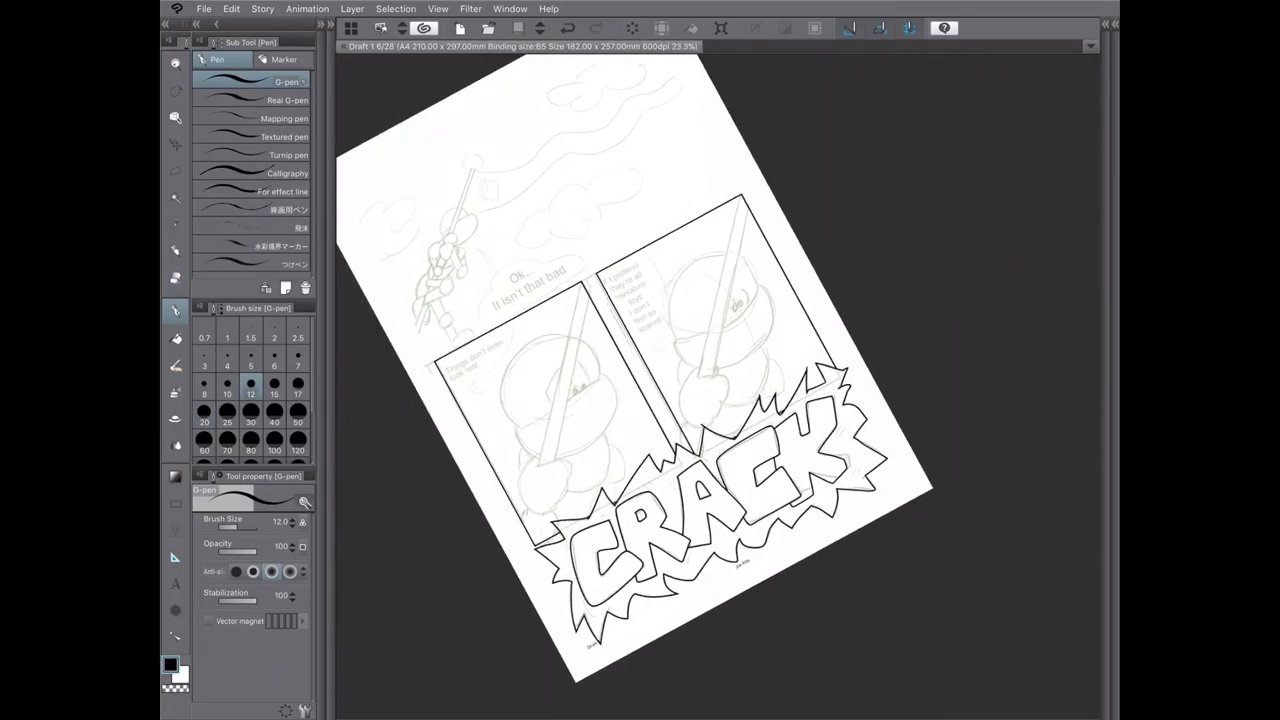
{"action": "key", "text": "ctrl+plus"}
{"action": "key", "text": "ctrl+plus"}
{"action": "key", "text": "ctrl+plus"}
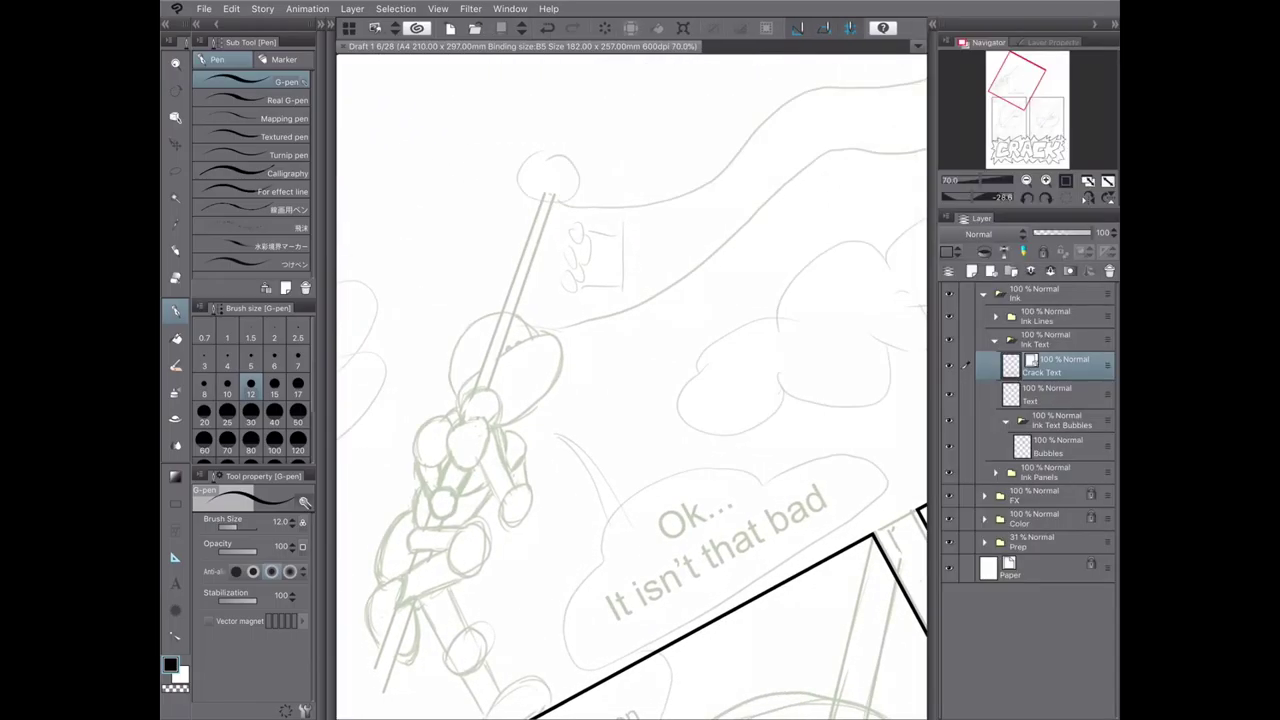
{"action": "left_click", "coordinate": [1060, 428]}
{"action": "scroll", "coordinate": [630, 387], "scroll_direction": "down", "scroll_amount": 2}
{"action": "mouse_move", "coordinate": [504, 349]}
{"action": "left_mouse_down"}
{"action": "mouse_move", "coordinate": [490, 311]}
{"action": "mouse_move", "coordinate": [464, 346]}
{"action": "left_mouse_up"}
{"action": "key", "text": "u"}
{"action": "mouse_move", "coordinate": [370, 612]}
{"action": "left_mouse_down"}
{"action": "mouse_move", "coordinate": [550, 113]}
{"action": "mouse_move", "coordinate": [402, 560]}
{"action": "mouse_move", "coordinate": [556, 117]}
{"action": "left_mouse_up"}
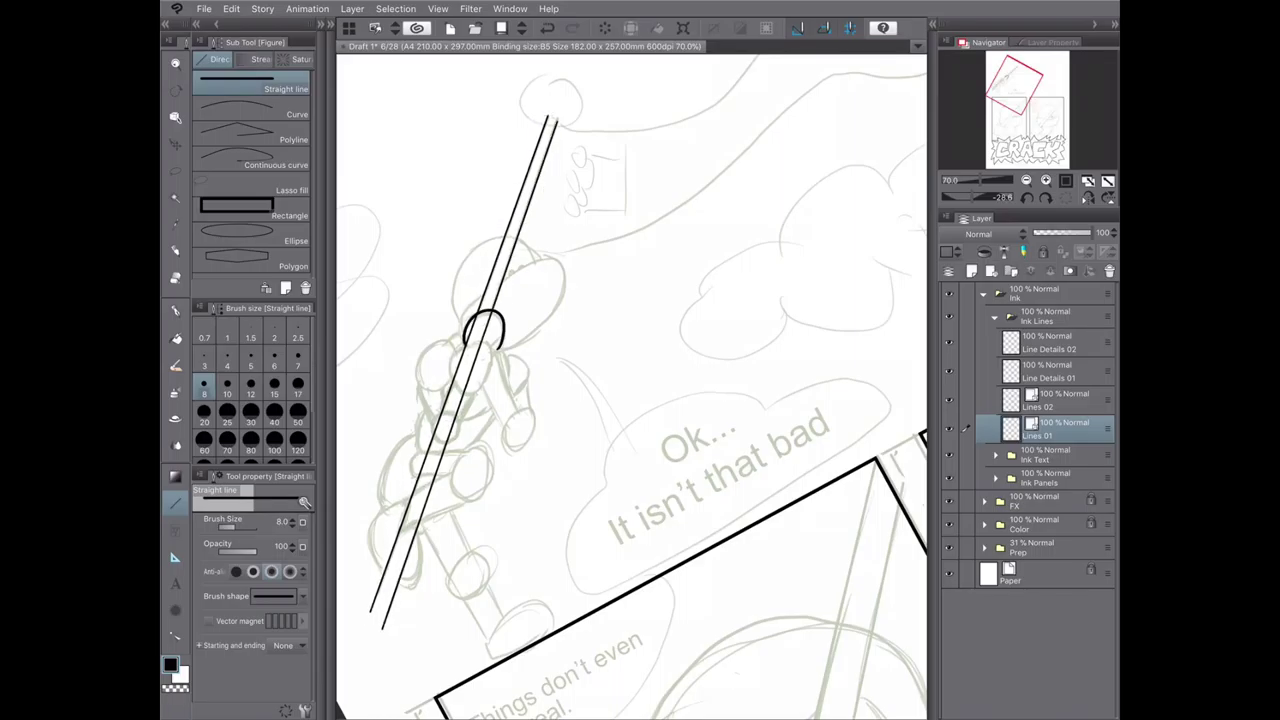
- Ink the top-panel character's face mask, both hands and the hanging arm with the G-pen at size 12
{"action": "key", "text": "p"}
{"action": "mouse_move", "coordinate": [488, 346]}
{"action": "left_mouse_down"}
{"action": "mouse_move", "coordinate": [462, 352]}
{"action": "mouse_move", "coordinate": [502, 420]}
{"action": "left_mouse_up"}
{"action": "key", "text": "ctrl+z"}
{"action": "mouse_move", "coordinate": [470, 335]}
{"action": "left_mouse_down"}
{"action": "mouse_move", "coordinate": [562, 300]}
{"action": "mouse_move", "coordinate": [500, 350]}
{"action": "mouse_move", "coordinate": [534, 432]}
{"action": "left_mouse_up"}
{"action": "mouse_move", "coordinate": [514, 386]}
{"action": "left_mouse_down"}
{"action": "mouse_move", "coordinate": [502, 378]}
{"action": "mouse_move", "coordinate": [504, 430]}
{"action": "mouse_move", "coordinate": [458, 426]}
{"action": "left_mouse_up"}
{"action": "key", "text": "ctrl+z"}
{"action": "mouse_move", "coordinate": [448, 412]}
{"action": "left_mouse_down"}
{"action": "mouse_move", "coordinate": [460, 428]}
{"action": "mouse_move", "coordinate": [450, 416]}
{"action": "left_mouse_up"}
{"action": "left_click_drag", "start_coordinate": [456, 340], "coordinate": [420, 382]}
{"action": "key", "text": "ctrl+z"}
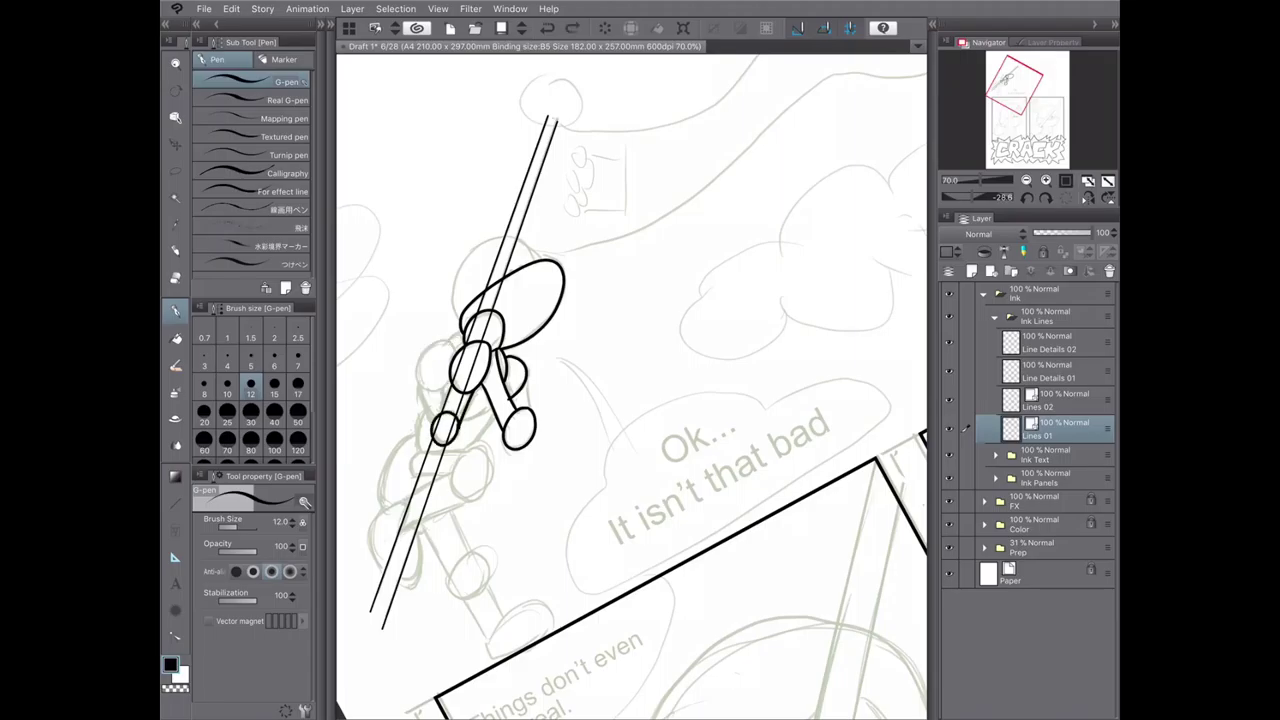
- Ink the top-panel character's near shoulder and the arm and torso lines below it
{"action": "mouse_move", "coordinate": [456, 340]}
{"action": "left_mouse_down"}
{"action": "mouse_move", "coordinate": [416, 382]}
{"action": "mouse_move", "coordinate": [452, 392]}
{"action": "left_mouse_up"}
{"action": "left_click_drag", "start_coordinate": [462, 330], "coordinate": [452, 338]}
{"action": "key", "text": "ctrl+z"}
{"action": "mouse_move", "coordinate": [419, 390]}
{"action": "left_mouse_down"}
{"action": "mouse_move", "coordinate": [432, 424]}
{"action": "mouse_move", "coordinate": [417, 450]}
{"action": "mouse_move", "coordinate": [486, 456]}
{"action": "mouse_move", "coordinate": [458, 488]}
{"action": "mouse_move", "coordinate": [490, 408]}
{"action": "left_mouse_up"}
{"action": "key", "text": "ctrl+z"}
{"action": "key", "text": "ctrl+z"}
{"action": "key", "text": "ctrl+z"}
- Ink the top-panel character's hips, bent leg and dangling leg down to the foot
{"action": "mouse_move", "coordinate": [458, 473]}
{"action": "left_mouse_down"}
{"action": "mouse_move", "coordinate": [414, 478]}
{"action": "mouse_move", "coordinate": [402, 500]}
{"action": "mouse_move", "coordinate": [466, 503]}
{"action": "mouse_move", "coordinate": [375, 517]}
{"action": "mouse_move", "coordinate": [408, 582]}
{"action": "mouse_move", "coordinate": [420, 530]}
{"action": "left_mouse_up"}
{"action": "key", "text": "ctrl+z"}
{"action": "key", "text": "ctrl+z"}
{"action": "left_click_drag", "start_coordinate": [412, 436], "coordinate": [384, 508]}
{"action": "left_click_drag", "start_coordinate": [474, 550], "coordinate": [463, 556]}
{"action": "key", "text": "ctrl+z"}
{"action": "left_click_drag", "start_coordinate": [450, 506], "coordinate": [508, 632]}
{"action": "key", "text": "ctrl+z"}
{"action": "mouse_move", "coordinate": [420, 524]}
{"action": "left_mouse_down"}
{"action": "mouse_move", "coordinate": [488, 645]}
{"action": "mouse_move", "coordinate": [494, 636]}
{"action": "left_mouse_up"}
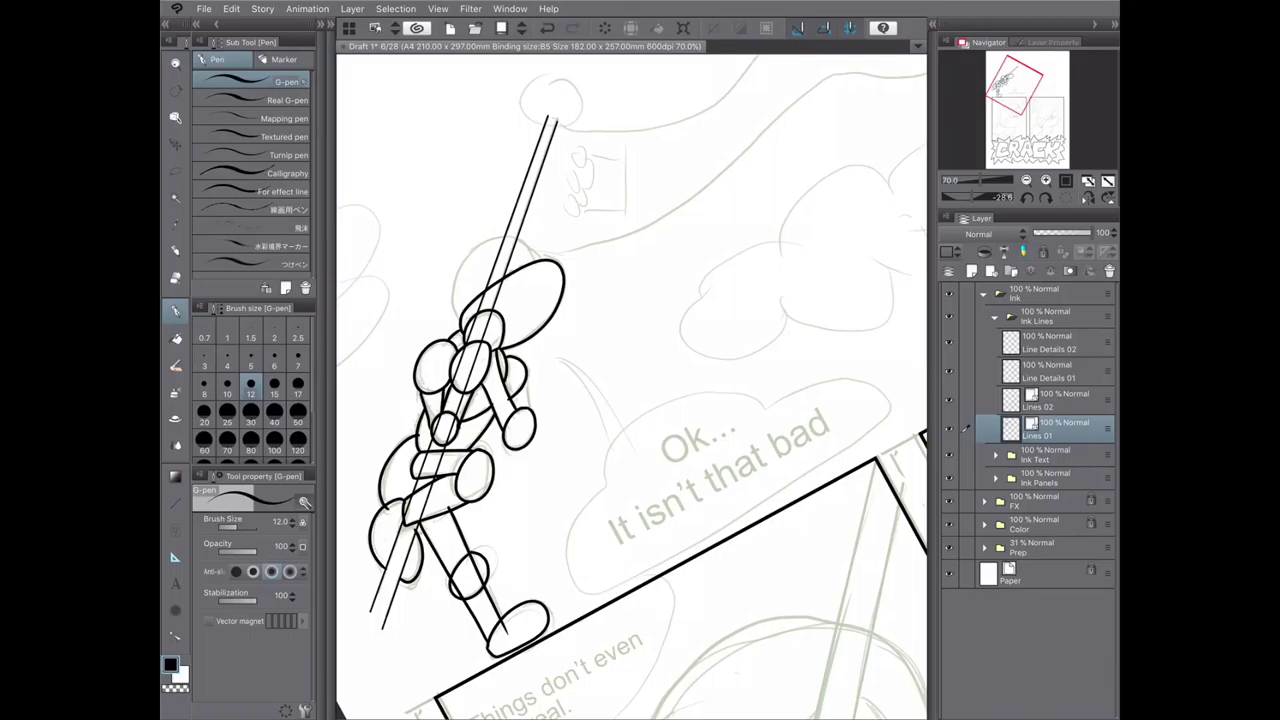
- Ink the top-panel character's rounded head above the mask and the small eyes with the G-pen
{"action": "left_click_drag", "start_coordinate": [532, 247], "coordinate": [456, 318]}
{"action": "key", "text": "ctrl+z"}
{"action": "left_click_drag", "start_coordinate": [519, 267], "coordinate": [531, 264]}
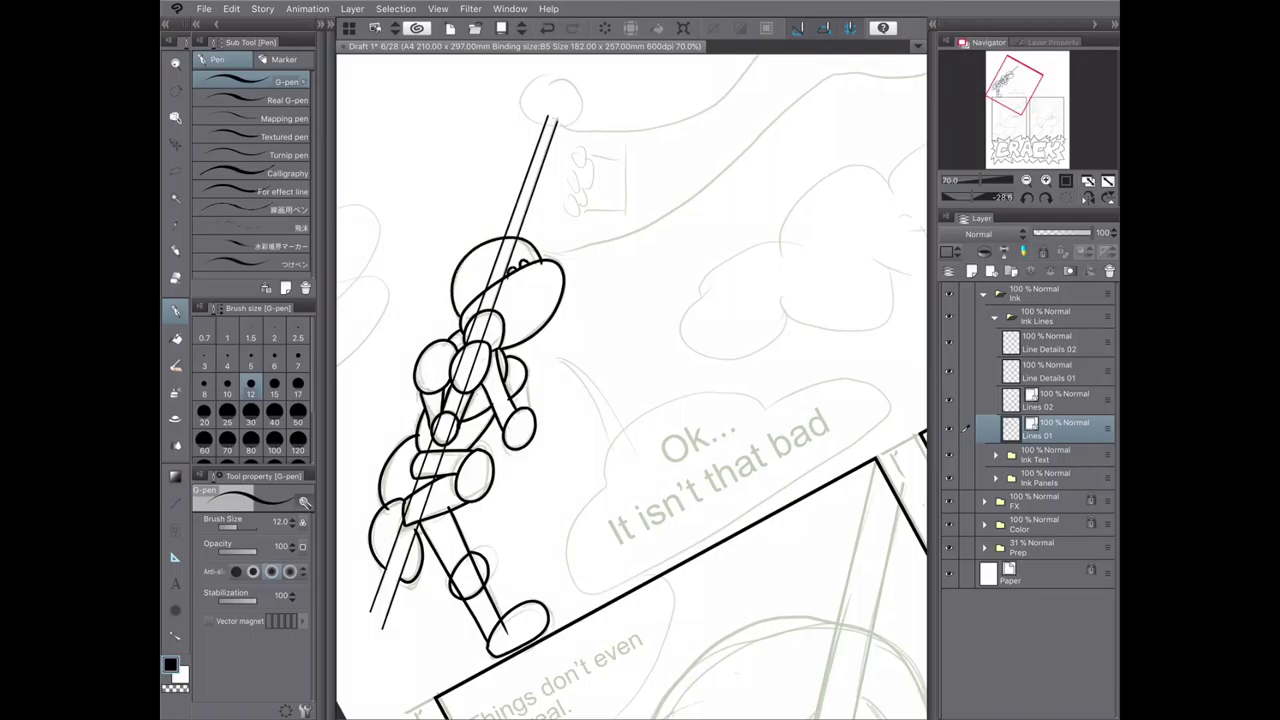
- Vector-erase the pole lines crossing the top-panel character's hands and body, plus the overlapping lines at the knee and hip
{"action": "key", "text": "e"}
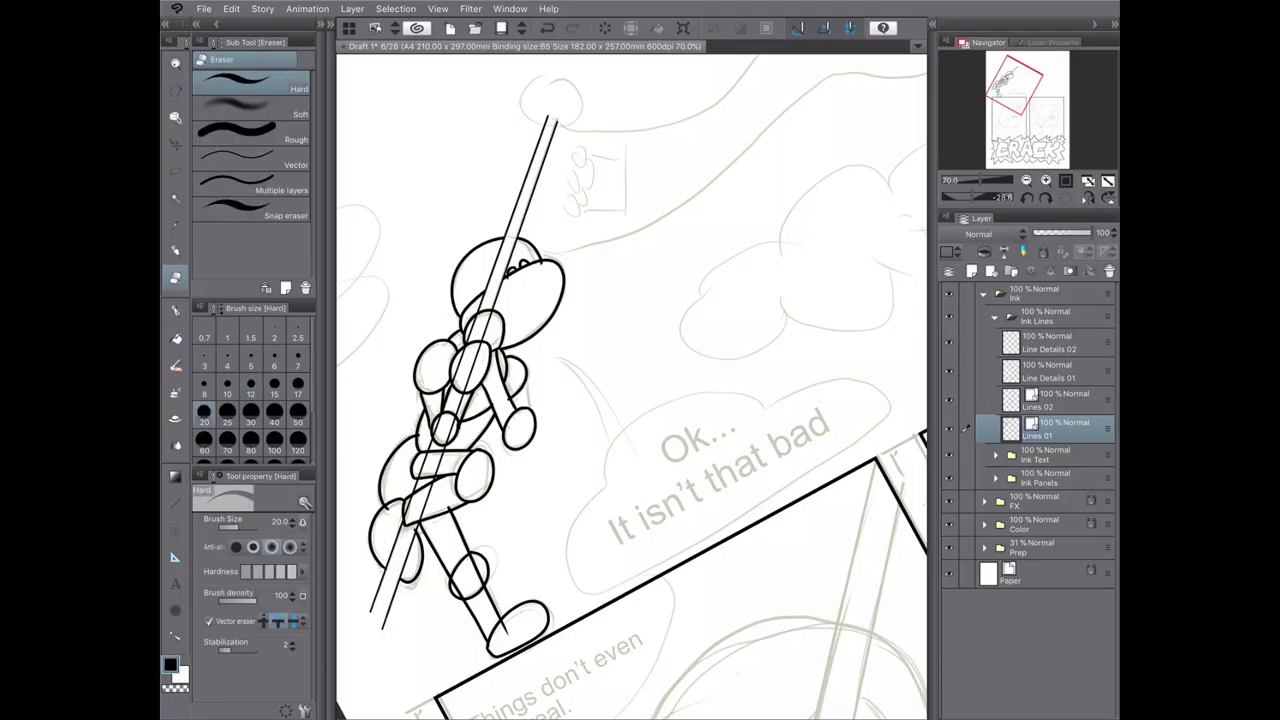
{"action": "left_click_drag", "start_coordinate": [490, 312], "coordinate": [418, 512]}
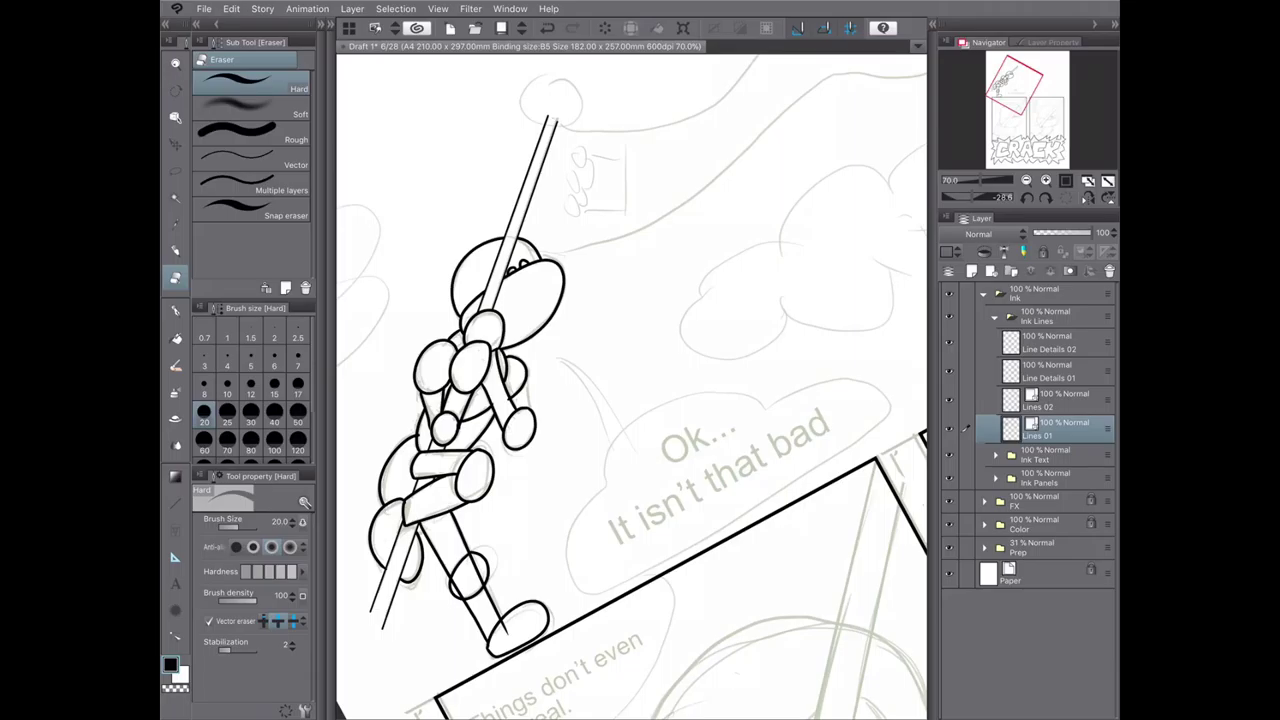
{"action": "left_click_drag", "start_coordinate": [478, 554], "coordinate": [455, 596]}
{"action": "left_click_drag", "start_coordinate": [403, 501], "coordinate": [416, 525]}
- Ink the round ball at the tip of the top-panel pole with the G-pen
{"action": "key", "text": "p"}
{"action": "left_click_drag", "start_coordinate": [630, 380], "coordinate": [600, 420]}
{"action": "mouse_move", "coordinate": [516, 268]}
{"action": "left_mouse_down"}
{"action": "mouse_move", "coordinate": [530, 334]}
{"action": "mouse_move", "coordinate": [518, 268]}
{"action": "left_mouse_up"}
{"action": "key", "text": "ctrl+z"}
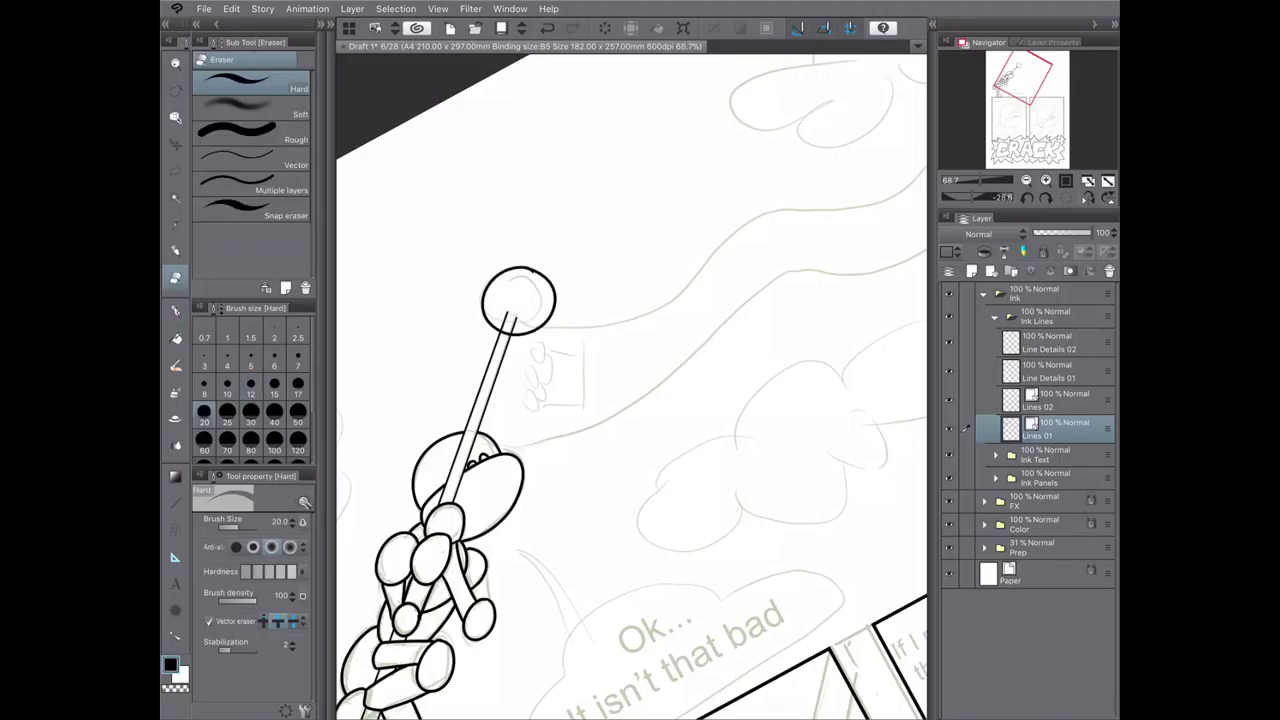
{"action": "scroll", "coordinate": [632, 387], "scroll_direction": "down", "scroll_amount": 2}
{"action": "scroll", "coordinate": [632, 387], "scroll_direction": "up", "scroll_amount": 3}
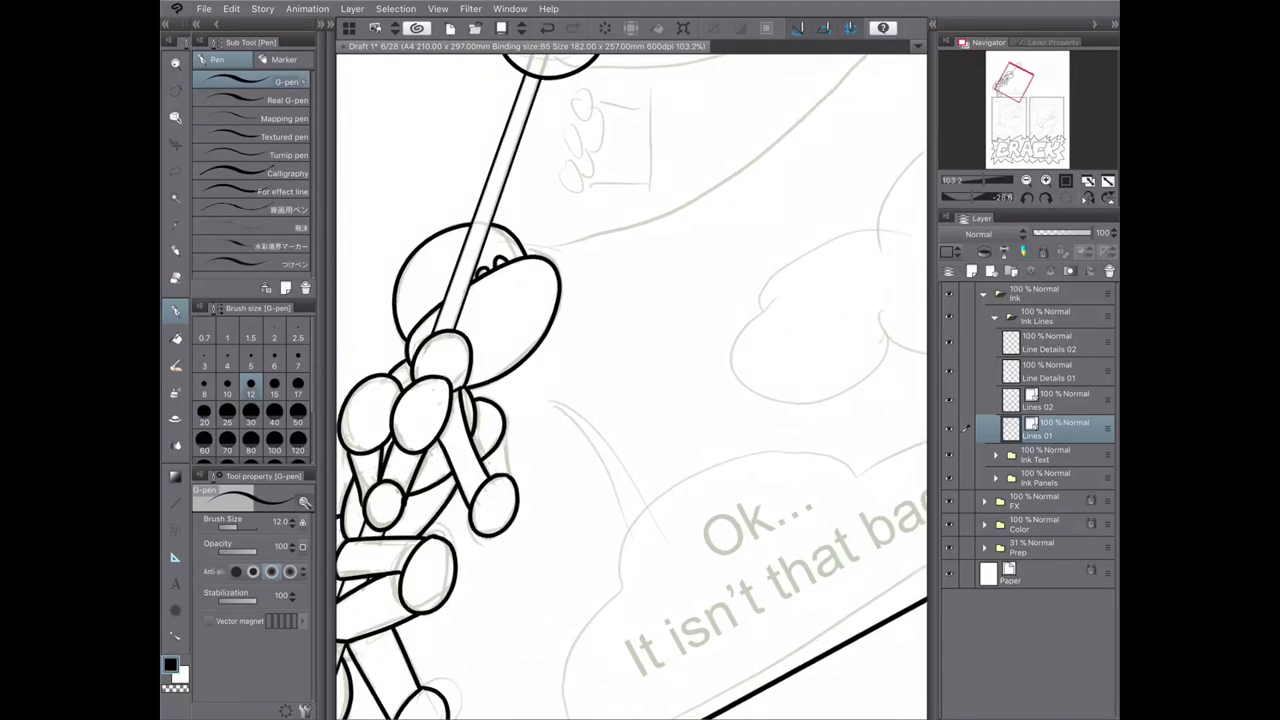
{"action": "scroll", "coordinate": [632, 387], "scroll_direction": "down", "scroll_amount": 1}
{"action": "key", "text": "e"}
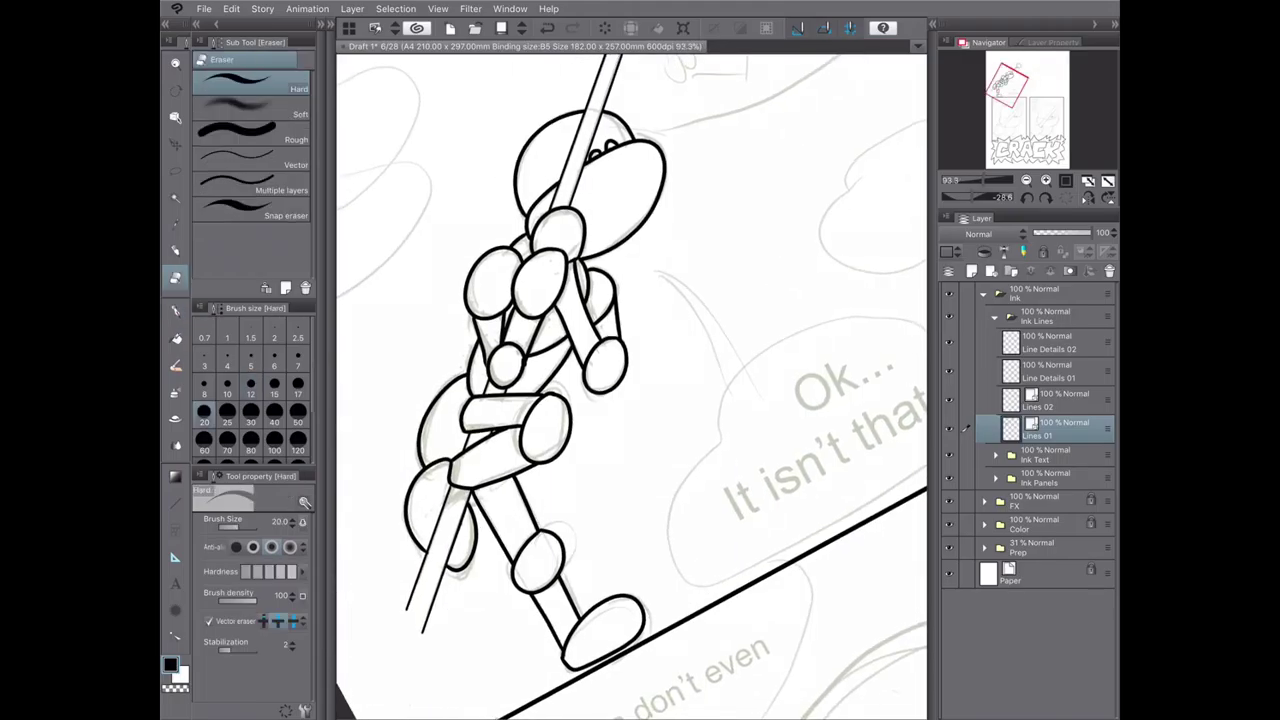
{"action": "scroll", "coordinate": [650, 370], "scroll_direction": "down", "scroll_amount": 5}
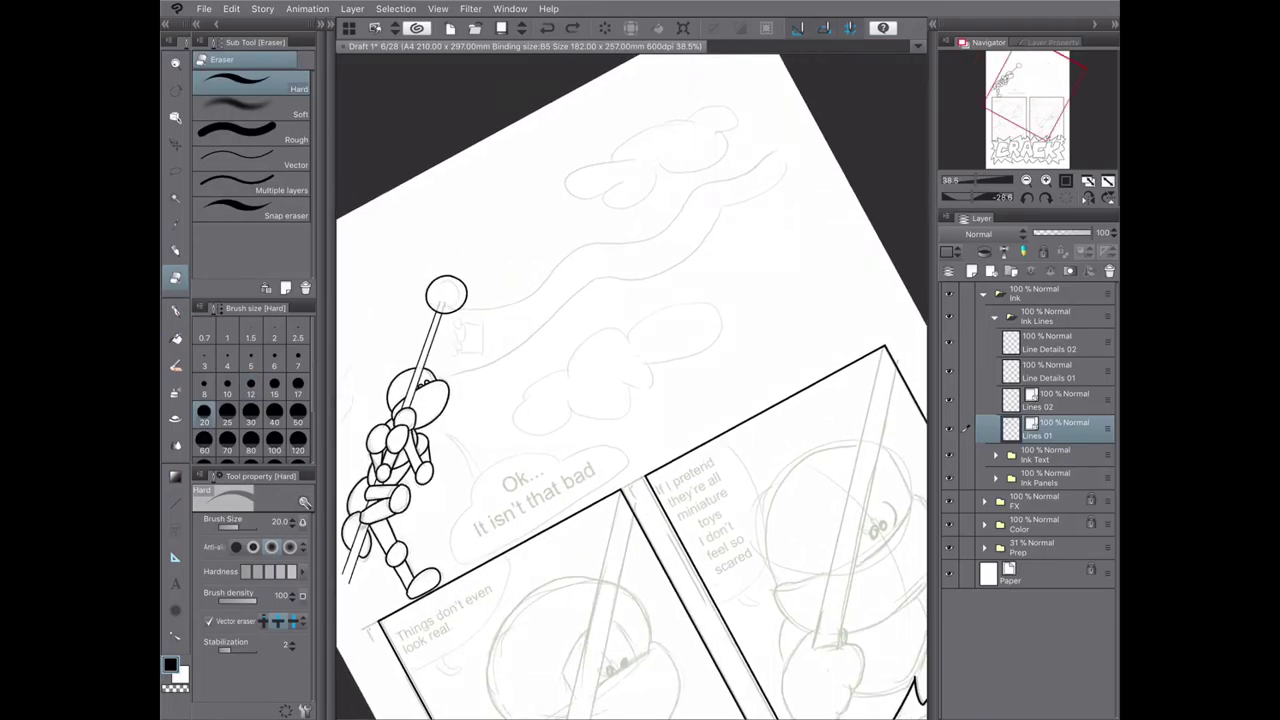
- Ink the long wavy banner streaming from the top-panel pole, tracing its upper and lower edges to the tapered end
{"action": "key", "text": "p"}
{"action": "mouse_move", "coordinate": [458, 310]}
{"action": "left_mouse_down"}
{"action": "mouse_move", "coordinate": [780, 148]}
{"action": "mouse_move", "coordinate": [612, 272]}
{"action": "mouse_move", "coordinate": [785, 140]}
{"action": "mouse_move", "coordinate": [756, 196]}
{"action": "mouse_move", "coordinate": [442, 396]}
{"action": "left_mouse_up"}
{"action": "key", "text": "ctrl+z"}
{"action": "key", "text": "ctrl+z"}
{"action": "key", "text": "ctrl+z"}
{"action": "key", "text": "ctrl+z"}
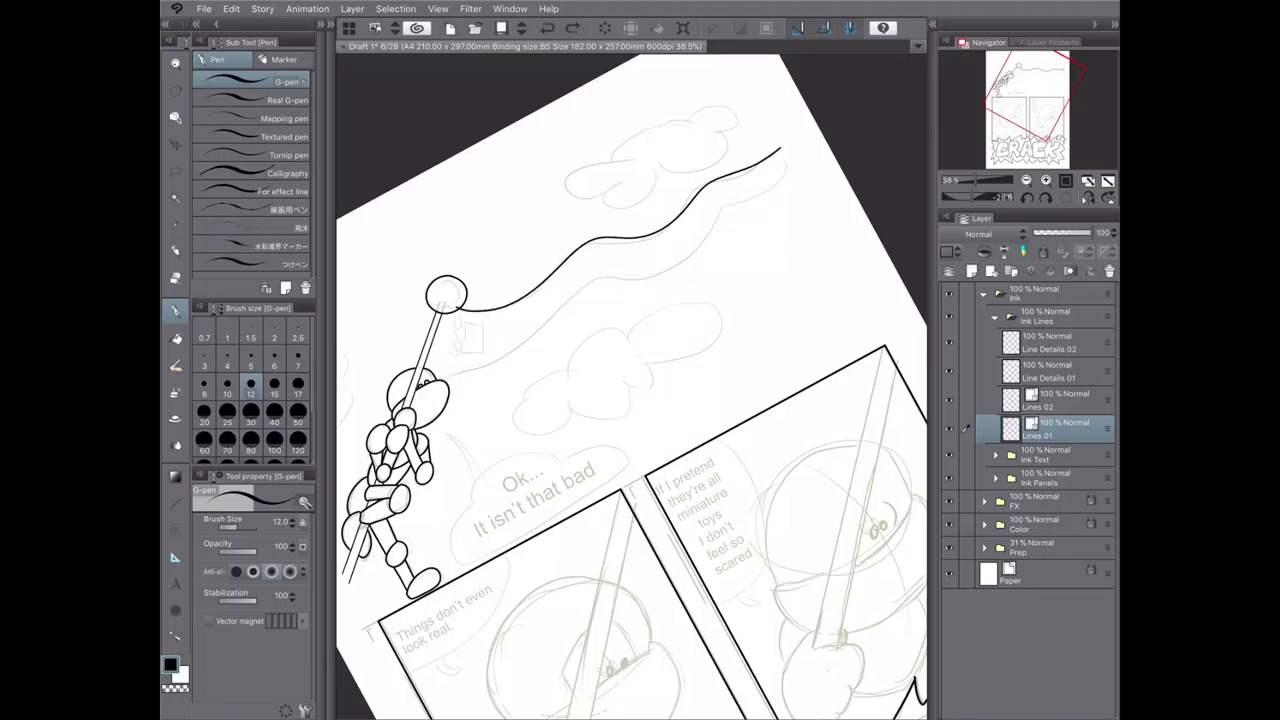
{"action": "mouse_move", "coordinate": [786, 152]}
{"action": "left_mouse_down"}
{"action": "mouse_move", "coordinate": [650, 278]}
{"action": "mouse_move", "coordinate": [486, 366]}
{"action": "mouse_move", "coordinate": [436, 378]}
{"action": "left_mouse_up"}
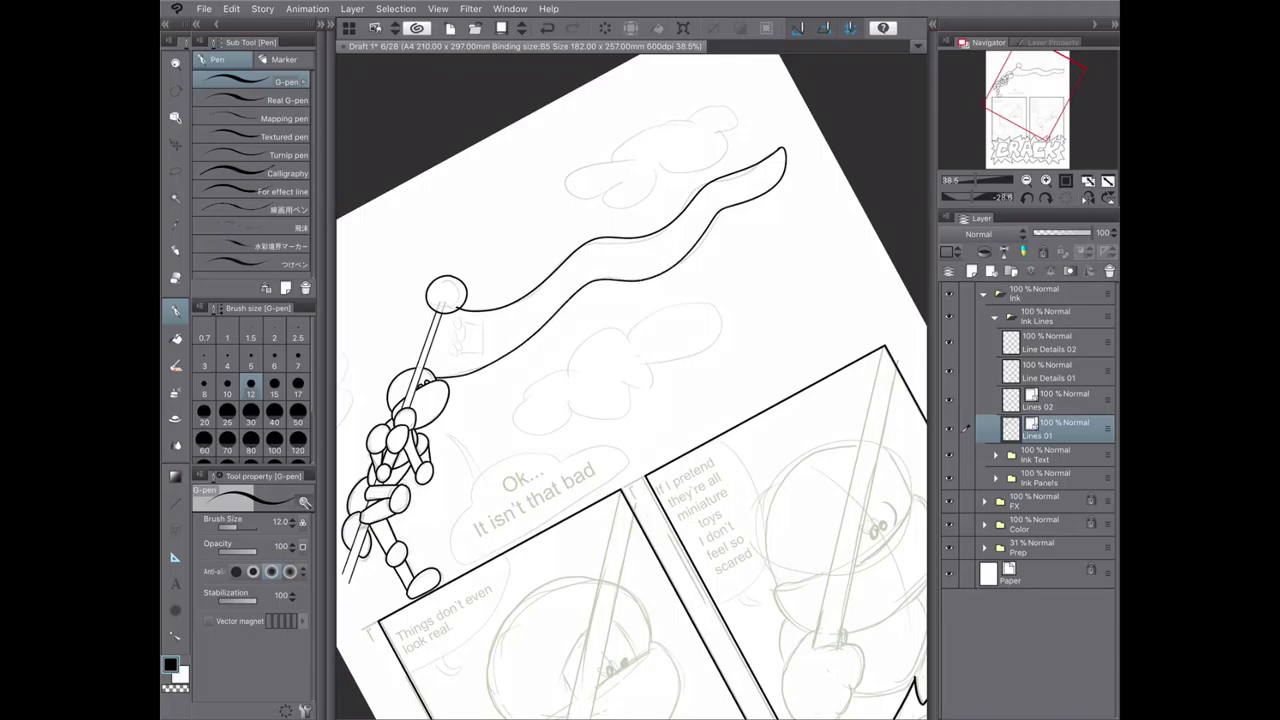
- Ink both edges of the diagonal poles in the two lower panels as straight lines of size 15
{"action": "scroll", "coordinate": [630, 390], "scroll_direction": "down", "scroll_amount": 3}
{"action": "scroll", "coordinate": [575, 505], "scroll_direction": "down", "scroll_amount": 2}
{"action": "scroll", "coordinate": [630, 390], "scroll_direction": "up", "scroll_amount": 1}
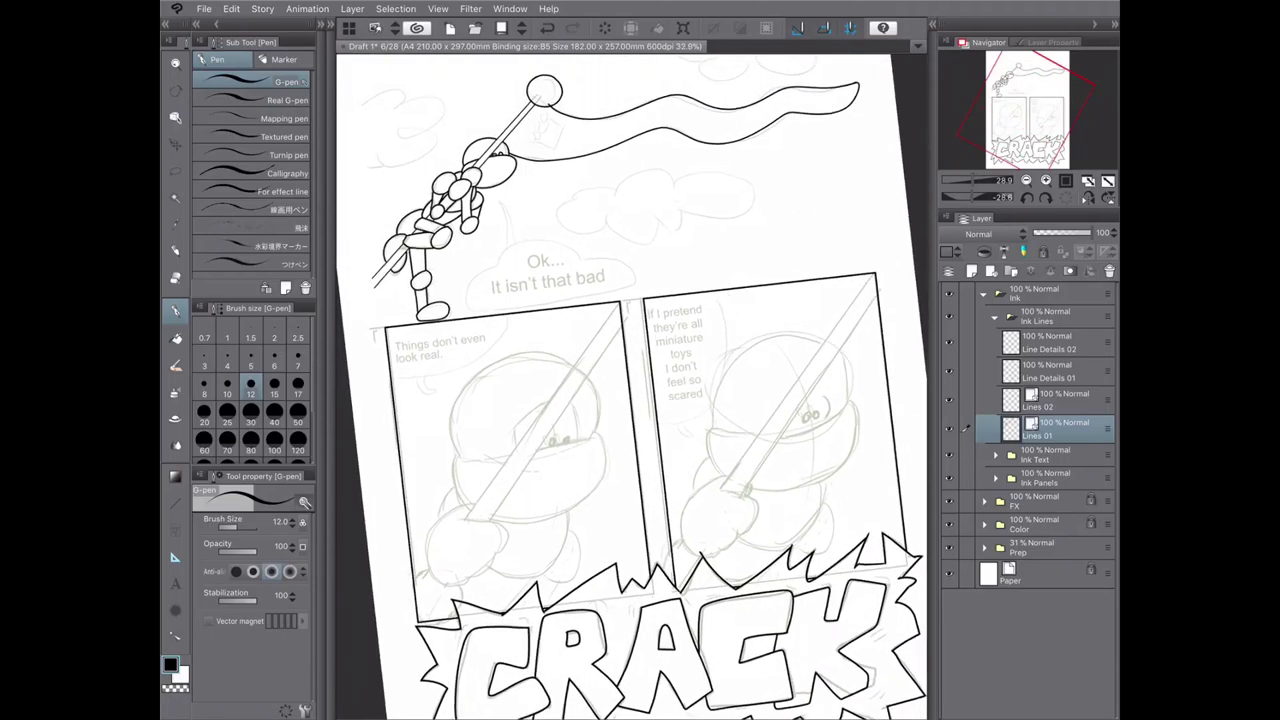
{"action": "key", "text": "u"}
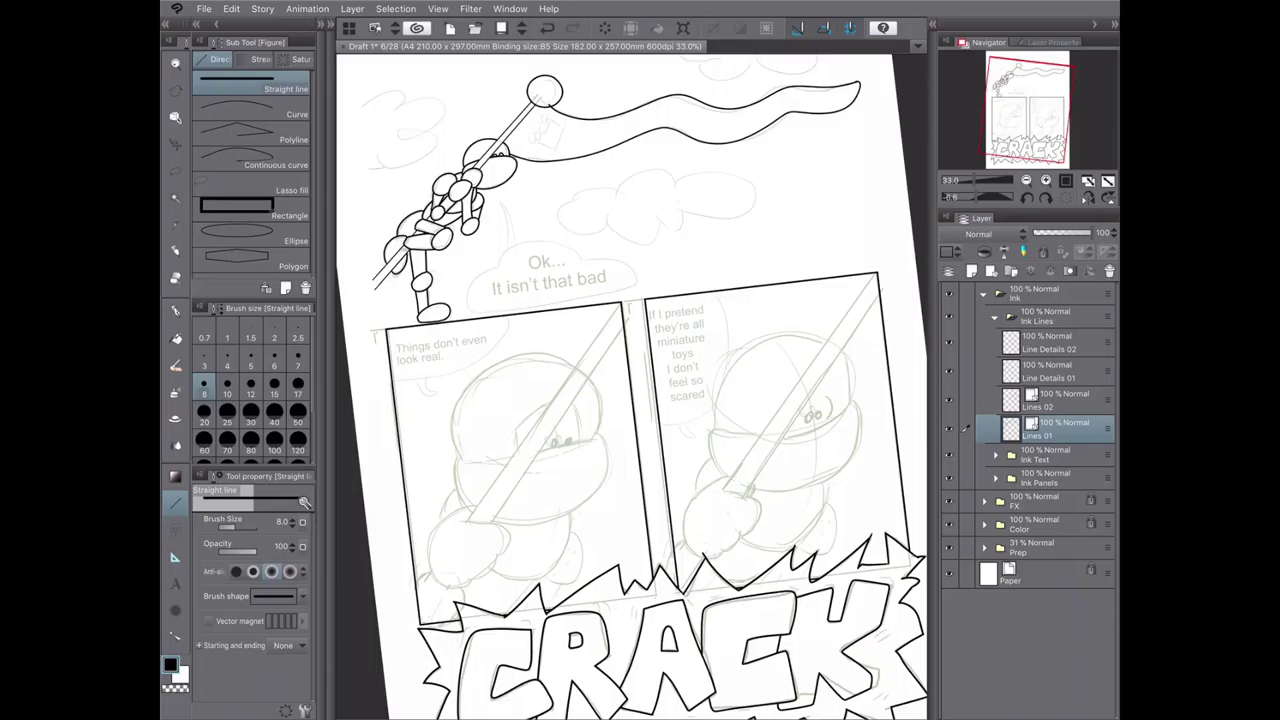
{"action": "left_click_drag", "start_coordinate": [416, 590], "coordinate": [620, 305]}
{"action": "key", "text": "ctrl+z"}
{"action": "left_click", "coordinate": [204, 410]}
{"action": "left_click_drag", "start_coordinate": [418, 590], "coordinate": [612, 318]}
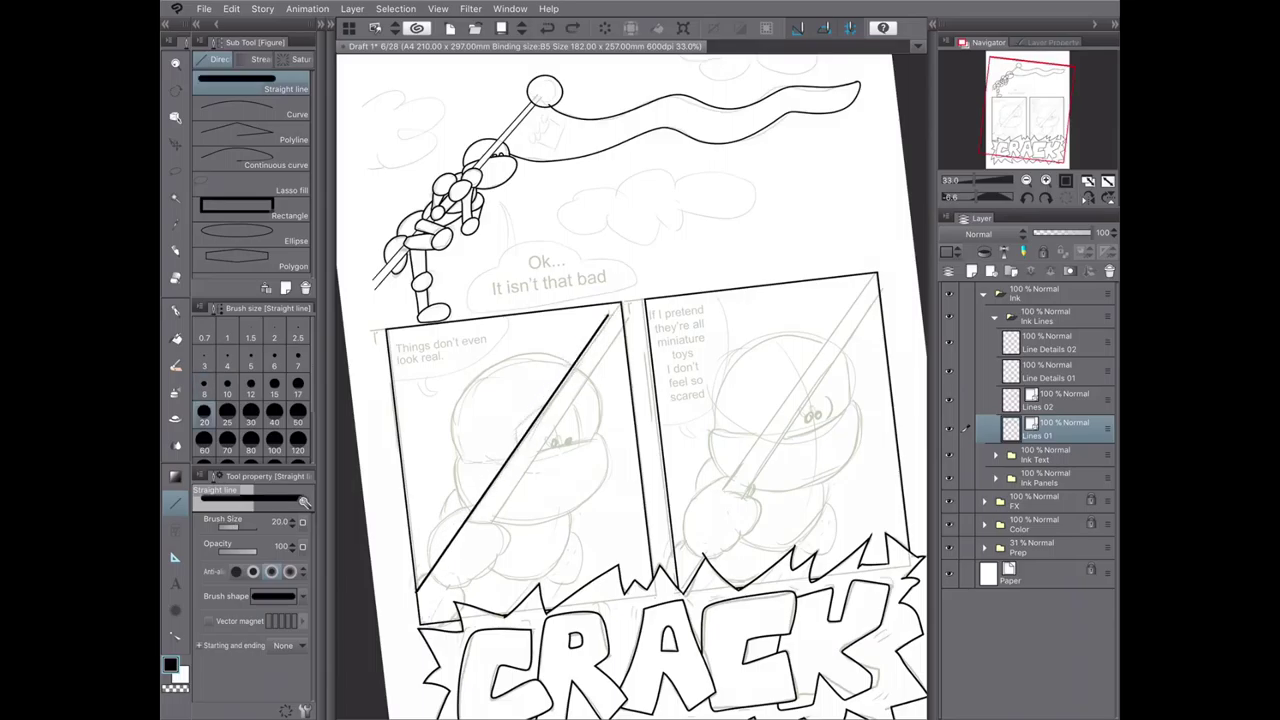
{"action": "key", "text": "ctrl+z"}
{"action": "left_click", "coordinate": [274, 383]}
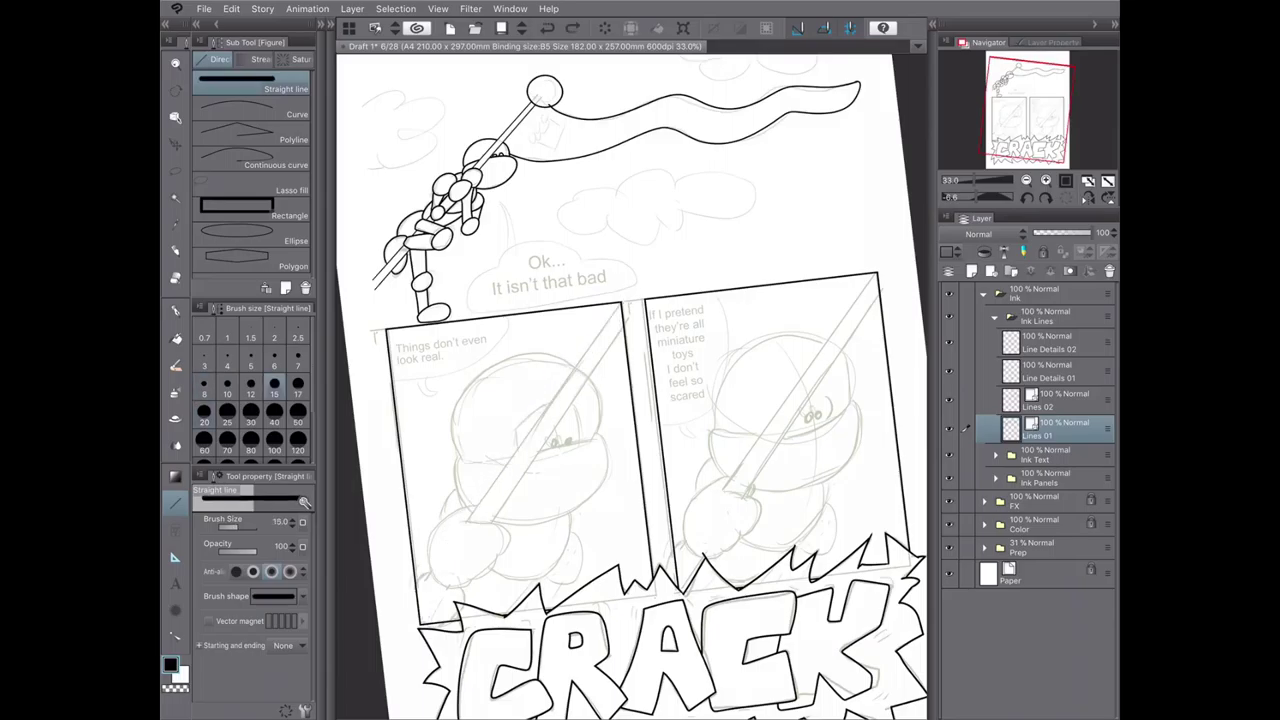
{"action": "left_click_drag", "start_coordinate": [416, 594], "coordinate": [616, 306]}
{"action": "left_click_drag", "start_coordinate": [426, 620], "coordinate": [632, 322]}
{"action": "left_click_drag", "start_coordinate": [640, 420], "coordinate": [556, 338]}
{"action": "mouse_move", "coordinate": [592, 478]}
{"action": "left_mouse_down"}
{"action": "mouse_move", "coordinate": [790, 196]}
{"action": "mouse_move", "coordinate": [811, 198]}
{"action": "left_mouse_up"}
- Trim the pole ends that overshoot the lower panels' borders, checking the Panels and Crack Panel layers for stray lines
{"action": "key", "text": "e"}
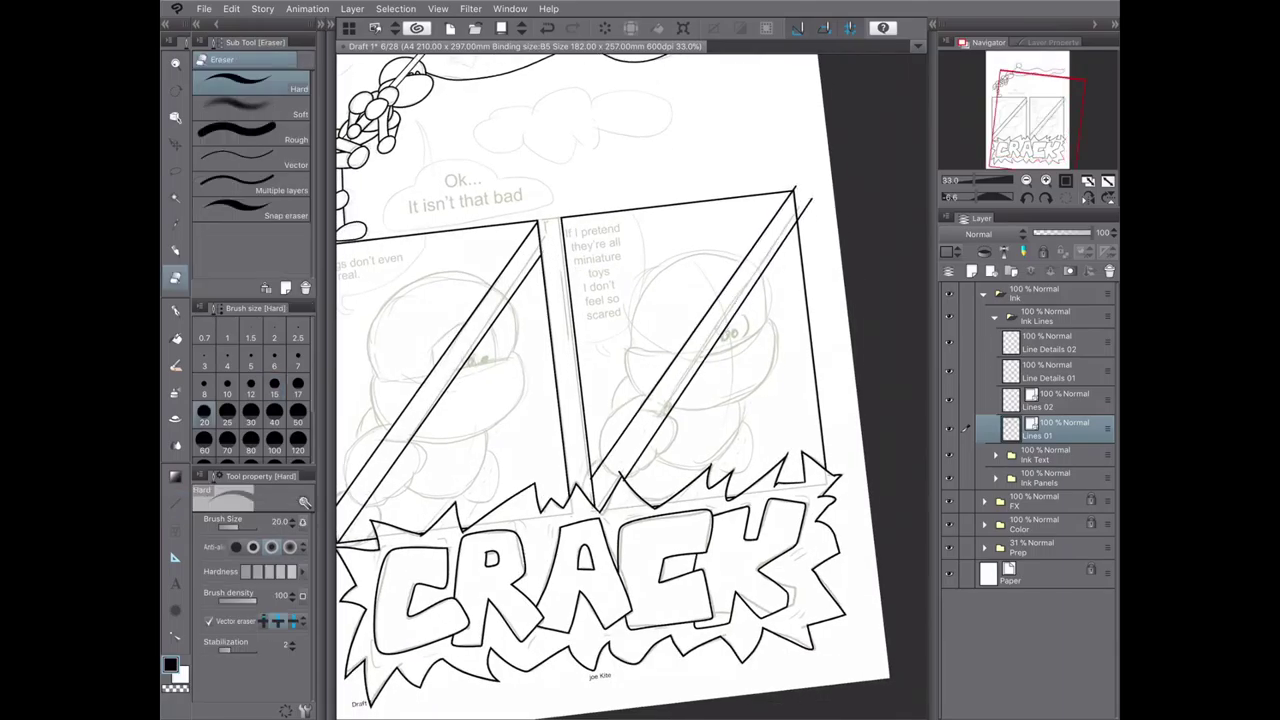
{"action": "left_click", "coordinate": [1045, 532]}
{"action": "left_click", "coordinate": [1045, 504]}
{"action": "left_click", "coordinate": [1045, 428]}
{"action": "left_click", "coordinate": [690, 340]}
{"action": "key", "text": "ctrl+z"}
{"action": "scroll", "coordinate": [568, 478], "scroll_direction": "up", "scroll_amount": 3}
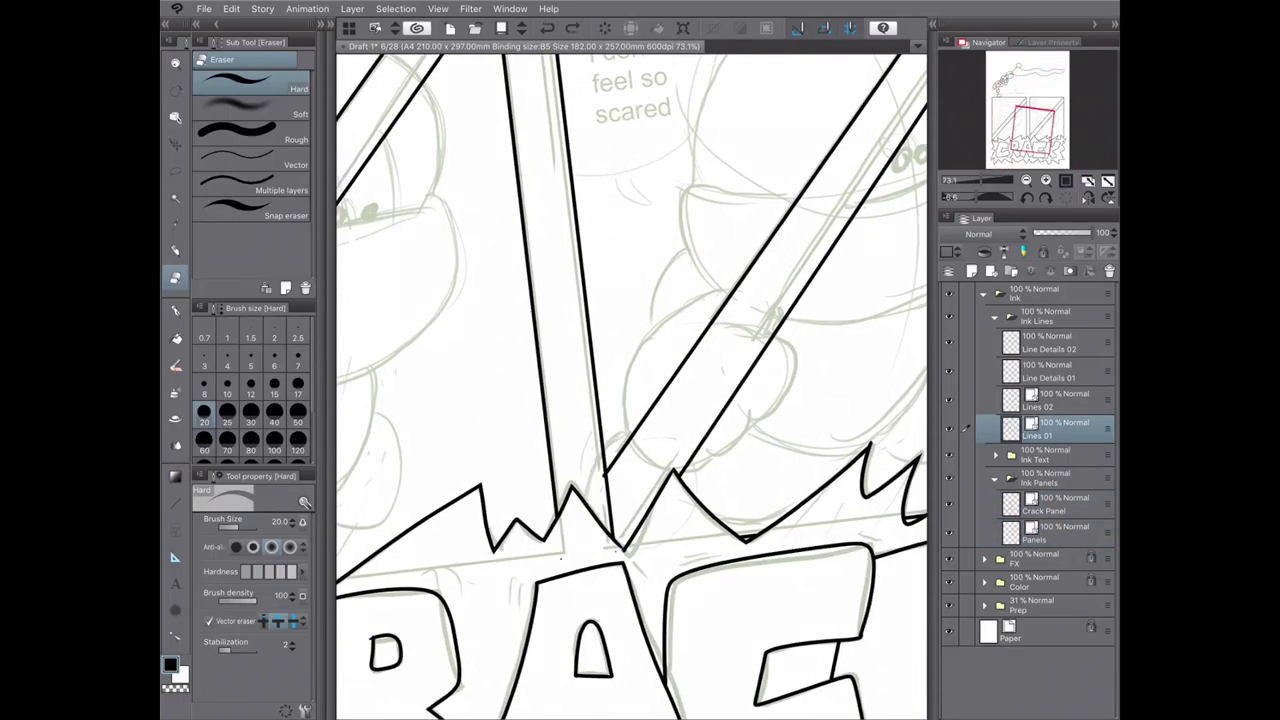
{"action": "scroll", "coordinate": [562, 560], "scroll_direction": "down", "scroll_amount": 3}
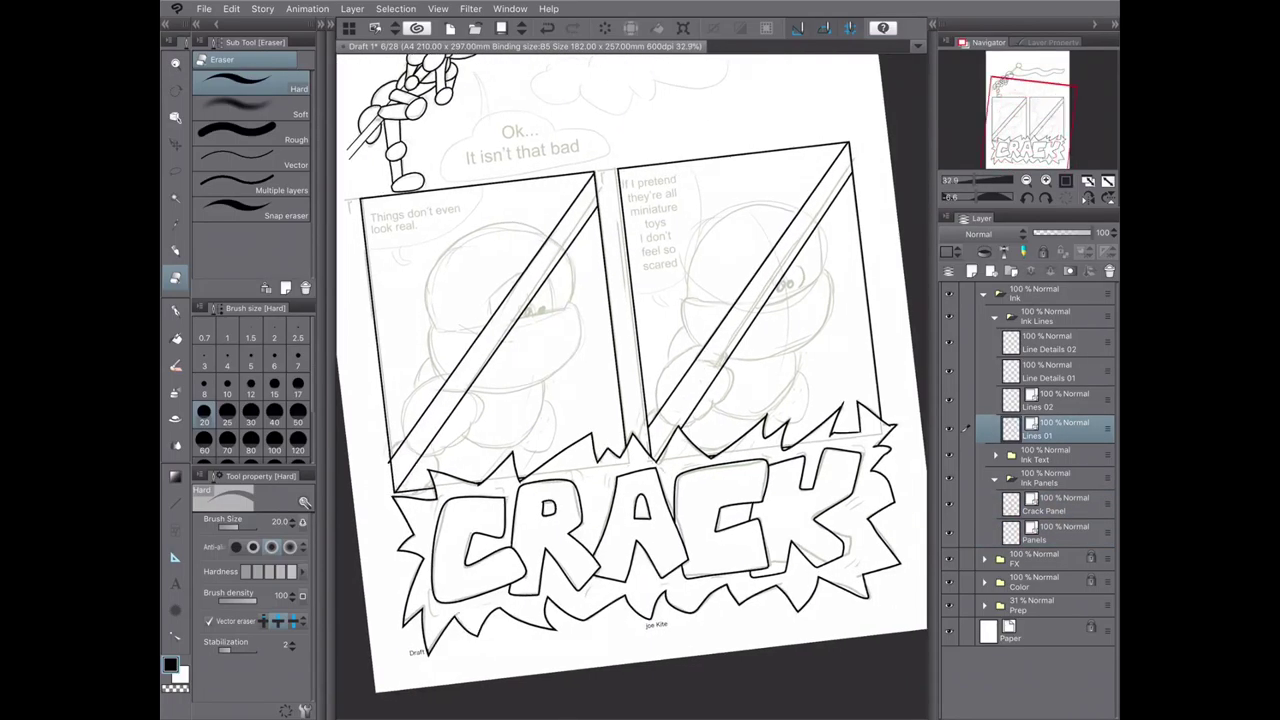
{"action": "left_click", "coordinate": [1045, 504]}
{"action": "scroll", "coordinate": [632, 375], "scroll_direction": "up", "scroll_amount": 2}
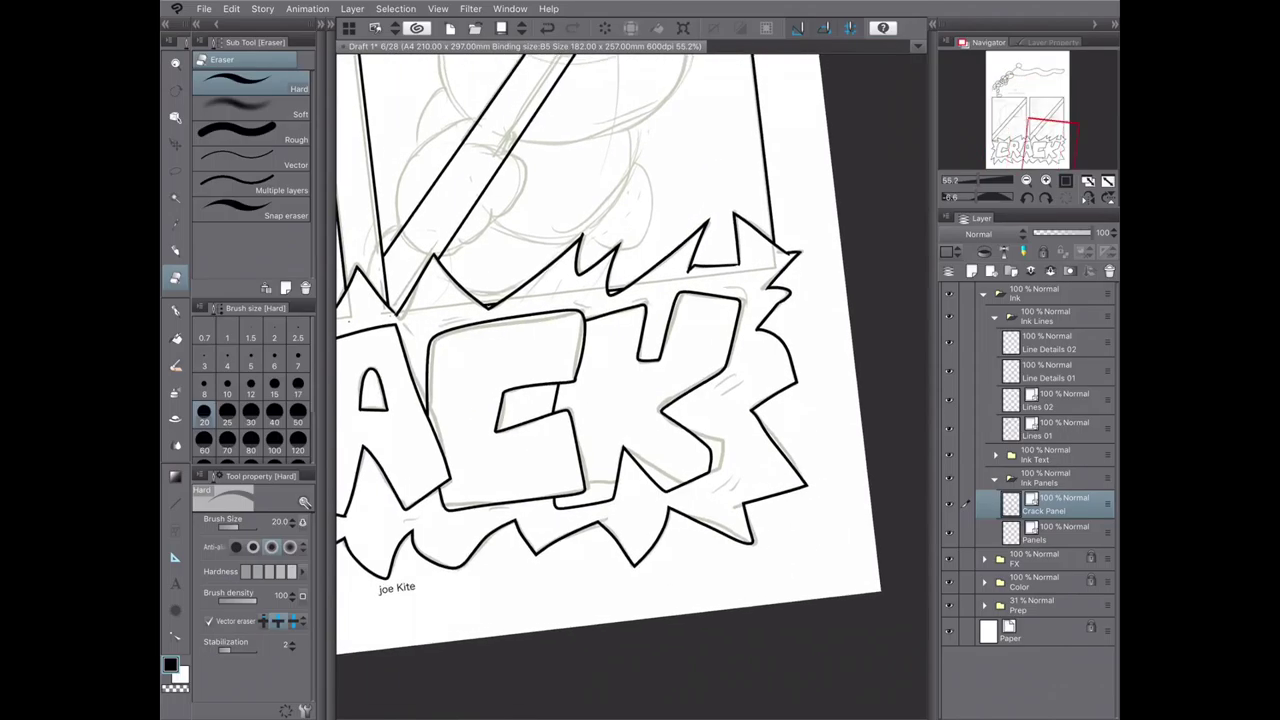
{"action": "scroll", "coordinate": [632, 355], "scroll_direction": "down", "scroll_amount": 2}
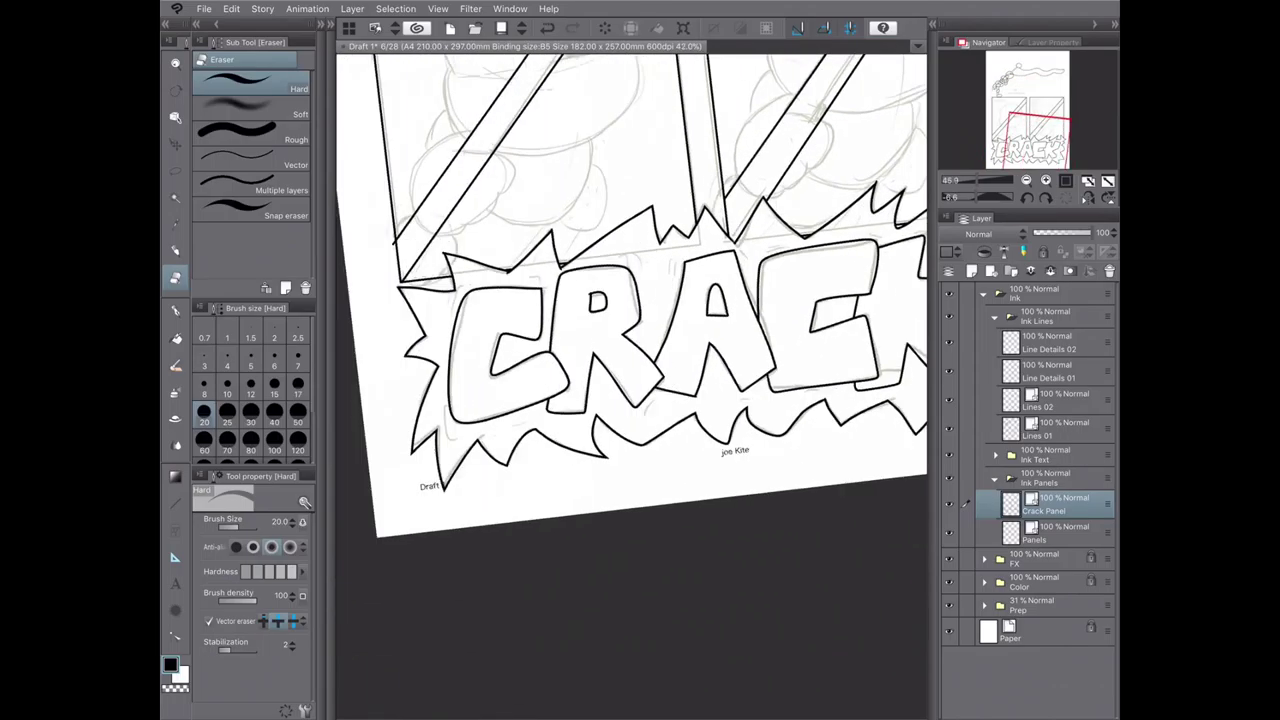
- On the Lines 01 layer, ink the first lower panel character's eye opening, hood, shoulder and pole-gripping hand at size 12
{"action": "left_click", "coordinate": [1045, 428]}
{"action": "key", "text": "ctrl+shift+r"}
{"action": "key", "text": "p"}
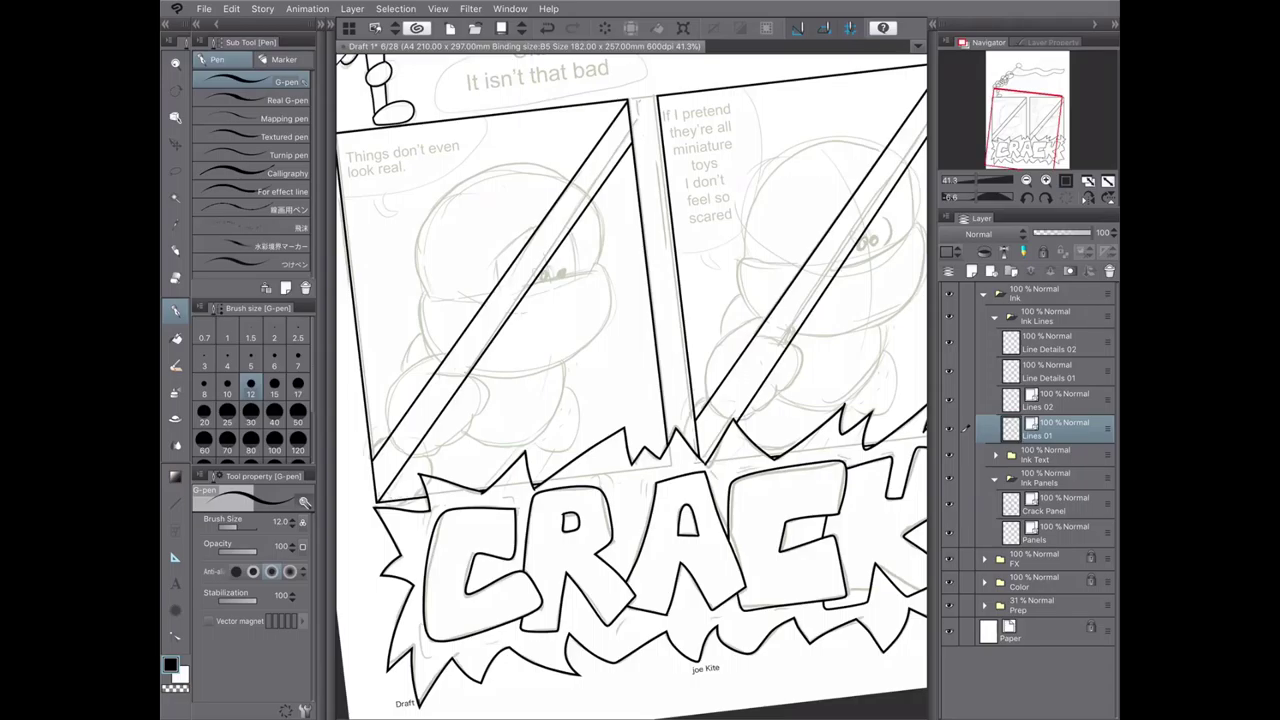
{"action": "mouse_move", "coordinate": [452, 298]}
{"action": "left_mouse_down"}
{"action": "mouse_move", "coordinate": [600, 270]}
{"action": "mouse_move", "coordinate": [564, 223]}
{"action": "mouse_move", "coordinate": [476, 295]}
{"action": "left_mouse_up"}
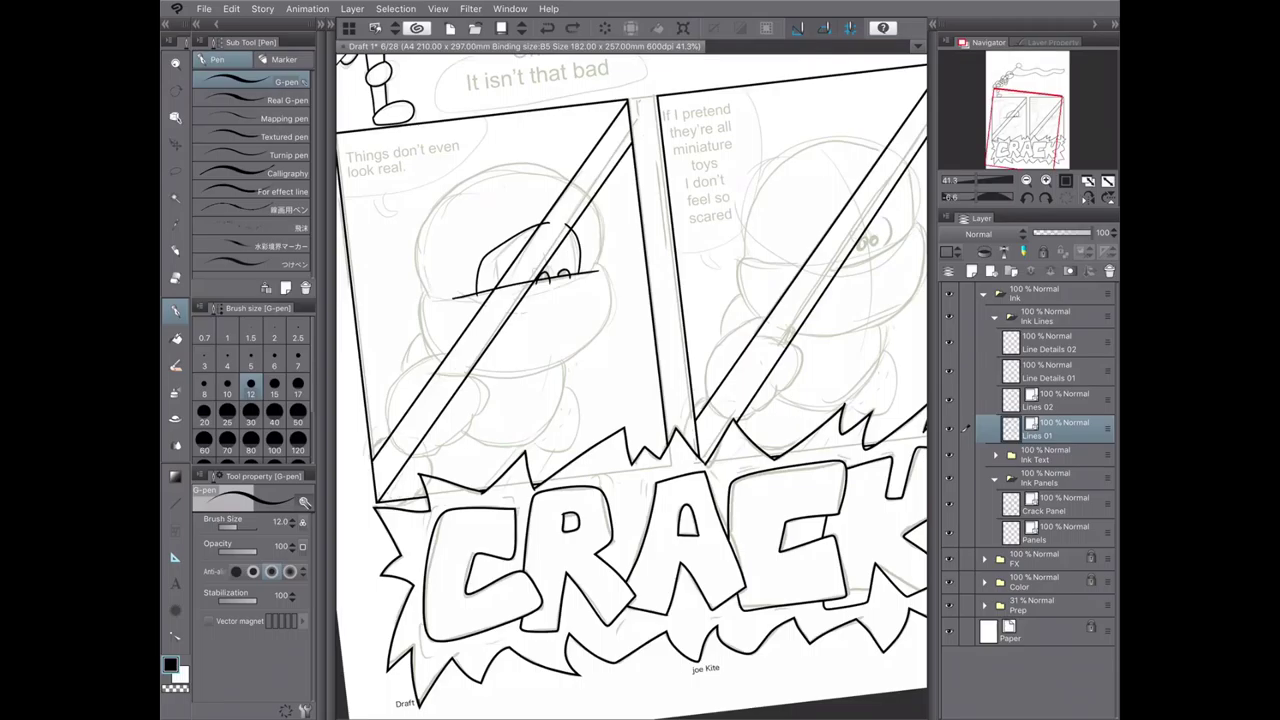
{"action": "mouse_move", "coordinate": [424, 298]}
{"action": "left_mouse_down"}
{"action": "mouse_move", "coordinate": [579, 215]}
{"action": "mouse_move", "coordinate": [589, 225]}
{"action": "mouse_move", "coordinate": [419, 280]}
{"action": "mouse_move", "coordinate": [449, 355]}
{"action": "mouse_move", "coordinate": [389, 400]}
{"action": "mouse_move", "coordinate": [434, 440]}
{"action": "mouse_move", "coordinate": [486, 420]}
{"action": "left_mouse_up"}
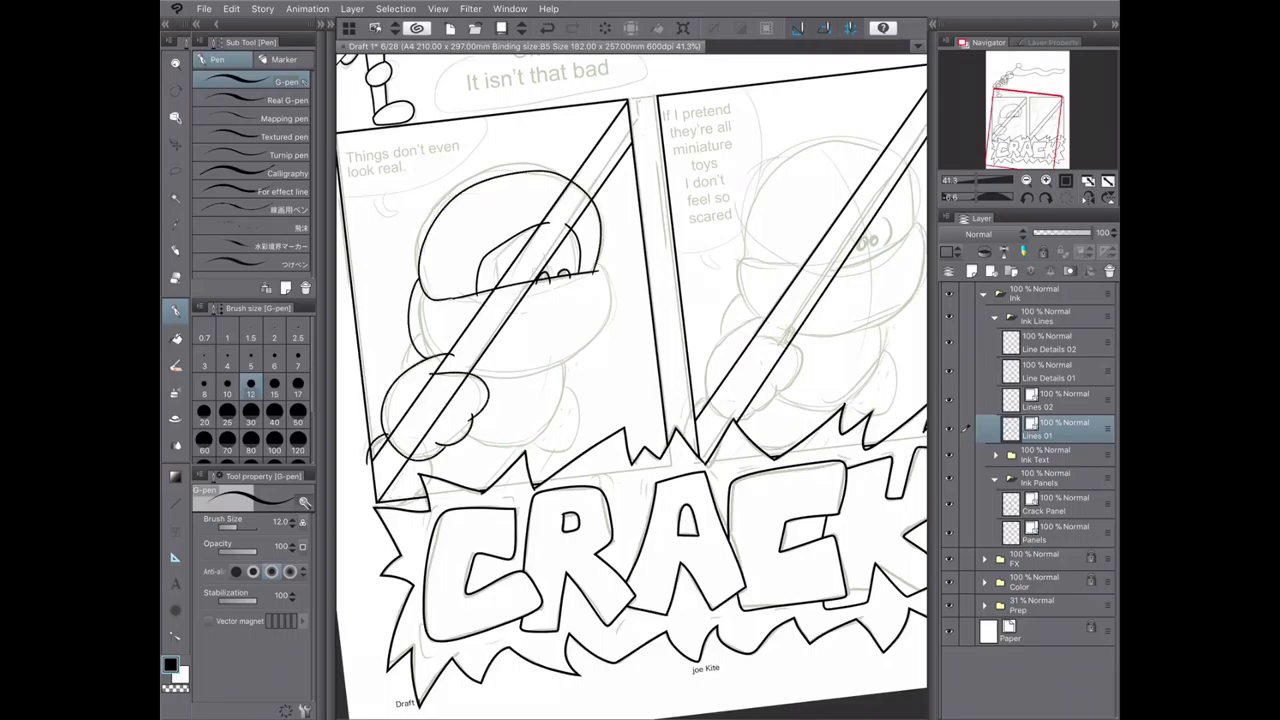
- Ink the first lower panel character's near forearm, face mask and rounded torso
{"action": "left_click_drag", "start_coordinate": [422, 455], "coordinate": [430, 500]}
{"action": "left_click_drag", "start_coordinate": [458, 440], "coordinate": [564, 362]}
{"action": "key", "text": "ctrl+z"}
{"action": "mouse_move", "coordinate": [486, 384]}
{"action": "left_mouse_down"}
{"action": "mouse_move", "coordinate": [592, 250]}
{"action": "mouse_move", "coordinate": [602, 348]}
{"action": "mouse_move", "coordinate": [478, 380]}
{"action": "left_mouse_up"}
{"action": "key", "text": "ctrl+z"}
{"action": "mouse_move", "coordinate": [552, 354]}
{"action": "left_mouse_down"}
{"action": "mouse_move", "coordinate": [560, 414]}
{"action": "mouse_move", "coordinate": [452, 448]}
{"action": "left_mouse_up"}
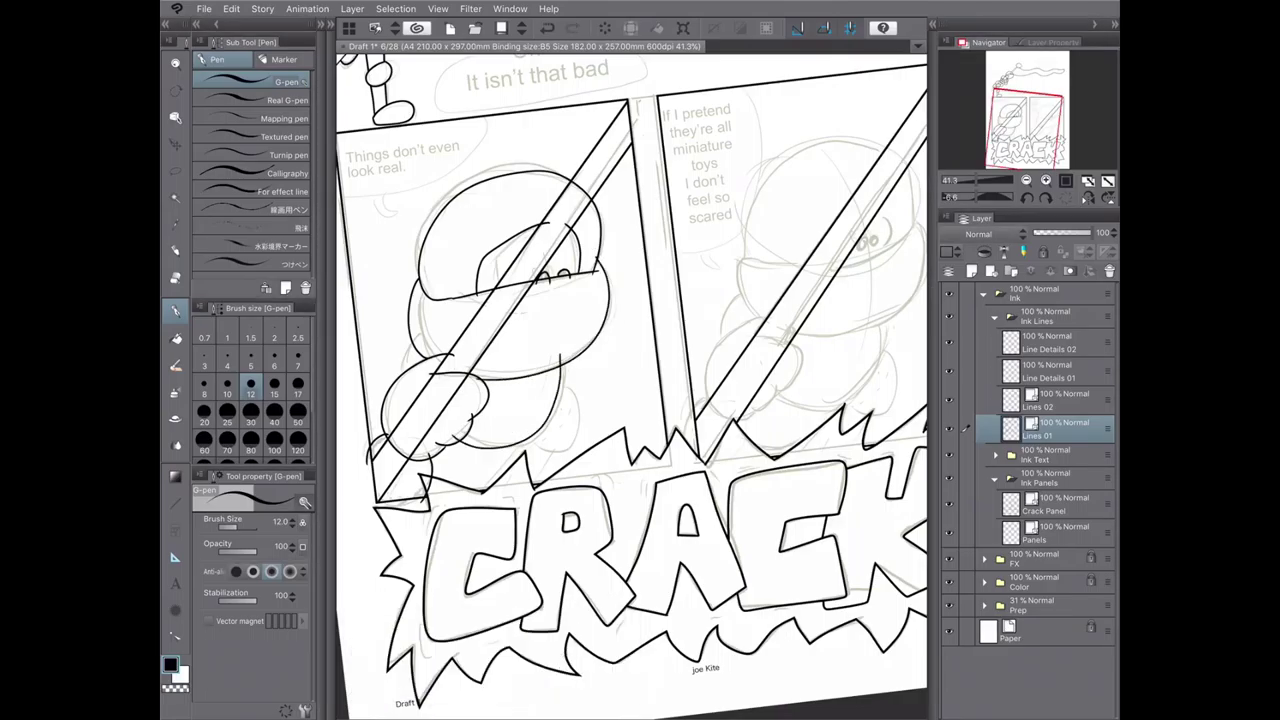
- Ink the first lower panel character's far arm, and erase the eye and head lines crossing the pole
{"action": "mouse_move", "coordinate": [588, 356]}
{"action": "left_mouse_down"}
{"action": "mouse_move", "coordinate": [540, 428]}
{"action": "mouse_move", "coordinate": [546, 478]}
{"action": "left_mouse_up"}
{"action": "left_click_drag", "start_coordinate": [526, 428], "coordinate": [500, 496]}
{"action": "key", "text": "e"}
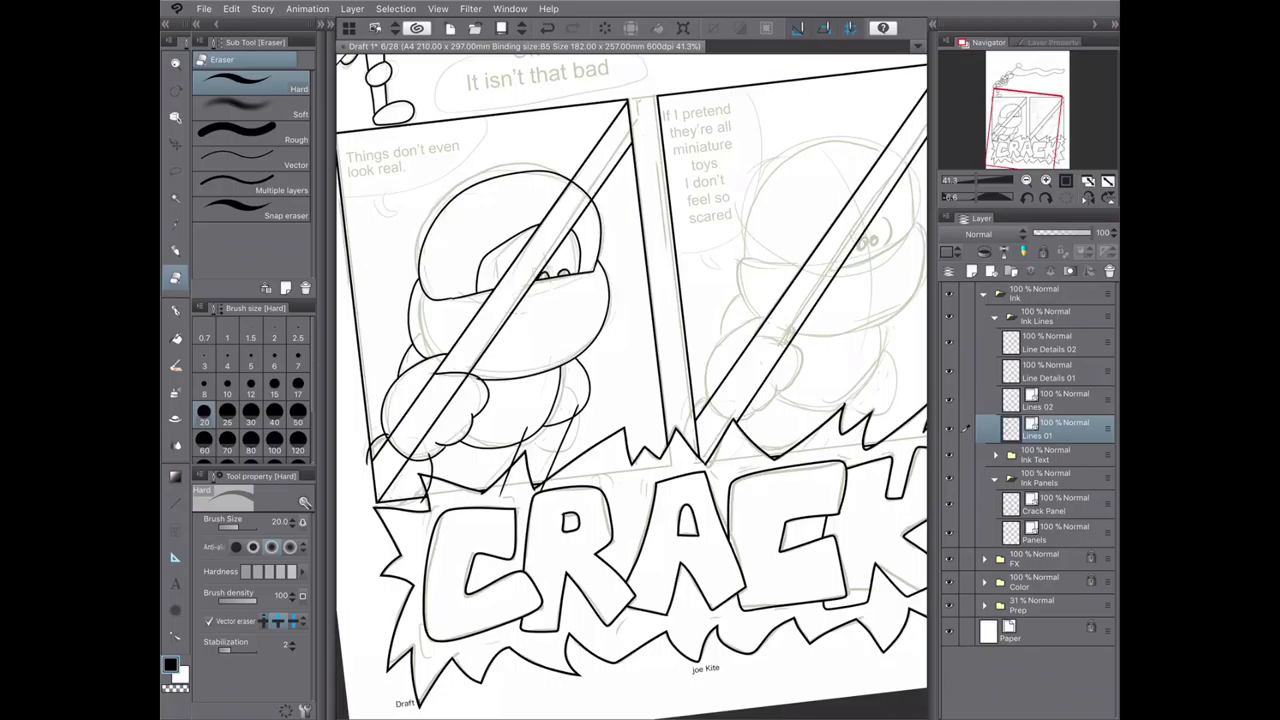
{"action": "key", "text": "ctrl+z"}
- Ink the second lower panel character's head, face mask, shoulder and pole-gripping hand with the G-pen at size 15
{"action": "key", "text": "ctrl+minus"}
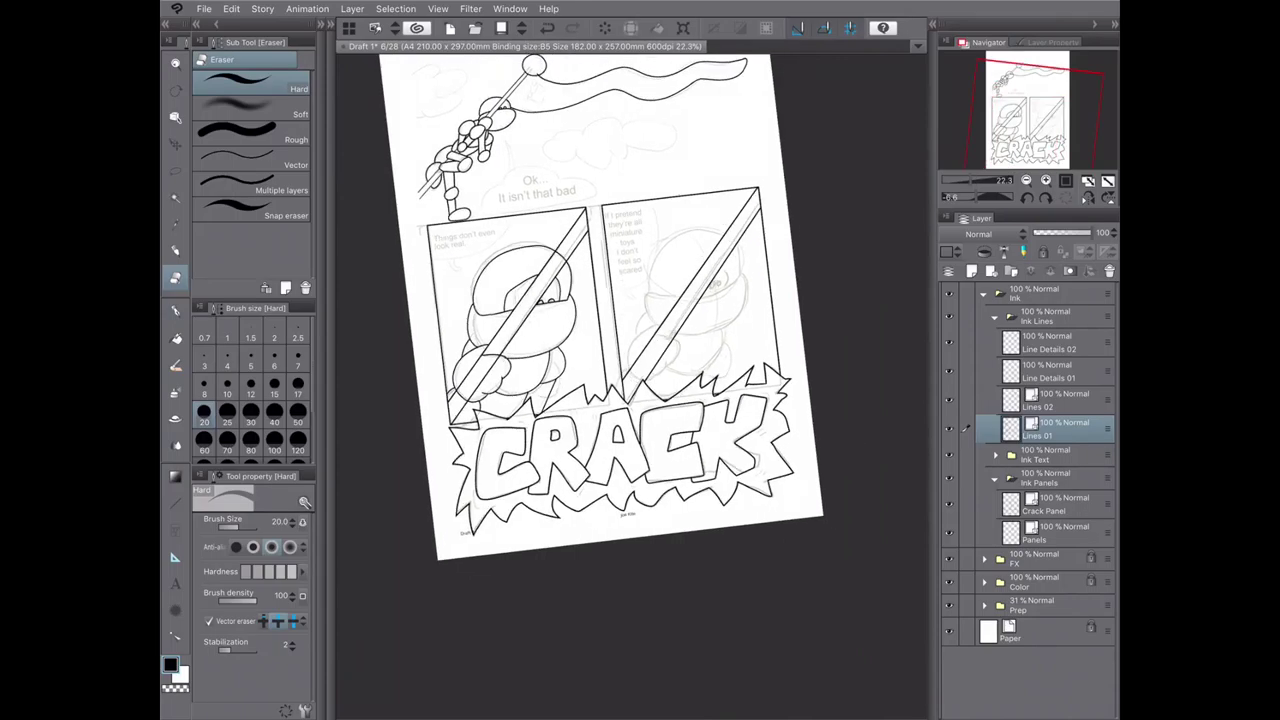
{"action": "key", "text": "ctrl+plus"}
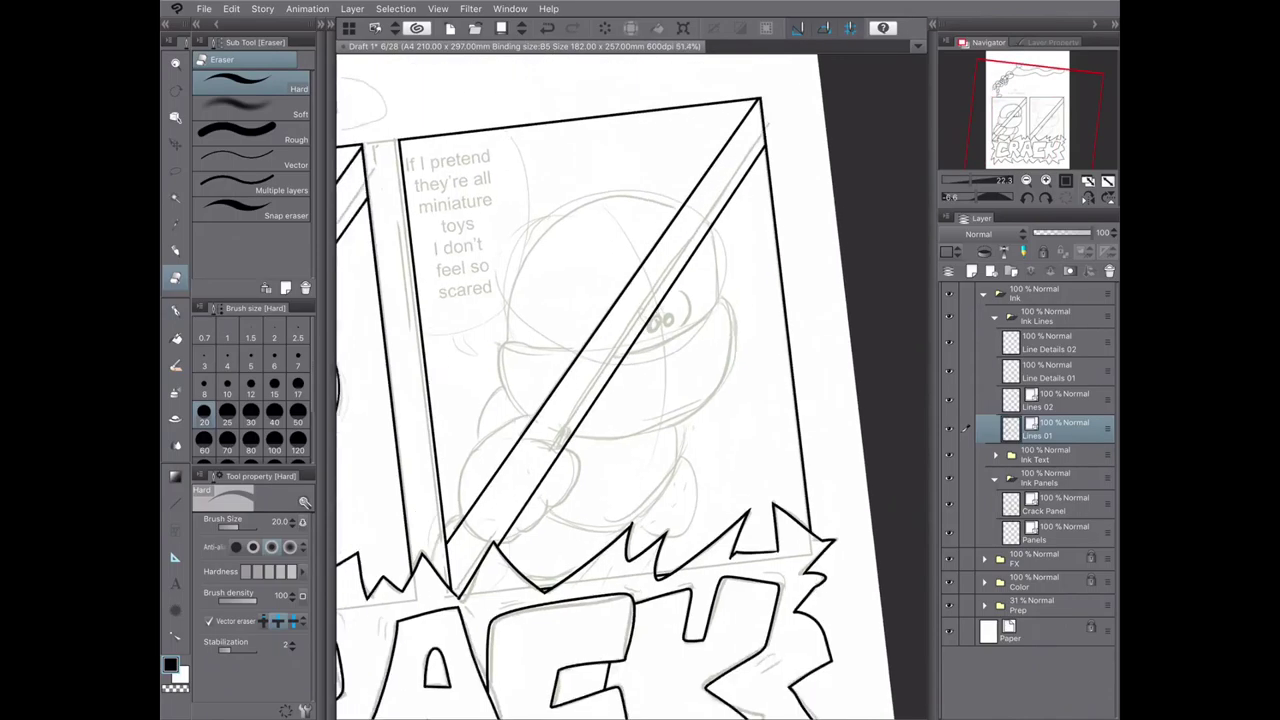
{"action": "key", "text": "p"}
{"action": "mouse_move", "coordinate": [704, 312]}
{"action": "left_mouse_down"}
{"action": "mouse_move", "coordinate": [470, 370]}
{"action": "mouse_move", "coordinate": [486, 436]}
{"action": "left_mouse_up"}
{"action": "mouse_move", "coordinate": [702, 312]}
{"action": "left_mouse_down"}
{"action": "mouse_move", "coordinate": [722, 332]}
{"action": "mouse_move", "coordinate": [540, 462]}
{"action": "mouse_move", "coordinate": [428, 515]}
{"action": "mouse_move", "coordinate": [525, 545]}
{"action": "mouse_move", "coordinate": [480, 458]}
{"action": "mouse_move", "coordinate": [630, 214]}
{"action": "mouse_move", "coordinate": [474, 360]}
{"action": "mouse_move", "coordinate": [450, 474]}
{"action": "left_mouse_up"}
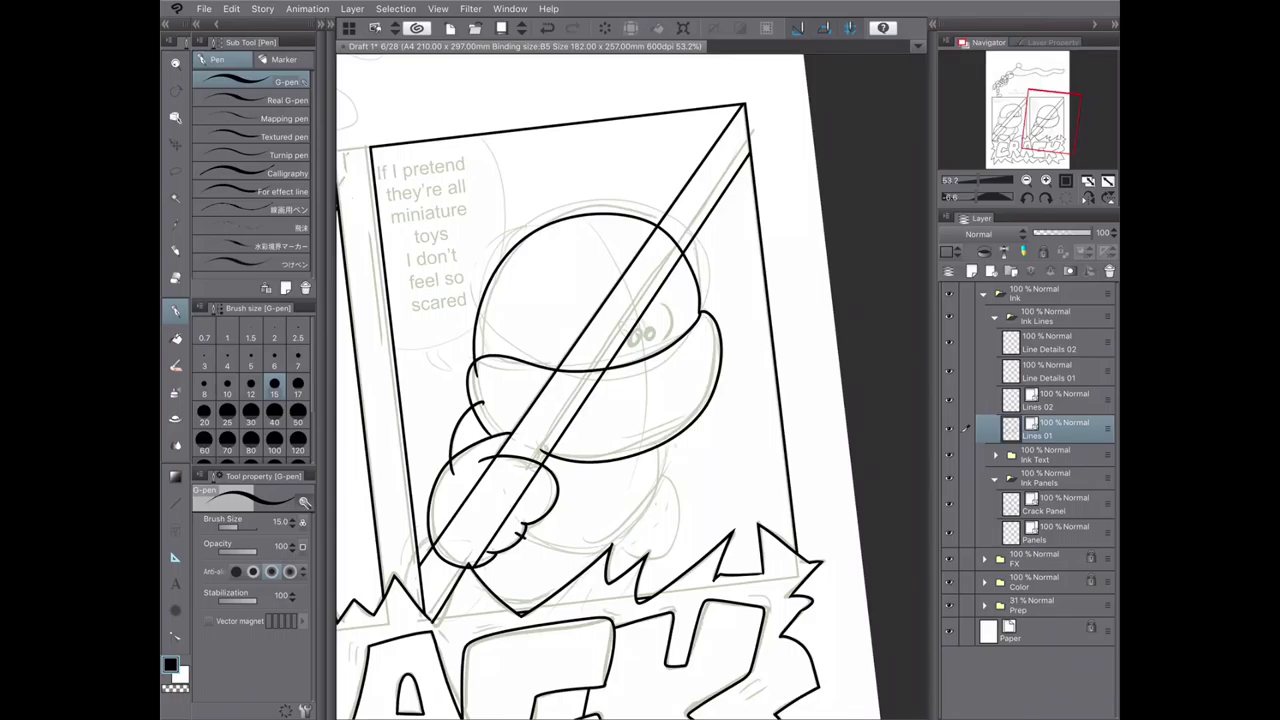
- Ink the second lower panel character's rounded torso, far arm and both forearms down to the burst
{"action": "left_click_drag", "start_coordinate": [642, 412], "coordinate": [526, 550]}
{"action": "key", "text": "ctrl+z"}
{"action": "mouse_move", "coordinate": [646, 466]}
{"action": "left_mouse_down"}
{"action": "mouse_move", "coordinate": [686, 564]}
{"action": "mouse_move", "coordinate": [610, 550]}
{"action": "left_mouse_up"}
{"action": "key", "text": "ctrl+z"}
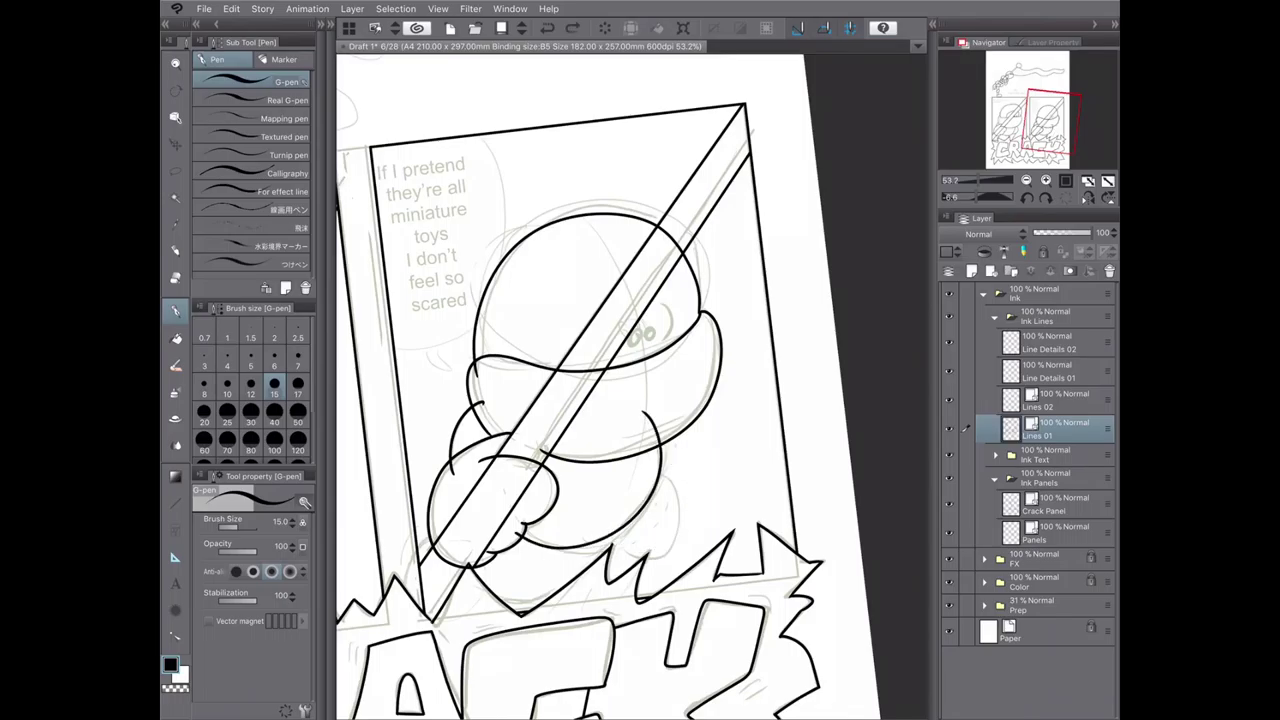
{"action": "mouse_move", "coordinate": [664, 466]}
{"action": "left_mouse_down"}
{"action": "mouse_move", "coordinate": [640, 552]}
{"action": "mouse_move", "coordinate": [604, 548]}
{"action": "mouse_move", "coordinate": [684, 488]}
{"action": "left_mouse_up"}
{"action": "key", "text": "ctrl+z"}
{"action": "left_click_drag", "start_coordinate": [660, 548], "coordinate": [638, 598]}
{"action": "key", "text": "ctrl+z"}
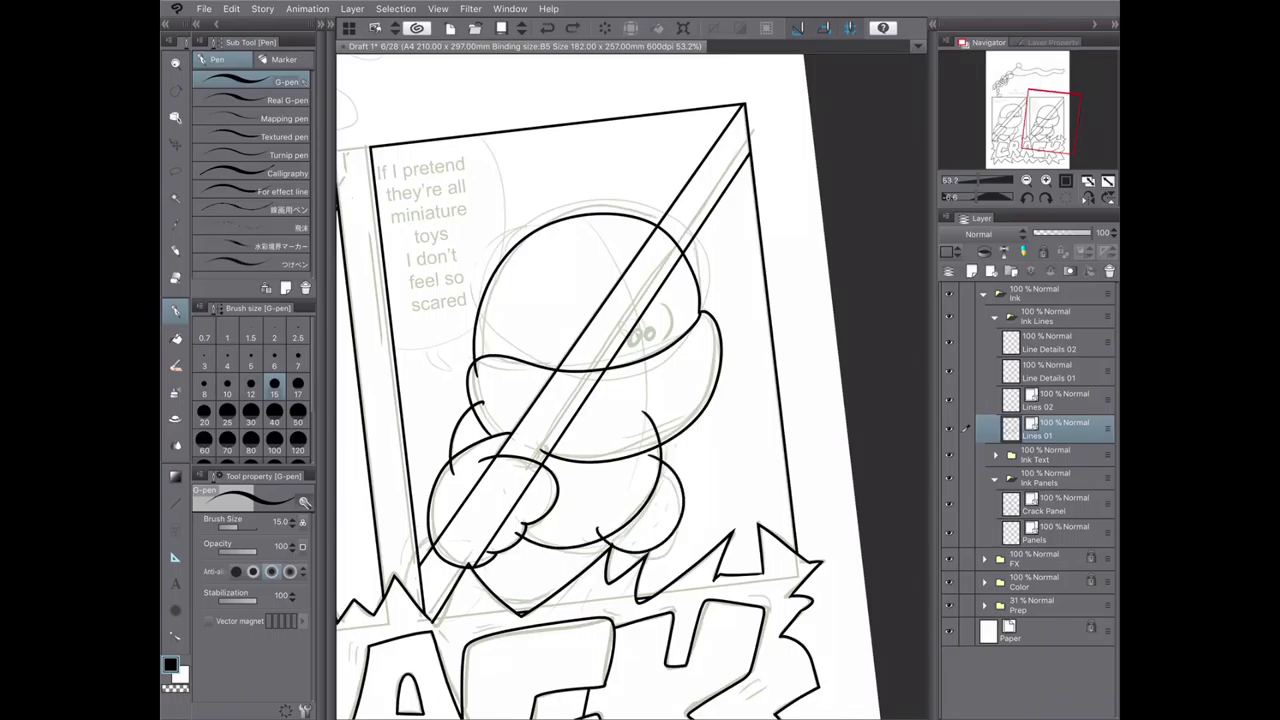
{"action": "left_click_drag", "start_coordinate": [670, 518], "coordinate": [626, 620]}
{"action": "left_click_drag", "start_coordinate": [444, 532], "coordinate": [404, 566]}
- Vector-erase the pole lines inside the second lower panel character's hand and the overlapping stubs around the torso and arms
{"action": "key", "text": "e"}
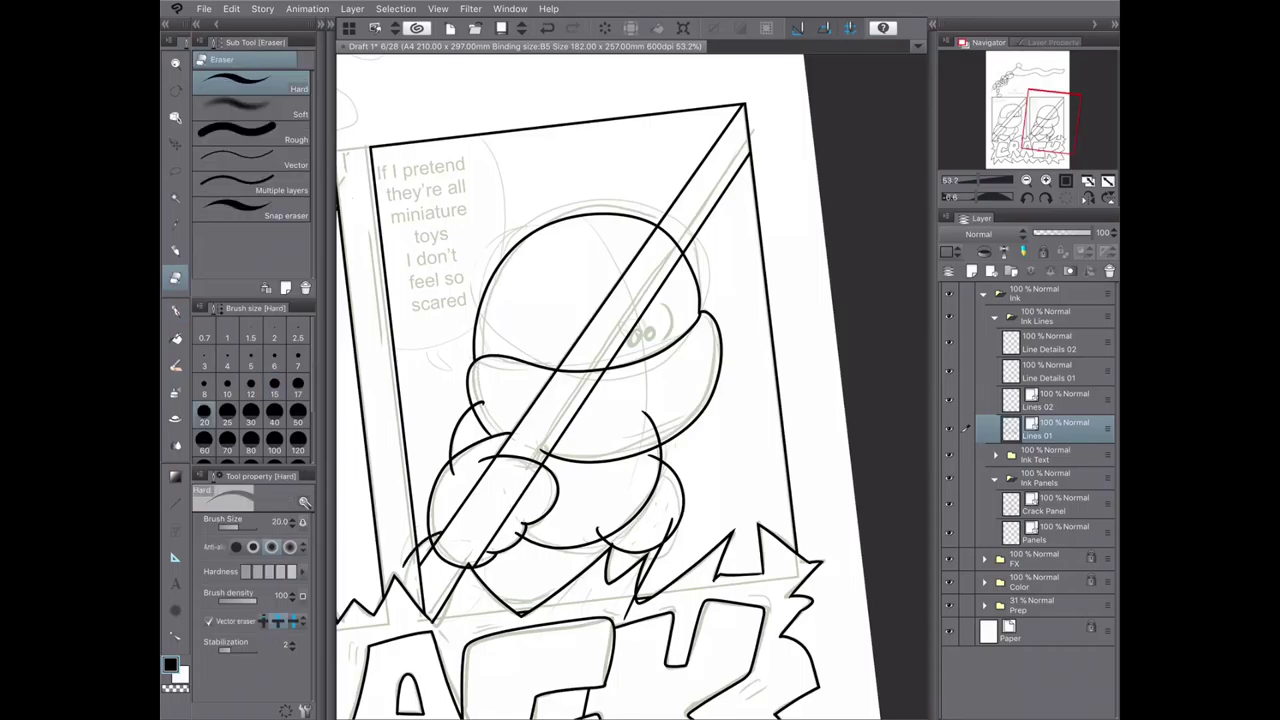
{"action": "left_click_drag", "start_coordinate": [490, 462], "coordinate": [448, 530]}
{"action": "left_click_drag", "start_coordinate": [538, 468], "coordinate": [478, 562]}
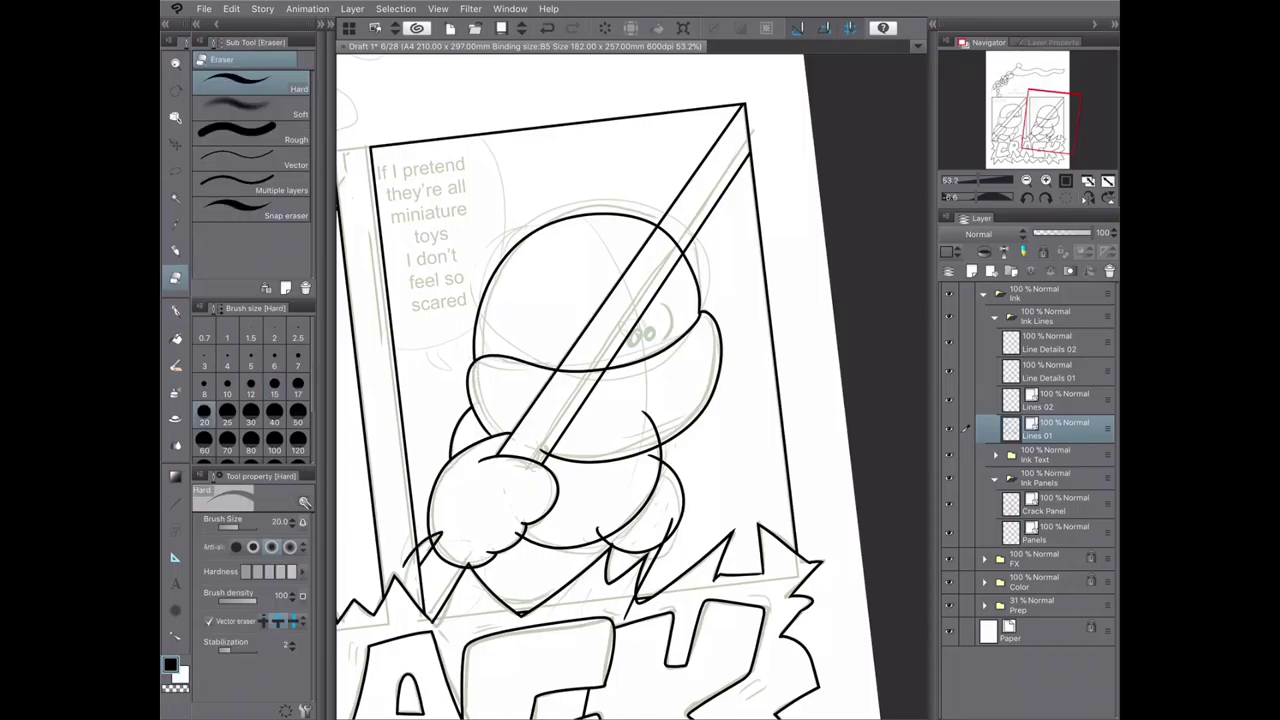
{"action": "mouse_move", "coordinate": [650, 412]}
{"action": "left_mouse_down"}
{"action": "mouse_move", "coordinate": [667, 540]}
{"action": "mouse_move", "coordinate": [629, 620]}
{"action": "left_mouse_up"}
- With the G-pen at size 12, ink the second lower panel character's eyes and short vertical strokes on both lower characters' masks
{"action": "key", "text": "p"}
{"action": "mouse_move", "coordinate": [660, 303]}
{"action": "left_mouse_down"}
{"action": "mouse_move", "coordinate": [672, 328]}
{"action": "mouse_move", "coordinate": [646, 338]}
{"action": "left_mouse_up"}
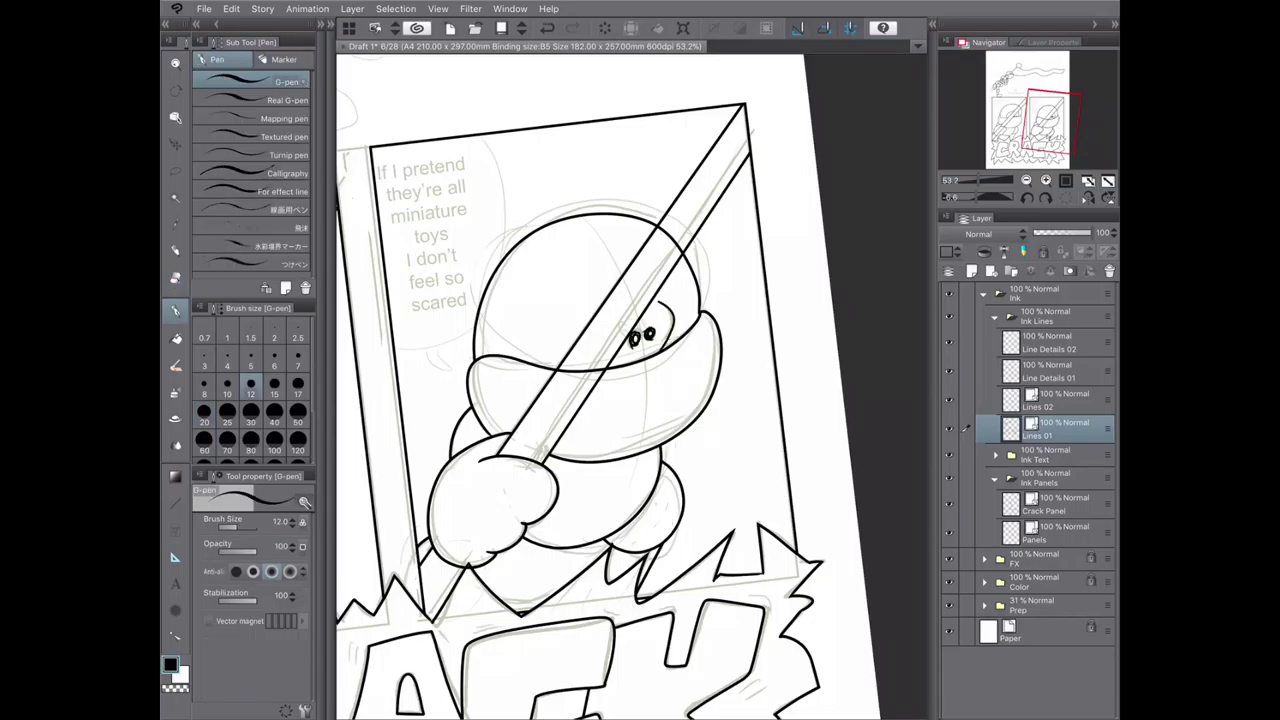
{"action": "scroll", "coordinate": [630, 420], "scroll_direction": "down", "scroll_amount": 5}
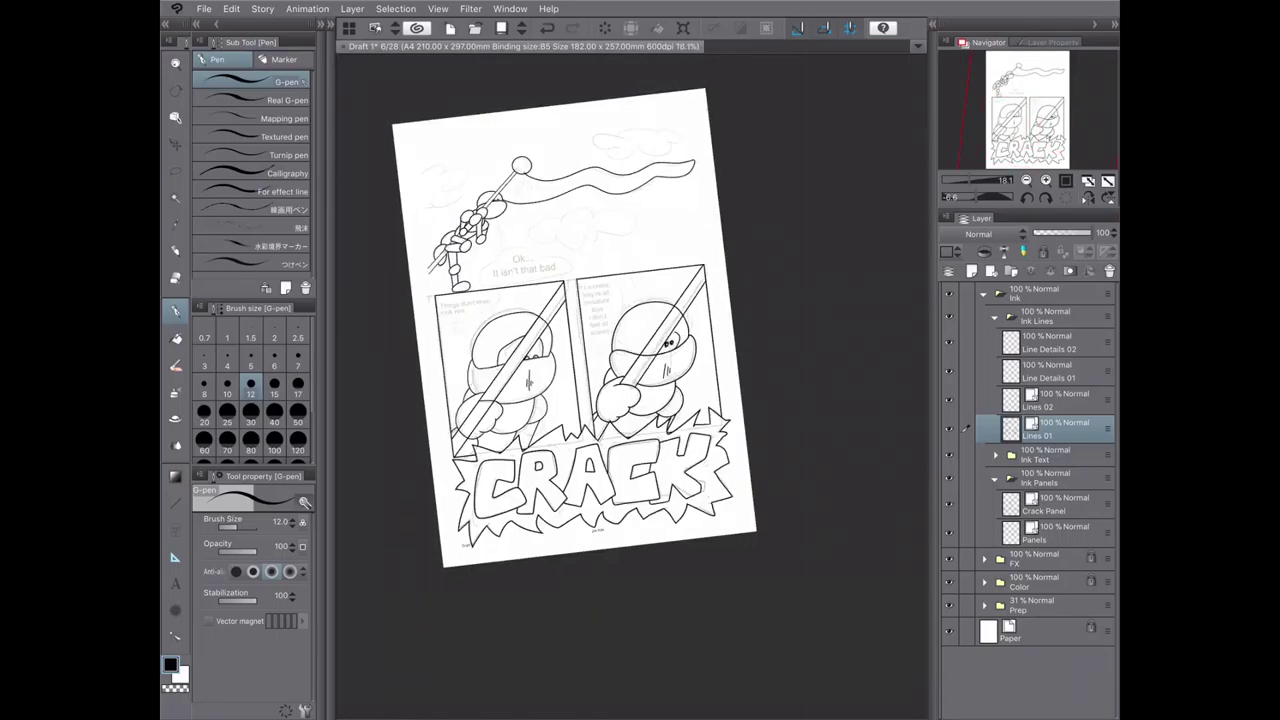
{"action": "scroll", "coordinate": [698, 283], "scroll_direction": "up", "scroll_amount": 5}
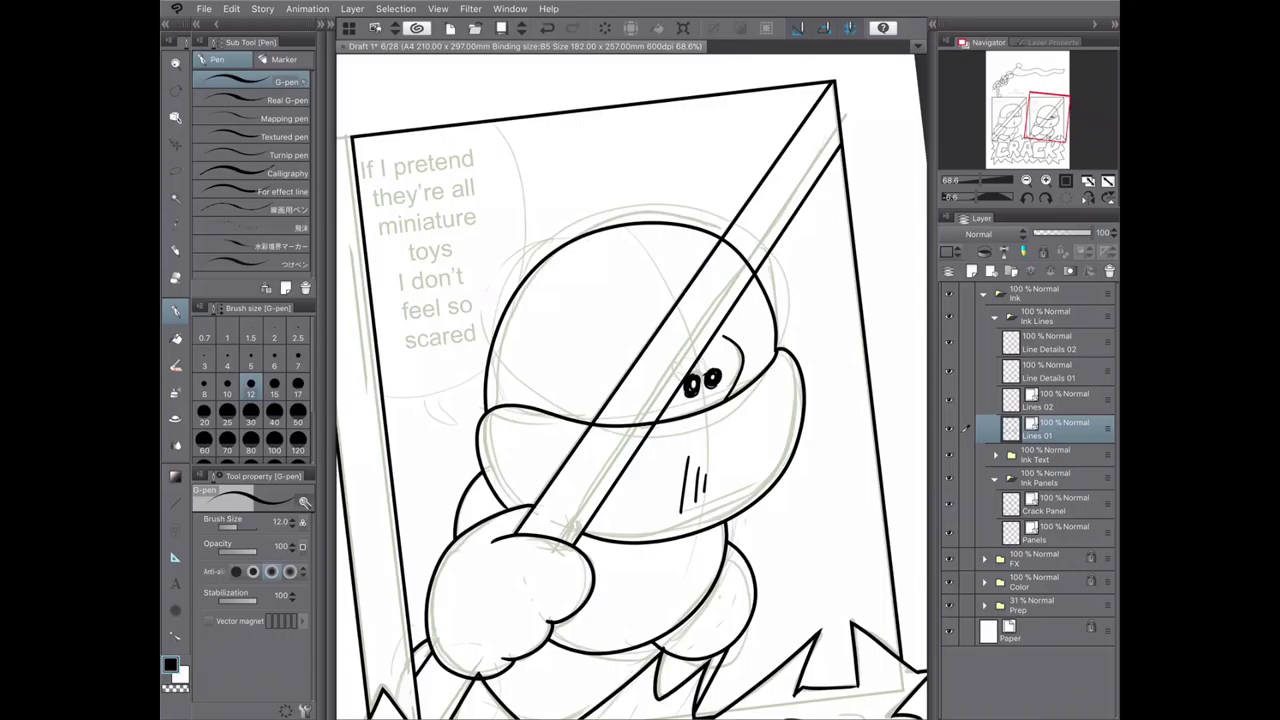
- Erase the head and mask lines that run across the pole in the second lower panel
{"action": "key", "text": "e"}
{"action": "scroll", "coordinate": [630, 400], "scroll_direction": "down", "scroll_amount": 3}
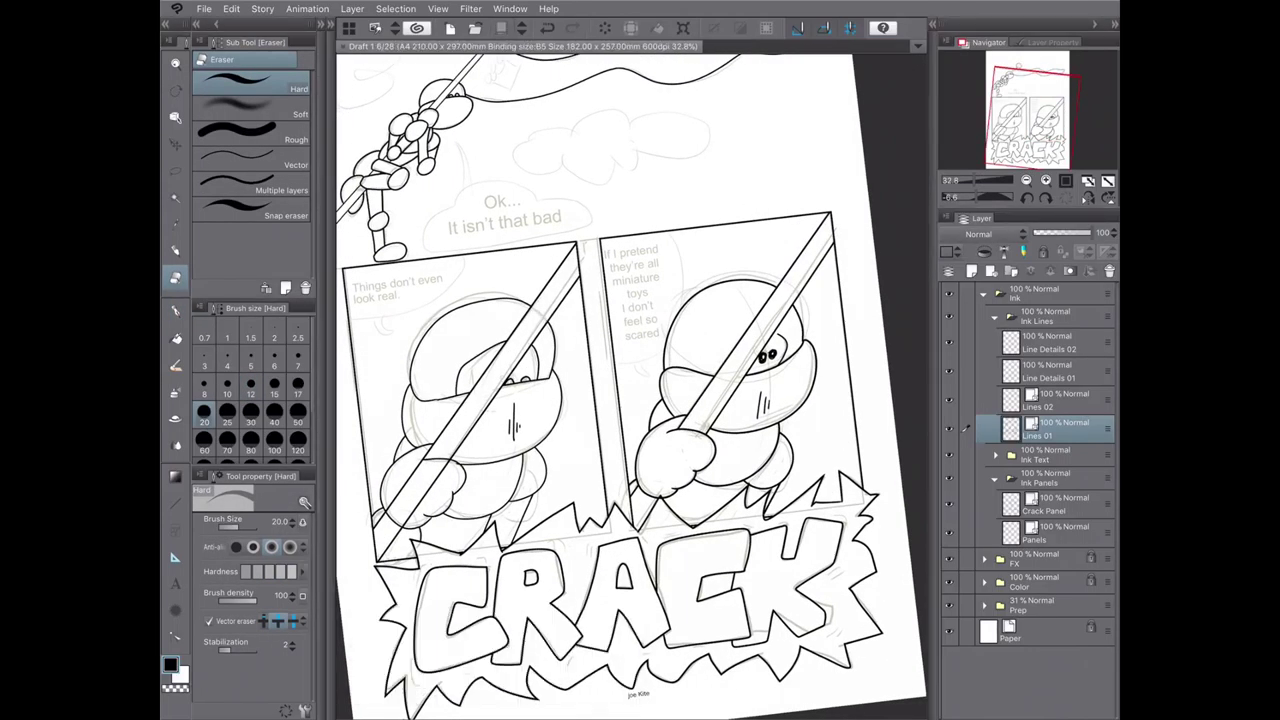
{"action": "scroll", "coordinate": [630, 400], "scroll_direction": "down", "scroll_amount": 2}
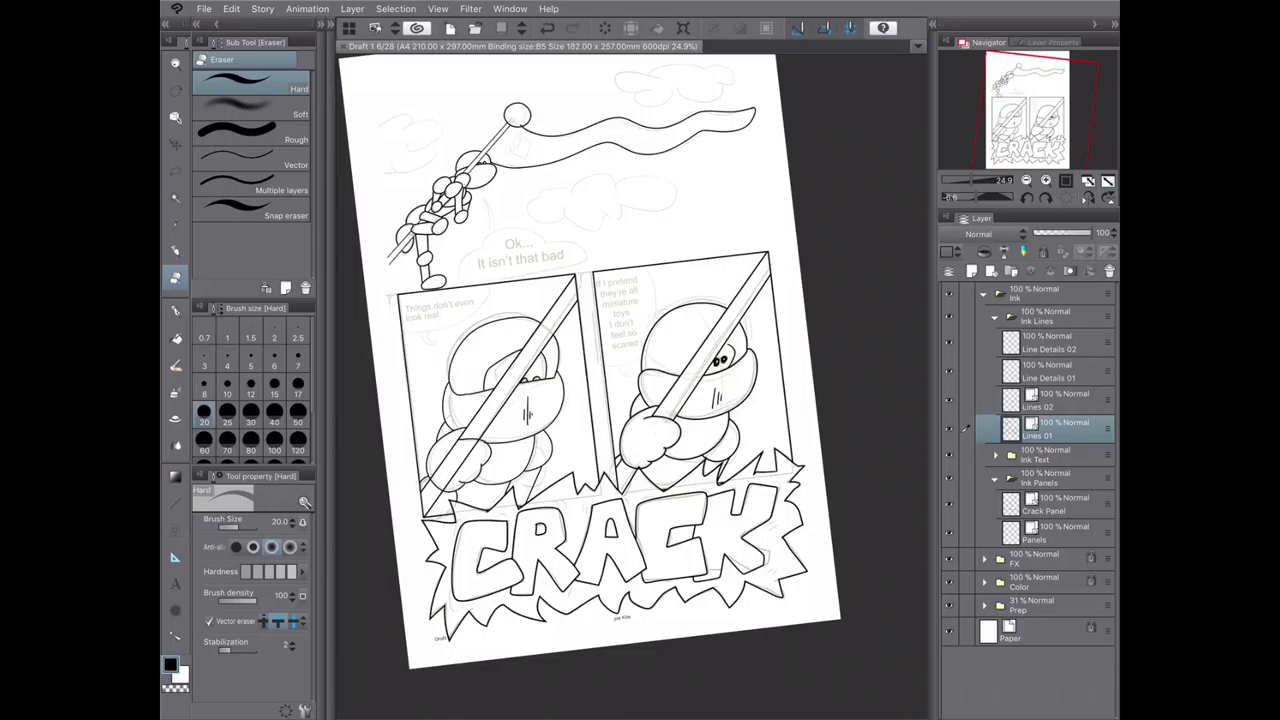
- On the Text layer in the Ink Text folder, hand-letter "Ok..." over its sketch with the G-pen at size 12
{"action": "left_click", "coordinate": [995, 455]}
{"action": "left_click", "coordinate": [1006, 537]}
{"action": "left_click", "coordinate": [1050, 508]}
{"action": "scroll", "coordinate": [630, 400], "scroll_direction": "up", "scroll_amount": 4}
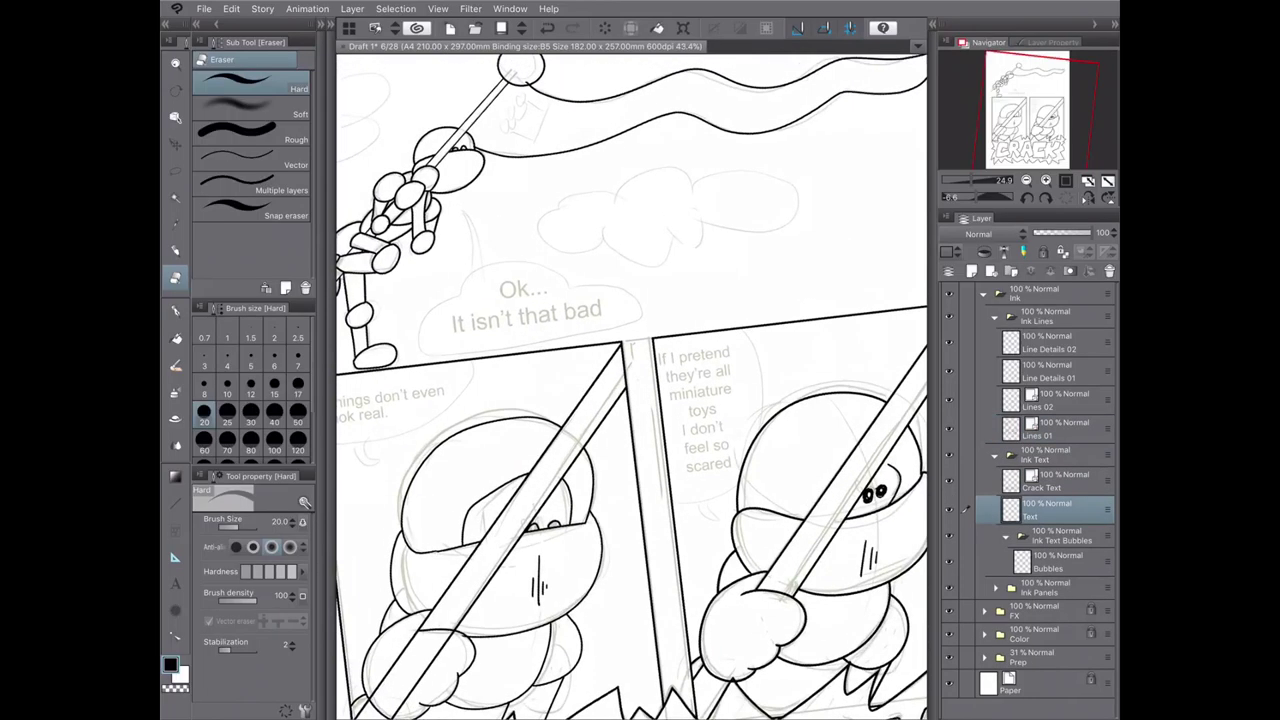
{"action": "key", "text": "p"}
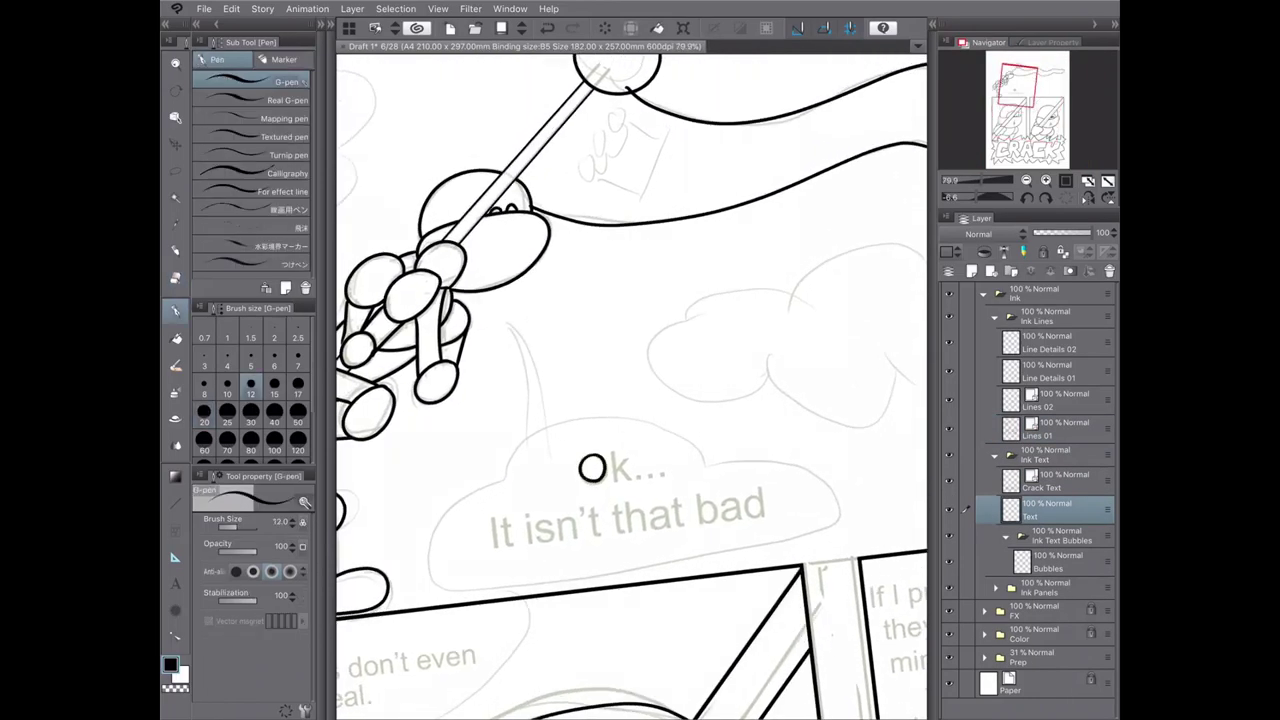
{"action": "left_click_drag", "start_coordinate": [598, 457], "coordinate": [596, 456]}
{"action": "scroll", "coordinate": [472, 597], "scroll_direction": "up", "scroll_amount": 3}
- Hand-letter "It isn't that bad" over the second sketched line of the upper panel's cloud bubble
{"action": "mouse_move", "coordinate": [521, 440]}
{"action": "left_mouse_down"}
{"action": "mouse_move", "coordinate": [521, 495]}
{"action": "mouse_move", "coordinate": [556, 494]}
{"action": "left_mouse_up"}
{"action": "mouse_move", "coordinate": [536, 461]}
{"action": "left_mouse_down"}
{"action": "mouse_move", "coordinate": [547, 494]}
{"action": "mouse_move", "coordinate": [560, 460]}
{"action": "mouse_move", "coordinate": [590, 493]}
{"action": "left_mouse_up"}
{"action": "left_click", "coordinate": [586, 435]}
{"action": "mouse_move", "coordinate": [630, 450]}
{"action": "left_mouse_down"}
{"action": "mouse_move", "coordinate": [606, 488]}
{"action": "mouse_move", "coordinate": [682, 482]}
{"action": "left_mouse_up"}
{"action": "mouse_move", "coordinate": [695, 418]}
{"action": "left_mouse_down"}
{"action": "mouse_move", "coordinate": [688, 438]}
{"action": "mouse_move", "coordinate": [728, 476]}
{"action": "left_mouse_up"}
{"action": "mouse_move", "coordinate": [702, 436]}
{"action": "left_mouse_down"}
{"action": "mouse_move", "coordinate": [730, 434]}
{"action": "mouse_move", "coordinate": [778, 470]}
{"action": "left_mouse_up"}
{"action": "mouse_move", "coordinate": [786, 408]}
{"action": "left_mouse_down"}
{"action": "mouse_move", "coordinate": [784, 464]}
{"action": "mouse_move", "coordinate": [800, 441]}
{"action": "mouse_move", "coordinate": [814, 468]}
{"action": "left_mouse_up"}
{"action": "mouse_move", "coordinate": [858, 428]}
{"action": "left_mouse_down"}
{"action": "mouse_move", "coordinate": [862, 462]}
{"action": "mouse_move", "coordinate": [575, 442]}
{"action": "left_mouse_up"}
{"action": "left_click_drag", "start_coordinate": [626, 405], "coordinate": [640, 464]}
{"action": "left_click_drag", "start_coordinate": [609, 424], "coordinate": [640, 419]}
{"action": "left_click_drag", "start_coordinate": [668, 397], "coordinate": [676, 456]}
{"action": "mouse_move", "coordinate": [716, 412]}
{"action": "left_mouse_down"}
{"action": "mouse_move", "coordinate": [746, 452]}
{"action": "mouse_move", "coordinate": [716, 450]}
{"action": "left_mouse_up"}
{"action": "left_click_drag", "start_coordinate": [790, 410], "coordinate": [788, 446]}
{"action": "left_click_drag", "start_coordinate": [792, 384], "coordinate": [794, 448]}
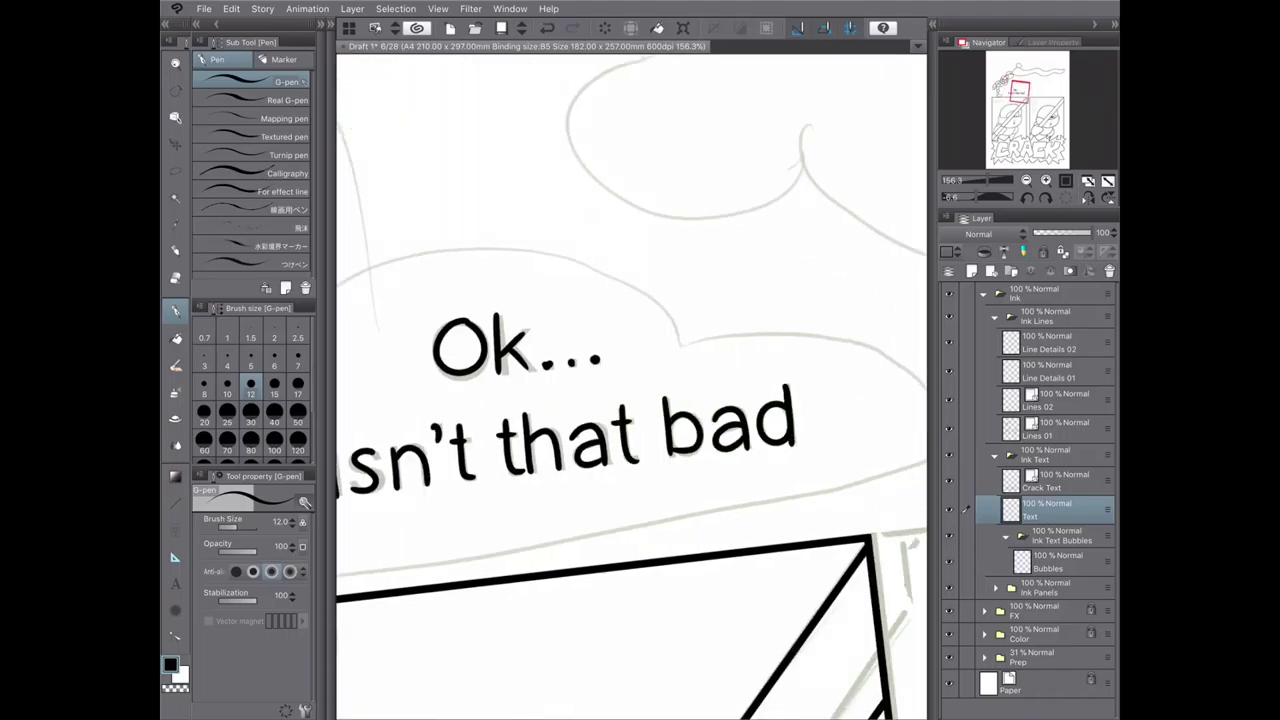
- Hand-letter "Things don't even" over the sketched first line in the first lower panel
{"action": "scroll", "coordinate": [632, 400], "scroll_direction": "down", "scroll_amount": 8}
{"action": "scroll", "coordinate": [441, 590], "scroll_direction": "up", "scroll_amount": 10}
{"action": "mouse_move", "coordinate": [405, 291]}
{"action": "left_mouse_down"}
{"action": "mouse_move", "coordinate": [458, 286]}
{"action": "mouse_move", "coordinate": [428, 343]}
{"action": "left_mouse_up"}
{"action": "key", "text": "ctrl+z"}
{"action": "mouse_move", "coordinate": [463, 281]}
{"action": "left_mouse_down"}
{"action": "mouse_move", "coordinate": [465, 333]}
{"action": "mouse_move", "coordinate": [556, 330]}
{"action": "left_mouse_up"}
{"action": "left_click_drag", "start_coordinate": [594, 290], "coordinate": [572, 342]}
{"action": "left_click_drag", "start_coordinate": [636, 282], "coordinate": [608, 320]}
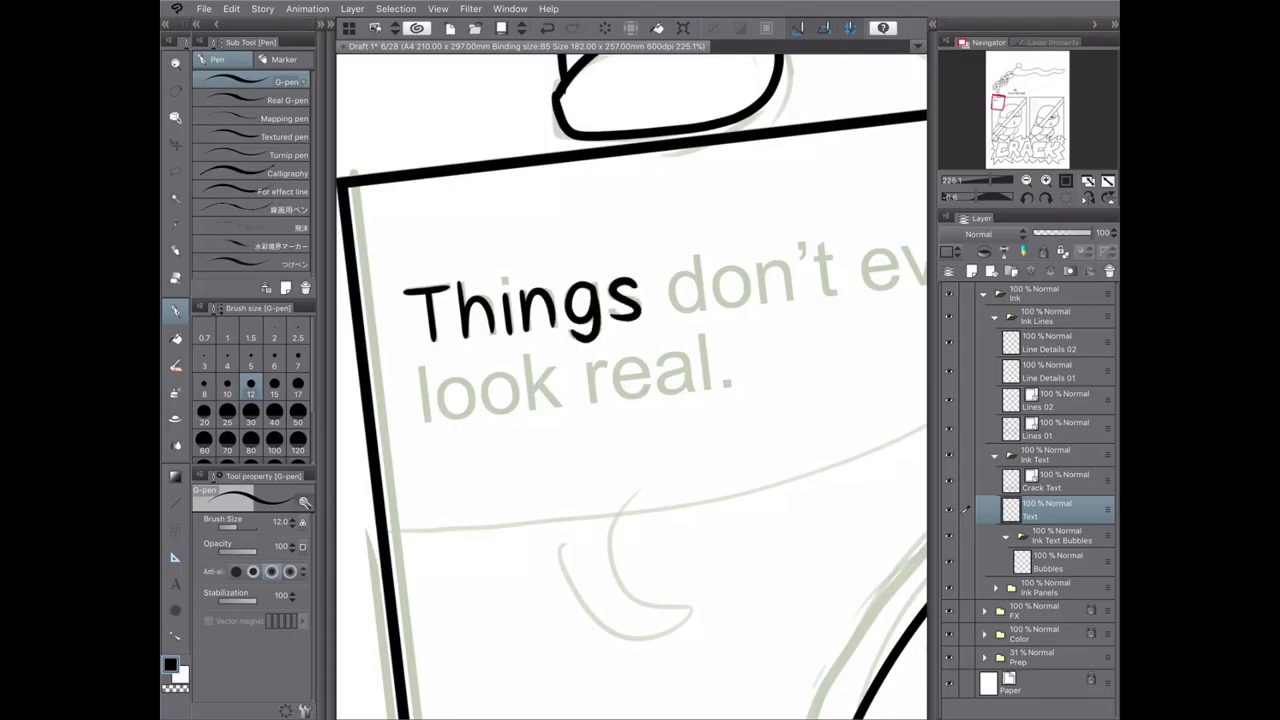
{"action": "left_click_drag", "start_coordinate": [700, 288], "coordinate": [694, 312]}
{"action": "left_click_drag", "start_coordinate": [700, 256], "coordinate": [704, 314]}
{"action": "left_click_drag", "start_coordinate": [740, 272], "coordinate": [792, 300]}
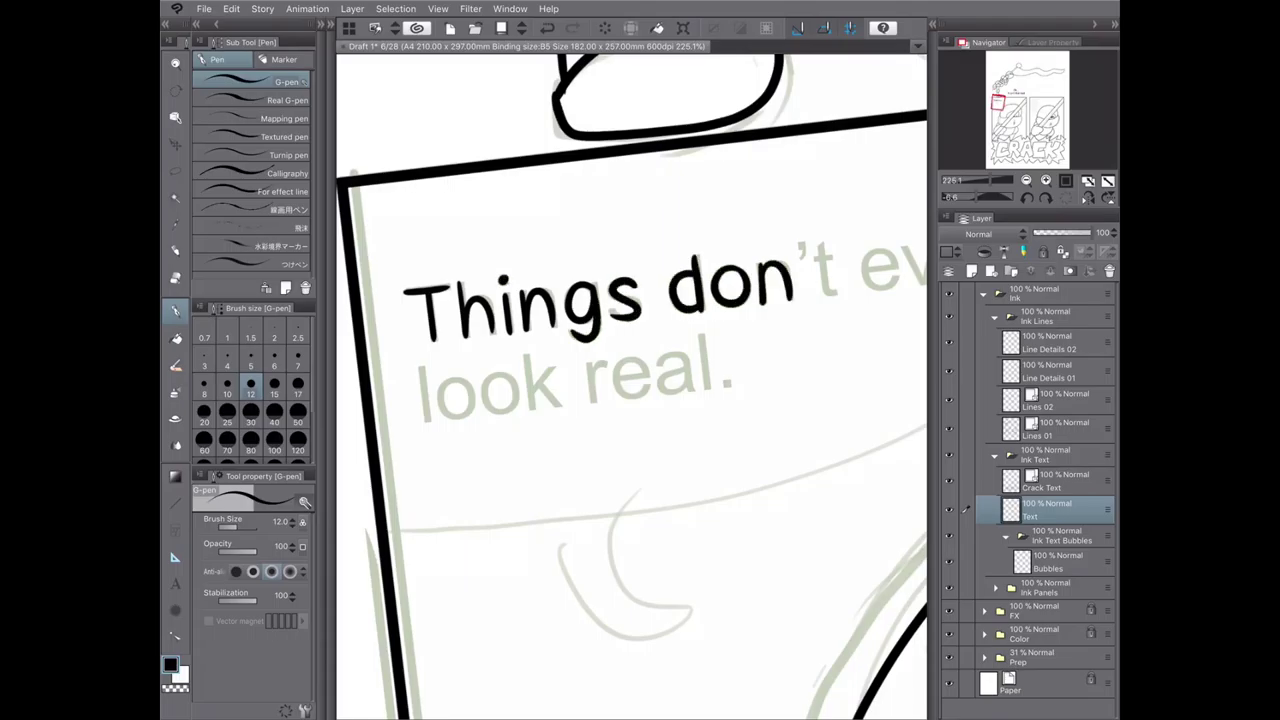
{"action": "left_click_drag", "start_coordinate": [760, 450], "coordinate": [564, 465]}
{"action": "mouse_move", "coordinate": [606, 272]}
{"action": "left_mouse_down"}
{"action": "mouse_move", "coordinate": [600, 288]}
{"action": "mouse_move", "coordinate": [638, 326]}
{"action": "left_mouse_up"}
{"action": "left_click_drag", "start_coordinate": [610, 292], "coordinate": [702, 316]}
{"action": "mouse_move", "coordinate": [706, 276]}
{"action": "left_mouse_down"}
{"action": "mouse_move", "coordinate": [742, 282]}
{"action": "mouse_move", "coordinate": [772, 305]}
{"action": "mouse_move", "coordinate": [828, 306]}
{"action": "left_mouse_up"}
- Hand-letter "look real." over the sketched second line in the first lower panel
{"action": "left_click_drag", "start_coordinate": [500, 450], "coordinate": [810, 370]}
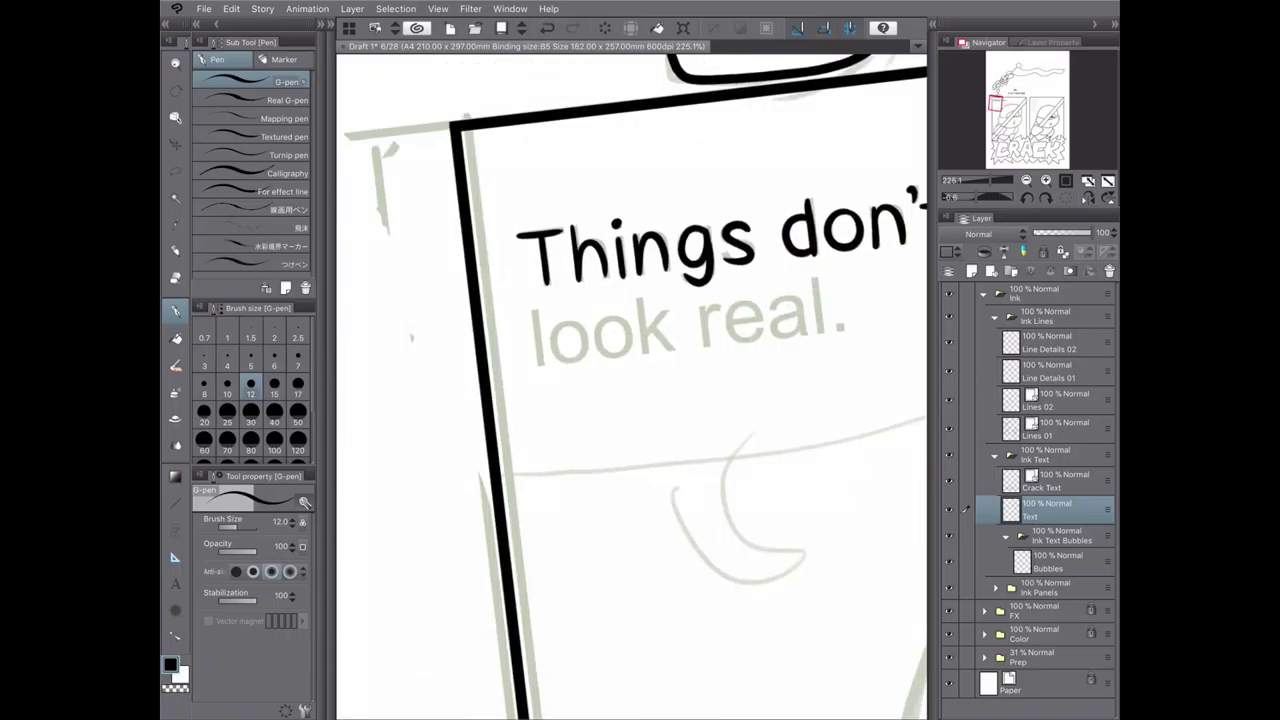
{"action": "left_click_drag", "start_coordinate": [540, 310], "coordinate": [536, 366]}
{"action": "left_click_drag", "start_coordinate": [582, 334], "coordinate": [582, 350]}
{"action": "left_click_drag", "start_coordinate": [618, 316], "coordinate": [638, 356]}
{"action": "left_click_drag", "start_coordinate": [666, 310], "coordinate": [670, 354]}
{"action": "mouse_move", "coordinate": [704, 348]}
{"action": "left_mouse_down"}
{"action": "mouse_move", "coordinate": [706, 304]}
{"action": "mouse_move", "coordinate": [720, 306]}
{"action": "left_mouse_up"}
{"action": "left_click_drag", "start_coordinate": [700, 450], "coordinate": [510, 440]}
{"action": "left_click_drag", "start_coordinate": [512, 304], "coordinate": [530, 296]}
{"action": "mouse_move", "coordinate": [536, 308]}
{"action": "left_mouse_down"}
{"action": "mouse_move", "coordinate": [566, 304]}
{"action": "mouse_move", "coordinate": [566, 326]}
{"action": "left_mouse_up"}
{"action": "mouse_move", "coordinate": [576, 290]}
{"action": "left_mouse_down"}
{"action": "mouse_move", "coordinate": [602, 292]}
{"action": "mouse_move", "coordinate": [606, 328]}
{"action": "left_mouse_up"}
{"action": "left_click_drag", "start_coordinate": [622, 268], "coordinate": [622, 324]}
{"action": "left_click_drag", "start_coordinate": [644, 318], "coordinate": [645, 320]}
- Hand-letter "If I pretend" over the first sketched line in the second lower panel, redoing the faulty letters
{"action": "scroll", "coordinate": [630, 390], "scroll_direction": "down", "scroll_amount": 5}
{"action": "left_click_drag", "start_coordinate": [800, 400], "coordinate": [450, 400]}
{"action": "scroll", "coordinate": [630, 390], "scroll_direction": "up", "scroll_amount": 5}
{"action": "left_click_drag", "start_coordinate": [486, 287], "coordinate": [490, 340]}
{"action": "left_click_drag", "start_coordinate": [520, 284], "coordinate": [504, 338]}
{"action": "left_click_drag", "start_coordinate": [496, 308], "coordinate": [552, 334]}
{"action": "mouse_move", "coordinate": [592, 290]}
{"action": "left_mouse_down"}
{"action": "mouse_move", "coordinate": [594, 346]}
{"action": "mouse_move", "coordinate": [596, 324]}
{"action": "left_mouse_up"}
{"action": "mouse_move", "coordinate": [636, 286]}
{"action": "left_mouse_down"}
{"action": "mouse_move", "coordinate": [636, 330]}
{"action": "mouse_move", "coordinate": [656, 284]}
{"action": "left_mouse_up"}
{"action": "mouse_move", "coordinate": [660, 302]}
{"action": "left_mouse_down"}
{"action": "mouse_move", "coordinate": [688, 284]}
{"action": "mouse_move", "coordinate": [690, 320]}
{"action": "left_mouse_up"}
{"action": "mouse_move", "coordinate": [708, 262]}
{"action": "left_mouse_down"}
{"action": "mouse_move", "coordinate": [704, 316]}
{"action": "mouse_move", "coordinate": [702, 279]}
{"action": "left_mouse_up"}
{"action": "left_click_drag", "start_coordinate": [722, 293], "coordinate": [756, 308]}
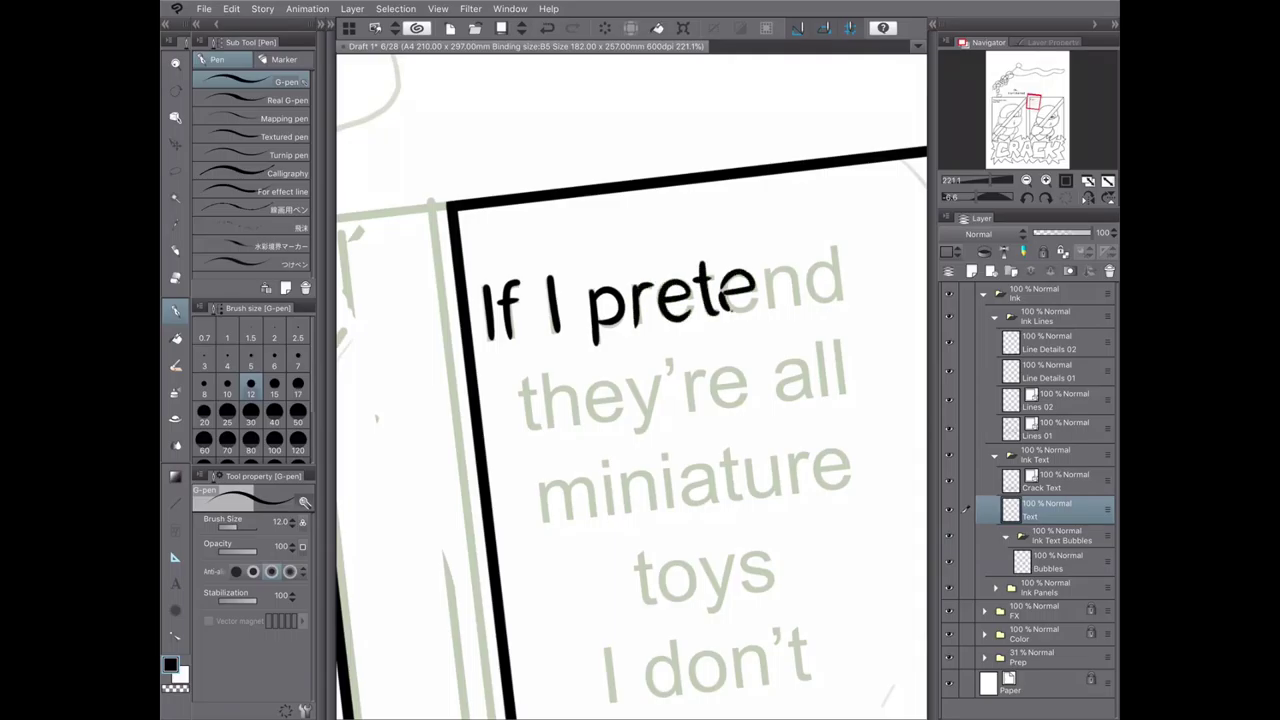
{"action": "key", "text": "ctrl+z"}
{"action": "key", "text": "ctrl+z"}
{"action": "left_click_drag", "start_coordinate": [692, 282], "coordinate": [702, 280]}
{"action": "mouse_move", "coordinate": [720, 292]}
{"action": "left_mouse_down"}
{"action": "mouse_move", "coordinate": [754, 290]}
{"action": "mouse_move", "coordinate": [770, 310]}
{"action": "left_mouse_up"}
{"action": "left_click_drag", "start_coordinate": [772, 290], "coordinate": [812, 300]}
{"action": "left_click_drag", "start_coordinate": [836, 248], "coordinate": [838, 300]}
- Hand-letter "they're all" over the second sketched line in the second lower panel
{"action": "mouse_move", "coordinate": [526, 378]}
{"action": "left_mouse_down"}
{"action": "mouse_move", "coordinate": [532, 424]}
{"action": "mouse_move", "coordinate": [540, 390]}
{"action": "mouse_move", "coordinate": [536, 428]}
{"action": "left_mouse_up"}
{"action": "key", "text": "ctrl+z"}
{"action": "key", "text": "ctrl+z"}
{"action": "mouse_move", "coordinate": [520, 392]}
{"action": "left_mouse_down"}
{"action": "mouse_move", "coordinate": [542, 390]}
{"action": "mouse_move", "coordinate": [548, 430]}
{"action": "left_mouse_up"}
{"action": "mouse_move", "coordinate": [550, 402]}
{"action": "left_mouse_down"}
{"action": "mouse_move", "coordinate": [580, 430]}
{"action": "mouse_move", "coordinate": [642, 418]}
{"action": "left_mouse_up"}
{"action": "left_click_drag", "start_coordinate": [658, 378], "coordinate": [634, 432]}
{"action": "left_click_drag", "start_coordinate": [674, 358], "coordinate": [668, 378]}
{"action": "mouse_move", "coordinate": [688, 372]}
{"action": "left_mouse_down"}
{"action": "mouse_move", "coordinate": [690, 416]}
{"action": "mouse_move", "coordinate": [708, 372]}
{"action": "mouse_move", "coordinate": [744, 404]}
{"action": "left_mouse_up"}
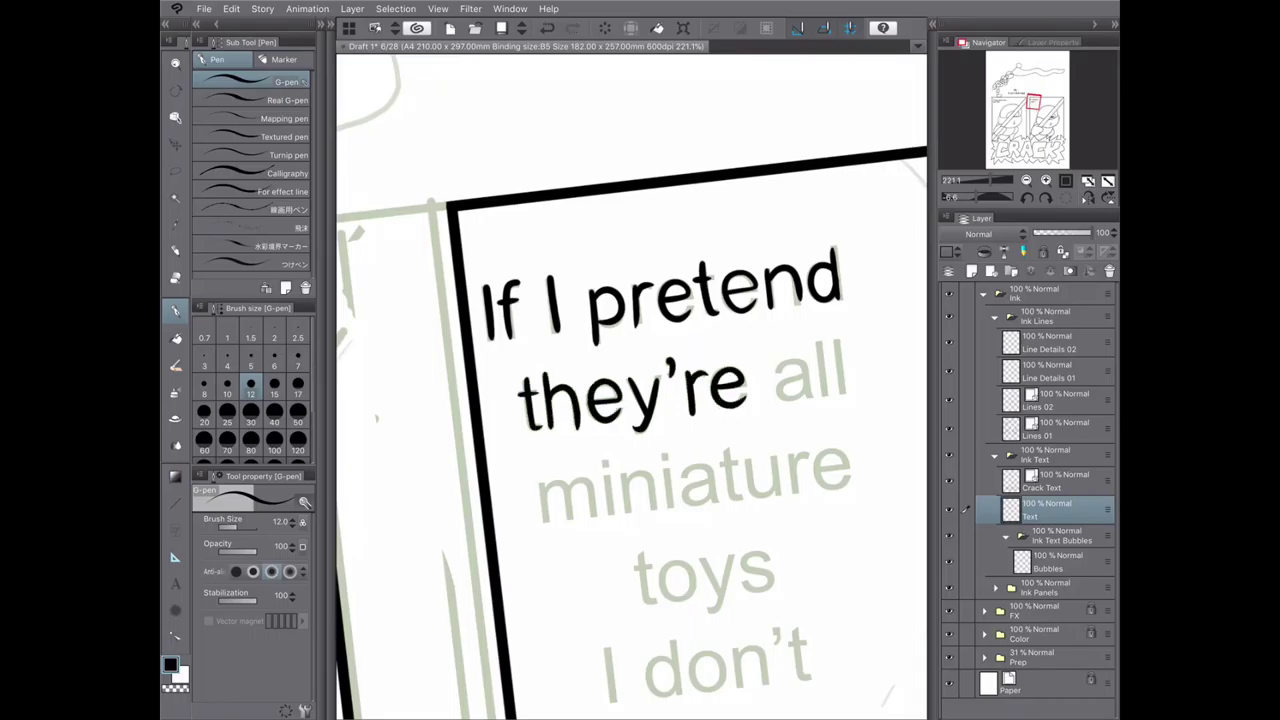
{"action": "key", "text": "ctrl+z"}
{"action": "mouse_move", "coordinate": [806, 360]}
{"action": "left_mouse_down"}
{"action": "mouse_move", "coordinate": [778, 374]}
{"action": "mouse_move", "coordinate": [804, 402]}
{"action": "left_mouse_up"}
{"action": "mouse_move", "coordinate": [822, 342]}
{"action": "left_mouse_down"}
{"action": "mouse_move", "coordinate": [818, 398]}
{"action": "mouse_move", "coordinate": [838, 398]}
{"action": "left_mouse_up"}
- Hand-letter "miniature" over the third sketched line in the second lower panel
{"action": "left_click_drag", "start_coordinate": [544, 482], "coordinate": [547, 522]}
{"action": "mouse_move", "coordinate": [546, 500]}
{"action": "left_mouse_down"}
{"action": "mouse_move", "coordinate": [570, 520]}
{"action": "mouse_move", "coordinate": [596, 516]}
{"action": "left_mouse_up"}
{"action": "mouse_move", "coordinate": [606, 480]}
{"action": "left_mouse_down"}
{"action": "mouse_move", "coordinate": [606, 516]}
{"action": "mouse_move", "coordinate": [604, 467]}
{"action": "left_mouse_up"}
{"action": "mouse_move", "coordinate": [624, 480]}
{"action": "left_mouse_down"}
{"action": "mouse_move", "coordinate": [626, 516]}
{"action": "mouse_move", "coordinate": [656, 518]}
{"action": "left_mouse_up"}
{"action": "left_click_drag", "start_coordinate": [668, 482], "coordinate": [668, 516]}
{"action": "left_click_drag", "start_coordinate": [666, 456], "coordinate": [667, 460]}
{"action": "left_click_drag", "start_coordinate": [712, 480], "coordinate": [712, 516]}
{"action": "left_click_drag", "start_coordinate": [728, 448], "coordinate": [744, 502]}
{"action": "left_click_drag", "start_coordinate": [718, 462], "coordinate": [748, 458]}
{"action": "left_click_drag", "start_coordinate": [750, 462], "coordinate": [774, 498]}
{"action": "left_click_drag", "start_coordinate": [792, 450], "coordinate": [793, 498]}
{"action": "left_click_drag", "start_coordinate": [794, 464], "coordinate": [812, 454]}
{"action": "mouse_move", "coordinate": [818, 468]}
{"action": "left_mouse_down"}
{"action": "mouse_move", "coordinate": [830, 448]}
{"action": "mouse_move", "coordinate": [846, 490]}
{"action": "left_mouse_up"}
- Hand-letter "toys" over the fourth sketched line in the second lower panel
{"action": "left_click_drag", "start_coordinate": [700, 500], "coordinate": [630, 320]}
{"action": "left_click_drag", "start_coordinate": [576, 378], "coordinate": [578, 430]}
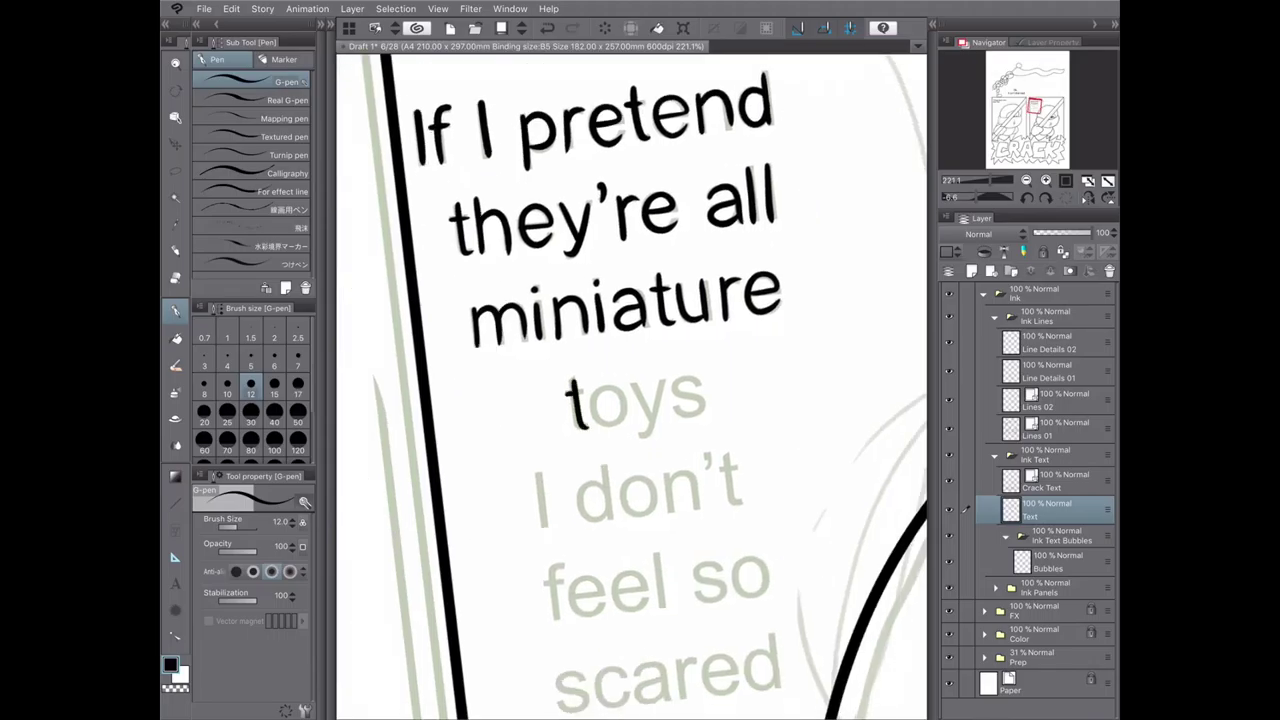
{"action": "left_click_drag", "start_coordinate": [614, 388], "coordinate": [654, 418]}
{"action": "left_click_drag", "start_coordinate": [664, 384], "coordinate": [638, 438]}
{"action": "left_click_drag", "start_coordinate": [704, 386], "coordinate": [678, 418]}
- Hand-letter "I don't" over the sketched line below "toys", redoing the first attempt at the d
{"action": "left_click_drag", "start_coordinate": [541, 472], "coordinate": [541, 530]}
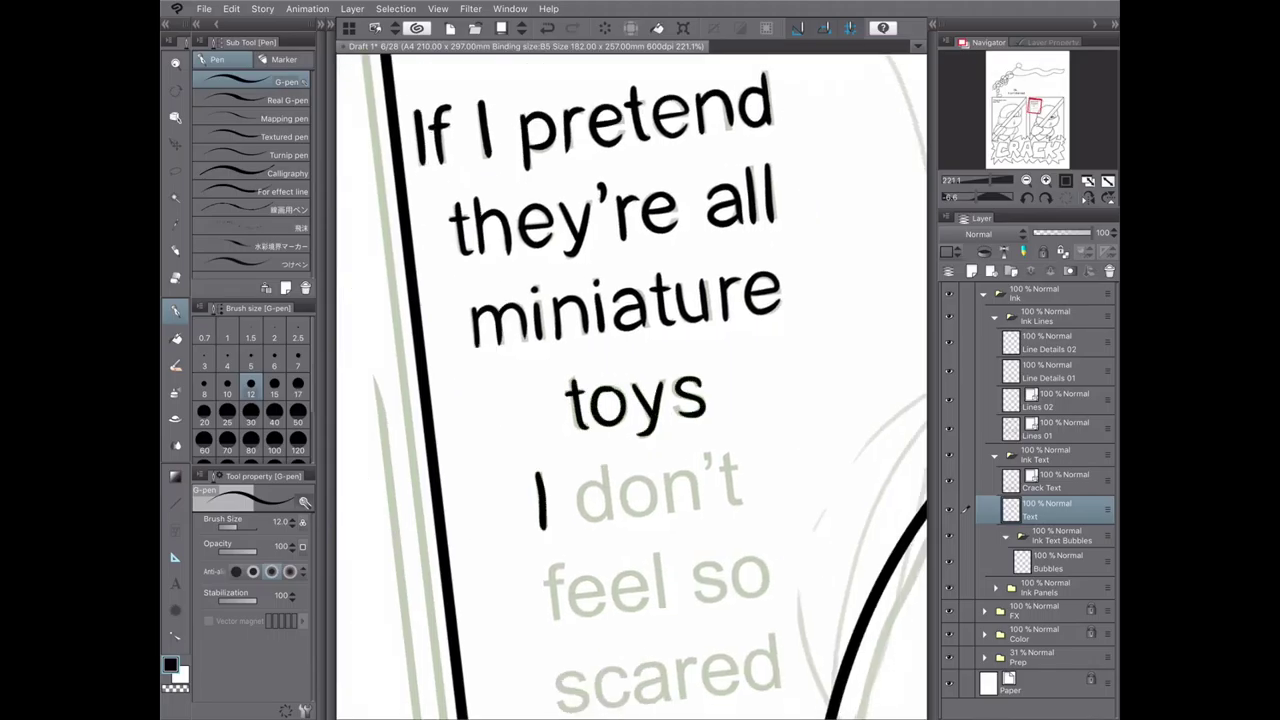
{"action": "left_click_drag", "start_coordinate": [608, 494], "coordinate": [606, 520]}
{"action": "mouse_move", "coordinate": [608, 466]}
{"action": "left_mouse_down"}
{"action": "mouse_move", "coordinate": [610, 522]}
{"action": "mouse_move", "coordinate": [592, 512]}
{"action": "mouse_move", "coordinate": [608, 520]}
{"action": "left_mouse_up"}
{"action": "key", "text": "ctrl+z"}
{"action": "key", "text": "ctrl+z"}
{"action": "left_click_drag", "start_coordinate": [608, 466], "coordinate": [610, 522]}
{"action": "left_click_drag", "start_coordinate": [640, 478], "coordinate": [656, 490]}
{"action": "mouse_move", "coordinate": [666, 472]}
{"action": "left_mouse_down"}
{"action": "mouse_move", "coordinate": [668, 516]}
{"action": "mouse_move", "coordinate": [698, 512]}
{"action": "left_mouse_up"}
{"action": "left_click_drag", "start_coordinate": [710, 452], "coordinate": [702, 468]}
{"action": "left_click_drag", "start_coordinate": [728, 452], "coordinate": [730, 508]}
{"action": "left_click_drag", "start_coordinate": [716, 478], "coordinate": [744, 476]}
- Hand-letter "feel so" over the sketched line below "I don't"
{"action": "scroll", "coordinate": [632, 386], "scroll_direction": "down", "scroll_amount": 3}
{"action": "left_click_drag", "start_coordinate": [532, 328], "coordinate": [516, 386]}
{"action": "mouse_move", "coordinate": [506, 348]}
{"action": "left_mouse_down"}
{"action": "mouse_move", "coordinate": [534, 348]}
{"action": "mouse_move", "coordinate": [570, 382]}
{"action": "mouse_move", "coordinate": [612, 338]}
{"action": "mouse_move", "coordinate": [614, 378]}
{"action": "left_mouse_up"}
{"action": "left_click_drag", "start_coordinate": [630, 318], "coordinate": [628, 376]}
{"action": "left_click_drag", "start_coordinate": [694, 326], "coordinate": [664, 368]}
{"action": "key", "text": "ctrl+z"}
{"action": "mouse_move", "coordinate": [724, 322]}
{"action": "left_mouse_down"}
{"action": "mouse_move", "coordinate": [704, 340]}
{"action": "mouse_move", "coordinate": [722, 322]}
{"action": "left_mouse_up"}
- Hand-letter "scared" over the last sketched line in the second lower panel
{"action": "left_click_drag", "start_coordinate": [552, 442], "coordinate": [522, 474]}
{"action": "left_click_drag", "start_coordinate": [592, 442], "coordinate": [594, 474]}
{"action": "mouse_move", "coordinate": [616, 436]}
{"action": "left_mouse_down"}
{"action": "mouse_move", "coordinate": [606, 442]}
{"action": "mouse_move", "coordinate": [650, 470]}
{"action": "left_mouse_up"}
{"action": "mouse_move", "coordinate": [652, 442]}
{"action": "left_mouse_down"}
{"action": "mouse_move", "coordinate": [668, 428]}
{"action": "mouse_move", "coordinate": [708, 458]}
{"action": "mouse_move", "coordinate": [716, 440]}
{"action": "mouse_move", "coordinate": [744, 456]}
{"action": "left_mouse_up"}
{"action": "left_click_drag", "start_coordinate": [748, 400], "coordinate": [746, 460]}
{"action": "key", "text": "ctrl+z"}
- Show the whole lettered page and save the comic file
{"action": "key", "text": "ctrl+0"}
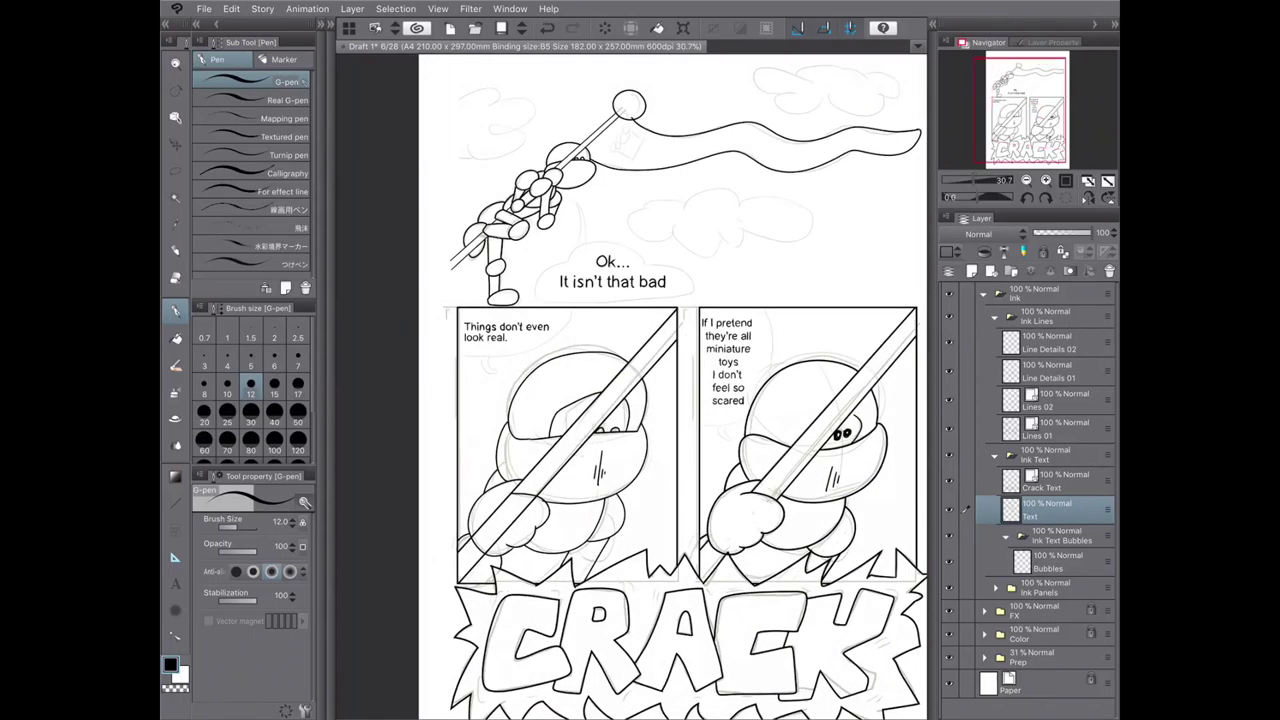
{"action": "scroll", "coordinate": [630, 380], "scroll_direction": "up", "scroll_amount": 1}
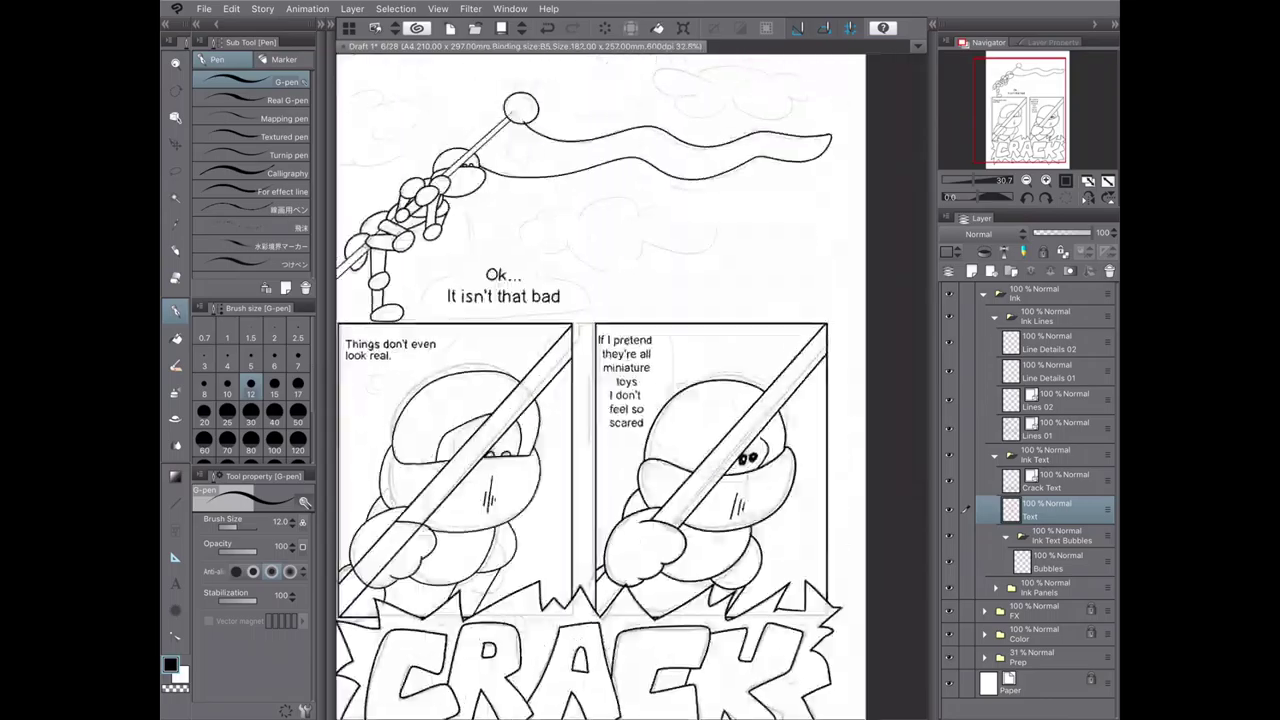
{"action": "key", "text": "ctrl+n"}
{"action": "key", "text": "Escape"}
{"action": "key", "text": "ctrl+s"}
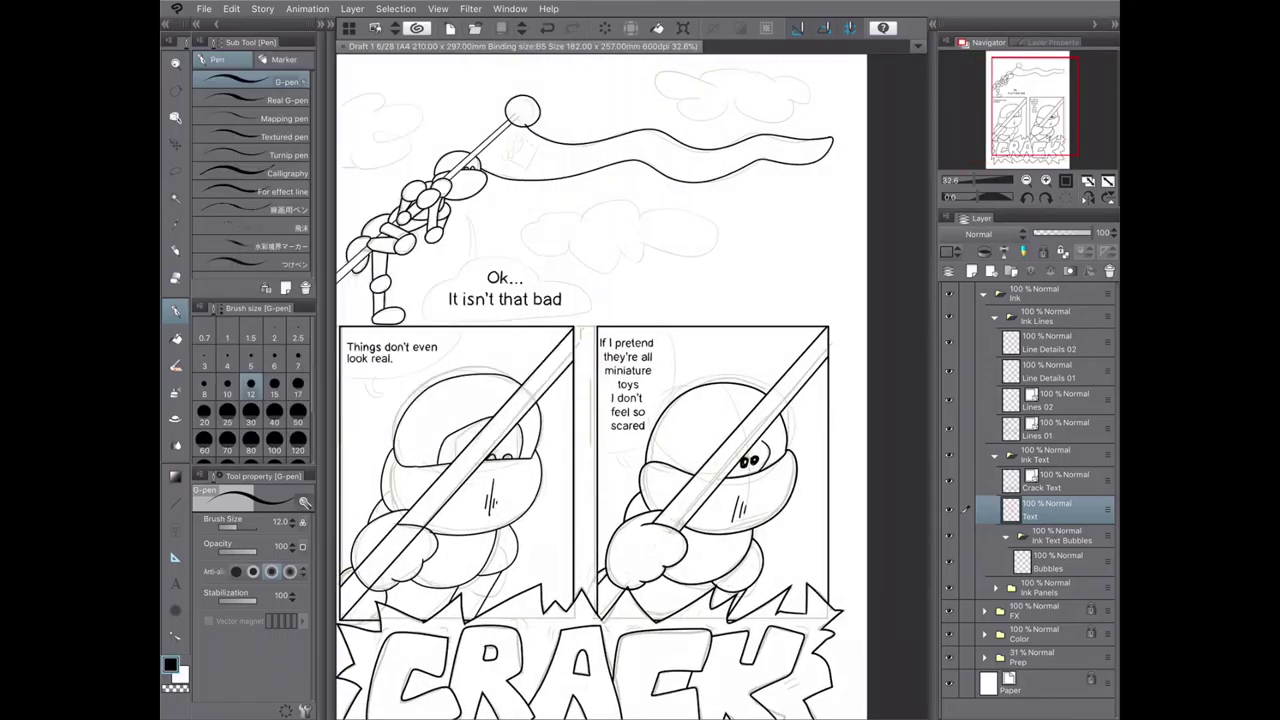
- On Lines 01, vector-erase the pole lines that run through the first lower panel character's hand
{"action": "scroll", "coordinate": [630, 380], "scroll_direction": "up", "scroll_amount": 3}
{"action": "key", "text": "e"}
{"action": "left_click", "coordinate": [1060, 428]}
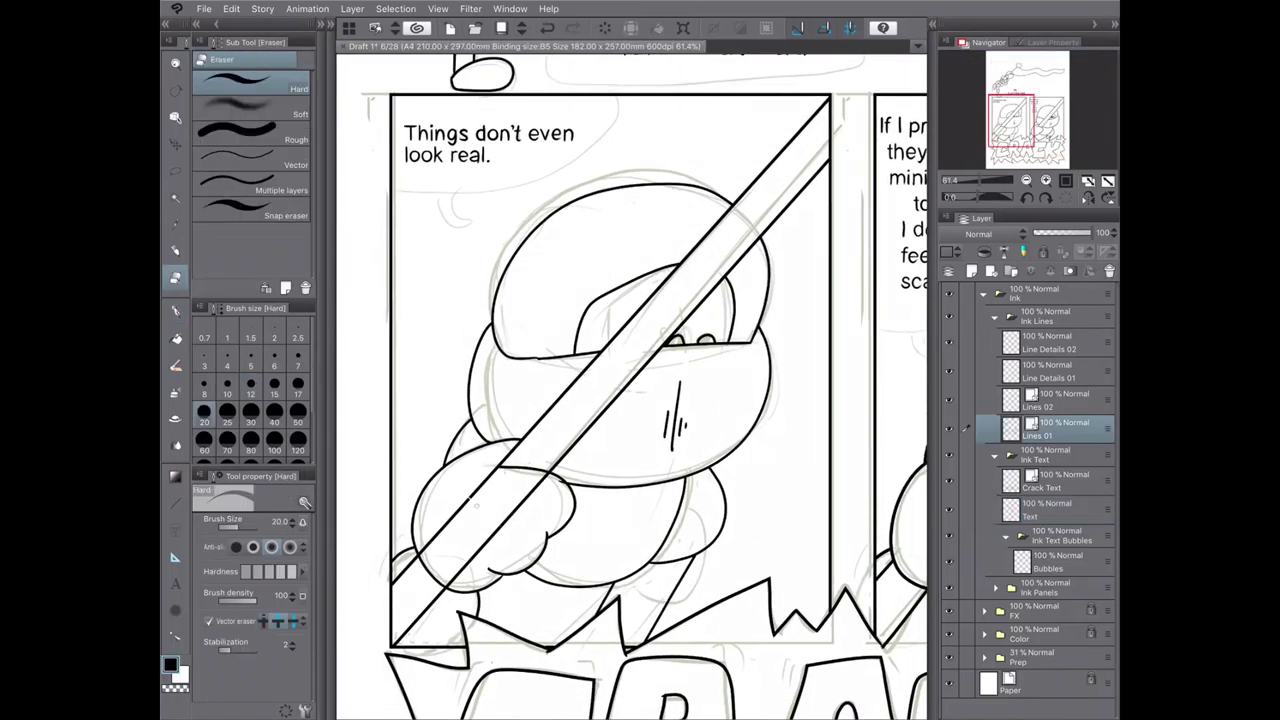
{"action": "left_click_drag", "start_coordinate": [450, 480], "coordinate": [540, 580]}
{"action": "scroll", "coordinate": [630, 380], "scroll_direction": "down", "scroll_amount": 3}
- Examine the second lower panel character's hand, pole and arm line joins for leftover stubs
{"action": "key", "text": "p"}
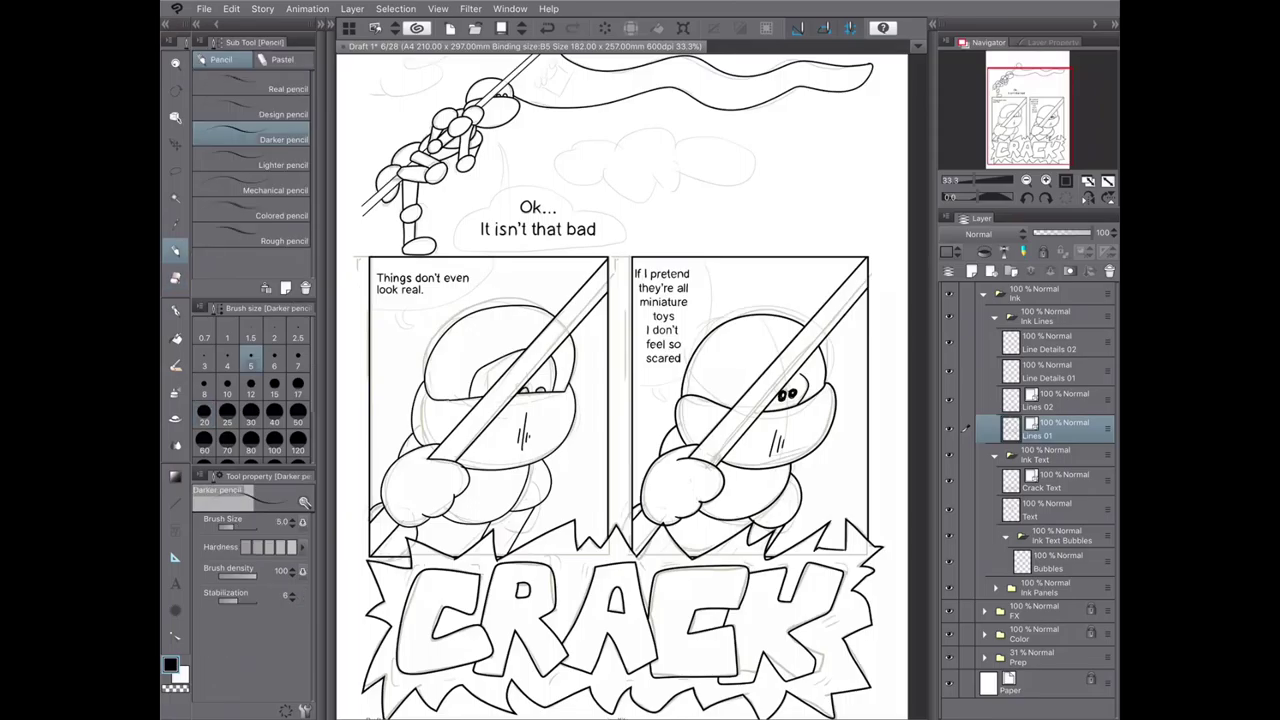
{"action": "scroll", "coordinate": [630, 380], "scroll_direction": "up", "scroll_amount": 2}
{"action": "left_click_drag", "start_coordinate": [780, 400], "coordinate": [430, 320]}
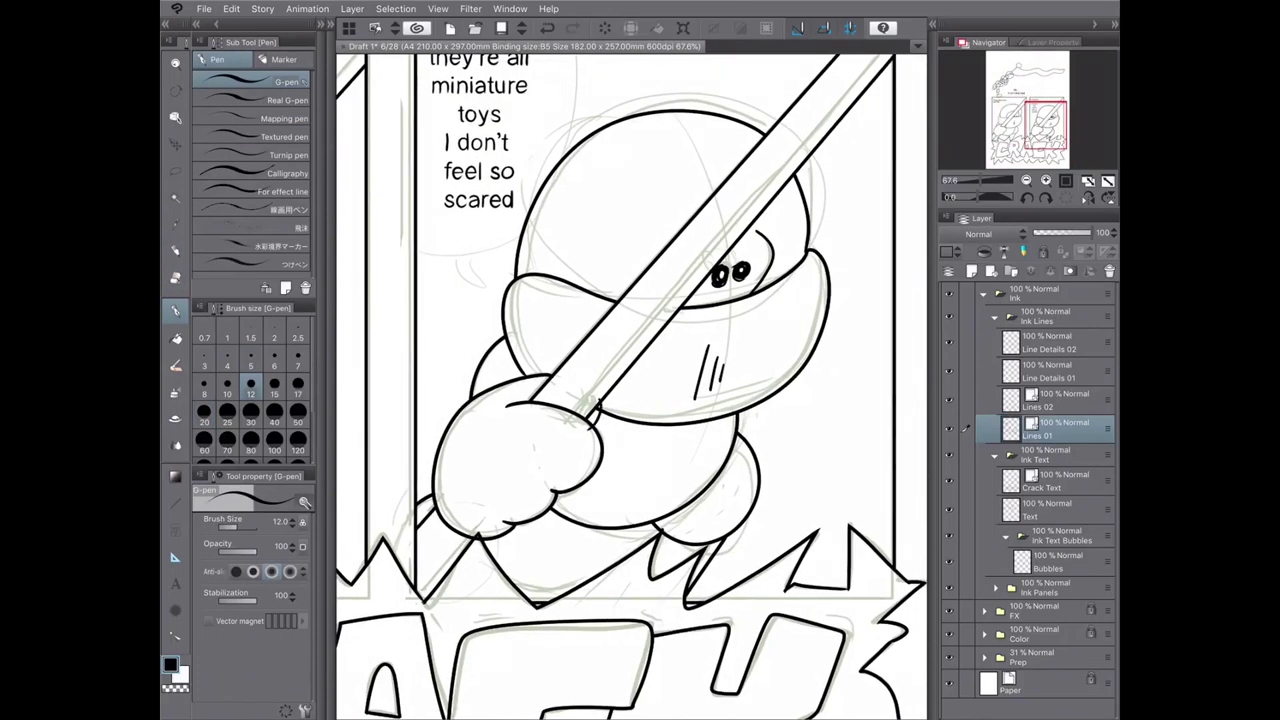
{"action": "key", "text": "e"}
{"action": "scroll", "coordinate": [430, 630], "scroll_direction": "up", "scroll_amount": 3}
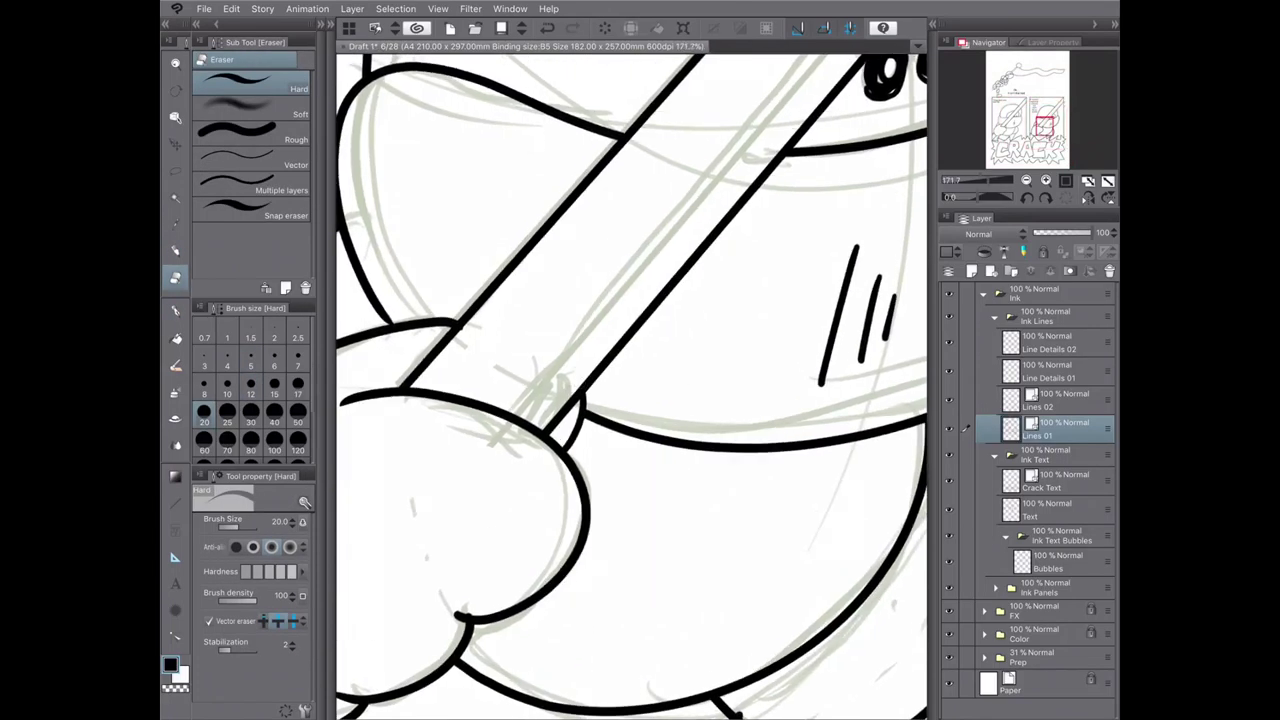
{"action": "scroll", "coordinate": [630, 380], "scroll_direction": "down", "scroll_amount": 3}
{"action": "scroll", "coordinate": [630, 380], "scroll_direction": "up", "scroll_amount": 4}
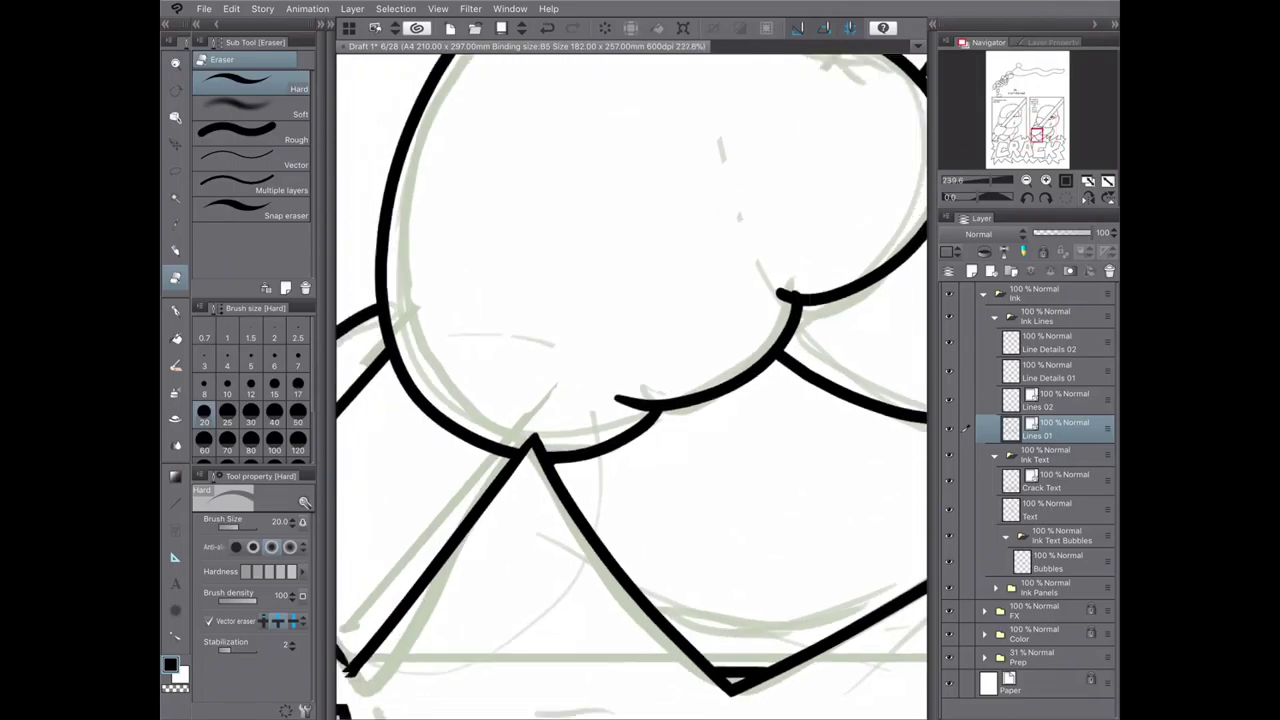
{"action": "scroll", "coordinate": [630, 380], "scroll_direction": "down", "scroll_amount": 5}
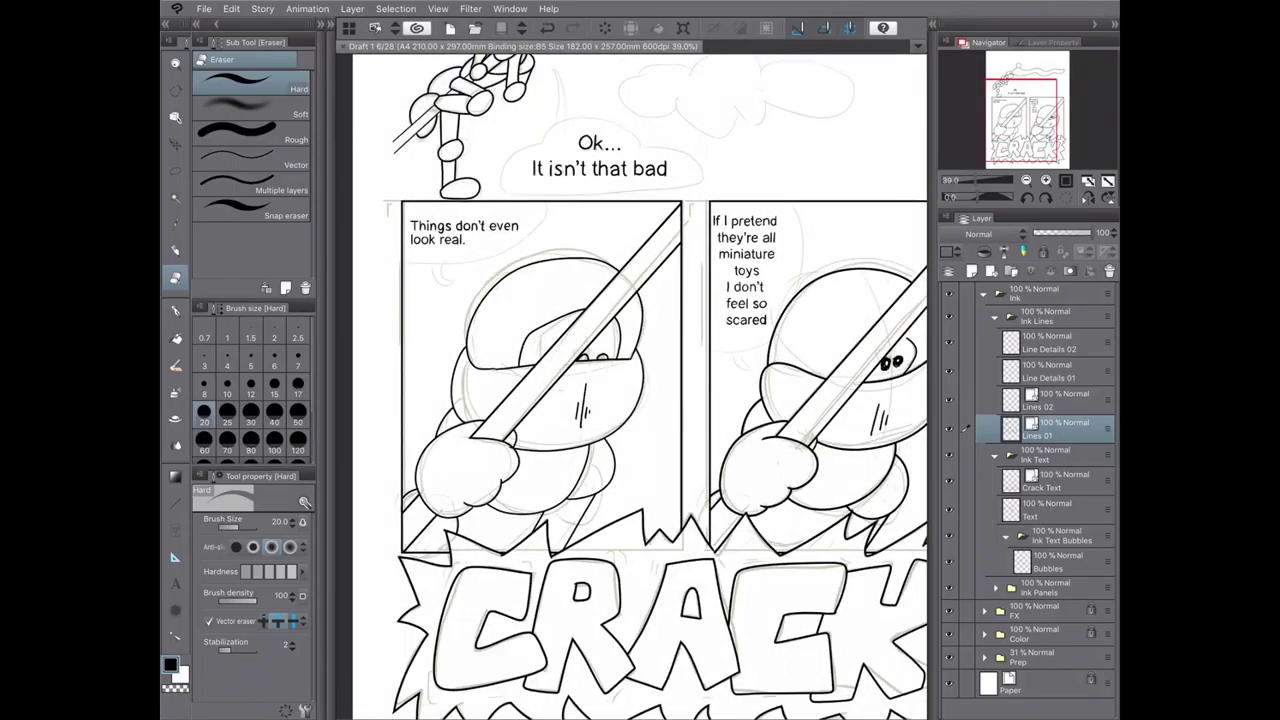
{"action": "scroll", "coordinate": [630, 380], "scroll_direction": "down", "scroll_amount": 1}
- Make the Bubbles layer in the Ink Text Bubbles folder active and switch to the G-pen
{"action": "left_click", "coordinate": [1050, 400]}
{"action": "left_click", "coordinate": [1050, 371]}
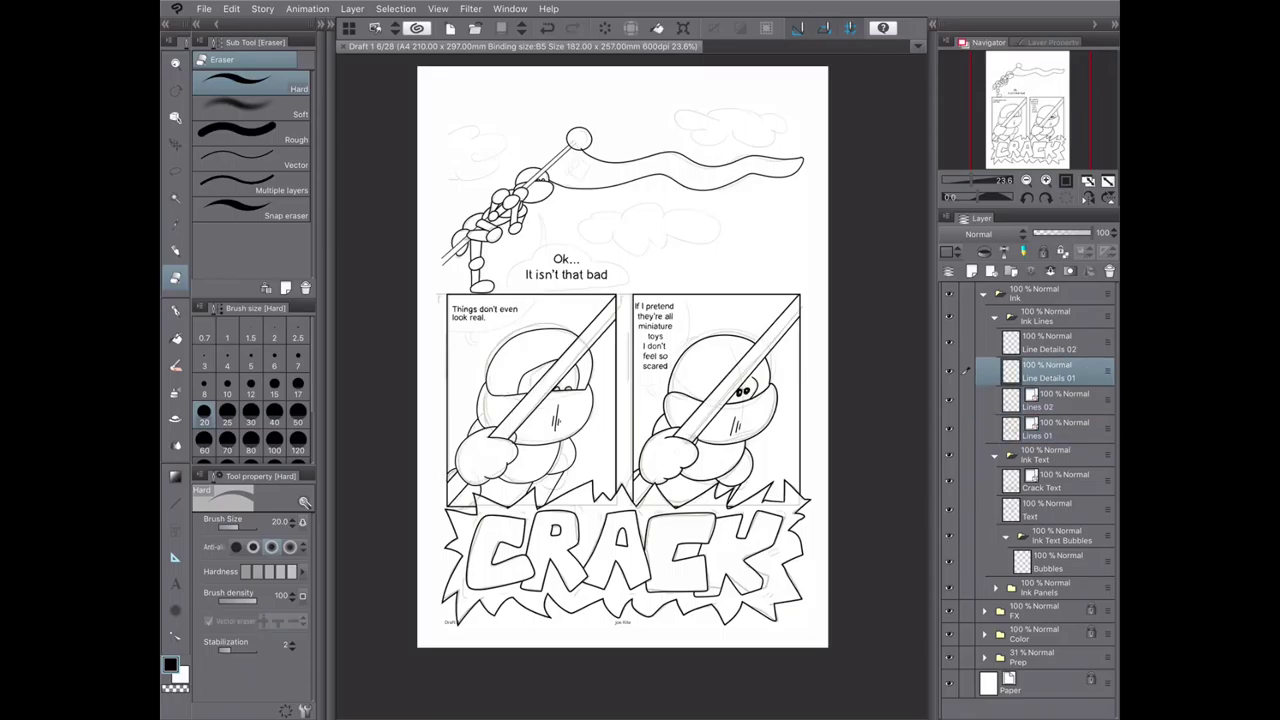
{"action": "left_click", "coordinate": [966, 563]}
{"action": "key", "text": "t"}
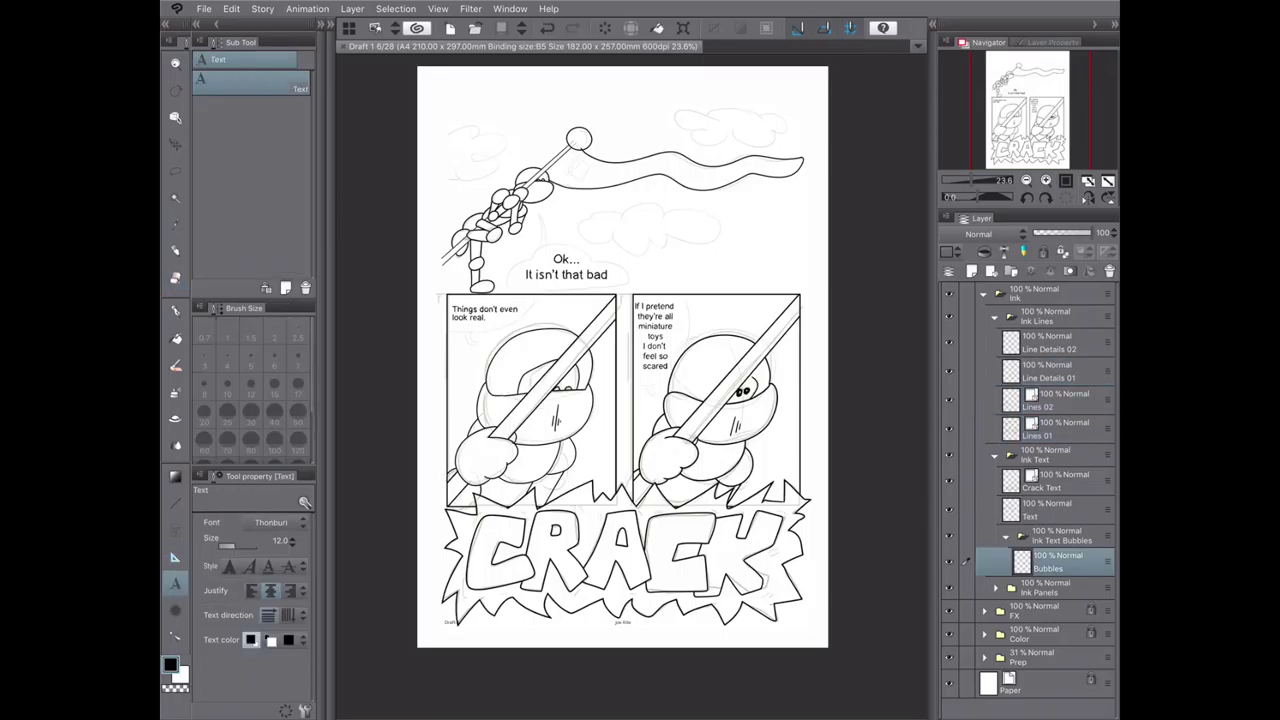
{"action": "key", "text": "t"}
{"action": "scroll", "coordinate": [476, 258], "scroll_direction": "up", "scroll_amount": 5}
{"action": "key", "text": "p"}
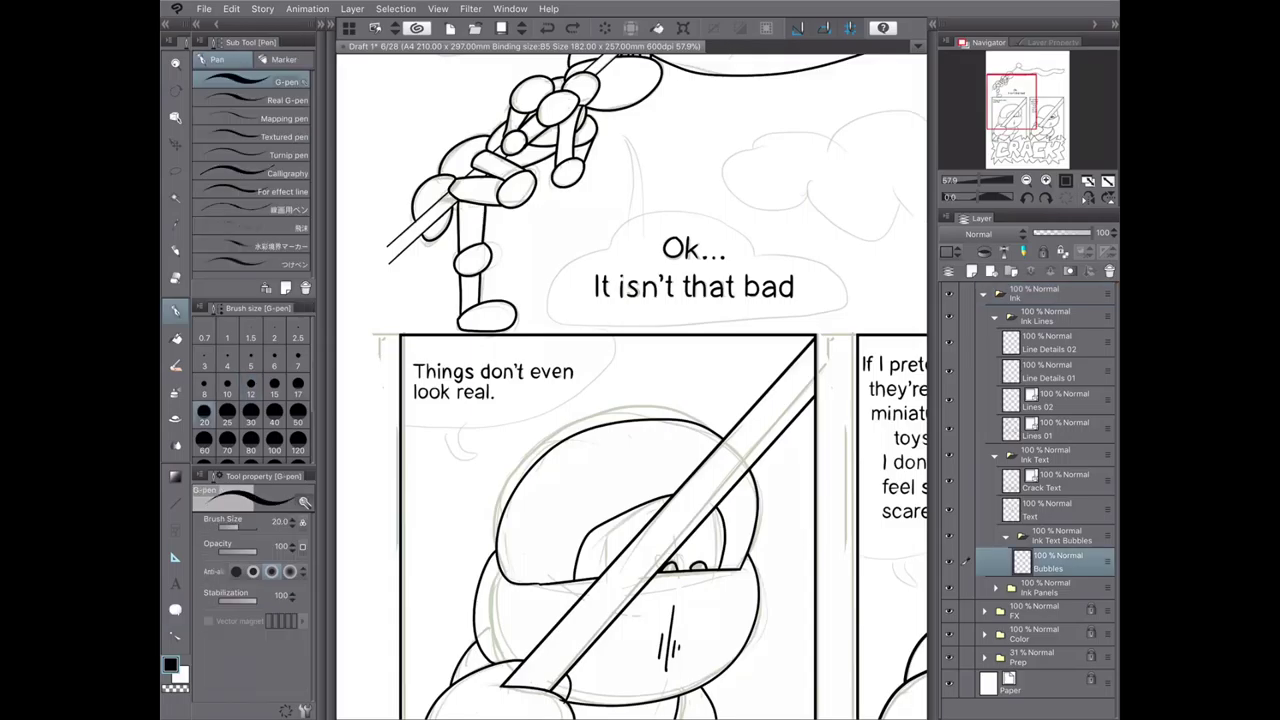
- Undo the trial bubble stroke and create a new vector layer named "Bubbles" above the existing Bubbles layer
{"action": "left_click_drag", "start_coordinate": [617, 335], "coordinate": [399, 428]}
{"action": "key", "text": "ctrl+z"}
{"action": "left_click", "coordinate": [991, 271]}
{"action": "double_click", "coordinate": [1060, 562]}
{"action": "type", "text": "Bubbles"}
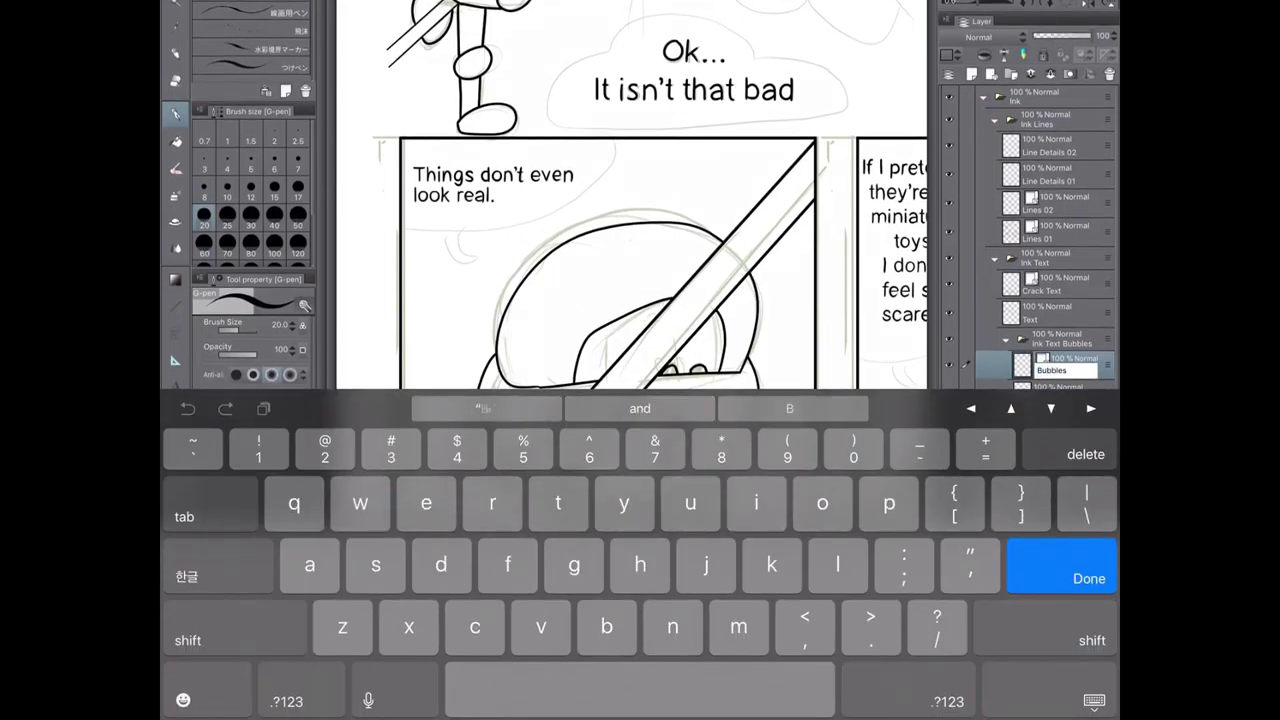
{"action": "key", "text": "Return"}
- With the G-pen at size 15, ink the curved bubble outline and pointed tail below "Things don't even look real."
{"action": "mouse_move", "coordinate": [392, 426]}
{"action": "left_mouse_down"}
{"action": "mouse_move", "coordinate": [540, 408]}
{"action": "mouse_move", "coordinate": [624, 310]}
{"action": "left_mouse_up"}
{"action": "key", "text": "ctrl+z"}
{"action": "mouse_move", "coordinate": [390, 424]}
{"action": "left_mouse_down"}
{"action": "mouse_move", "coordinate": [432, 418]}
{"action": "mouse_move", "coordinate": [624, 320]}
{"action": "left_mouse_up"}
{"action": "key", "text": "ctrl+z"}
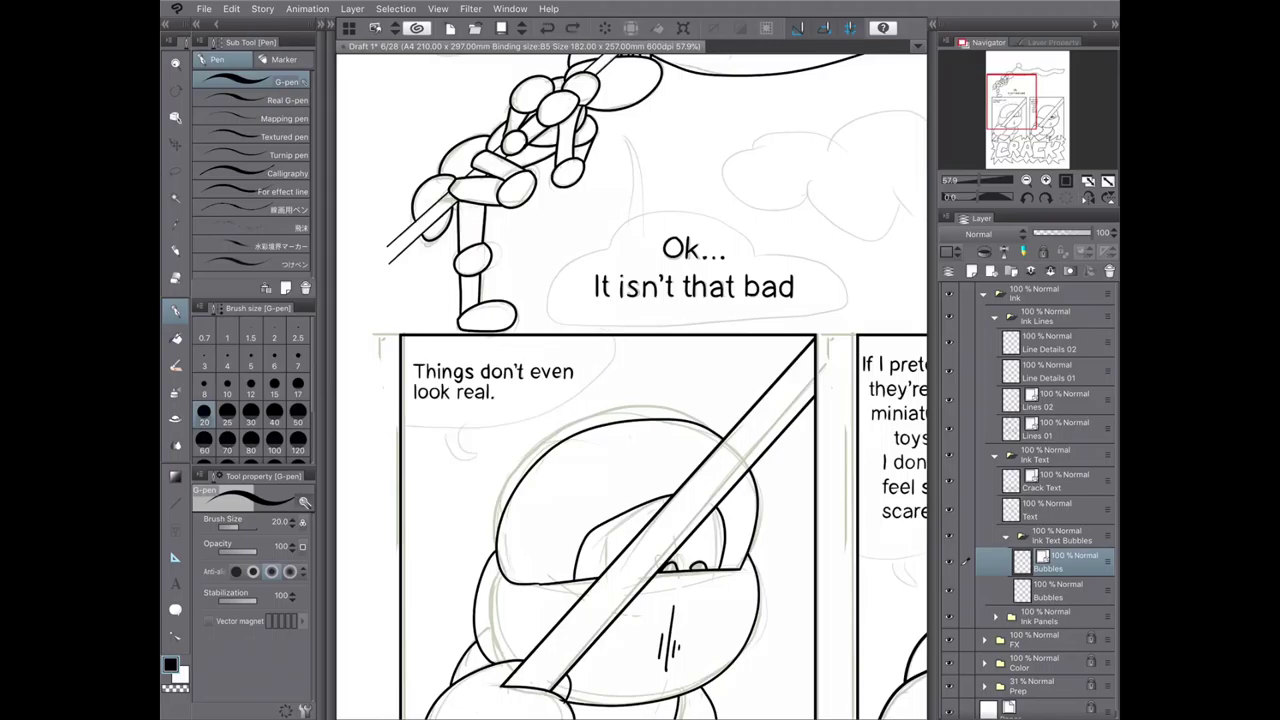
{"action": "left_click_drag", "start_coordinate": [390, 428], "coordinate": [628, 316]}
{"action": "left_click_drag", "start_coordinate": [445, 424], "coordinate": [497, 470]}
{"action": "left_click_drag", "start_coordinate": [467, 418], "coordinate": [495, 468]}
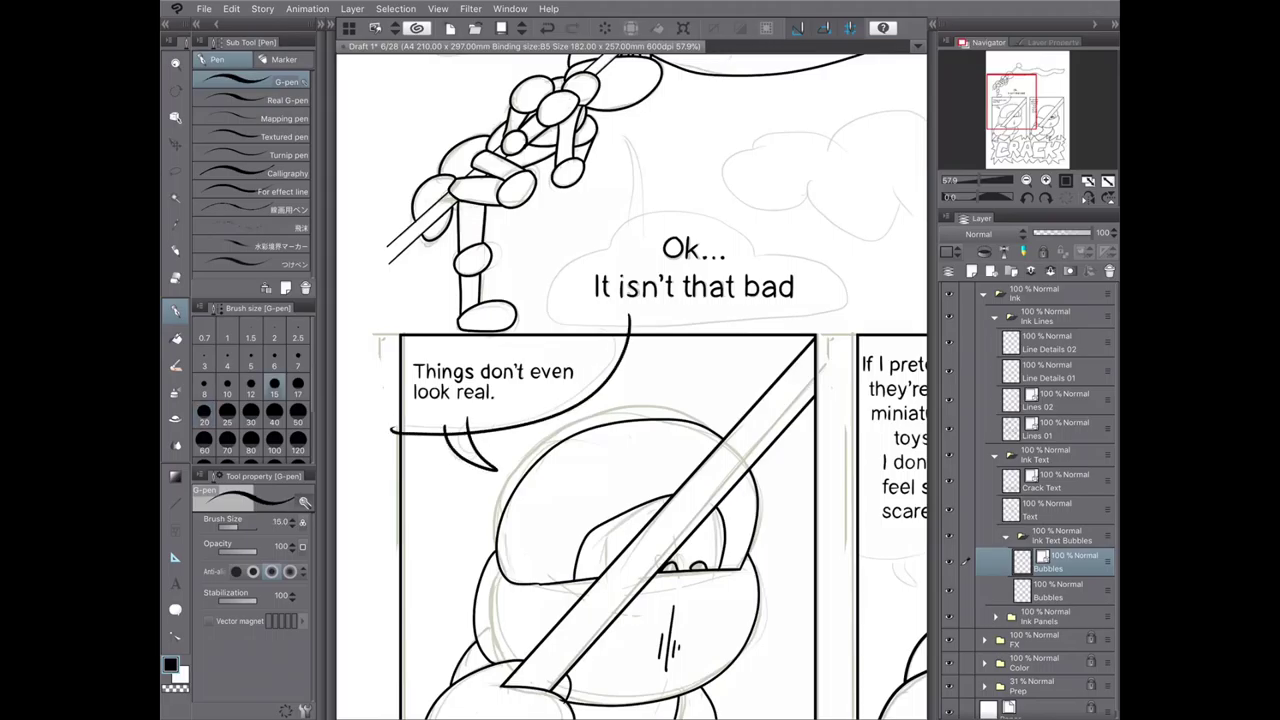
- Erase the bubble outline's stubs at the panel border and across the tail opening below "Things don't even look real."
{"action": "key", "text": "e"}
{"action": "left_click_drag", "start_coordinate": [390, 430], "coordinate": [398, 430]}
{"action": "left_click_drag", "start_coordinate": [440, 424], "coordinate": [468, 420]}
{"action": "left_click_drag", "start_coordinate": [700, 400], "coordinate": [405, 322]}
- Ink the curved bubble outline and pointed tail around the "If I pretend they're all miniature toys" text, and erase the overshoots
{"action": "key", "text": "p"}
{"action": "mouse_move", "coordinate": [560, 472]}
{"action": "left_mouse_down"}
{"action": "mouse_move", "coordinate": [621, 472]}
{"action": "mouse_move", "coordinate": [702, 400]}
{"action": "mouse_move", "coordinate": [686, 256]}
{"action": "left_mouse_up"}
{"action": "left_click_drag", "start_coordinate": [590, 458], "coordinate": [609, 508]}
{"action": "left_click_drag", "start_coordinate": [626, 448], "coordinate": [610, 506]}
{"action": "key", "text": "e"}
{"action": "left_click_drag", "start_coordinate": [590, 448], "coordinate": [606, 476]}
{"action": "left_click_drag", "start_coordinate": [550, 470], "coordinate": [562, 474]}
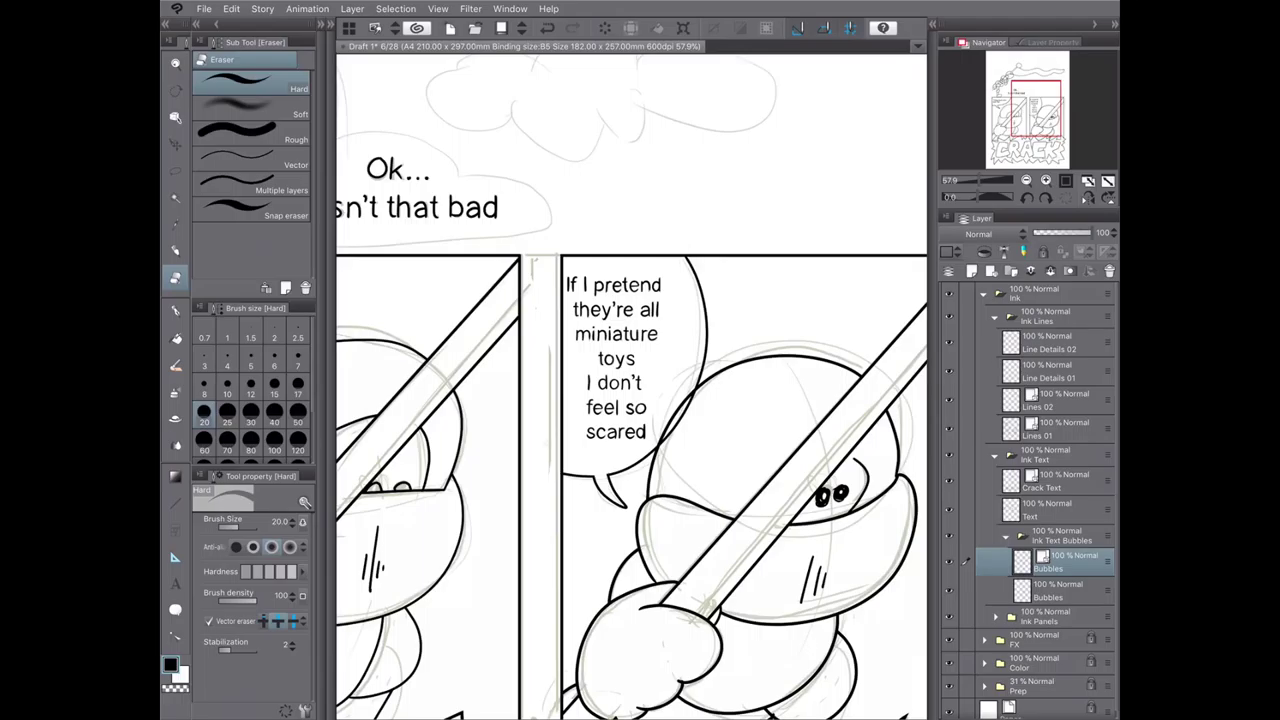
- Ink the cloud-shaped bubble and curved tail around "Ok... It isn't that bad", erase its stubs, and save the page
{"action": "scroll", "coordinate": [632, 380], "scroll_direction": "down", "scroll_amount": 5}
{"action": "scroll", "coordinate": [632, 380], "scroll_direction": "up", "scroll_amount": 4}
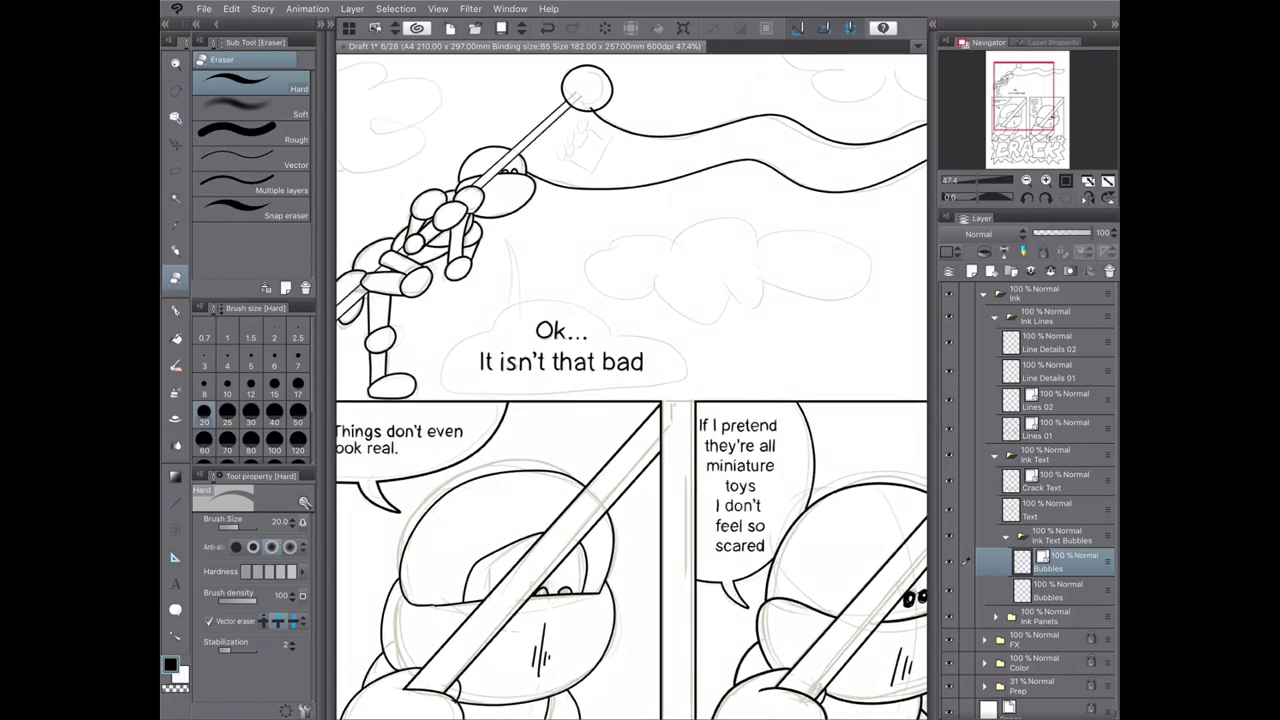
{"action": "key", "text": "p"}
{"action": "mouse_move", "coordinate": [684, 368]}
{"action": "left_mouse_down"}
{"action": "mouse_move", "coordinate": [622, 334]}
{"action": "mouse_move", "coordinate": [686, 386]}
{"action": "mouse_move", "coordinate": [552, 396]}
{"action": "left_mouse_up"}
{"action": "key", "text": "ctrl+z"}
{"action": "mouse_move", "coordinate": [618, 344]}
{"action": "left_mouse_down"}
{"action": "mouse_move", "coordinate": [552, 298]}
{"action": "mouse_move", "coordinate": [488, 344]}
{"action": "mouse_move", "coordinate": [506, 234]}
{"action": "mouse_move", "coordinate": [518, 328]}
{"action": "left_mouse_up"}
{"action": "key", "text": "ctrl+z"}
{"action": "mouse_move", "coordinate": [498, 240]}
{"action": "left_mouse_down"}
{"action": "mouse_move", "coordinate": [540, 320]}
{"action": "mouse_move", "coordinate": [610, 330]}
{"action": "left_mouse_up"}
{"action": "key", "text": "e"}
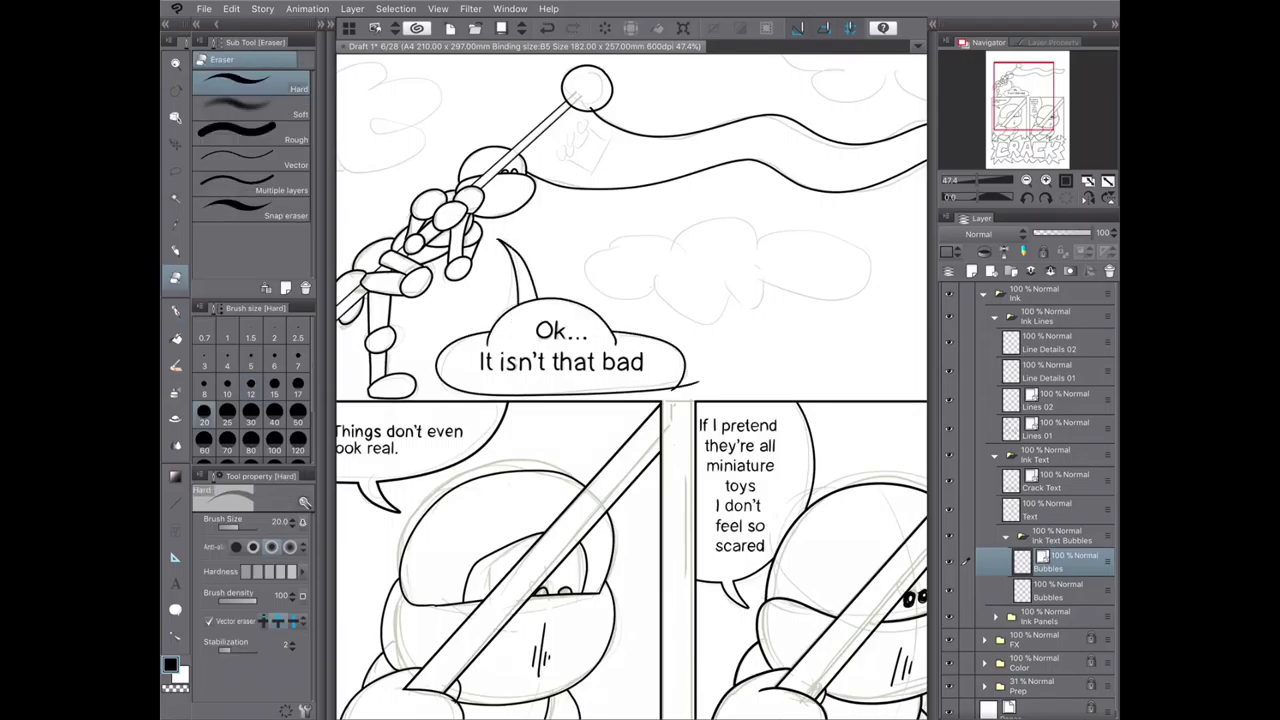
{"action": "scroll", "coordinate": [632, 385], "scroll_direction": "up", "scroll_amount": 3}
{"action": "scroll", "coordinate": [632, 385], "scroll_direction": "down", "scroll_amount": 6}
{"action": "key", "text": "ctrl+s"}
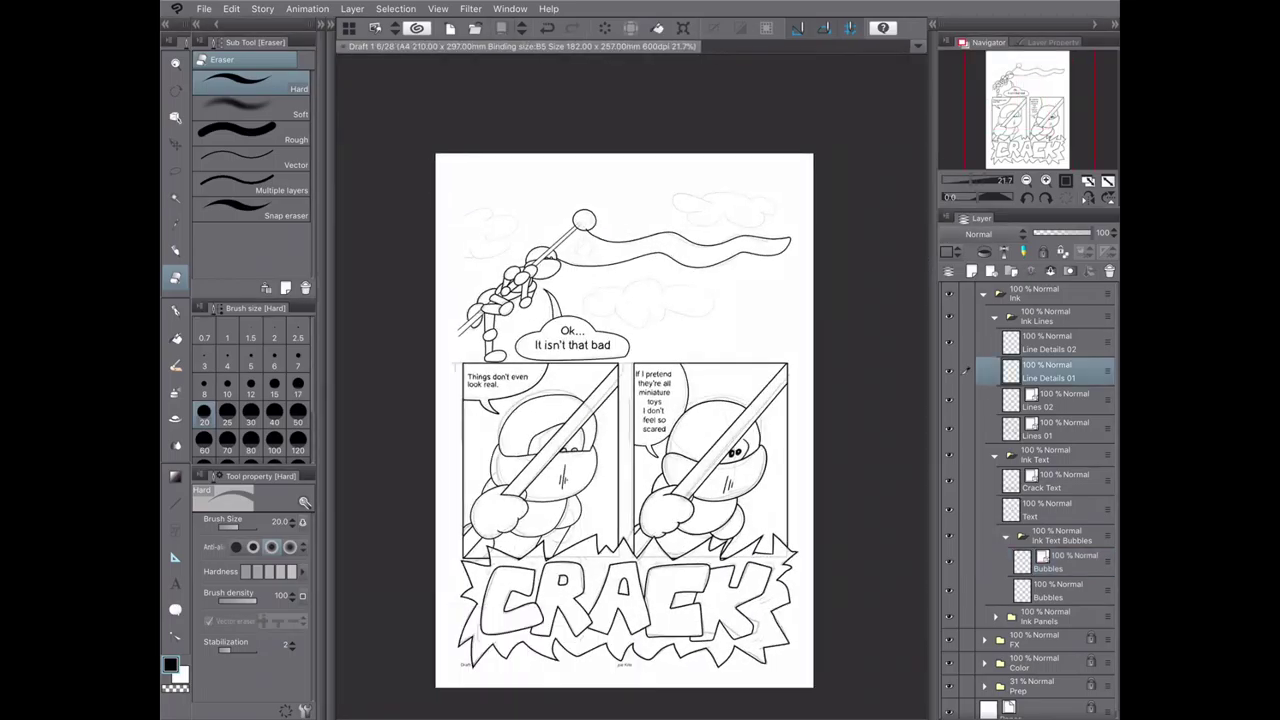
- On the Line Details 01 layer, ink the three sky clouds over the sketch with the G-pen at size 12
{"action": "key", "text": "p"}
{"action": "scroll", "coordinate": [721, 145], "scroll_direction": "up", "scroll_amount": 3}
{"action": "mouse_move", "coordinate": [690, 245]}
{"action": "left_mouse_down"}
{"action": "mouse_move", "coordinate": [778, 252]}
{"action": "mouse_move", "coordinate": [662, 268]}
{"action": "mouse_move", "coordinate": [796, 285]}
{"action": "left_mouse_up"}
{"action": "mouse_move", "coordinate": [768, 240]}
{"action": "left_mouse_down"}
{"action": "mouse_move", "coordinate": [790, 274]}
{"action": "mouse_move", "coordinate": [752, 362]}
{"action": "mouse_move", "coordinate": [628, 330]}
{"action": "mouse_move", "coordinate": [600, 302]}
{"action": "mouse_move", "coordinate": [704, 298]}
{"action": "left_mouse_up"}
{"action": "scroll", "coordinate": [340, 665], "scroll_direction": "up", "scroll_amount": 2}
{"action": "left_click_drag", "start_coordinate": [500, 400], "coordinate": [745, 510]}
{"action": "left_click_drag", "start_coordinate": [540, 278], "coordinate": [434, 330]}
{"action": "left_click_drag", "start_coordinate": [484, 246], "coordinate": [520, 278]}
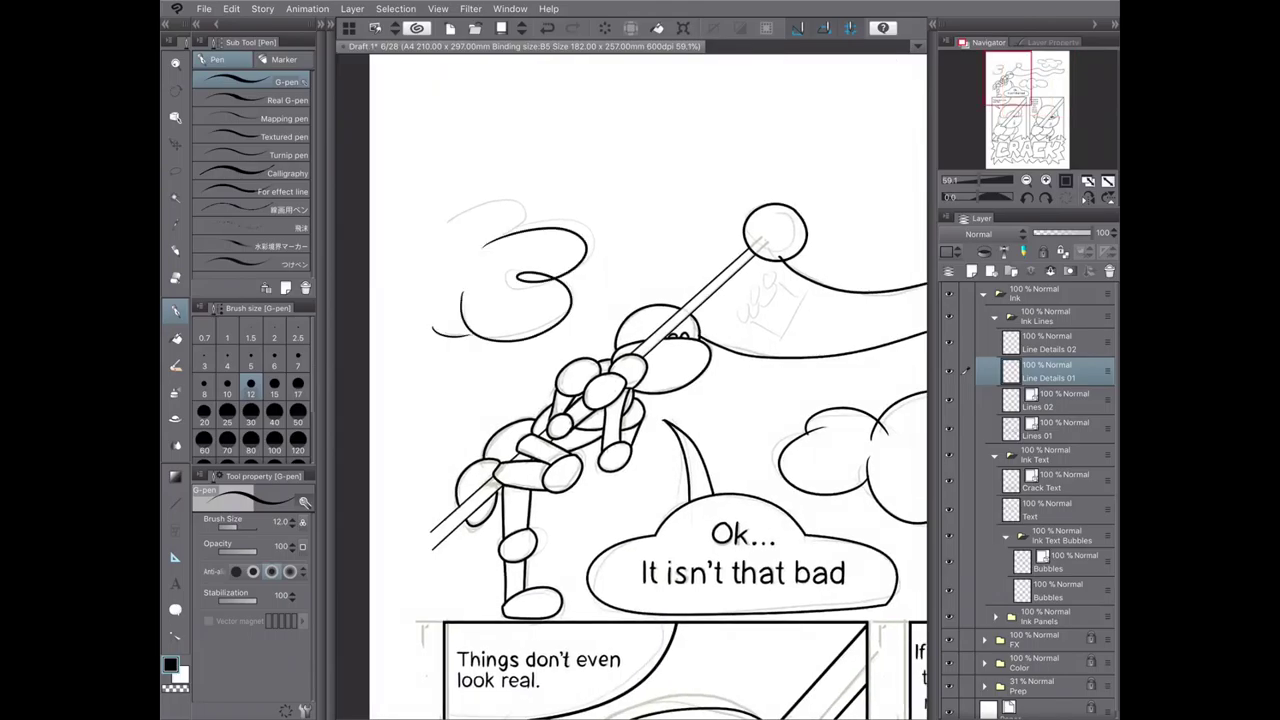
- Trim the overlapping stroke ends of the middle cloud using the transparent color with the G-pen
{"action": "scroll", "coordinate": [640, 380], "scroll_direction": "down", "scroll_amount": 2}
{"action": "scroll", "coordinate": [800, 440], "scroll_direction": "up", "scroll_amount": 4}
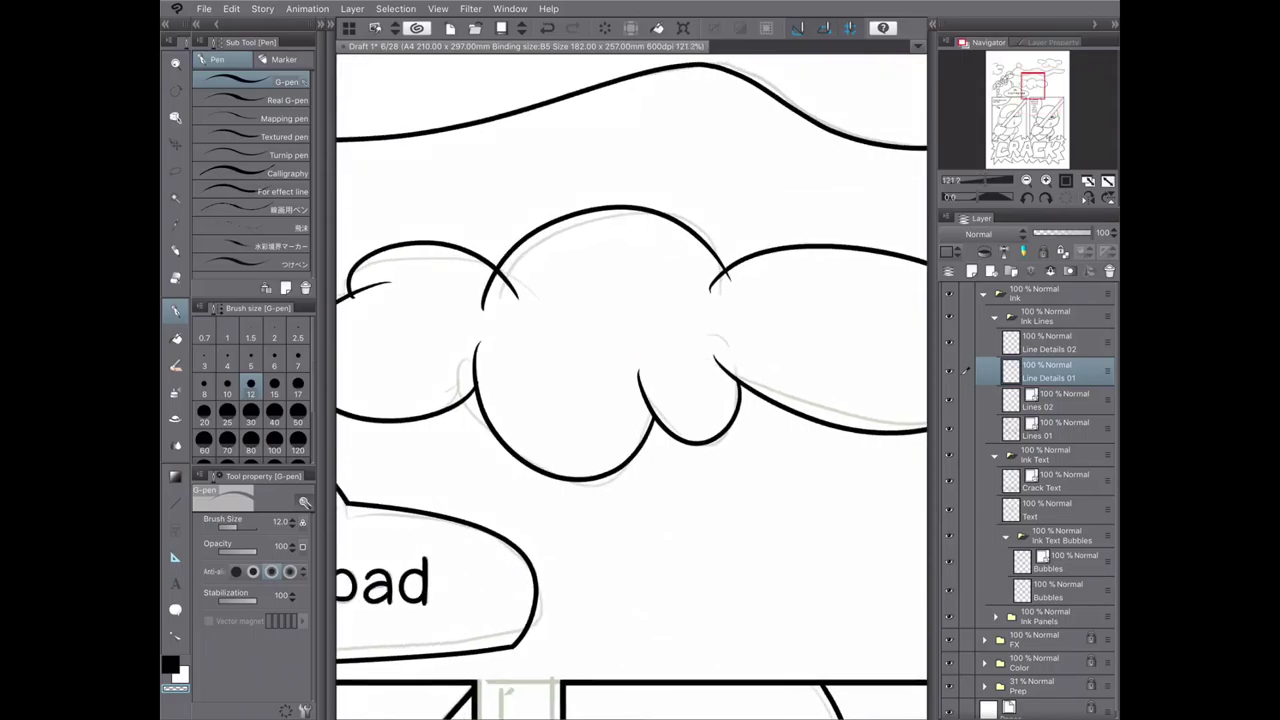
{"action": "left_click_drag", "start_coordinate": [500, 278], "coordinate": [510, 292]}
{"action": "key", "text": "ctrl+z"}
{"action": "left_click_drag", "start_coordinate": [630, 380], "coordinate": [495, 420]}
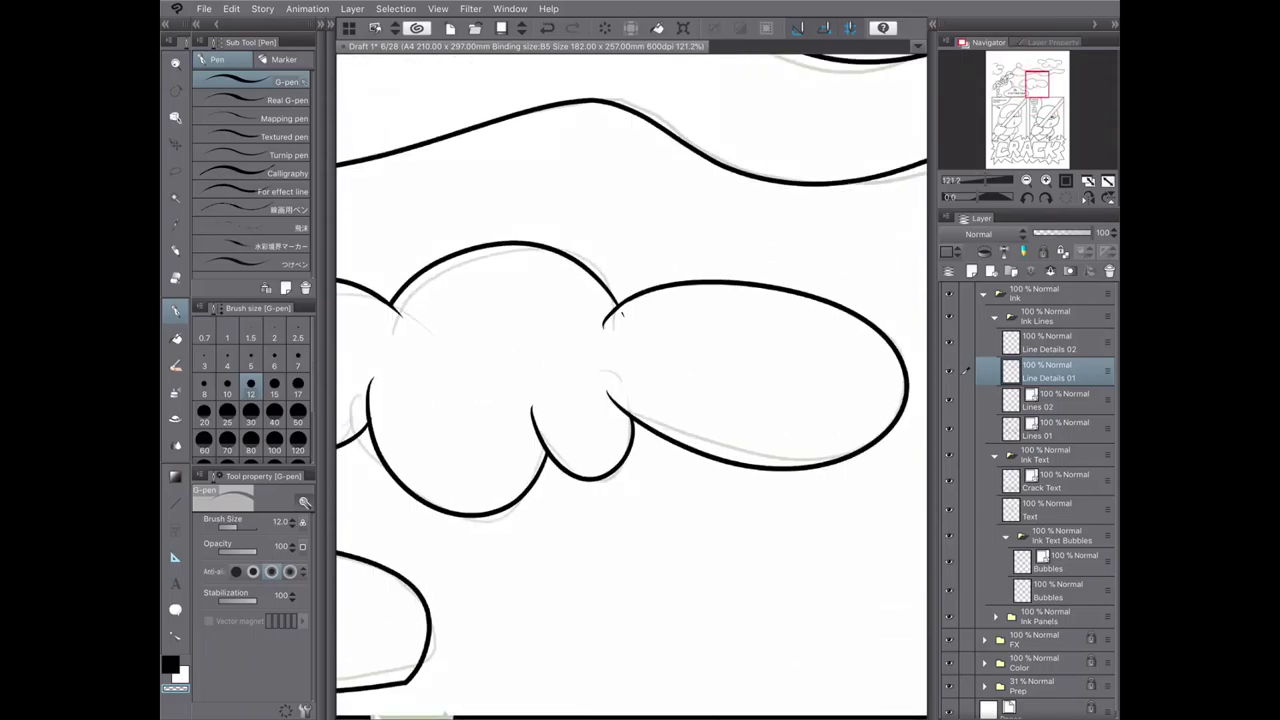
- Trim the overlapping stroke ends of the cloud above the flag and check the outline of the cloud behind the character
{"action": "scroll", "coordinate": [632, 386], "scroll_direction": "down", "scroll_amount": 5}
{"action": "scroll", "coordinate": [632, 386], "scroll_direction": "up", "scroll_amount": 6}
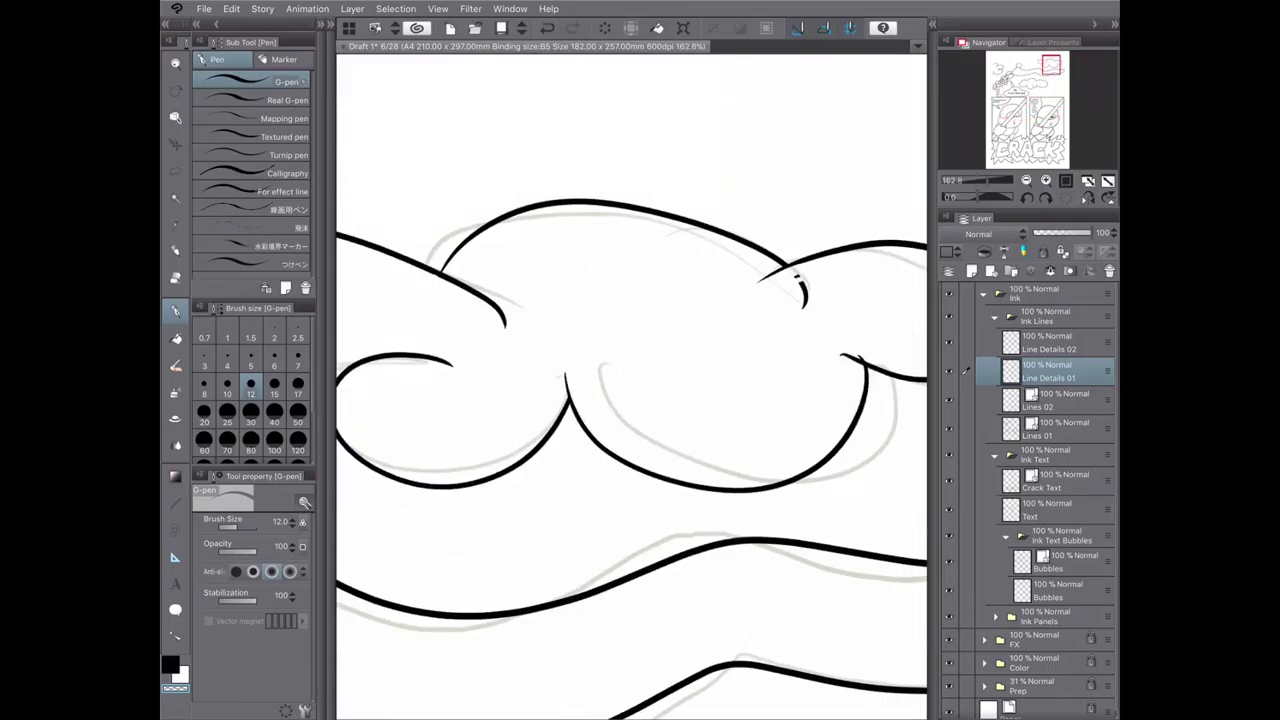
{"action": "left_click_drag", "start_coordinate": [790, 270], "coordinate": [545, 237]}
{"action": "scroll", "coordinate": [632, 386], "scroll_direction": "down", "scroll_amount": 3}
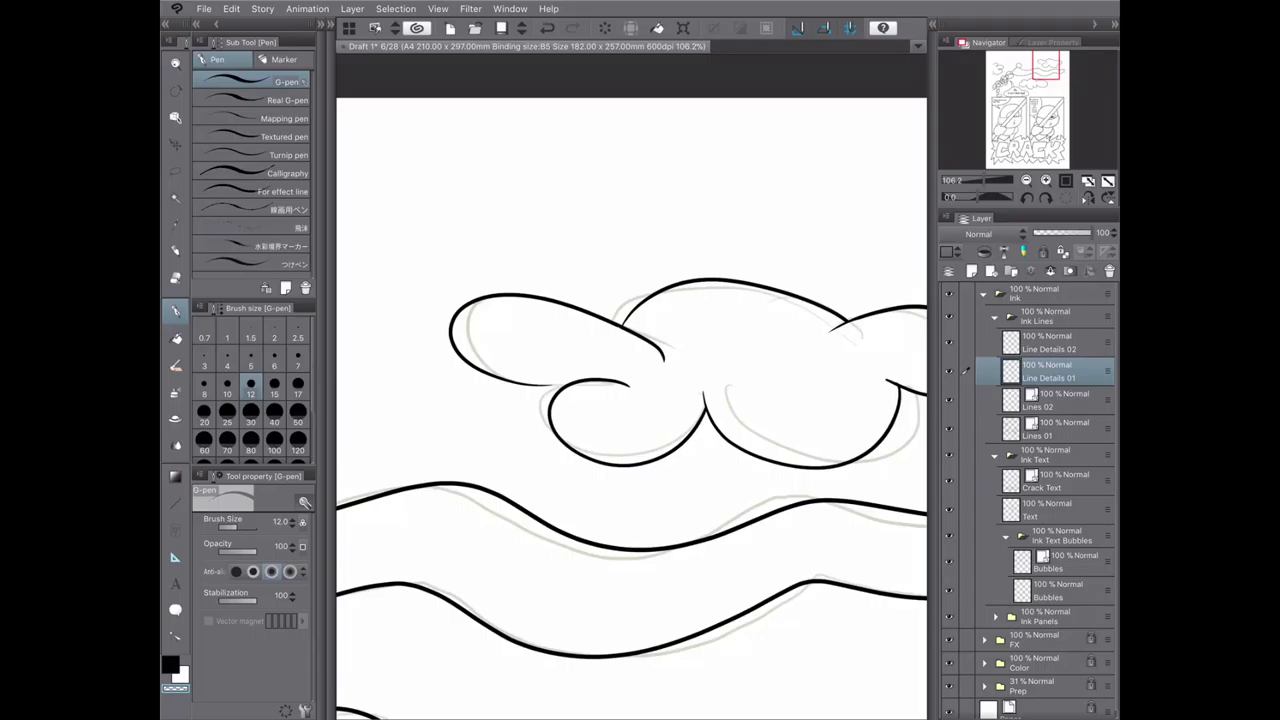
{"action": "left_click", "coordinate": [998, 71]}
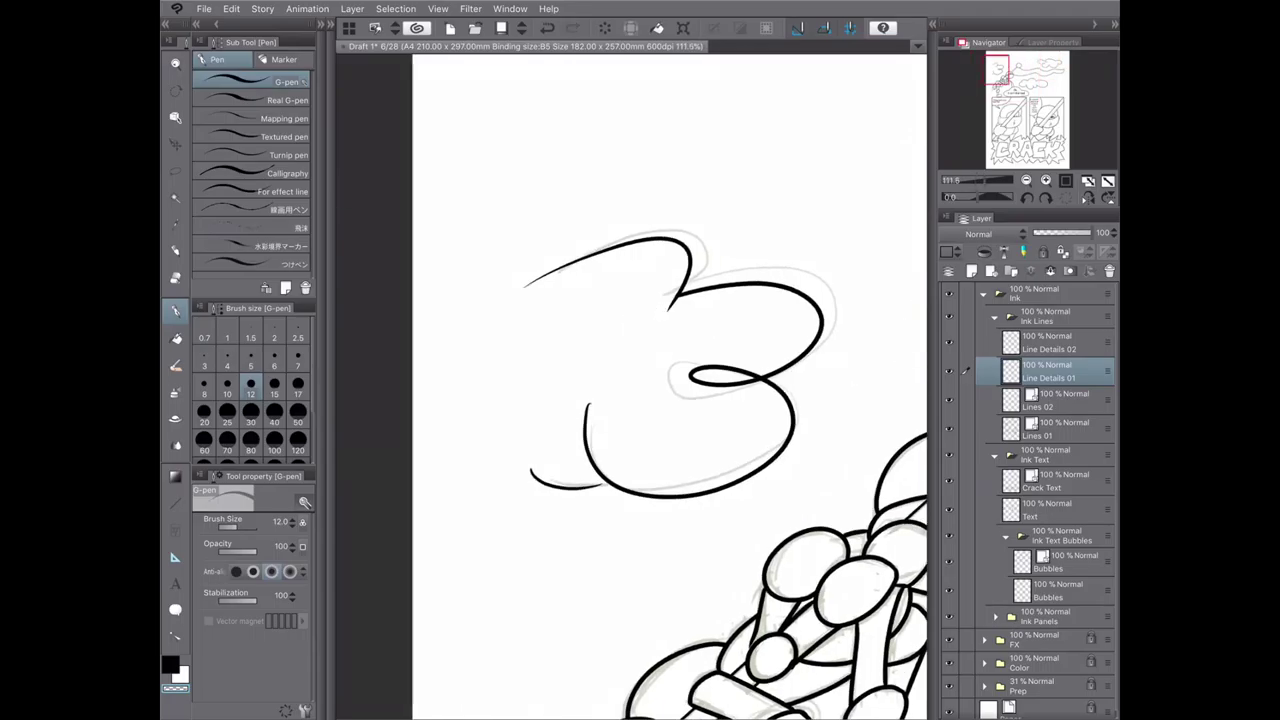
{"action": "left_click_drag", "start_coordinate": [1000, 80], "coordinate": [1007, 77]}
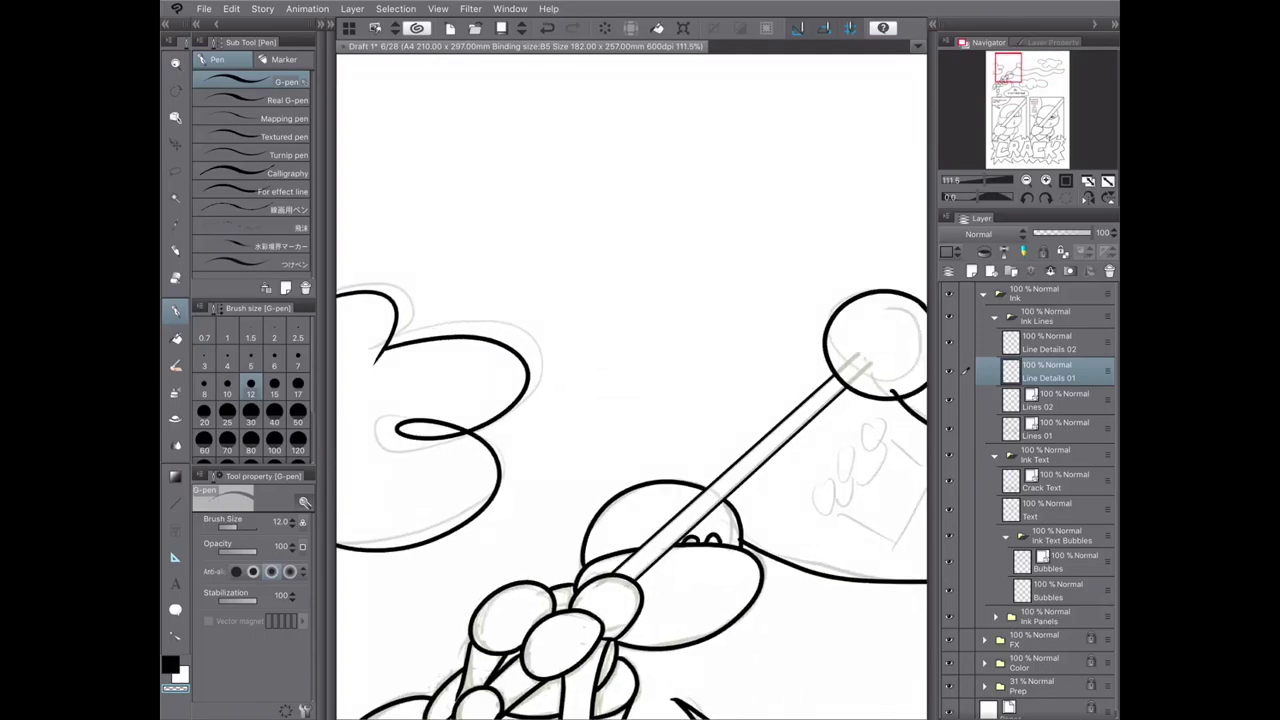
- On the Lines 01 layer, erase the flag line's overshoot inside the ball at the end of the pole
{"action": "key", "text": "ctrl+minus"}
{"action": "left_click", "coordinate": [966, 428]}
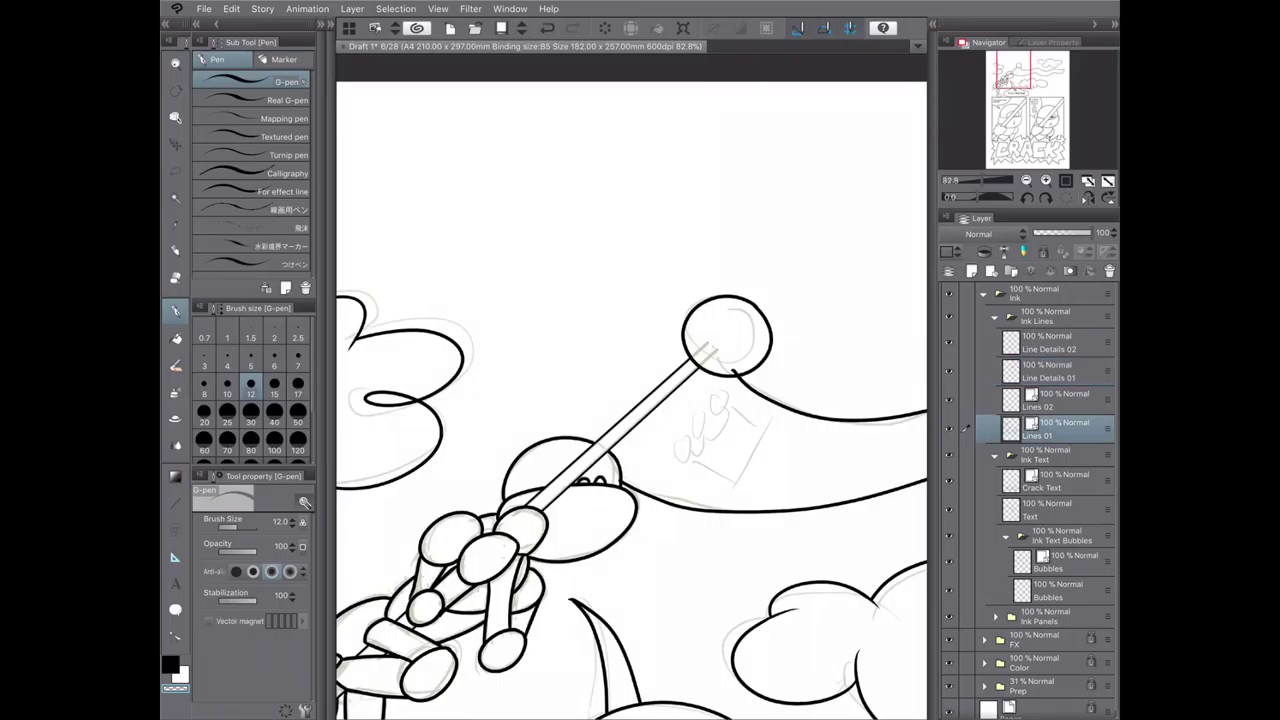
{"action": "key", "text": "e"}
{"action": "key", "text": "ctrl+plus"}
{"action": "key", "text": "ctrl+minus"}
{"action": "key", "text": "ctrl+minus"}
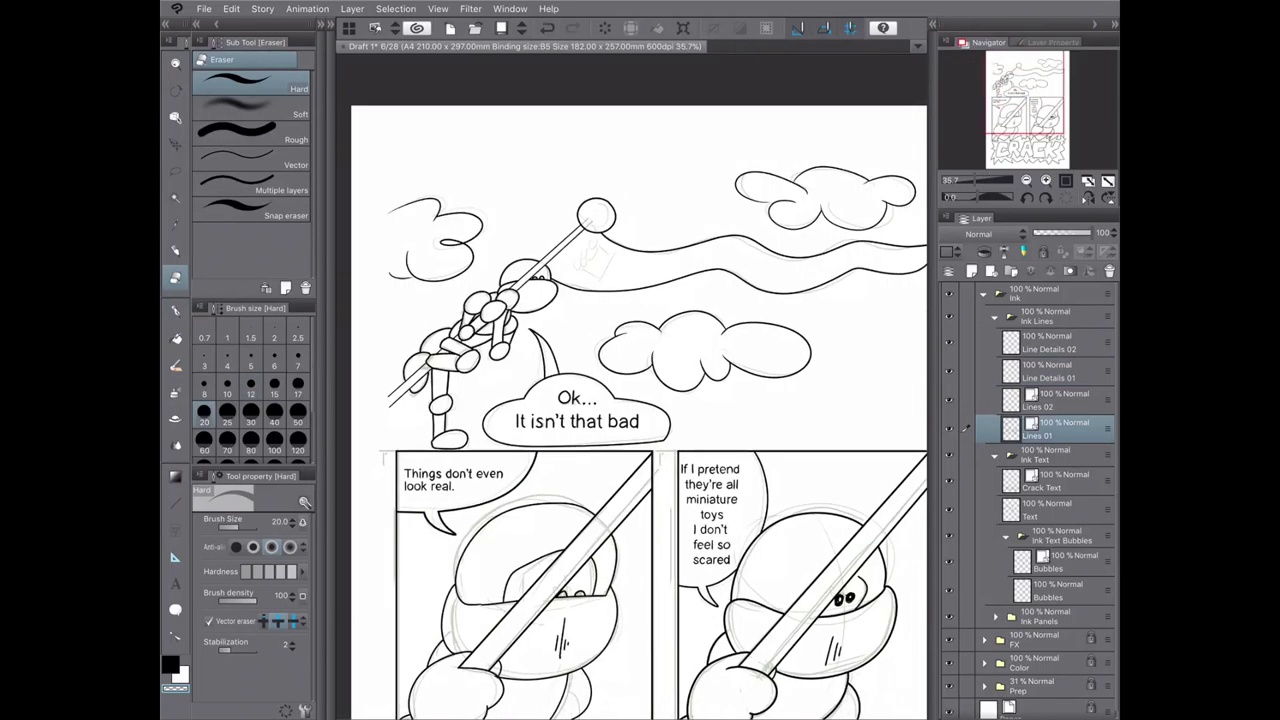
{"action": "key", "text": "ctrl+0"}
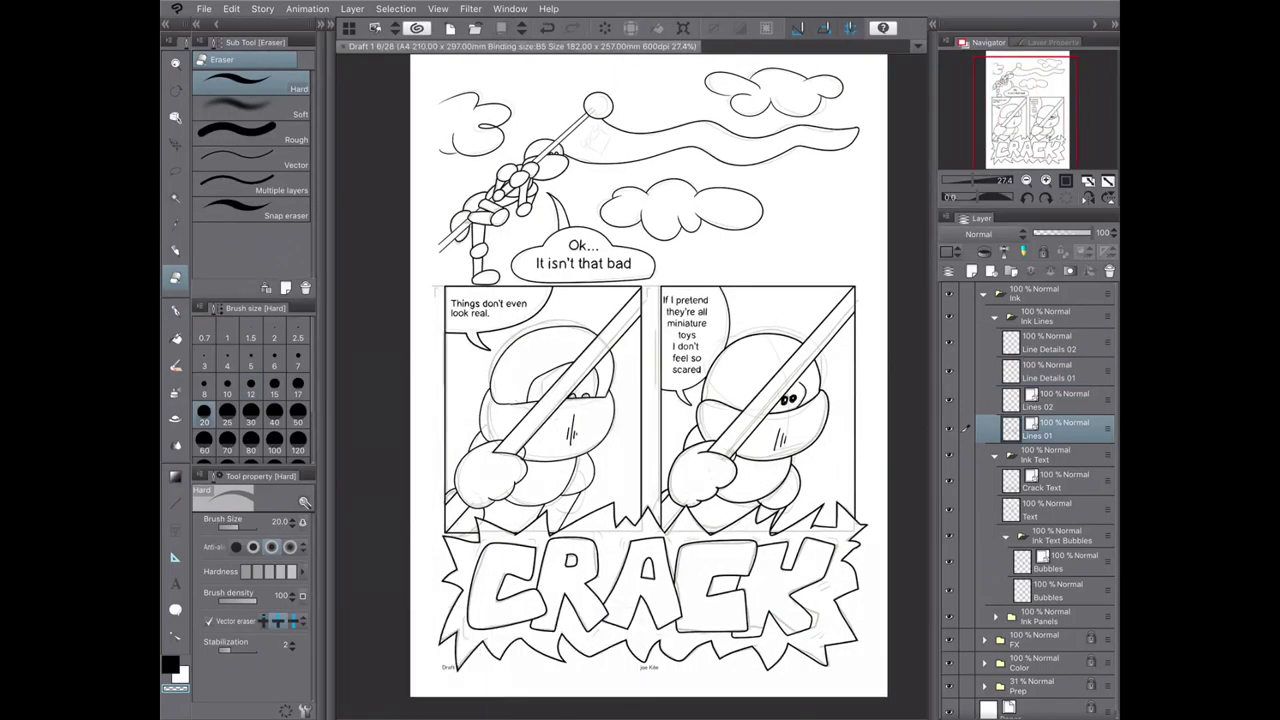
- Hide the rough sketch, make the Line Details 01 layer active, and examine the inked clouds for gaps and overshoots
{"action": "key", "text": "Delete"}
{"action": "key", "text": "ctrl+plus"}
{"action": "key", "text": "ctrl+plus"}
{"action": "left_click", "coordinate": [966, 370]}
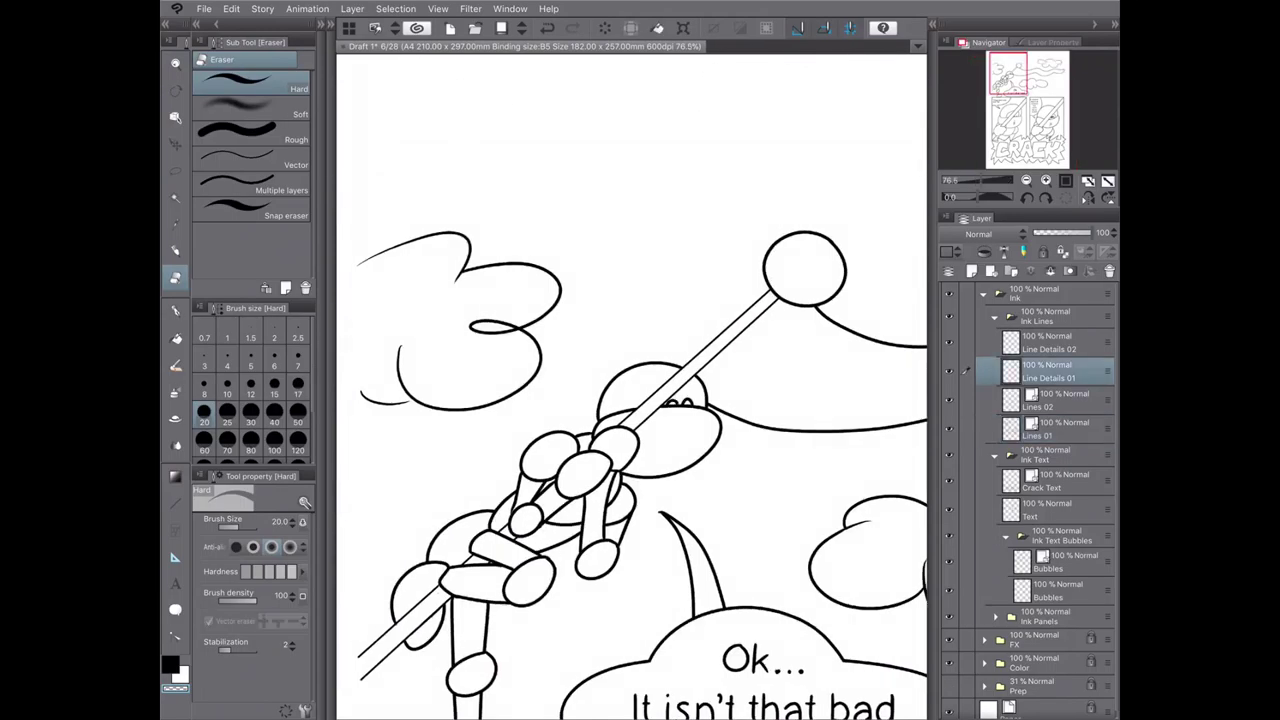
{"action": "key", "text": "p"}
{"action": "key", "text": "ctrl+plus"}
{"action": "key", "text": "ctrl+plus"}
{"action": "scroll", "coordinate": [631, 380], "scroll_direction": "down", "scroll_amount": 5}
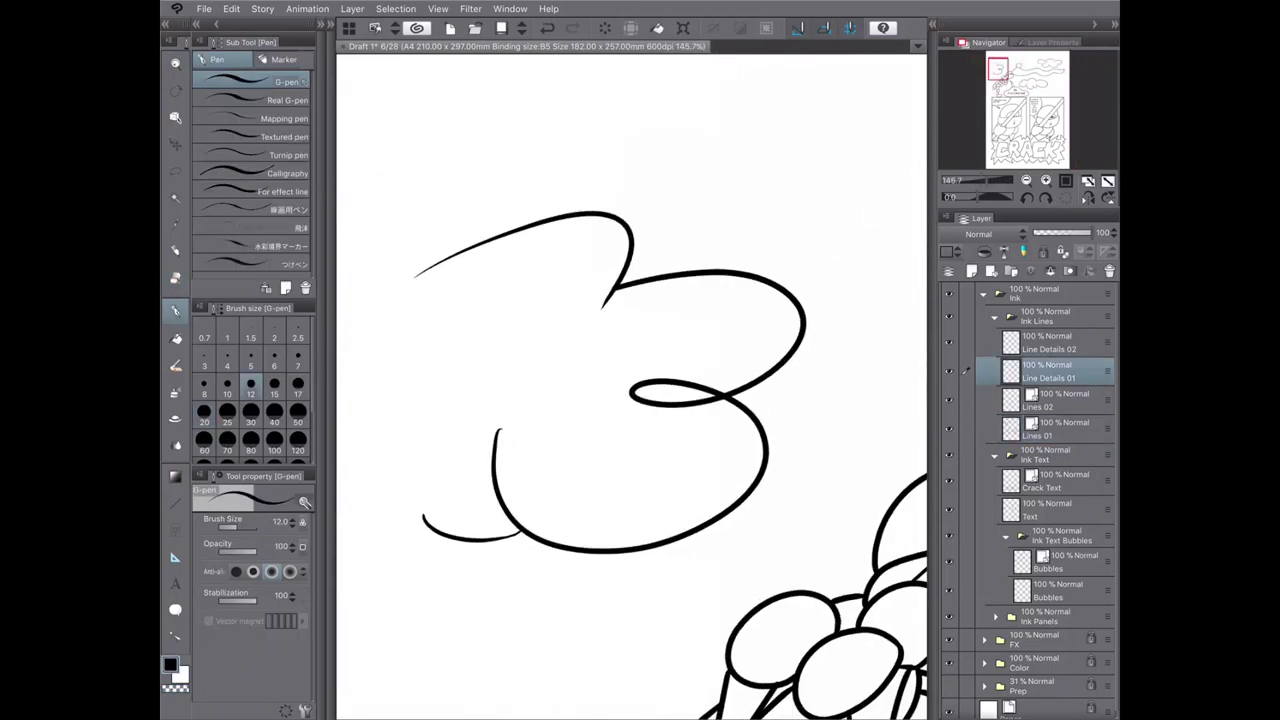
{"action": "key", "text": "ctrl+minus"}
{"action": "key", "text": "ctrl+plus"}
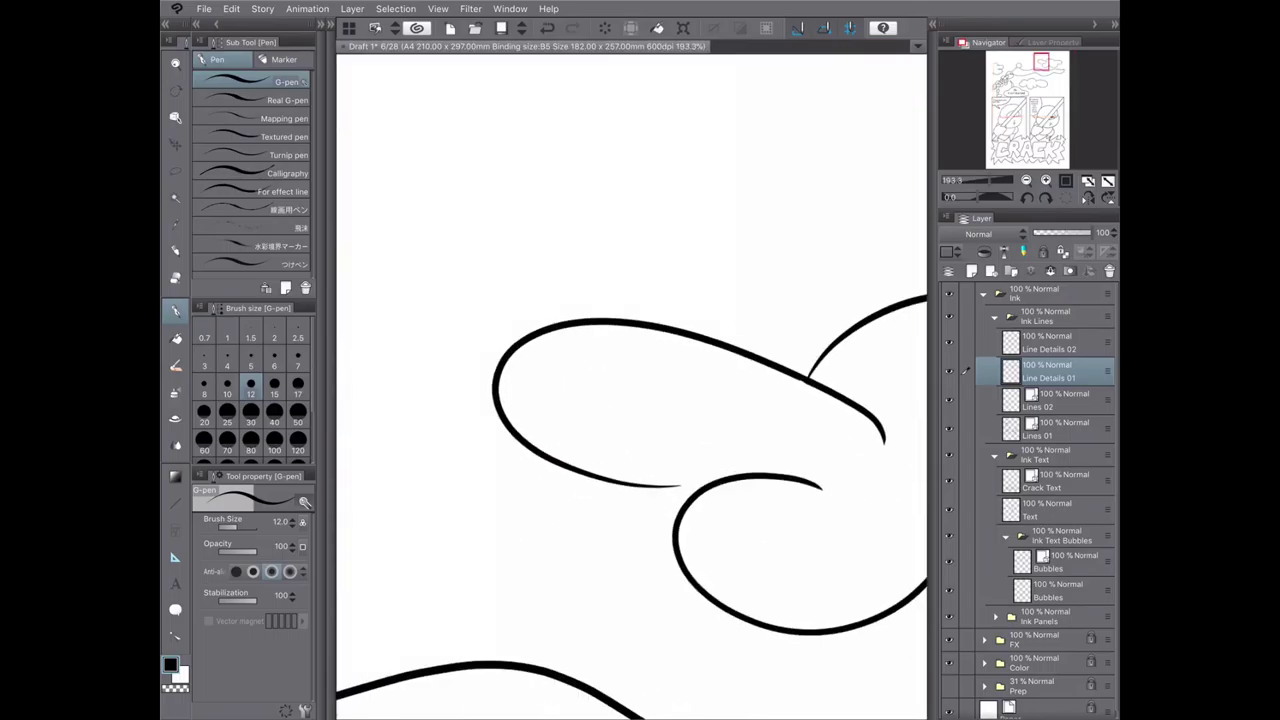
{"action": "key", "text": "ctrl+minus"}
{"action": "key", "text": "ctrl+minus"}
{"action": "key", "text": "ctrl+minus"}
{"action": "key", "text": "ctrl+minus"}
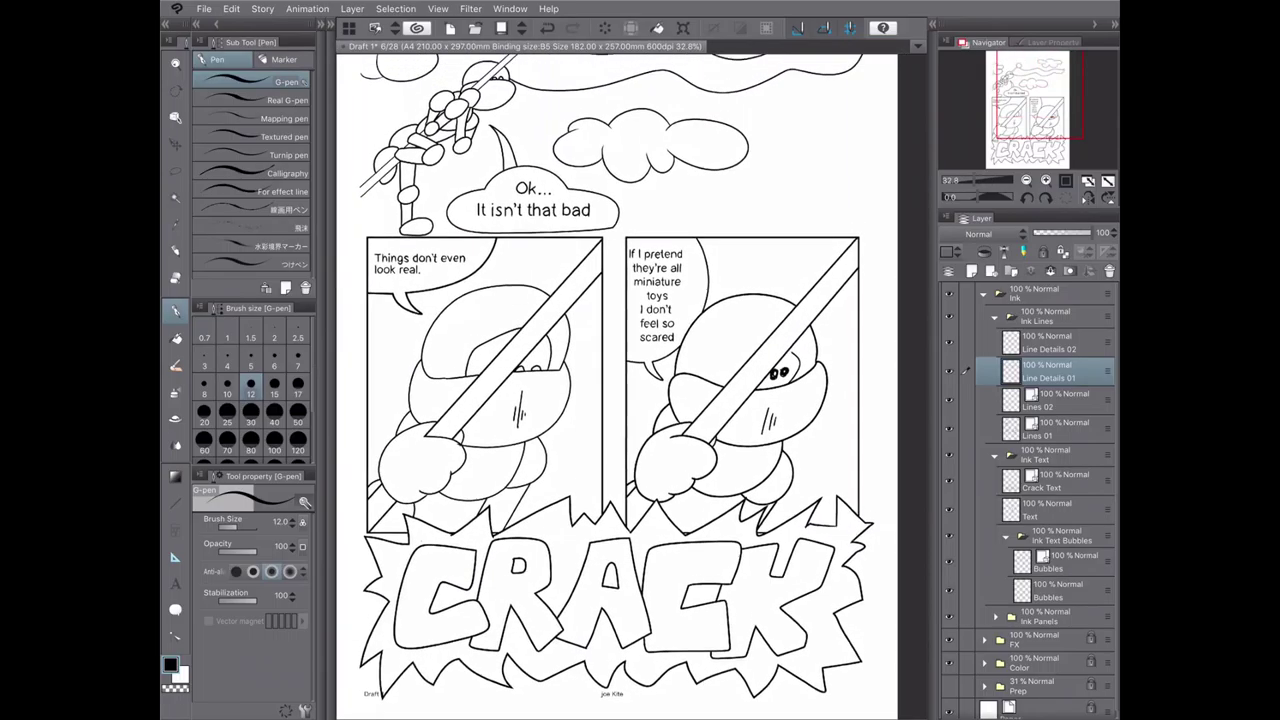
- On the Lines 01 layer, ink the missing short line between the second lower panel character's body and the burst, cleaning its ends
{"action": "left_click", "coordinate": [1050, 428]}
{"action": "scroll", "coordinate": [685, 539], "scroll_direction": "up", "scroll_amount": 3}
{"action": "left_click_drag", "start_coordinate": [814, 438], "coordinate": [768, 494]}
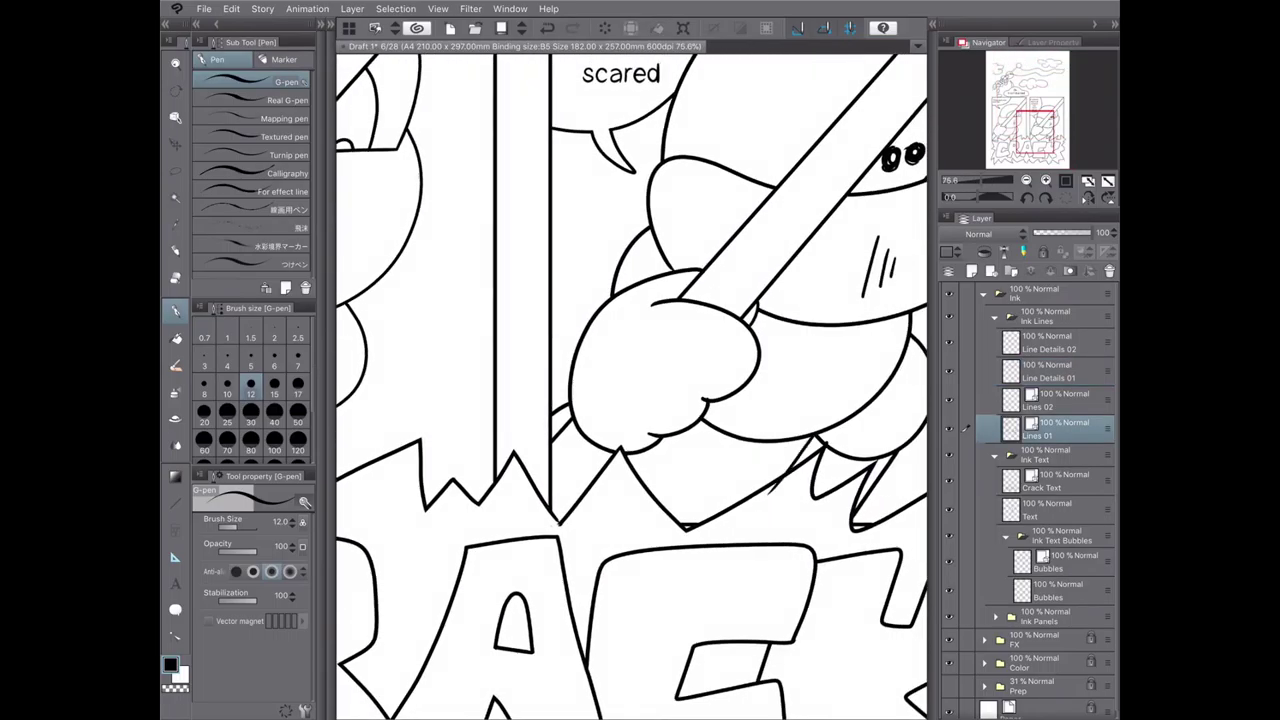
{"action": "key", "text": "e"}
{"action": "key", "text": "ctrl+minus"}
{"action": "key", "text": "ctrl+minus"}
{"action": "key", "text": "ctrl+plus"}
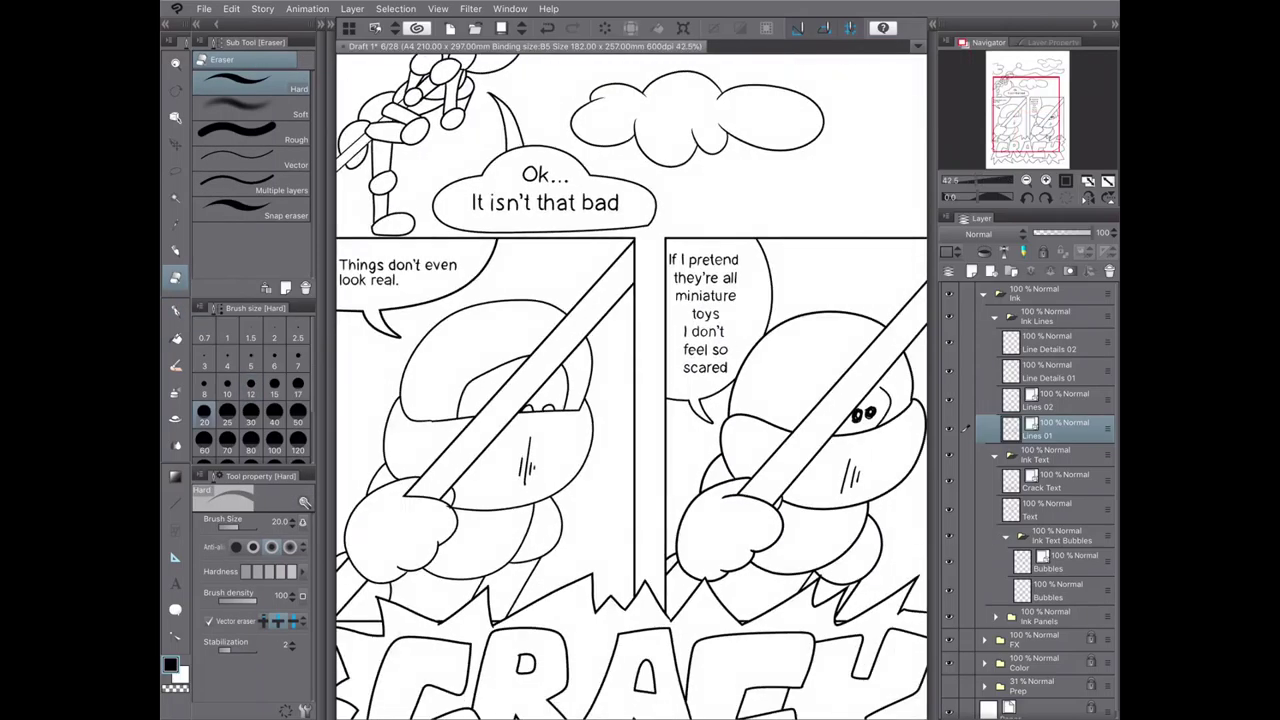
- On the Line Details 01 layer, fill the lower panel characters' eyes black using the Refer other layers fill
{"action": "key", "text": "g"}
{"action": "left_click", "coordinate": [1050, 371]}
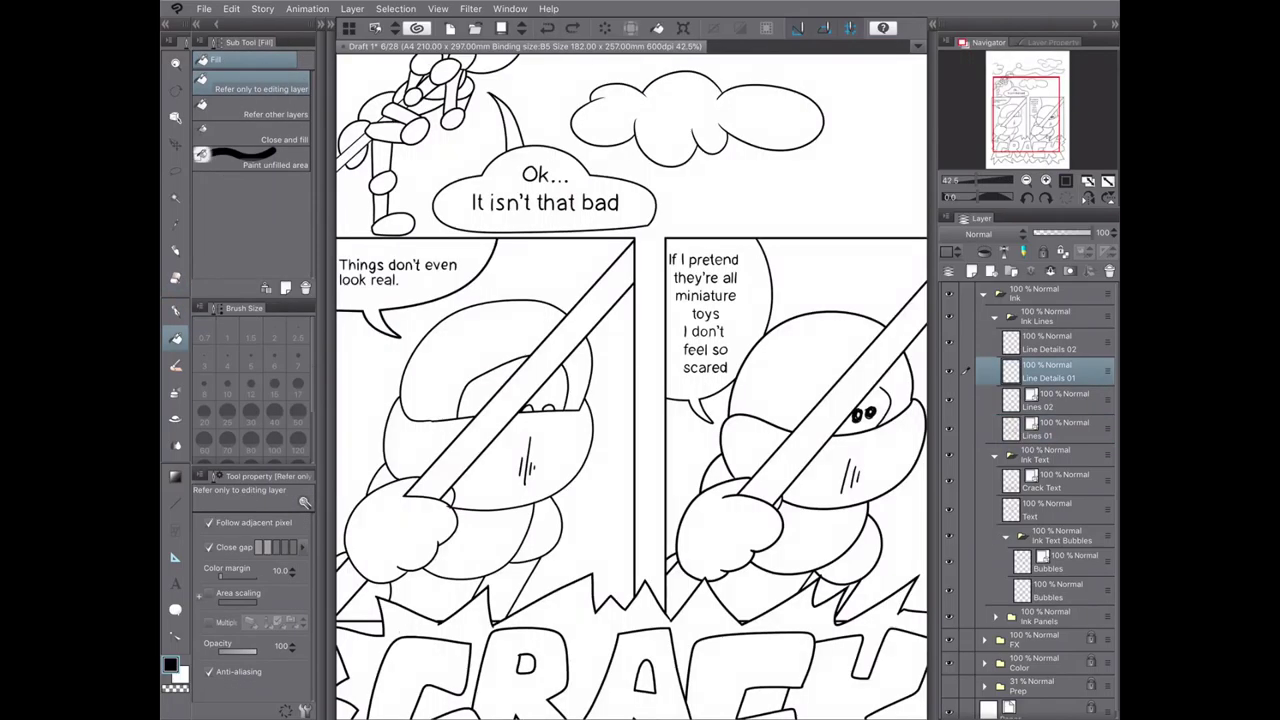
{"action": "left_click", "coordinate": [262, 110]}
{"action": "scroll", "coordinate": [891, 421], "scroll_direction": "up", "scroll_amount": 8}
{"action": "left_click", "coordinate": [598, 362]}
{"action": "left_click", "coordinate": [584, 383]}
{"action": "left_click", "coordinate": [688, 384]}
{"action": "scroll", "coordinate": [688, 384], "scroll_direction": "down", "scroll_amount": 10}
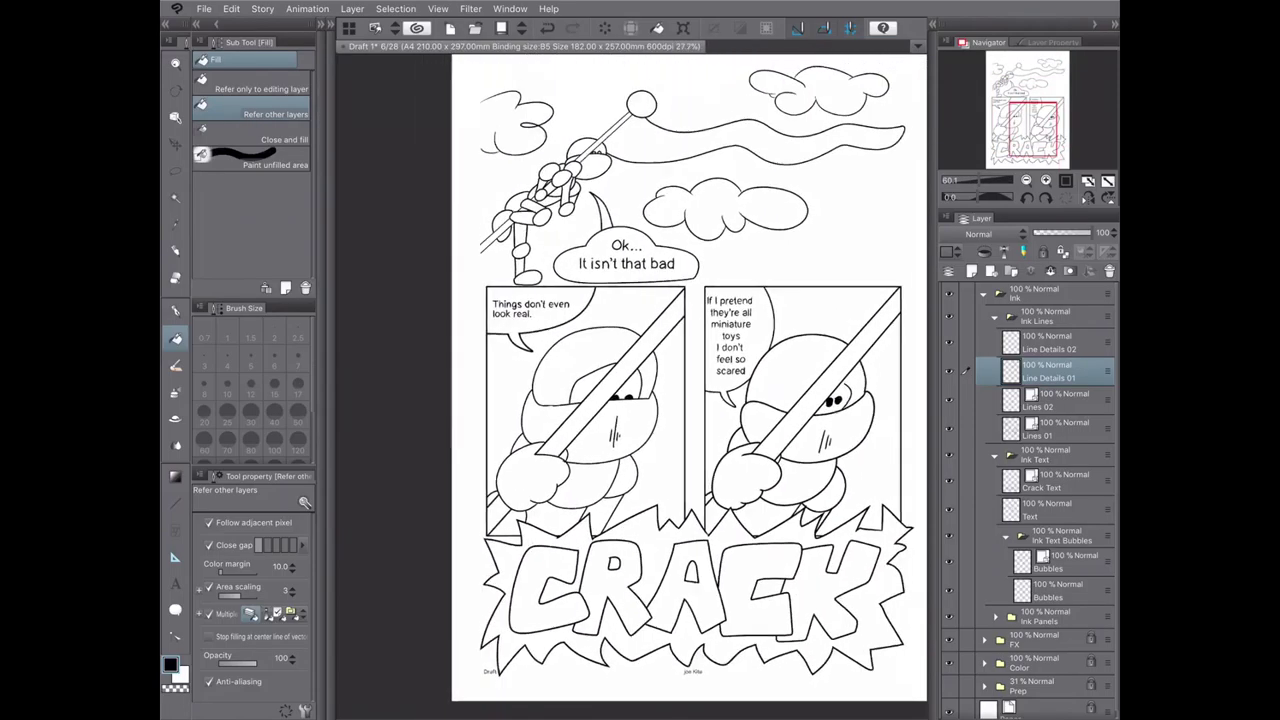
- Show the sketch again and ink the flag's emblem of three small circles, connecting arcs and a four-sided shape at G-pen size 12
{"action": "scroll", "coordinate": [676, 383], "scroll_direction": "down", "scroll_amount": 1}
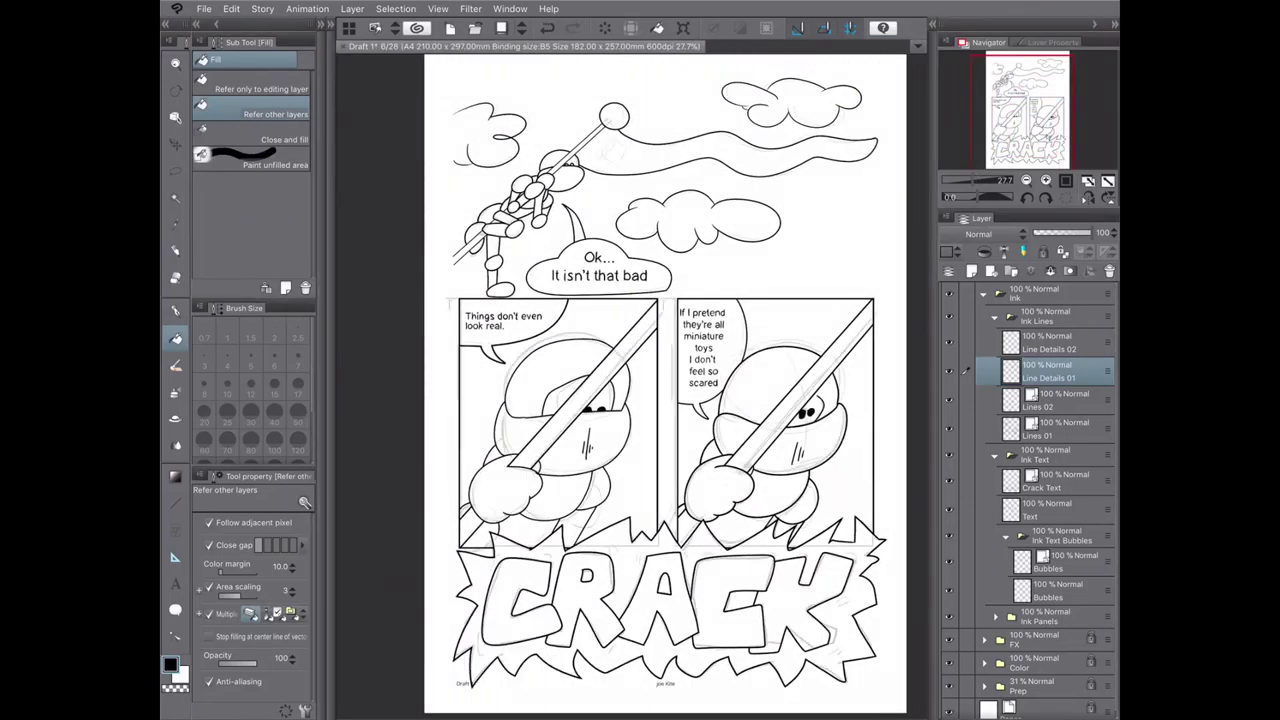
{"action": "key", "text": "p"}
{"action": "scroll", "coordinate": [633, 99], "scroll_direction": "up", "scroll_amount": 7}
{"action": "mouse_move", "coordinate": [414, 436]}
{"action": "left_mouse_down"}
{"action": "mouse_move", "coordinate": [394, 466]}
{"action": "mouse_move", "coordinate": [418, 438]}
{"action": "left_mouse_up"}
{"action": "key", "text": "ctrl+z"}
{"action": "left_click_drag", "start_coordinate": [462, 374], "coordinate": [464, 376]}
{"action": "left_click_drag", "start_coordinate": [490, 334], "coordinate": [492, 336]}
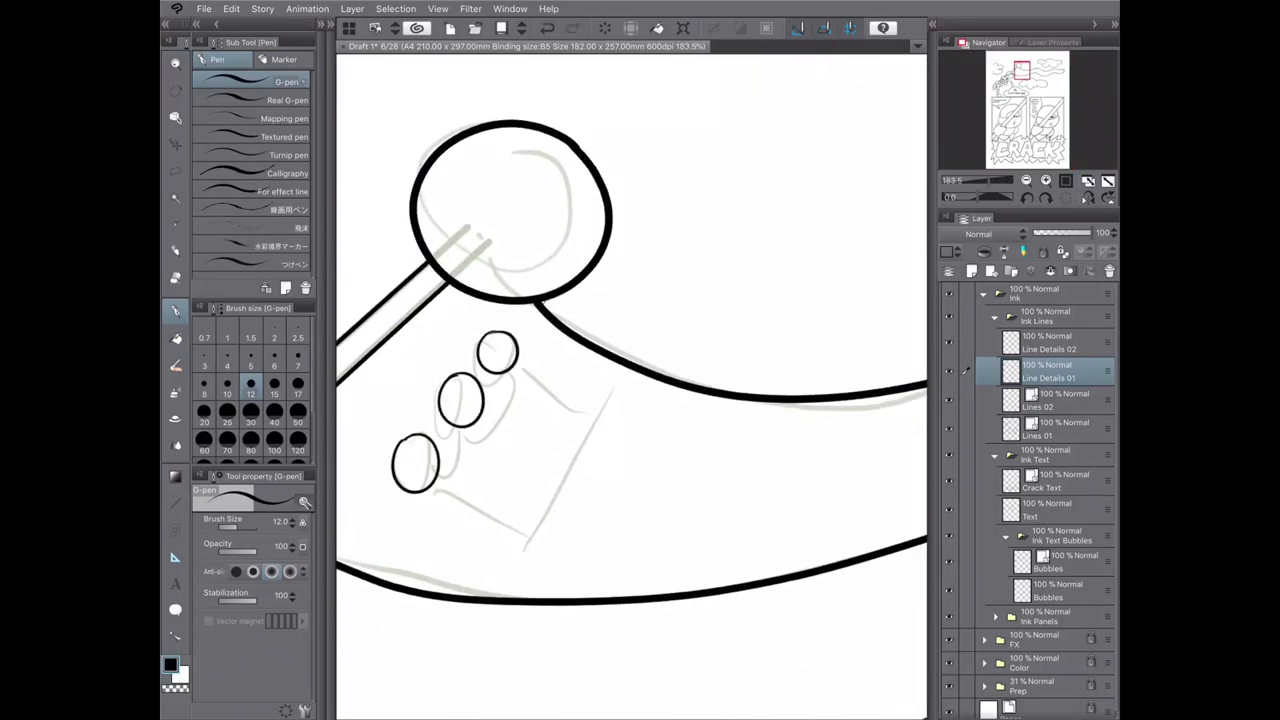
{"action": "mouse_move", "coordinate": [436, 478]}
{"action": "left_mouse_down"}
{"action": "mouse_move", "coordinate": [472, 456]}
{"action": "mouse_move", "coordinate": [514, 378]}
{"action": "left_mouse_up"}
{"action": "mouse_move", "coordinate": [430, 487]}
{"action": "left_mouse_down"}
{"action": "mouse_move", "coordinate": [535, 550]}
{"action": "mouse_move", "coordinate": [604, 412]}
{"action": "left_mouse_up"}
{"action": "left_click_drag", "start_coordinate": [516, 364], "coordinate": [610, 412]}
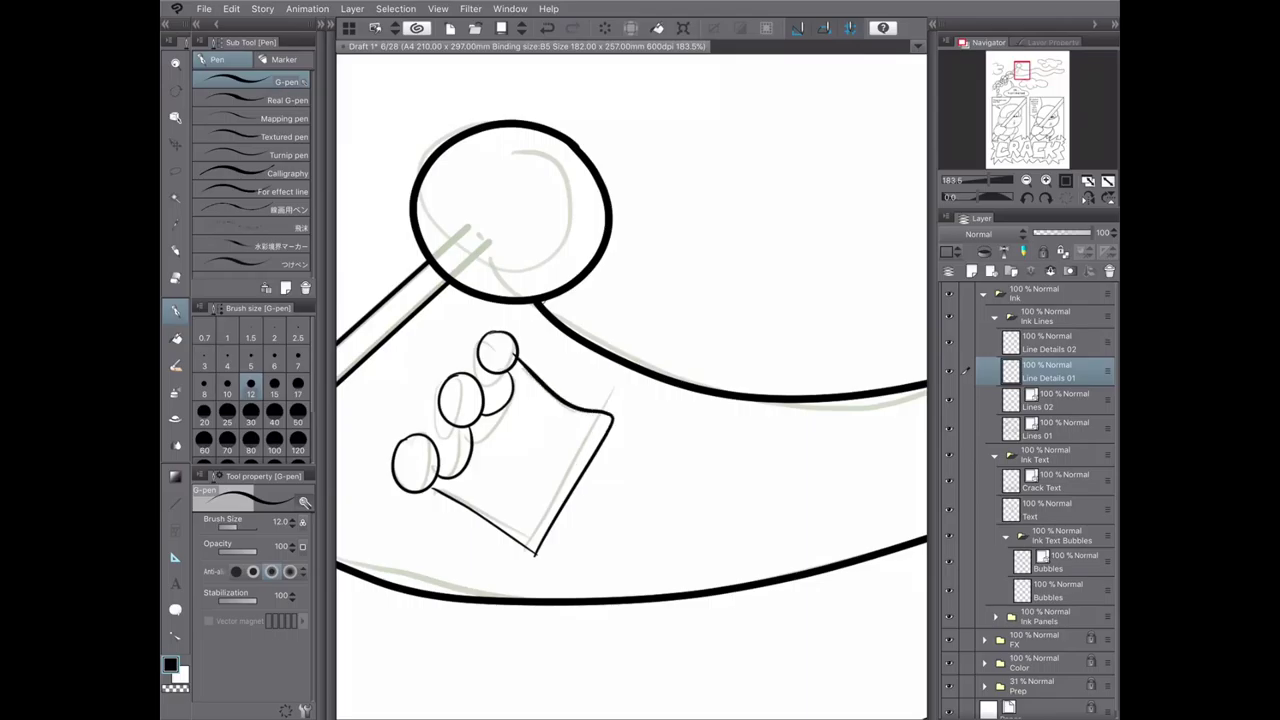
- Switch to the coloring layout with the whole page in view and the Fill tool ready on the Flats layer
{"action": "key", "text": "c"}
{"action": "key", "text": "ctrl+0"}
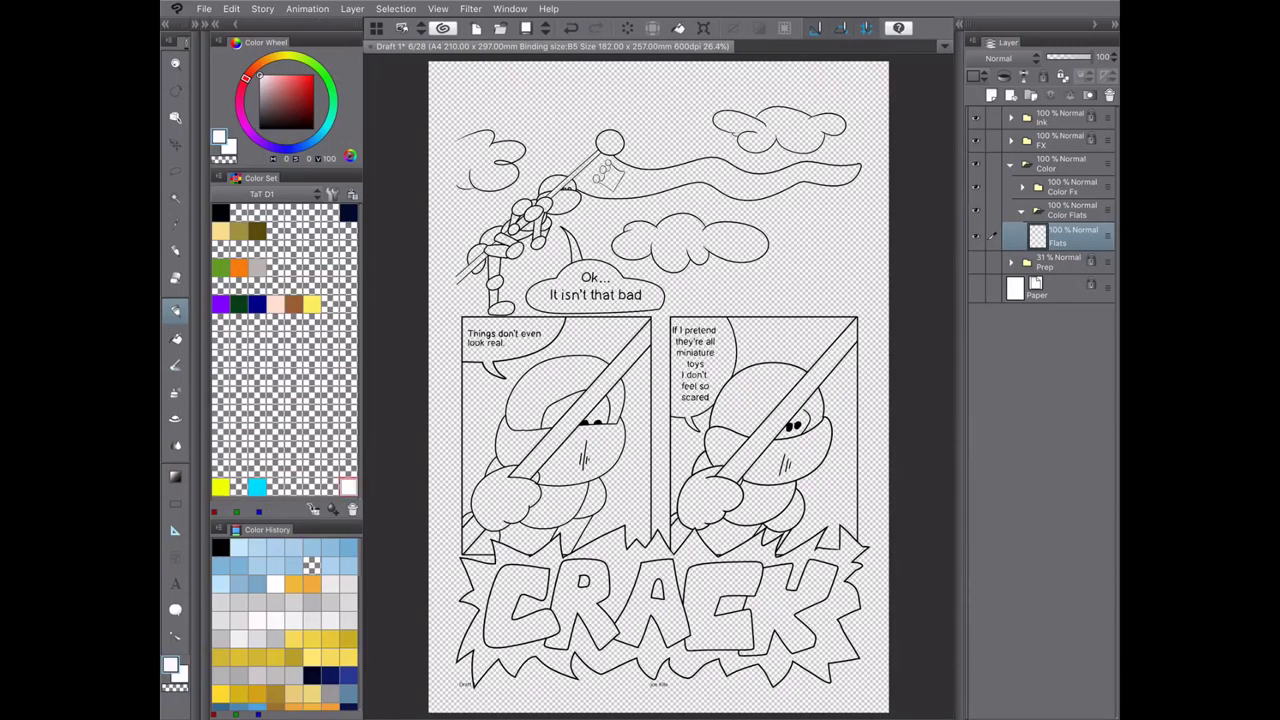
{"action": "key", "text": "g"}
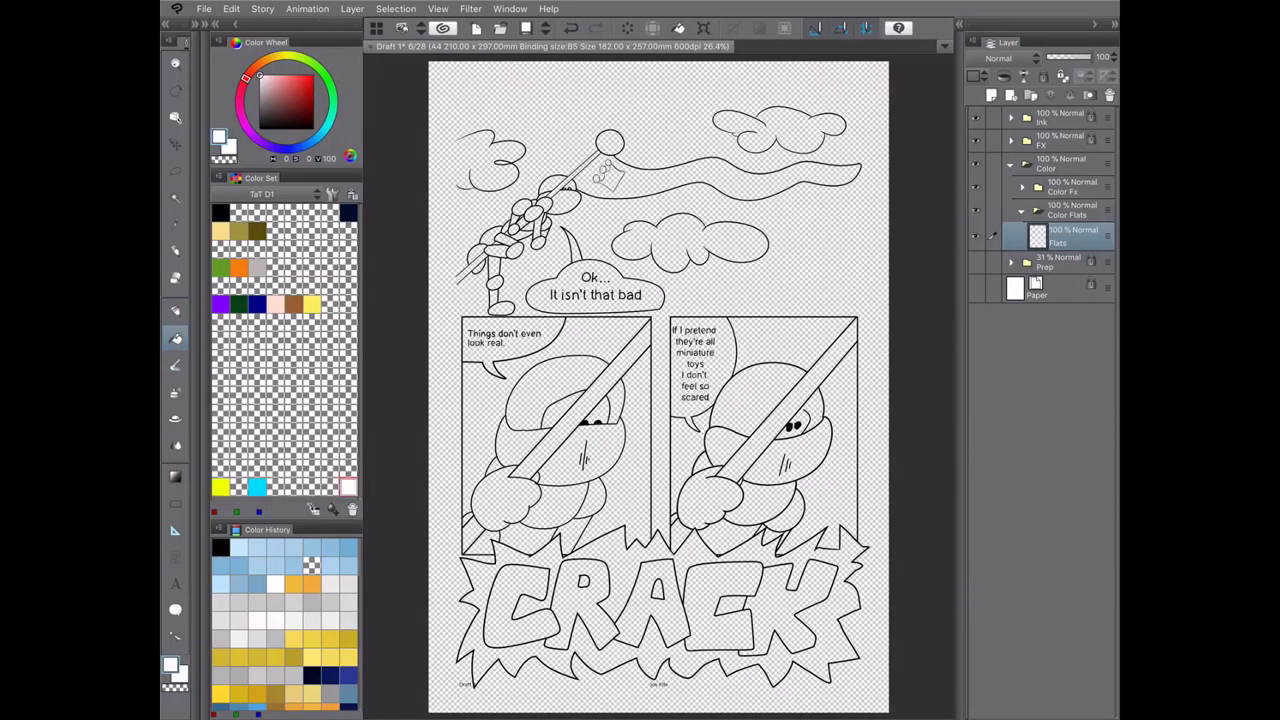
- Expand the Ink and Ink Text folders and hide the dialogue's Text layer
{"action": "left_click", "coordinate": [1010, 116]}
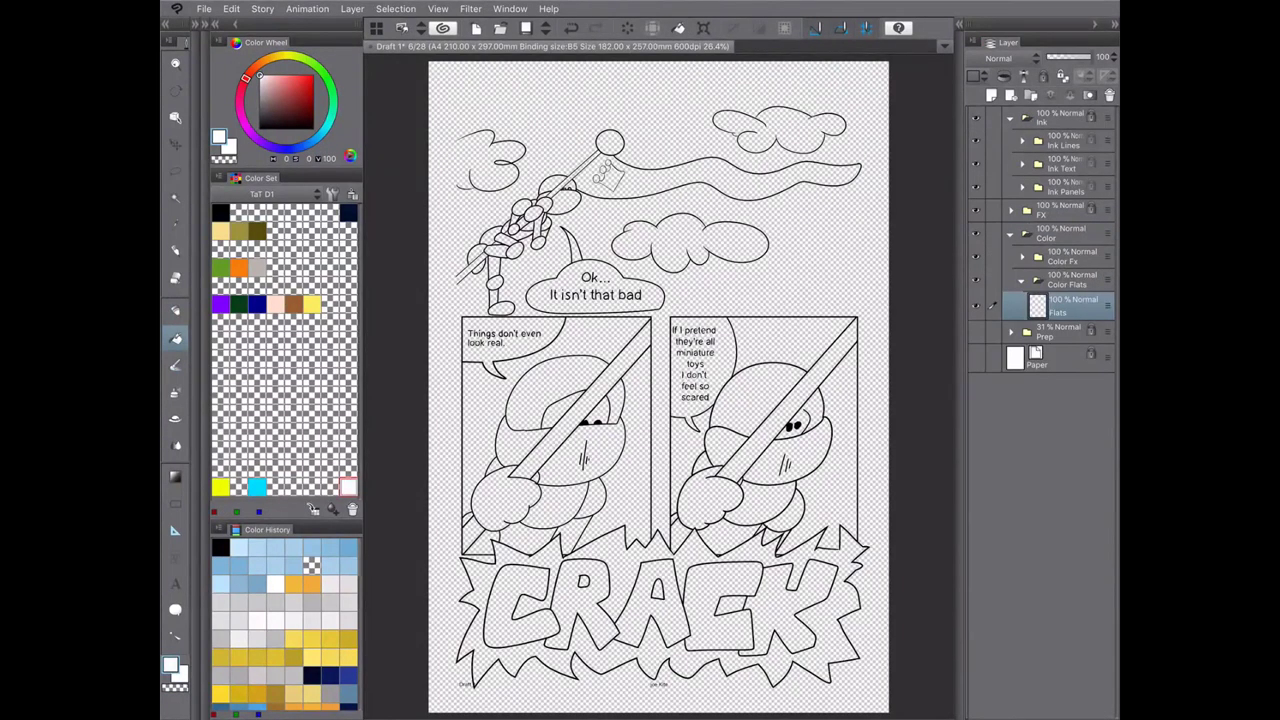
{"action": "left_click", "coordinate": [975, 163]}
{"action": "left_click", "coordinate": [975, 163]}
{"action": "left_click", "coordinate": [1022, 163]}
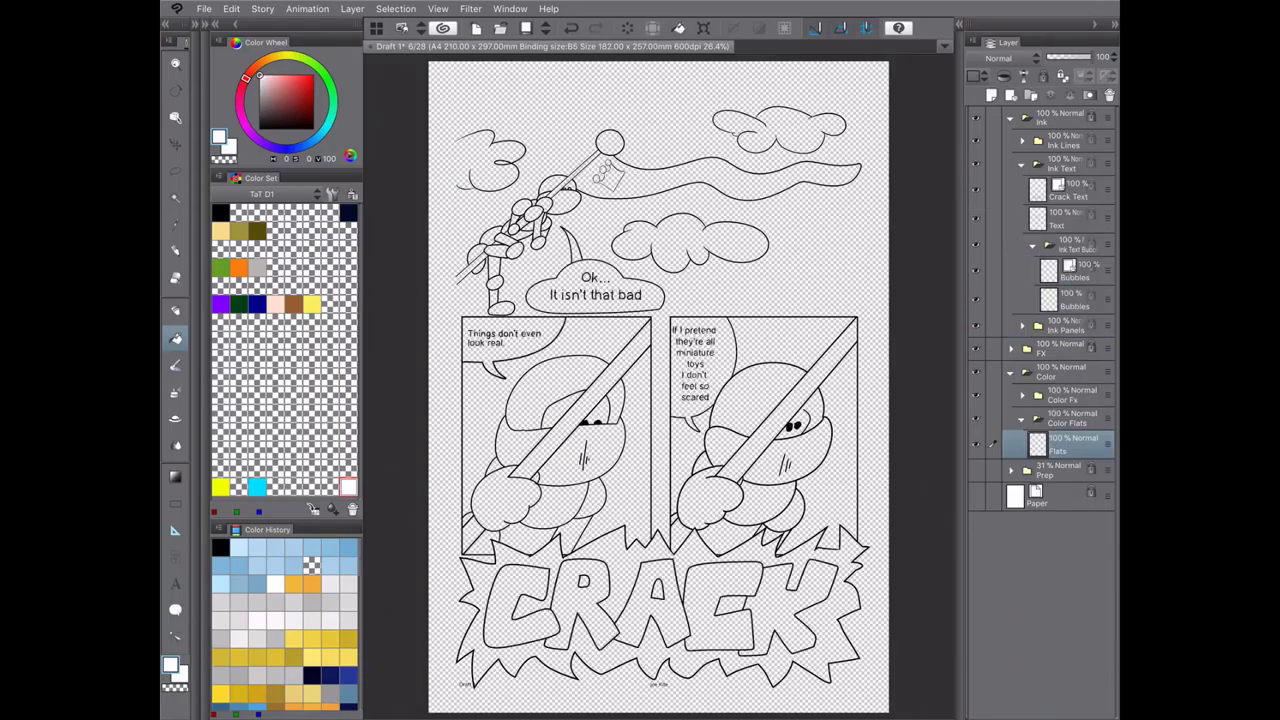
{"action": "left_click", "coordinate": [975, 220]}
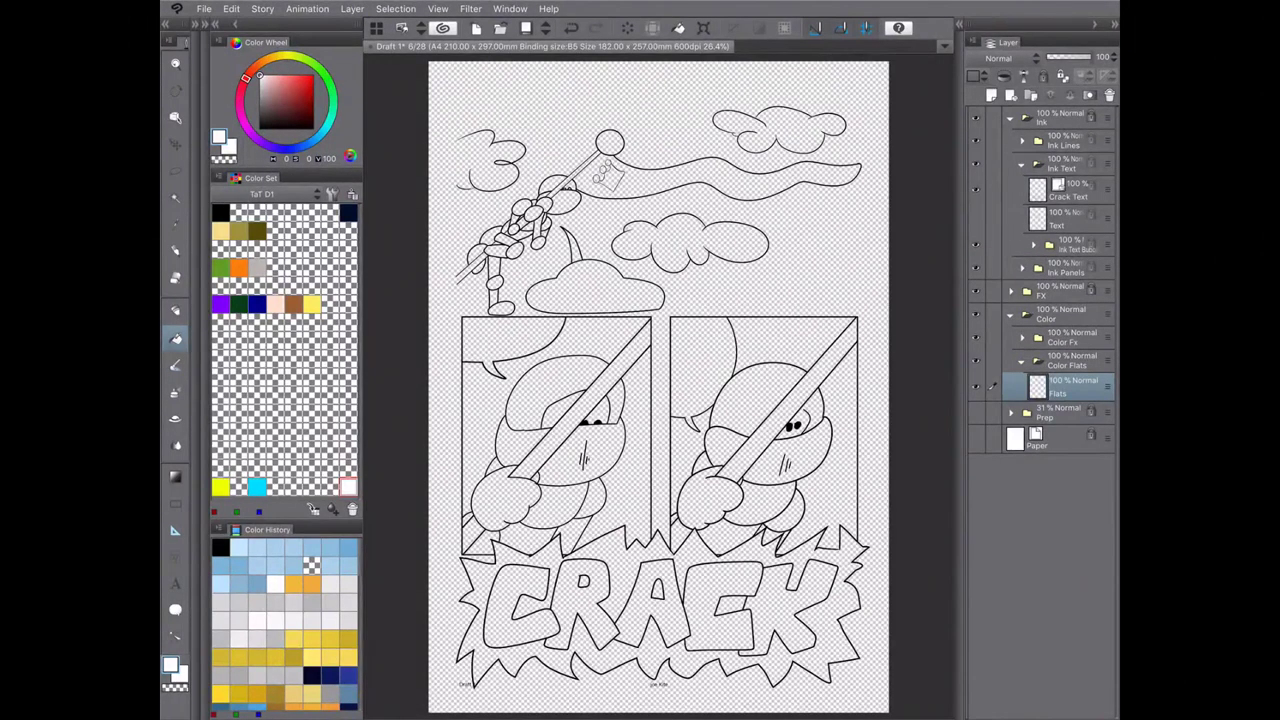
- Try a white fill in the cloud-shaped speech bubble, undo it, and make the Ink folder active
{"action": "left_click", "coordinate": [595, 293]}
{"action": "key", "text": "ctrl+z"}
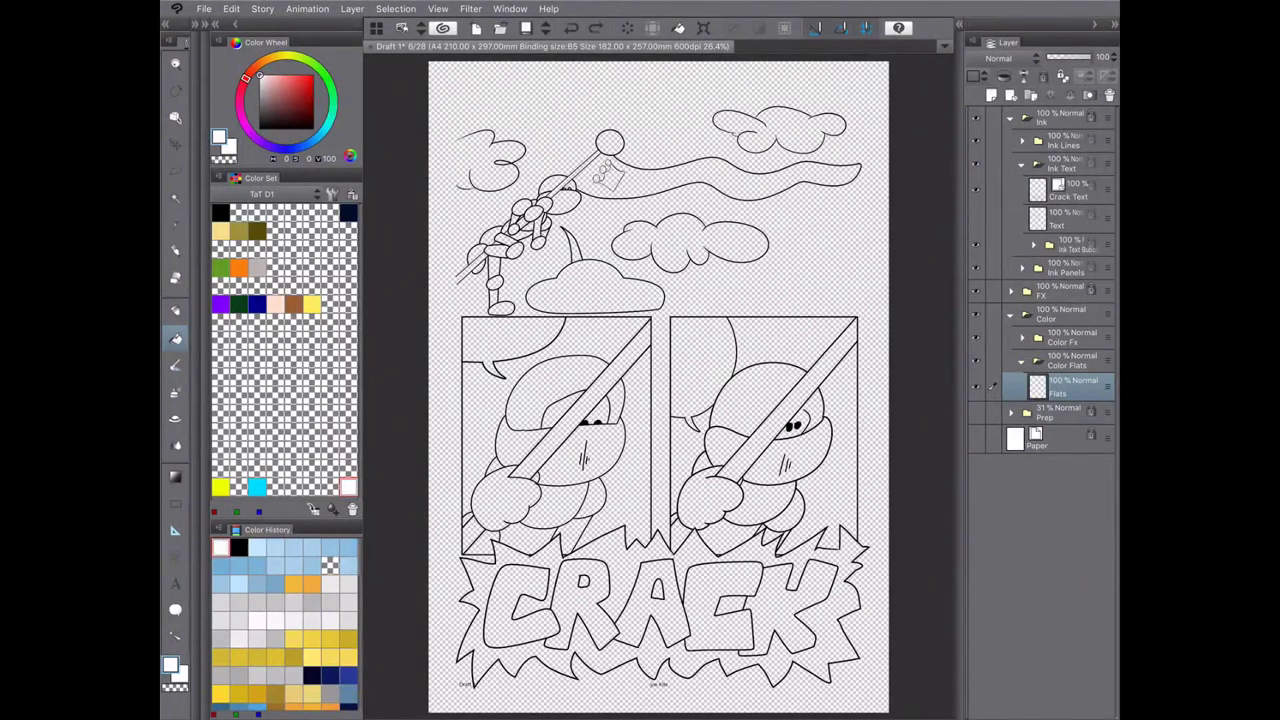
{"action": "left_click", "coordinate": [1065, 117]}
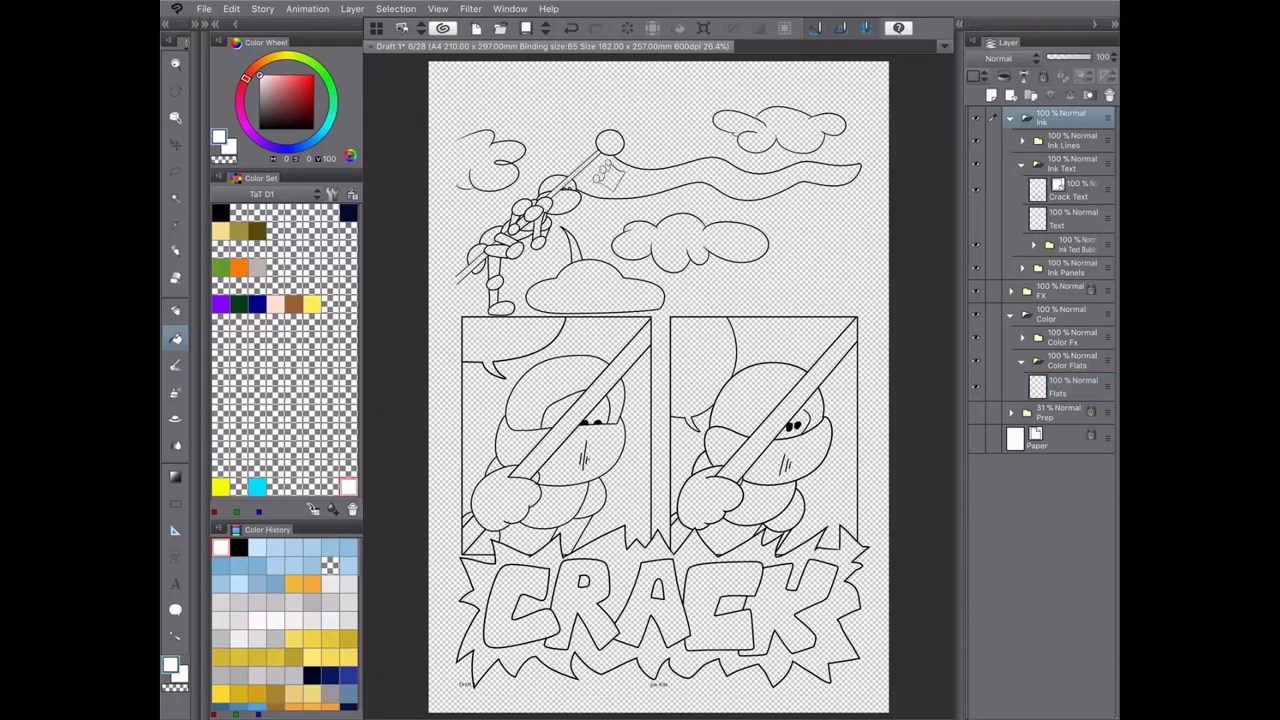
- Expand the Ink Lines folder and fill the three speech bubbles with white on the Flats layer
{"action": "left_click", "coordinate": [1022, 140]}
{"action": "left_click", "coordinate": [1070, 252]}
{"action": "key", "text": "p"}
{"action": "left_click", "coordinate": [1070, 224]}
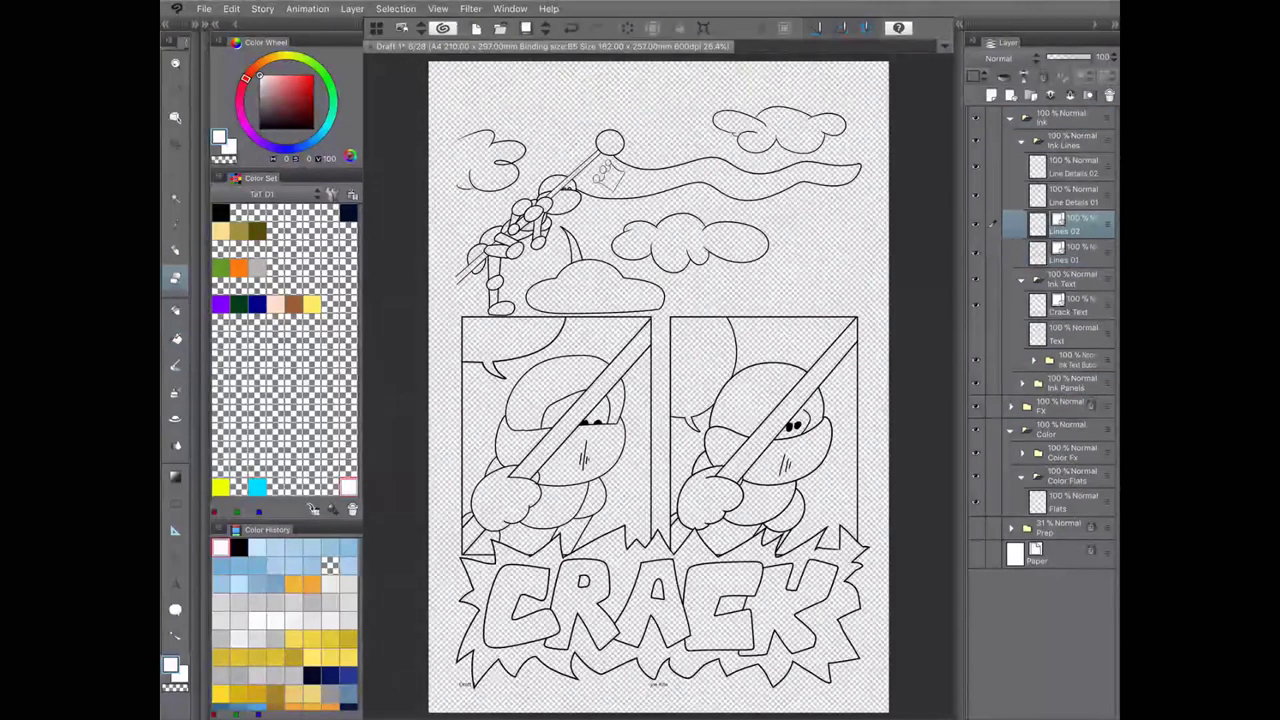
{"action": "left_click", "coordinate": [1070, 196]}
{"action": "scroll", "coordinate": [582, 217], "scroll_direction": "up", "scroll_amount": 4}
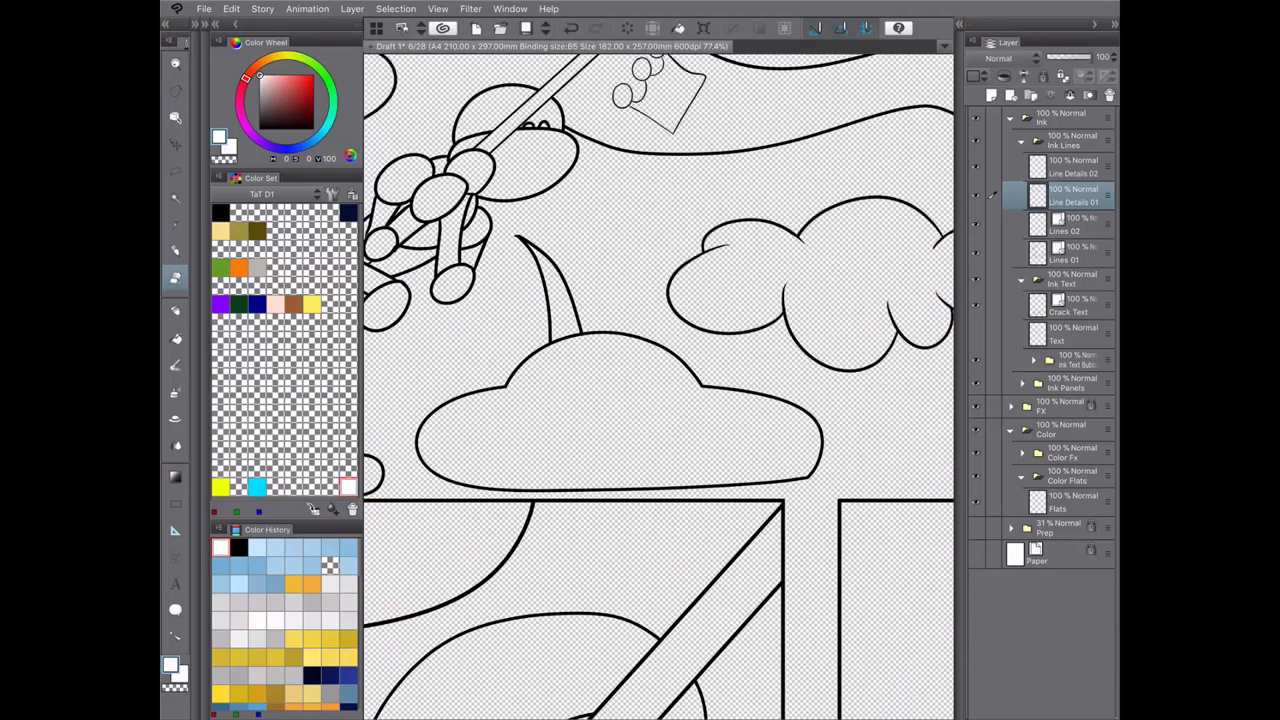
{"action": "left_click", "coordinate": [1070, 384]}
{"action": "left_click", "coordinate": [1070, 360]}
{"action": "key", "text": "b"}
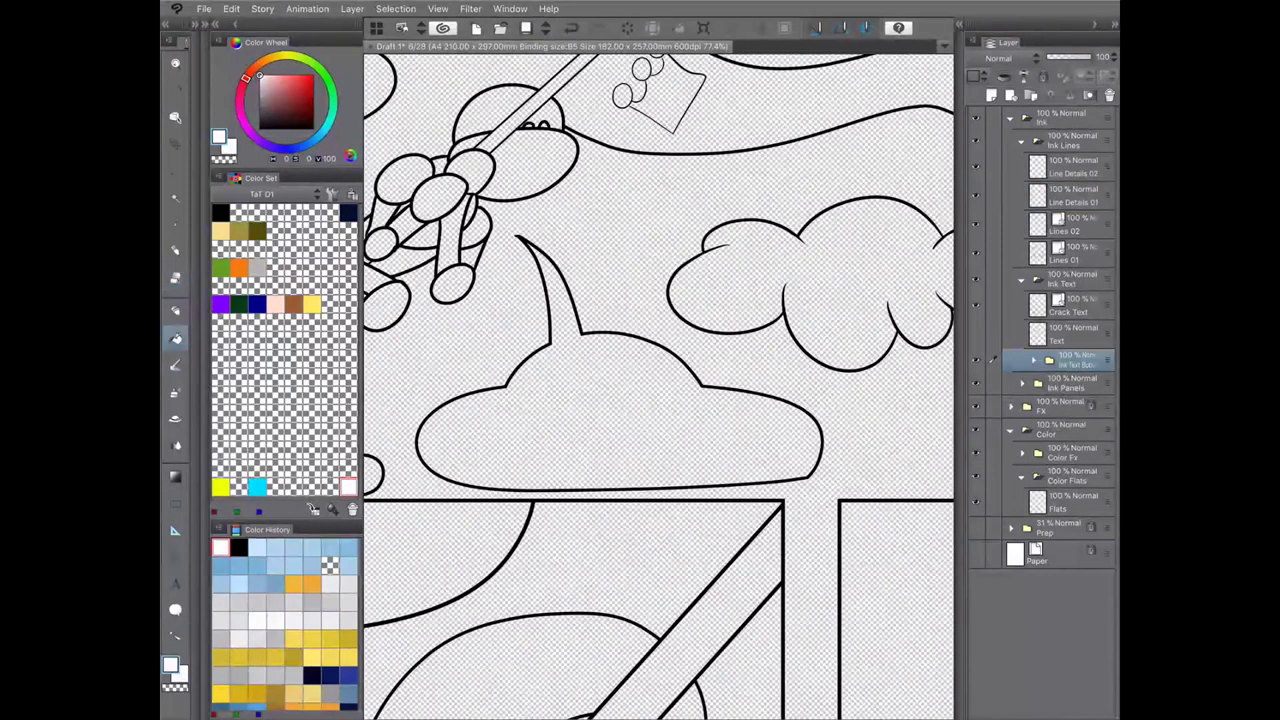
{"action": "left_click", "coordinate": [1070, 500]}
{"action": "left_click", "coordinate": [620, 430]}
{"action": "scroll", "coordinate": [670, 220], "scroll_direction": "down", "scroll_amount": 4}
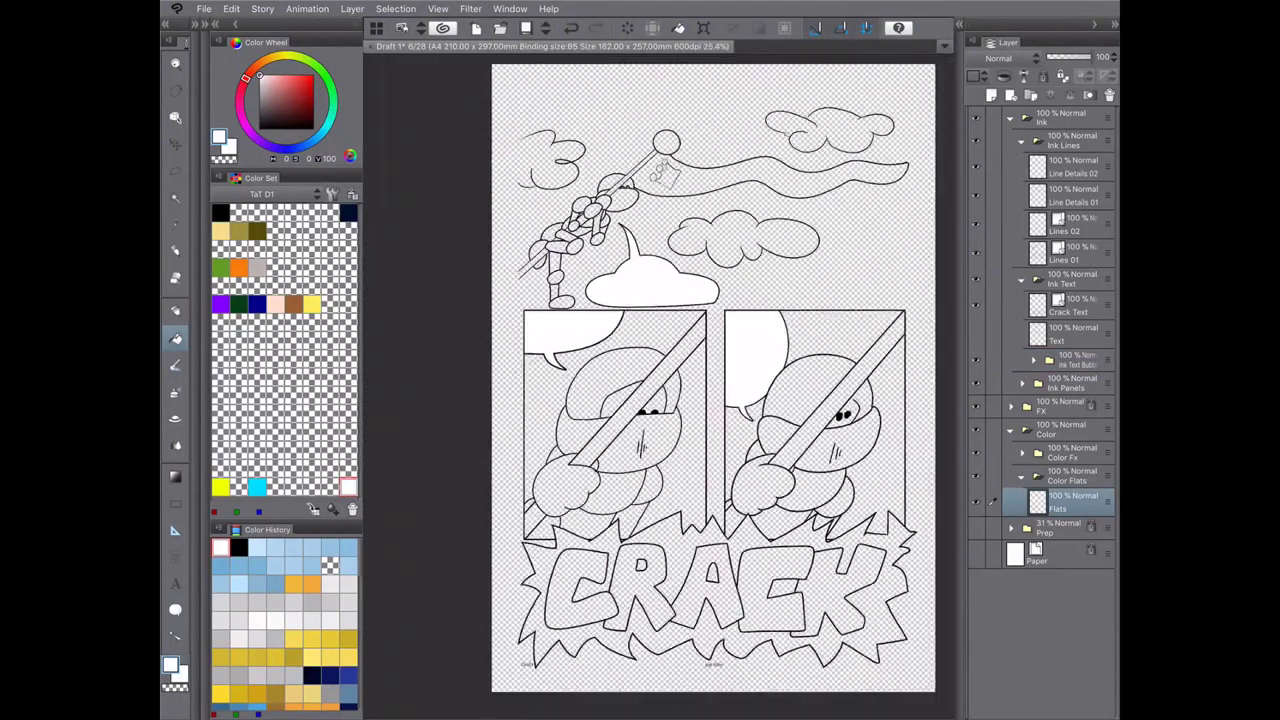
- Fill the jagged burst behind the CRACK lettering with bright yellow
{"action": "scroll", "coordinate": [898, 601], "scroll_direction": "up", "scroll_amount": 1}
{"action": "left_click", "coordinate": [220, 487]}
{"action": "left_click", "coordinate": [610, 660]}
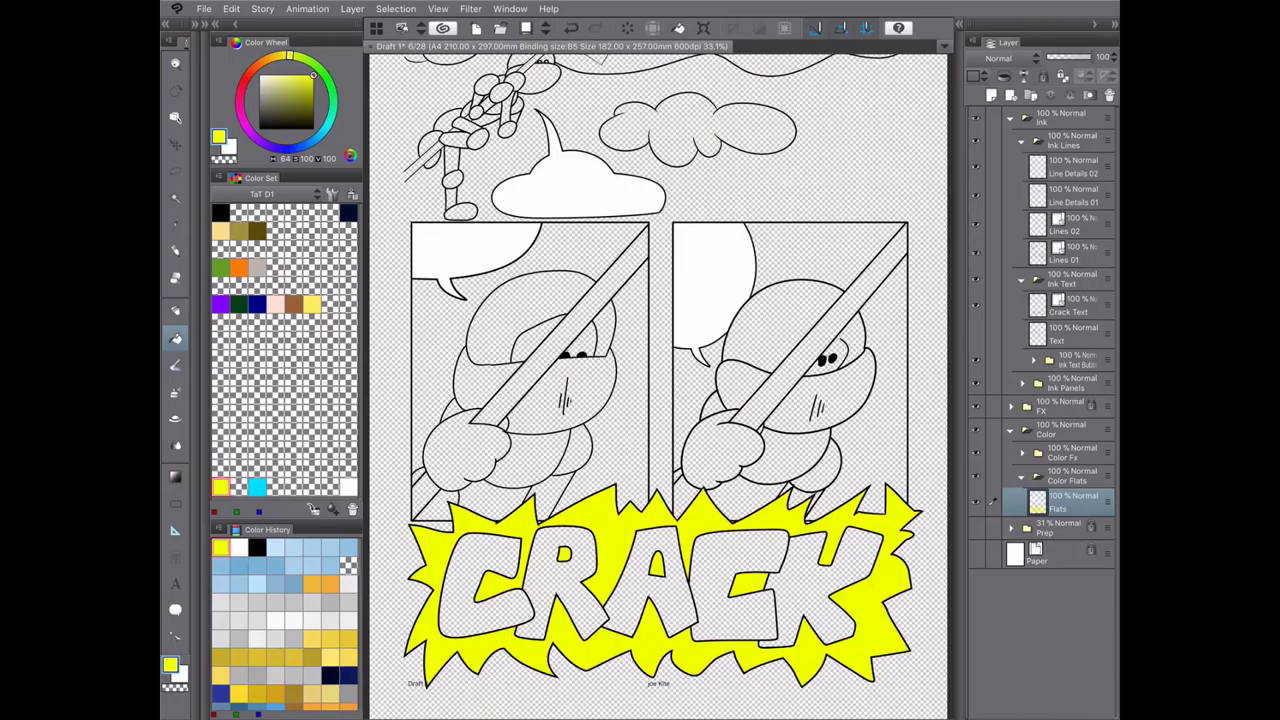
- Fill all five letters of the CRACK lettering with bright red
{"action": "left_click", "coordinate": [245, 77]}
{"action": "left_click", "coordinate": [465, 585]}
{"action": "left_click", "coordinate": [558, 590]}
{"action": "left_click", "coordinate": [648, 600]}
{"action": "left_click", "coordinate": [735, 590]}
{"action": "left_click", "coordinate": [795, 595]}
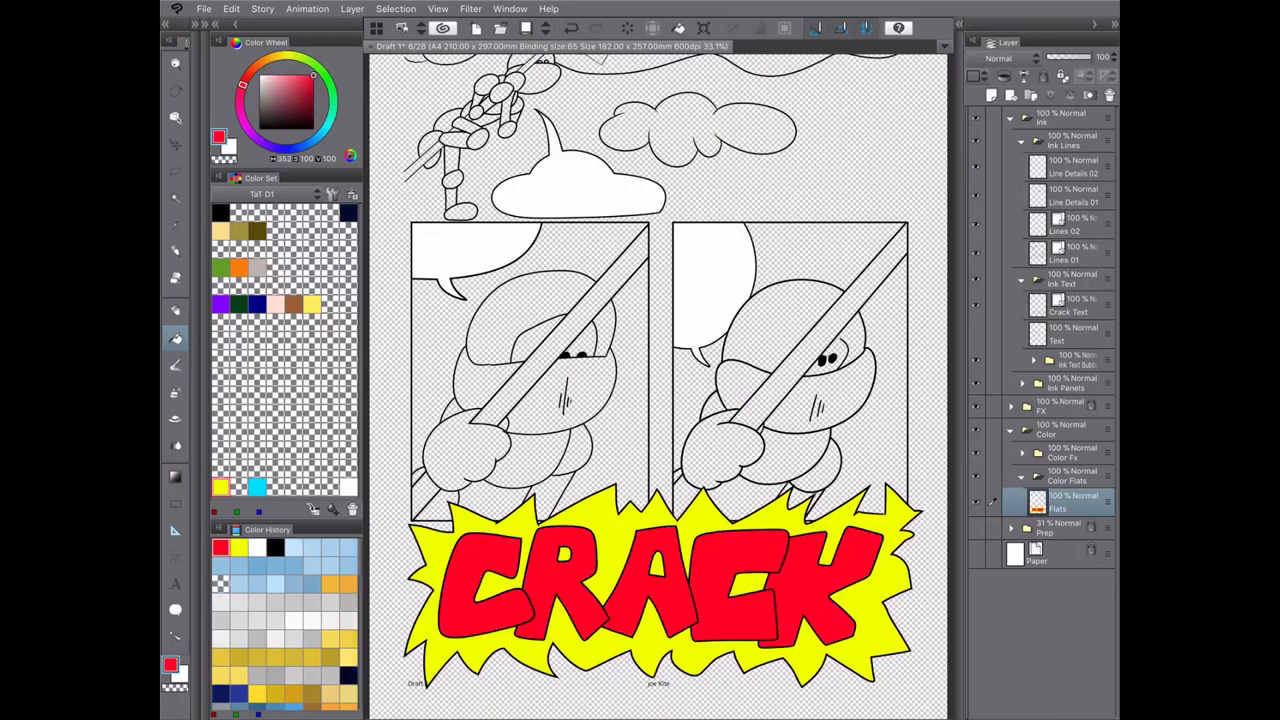
- Fill the two closed clouds in the top scene with white
{"action": "scroll", "coordinate": [650, 400], "scroll_direction": "up", "scroll_amount": 3}
{"action": "left_click", "coordinate": [685, 268]}
{"action": "left_click", "coordinate": [800, 128]}
- Close the open edge of the partial cloud behind the flag bearer with a white line and fill the cloud with white
{"action": "left_click", "coordinate": [175, 503]}
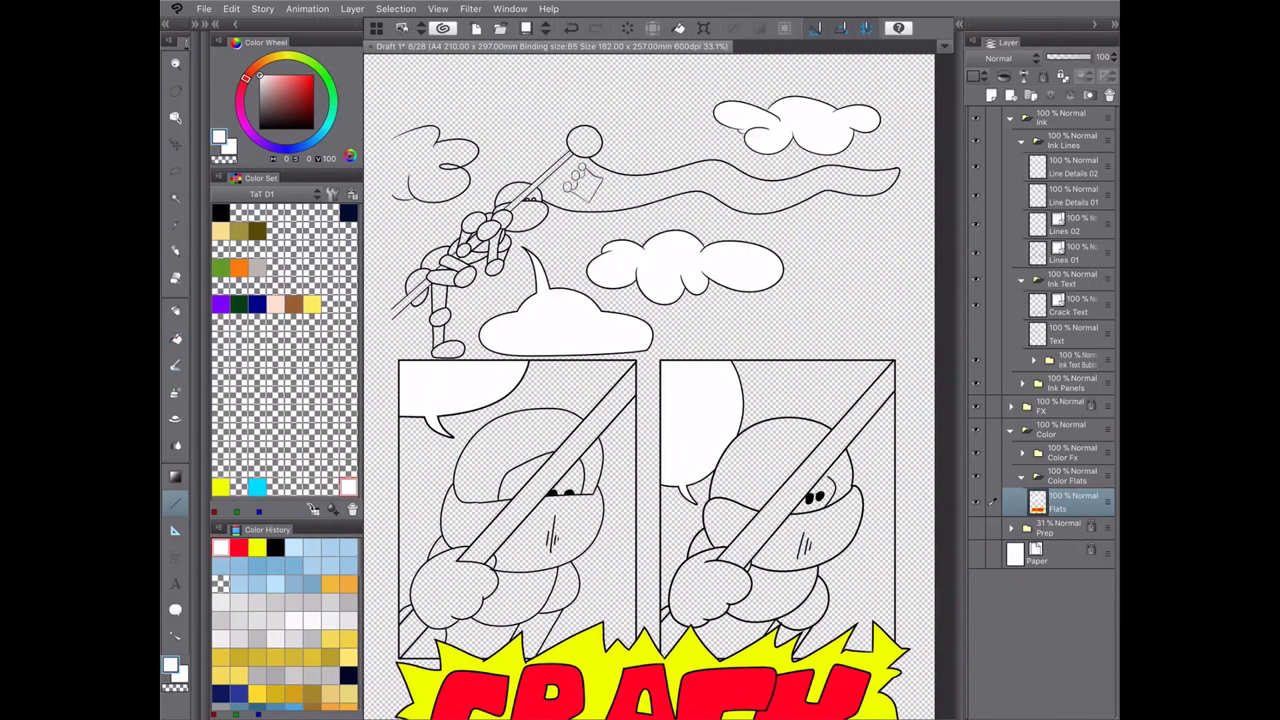
{"action": "left_click_drag", "start_coordinate": [393, 145], "coordinate": [393, 198]}
{"action": "key", "text": "g"}
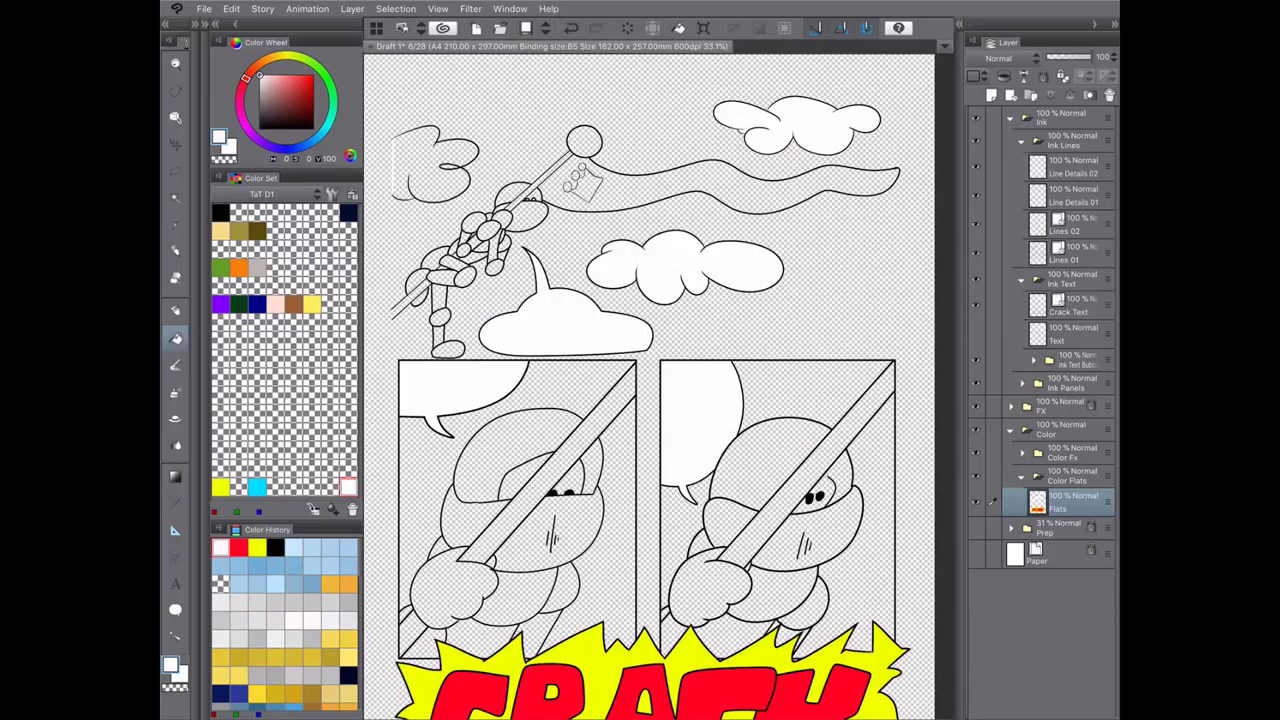
{"action": "scroll", "coordinate": [650, 390], "scroll_direction": "up", "scroll_amount": 5}
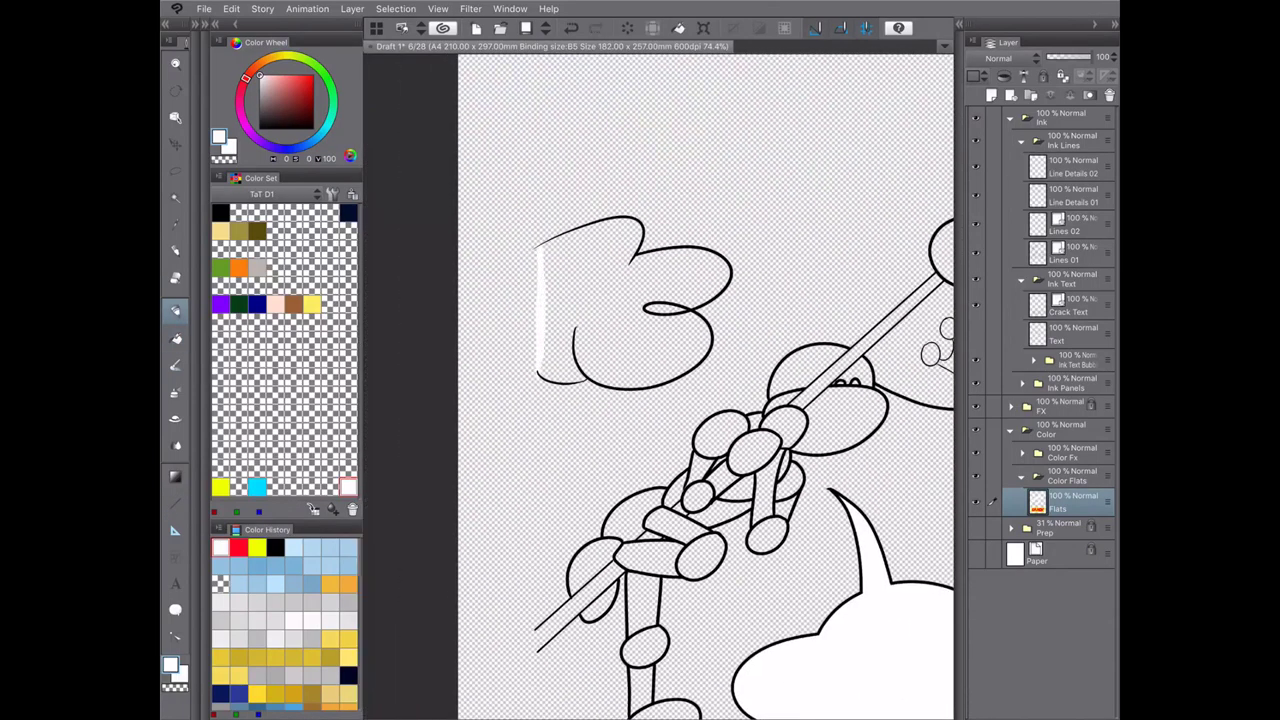
{"action": "left_click", "coordinate": [640, 340]}
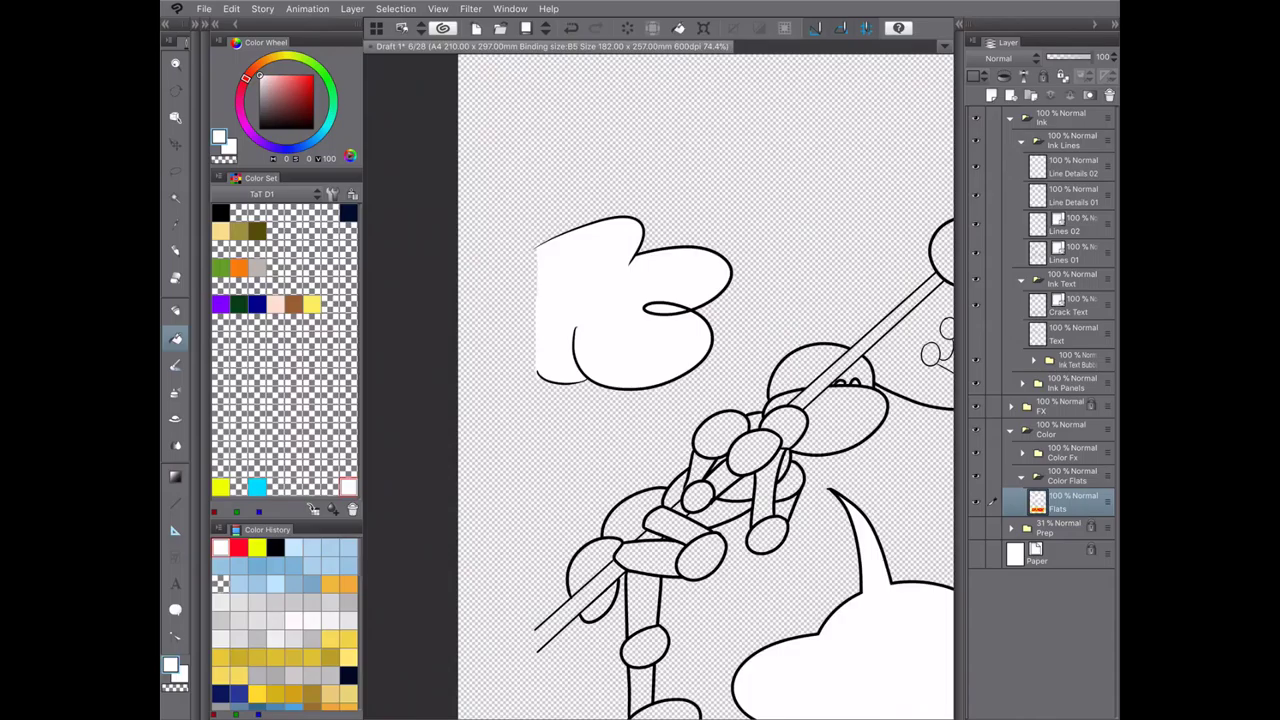
{"action": "left_click", "coordinate": [666, 310]}
- Fill every visible section of the flagpole in the top scene with brown
{"action": "scroll", "coordinate": [700, 400], "scroll_direction": "down", "scroll_amount": 3}
{"action": "left_click", "coordinate": [293, 304]}
{"action": "key", "text": "g"}
{"action": "left_click", "coordinate": [508, 506]}
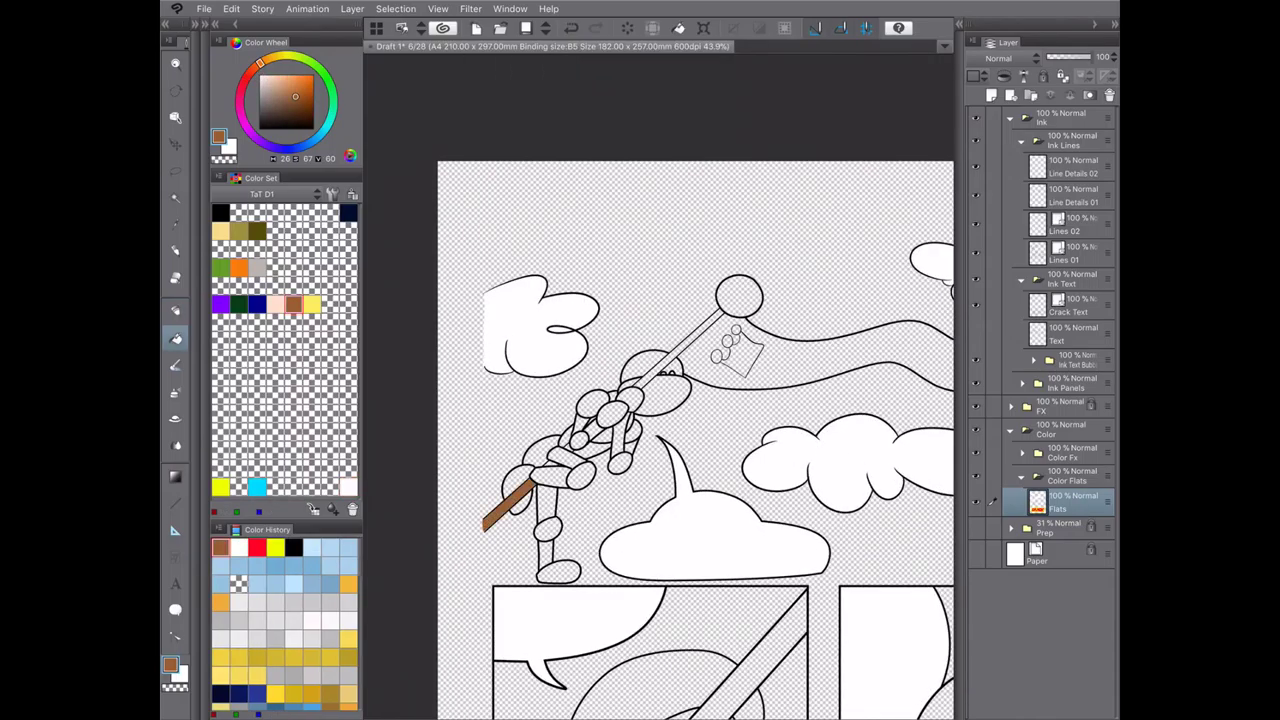
{"action": "scroll", "coordinate": [567, 436], "scroll_direction": "up", "scroll_amount": 3}
{"action": "left_click", "coordinate": [536, 489]}
{"action": "left_click", "coordinate": [617, 428]}
{"action": "left_click", "coordinate": [770, 270]}
- Fill the ball at the tip of the flagpole with bright yellow
{"action": "scroll", "coordinate": [650, 390], "scroll_direction": "down", "scroll_amount": 3}
{"action": "left_click", "coordinate": [312, 304]}
{"action": "left_click", "coordinate": [894, 194]}
- Fill the long waving flag with cyan, leaving the crown emblem unfilled
{"action": "scroll", "coordinate": [650, 390], "scroll_direction": "right", "scroll_amount": 5}
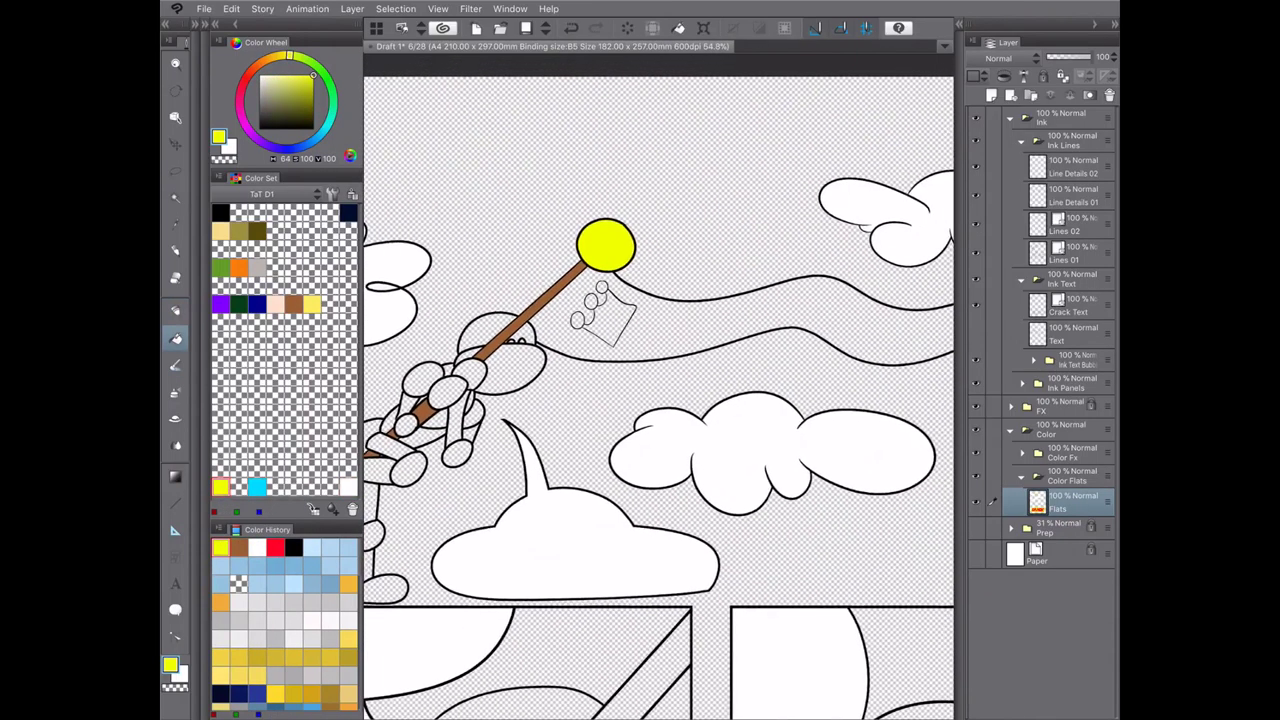
{"action": "left_click", "coordinate": [257, 487]}
{"action": "scroll", "coordinate": [650, 390], "scroll_direction": "up", "scroll_amount": 2}
{"action": "left_click", "coordinate": [620, 350]}
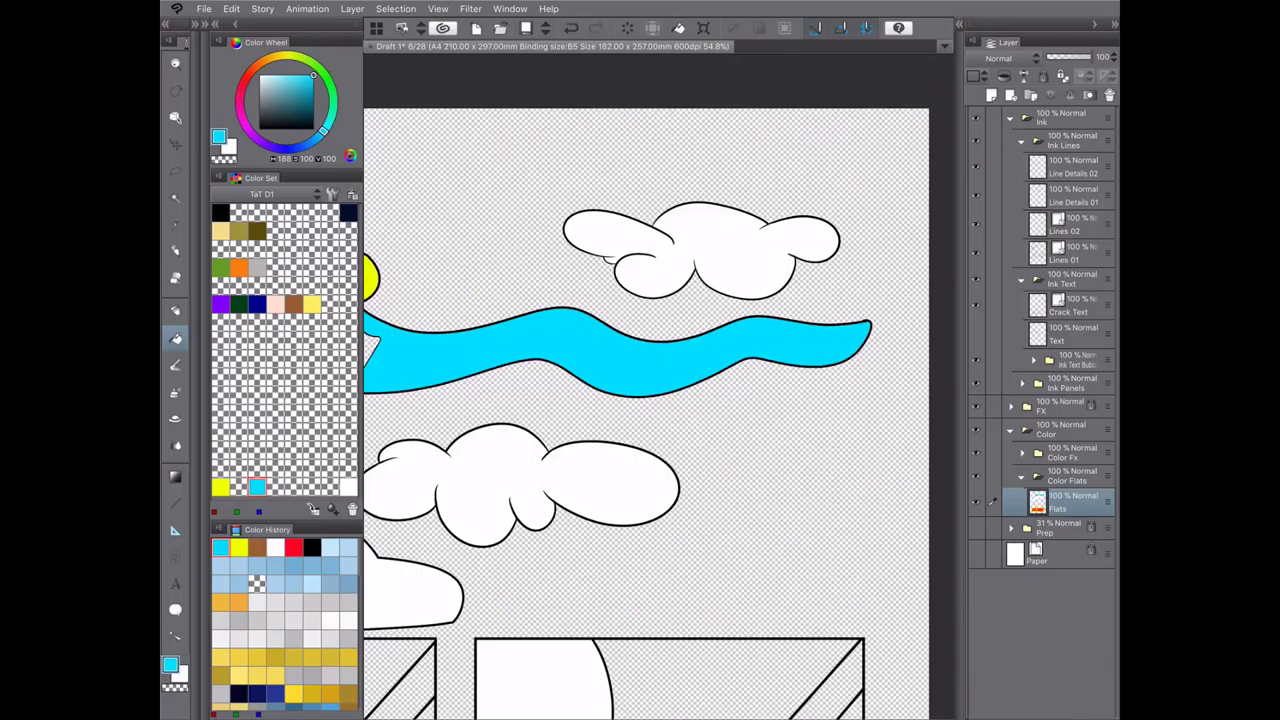
{"action": "scroll", "coordinate": [650, 400], "scroll_direction": "down", "scroll_amount": 1}
{"action": "left_click_drag", "start_coordinate": [550, 350], "coordinate": [627, 387]}
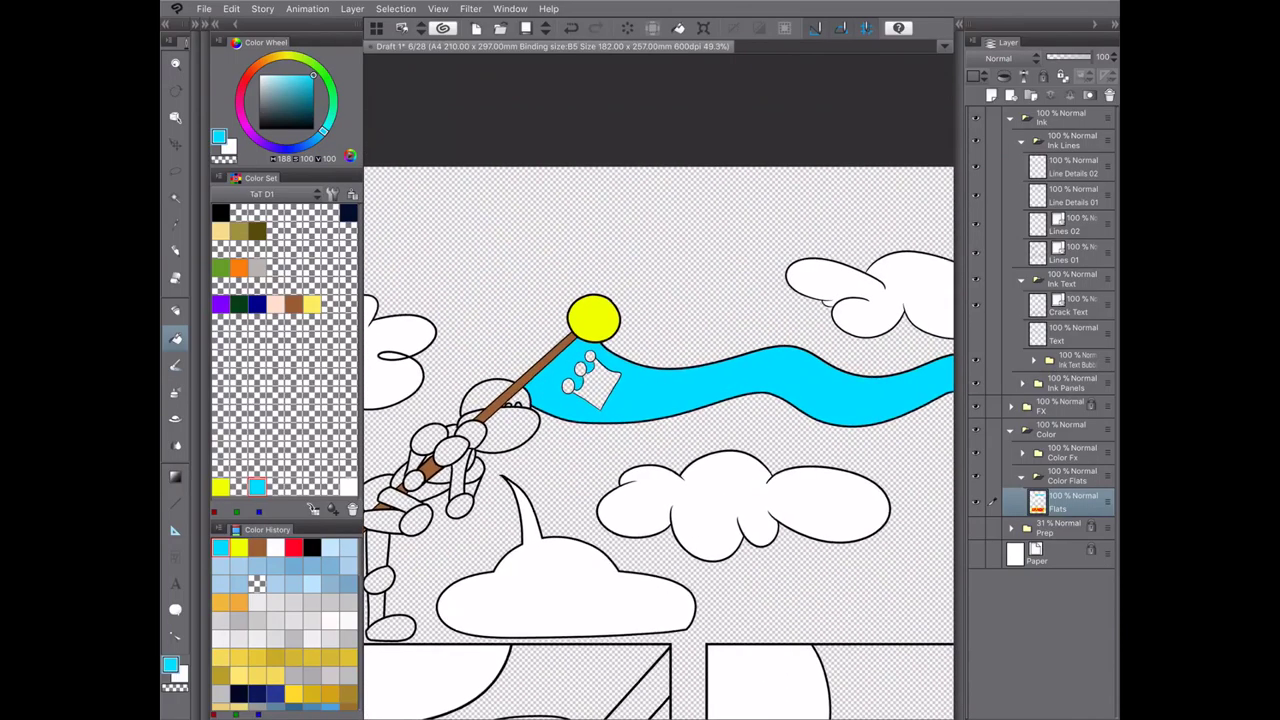
- Fill the flag bearer's head, face, hands and upper body with the light tan skin colour
{"action": "left_click", "coordinate": [220, 231]}
{"action": "left_click", "coordinate": [485, 397]}
{"action": "left_click", "coordinate": [460, 443]}
{"action": "left_click", "coordinate": [430, 439]}
{"action": "left_click", "coordinate": [474, 471]}
{"action": "scroll", "coordinate": [468, 466], "scroll_direction": "up", "scroll_amount": 3}
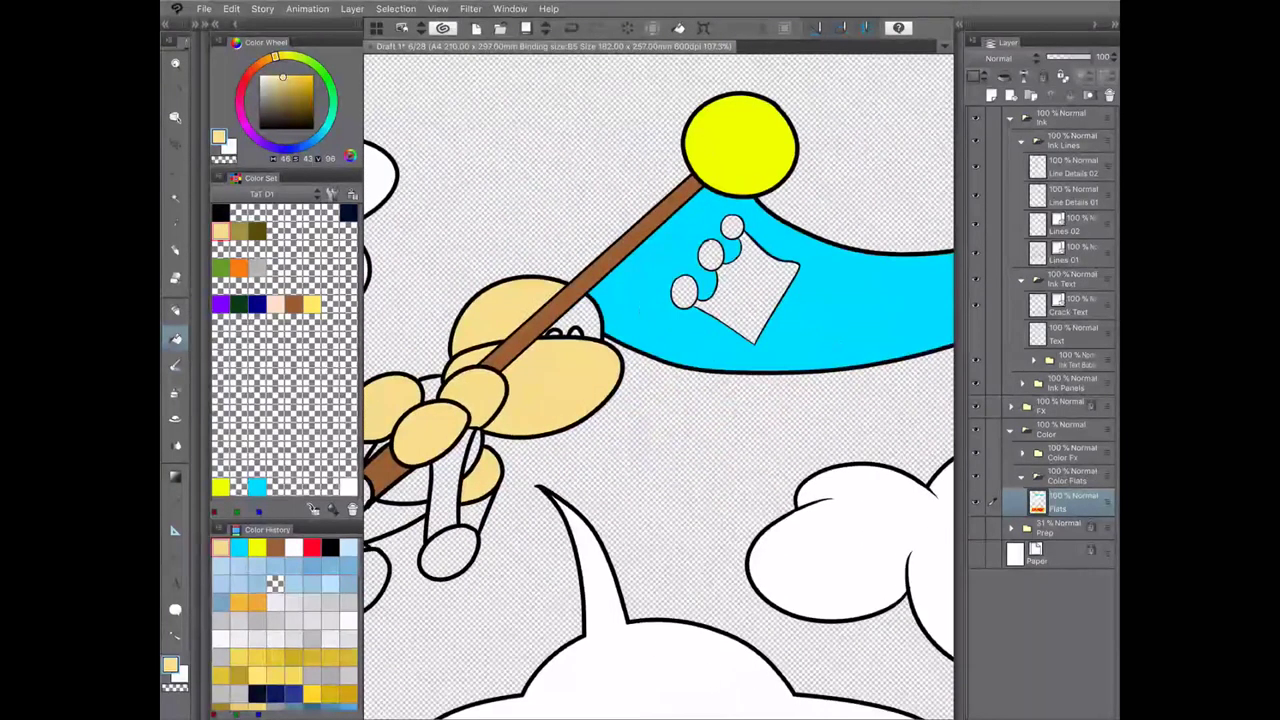
{"action": "left_click", "coordinate": [586, 318]}
{"action": "left_click", "coordinate": [432, 389]}
- Colour both of the flag bearer's eyes dark navy
{"action": "scroll", "coordinate": [475, 443], "scroll_direction": "down", "scroll_amount": 3}
{"action": "key", "text": "e"}
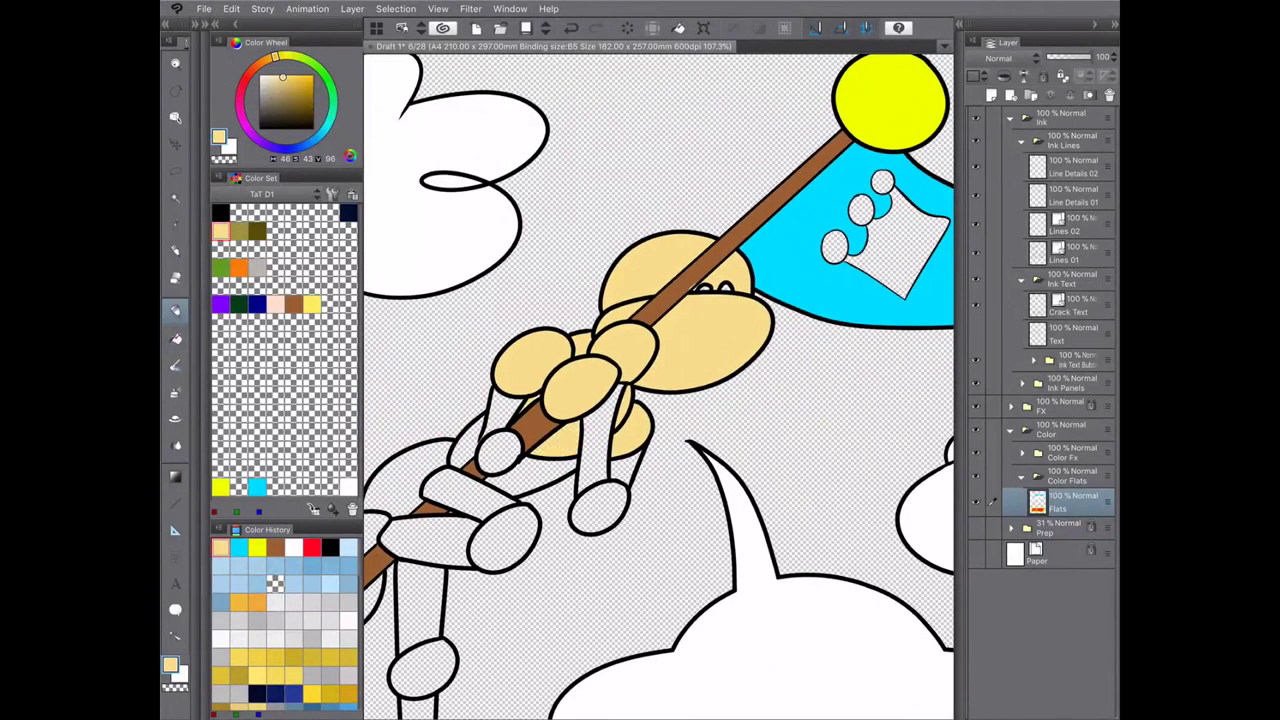
{"action": "scroll", "coordinate": [600, 400], "scroll_direction": "up", "scroll_amount": 5}
{"action": "left_click", "coordinate": [348, 213]}
{"action": "left_click", "coordinate": [656, 390]}
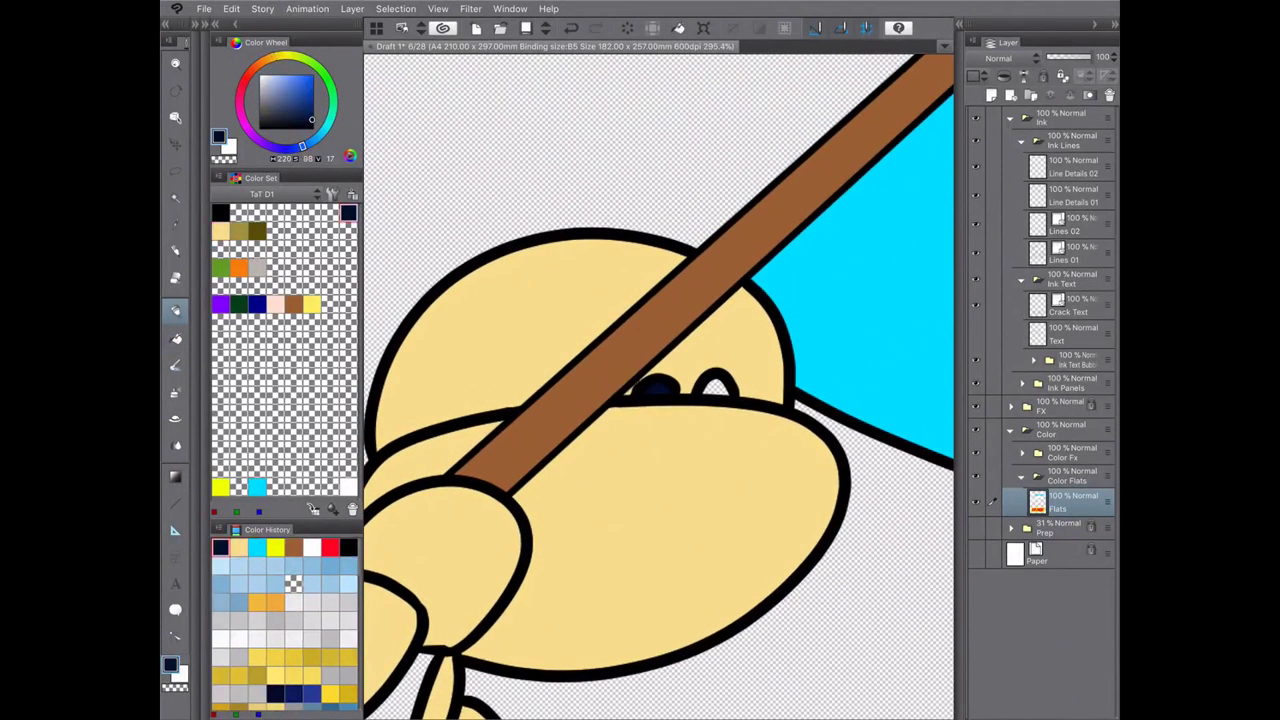
{"action": "left_click", "coordinate": [716, 388]}
{"action": "scroll", "coordinate": [680, 390], "scroll_direction": "down", "scroll_amount": 3}
- Fill the flag bearer's remaining lower body parts and foot with light tan
{"action": "scroll", "coordinate": [660, 390], "scroll_direction": "down", "scroll_amount": 3}
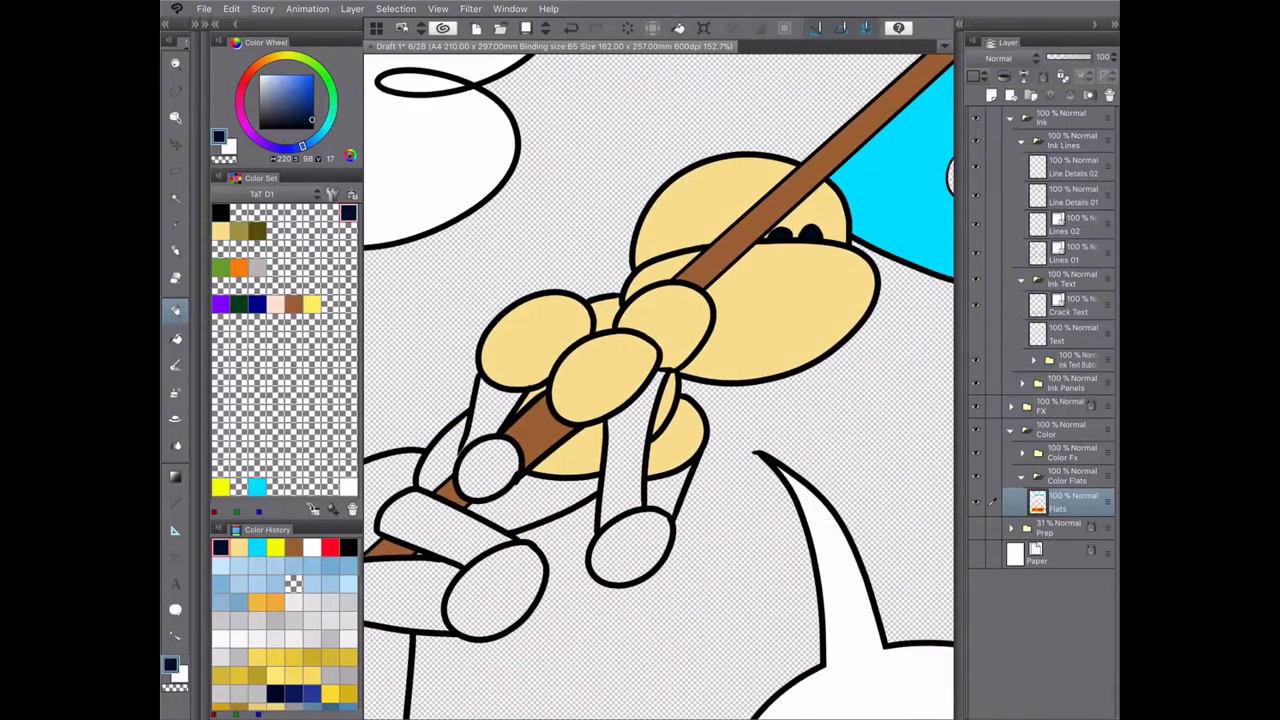
{"action": "left_click", "coordinate": [220, 230]}
{"action": "key", "text": "g"}
{"action": "left_click", "coordinate": [480, 400]}
{"action": "left_click", "coordinate": [570, 580]}
- Fill the flag bearer's elbow and knee joints with medium olive
{"action": "left_click", "coordinate": [238, 230]}
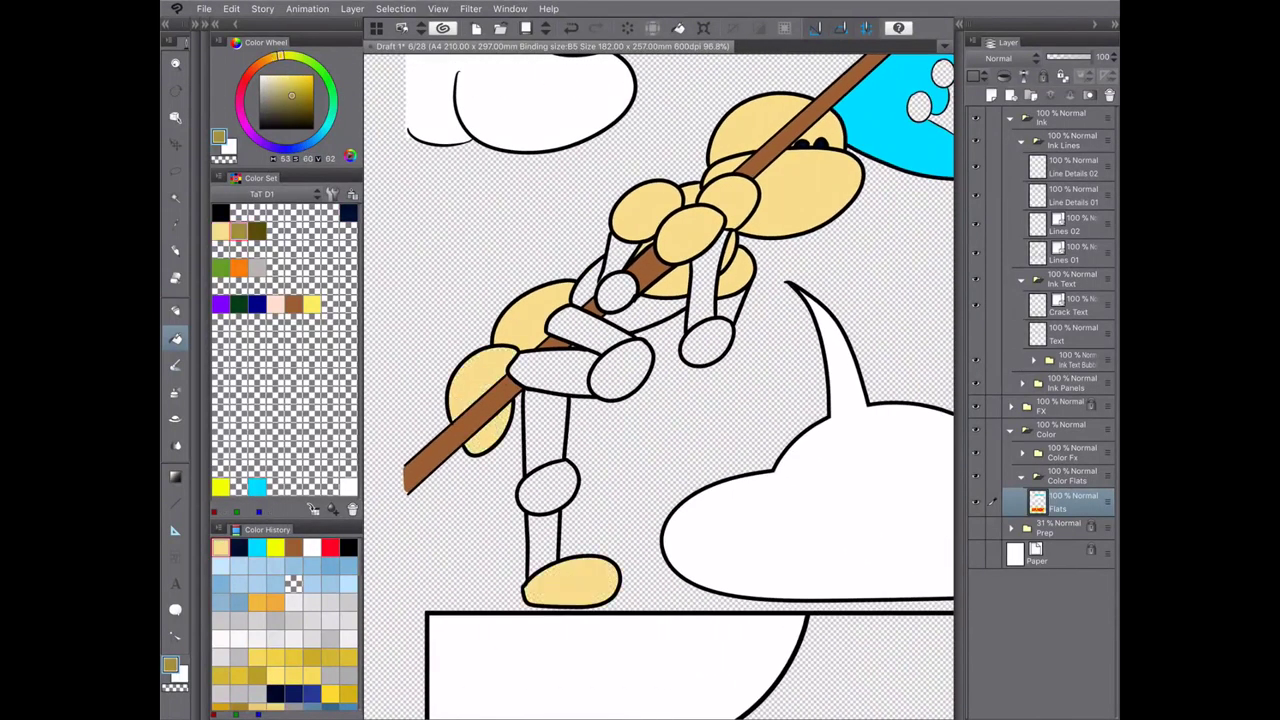
{"action": "left_click", "coordinate": [615, 292]}
{"action": "left_click", "coordinate": [706, 343]}
{"action": "left_click", "coordinate": [620, 370]}
{"action": "left_click", "coordinate": [548, 487]}
- Fill the flag bearer's arm and leg segments and waist with dark olive brown
{"action": "left_click", "coordinate": [257, 230]}
{"action": "left_click", "coordinate": [660, 312]}
{"action": "left_click", "coordinate": [605, 255]}
{"action": "left_click", "coordinate": [705, 285]}
{"action": "left_click", "coordinate": [575, 325]}
{"action": "left_click", "coordinate": [545, 372]}
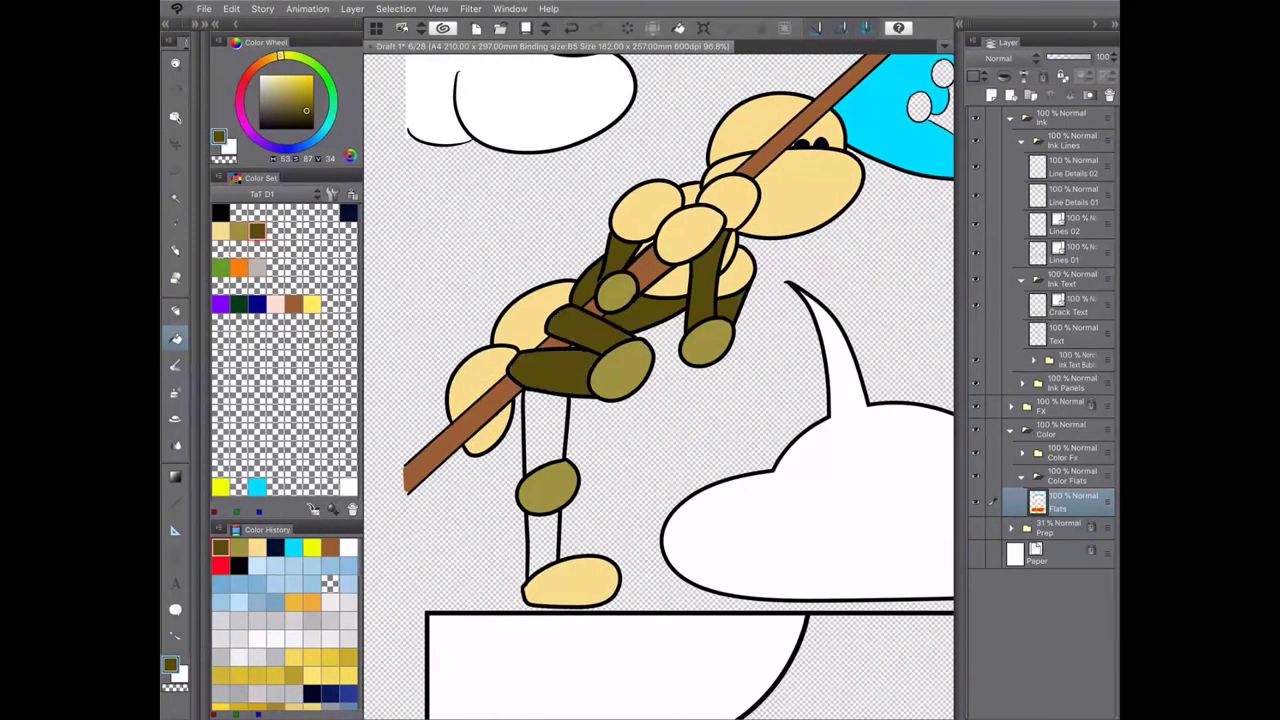
{"action": "left_click", "coordinate": [545, 430]}
{"action": "left_click", "coordinate": [545, 540]}
- Fill the crown emblem on the flag, including its round tips, with light pink
{"action": "key", "text": "e"}
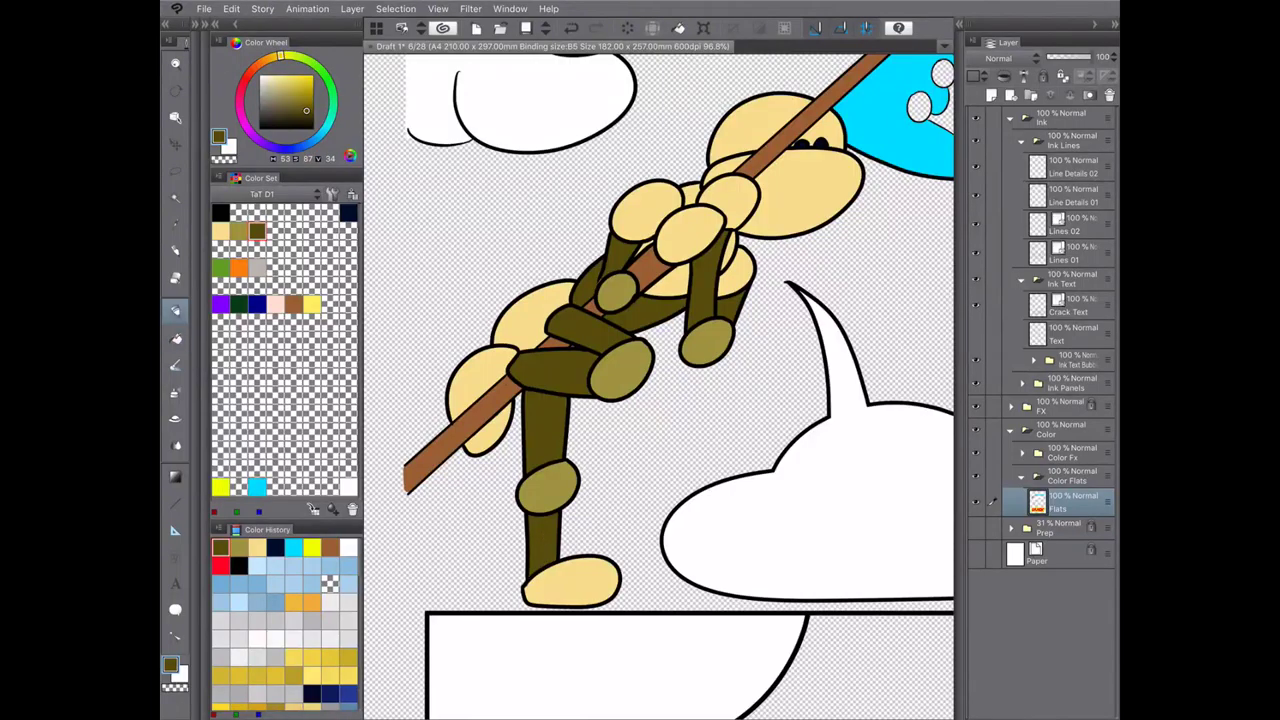
{"action": "scroll", "coordinate": [658, 387], "scroll_direction": "down", "scroll_amount": 3}
{"action": "scroll", "coordinate": [658, 387], "scroll_direction": "up", "scroll_amount": 4}
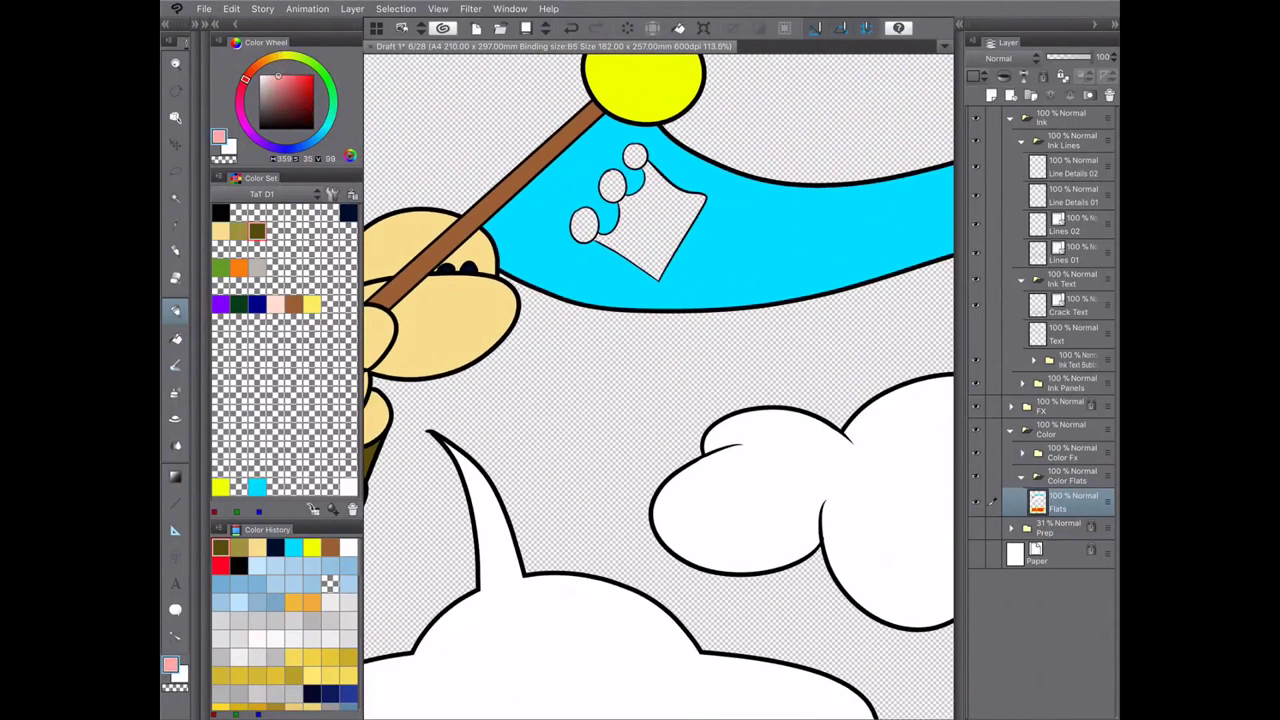
{"action": "key", "text": "g"}
{"action": "left_click", "coordinate": [650, 225]}
{"action": "left_click", "coordinate": [583, 226]}
{"action": "left_click", "coordinate": [612, 186]}
- Fill the diagonal pole sections in both close-up panels with brown
{"action": "scroll", "coordinate": [658, 387], "scroll_direction": "down", "scroll_amount": 3}
{"action": "left_click", "coordinate": [293, 303]}
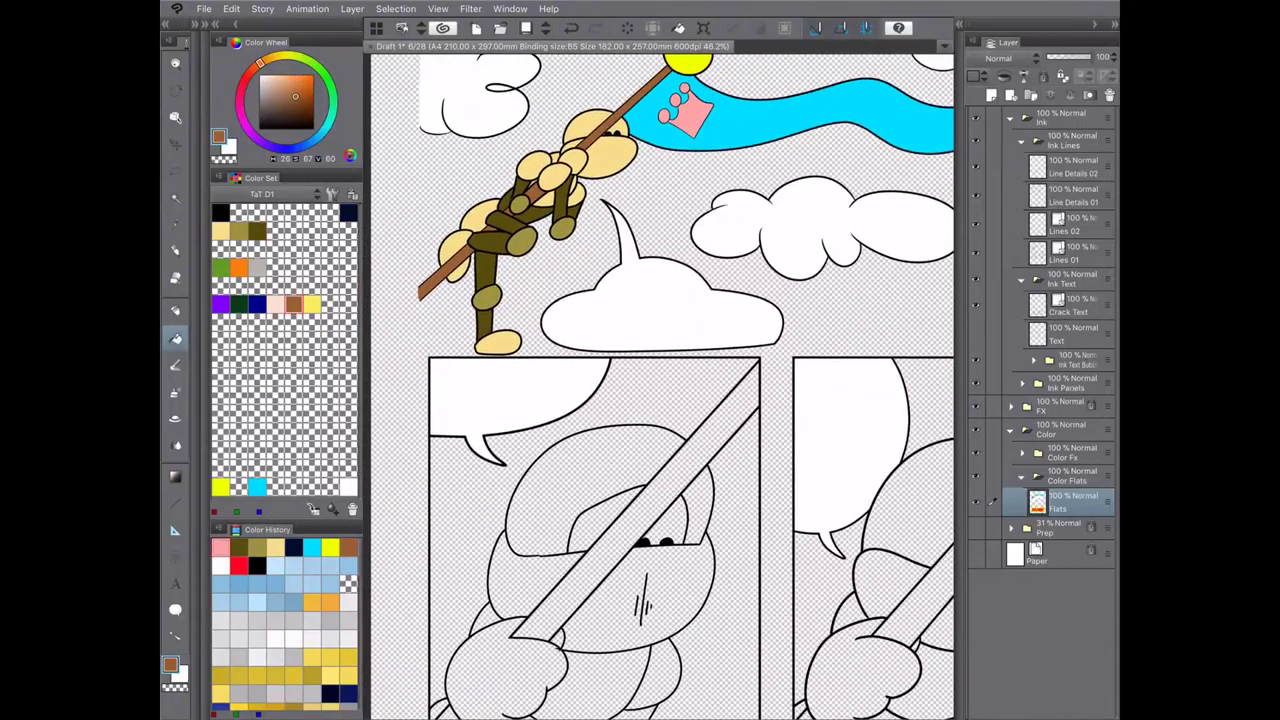
{"action": "left_click", "coordinate": [712, 440]}
{"action": "scroll", "coordinate": [660, 387], "scroll_direction": "down", "scroll_amount": 1}
{"action": "left_click", "coordinate": [575, 555]}
{"action": "left_click", "coordinate": [740, 330]}
- Fill the heads, faces, hands and bodies of the characters in both close-up panels with light tan
{"action": "scroll", "coordinate": [658, 387], "scroll_direction": "left", "scroll_amount": 2}
{"action": "left_click", "coordinate": [220, 231]}
{"action": "left_click", "coordinate": [480, 300]}
{"action": "left_click", "coordinate": [540, 440]}
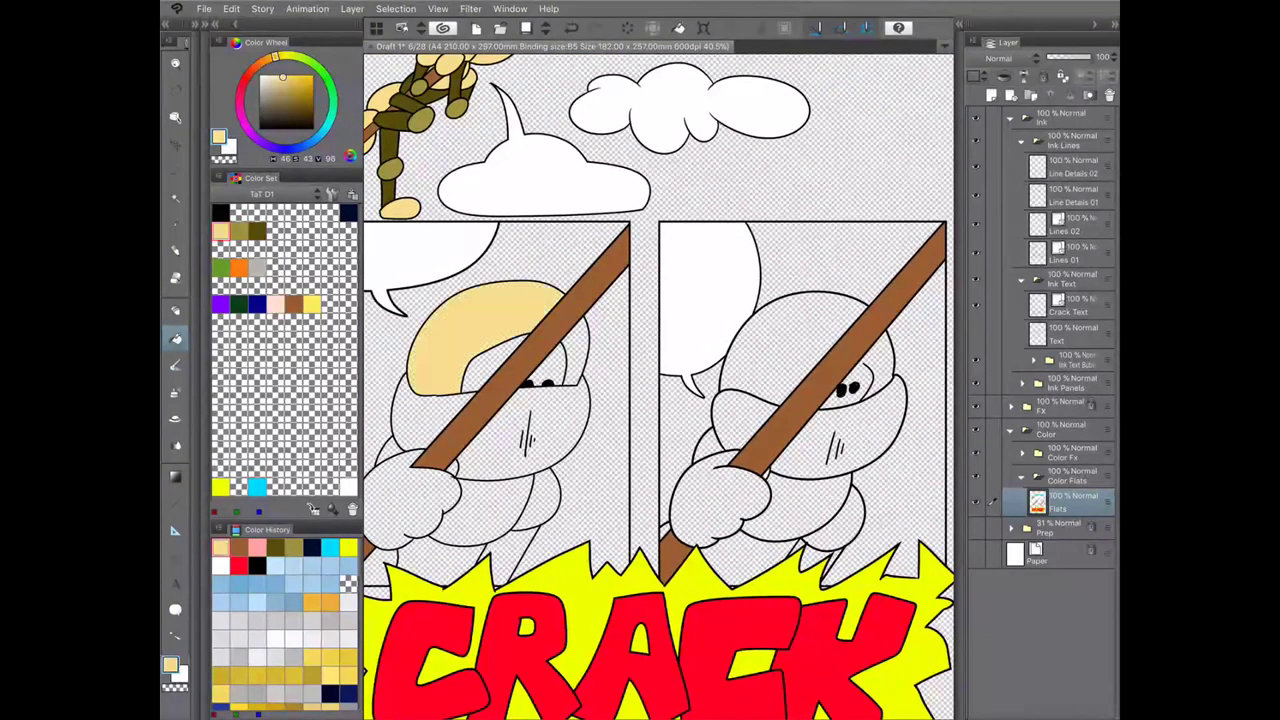
{"action": "left_click", "coordinate": [410, 500]}
{"action": "left_click", "coordinate": [538, 500]}
{"action": "left_click", "coordinate": [480, 510]}
{"action": "left_click", "coordinate": [388, 452]}
{"action": "left_click", "coordinate": [720, 500]}
{"action": "left_click", "coordinate": [780, 340]}
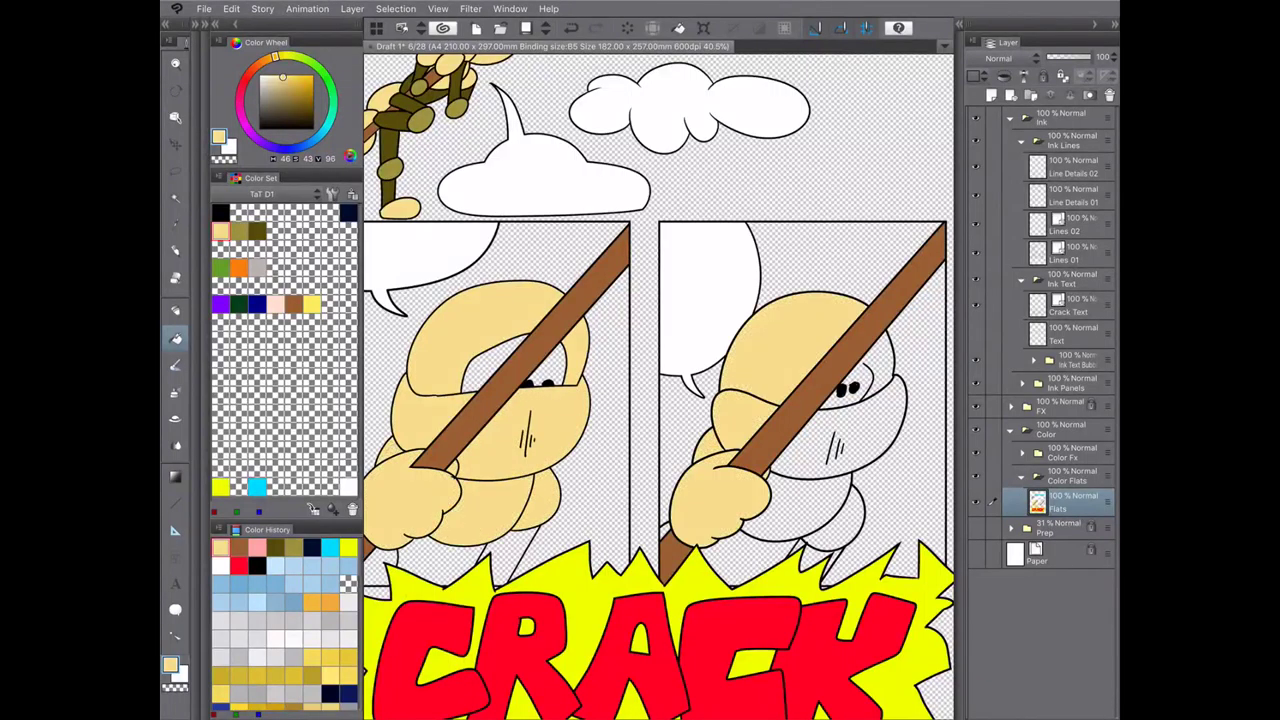
{"action": "left_click", "coordinate": [870, 440]}
{"action": "left_click", "coordinate": [820, 512]}
- Fill the leg areas below the body in the first close-up panel with dark olive brown
{"action": "left_click", "coordinate": [257, 231]}
{"action": "left_click", "coordinate": [465, 560]}
{"action": "scroll", "coordinate": [658, 387], "scroll_direction": "down", "scroll_amount": 2}
{"action": "scroll", "coordinate": [658, 387], "scroll_direction": "left", "scroll_amount": 2}
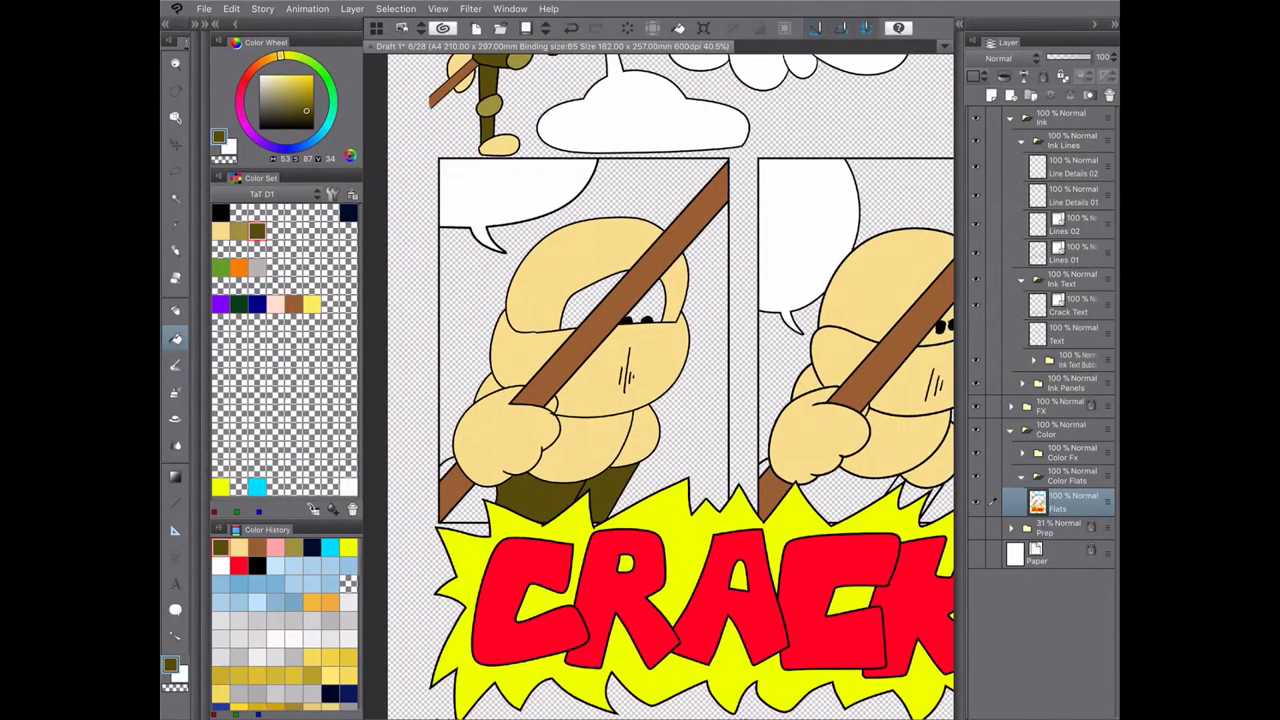
{"action": "left_click", "coordinate": [447, 470]}
{"action": "left_click", "coordinate": [450, 530]}
- Fill the backgrounds of both close-up panels with pale blue
{"action": "left_click", "coordinate": [222, 566]}
{"action": "left_click", "coordinate": [630, 190]}
{"action": "left_click", "coordinate": [700, 380]}
{"action": "scroll", "coordinate": [658, 387], "scroll_direction": "right", "scroll_amount": 2}
{"action": "scroll", "coordinate": [658, 387], "scroll_direction": "up", "scroll_amount": 1}
{"action": "left_click", "coordinate": [845, 330]}
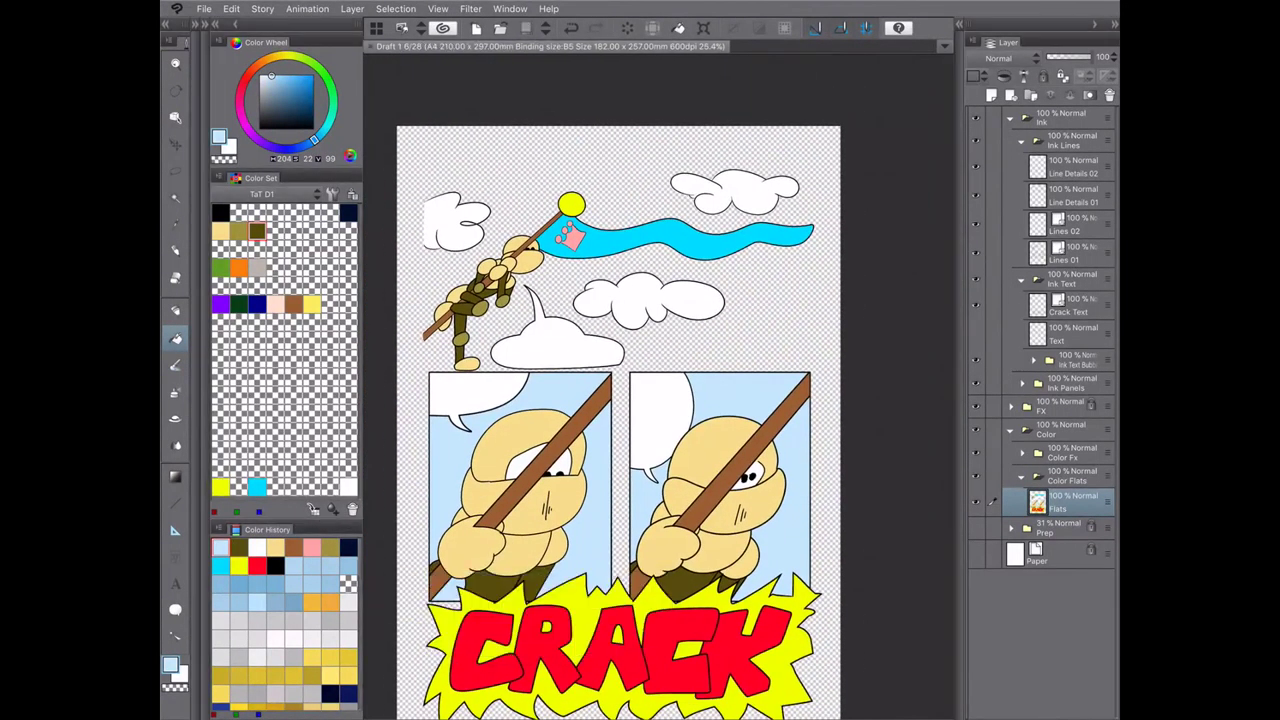
- Add a new raster layer below Flats and fill a rectangle behind the top scene with light blue as sky
{"action": "key", "text": "ctrl+shift+n"}
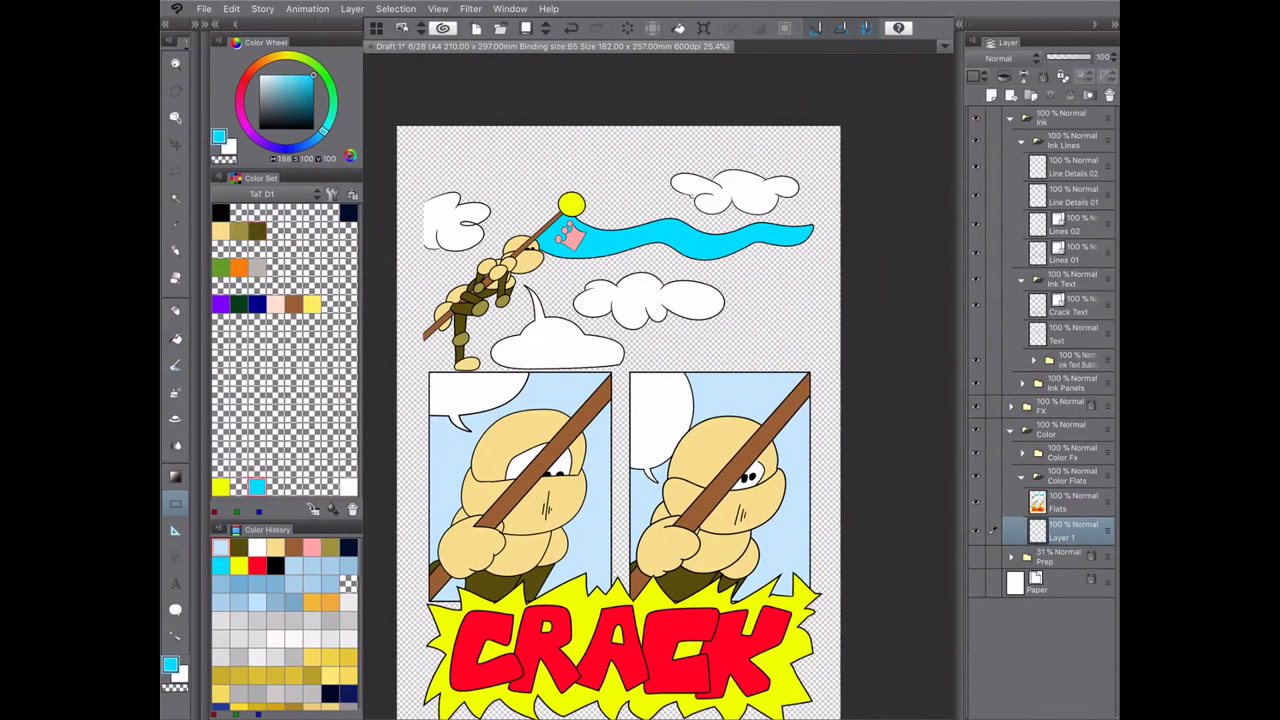
{"action": "left_click", "coordinate": [220, 601]}
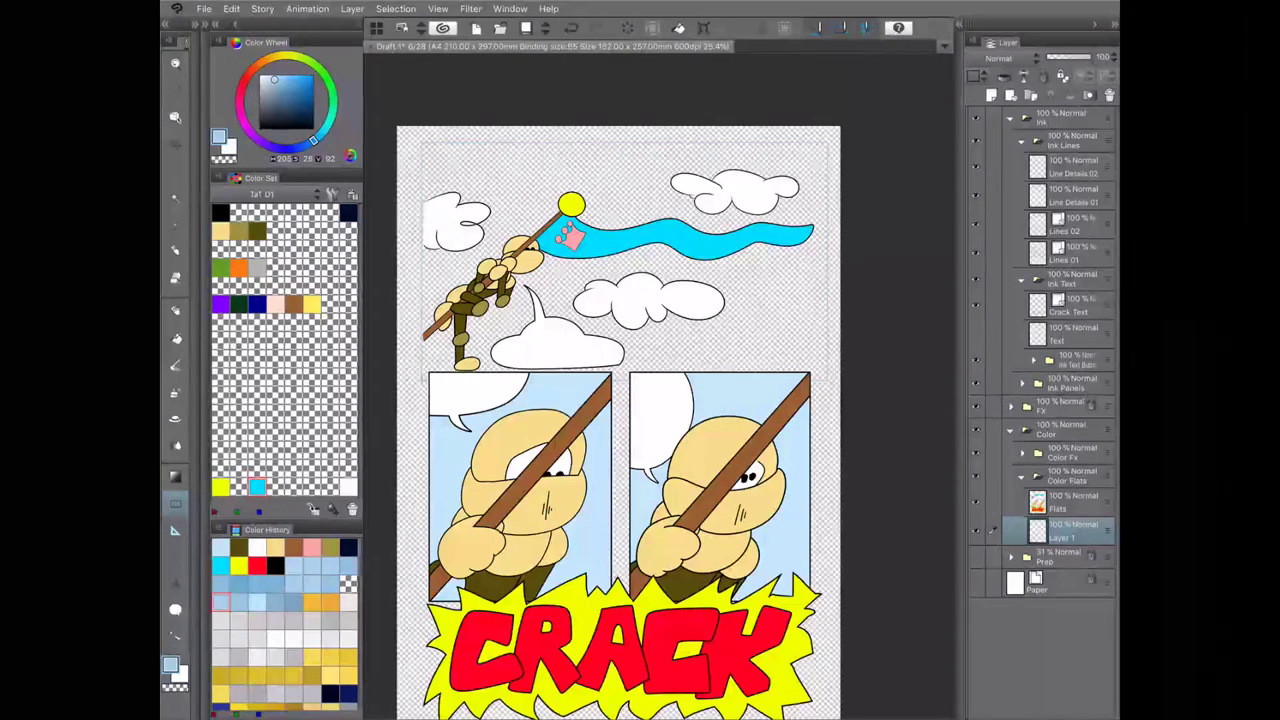
{"action": "mouse_move", "coordinate": [422, 380]}
{"action": "left_mouse_down"}
{"action": "mouse_move", "coordinate": [436, 381]}
{"action": "mouse_move", "coordinate": [422, 381]}
{"action": "left_mouse_up"}
{"action": "left_click_drag", "start_coordinate": [422, 380], "coordinate": [423, 378]}
{"action": "key", "text": "g"}
{"action": "left_click", "coordinate": [693, 196]}
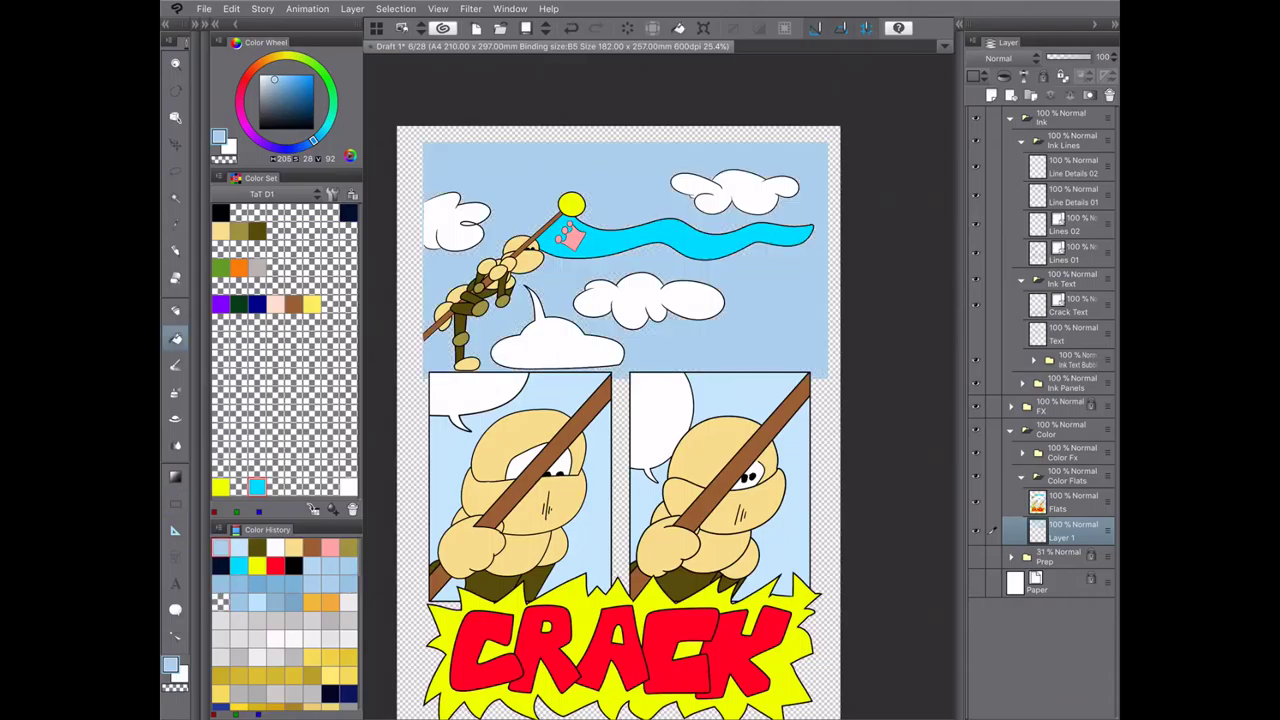
- Trim the side edges of the sky rectangle on Layer 1 by deleting narrow rectangular selections
{"action": "key", "text": "m"}
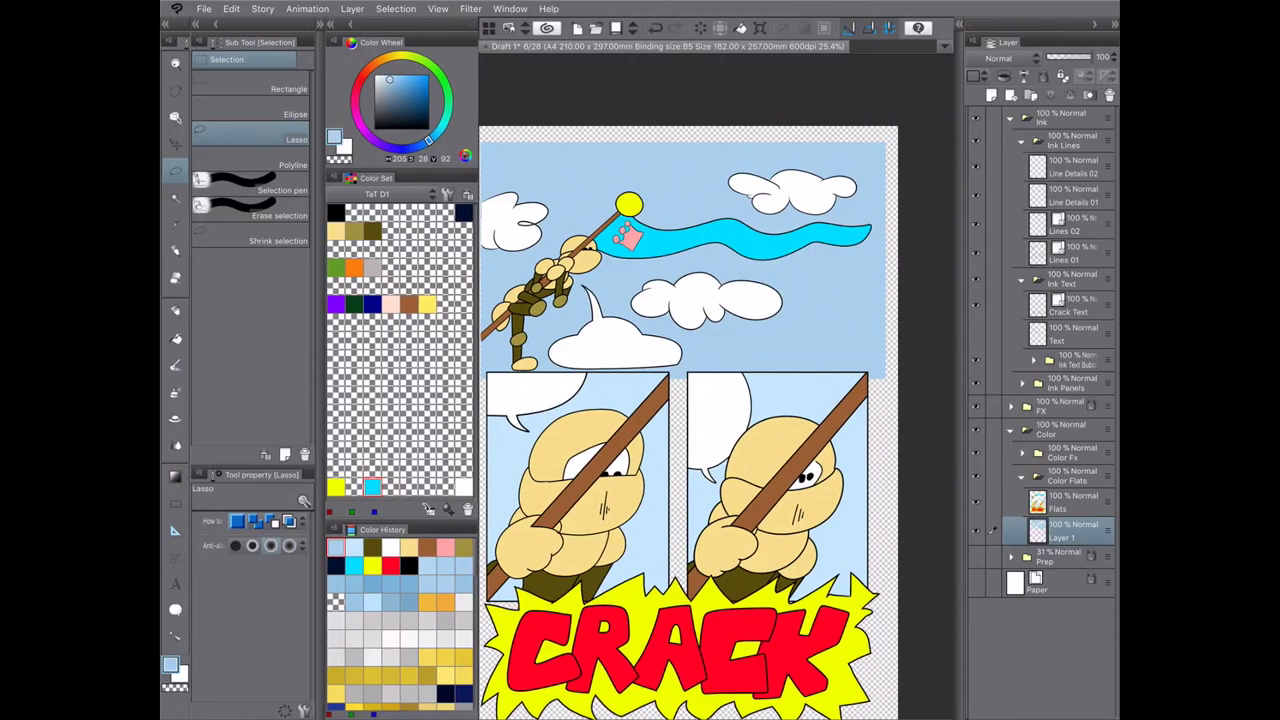
{"action": "left_click", "coordinate": [250, 88]}
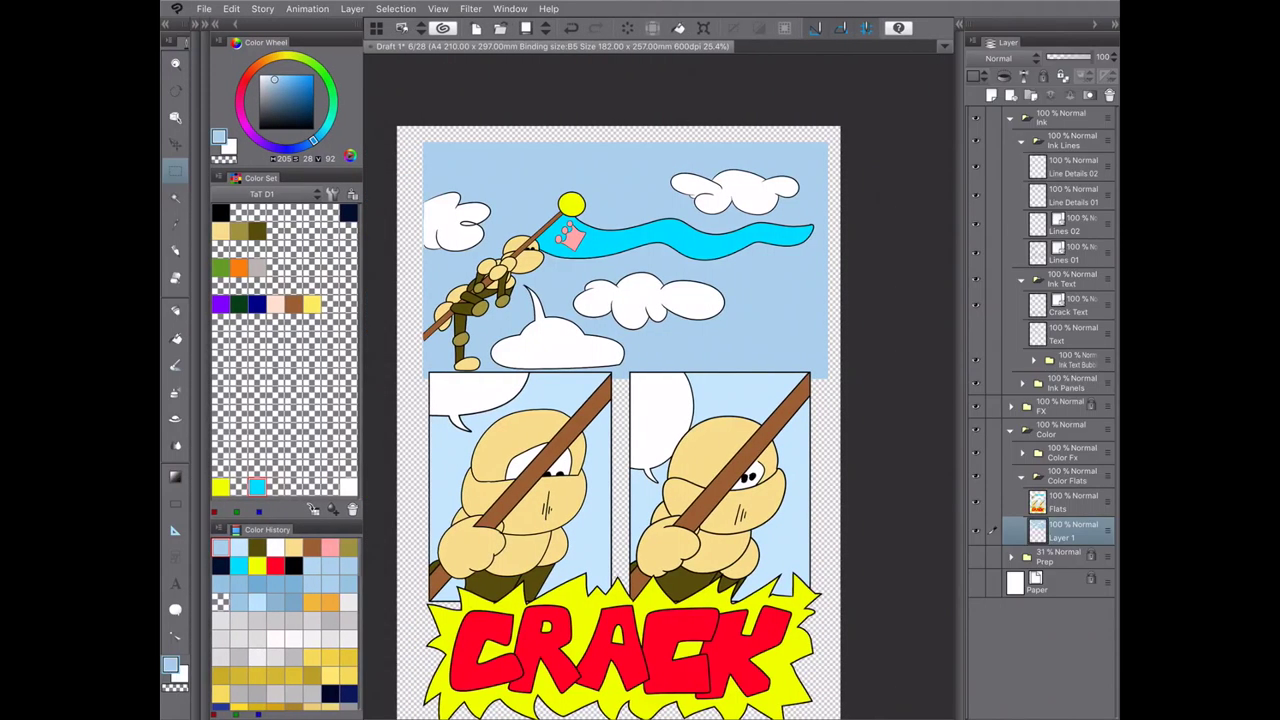
{"action": "left_click_drag", "start_coordinate": [412, 134], "coordinate": [428, 400]}
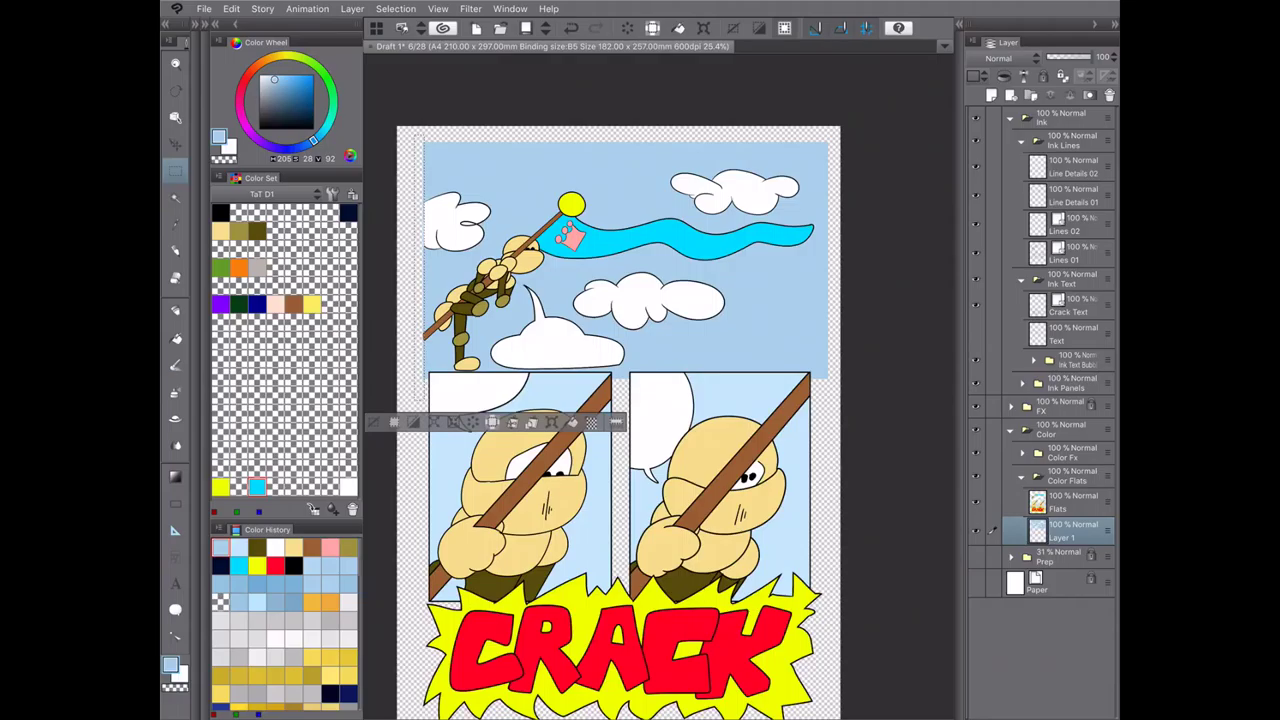
{"action": "left_click_drag", "start_coordinate": [822, 140], "coordinate": [838, 390]}
{"action": "key", "text": "Delete"}
- Clear the selection, merge the Flats layer into Layer 1 below it, and show the Paper layer
{"action": "left_click", "coordinate": [1065, 500]}
{"action": "key", "text": "ctrl+d"}
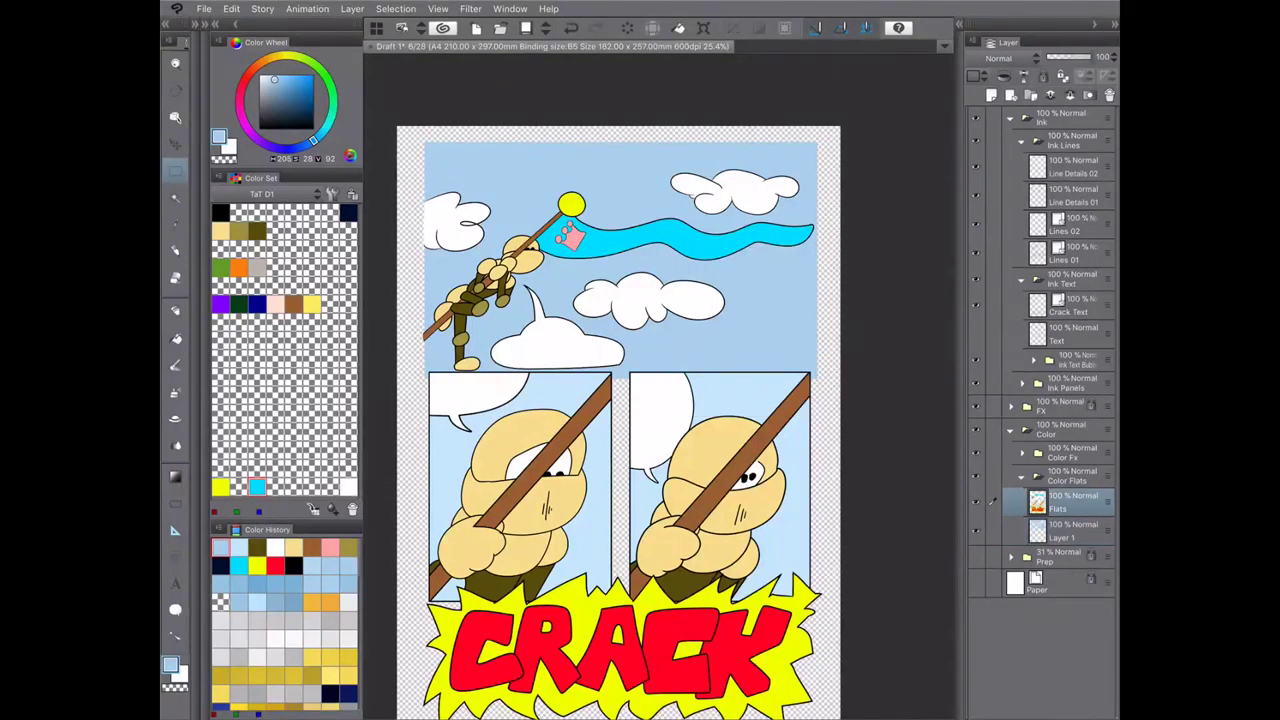
{"action": "right_click", "coordinate": [1065, 500]}
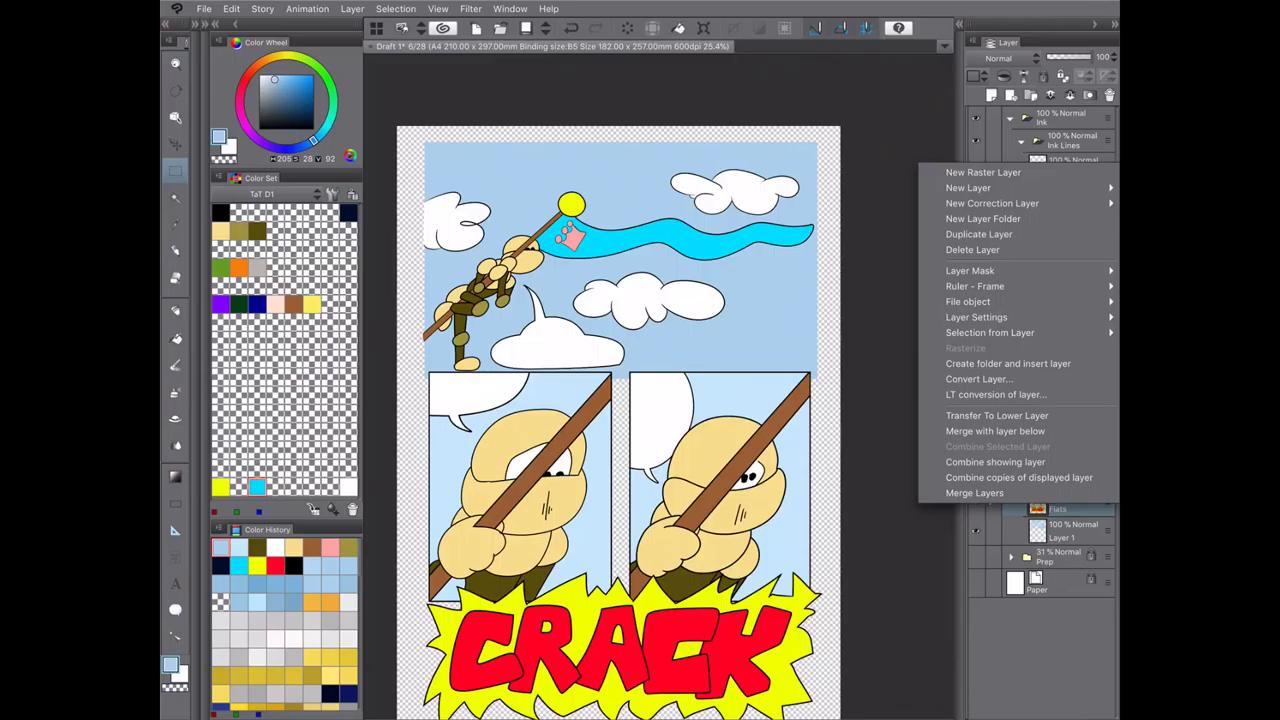
{"action": "left_click", "coordinate": [995, 431]}
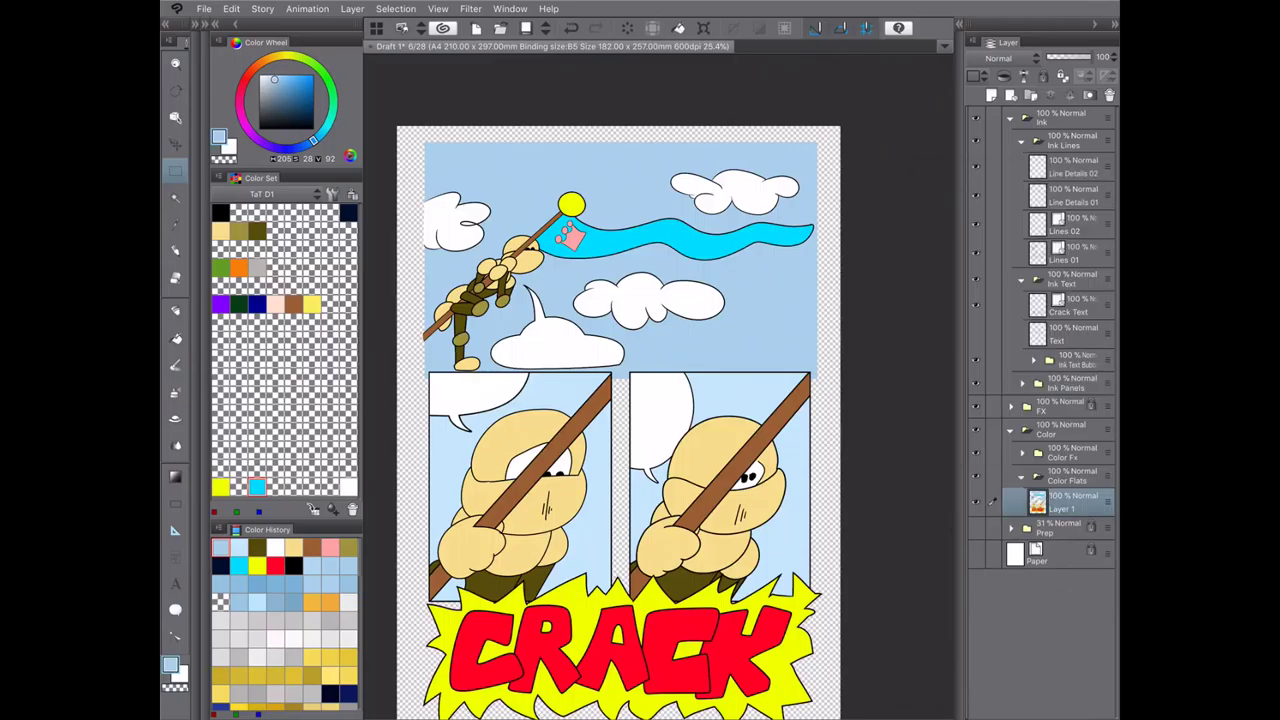
{"action": "left_click", "coordinate": [976, 551]}
- Trim ink past the top scene's left edge on the Lines 01, Lines 02 and Line Details 01 layers, and save the page
{"action": "scroll", "coordinate": [374, 219], "scroll_direction": "up", "scroll_amount": 3}
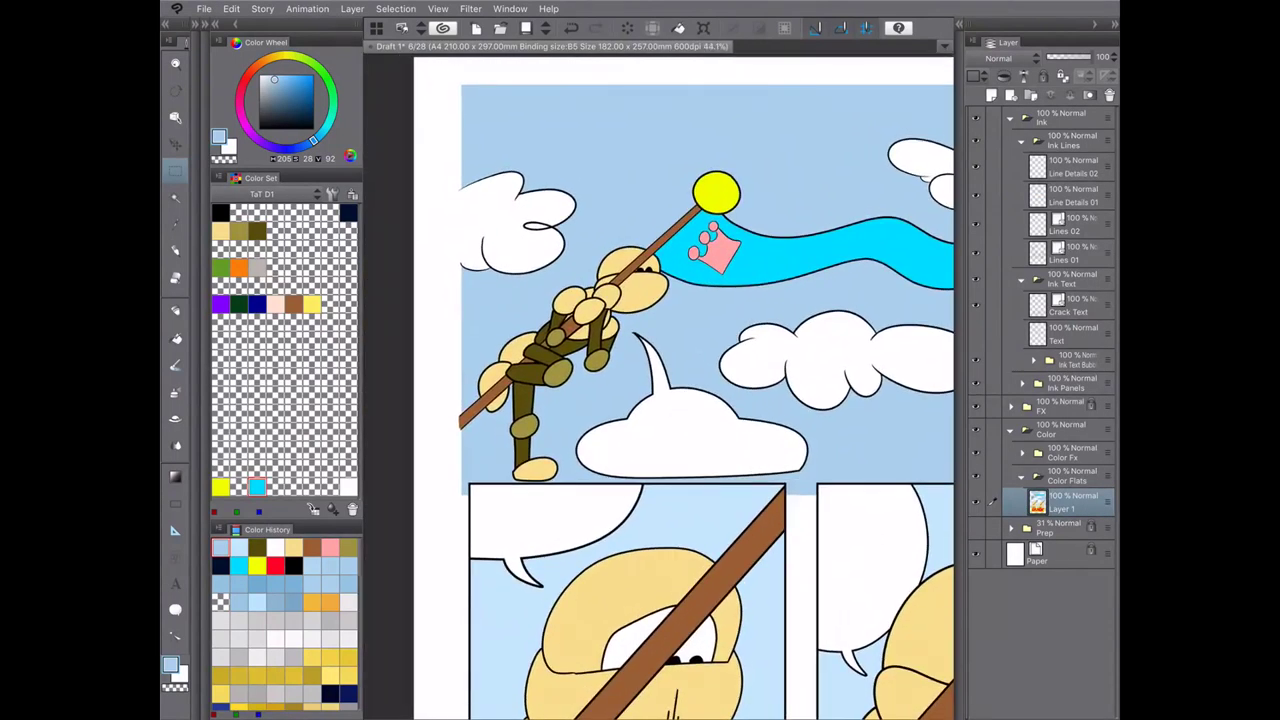
{"action": "left_click_drag", "start_coordinate": [446, 72], "coordinate": [461, 525]}
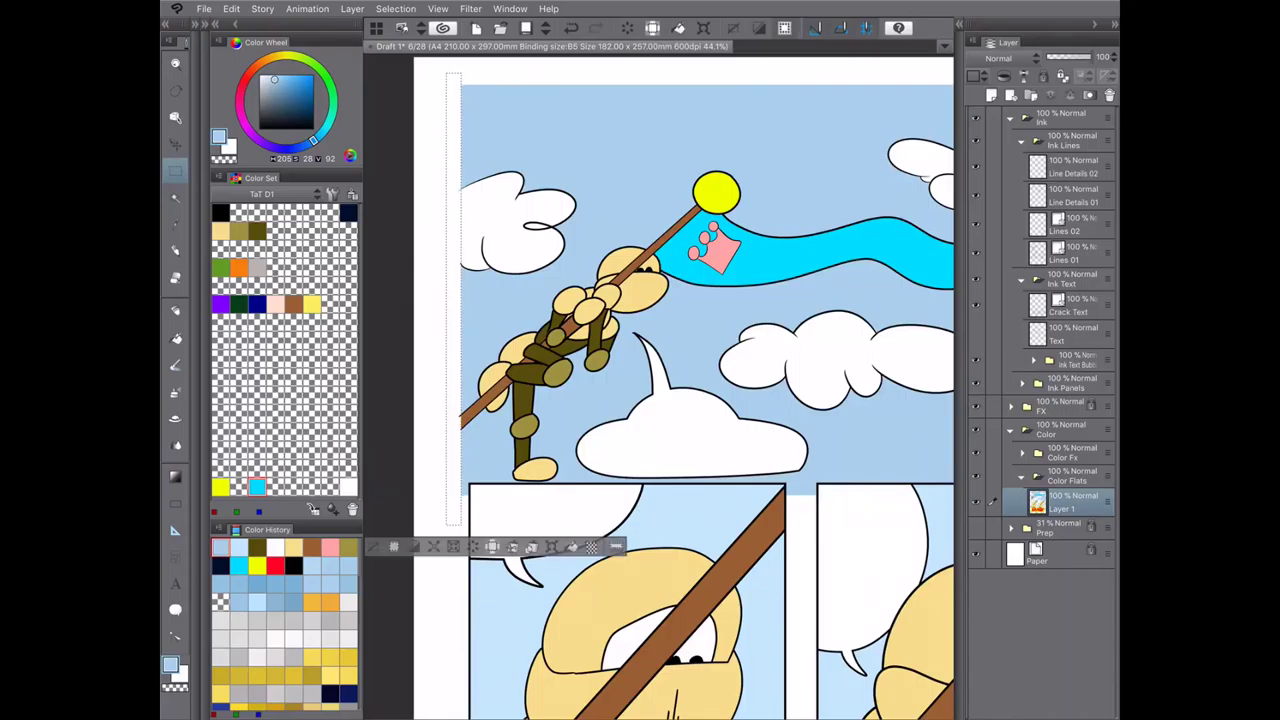
{"action": "left_click", "coordinate": [1068, 252]}
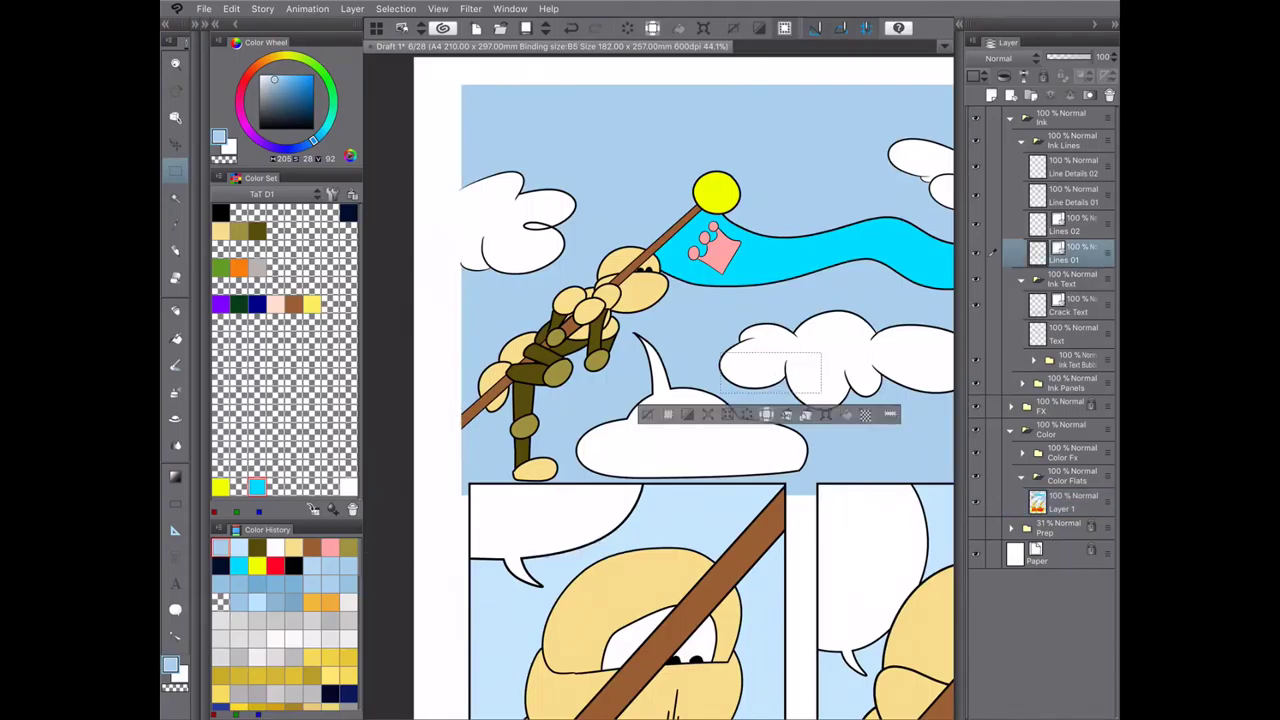
{"action": "left_click", "coordinate": [993, 224]}
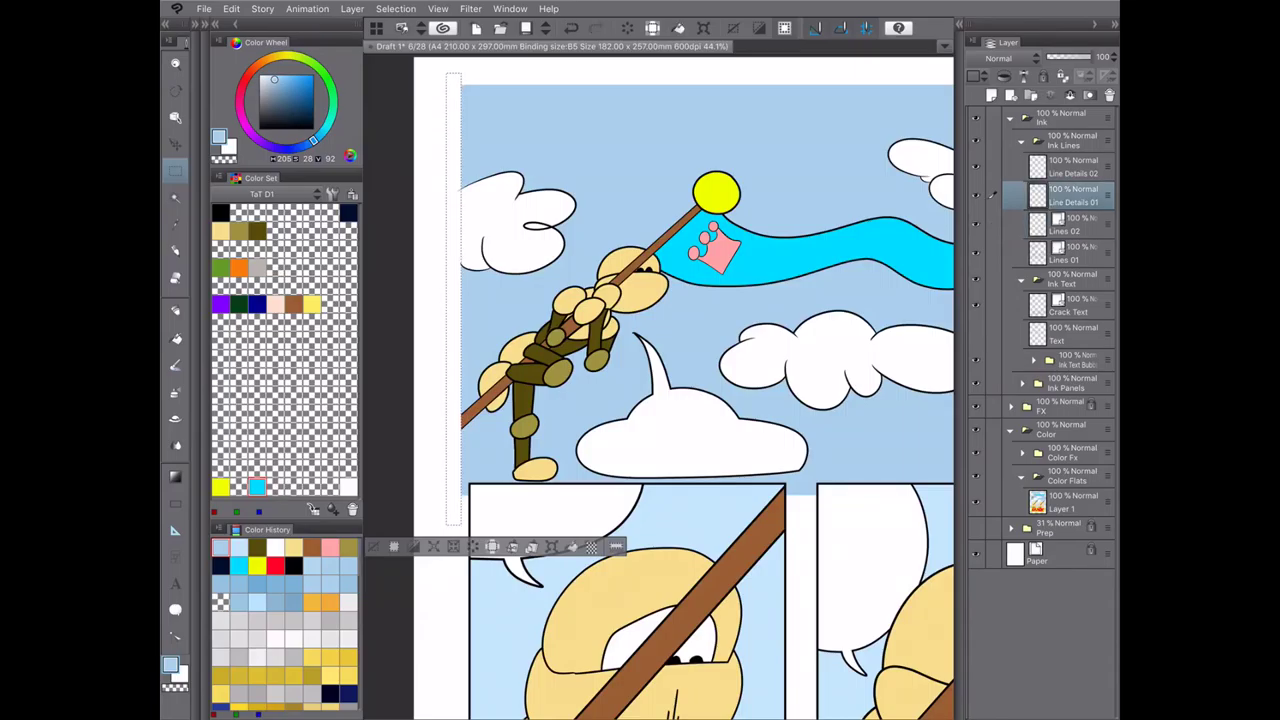
{"action": "left_click", "coordinate": [993, 195]}
{"action": "key", "text": "ctrl+d"}
{"action": "key", "text": "ctrl+0"}
{"action": "key", "text": "ctrl+s"}
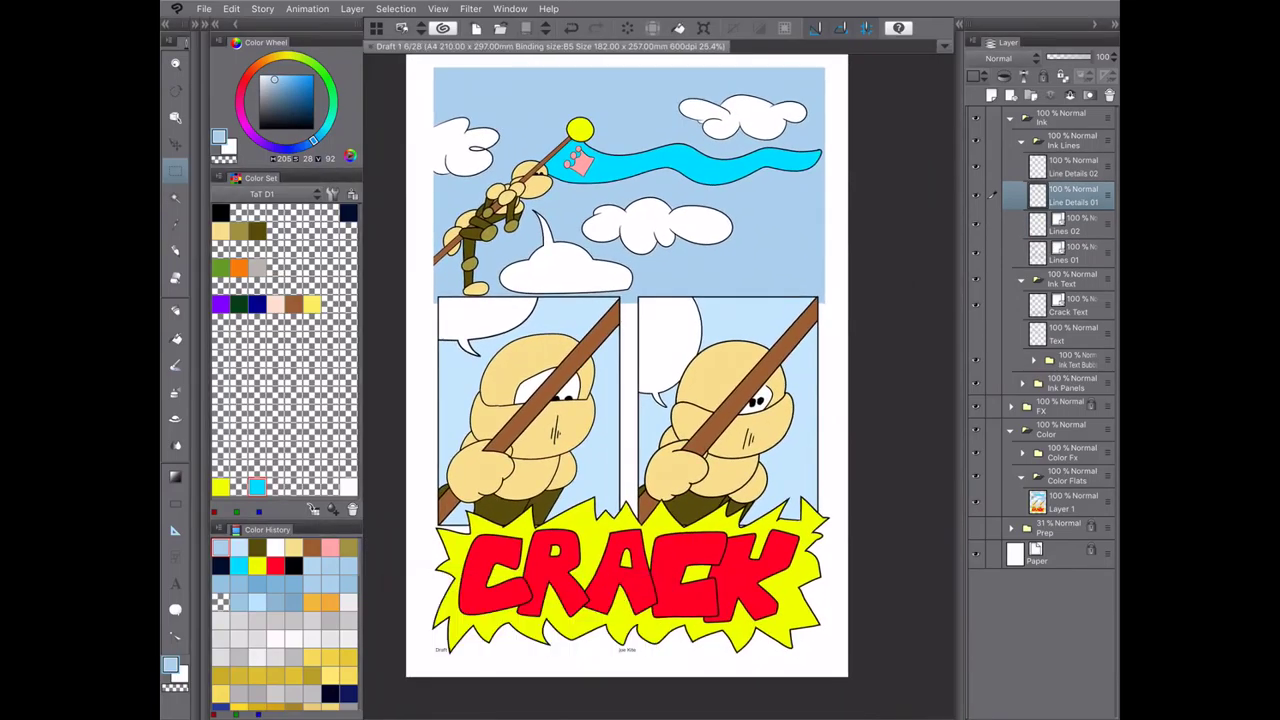
- Collapse the Ink and Color Flats folders, hide Color Flats, and select the Shade layer inside Color Fx
{"action": "left_click", "coordinate": [1010, 117]}
{"action": "left_click", "coordinate": [1065, 209]}
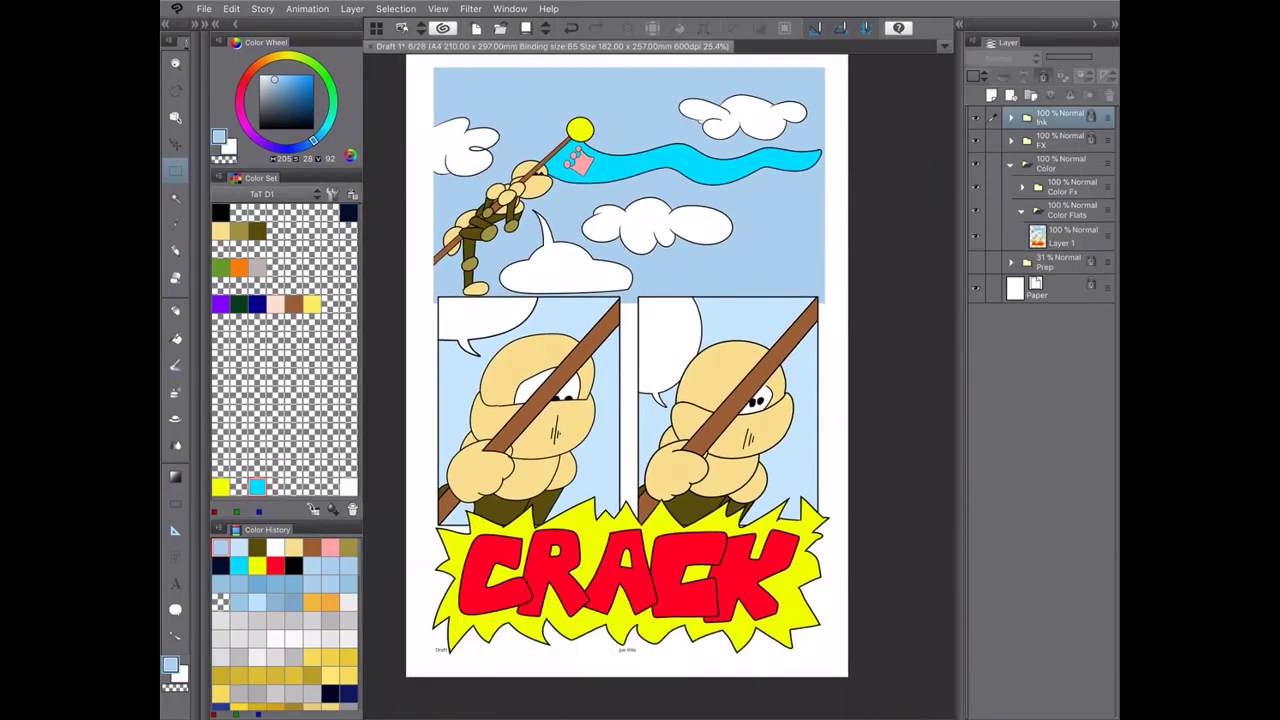
{"action": "left_click", "coordinate": [1022, 210]}
{"action": "left_click", "coordinate": [1022, 187]}
{"action": "left_click", "coordinate": [1065, 241]}
{"action": "left_click", "coordinate": [975, 267]}
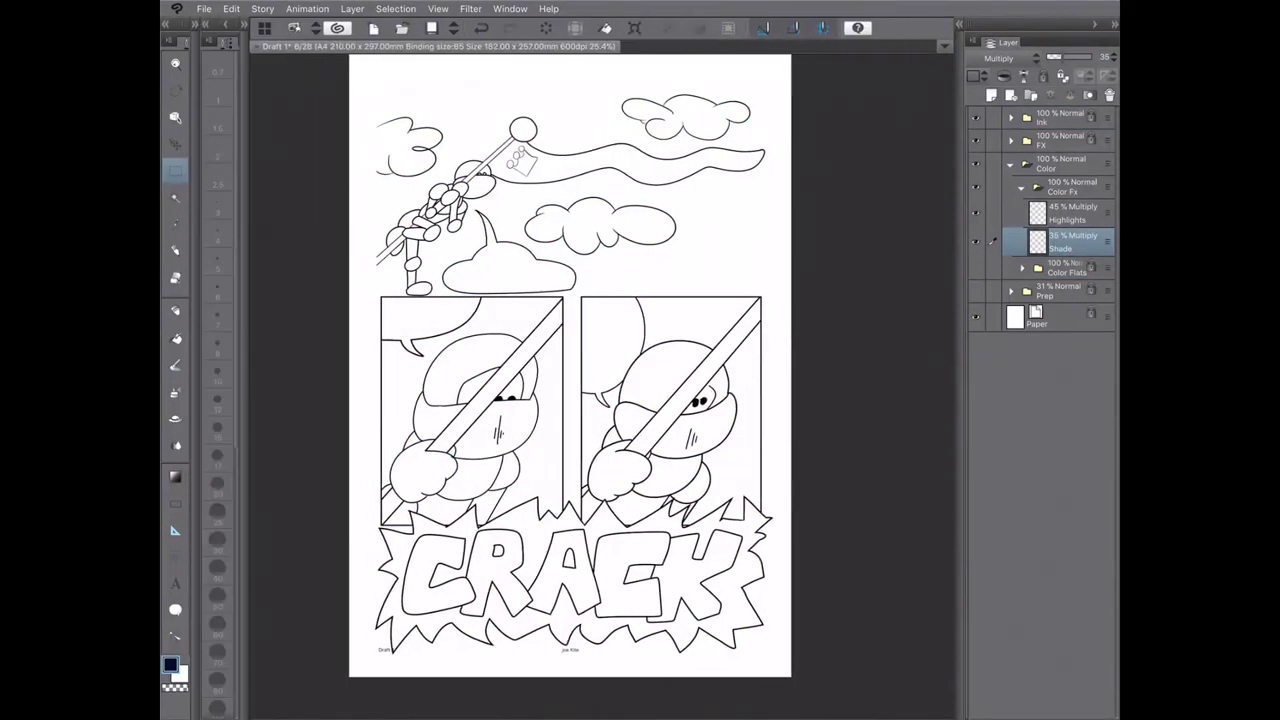
- Fill the underside of the flag bearer's torso with dark navy on the Shade layer
{"action": "key", "text": "p"}
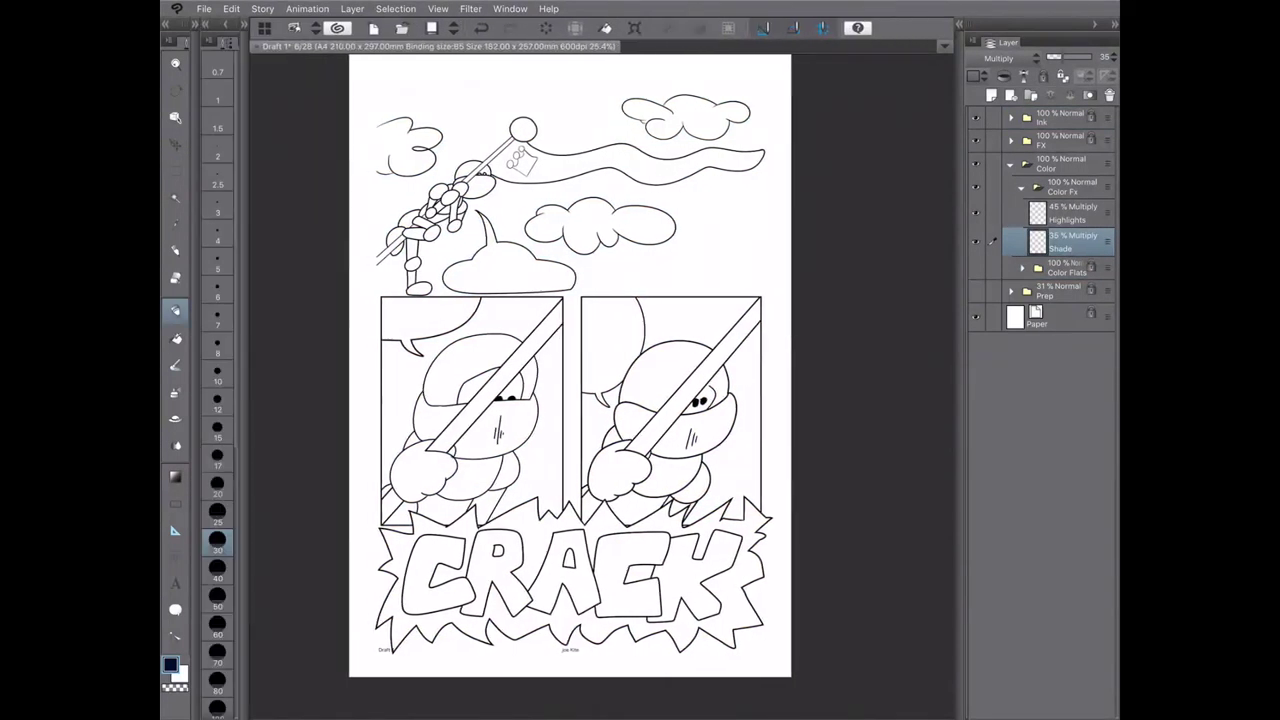
{"action": "key", "text": "ctrl+plus"}
{"action": "scroll", "coordinate": [600, 390], "scroll_direction": "up", "scroll_amount": 1}
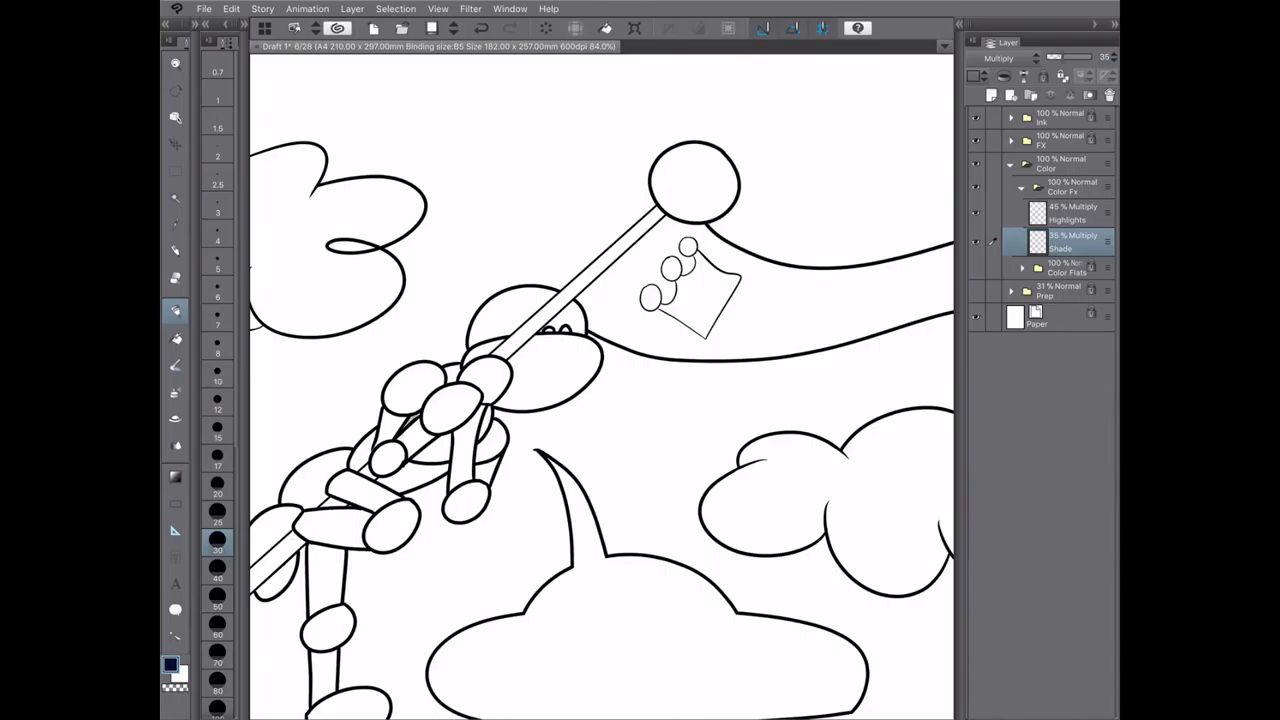
{"action": "key", "text": "g"}
{"action": "left_click", "coordinate": [415, 475]}
{"action": "scroll", "coordinate": [600, 390], "scroll_direction": "up", "scroll_amount": 1}
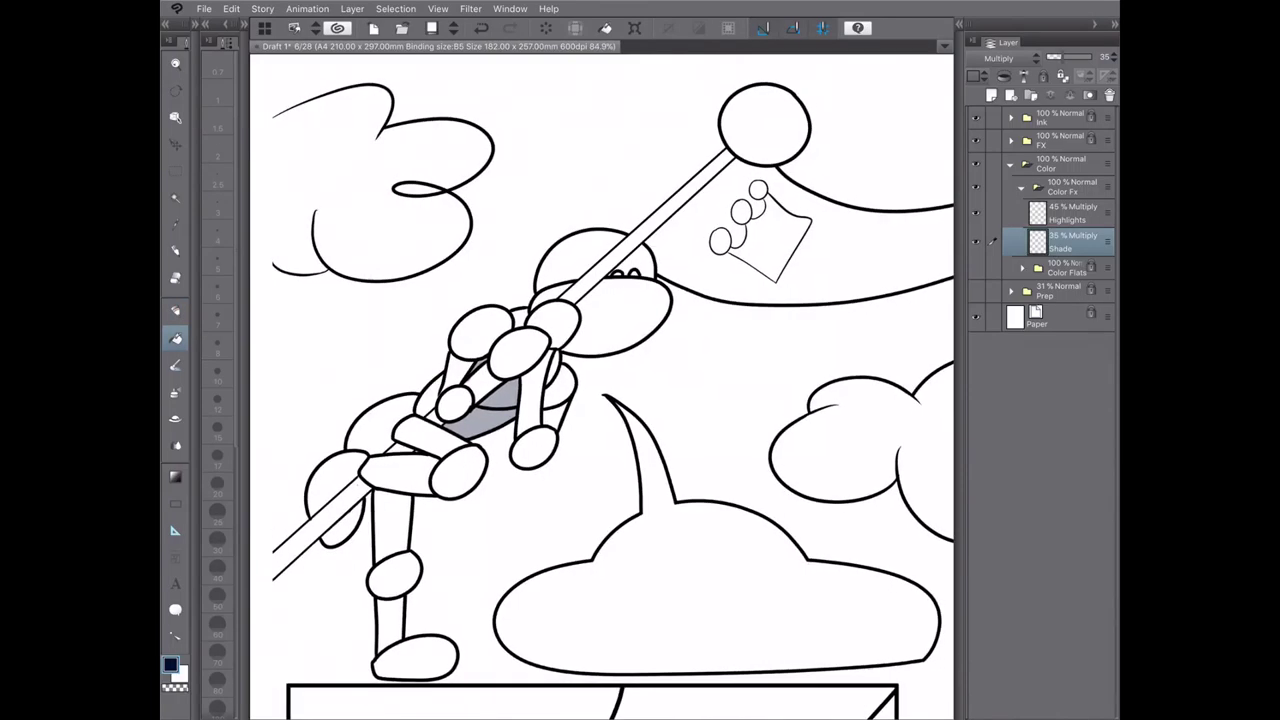
- Outline the shadow areas on the flag bearer's legs and knees with a size 12 pen
{"action": "key", "text": "p"}
{"action": "left_click_drag", "start_coordinate": [376, 526], "coordinate": [408, 518]}
{"action": "left_click_drag", "start_coordinate": [386, 524], "coordinate": [384, 556]}
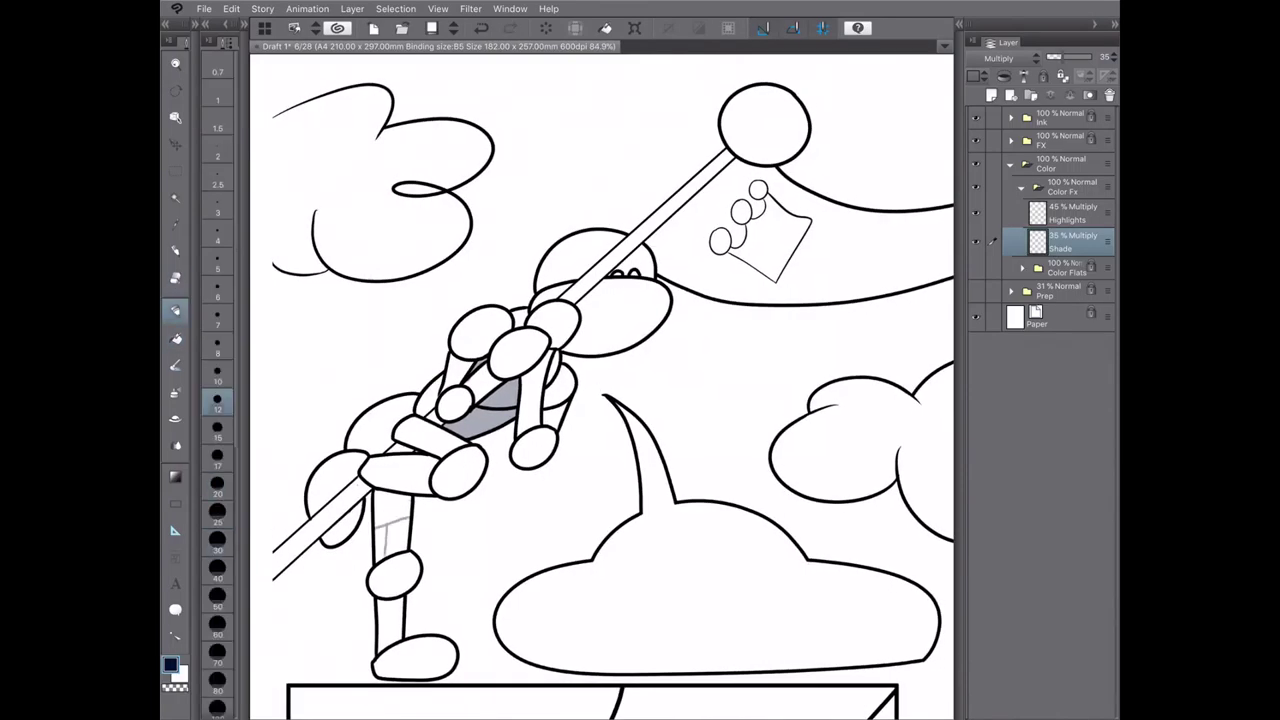
{"action": "left_click_drag", "start_coordinate": [402, 602], "coordinate": [398, 648]}
{"action": "mouse_move", "coordinate": [370, 576]}
{"action": "left_mouse_down"}
{"action": "mouse_move", "coordinate": [410, 596]}
{"action": "mouse_move", "coordinate": [396, 594]}
{"action": "left_mouse_up"}
{"action": "left_click_drag", "start_coordinate": [366, 480], "coordinate": [474, 490]}
{"action": "left_click_drag", "start_coordinate": [396, 432], "coordinate": [448, 450]}
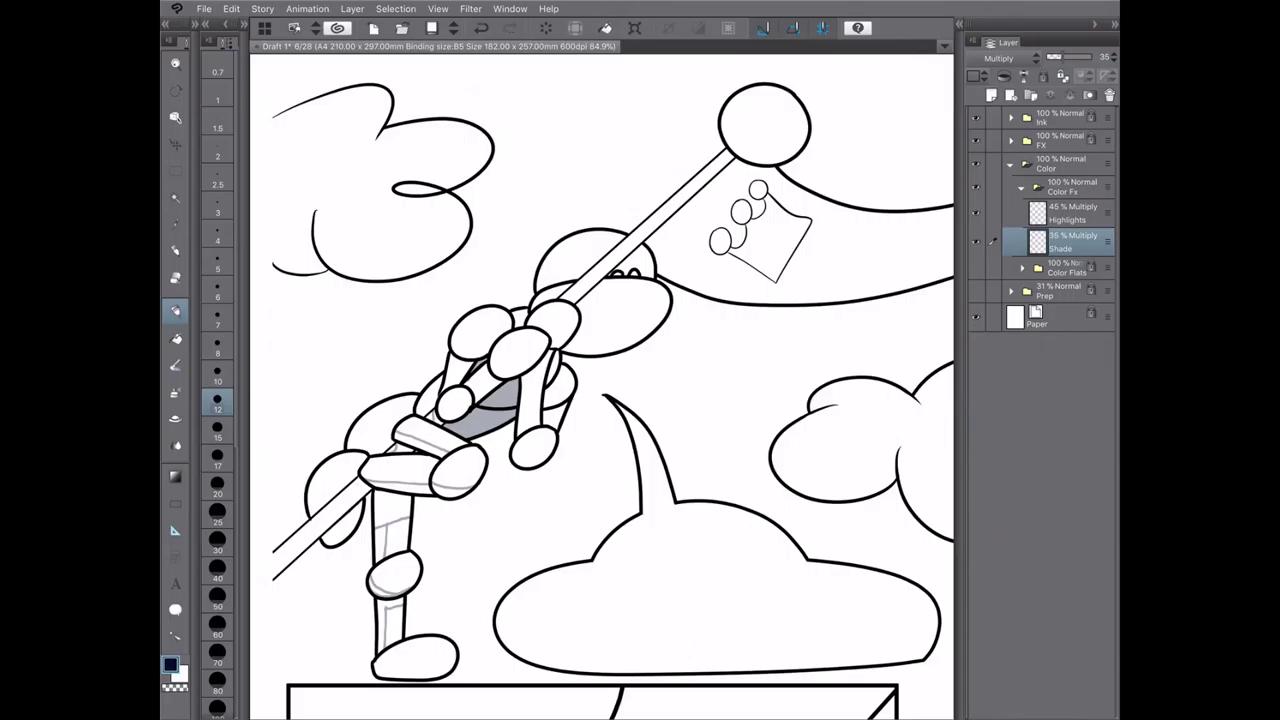
- Draw shadow outlines on the flag bearer's arms, chest and lower face, undoing the stray last stroke
{"action": "mouse_move", "coordinate": [473, 391]}
{"action": "left_mouse_down"}
{"action": "mouse_move", "coordinate": [491, 375]}
{"action": "mouse_move", "coordinate": [556, 386]}
{"action": "mouse_move", "coordinate": [520, 432]}
{"action": "left_mouse_up"}
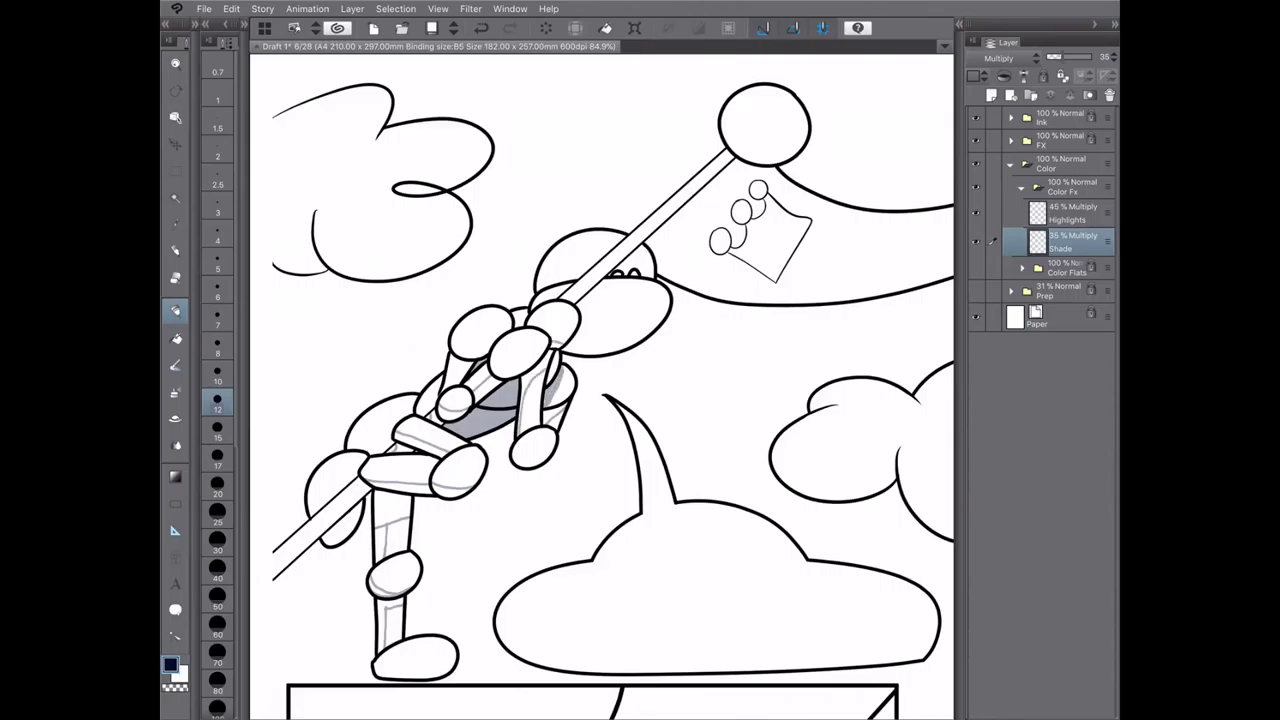
{"action": "left_click_drag", "start_coordinate": [578, 348], "coordinate": [616, 333]}
{"action": "mouse_move", "coordinate": [460, 362]}
{"action": "left_mouse_down"}
{"action": "mouse_move", "coordinate": [458, 376]}
{"action": "mouse_move", "coordinate": [488, 348]}
{"action": "mouse_move", "coordinate": [522, 368]}
{"action": "left_mouse_up"}
{"action": "key", "text": "ctrl+z"}
- Fill the outlined shadows on the flag bearer's arm, torso, thighs and upper standing leg with dark navy
{"action": "key", "text": "g"}
{"action": "left_click", "coordinate": [470, 366]}
{"action": "left_click", "coordinate": [498, 386]}
{"action": "left_click", "coordinate": [453, 413]}
{"action": "left_click", "coordinate": [421, 445]}
{"action": "left_click", "coordinate": [451, 491]}
{"action": "left_click", "coordinate": [400, 488]}
{"action": "left_click", "coordinate": [380, 545]}
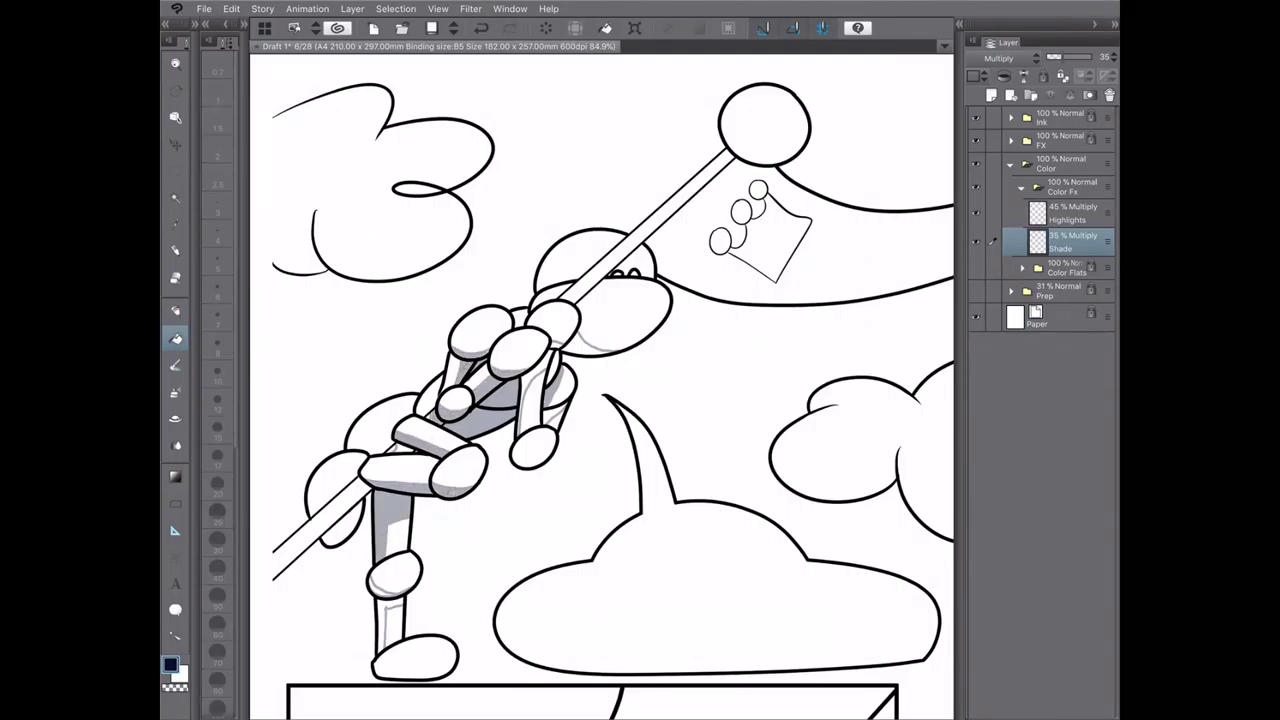
- Fill the remaining outlined shadows on the flag bearer's face, far arm, lower leg and knee
{"action": "left_click", "coordinate": [580, 344]}
{"action": "left_click", "coordinate": [535, 392]}
{"action": "left_click", "coordinate": [556, 420]}
{"action": "key", "text": "ctrl+z"}
{"action": "left_click", "coordinate": [555, 413]}
{"action": "left_click", "coordinate": [390, 625]}
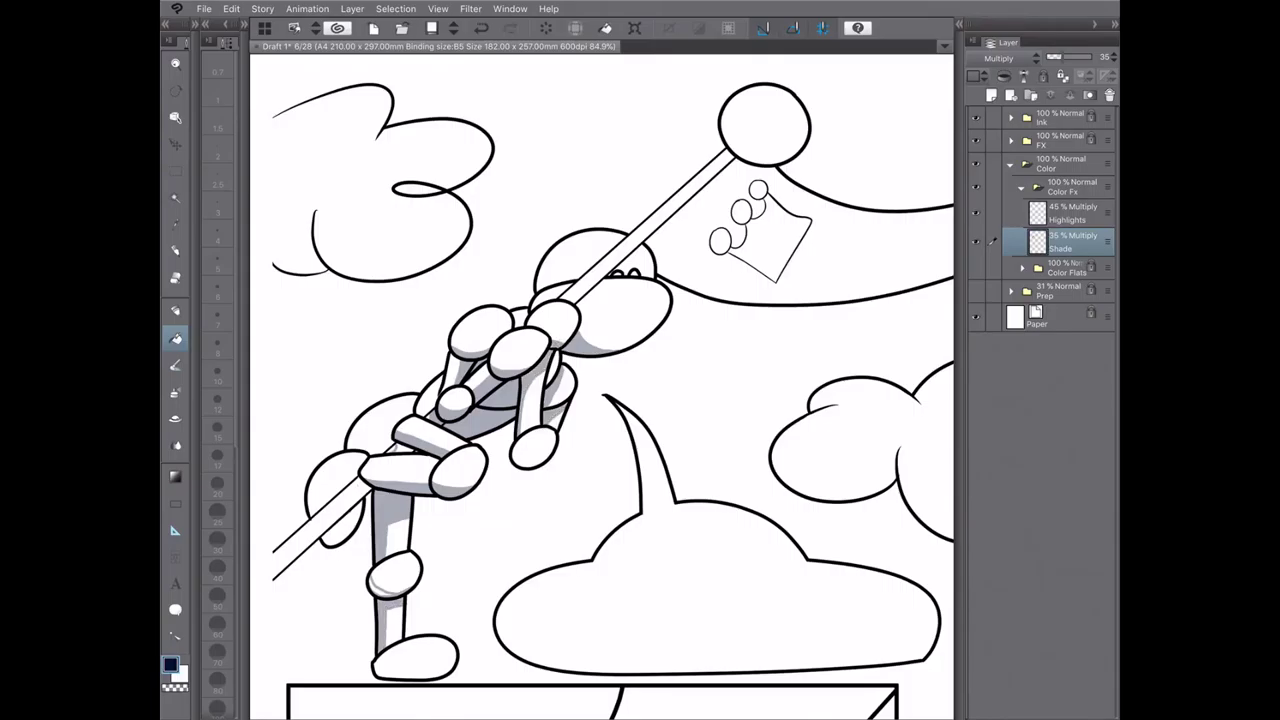
{"action": "left_click", "coordinate": [380, 587]}
- Outline and fill shadows on the flag bearer's hips and rear behind the pole
{"action": "left_click", "coordinate": [391, 449]}
{"action": "key", "text": "e"}
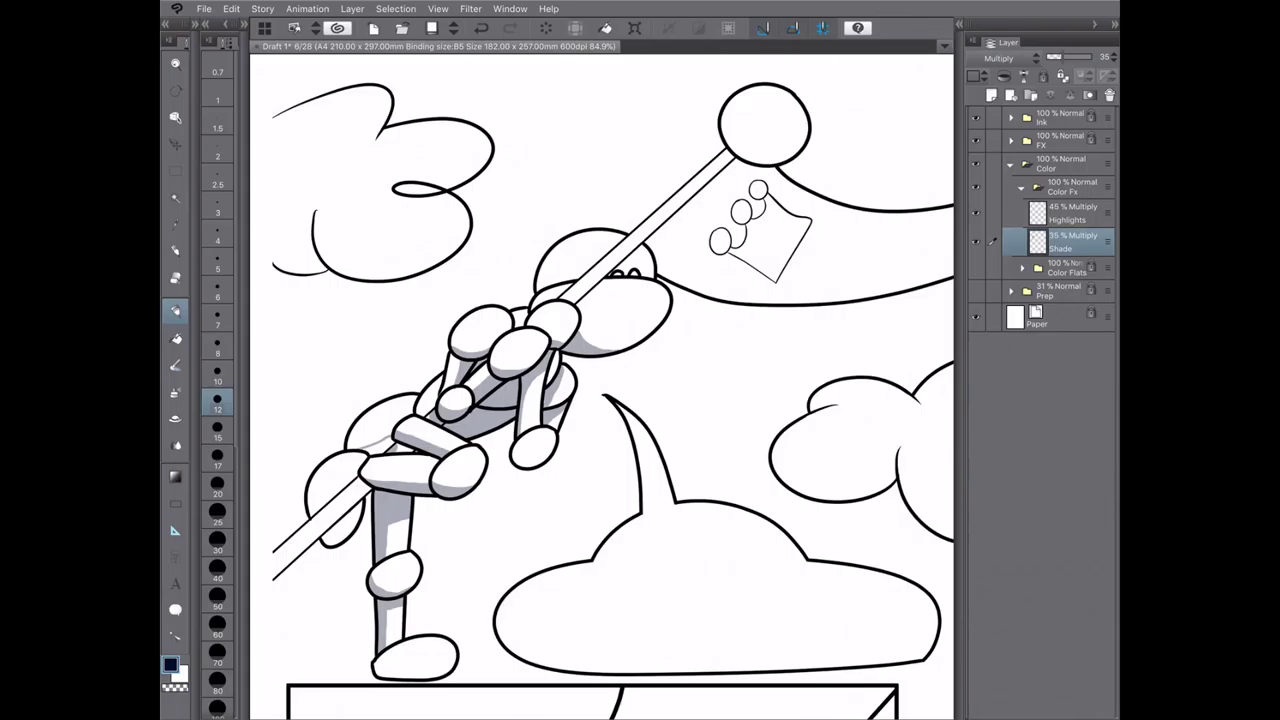
{"action": "key", "text": "g"}
{"action": "left_click", "coordinate": [426, 410]}
{"action": "left_click", "coordinate": [405, 447]}
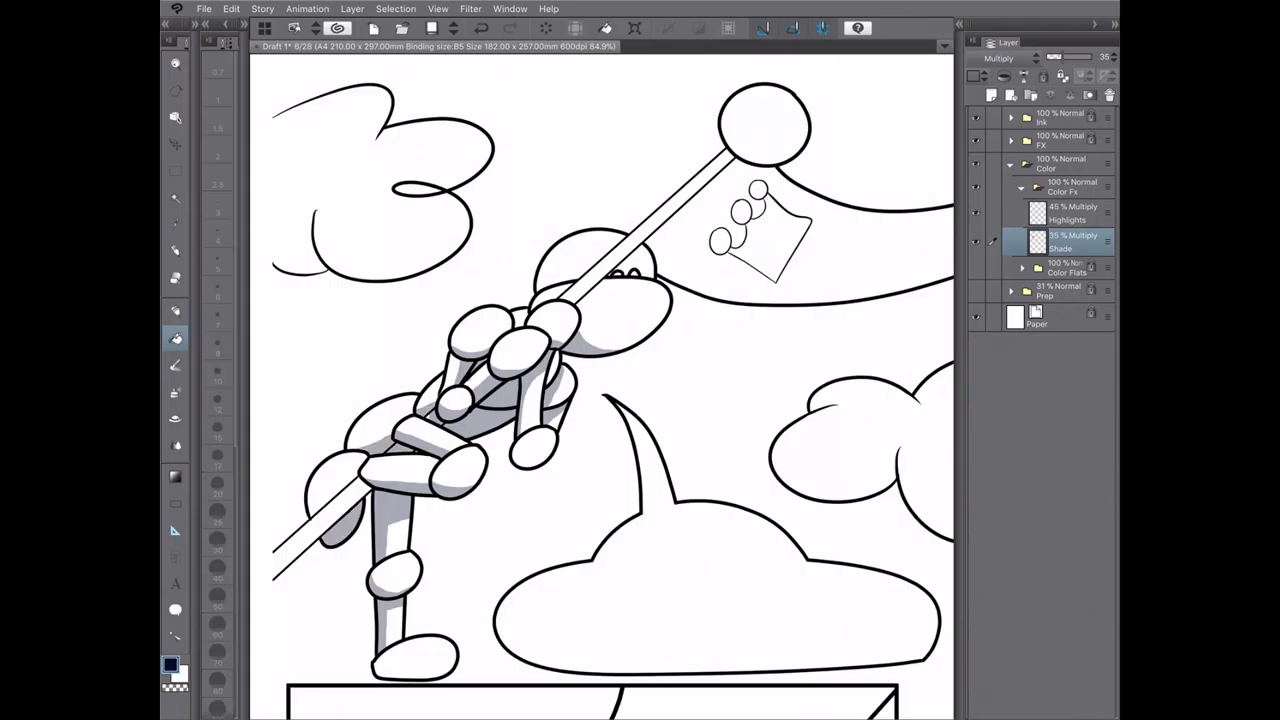
- Outline and fill a shadow on the heel of the flag bearer's standing foot
{"action": "key", "text": "e"}
{"action": "scroll", "coordinate": [613, 386], "scroll_direction": "down", "scroll_amount": 4}
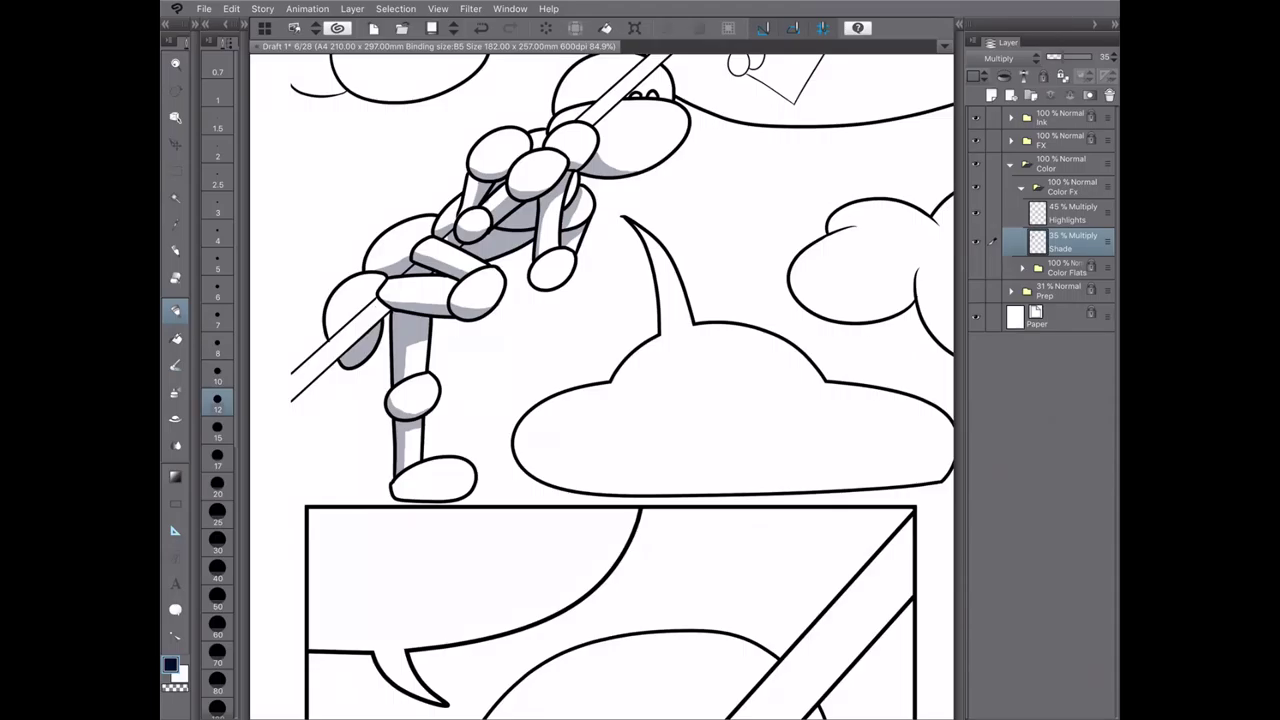
{"action": "key", "text": "g"}
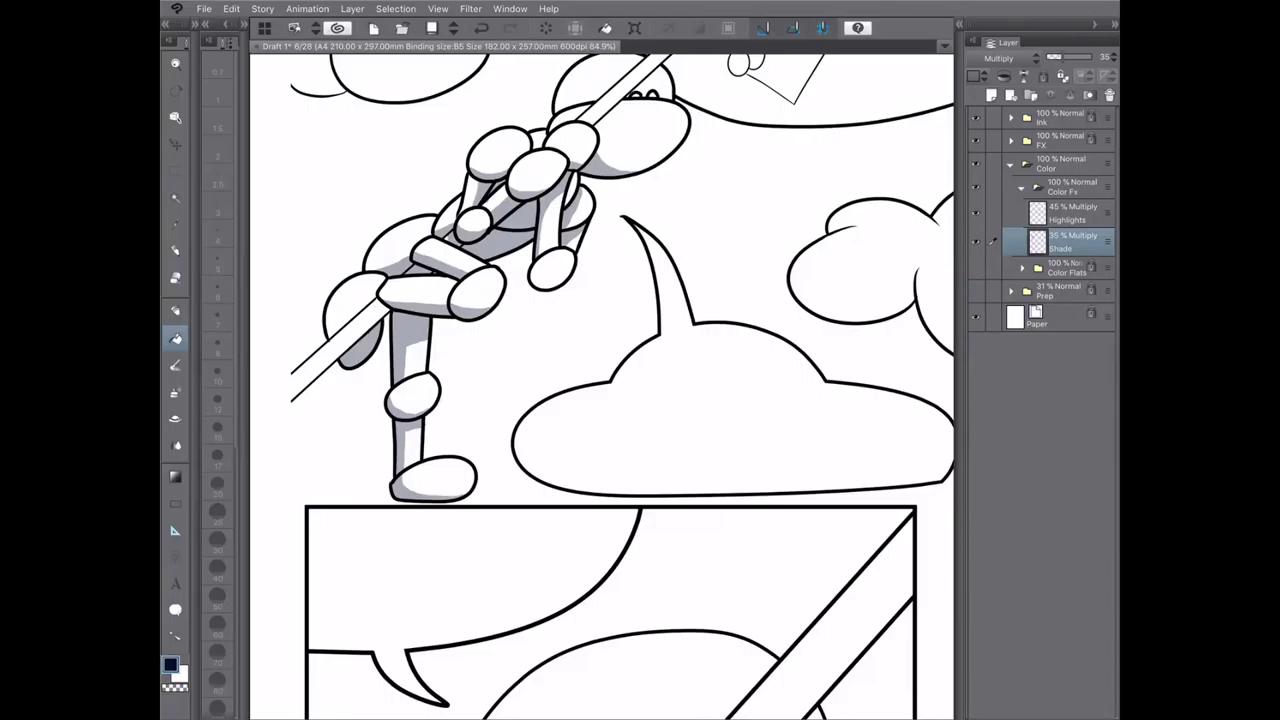
- Draw straight shadow lines along the length of the flagpole at brush size 15
{"action": "scroll", "coordinate": [600, 390], "scroll_direction": "down", "scroll_amount": 4}
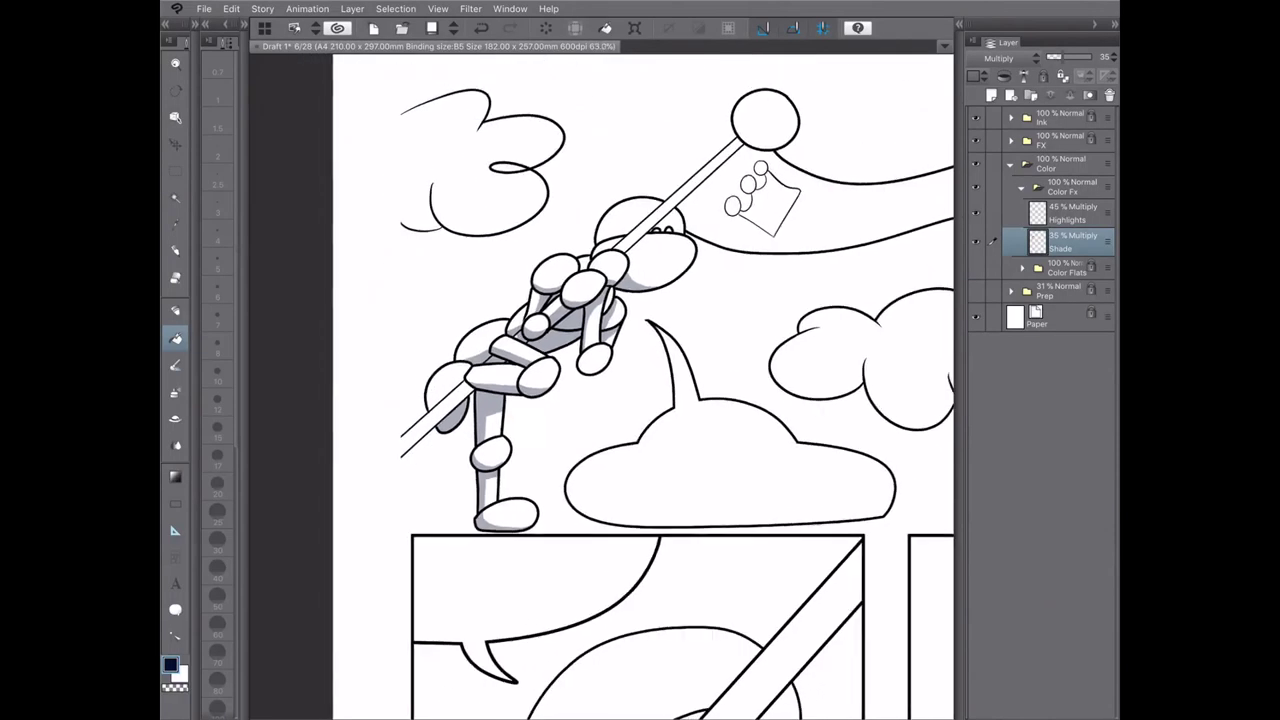
{"action": "key", "text": "u"}
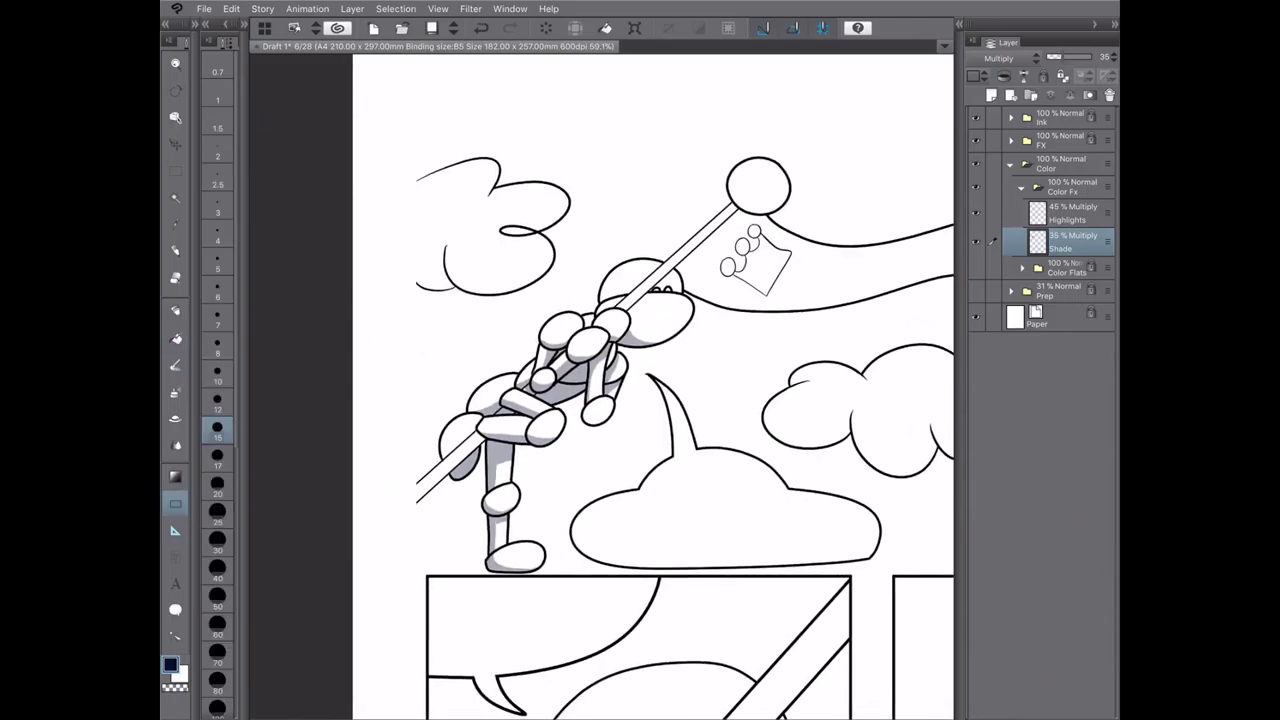
{"action": "left_click_drag", "start_coordinate": [414, 502], "coordinate": [484, 434]}
{"action": "mouse_move", "coordinate": [625, 305]}
{"action": "left_mouse_down"}
{"action": "mouse_move", "coordinate": [738, 210]}
{"action": "mouse_move", "coordinate": [786, 196]}
{"action": "left_mouse_up"}
- Outline and fill the shadow under the flagpole's ball and the shadow the pole casts on the flag
{"action": "key", "text": "b"}
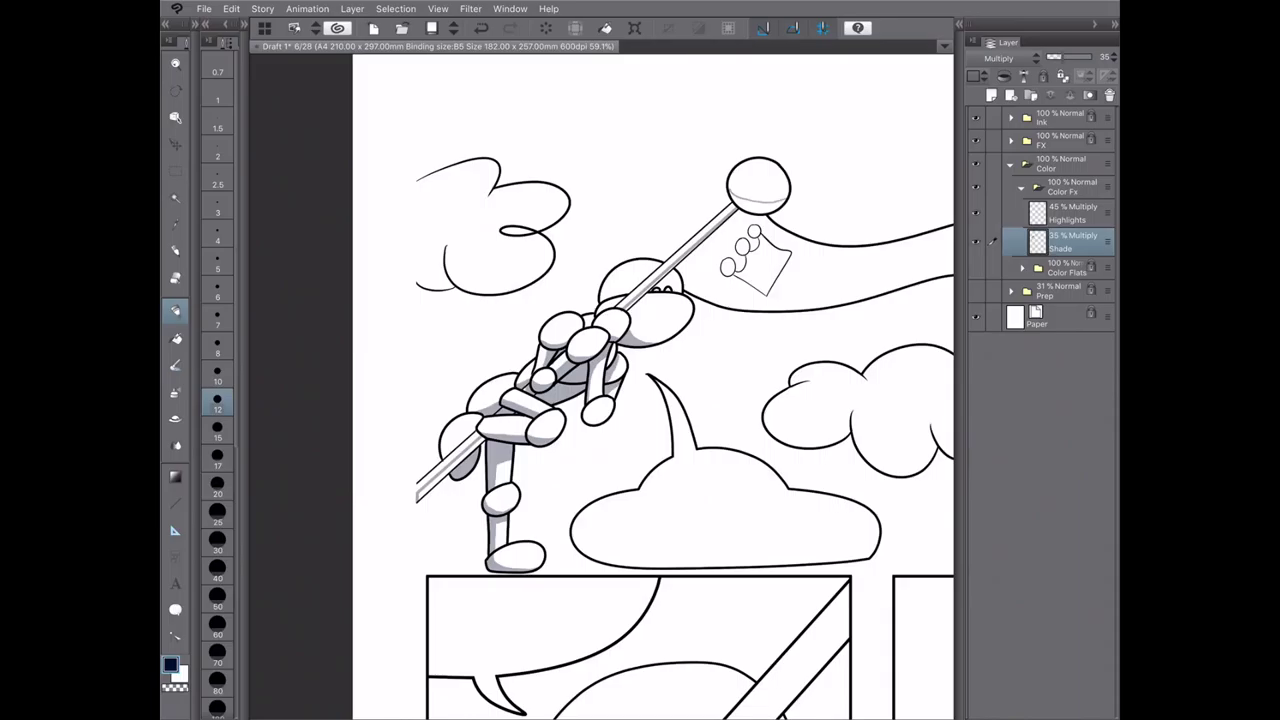
{"action": "left_click_drag", "start_coordinate": [600, 400], "coordinate": [442, 432]}
{"action": "scroll", "coordinate": [600, 400], "scroll_direction": "down", "scroll_amount": 1}
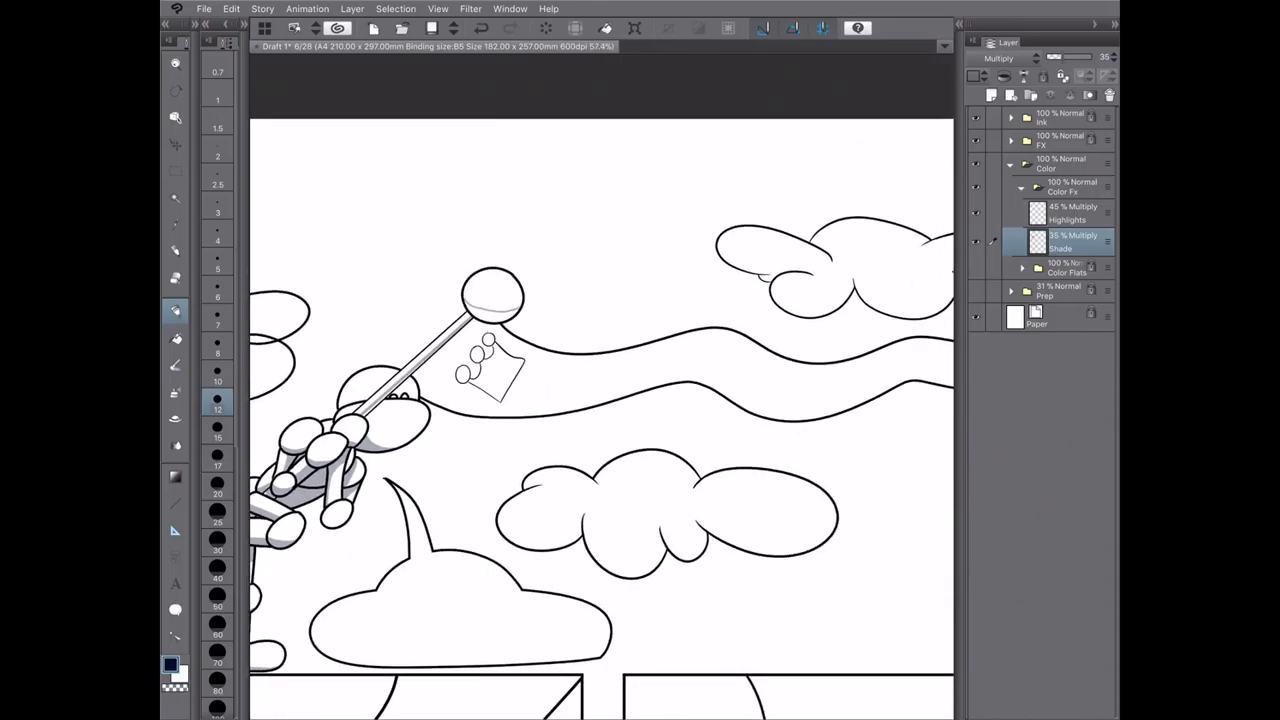
{"action": "scroll", "coordinate": [600, 400], "scroll_direction": "up", "scroll_amount": 3}
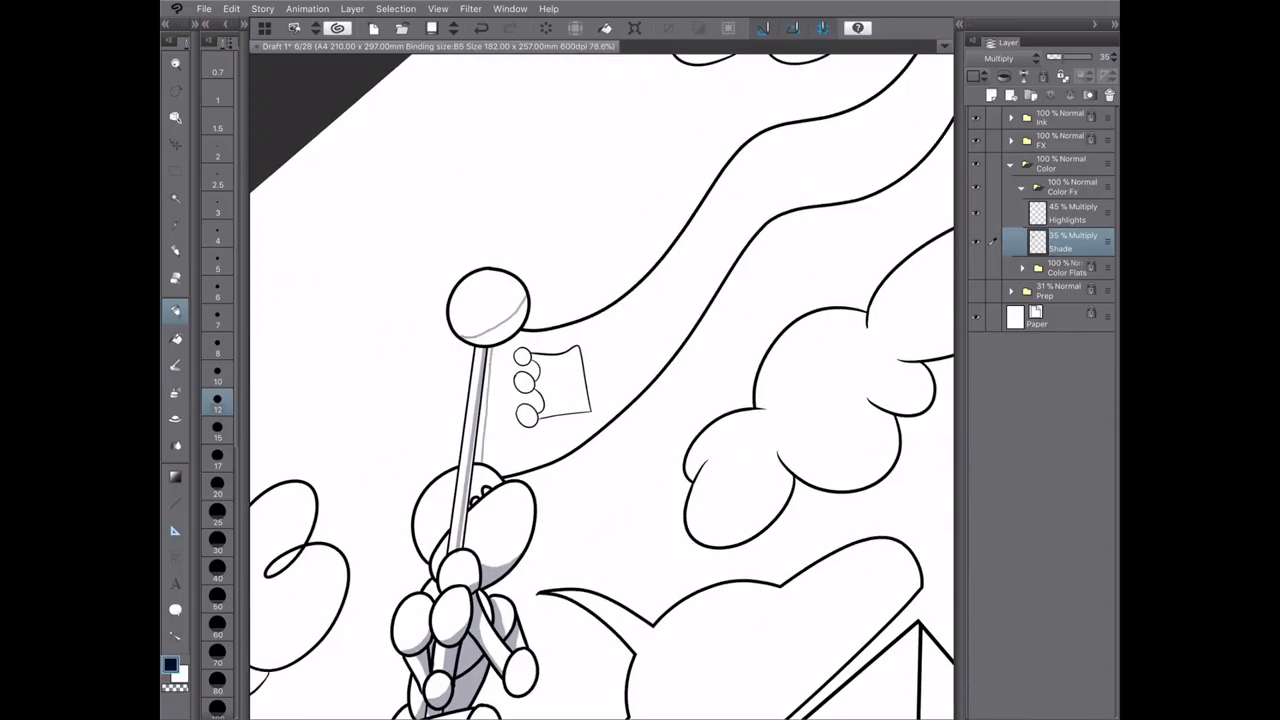
{"action": "key", "text": "minus"}
{"action": "key", "text": "minus"}
{"action": "key", "text": "b"}
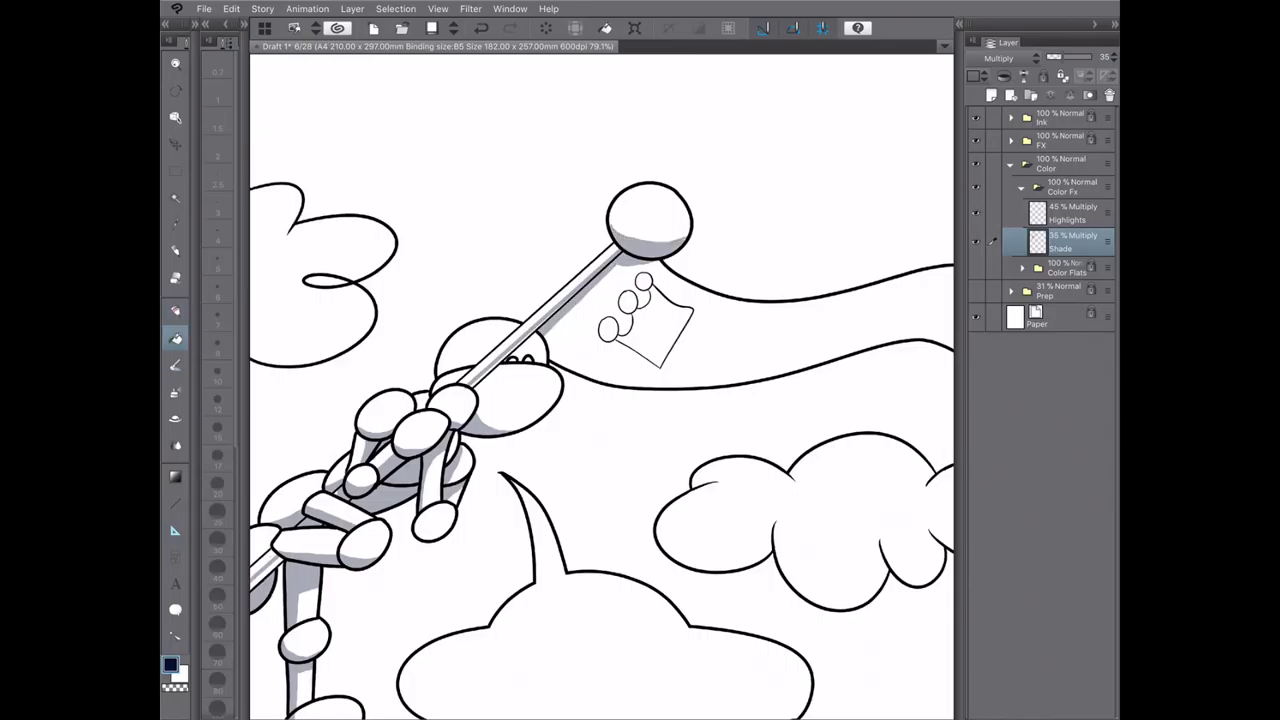
- Clean up the shading around the flagpole with a size 12 pen in transparent colour, and return to dark navy
{"action": "key", "text": "p"}
{"action": "key", "text": "minus"}
{"action": "key", "text": "minus"}
{"action": "scroll", "coordinate": [600, 400], "scroll_direction": "down", "scroll_amount": 1}
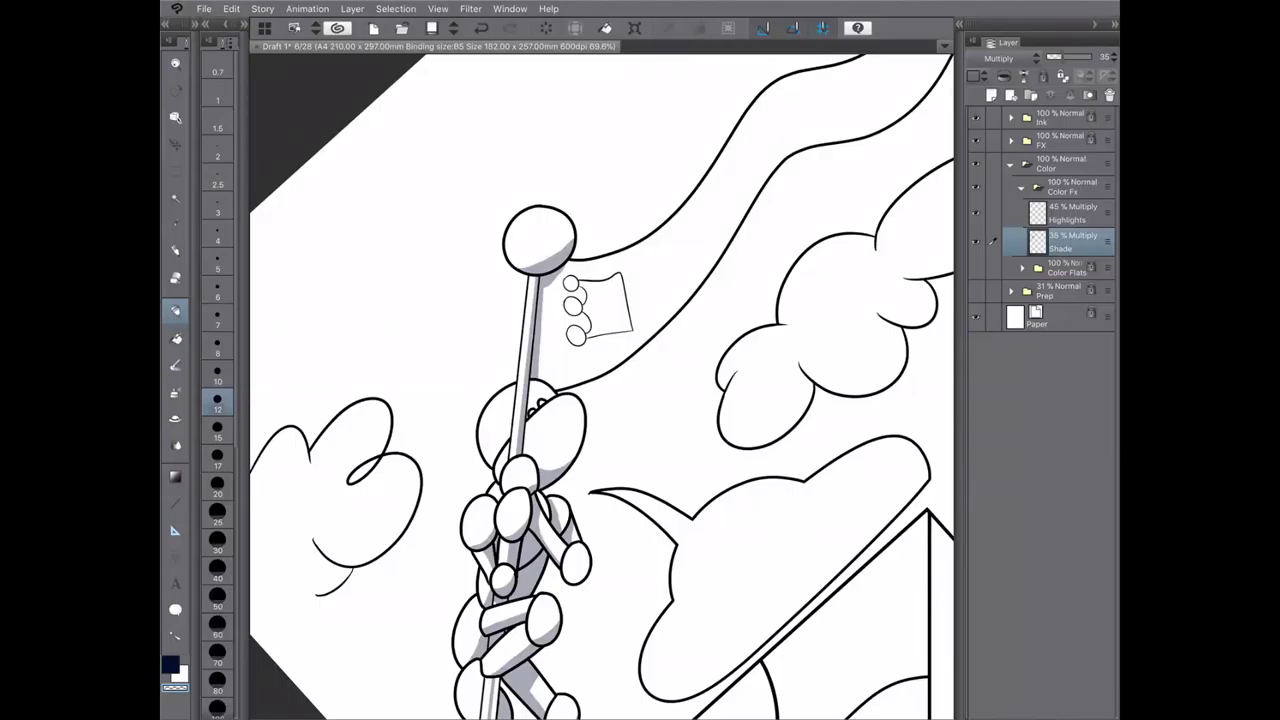
{"action": "key", "text": "c"}
- Outline a shadow band along the flag's lower edge and fill it with dark navy
{"action": "scroll", "coordinate": [600, 387], "scroll_direction": "down", "scroll_amount": 3}
{"action": "scroll", "coordinate": [600, 387], "scroll_direction": "down", "scroll_amount": 1}
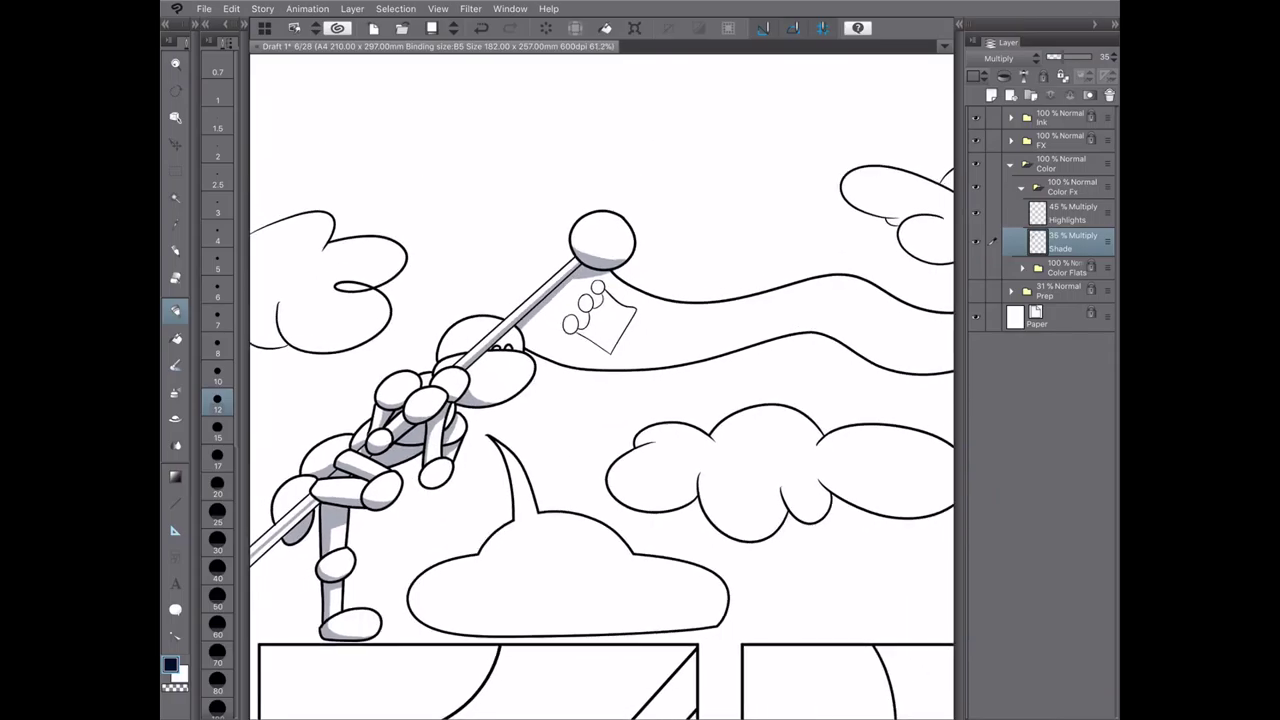
{"action": "scroll", "coordinate": [600, 387], "scroll_direction": "down", "scroll_amount": 2}
{"action": "scroll", "coordinate": [600, 387], "scroll_direction": "down", "scroll_amount": 1}
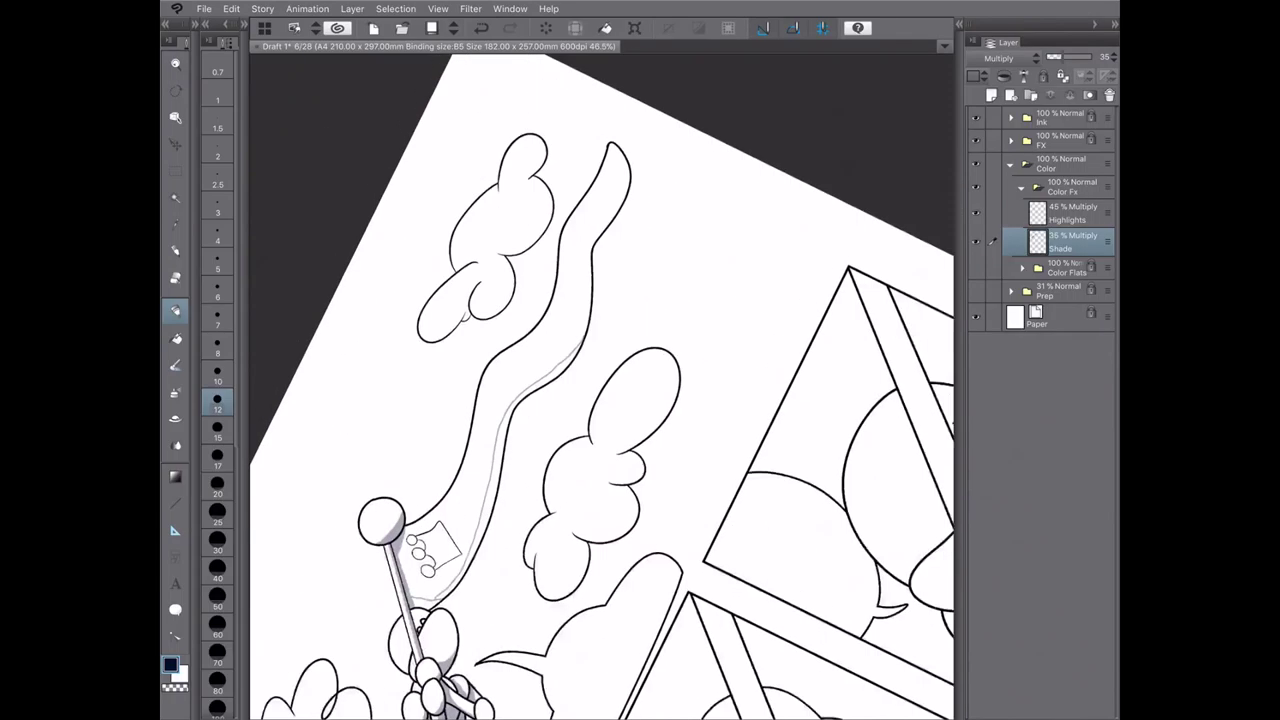
{"action": "left_click_drag", "start_coordinate": [604, 210], "coordinate": [555, 380]}
{"action": "key", "text": "g"}
{"action": "left_click", "coordinate": [478, 470]}
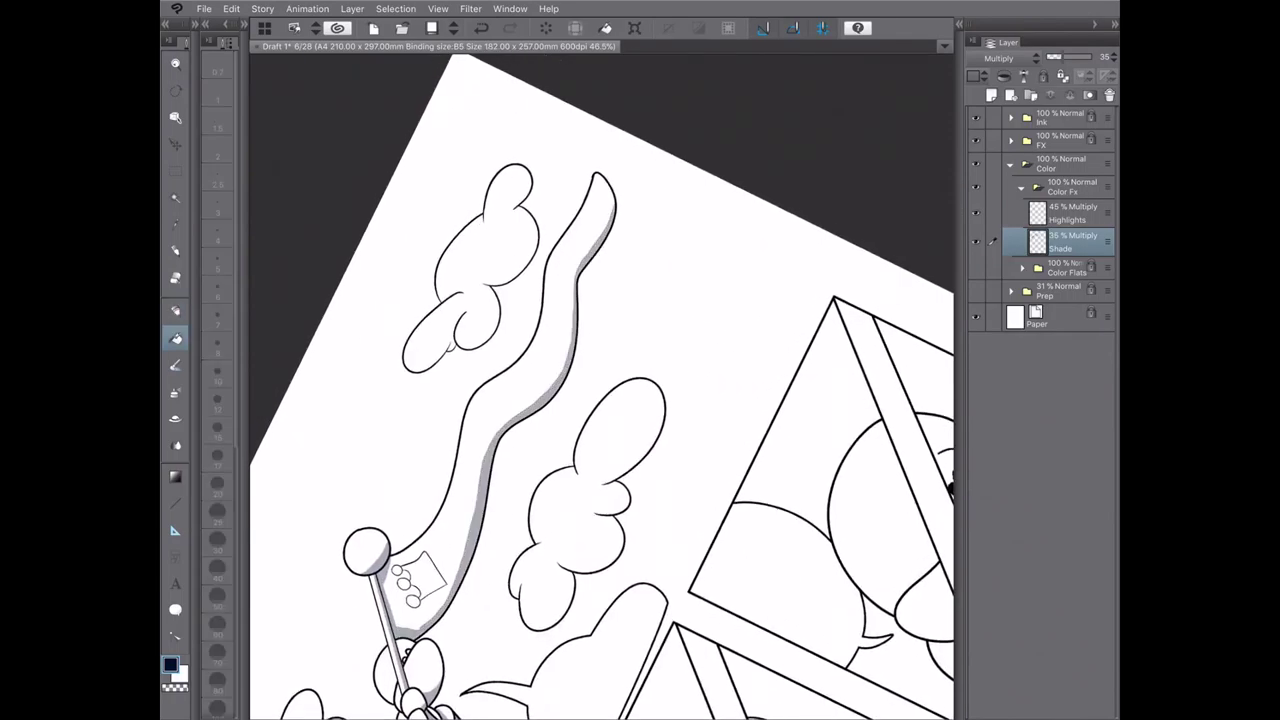
- Trim the shadow band near the flag's tip with the pen in transparent colour
{"action": "scroll", "coordinate": [600, 387], "scroll_direction": "down", "scroll_amount": 1}
{"action": "key", "text": "e"}
{"action": "left_click_drag", "start_coordinate": [740, 262], "coordinate": [700, 291]}
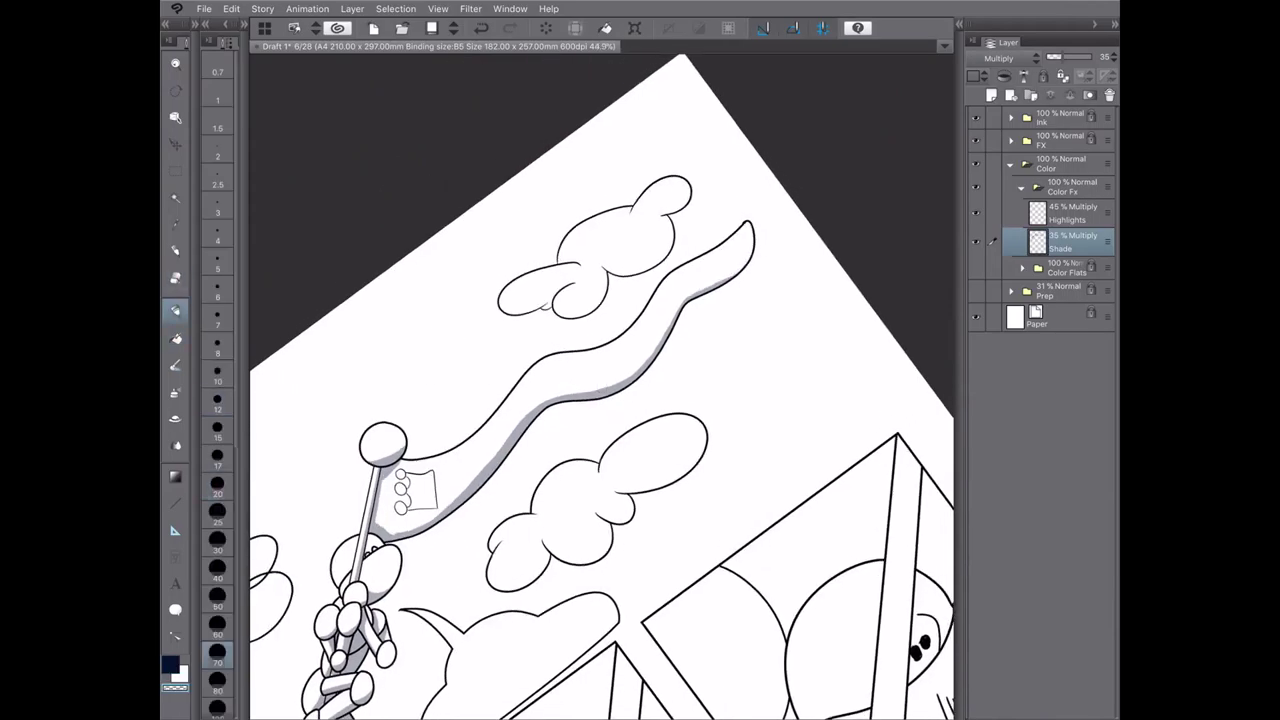
{"action": "scroll", "coordinate": [600, 387], "scroll_direction": "up", "scroll_amount": 3}
{"action": "scroll", "coordinate": [600, 387], "scroll_direction": "up", "scroll_amount": 2}
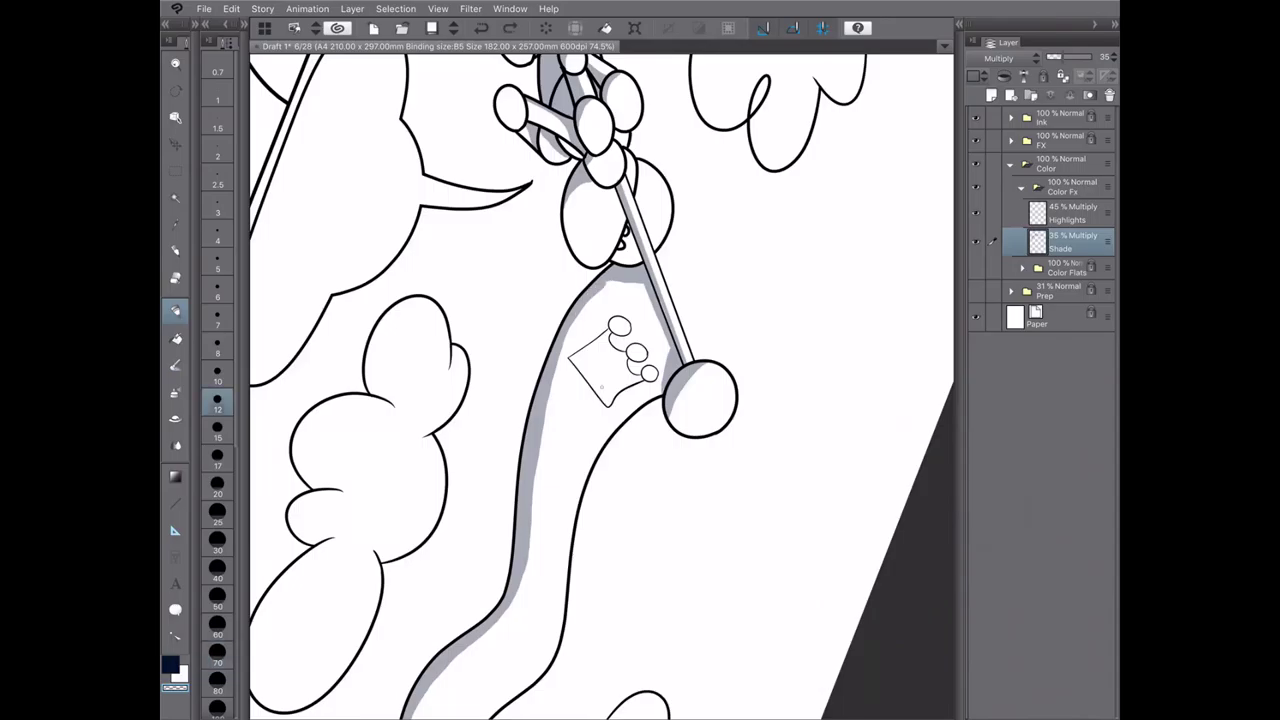
- Thin the shadow along the flag's lower edge near the pole with transparent colour at brush size 20, and return to dark navy
{"action": "left_click", "coordinate": [217, 483]}
{"action": "mouse_move", "coordinate": [600, 285]}
{"action": "left_mouse_down"}
{"action": "mouse_move", "coordinate": [558, 350]}
{"action": "mouse_move", "coordinate": [524, 572]}
{"action": "left_mouse_up"}
{"action": "left_click_drag", "start_coordinate": [541, 390], "coordinate": [525, 556]}
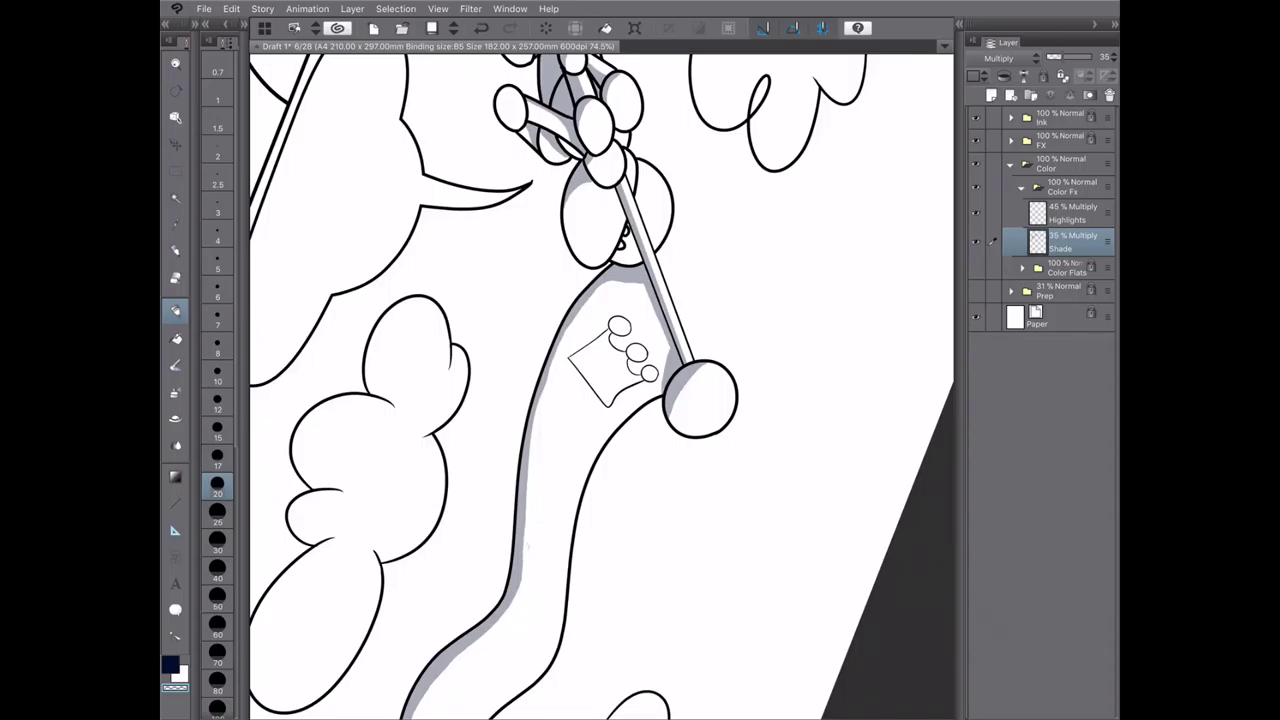
{"action": "mouse_move", "coordinate": [600, 285]}
{"action": "left_mouse_down"}
{"action": "mouse_move", "coordinate": [566, 328]}
{"action": "mouse_move", "coordinate": [526, 460]}
{"action": "left_mouse_up"}
{"action": "key", "text": "ctrl+z"}
{"action": "left_click_drag", "start_coordinate": [542, 378], "coordinate": [540, 414]}
{"action": "key", "text": "g"}
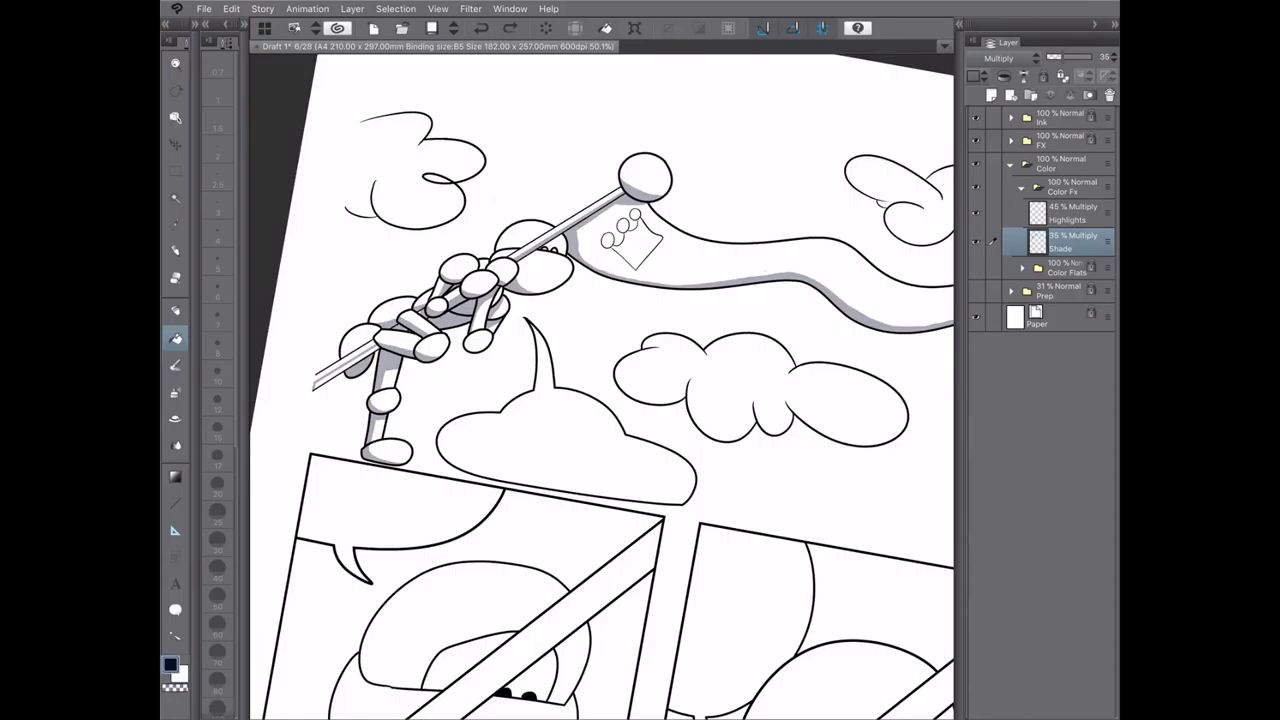
{"action": "key", "text": "ctrl+z"}
{"action": "key", "text": "ctrl+0"}
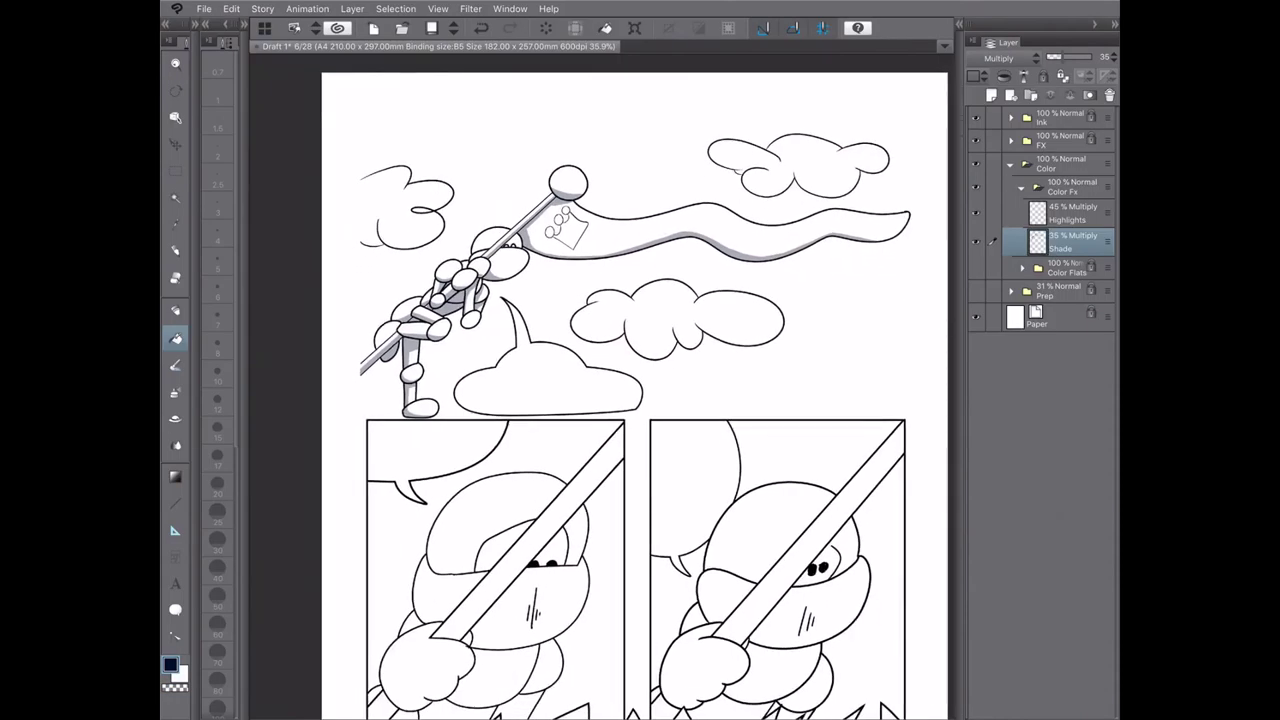
- Outline shadows on the lobes of the cloud below the flag in dark navy, reducing the brush size to 15
{"action": "key", "text": "p"}
{"action": "scroll", "coordinate": [600, 360], "scroll_direction": "up", "scroll_amount": 3}
{"action": "left_click_drag", "start_coordinate": [545, 435], "coordinate": [545, 485]}
{"action": "key", "text": "ctrl+z"}
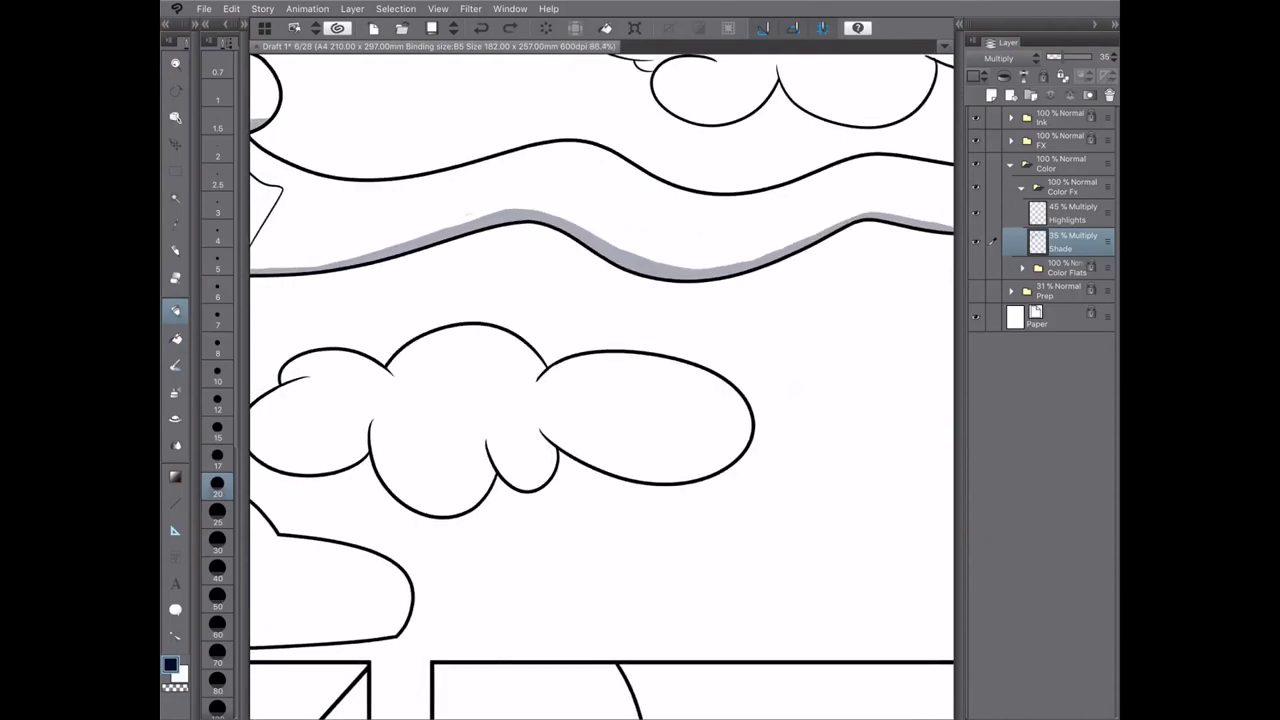
{"action": "key", "text": "ctrl+z"}
{"action": "left_click_drag", "start_coordinate": [545, 436], "coordinate": [549, 480]}
{"action": "key", "text": "bracketleft"}
{"action": "left_click_drag", "start_coordinate": [488, 449], "coordinate": [460, 512]}
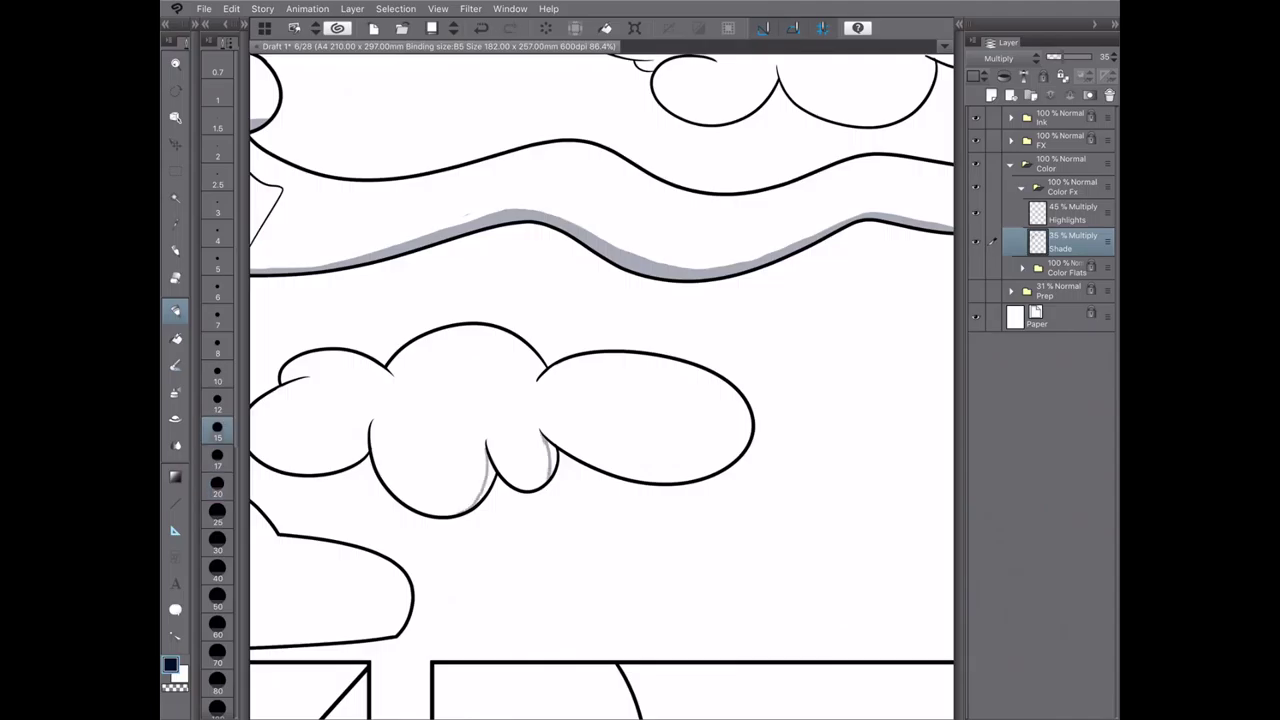
{"action": "left_click_drag", "start_coordinate": [366, 436], "coordinate": [318, 472]}
- Outline shadows on the lower lobes of the cloud above the flag's tip at brush size 15
{"action": "scroll", "coordinate": [460, 712], "scroll_direction": "down", "scroll_amount": 2}
{"action": "left_click_drag", "start_coordinate": [640, 312], "coordinate": [674, 280]}
{"action": "left_click_drag", "start_coordinate": [728, 316], "coordinate": [776, 274]}
{"action": "key", "text": "ctrl+z"}
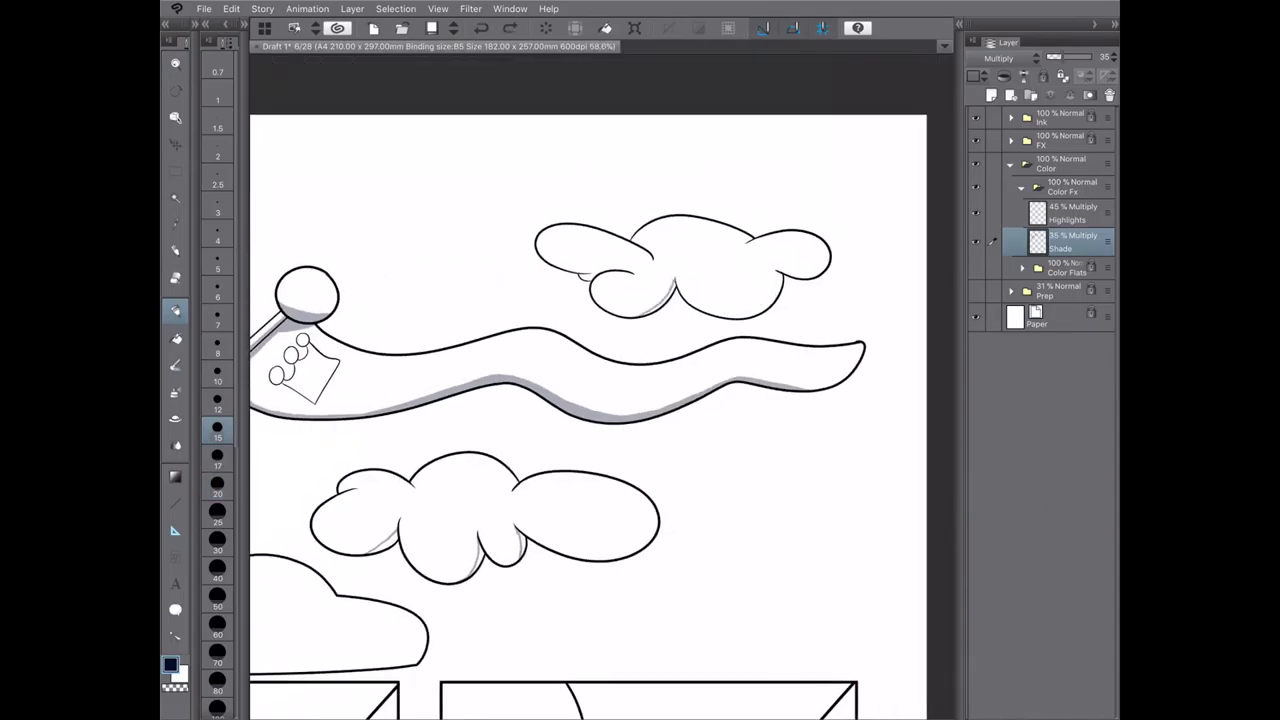
{"action": "key", "text": "ctrl+y"}
{"action": "scroll", "coordinate": [649, 145], "scroll_direction": "up", "scroll_amount": 2}
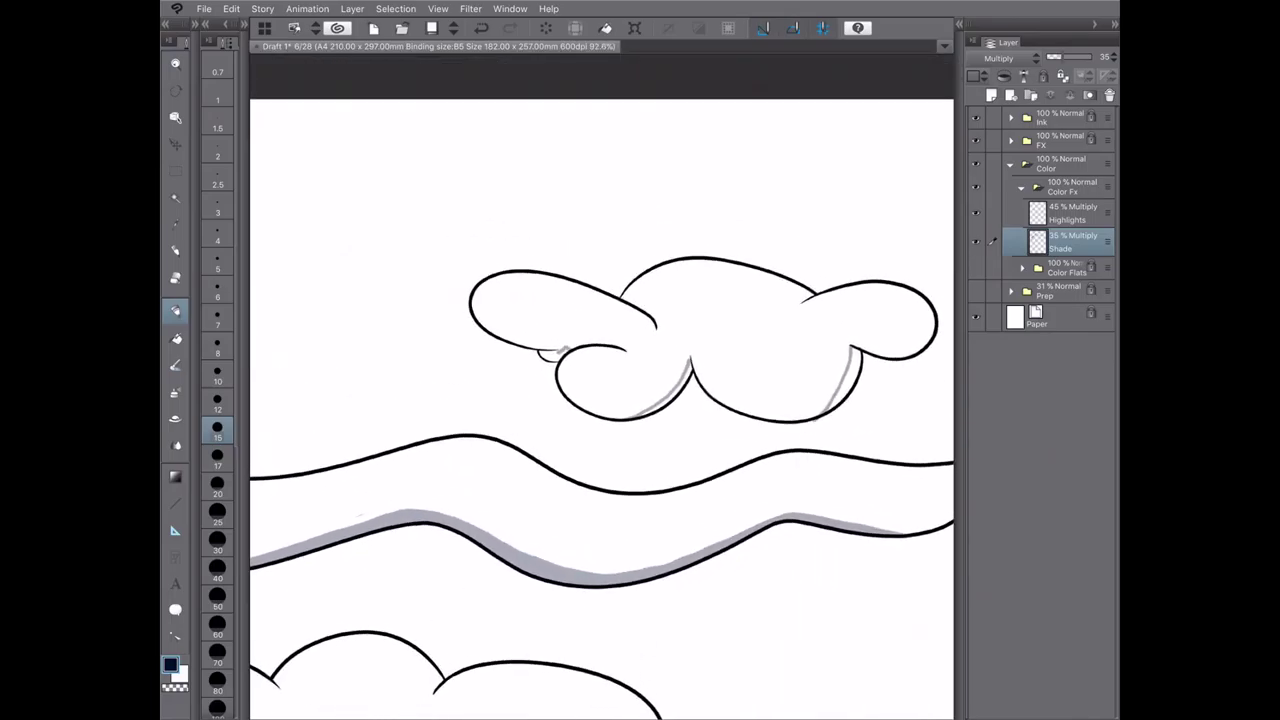
{"action": "key", "text": "ctrl+z"}
{"action": "key", "text": "ctrl+y"}
- Fill the outlined shadows on the clouds above and below the flag with dark navy
{"action": "key", "text": "g"}
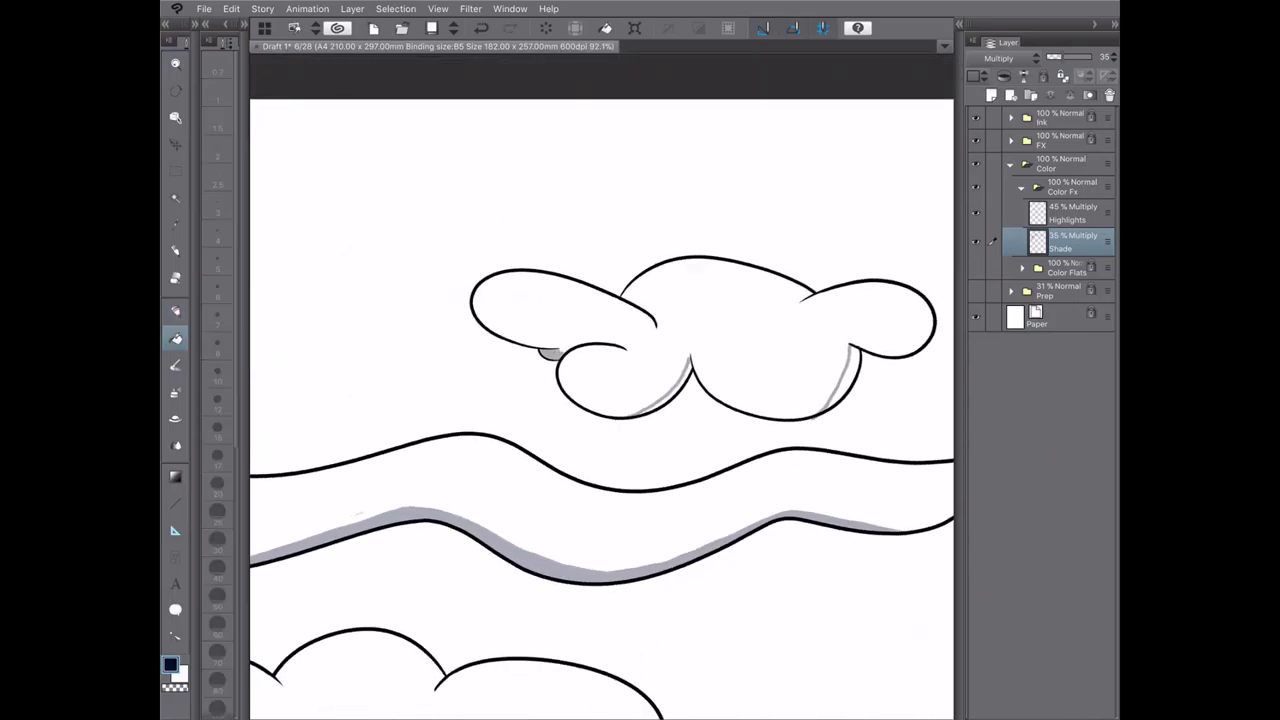
{"action": "left_click", "coordinate": [665, 395]}
{"action": "left_click", "coordinate": [843, 378]}
{"action": "scroll", "coordinate": [600, 400], "scroll_direction": "down", "scroll_amount": 3}
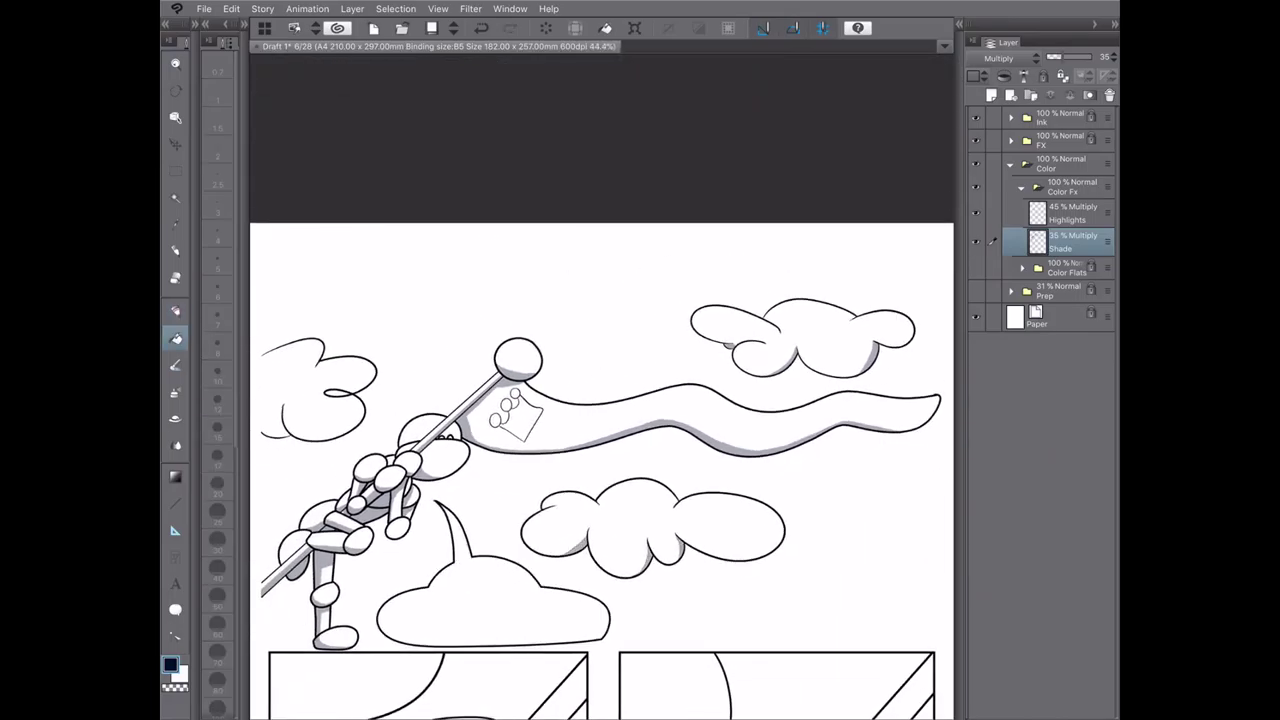
- Outline and fill the shadows on the cloud behind the flag bearer with dark navy
{"action": "scroll", "coordinate": [400, 450], "scroll_direction": "up", "scroll_amount": 3}
{"action": "key", "text": "b"}
{"action": "left_click_drag", "start_coordinate": [334, 562], "coordinate": [370, 552]}
{"action": "left_click_drag", "start_coordinate": [500, 496], "coordinate": [456, 492]}
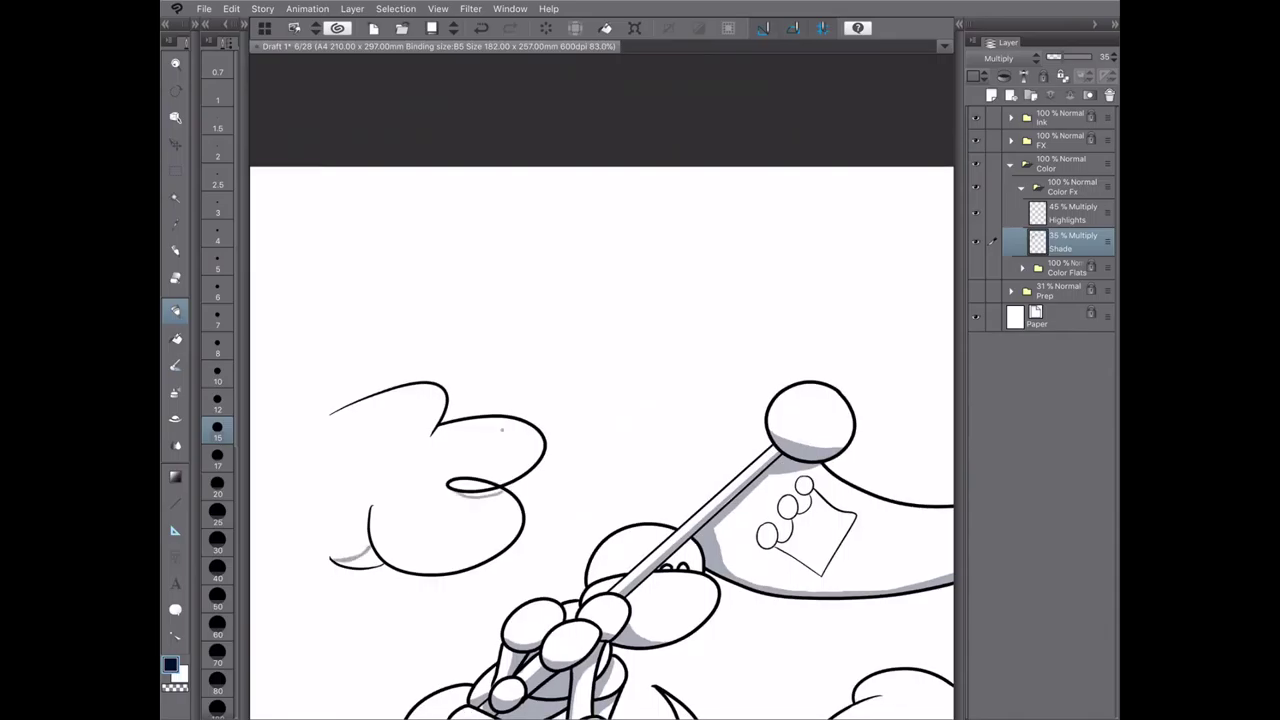
{"action": "key", "text": "g"}
{"action": "left_click", "coordinate": [476, 488]}
{"action": "left_click", "coordinate": [360, 557]}
{"action": "scroll", "coordinate": [360, 557], "scroll_direction": "down", "scroll_amount": 3}
{"action": "scroll", "coordinate": [600, 550], "scroll_direction": "down", "scroll_amount": 1}
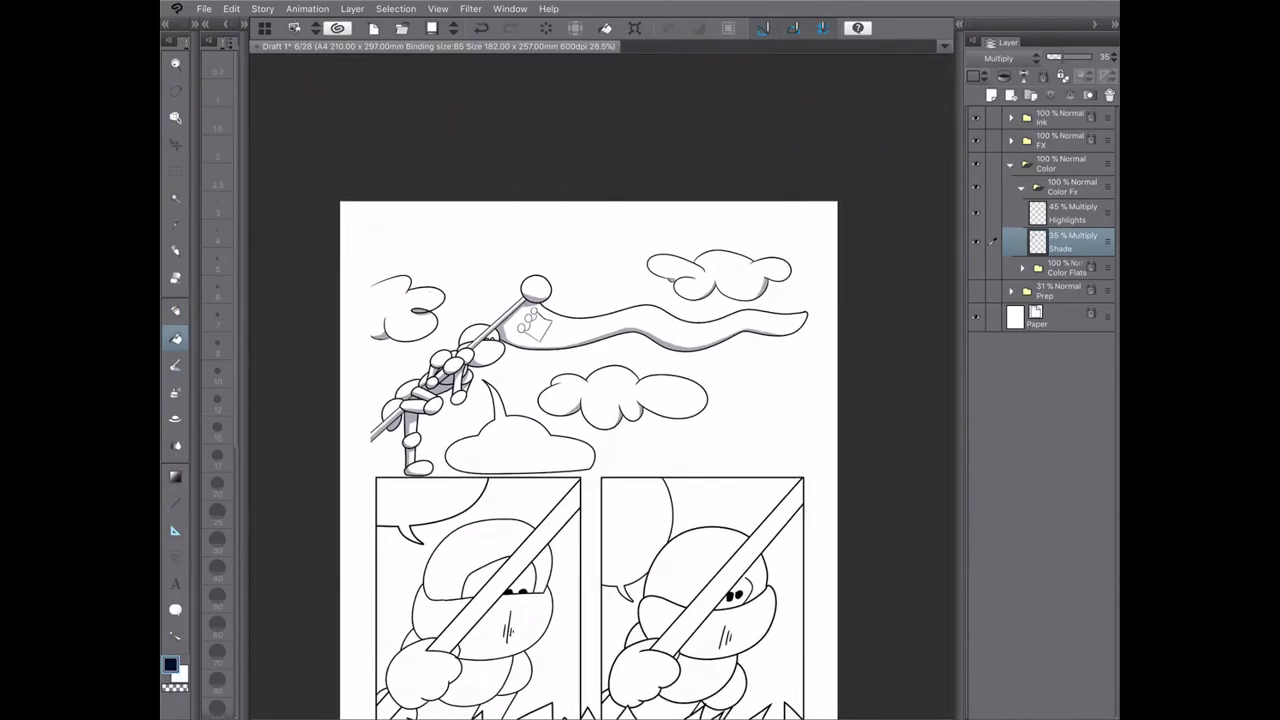
- Outline shadows on the torso, far arm and legs of the character in the first panel
{"action": "key", "text": "b"}
{"action": "scroll", "coordinate": [600, 550], "scroll_direction": "up", "scroll_amount": 3}
{"action": "mouse_move", "coordinate": [570, 490]}
{"action": "left_mouse_down"}
{"action": "mouse_move", "coordinate": [434, 580]}
{"action": "mouse_move", "coordinate": [550, 566]}
{"action": "left_mouse_up"}
{"action": "scroll", "coordinate": [600, 400], "scroll_direction": "down", "scroll_amount": 2}
{"action": "left_click_drag", "start_coordinate": [542, 443], "coordinate": [441, 473]}
{"action": "left_click_drag", "start_coordinate": [618, 422], "coordinate": [558, 462]}
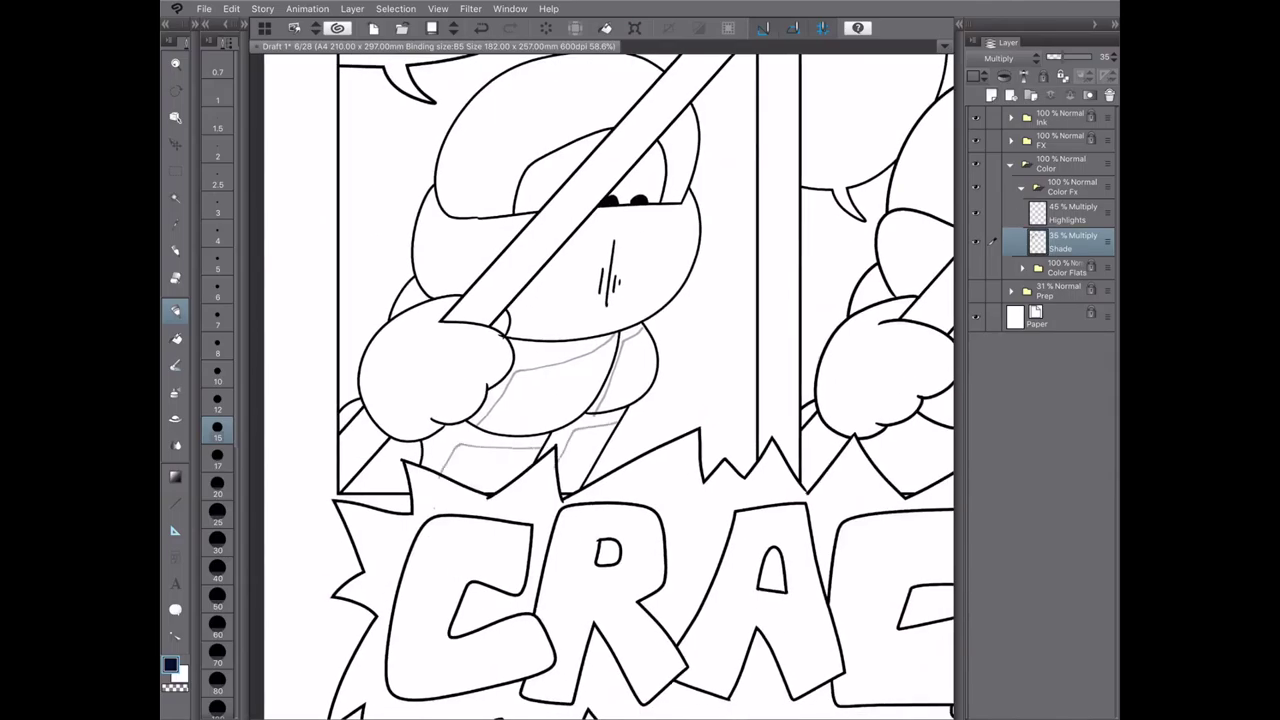
- Draw straight shadow lines along the length of the pole in the first and second panels
{"action": "scroll", "coordinate": [600, 380], "scroll_direction": "up", "scroll_amount": 2}
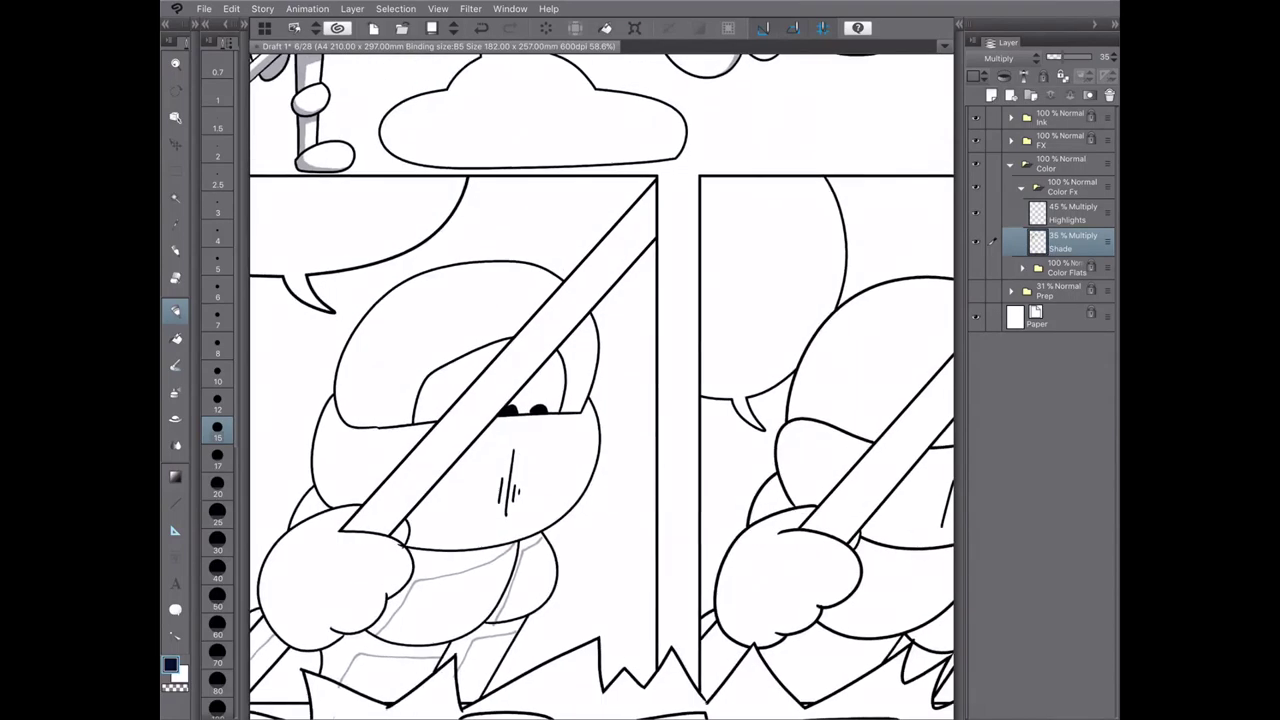
{"action": "left_click_drag", "start_coordinate": [624, 242], "coordinate": [372, 528]}
{"action": "key", "text": "ctrl+z"}
{"action": "key", "text": "u"}
{"action": "left_click_drag", "start_coordinate": [644, 222], "coordinate": [370, 530]}
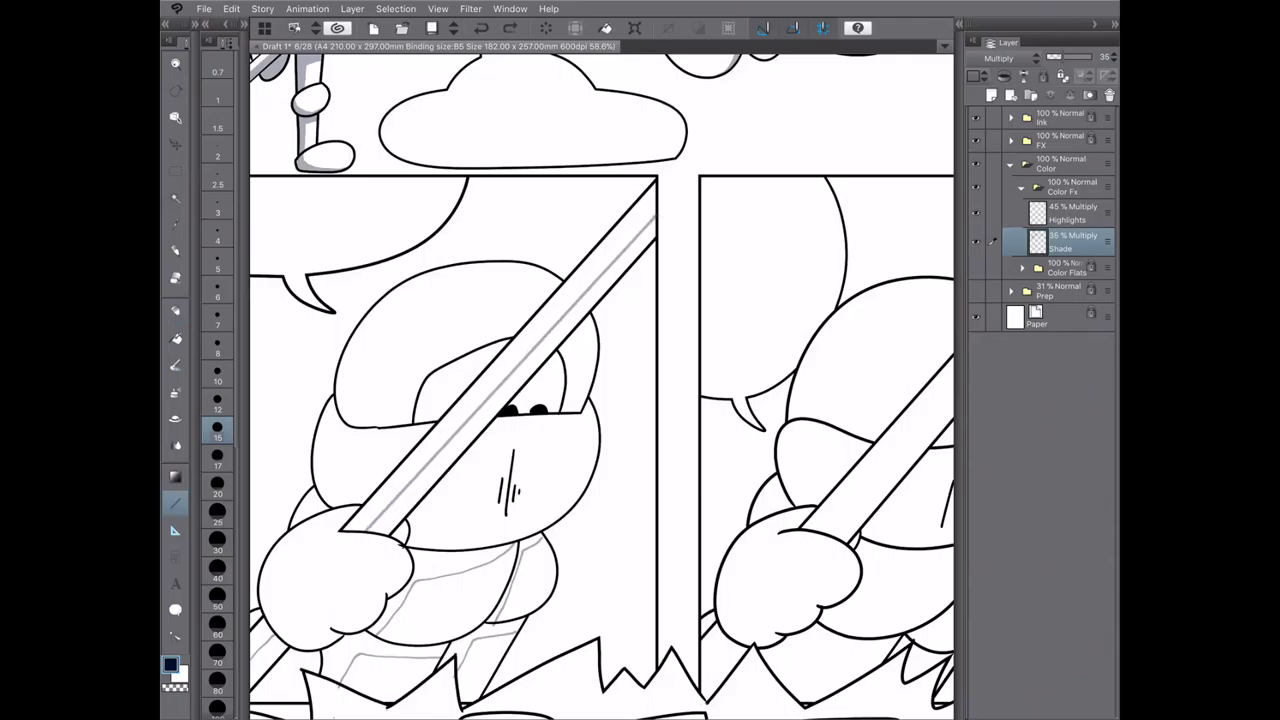
{"action": "scroll", "coordinate": [600, 400], "scroll_direction": "up", "scroll_amount": 2}
{"action": "left_click_drag", "start_coordinate": [772, 314], "coordinate": [536, 604]}
- Outline shadows on the first character's fist and lower mask edge, and the shadow the pole casts on the mask
{"action": "scroll", "coordinate": [600, 400], "scroll_direction": "down", "scroll_amount": 5}
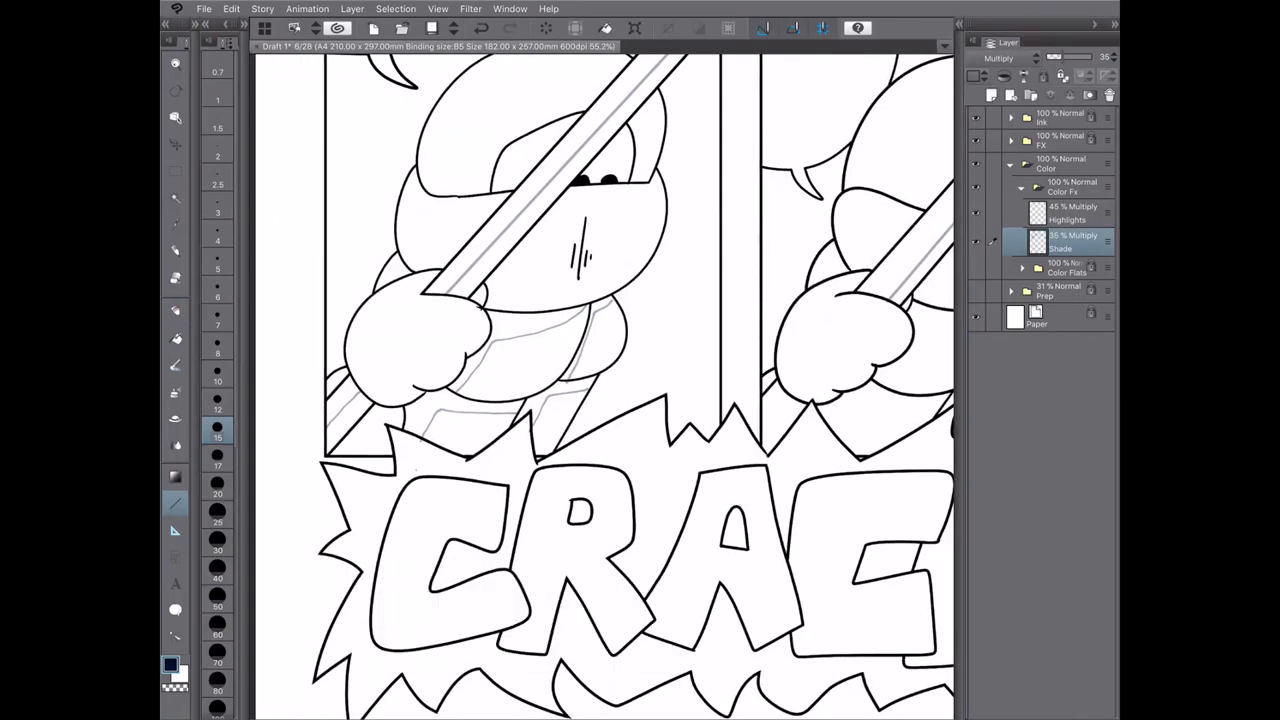
{"action": "scroll", "coordinate": [600, 400], "scroll_direction": "up", "scroll_amount": 2}
{"action": "key", "text": "p"}
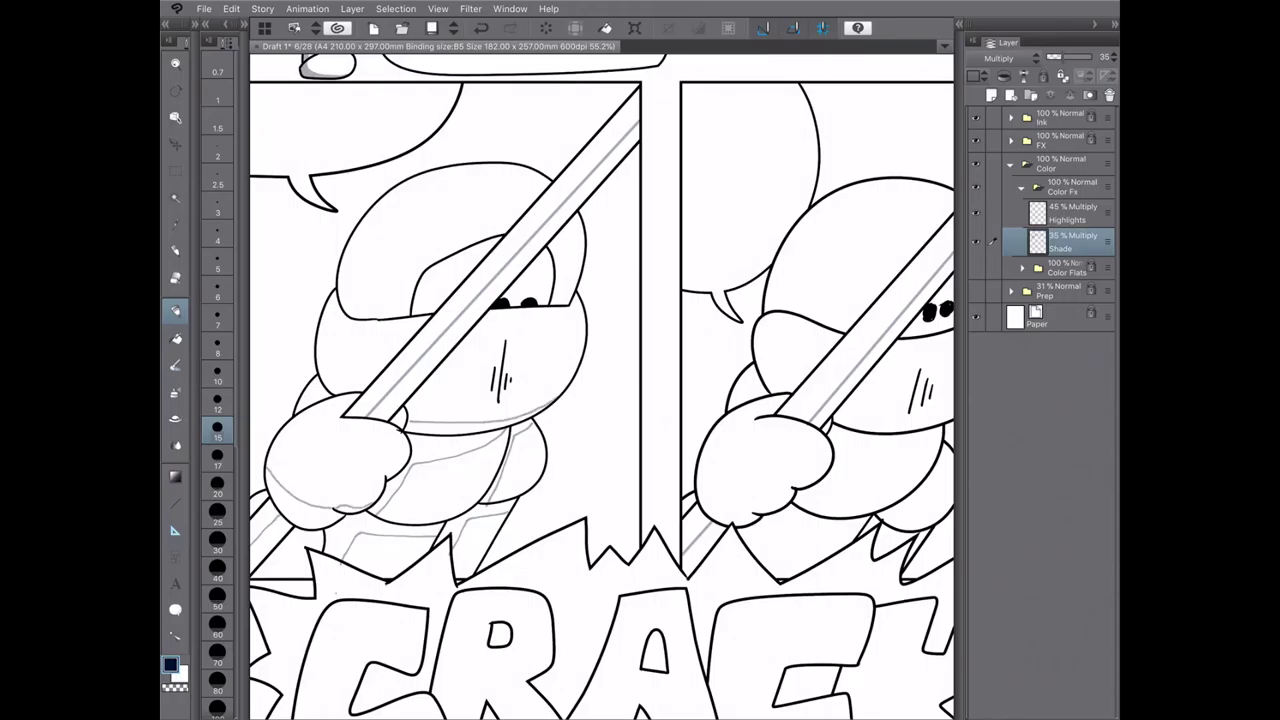
{"action": "scroll", "coordinate": [600, 400], "scroll_direction": "left", "scroll_amount": 2}
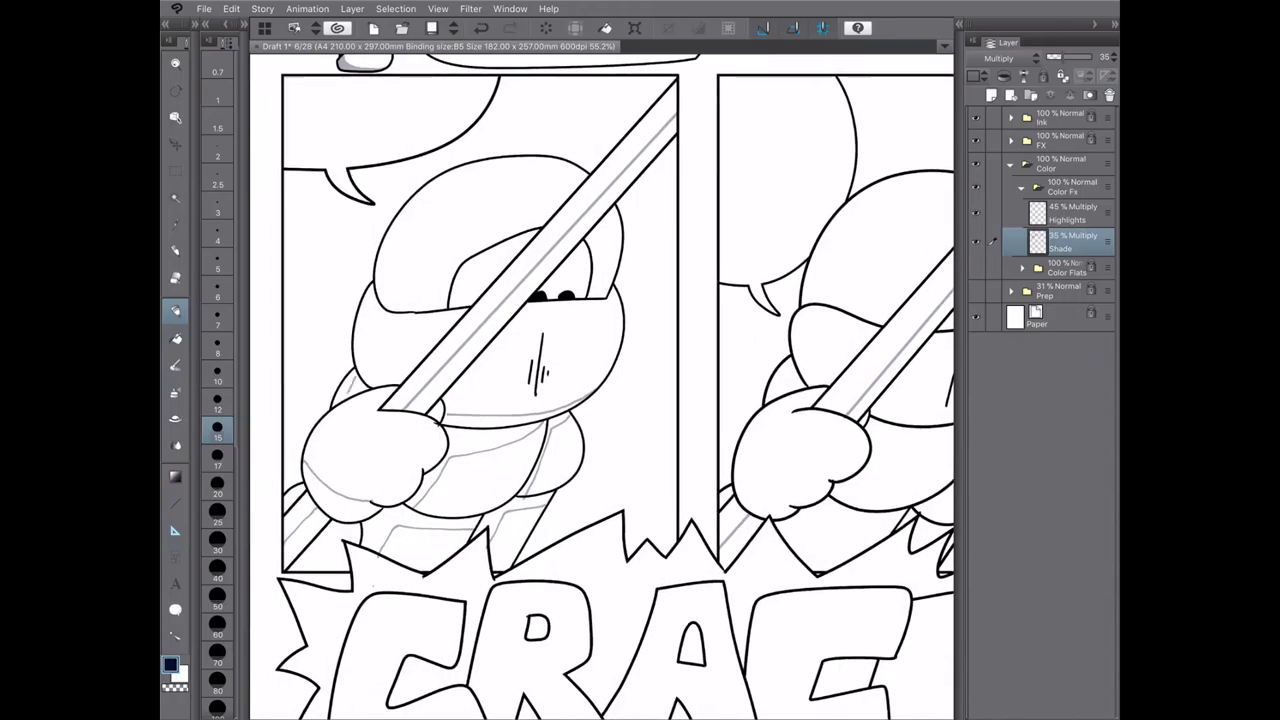
{"action": "left_click_drag", "start_coordinate": [344, 392], "coordinate": [462, 306]}
{"action": "key", "text": "ctrl+z"}
{"action": "left_click_drag", "start_coordinate": [388, 384], "coordinate": [452, 318]}
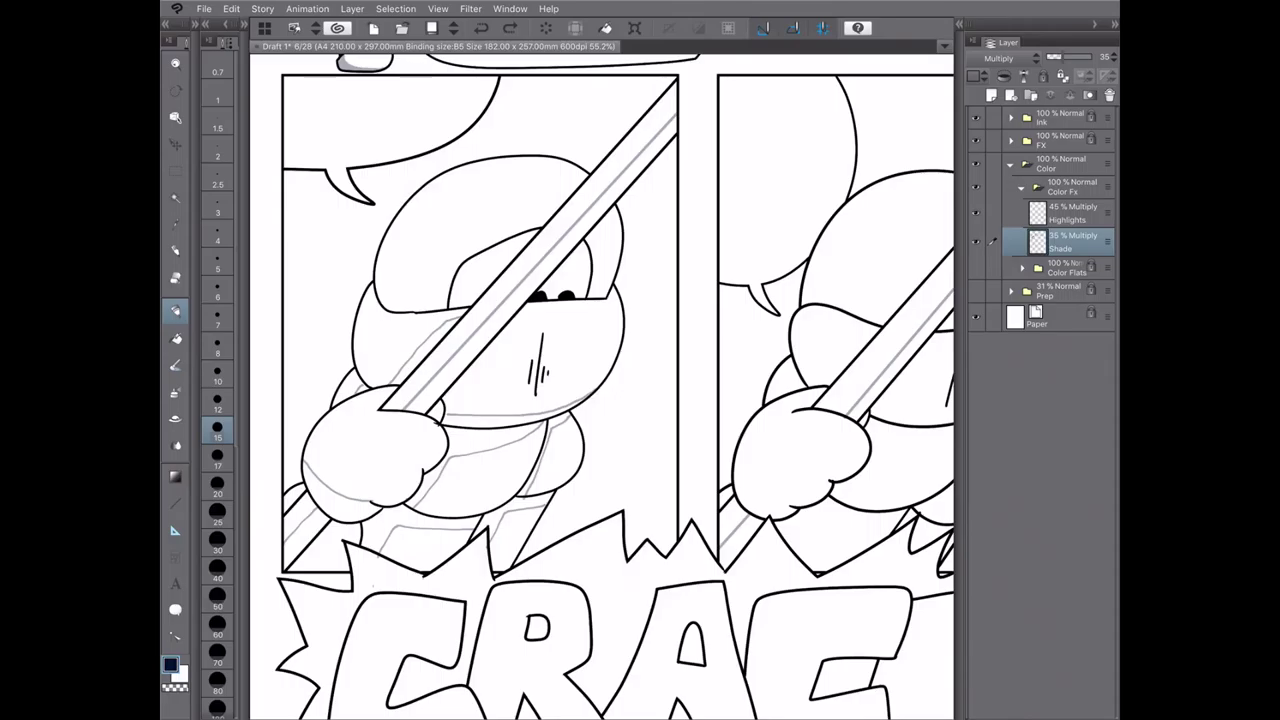
- Fill the outlined shadows on the first panel's fist, torso, arm, legs, mask and pole with dark navy
{"action": "key", "text": "g"}
{"action": "left_click", "coordinate": [335, 490]}
{"action": "left_click", "coordinate": [300, 540]}
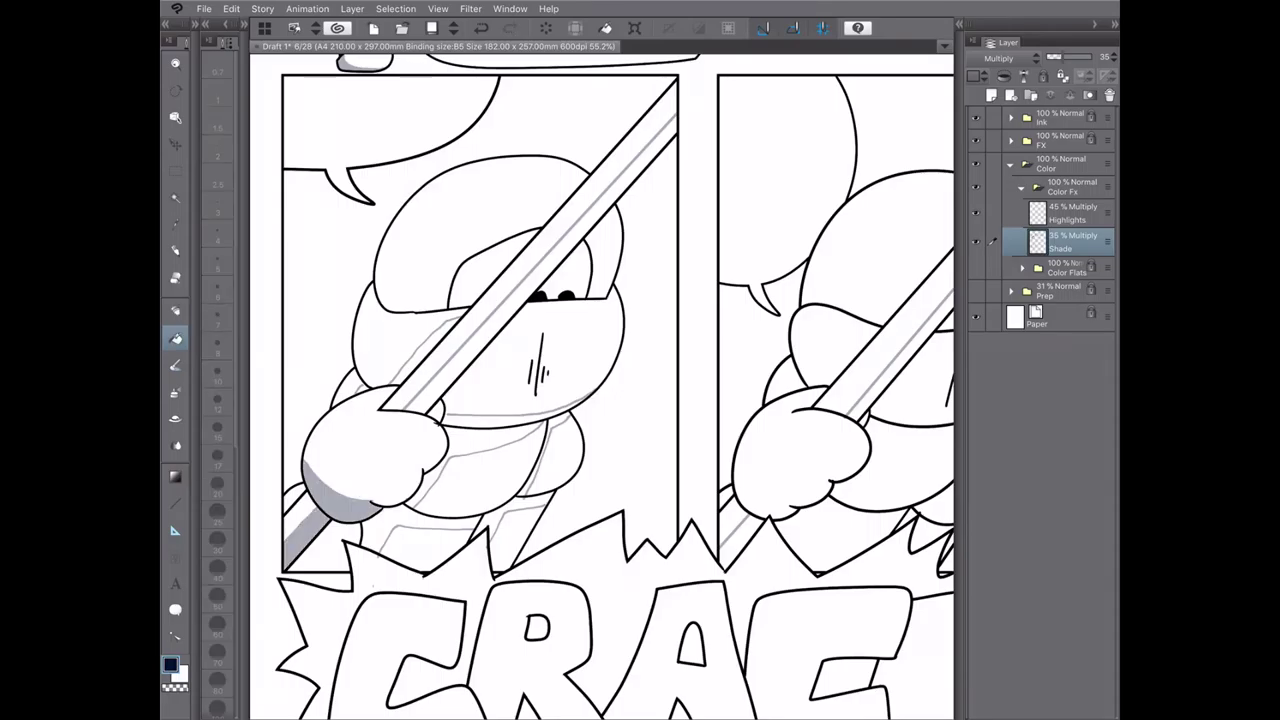
{"action": "left_click", "coordinate": [450, 490]}
{"action": "left_click", "coordinate": [543, 452]}
{"action": "left_click", "coordinate": [510, 515]}
{"action": "left_click", "coordinate": [425, 350]}
{"action": "left_click", "coordinate": [600, 190]}
- Complete the outline of the first character's lower mask shadow and fill it, then fill the second panel's pole shadow
{"action": "left_click", "coordinate": [530, 360]}
{"action": "key", "text": "ctrl+z"}
{"action": "key", "text": "p"}
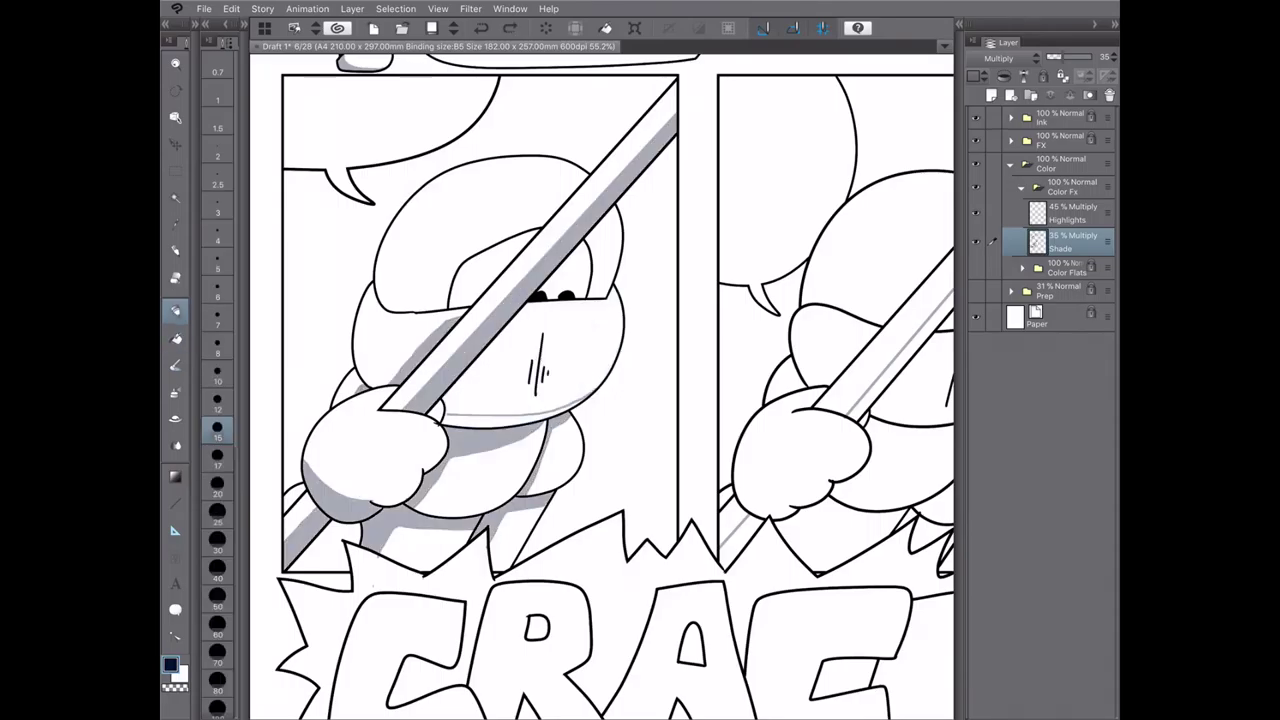
{"action": "key", "text": "g"}
{"action": "scroll", "coordinate": [600, 390], "scroll_direction": "right", "scroll_amount": 3}
{"action": "scroll", "coordinate": [600, 390], "scroll_direction": "down", "scroll_amount": 3}
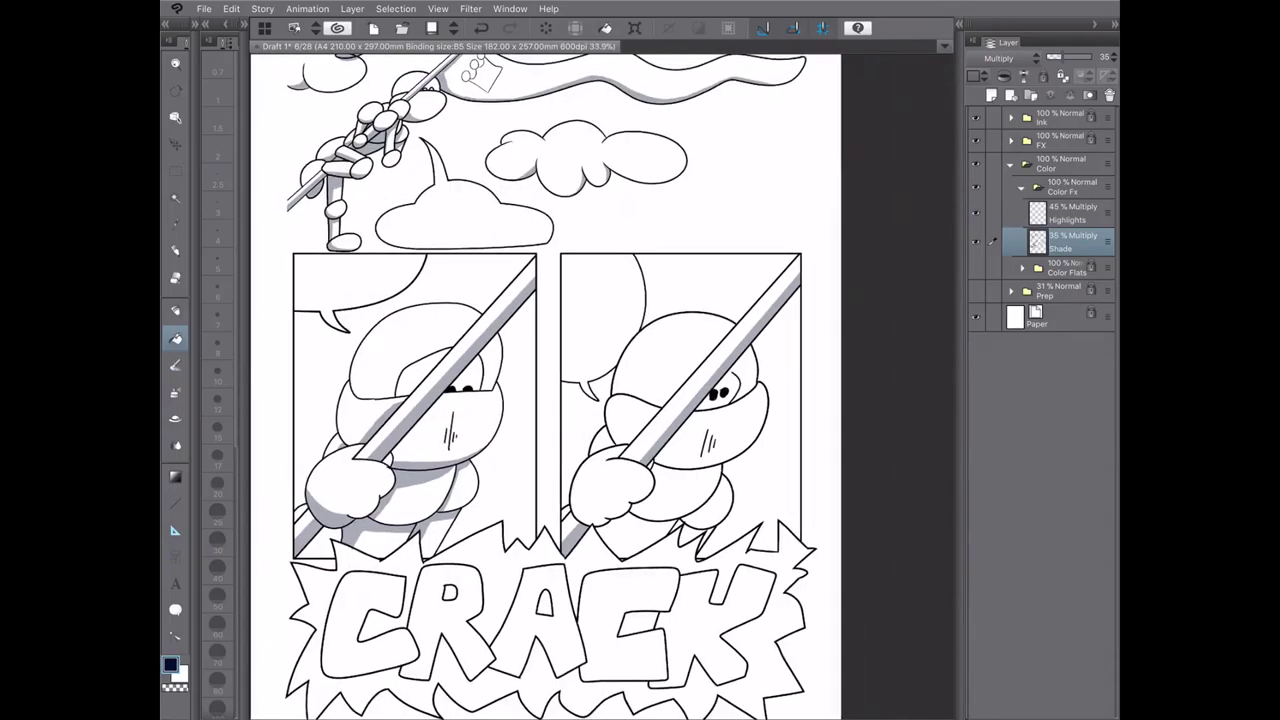
- Clean up the first panel's shading with the pen in transparent colour, and return to dark navy
{"action": "key", "text": "p"}
{"action": "scroll", "coordinate": [420, 420], "scroll_direction": "up", "scroll_amount": 4}
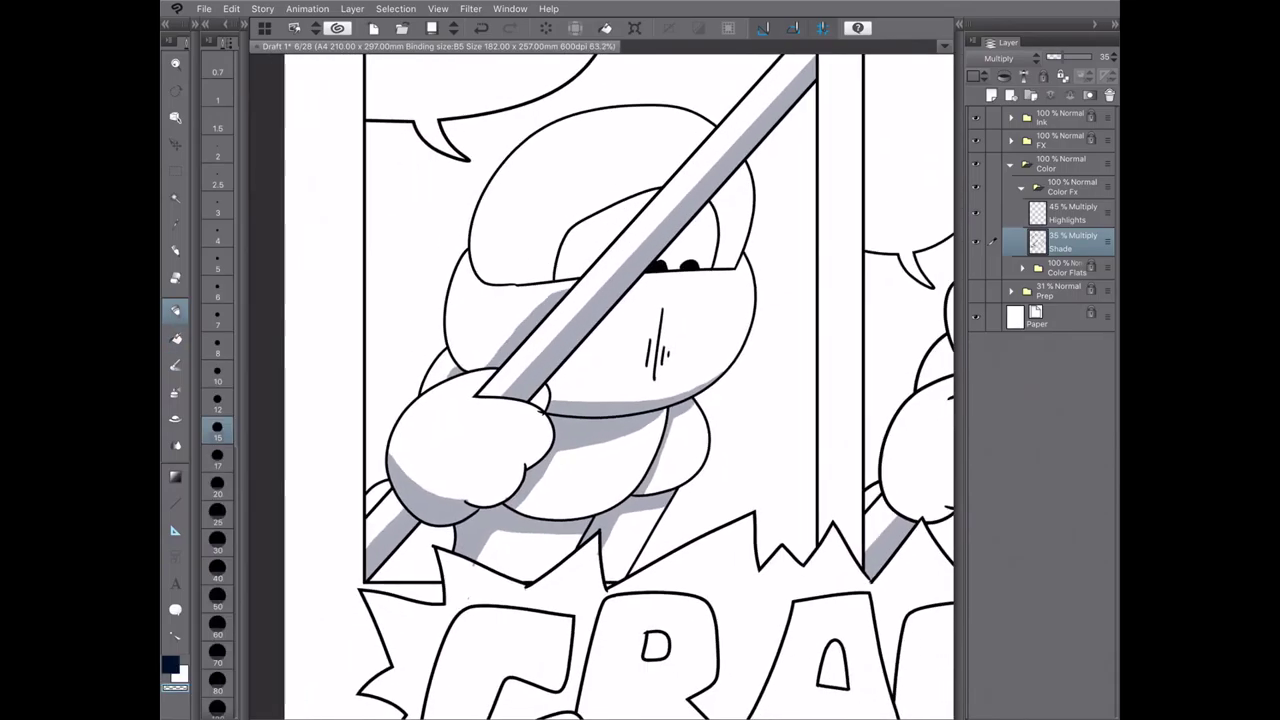
{"action": "scroll", "coordinate": [600, 390], "scroll_direction": "down", "scroll_amount": 2}
{"action": "scroll", "coordinate": [600, 390], "scroll_direction": "down", "scroll_amount": 1}
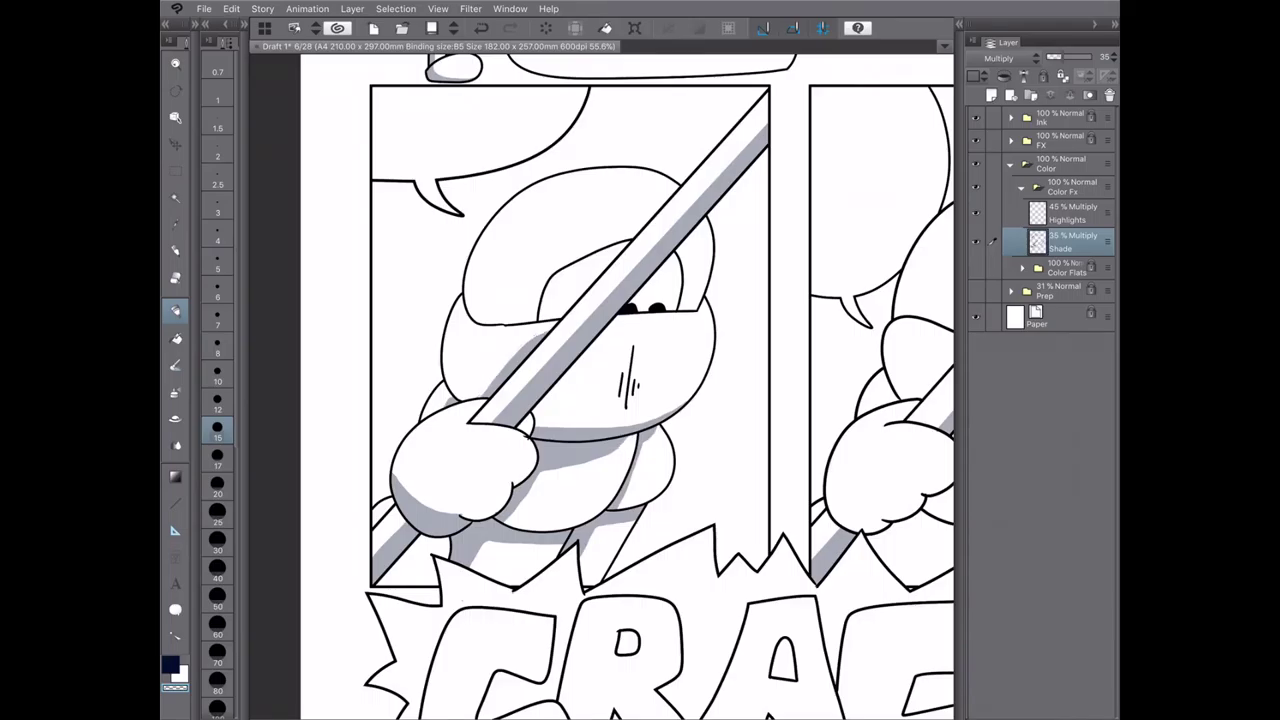
{"action": "scroll", "coordinate": [600, 390], "scroll_direction": "down", "scroll_amount": 2}
{"action": "key", "text": "c"}
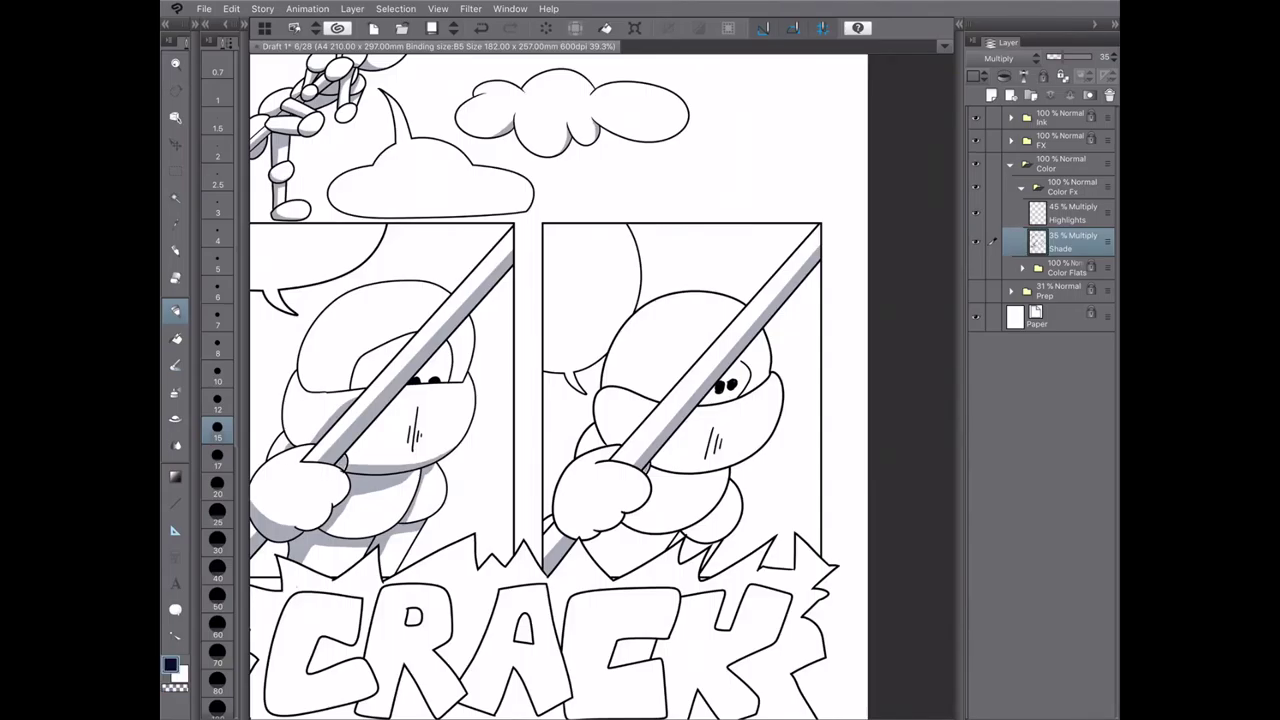
- Outline shadows on the mask, torso, legs and far arm of the character in the second panel
{"action": "scroll", "coordinate": [545, 386], "scroll_direction": "up", "scroll_amount": 1}
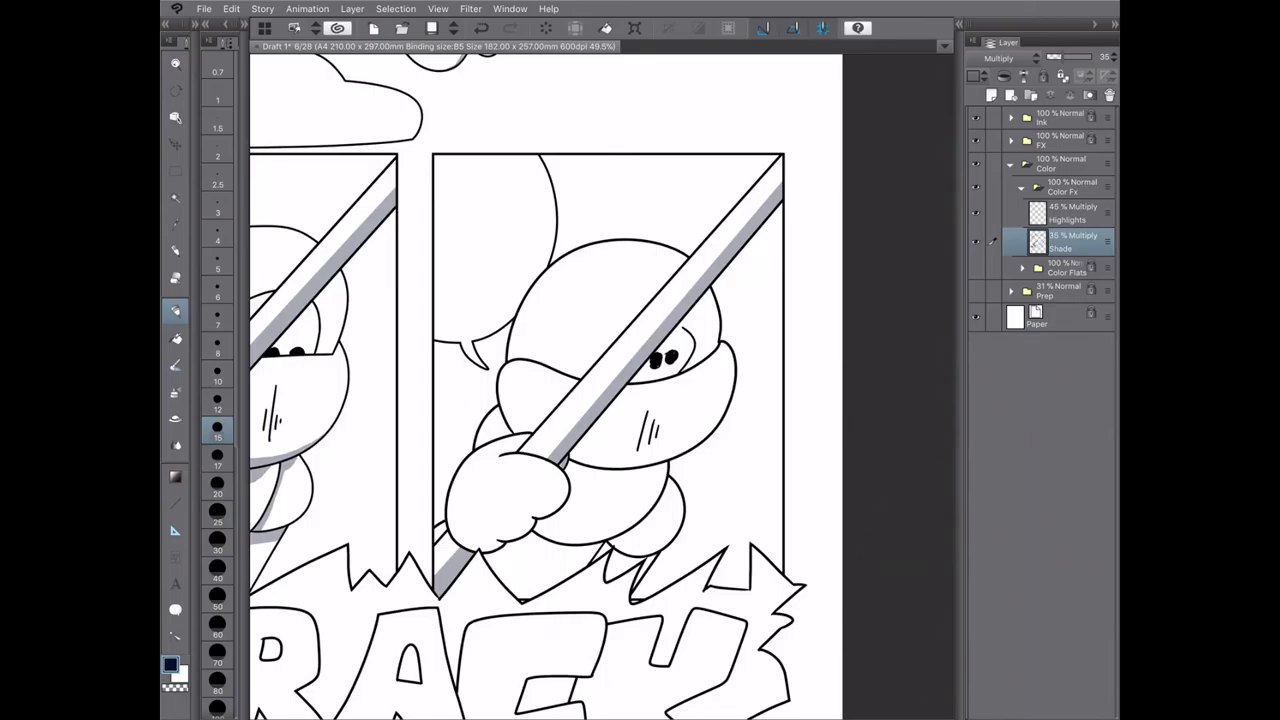
{"action": "key", "text": "ctrl+minus"}
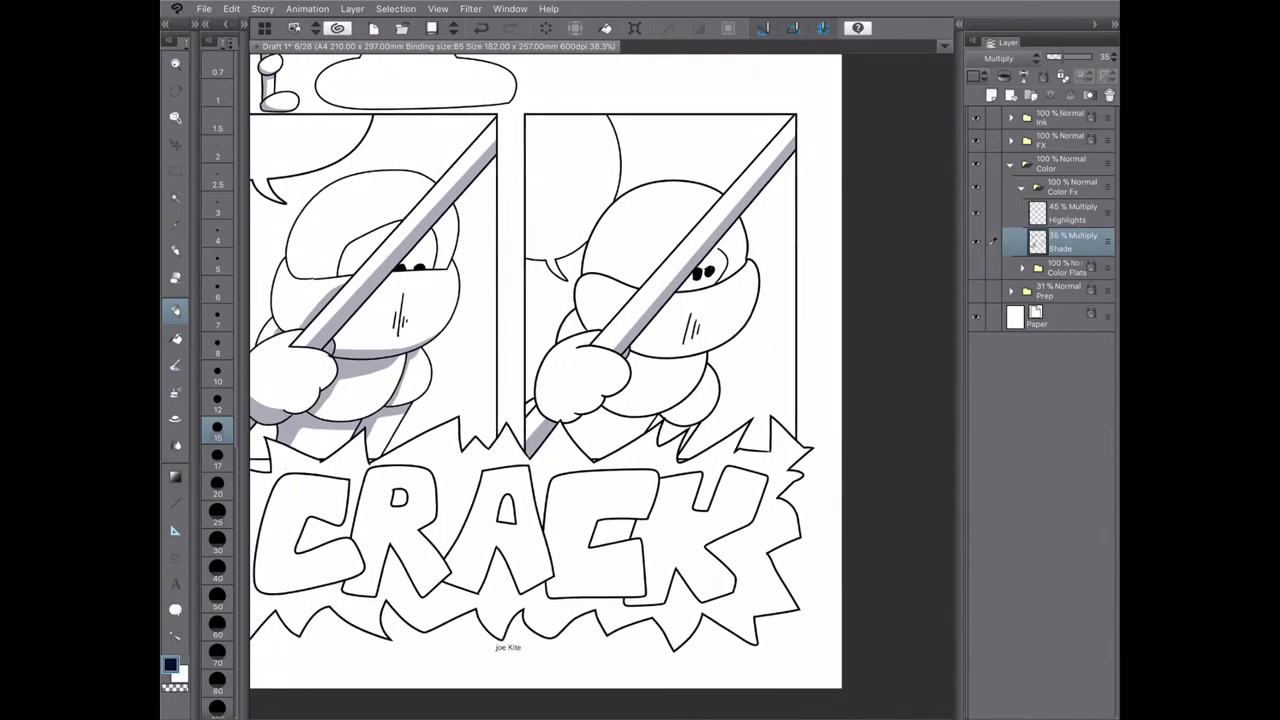
{"action": "mouse_move", "coordinate": [632, 350]}
{"action": "left_mouse_down"}
{"action": "mouse_move", "coordinate": [722, 340]}
{"action": "mouse_move", "coordinate": [624, 383]}
{"action": "mouse_move", "coordinate": [568, 446]}
{"action": "left_mouse_up"}
{"action": "key", "text": "ctrl+z"}
{"action": "left_click_drag", "start_coordinate": [658, 430], "coordinate": [680, 438]}
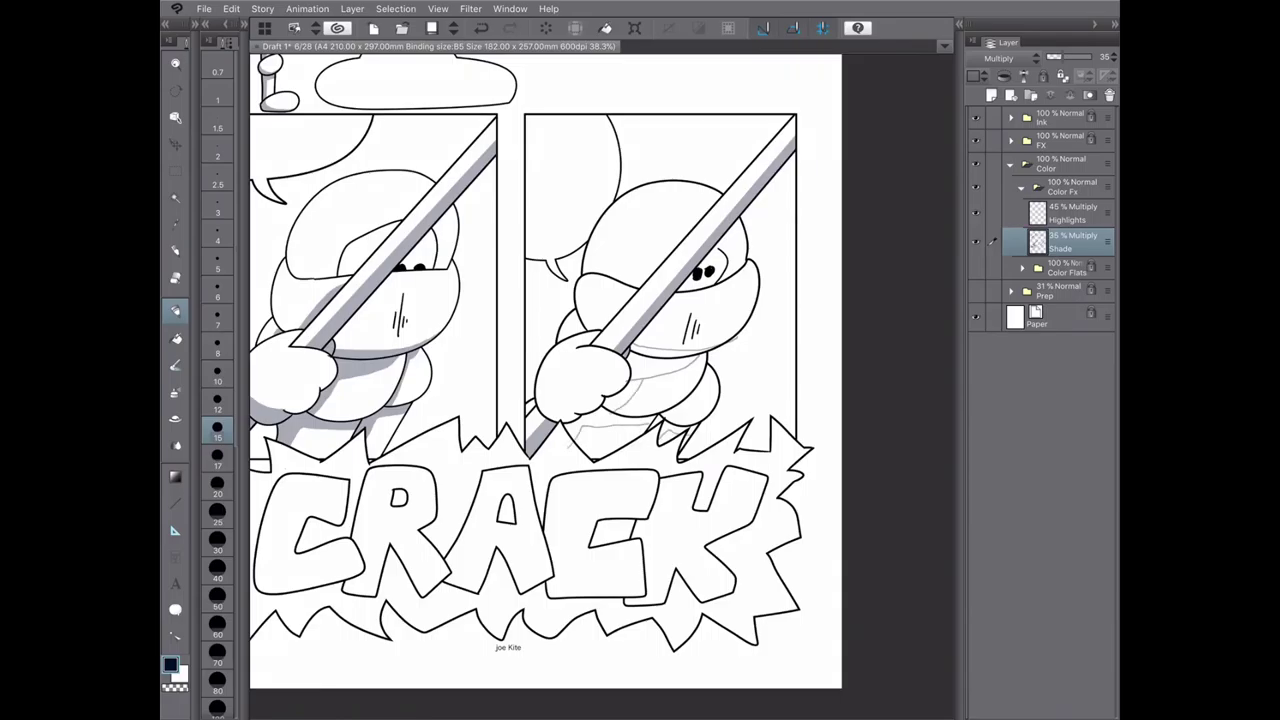
{"action": "left_click_drag", "start_coordinate": [712, 372], "coordinate": [666, 420]}
- Fill the outlined shadows on the second character's torso, legs and far arm with dark navy
{"action": "key", "text": "g"}
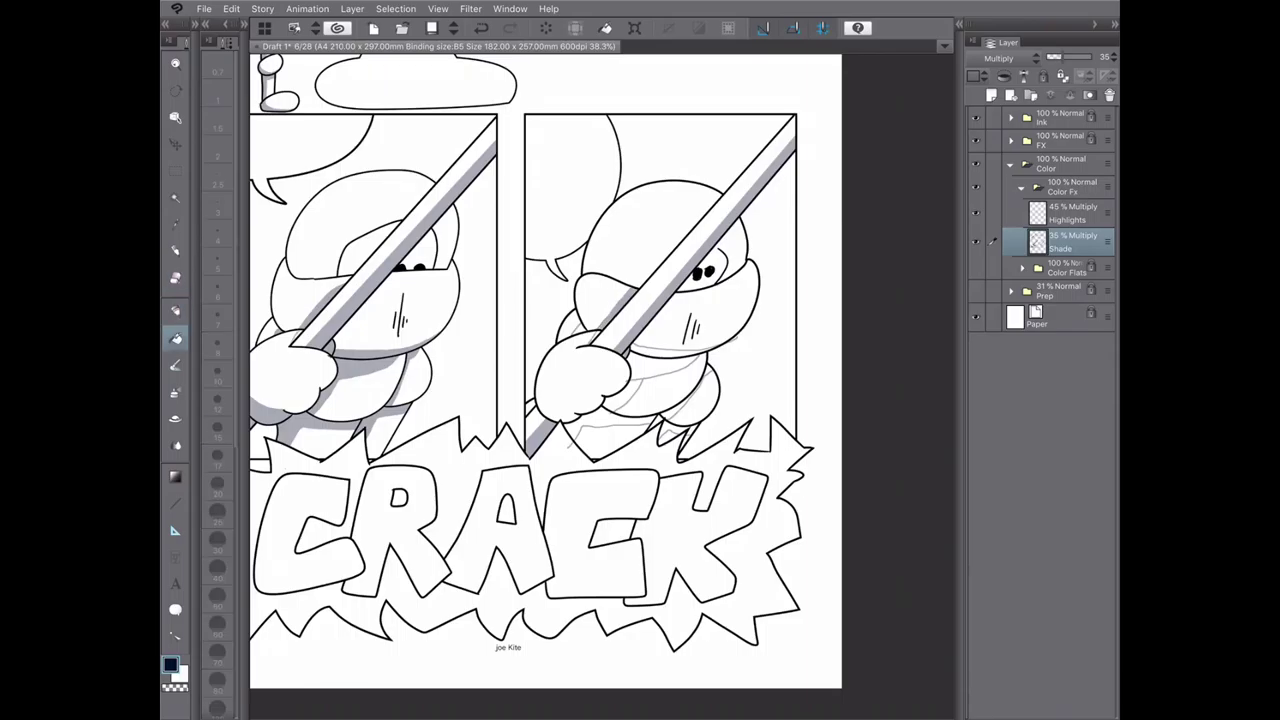
{"action": "left_click", "coordinate": [610, 423]}
{"action": "left_click", "coordinate": [650, 382]}
{"action": "key", "text": "ctrl+0"}
{"action": "left_click", "coordinate": [675, 426]}
{"action": "left_click", "coordinate": [673, 407]}
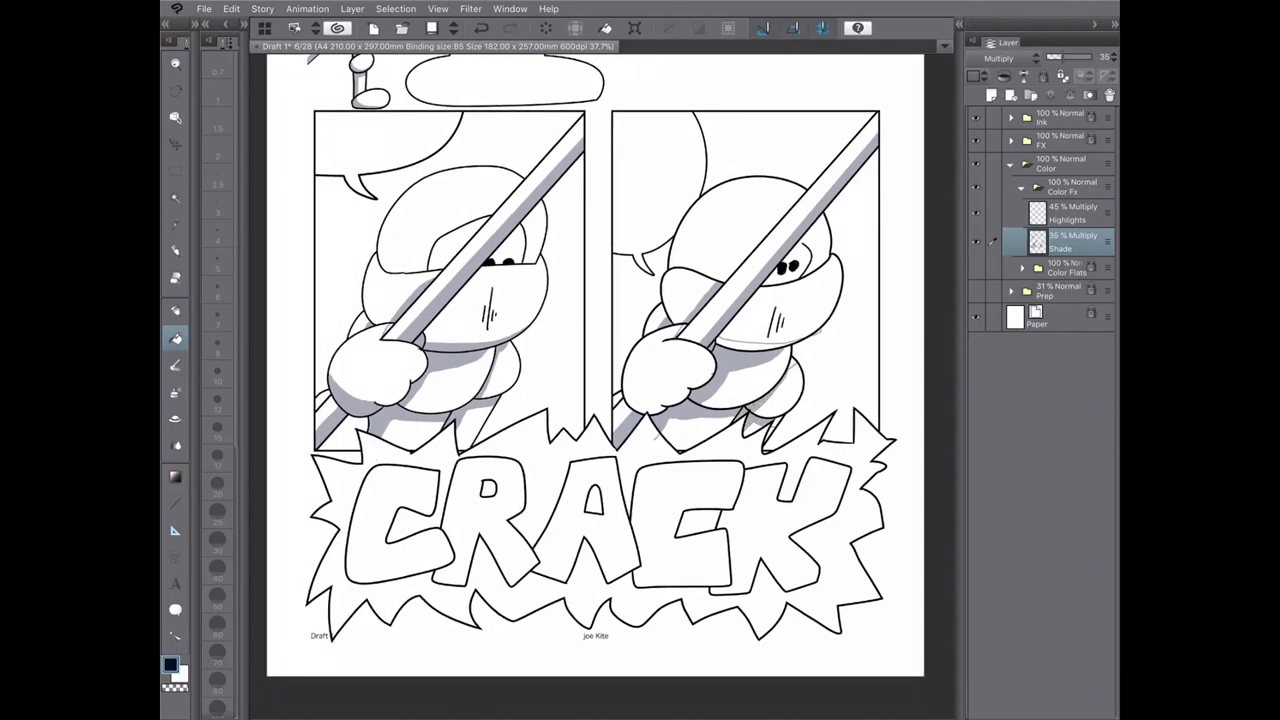
- Touch up the second character's shading, then outline the pole's shadow on the head and fill it with dark navy
{"action": "key", "text": "b"}
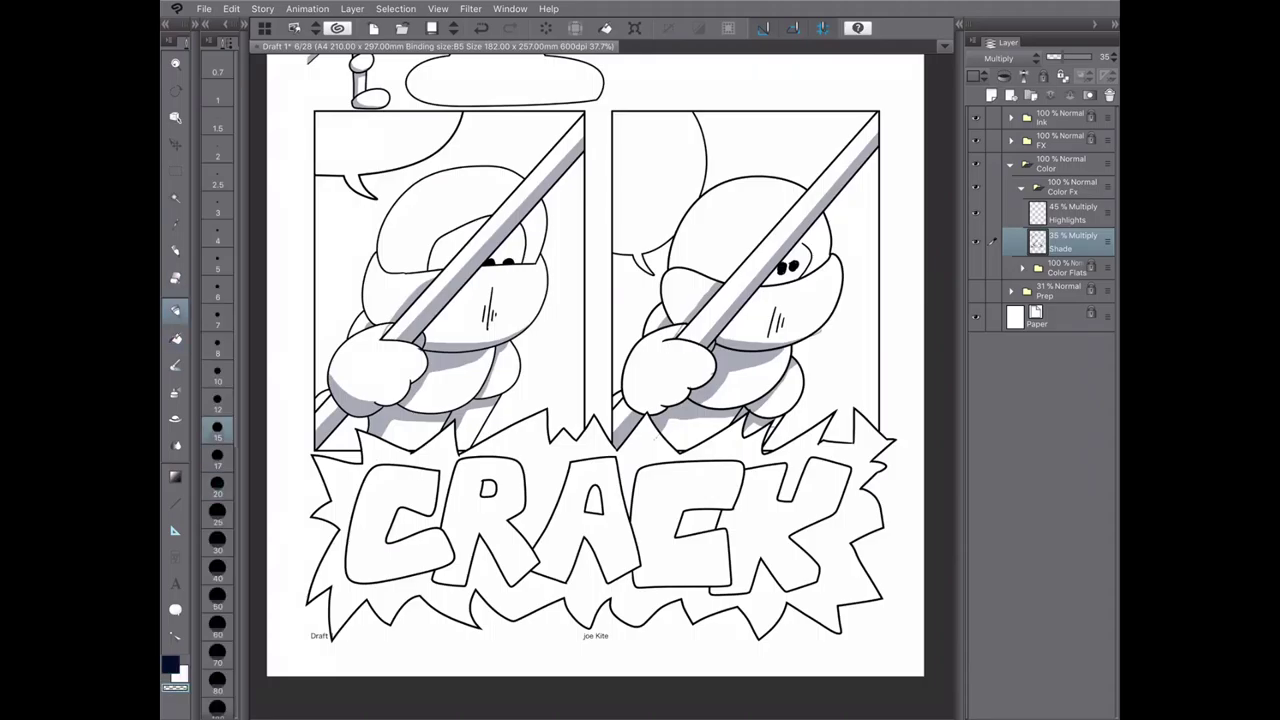
{"action": "key", "text": "c"}
{"action": "key", "text": "c"}
{"action": "key", "text": "c"}
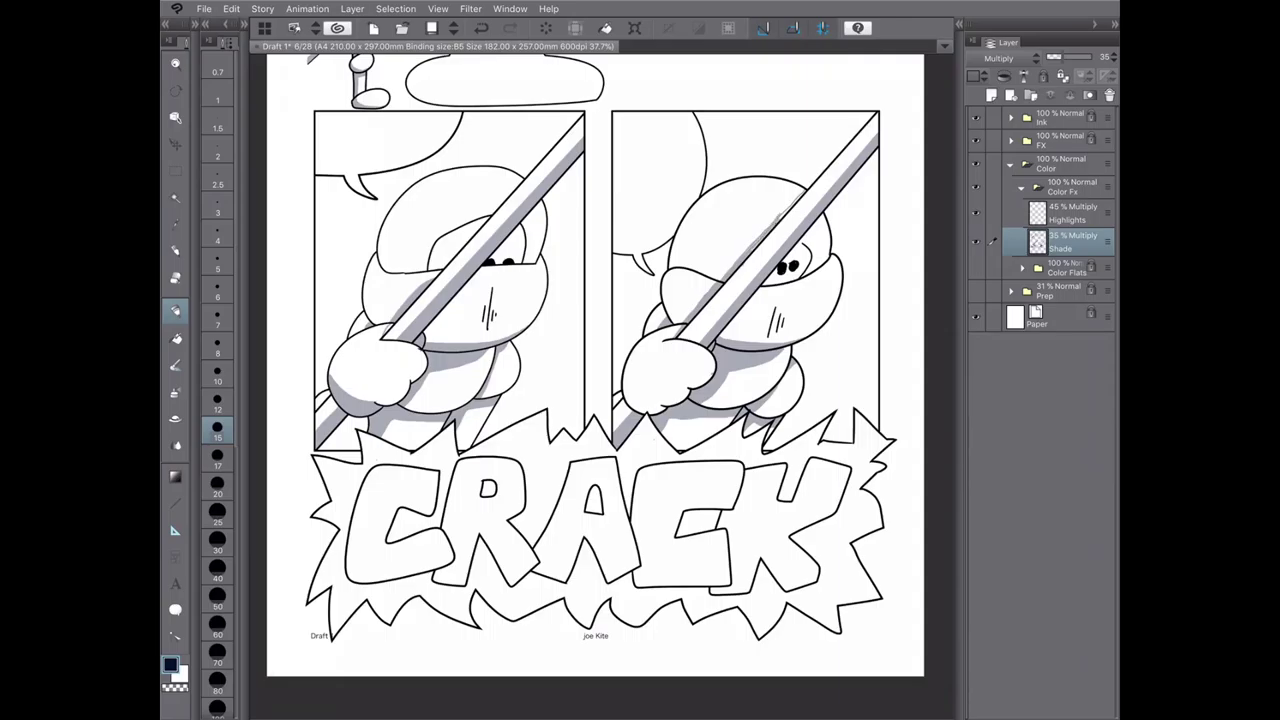
{"action": "key", "text": "g"}
{"action": "left_click", "coordinate": [760, 237]}
- Outline the pole's shadow across the first character's hood and face, and fill it with dark navy
{"action": "key", "text": "e"}
{"action": "key", "text": "g"}
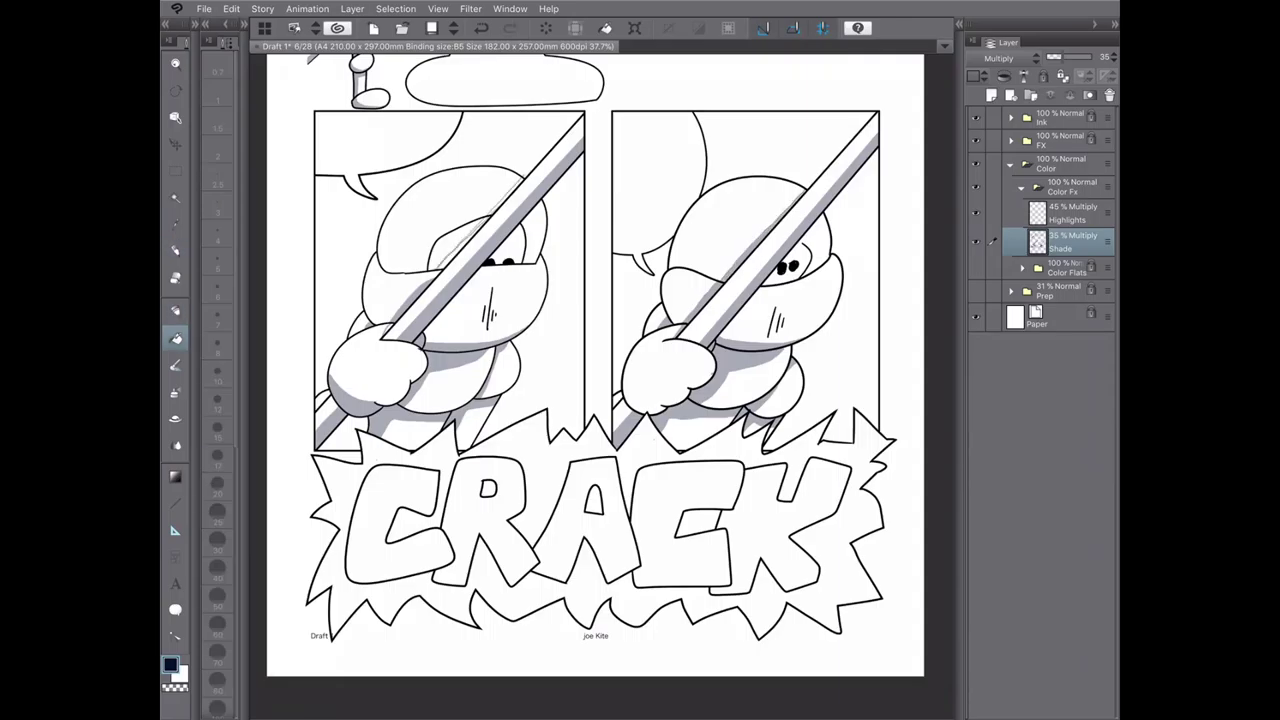
{"action": "scroll", "coordinate": [505, 145], "scroll_direction": "up", "scroll_amount": 5}
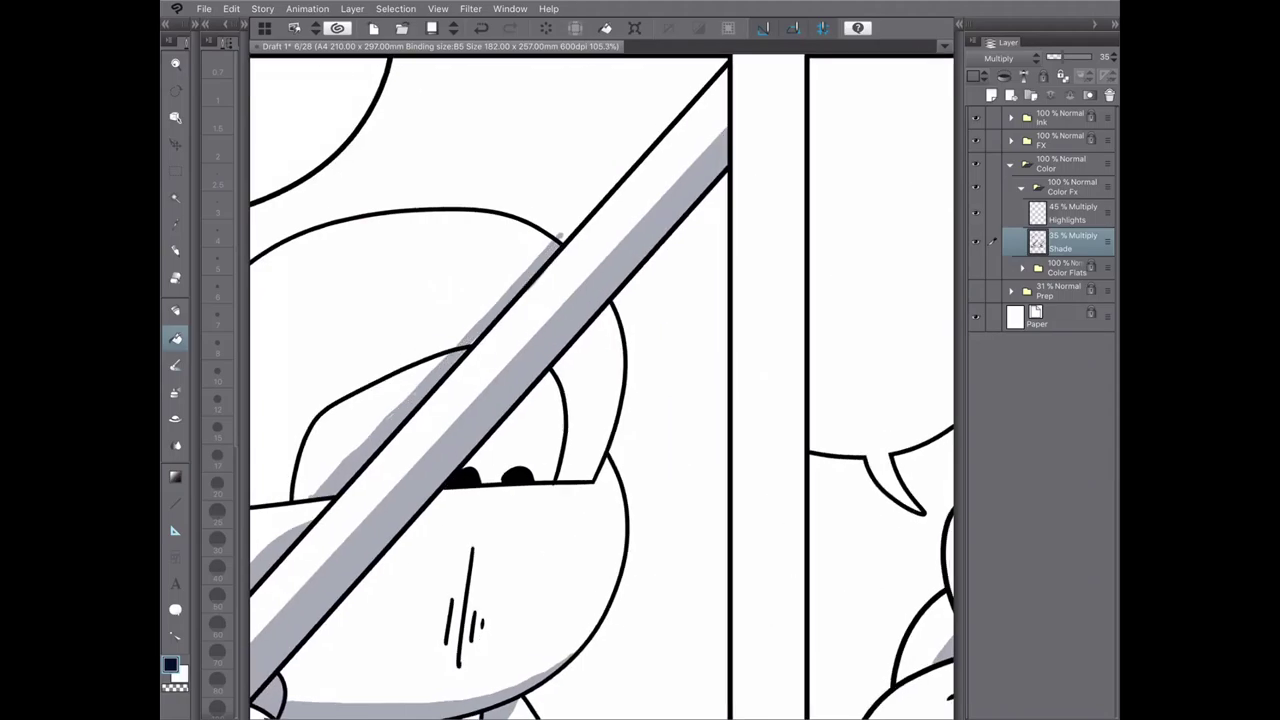
- Erase the stray shadow that runs past the first character's hood outline beside the pole
{"action": "key", "text": "e"}
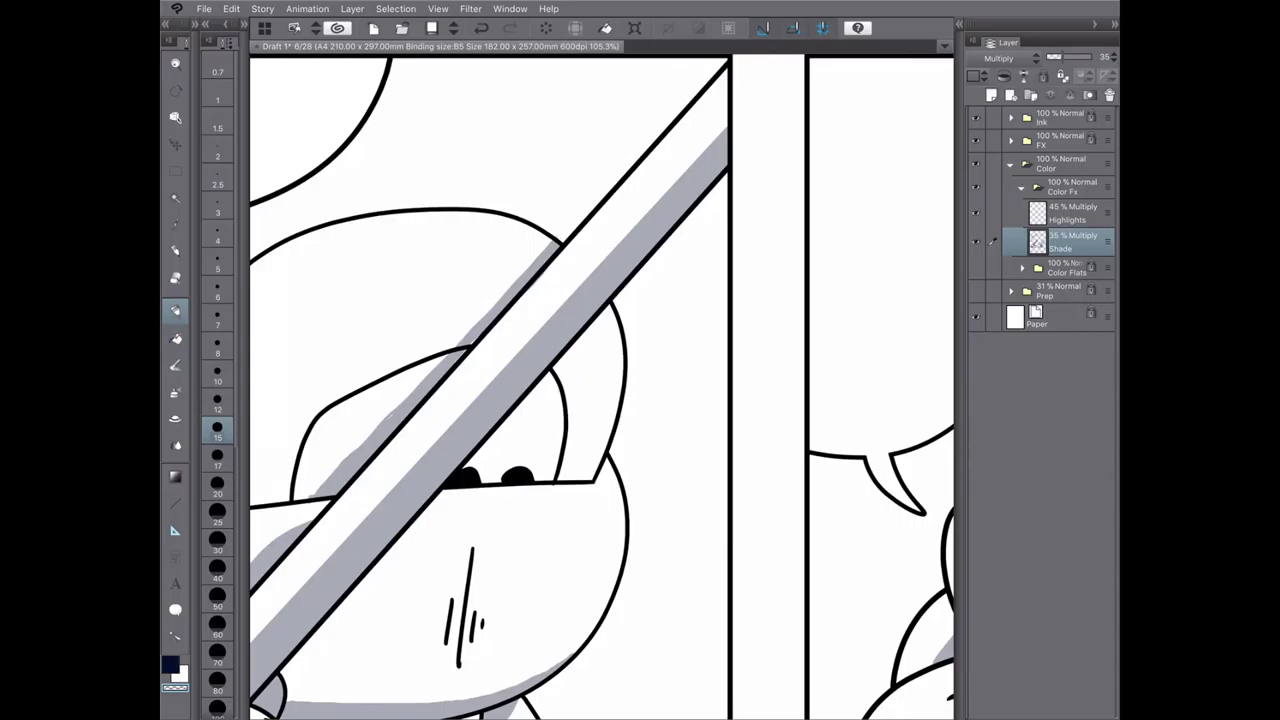
{"action": "scroll", "coordinate": [500, 400], "scroll_direction": "down", "scroll_amount": 4}
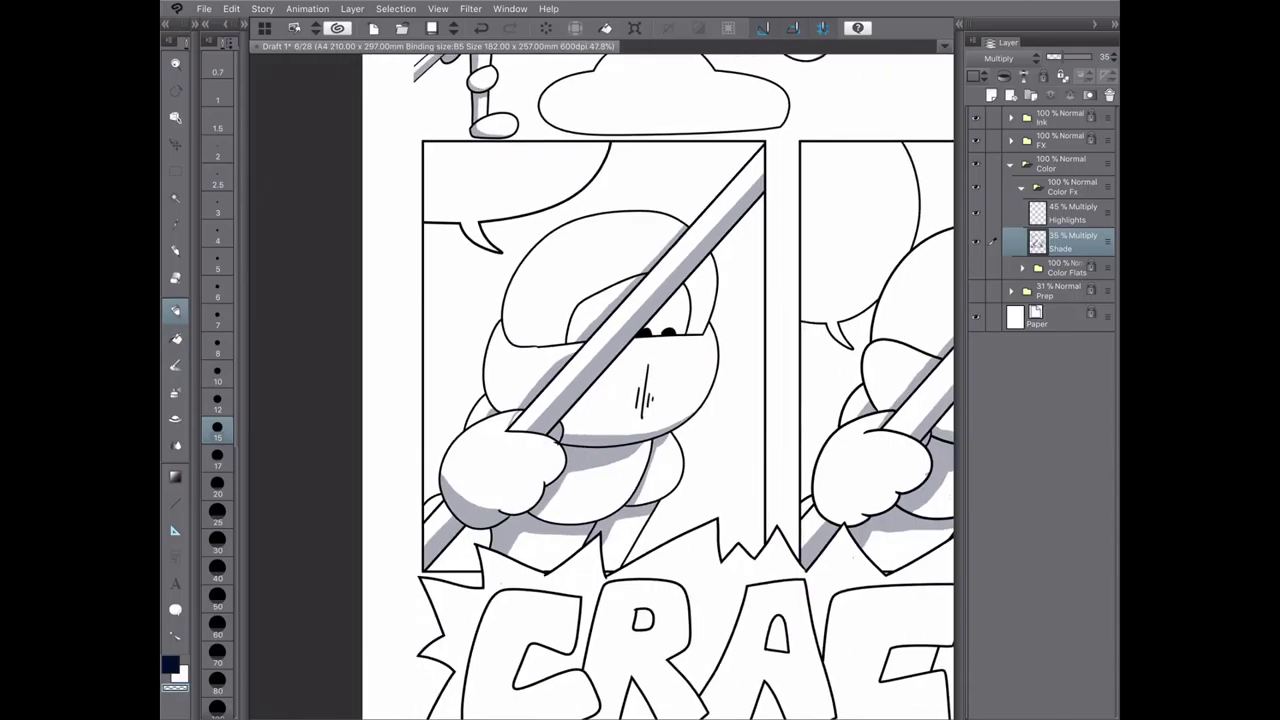
{"action": "scroll", "coordinate": [500, 400], "scroll_direction": "up", "scroll_amount": 5}
{"action": "scroll", "coordinate": [580, 355], "scroll_direction": "down", "scroll_amount": 1}
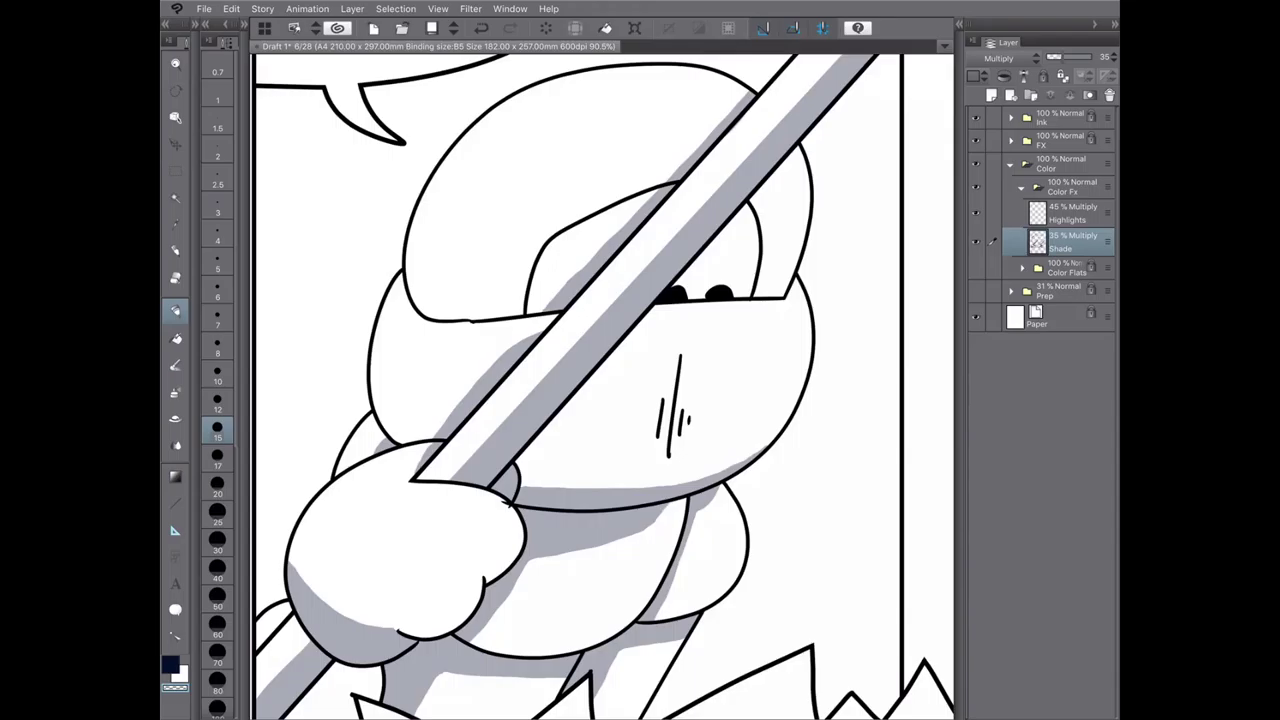
- Examine the shading on both pole-holding characters and across the whole page for missed spots
{"action": "scroll", "coordinate": [600, 390], "scroll_direction": "down", "scroll_amount": 2}
{"action": "scroll", "coordinate": [600, 390], "scroll_direction": "down", "scroll_amount": 1}
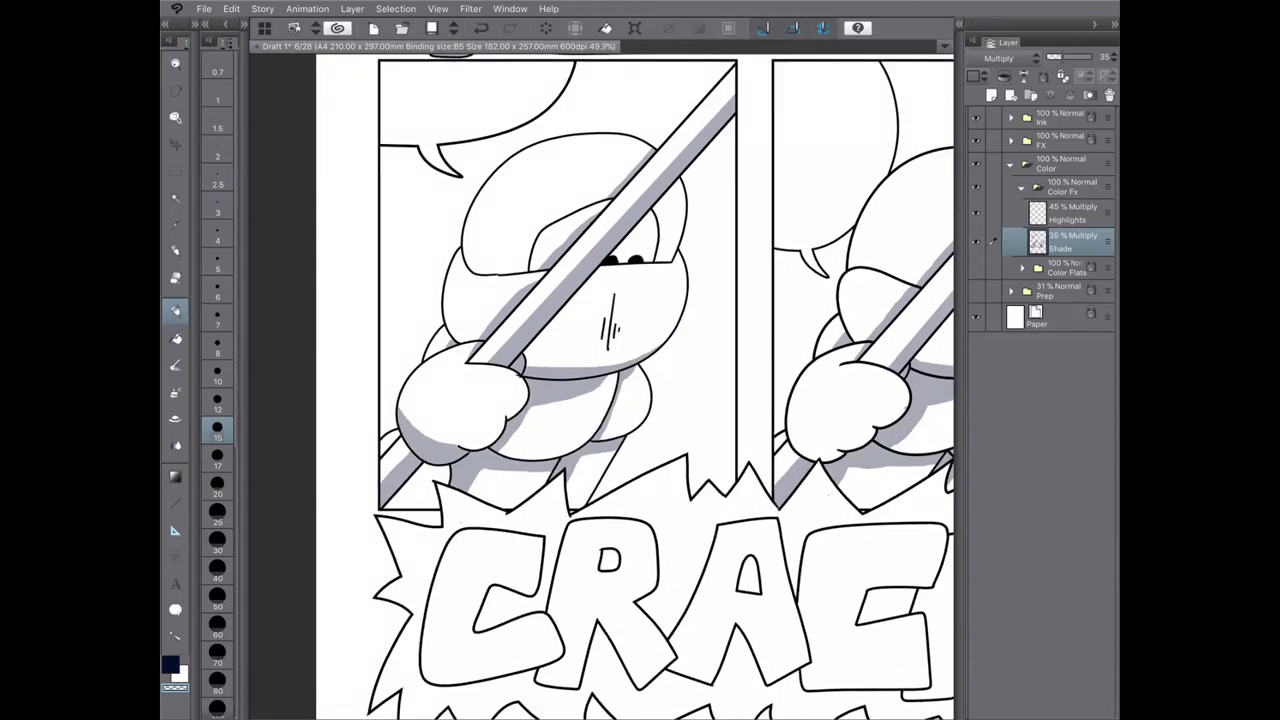
{"action": "scroll", "coordinate": [600, 390], "scroll_direction": "up", "scroll_amount": 2}
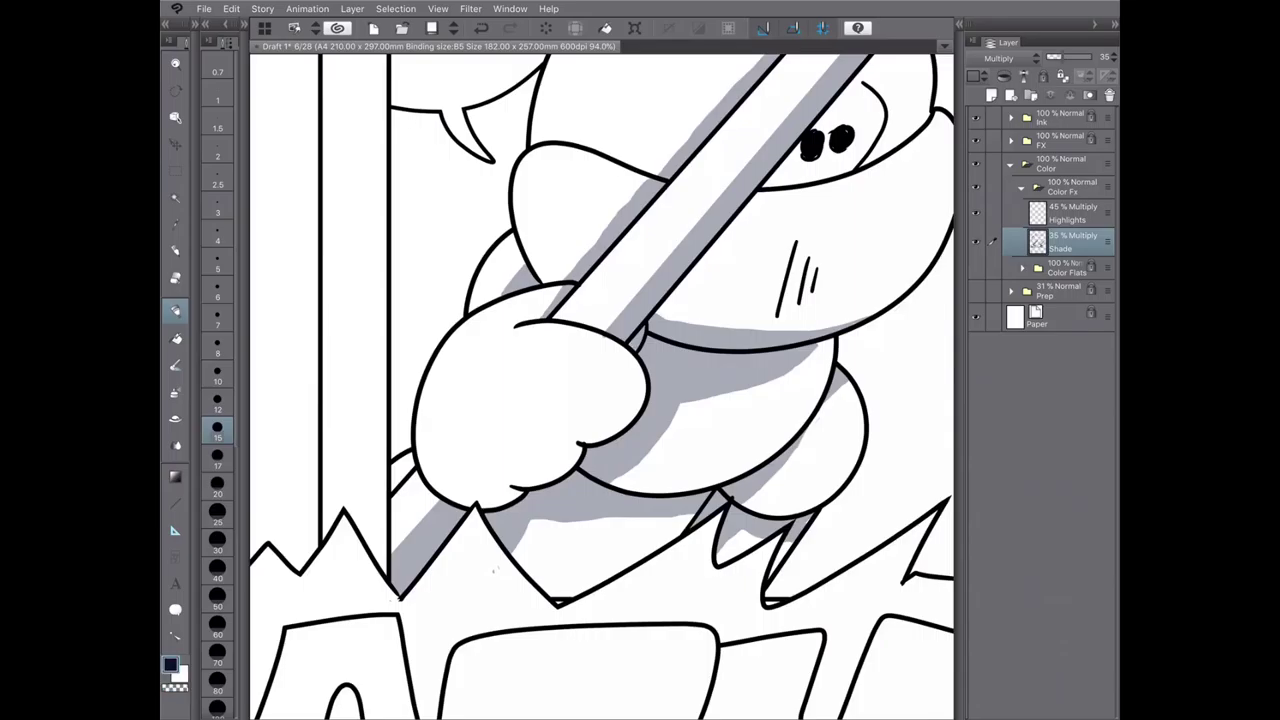
{"action": "scroll", "coordinate": [600, 390], "scroll_direction": "up", "scroll_amount": 2}
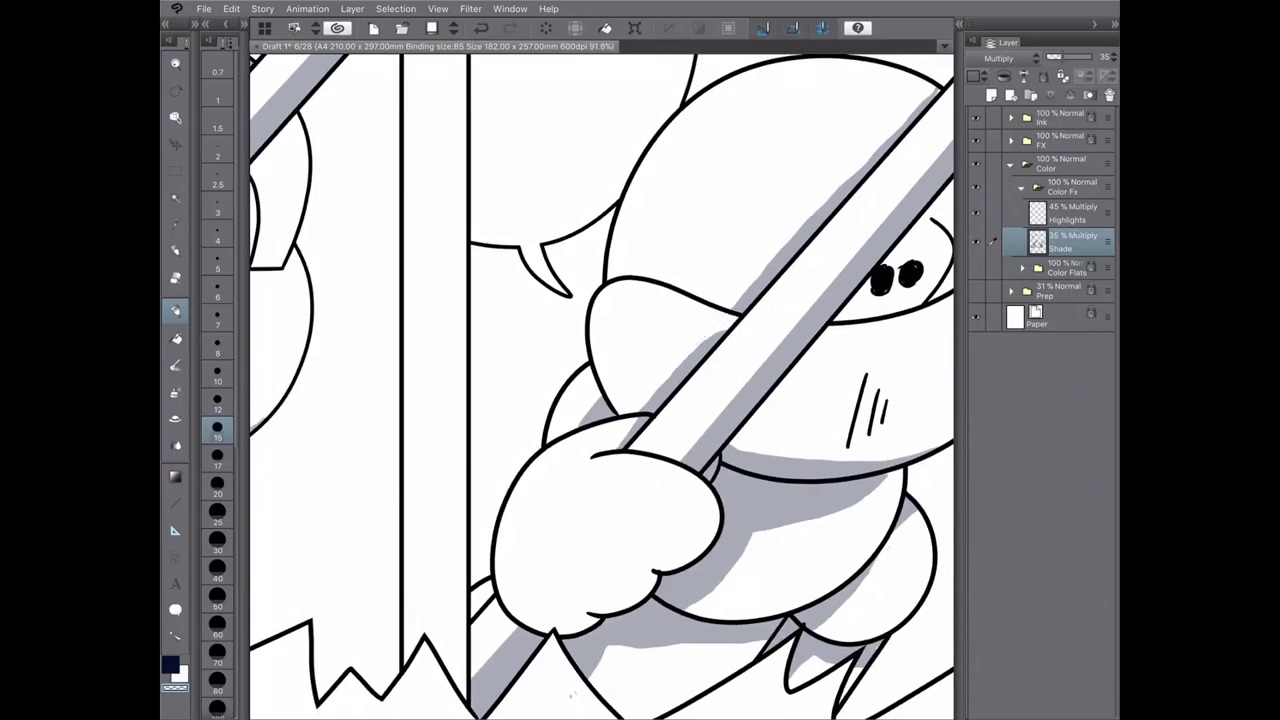
{"action": "scroll", "coordinate": [600, 390], "scroll_direction": "right", "scroll_amount": 3}
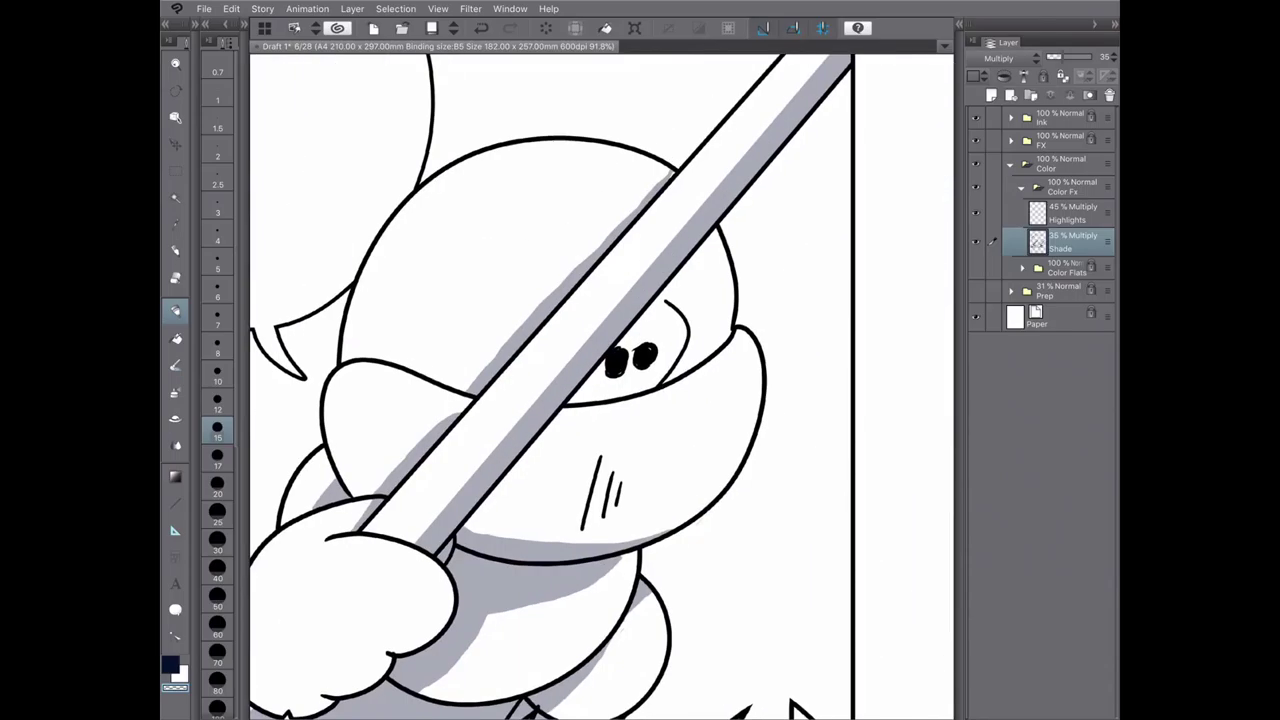
{"action": "scroll", "coordinate": [600, 390], "scroll_direction": "down", "scroll_amount": 5}
{"action": "scroll", "coordinate": [570, 390], "scroll_direction": "down", "scroll_amount": 1}
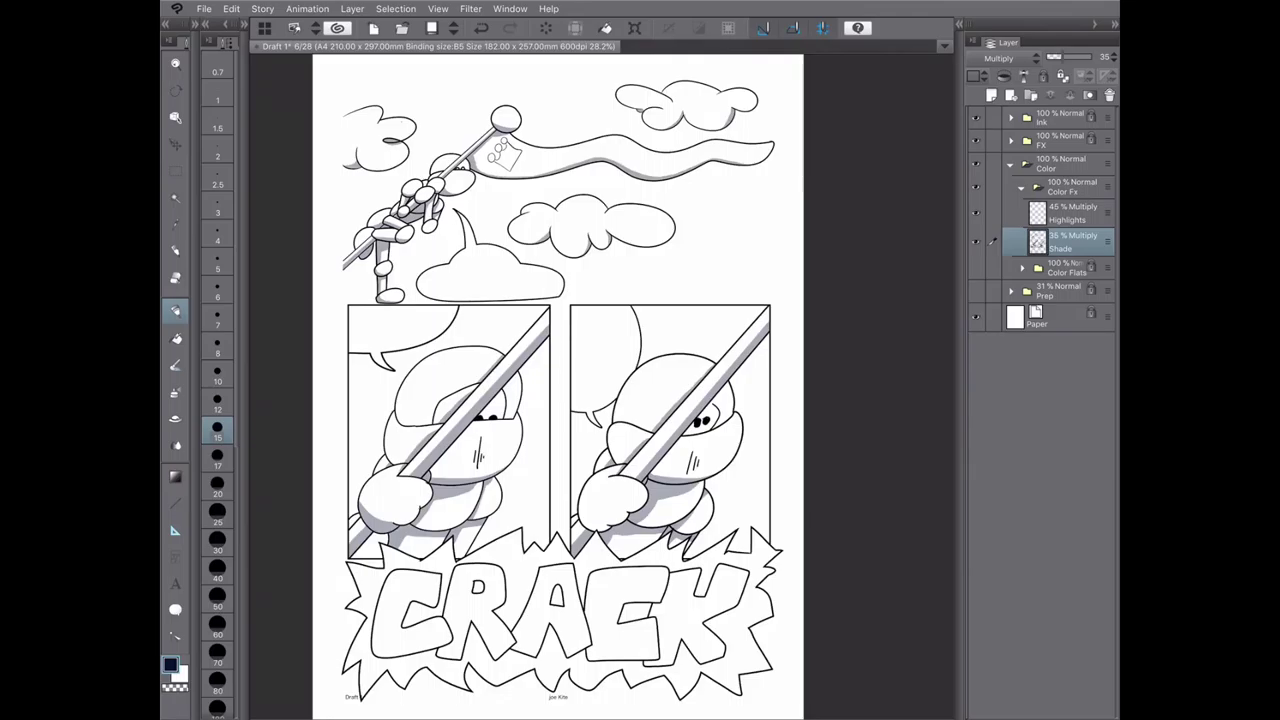
- Add a shadow along the lower edge of both characters' masks behind the pole, and show the colour flats again
{"action": "scroll", "coordinate": [560, 390], "scroll_direction": "up", "scroll_amount": 2}
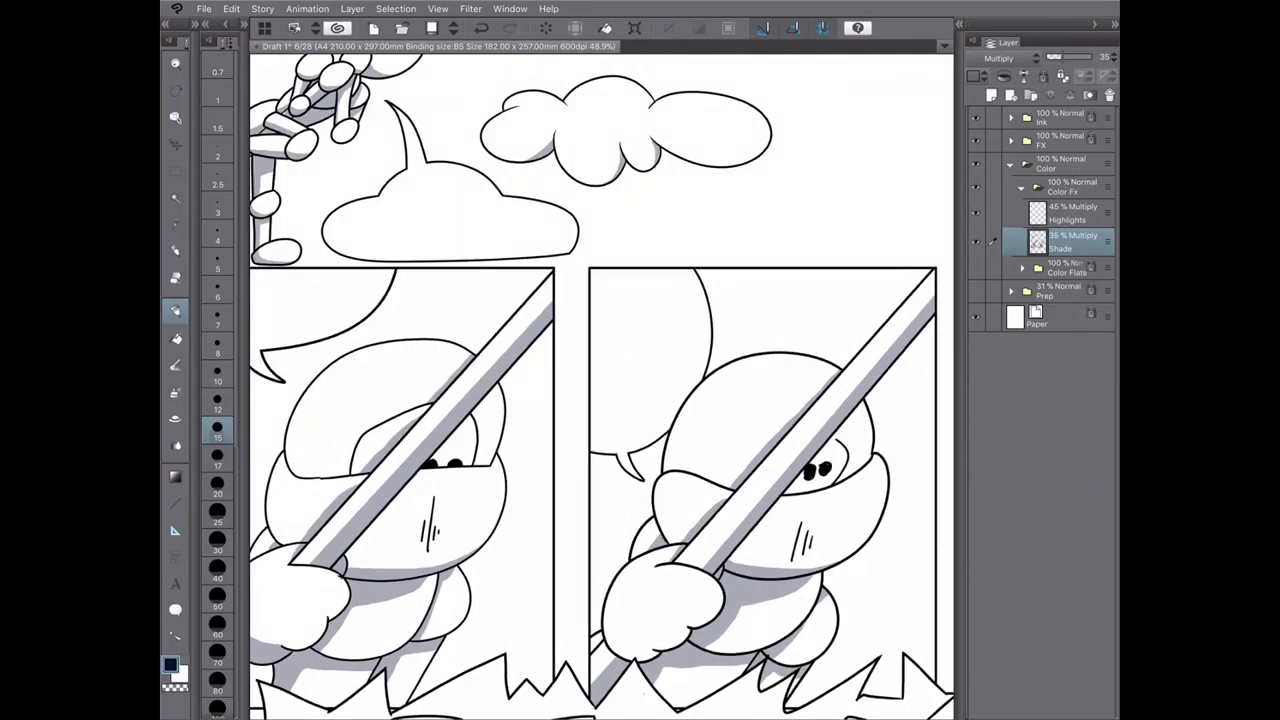
{"action": "scroll", "coordinate": [596, 390], "scroll_direction": "down", "scroll_amount": 1}
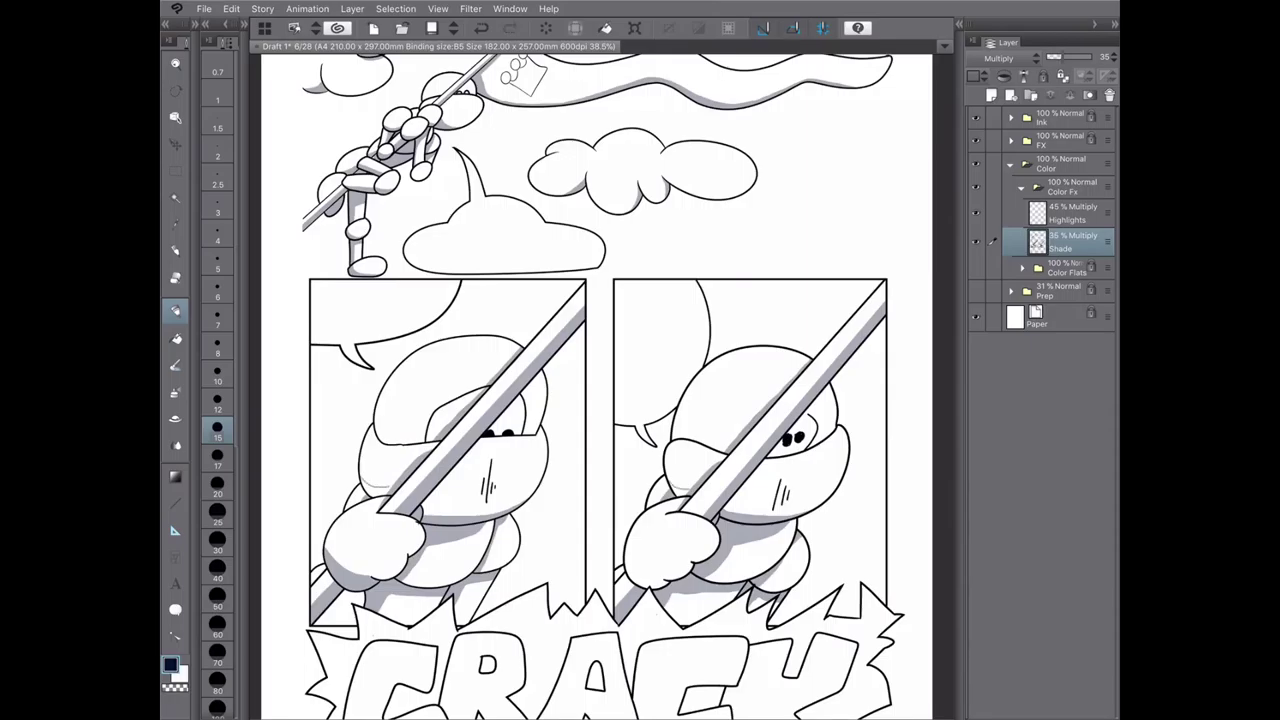
{"action": "left_click_drag", "start_coordinate": [680, 490], "coordinate": [660, 402]}
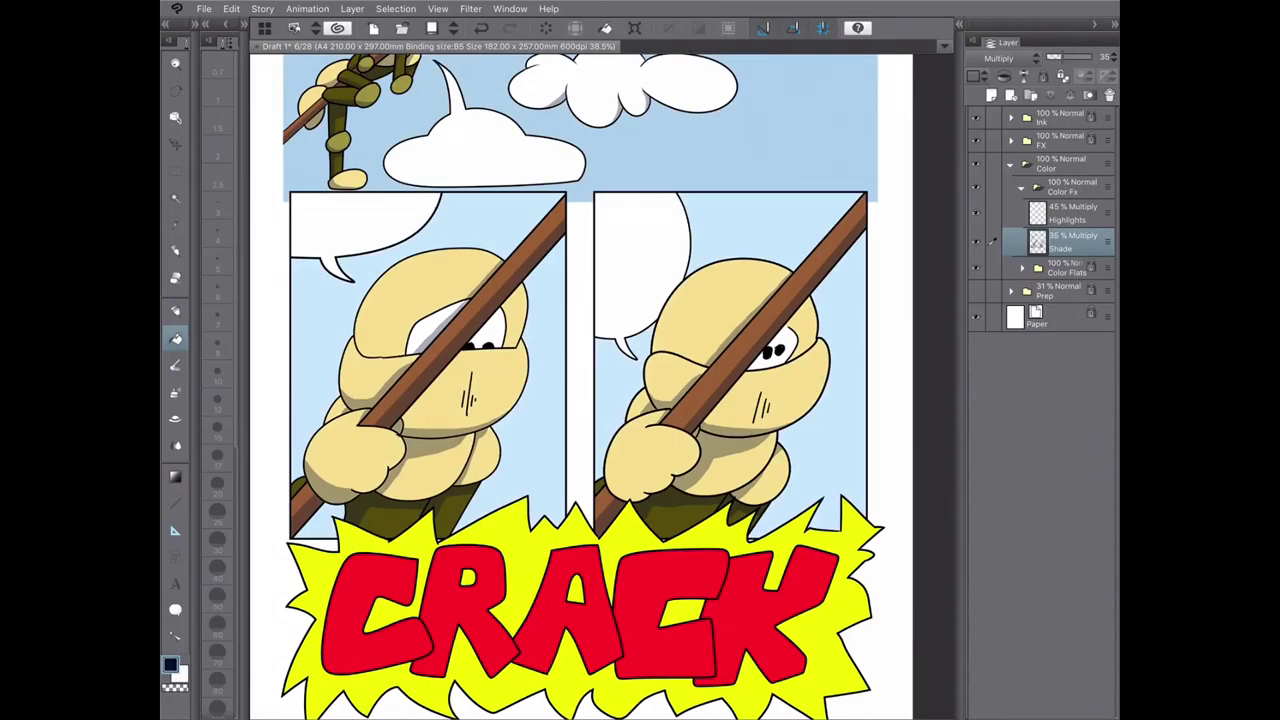
{"action": "scroll", "coordinate": [648, 547], "scroll_direction": "down", "scroll_amount": 5}
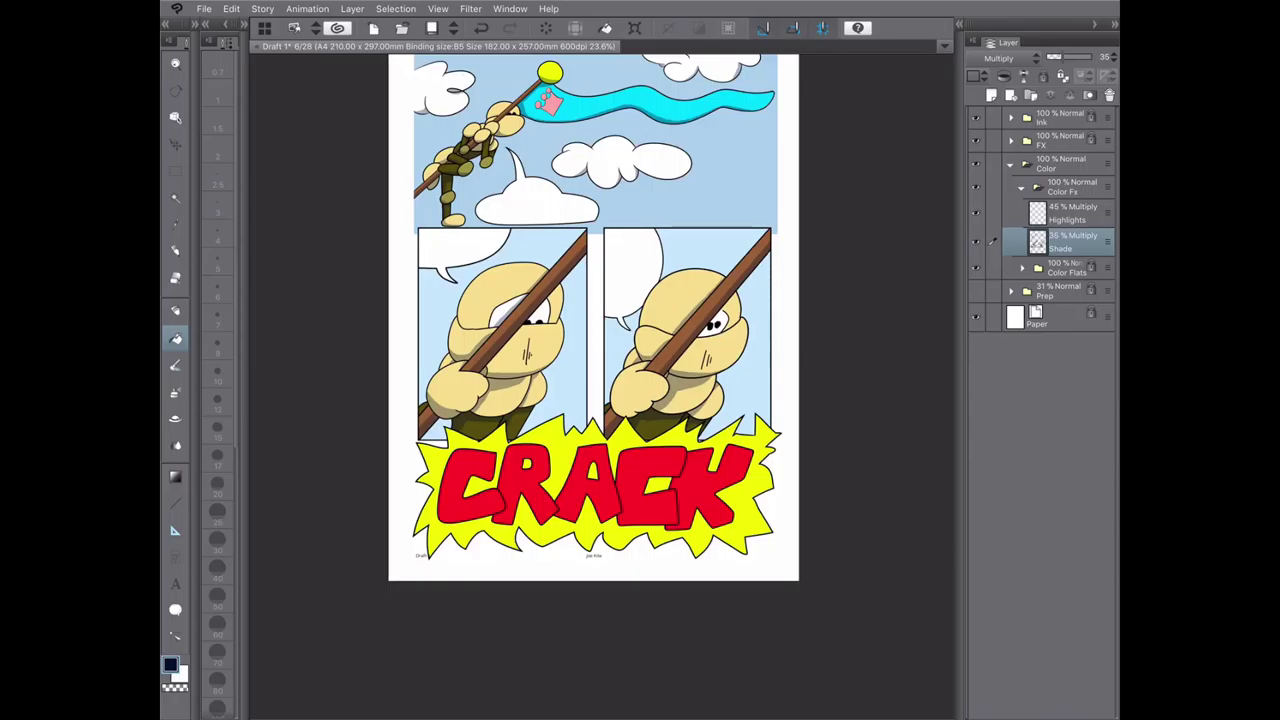
- Outline drop shadows beneath the red CRACK letters in orange on the Shade layer
{"action": "key", "text": "Tab"}
{"action": "scroll", "coordinate": [518, 591], "scroll_direction": "up", "scroll_amount": 5}
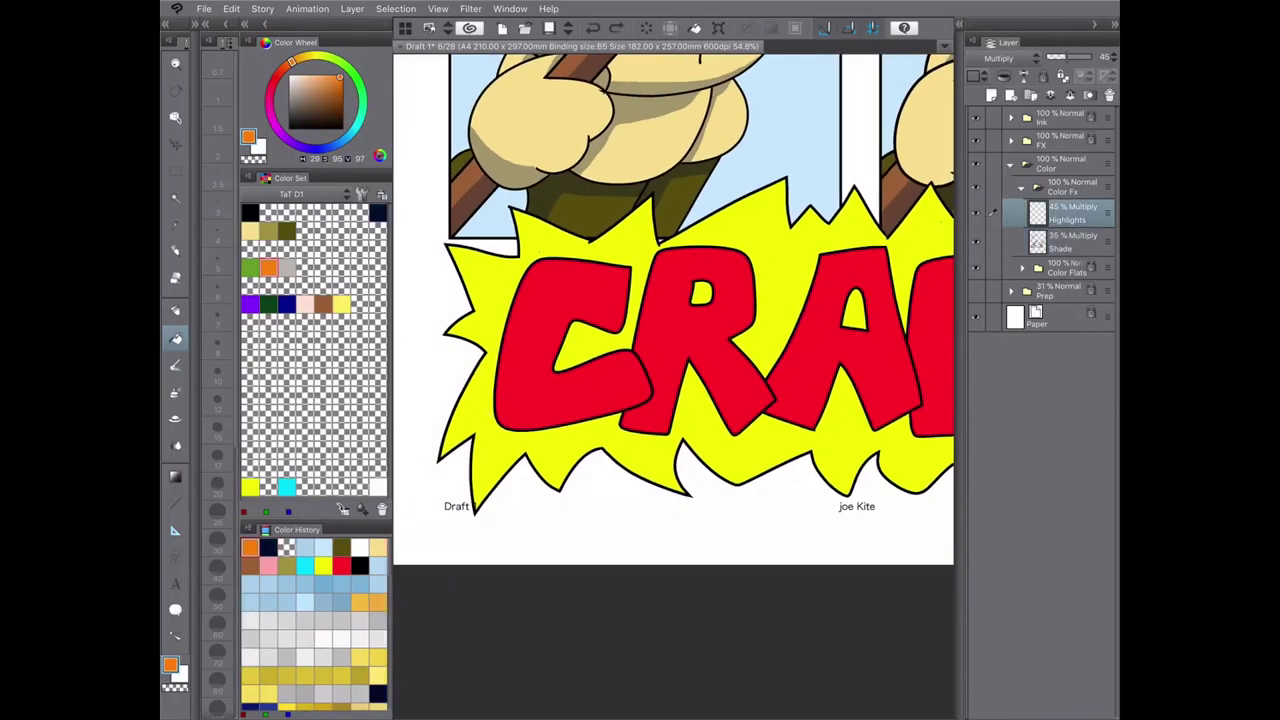
{"action": "key", "text": "p"}
{"action": "left_click_drag", "start_coordinate": [484, 432], "coordinate": [620, 430]}
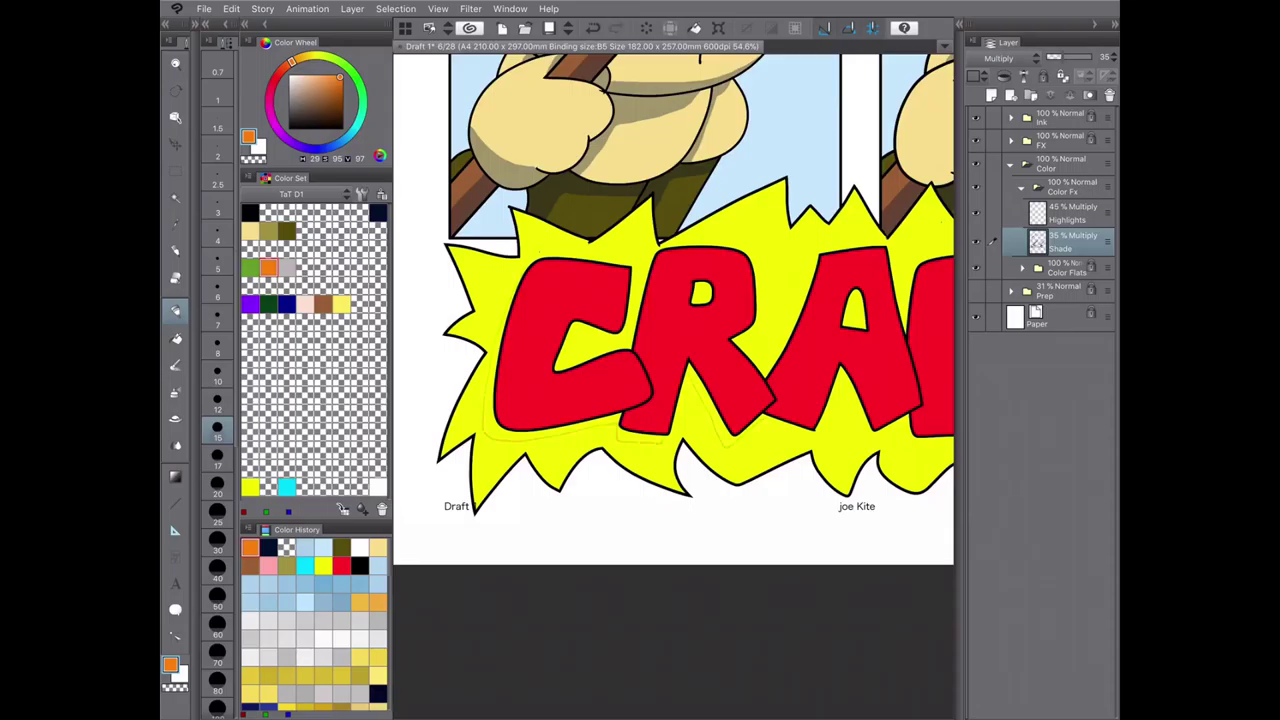
{"action": "left_click_drag", "start_coordinate": [686, 374], "coordinate": [720, 444]}
{"action": "left_click_drag", "start_coordinate": [673, 300], "coordinate": [521, 272]}
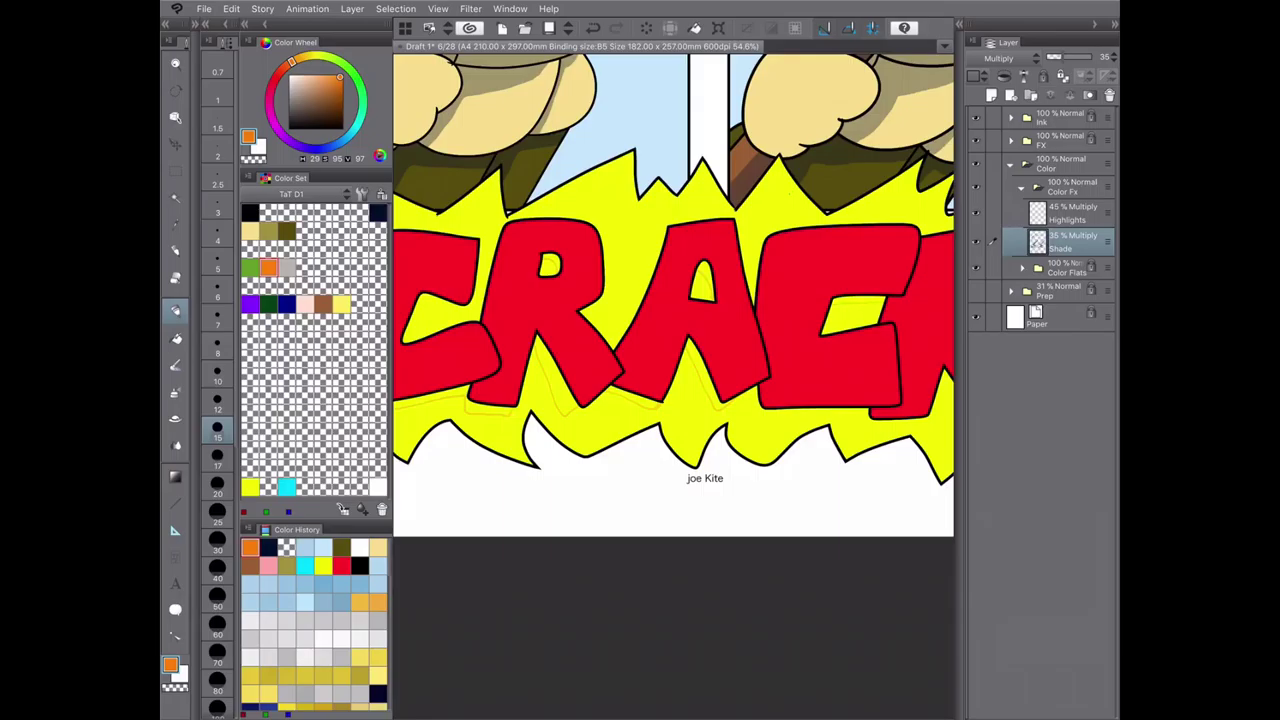
{"action": "scroll", "coordinate": [673, 296], "scroll_direction": "right", "scroll_amount": 5}
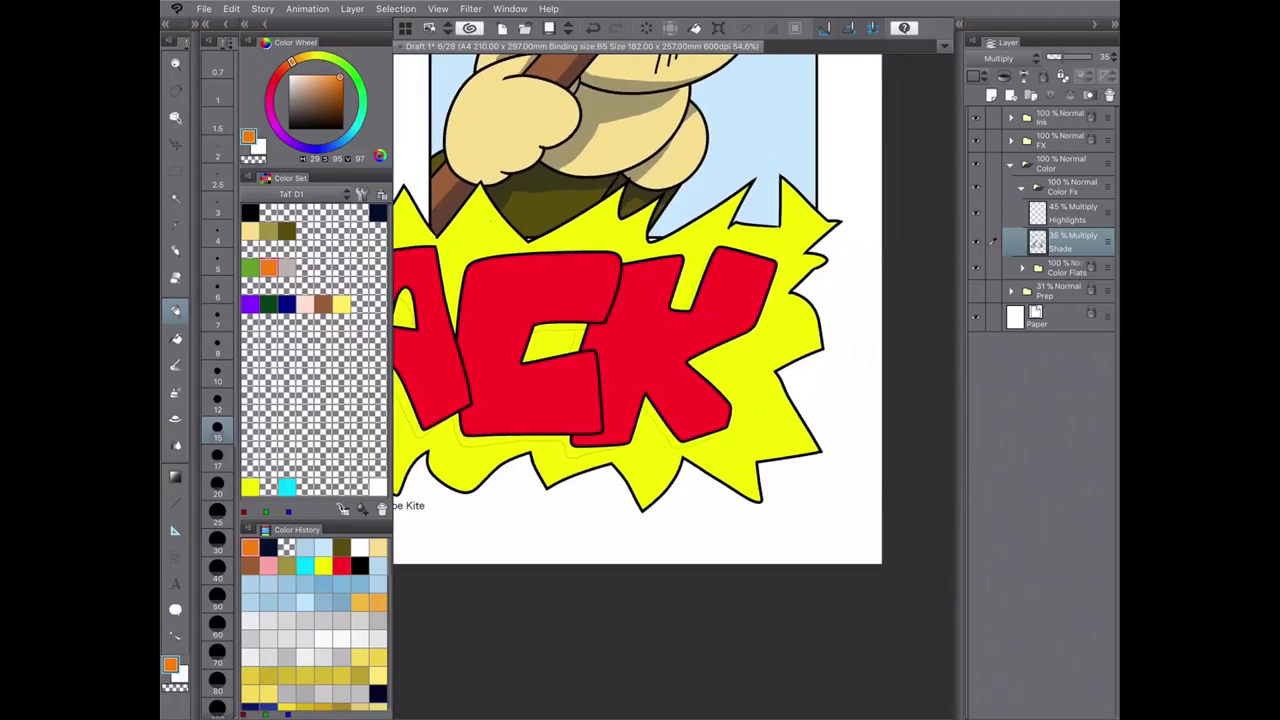
- Fill the outlined drop shadows beneath the CRACK letters with orange
{"action": "scroll", "coordinate": [673, 300], "scroll_direction": "left", "scroll_amount": 10}
{"action": "scroll", "coordinate": [673, 300], "scroll_direction": "right", "scroll_amount": 6}
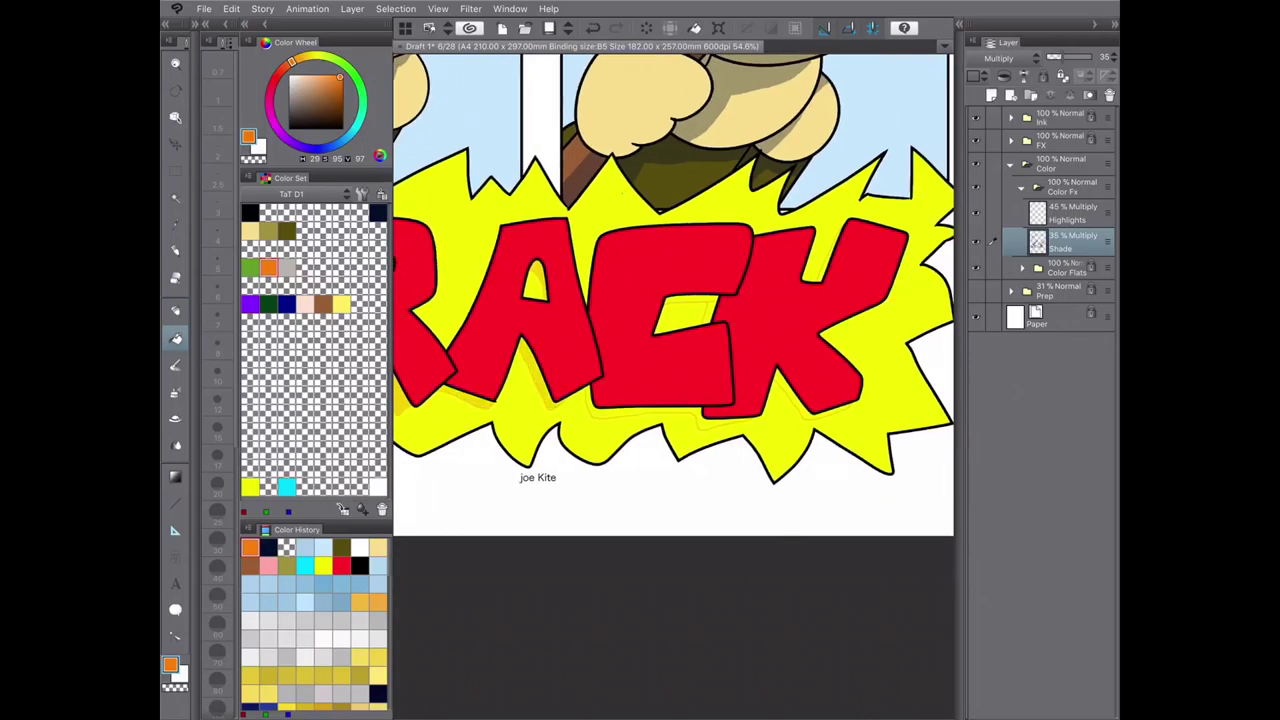
{"action": "key", "text": "p"}
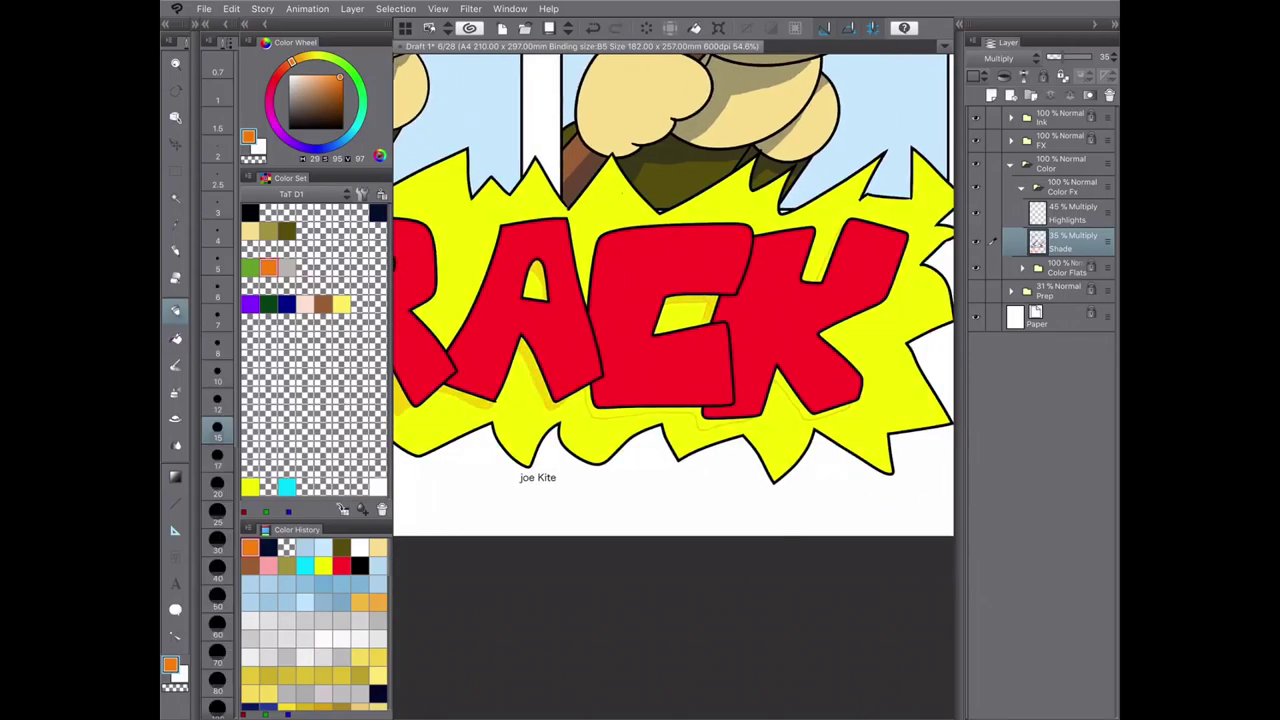
{"action": "scroll", "coordinate": [673, 300], "scroll_direction": "right", "scroll_amount": 5}
{"action": "scroll", "coordinate": [673, 300], "scroll_direction": "down", "scroll_amount": 3}
{"action": "scroll", "coordinate": [673, 300], "scroll_direction": "left", "scroll_amount": 2}
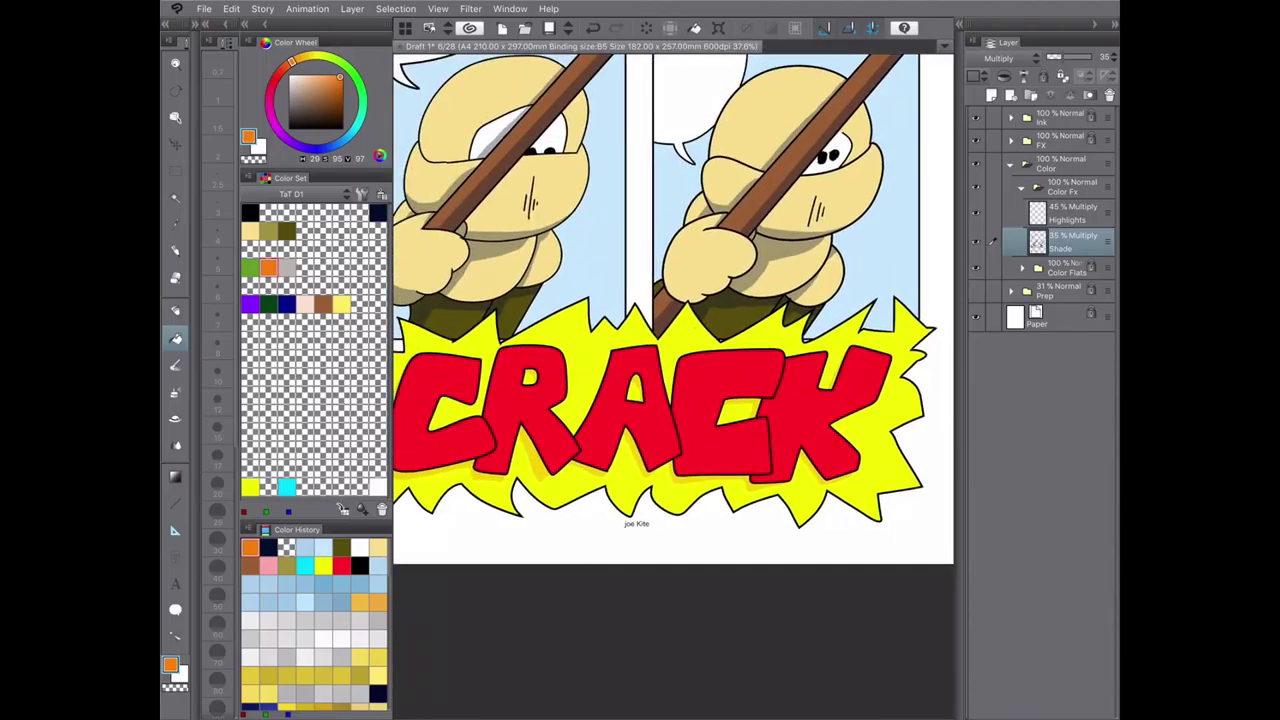
- Outline the remaining drop shadows in the openings of the CRACK letters and fill them with orange
{"action": "key", "text": "p"}
{"action": "key", "text": "ctrl+z"}
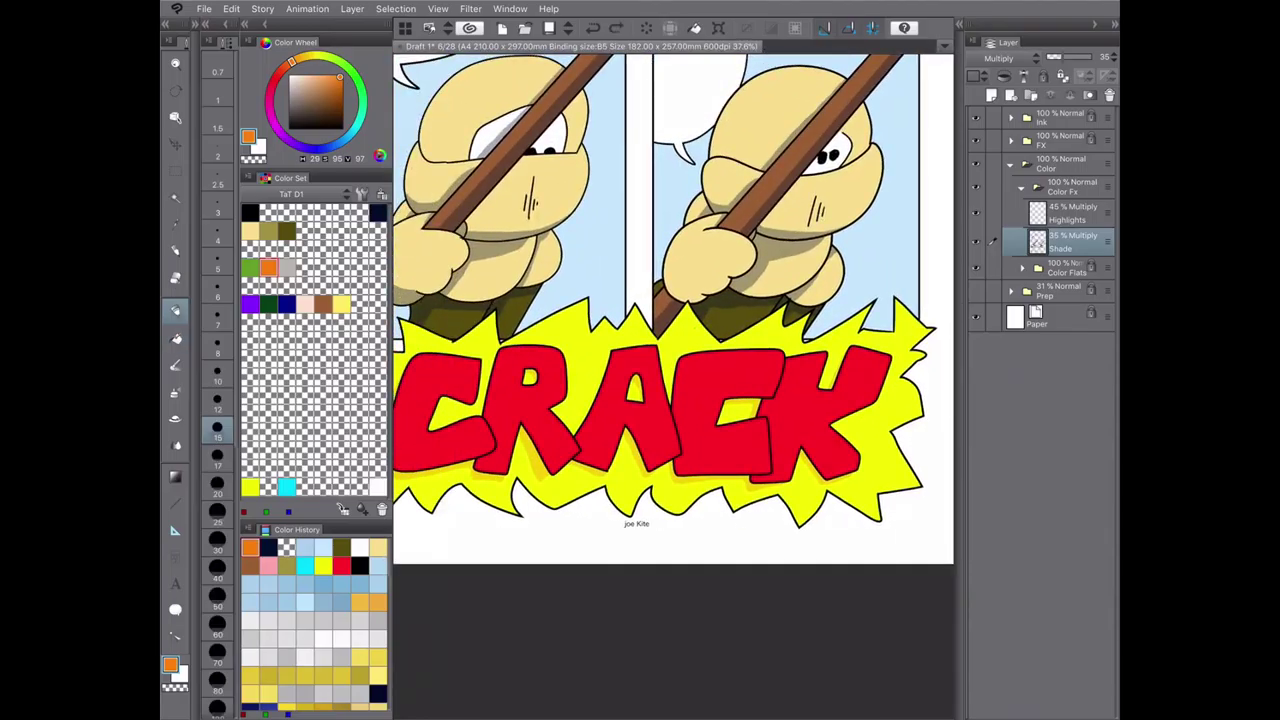
{"action": "key", "text": "ctrl+y"}
{"action": "scroll", "coordinate": [673, 309], "scroll_direction": "left", "scroll_amount": 2}
{"action": "scroll", "coordinate": [673, 309], "scroll_direction": "down", "scroll_amount": 1}
{"action": "key", "text": "p"}
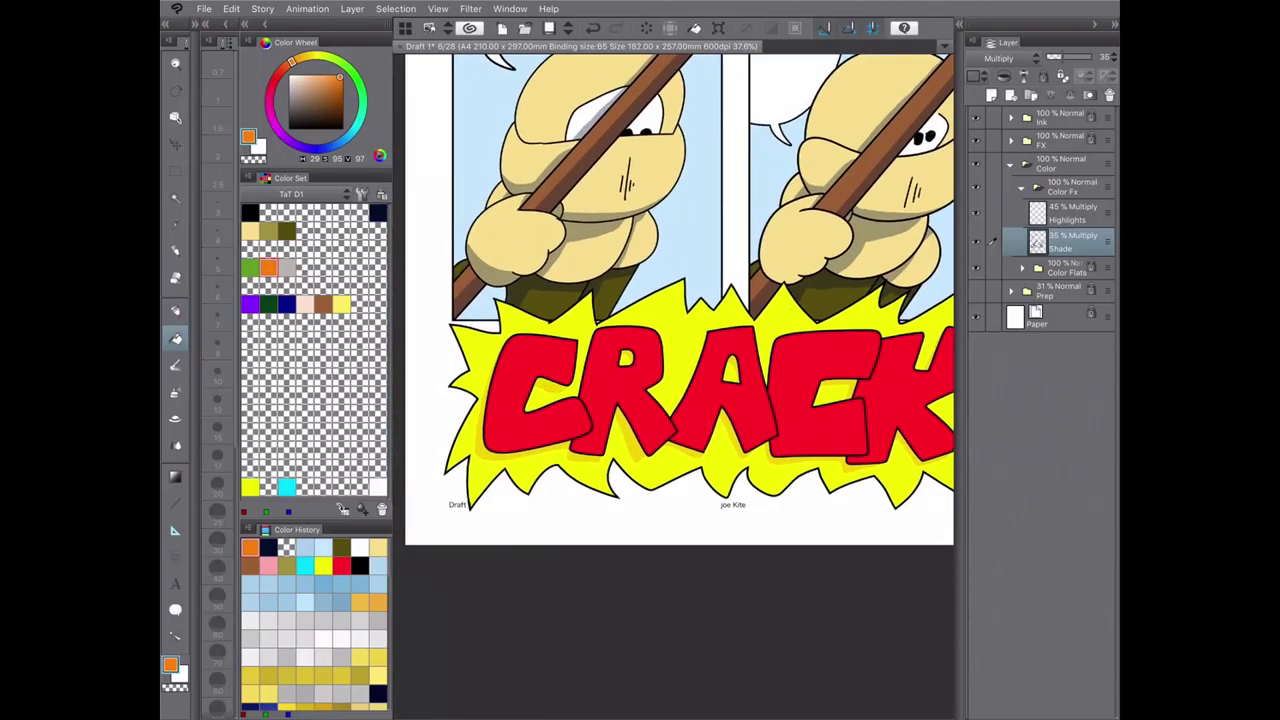
{"action": "key", "text": "p"}
- Fit the whole page in view, collapse the Color folder and show the Material palette
{"action": "key", "text": "ctrl+minus"}
{"action": "key", "text": "ctrl+minus"}
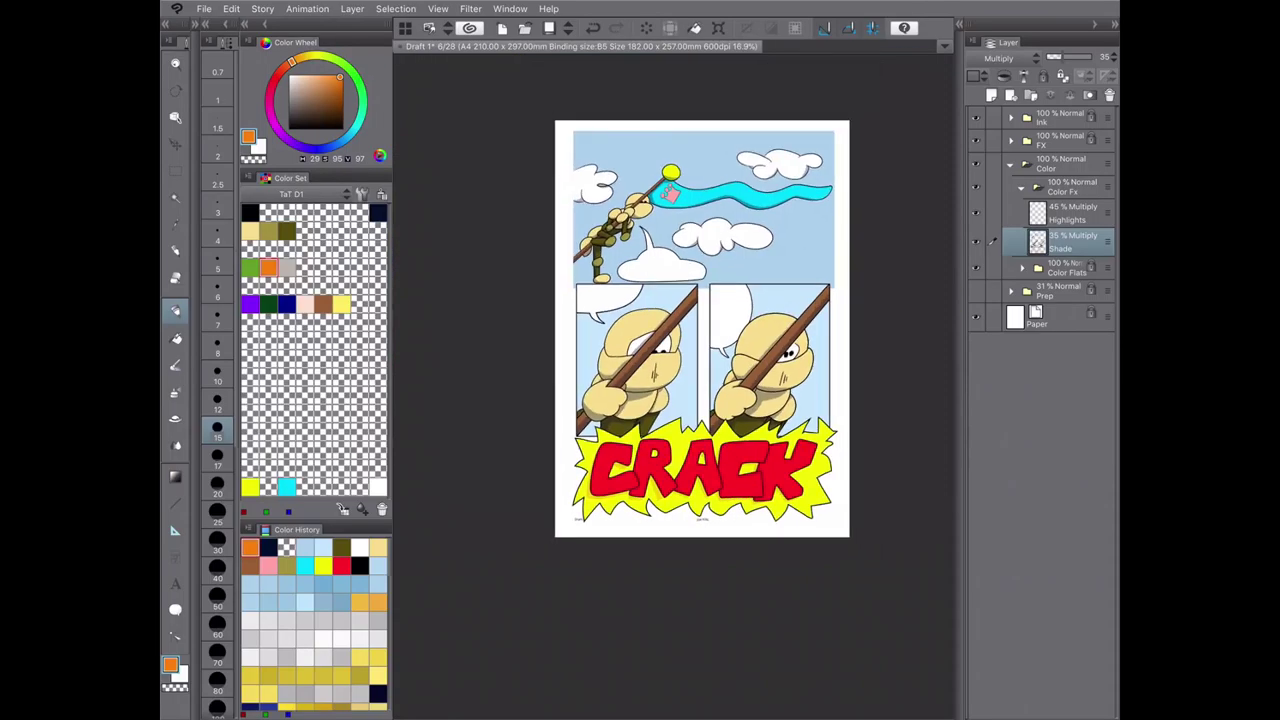
{"action": "left_click_drag", "start_coordinate": [663, 345], "coordinate": [585, 377]}
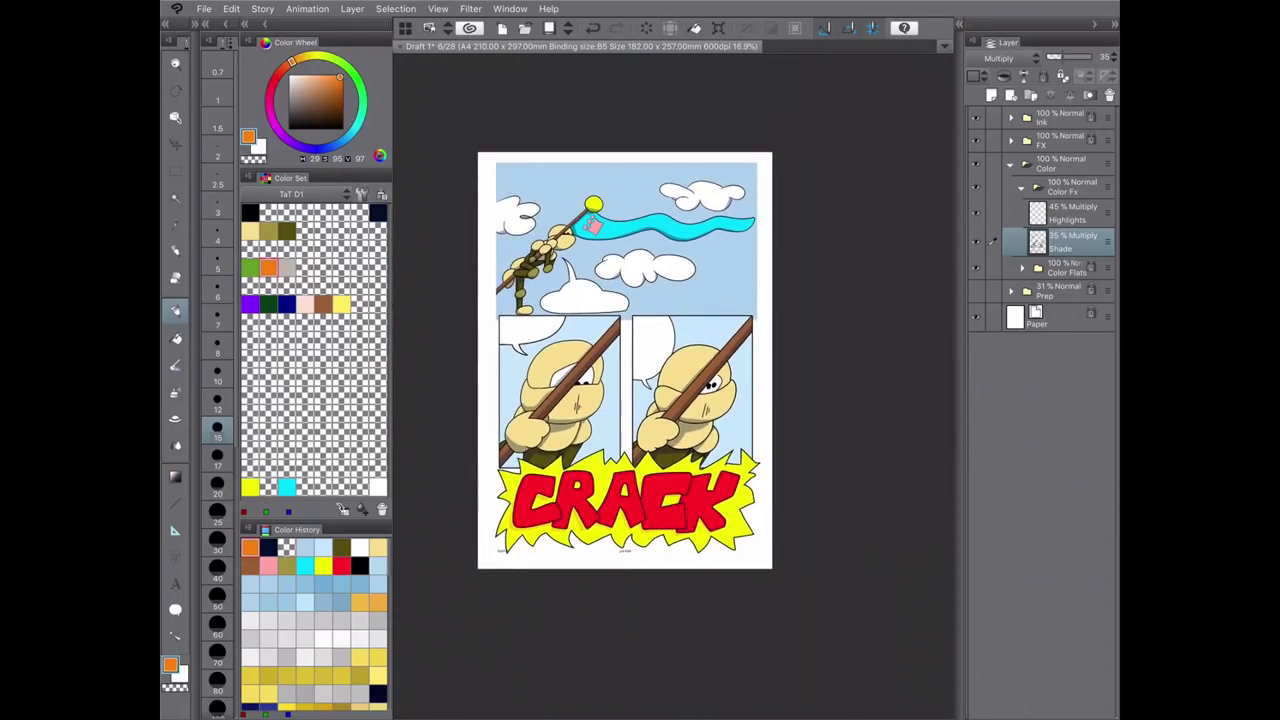
{"action": "key", "text": "o"}
{"action": "left_click", "coordinate": [1060, 163]}
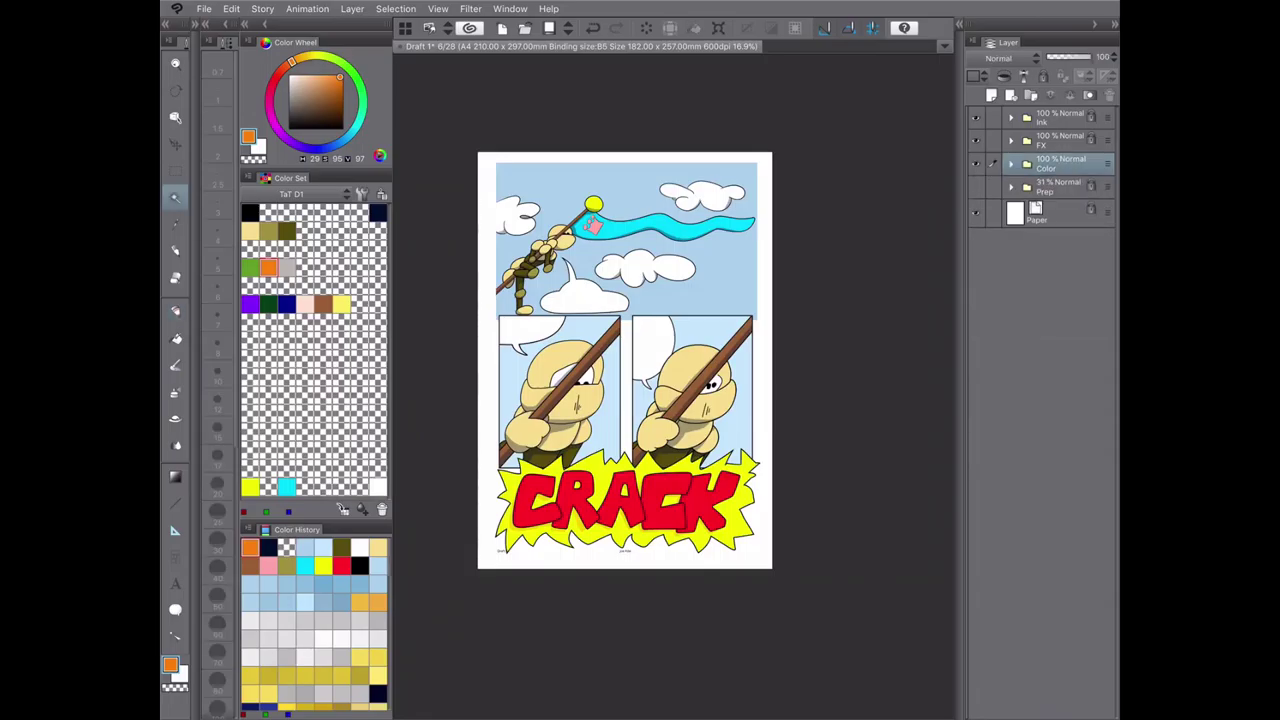
{"action": "left_click", "coordinate": [510, 8]}
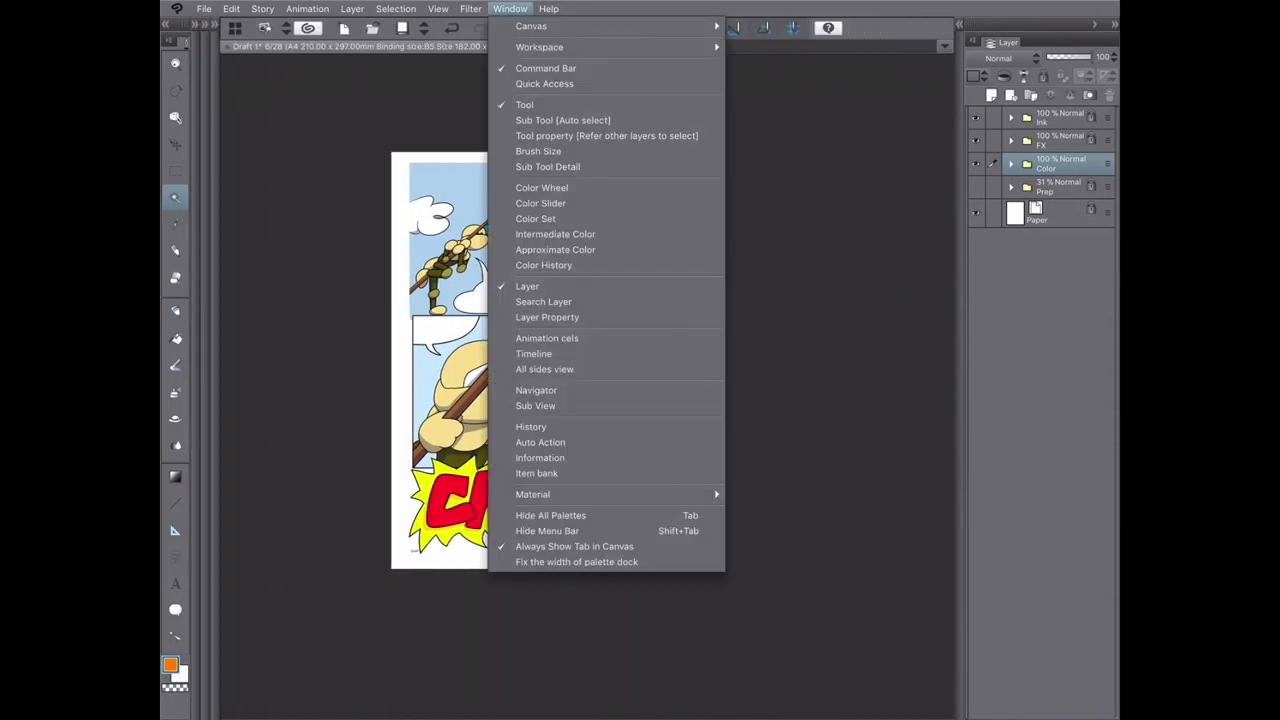
{"action": "mouse_move", "coordinate": [571, 491]}
{"action": "left_click", "coordinate": [829, 543]}
{"action": "left_click_drag", "start_coordinate": [660, 125], "coordinate": [230, 42]}
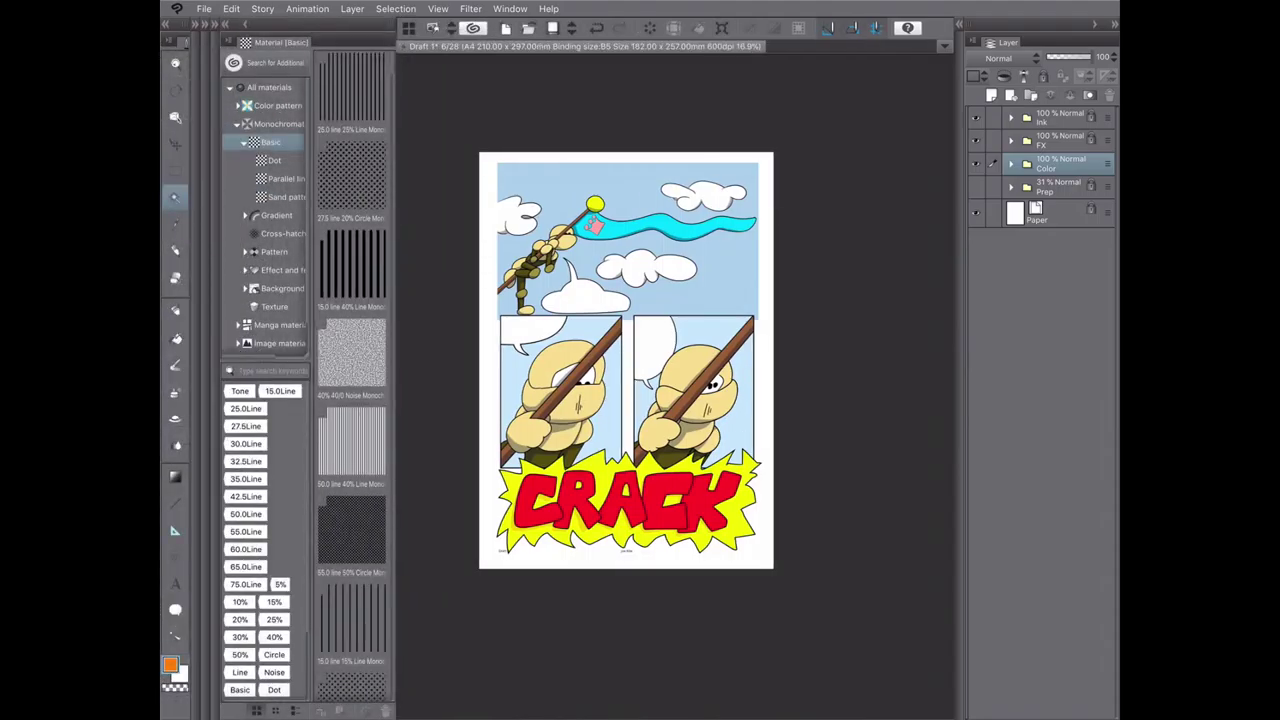
- Auto-select the pale blue backgrounds of both lower panels on the Color Flats layer, and add a new layer in the FX folder
{"action": "left_click", "coordinate": [1010, 163]}
{"action": "left_click", "coordinate": [1065, 210]}
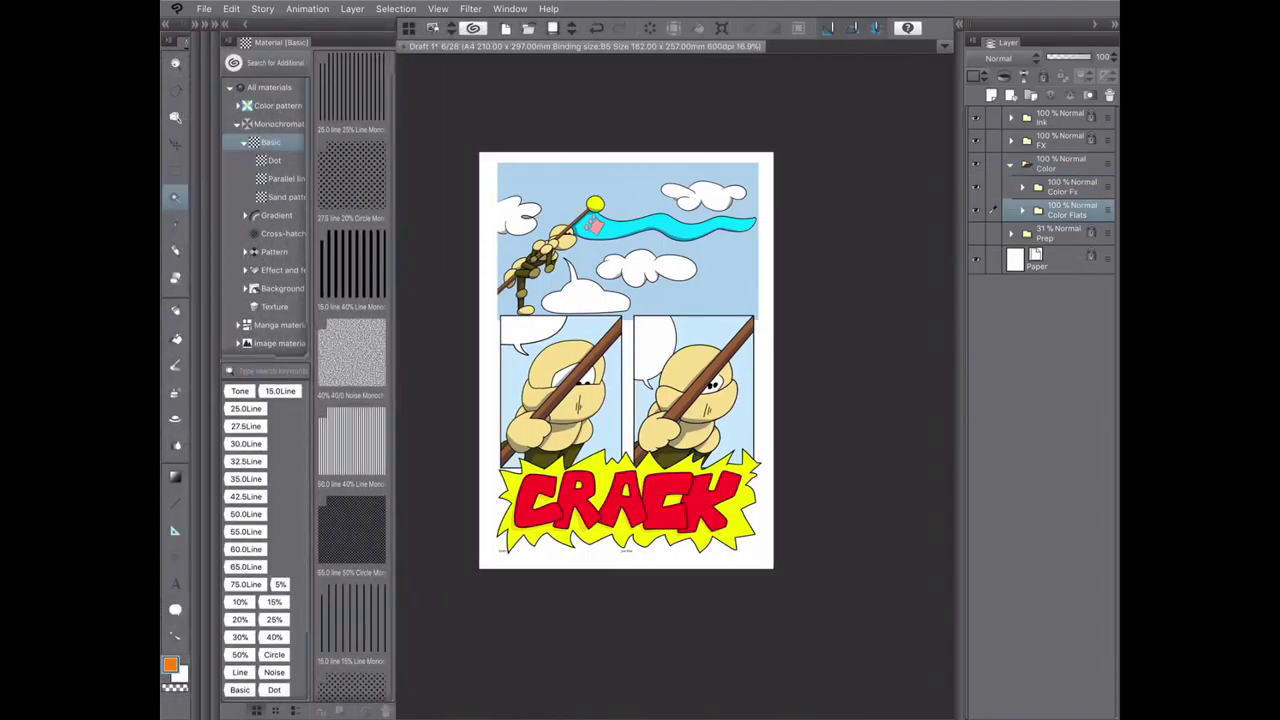
{"action": "left_click", "coordinate": [1022, 210]}
{"action": "left_click", "coordinate": [1068, 236]}
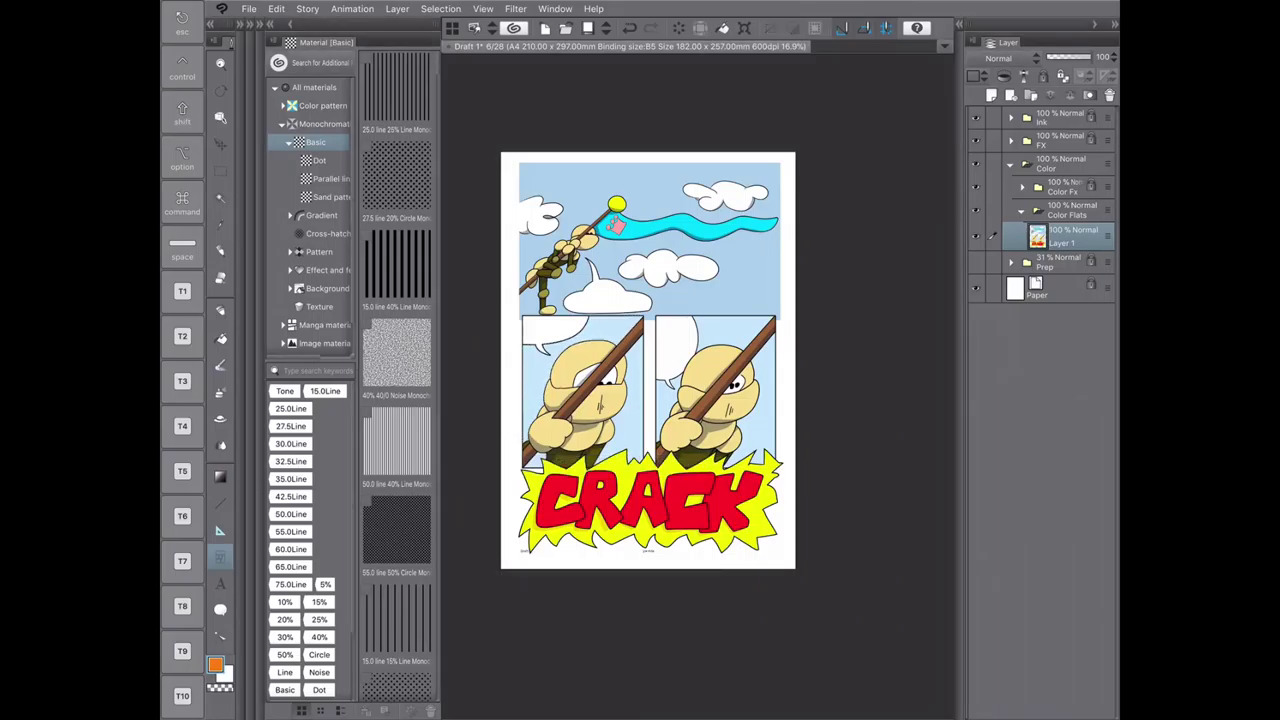
{"action": "left_click", "coordinate": [220, 197]}
{"action": "left_click_drag", "start_coordinate": [521, 316], "coordinate": [780, 468]}
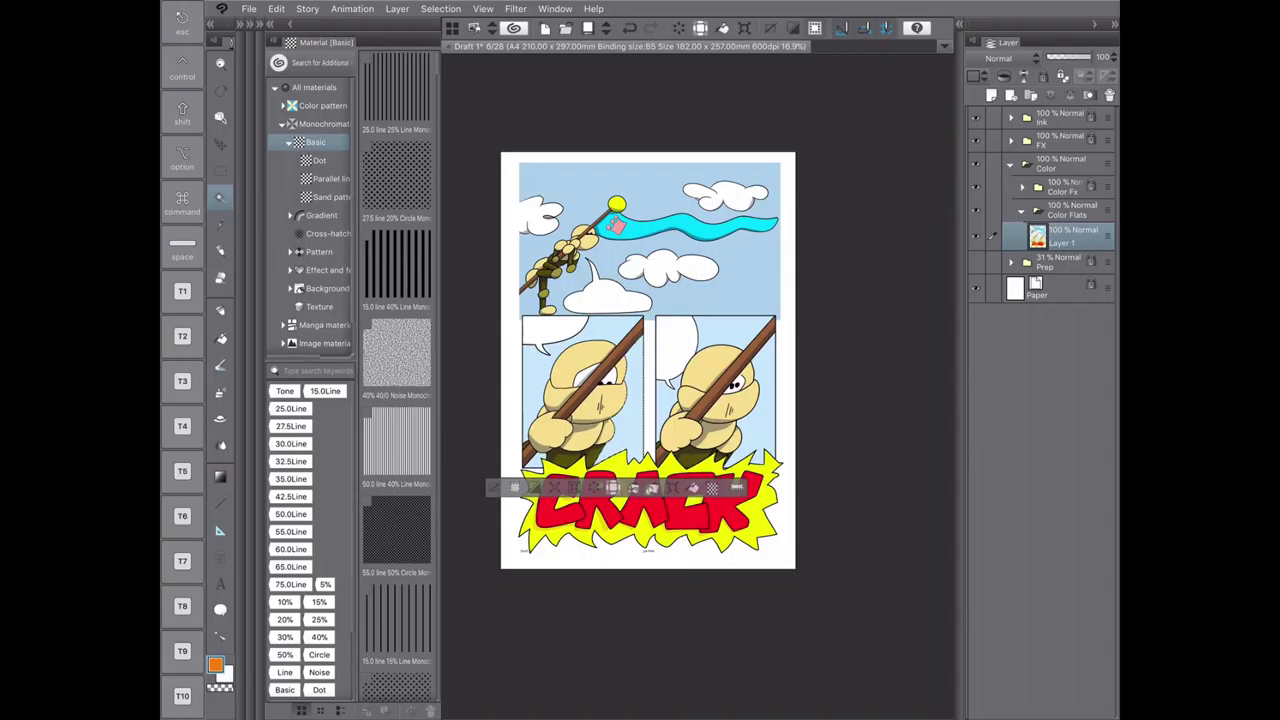
{"action": "left_click_drag", "start_coordinate": [492, 488], "coordinate": [456, 489]}
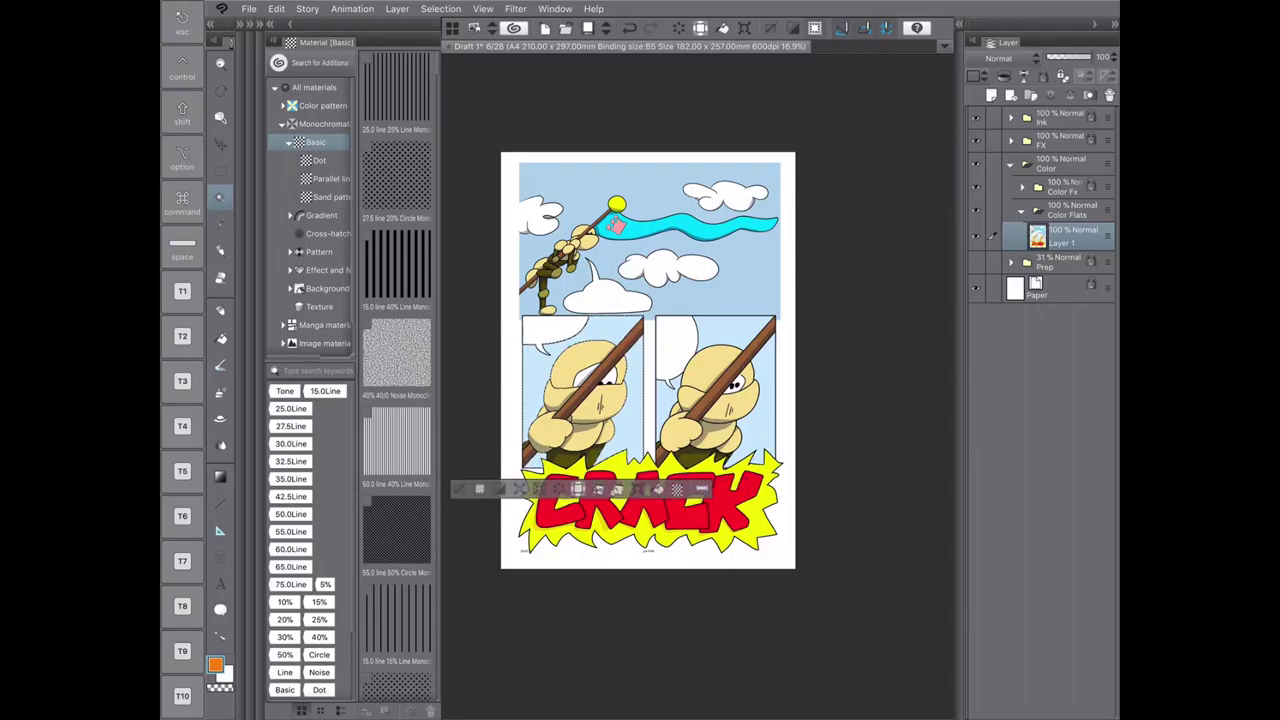
{"action": "left_click", "coordinate": [1060, 140]}
{"action": "key", "text": "super+shift+n"}
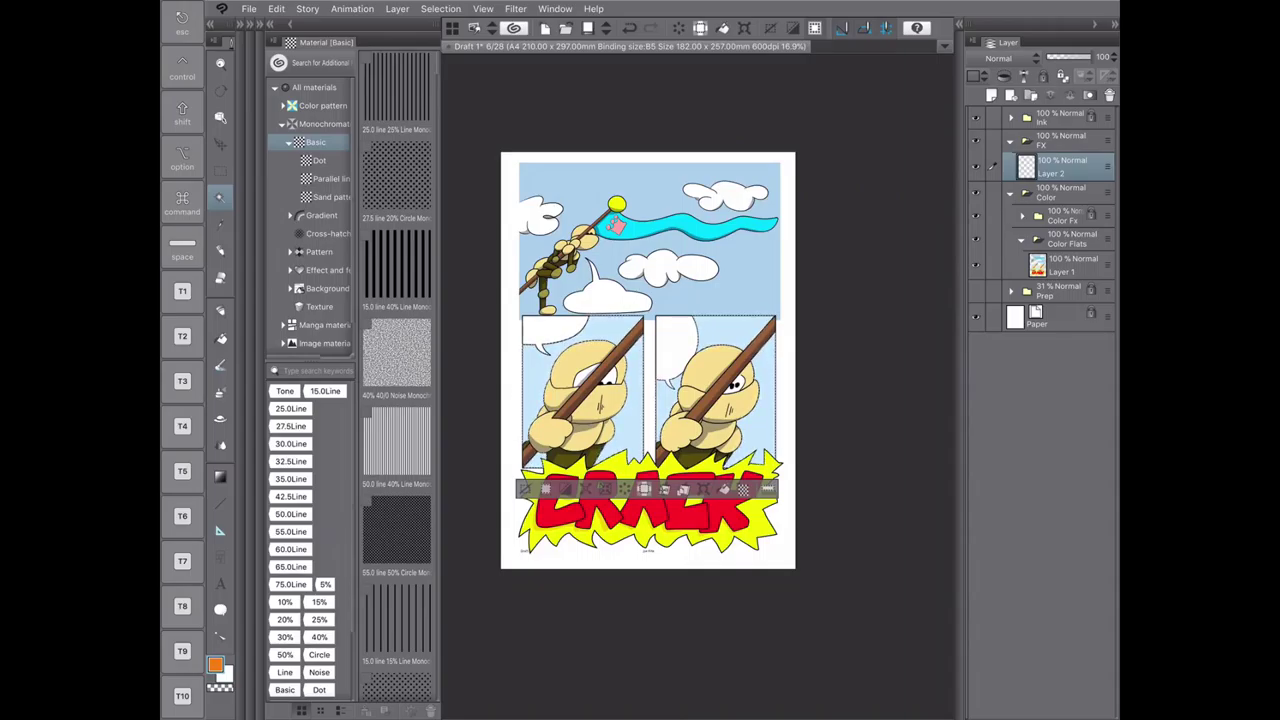
- Search the materials for "cloud" and clear the search term
{"action": "left_click", "coordinate": [318, 370]}
{"action": "type", "text": "cloud"}
{"action": "key", "text": "Return"}
{"action": "left_click", "coordinate": [318, 370]}
{"action": "key", "text": "Return"}
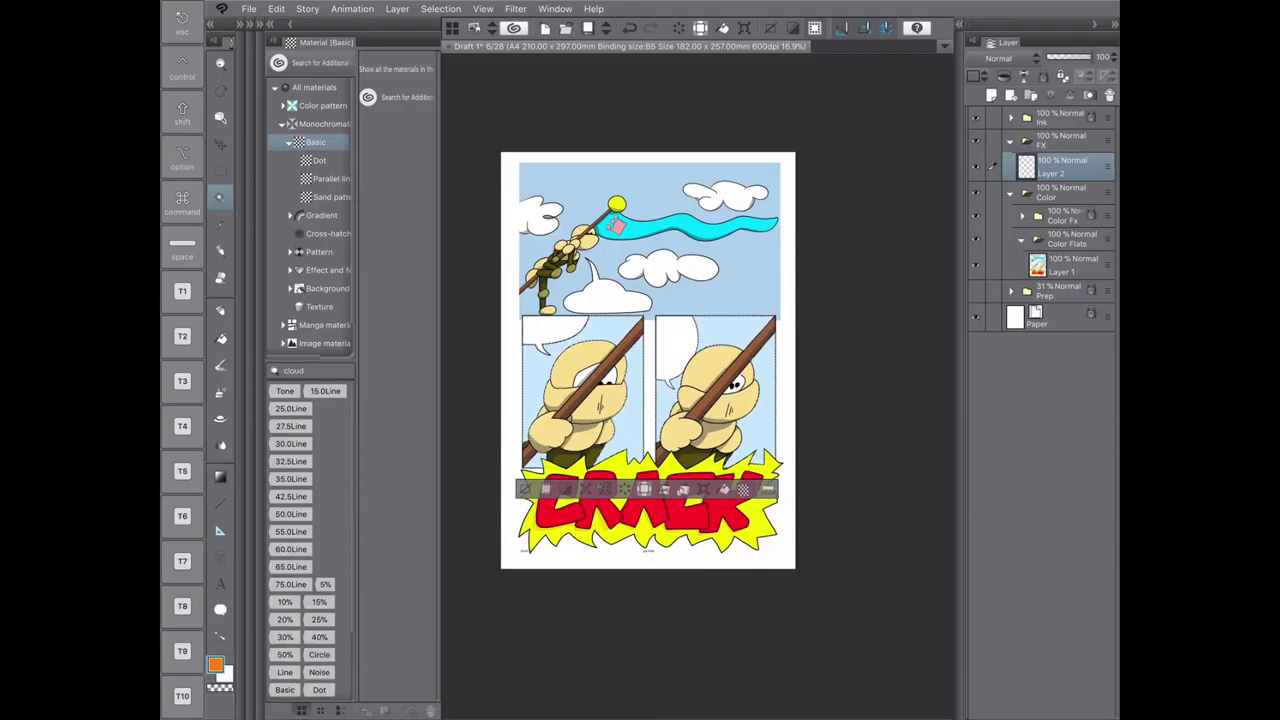
{"action": "left_click", "coordinate": [318, 370]}
{"action": "key", "text": "BackSpace"}
{"action": "key", "text": "BackSpace"}
{"action": "key", "text": "BackSpace"}
{"action": "key", "text": "BackSpace"}
{"action": "key", "text": "BackSpace"}
{"action": "key", "text": "Return"}
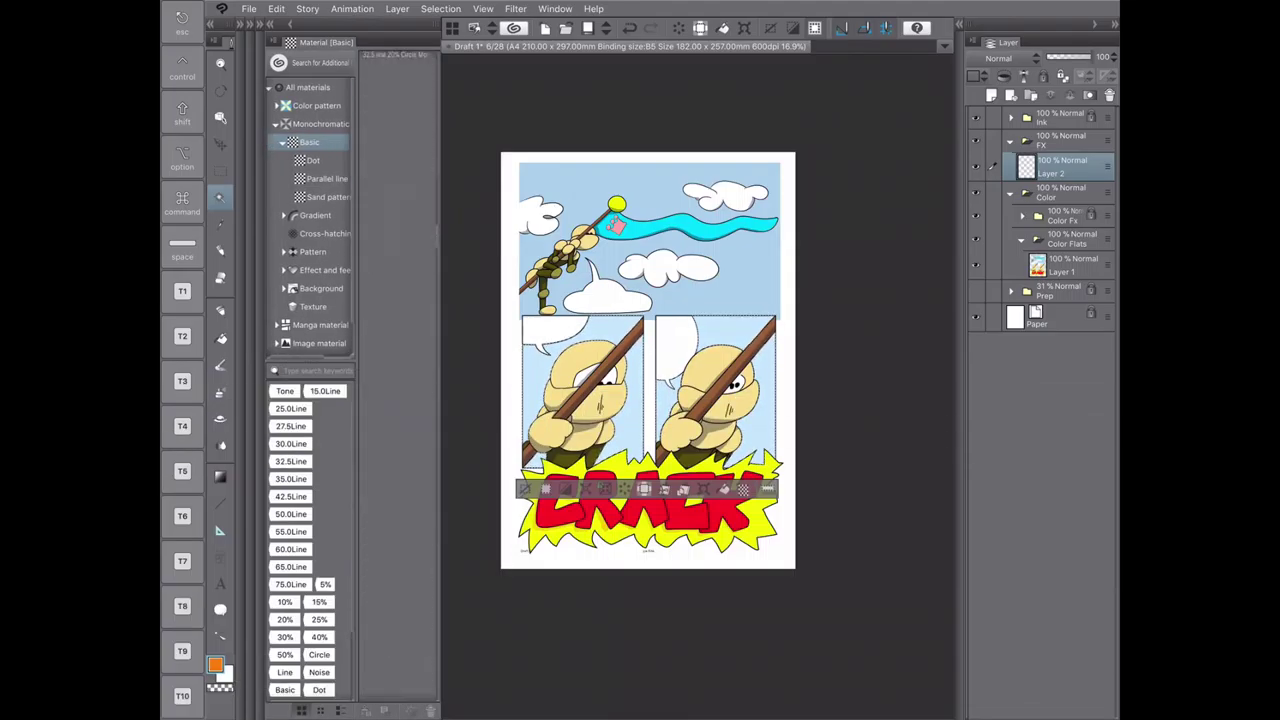
- Browse the monochromatic Background materials, and place the MM08-cloud 35 material in the selected backgrounds of the lower panels
{"action": "left_click", "coordinate": [320, 288]}
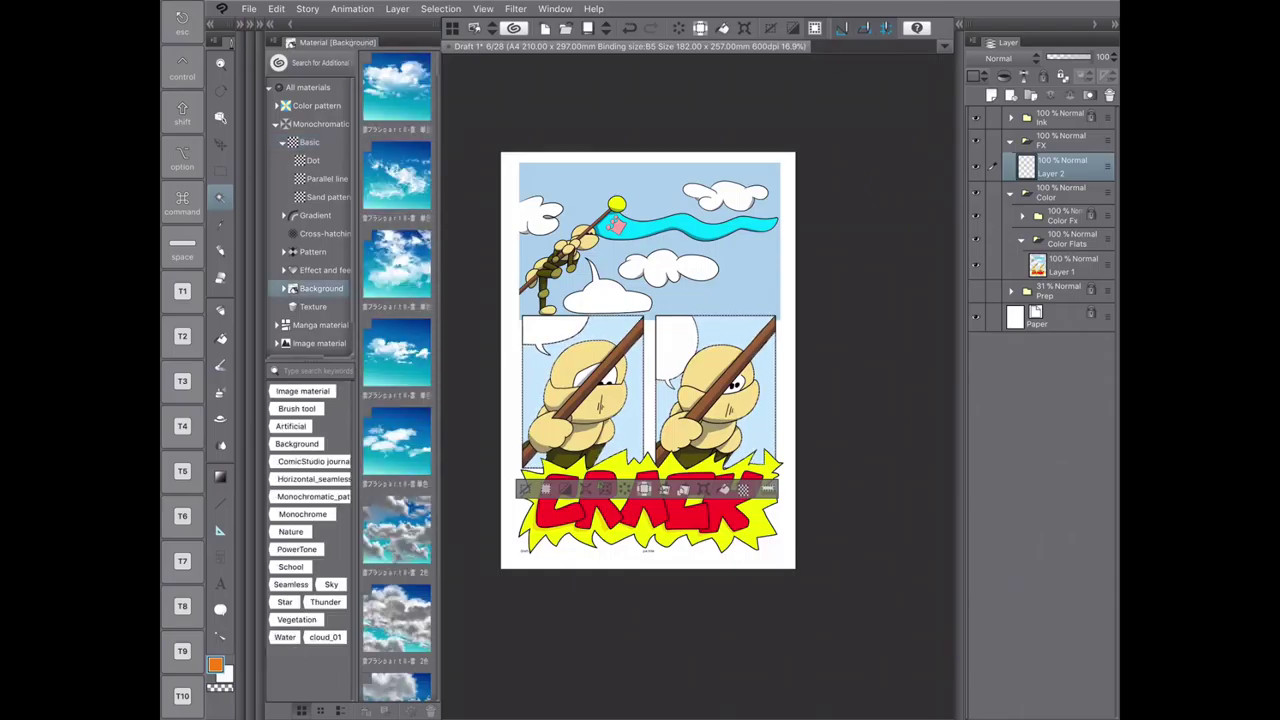
{"action": "left_click", "coordinate": [397, 352]}
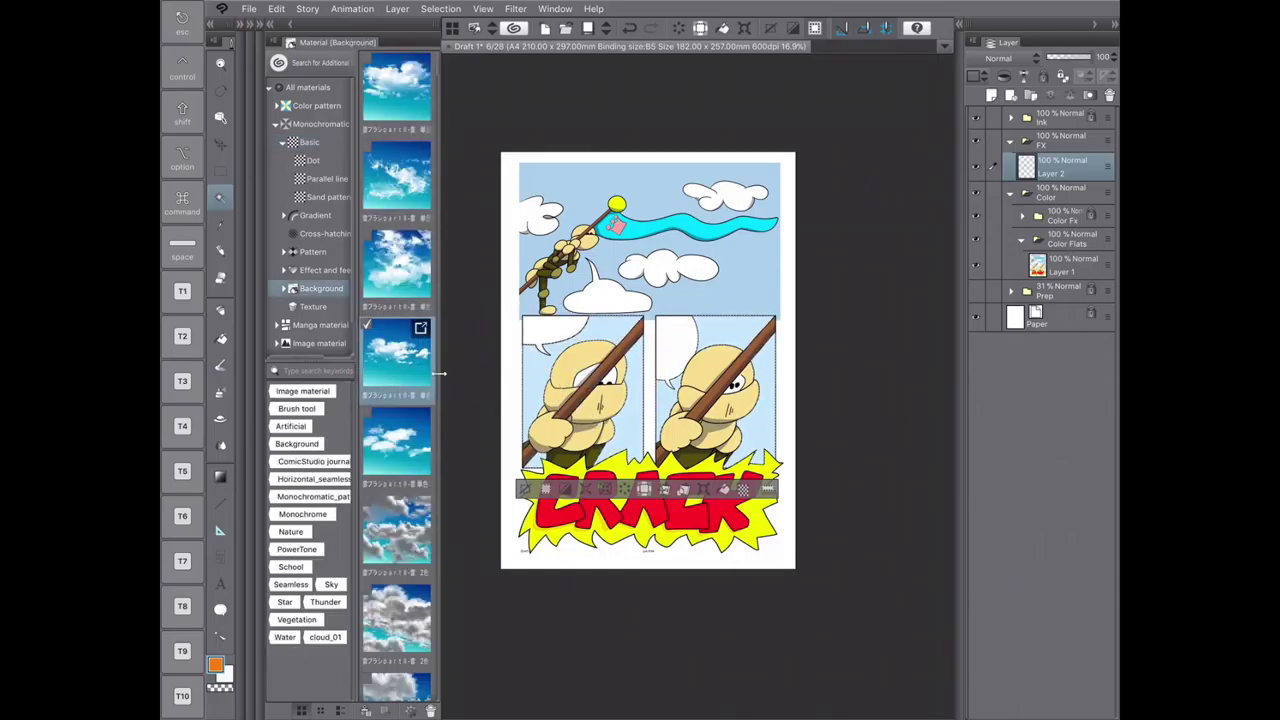
{"action": "key", "text": "j"}
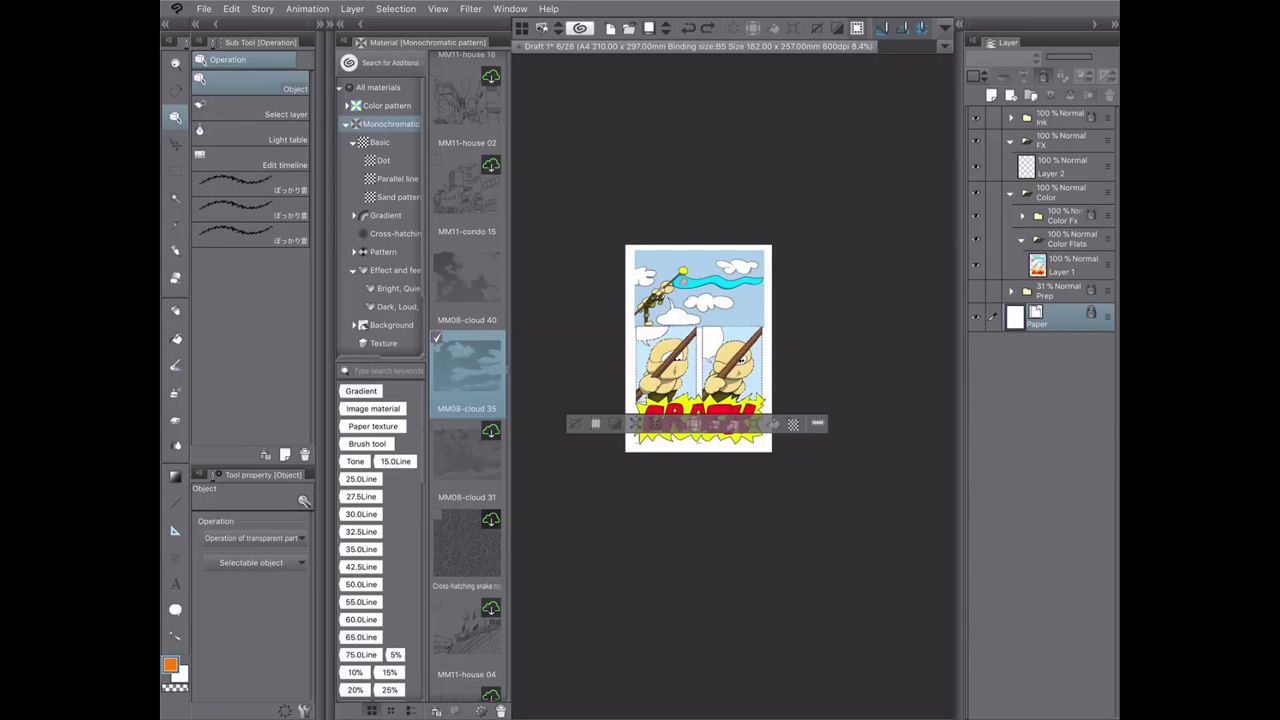
{"action": "left_click_drag", "start_coordinate": [467, 370], "coordinate": [678, 395]}
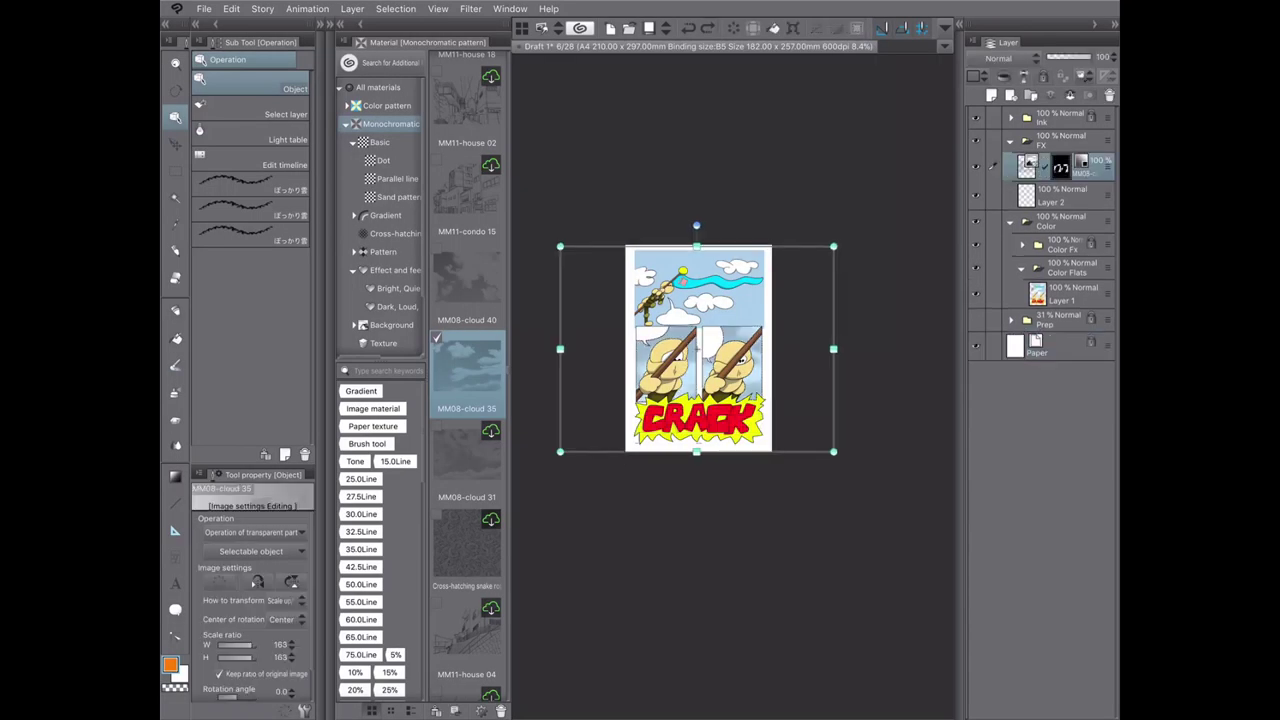
{"action": "left_click", "coordinate": [1062, 140]}
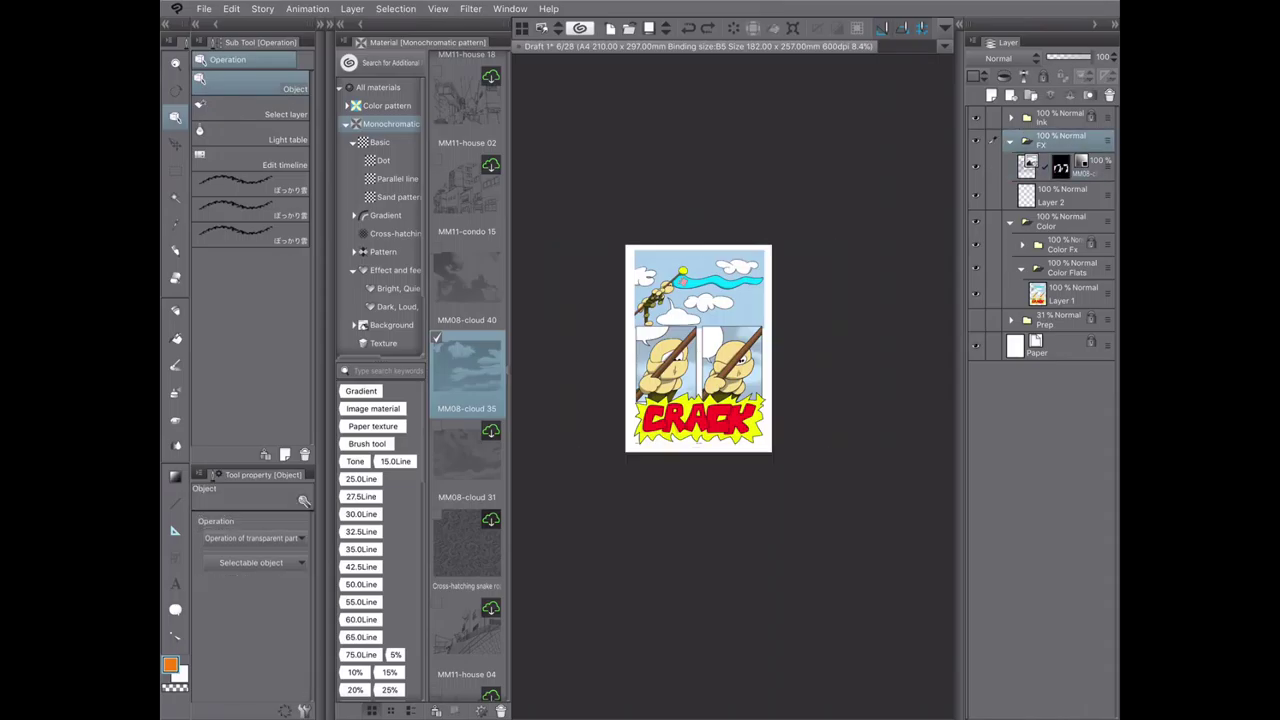
- Choose the second cloud brush (雲 単色 II) with white as the drawing colour, and make Layer 2 in the FX folder active
{"action": "scroll", "coordinate": [694, 278], "scroll_direction": "up", "scroll_amount": 4}
{"action": "key", "text": "w"}
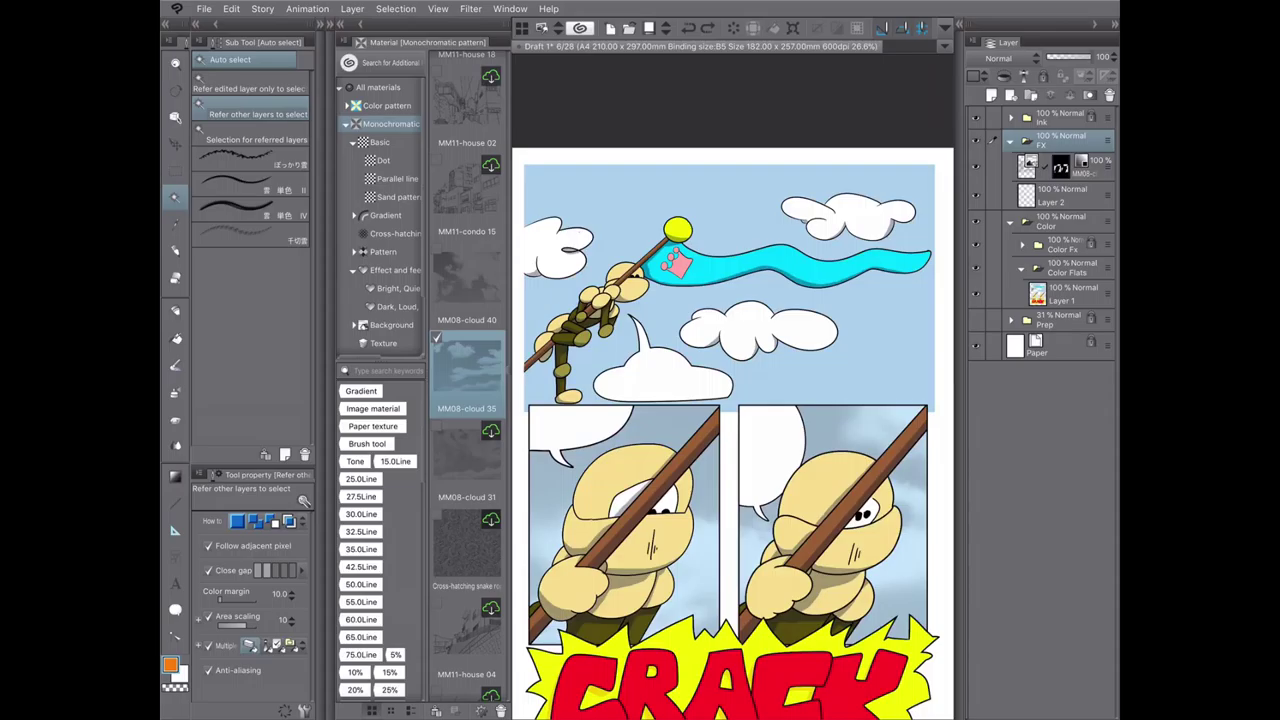
{"action": "key", "text": "p"}
{"action": "left_click", "coordinate": [290, 180]}
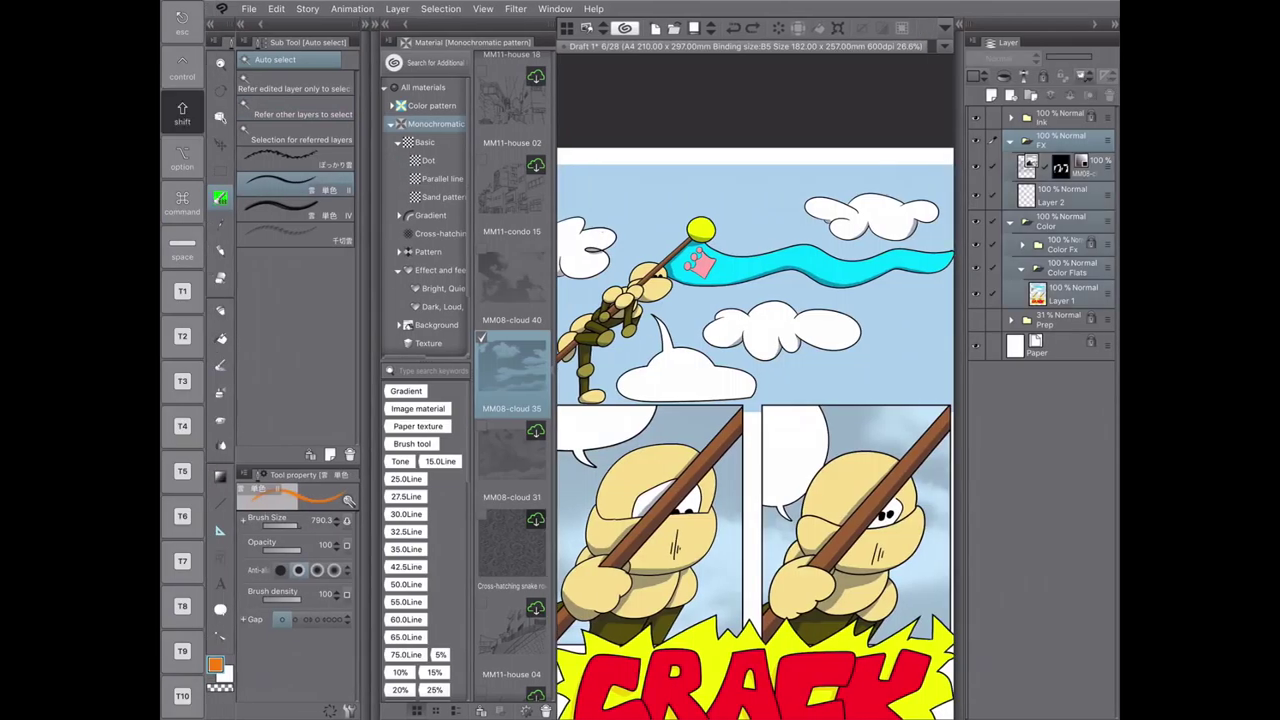
{"action": "left_click", "coordinate": [1070, 293]}
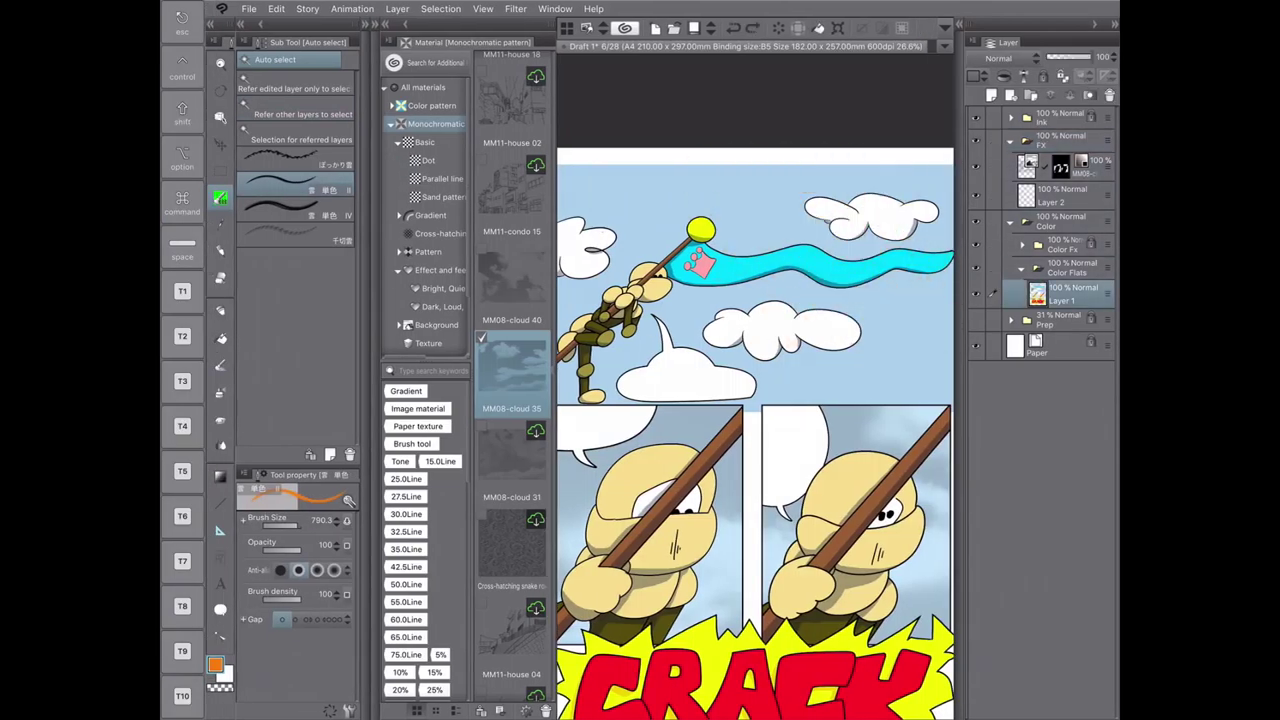
{"action": "left_click", "coordinate": [215, 663]}
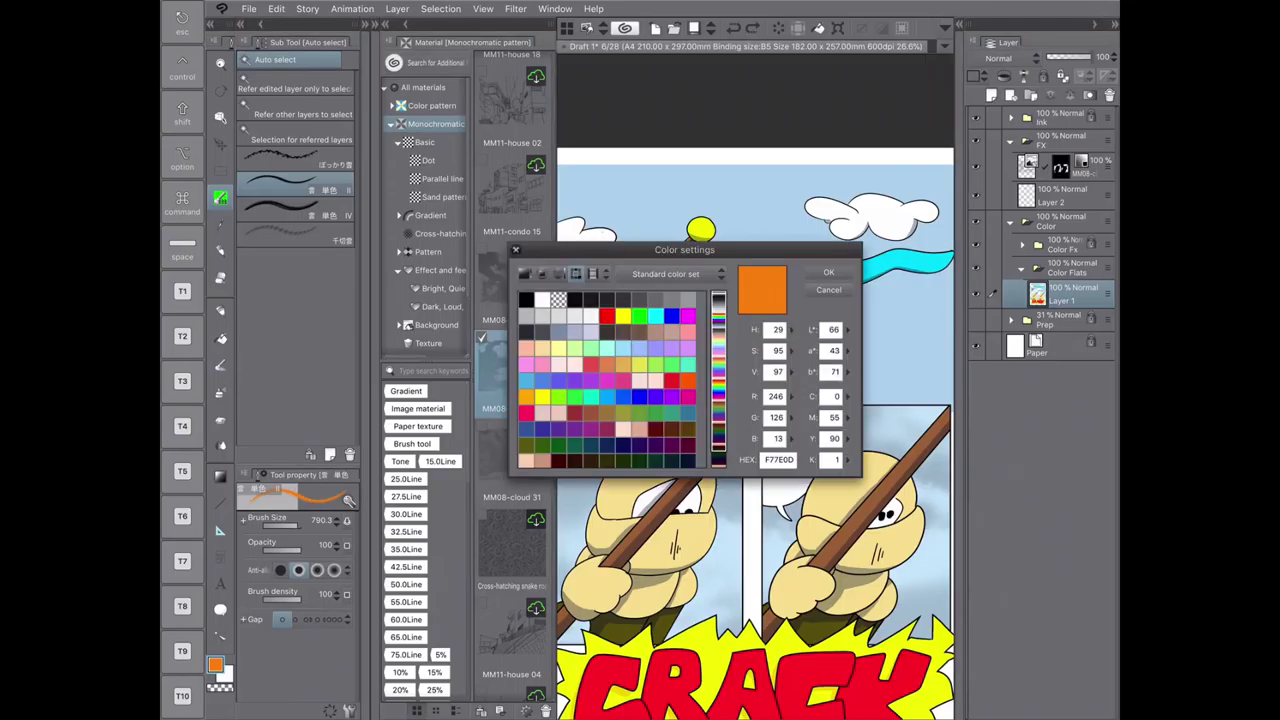
{"action": "left_click", "coordinate": [542, 299]}
{"action": "left_click", "coordinate": [828, 272]}
{"action": "left_click", "coordinate": [1062, 195]}
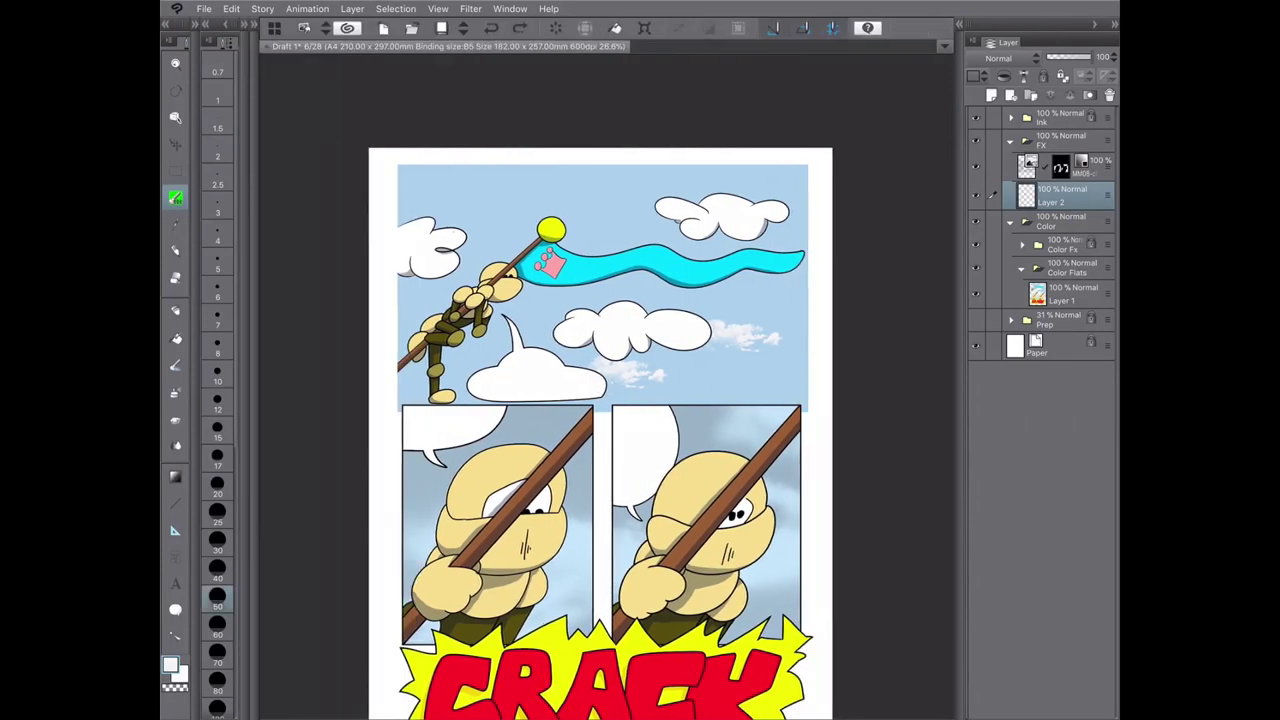
- Try painting clouds across the top panel with the brush size set to 2000, and undo the strokes
{"action": "scroll", "coordinate": [218, 385], "scroll_direction": "down", "scroll_amount": 5}
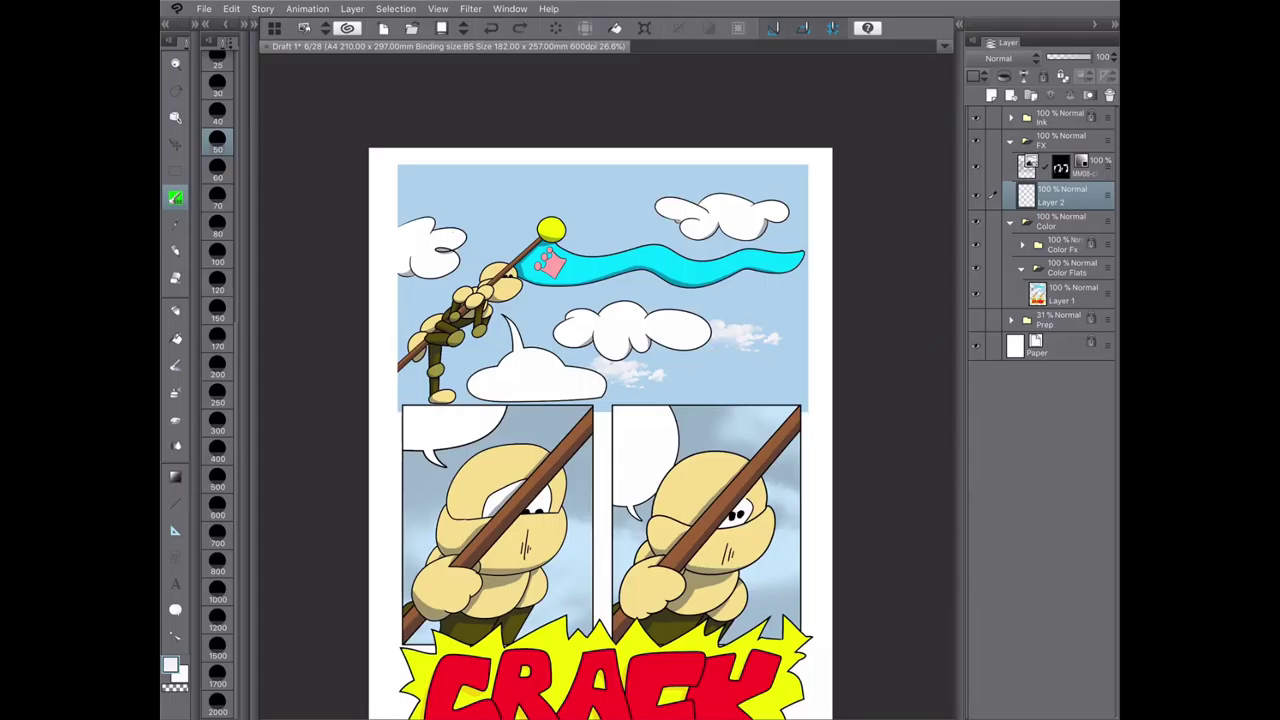
{"action": "left_click", "coordinate": [218, 705]}
{"action": "left_click", "coordinate": [600, 175]}
{"action": "left_click", "coordinate": [462, 187]}
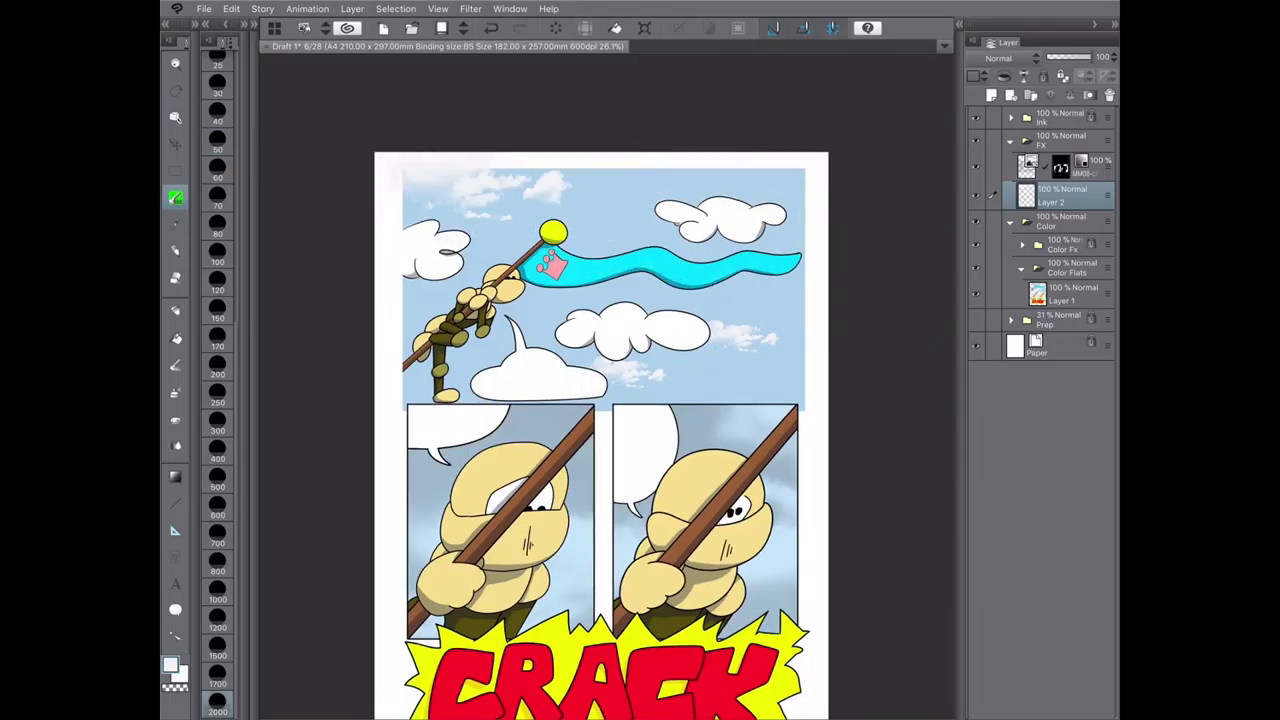
{"action": "left_click", "coordinate": [443, 364]}
{"action": "left_click", "coordinate": [600, 270]}
{"action": "key", "text": "ctrl+z"}
{"action": "key", "text": "ctrl+z"}
{"action": "left_click", "coordinate": [571, 197]}
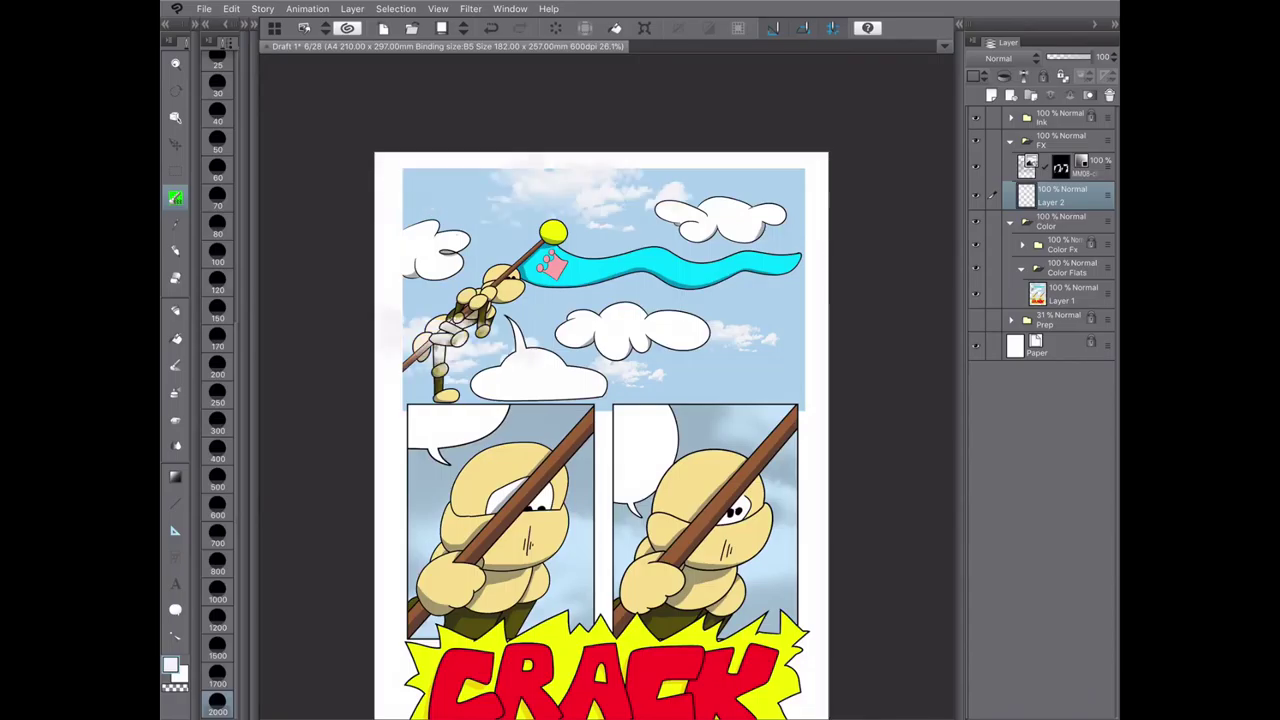
{"action": "key", "text": "ctrl+z"}
{"action": "key", "text": "ctrl+z"}
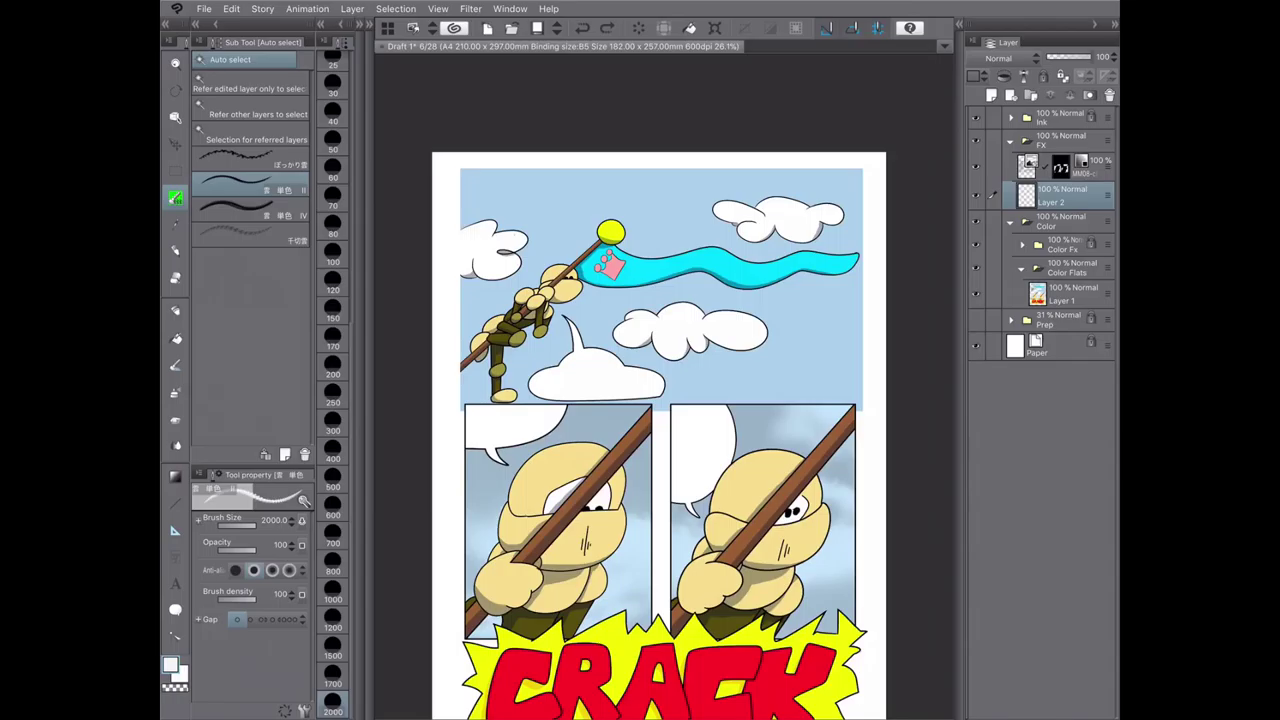
- Auto-select the top panel's sky on Layer 1 in Color Flats, referring to the edited layer only, and return to Layer 2
{"action": "left_click", "coordinate": [250, 88]}
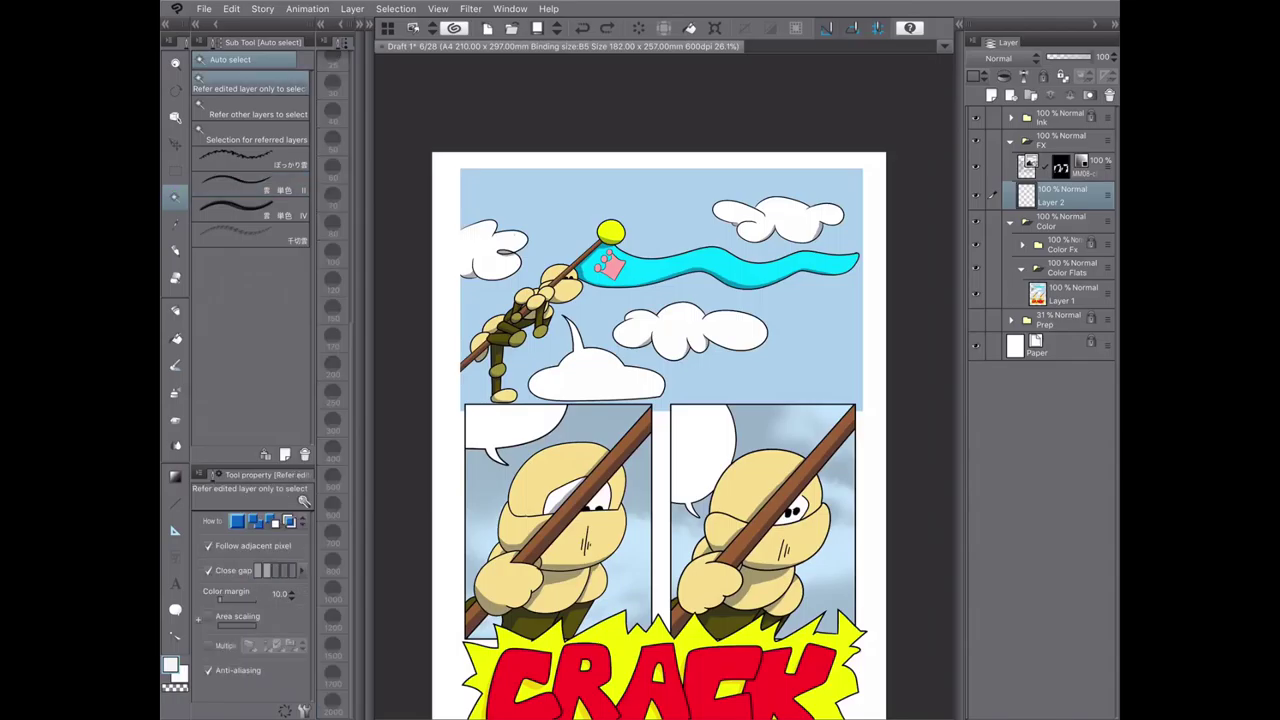
{"action": "left_click", "coordinate": [1070, 293]}
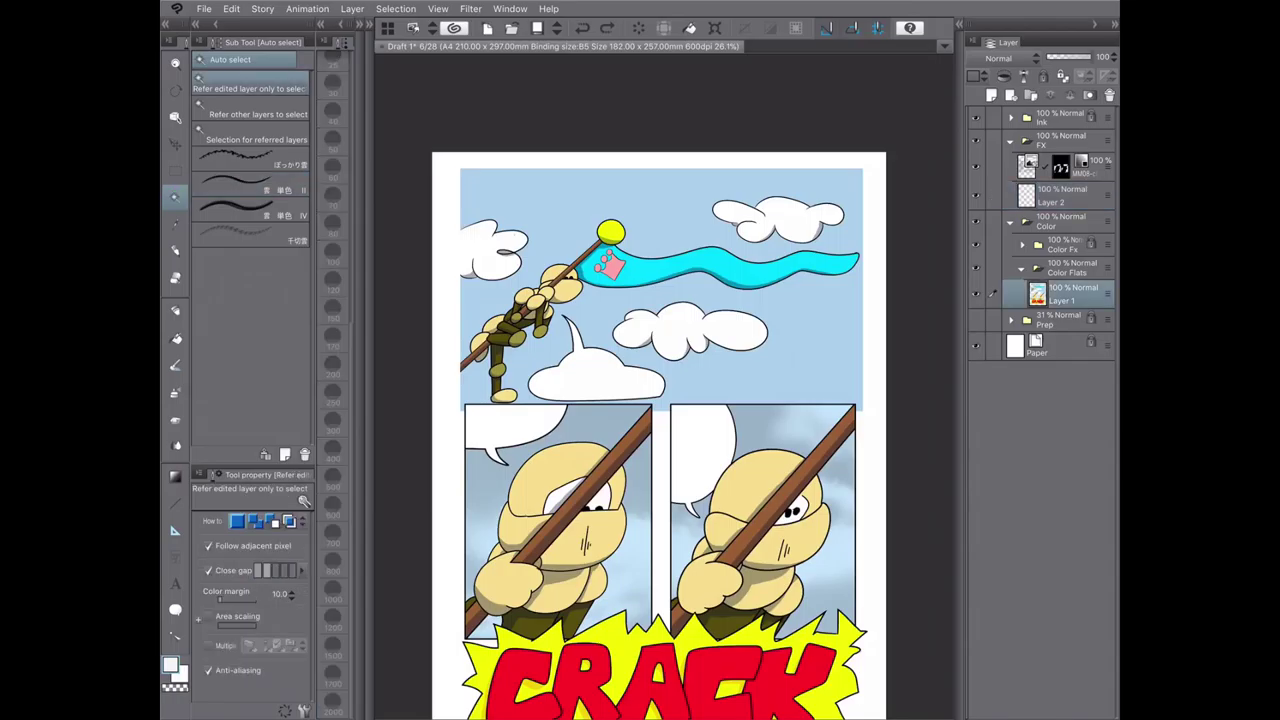
{"action": "left_click", "coordinate": [680, 200]}
{"action": "left_click", "coordinate": [1062, 195]}
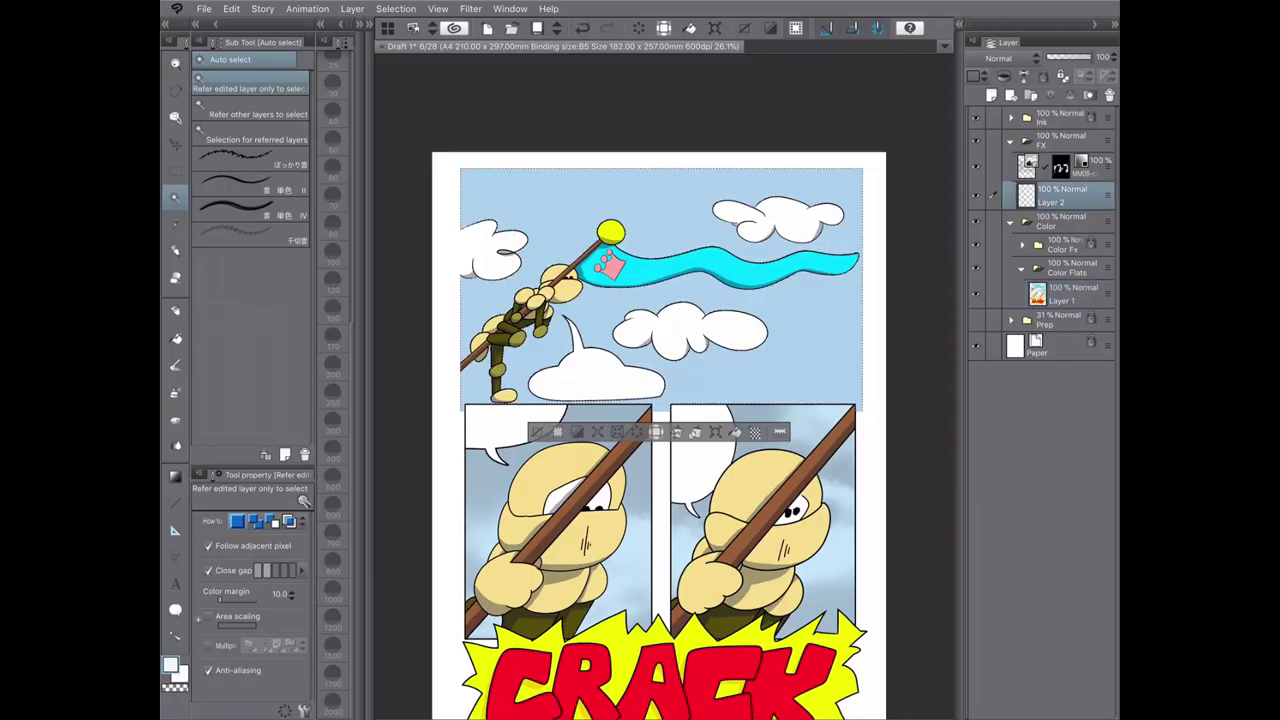
- Try painting small scattered clouds over the lower sky of the top panel with the 千切雲 brush
{"action": "left_click", "coordinate": [250, 235]}
{"action": "mouse_move", "coordinate": [560, 200]}
{"action": "left_mouse_down"}
{"action": "mouse_move", "coordinate": [810, 297]}
{"action": "mouse_move", "coordinate": [760, 290]}
{"action": "mouse_move", "coordinate": [640, 350]}
{"action": "left_mouse_up"}
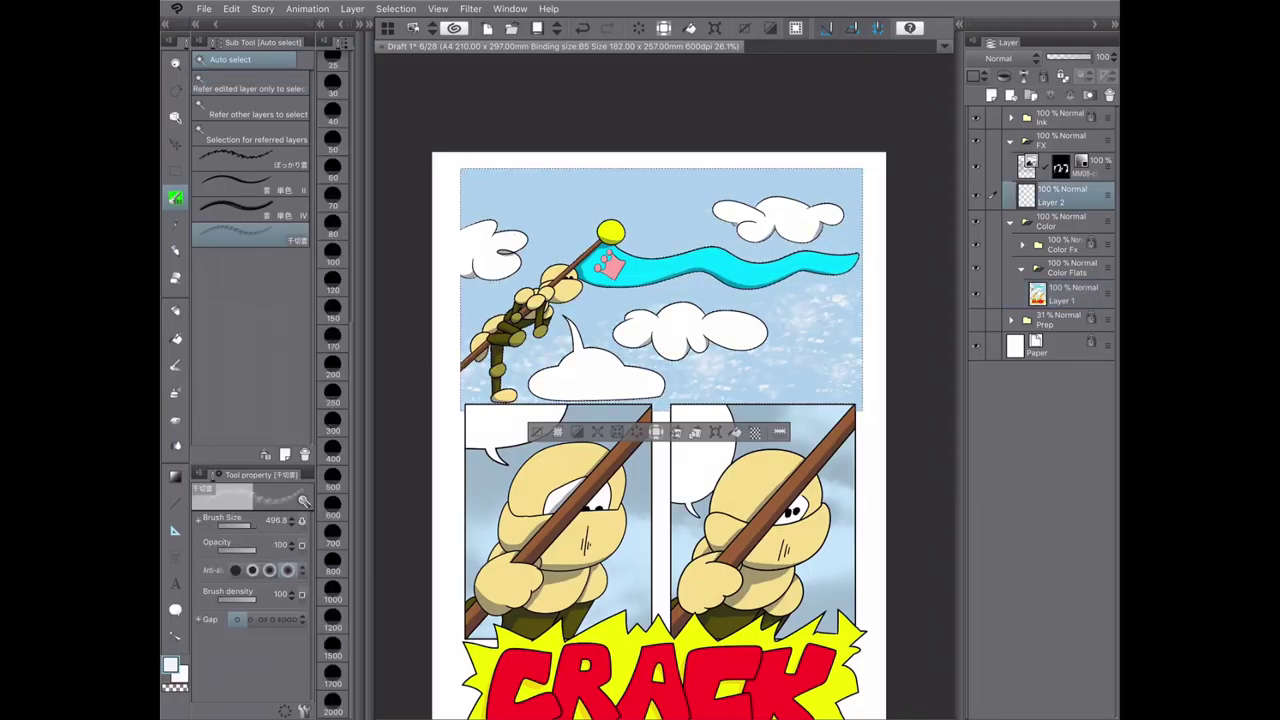
{"action": "left_click_drag", "start_coordinate": [760, 395], "coordinate": [840, 360]}
- Undo the scattered clouds and paint puffy white clouds low in the top panel's sky with the ぽっかり雲 brush
{"action": "left_click", "coordinate": [250, 160]}
{"action": "key", "text": "ctrl+z"}
{"action": "key", "text": "ctrl+z"}
{"action": "key", "text": "ctrl+z"}
{"action": "key", "text": "ctrl+z"}
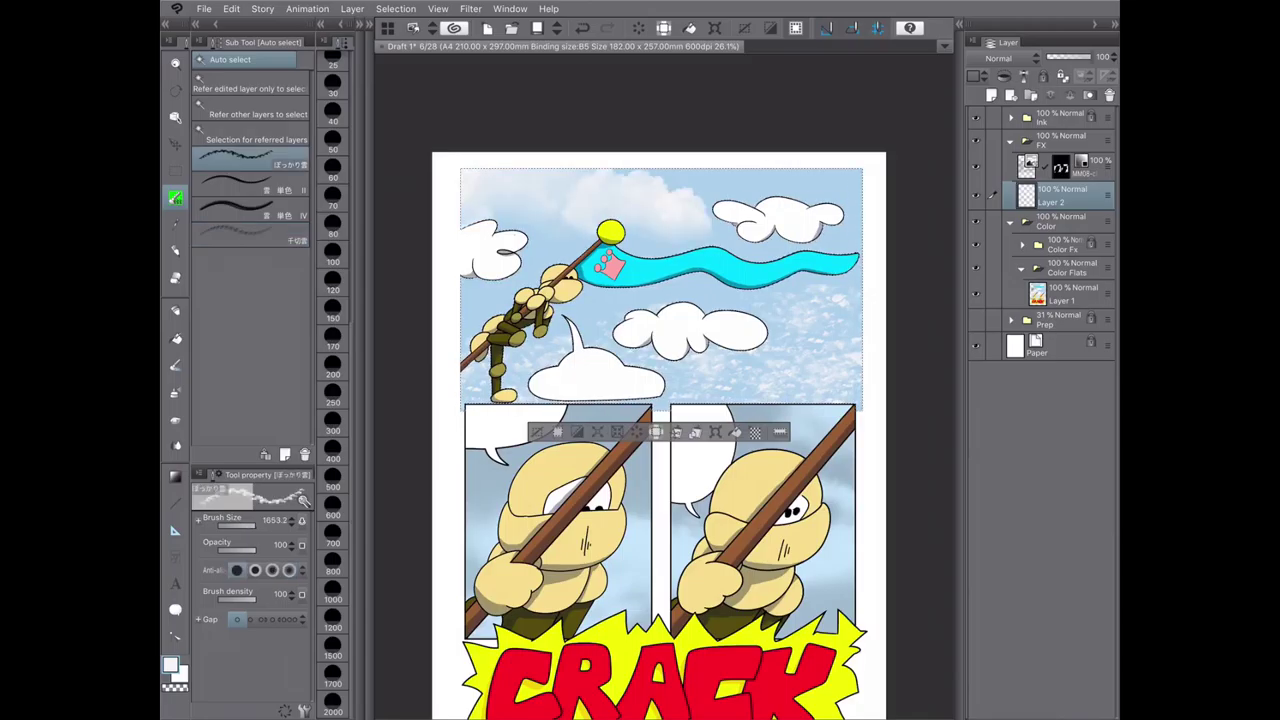
{"action": "key", "text": "ctrl+y"}
{"action": "key", "text": "ctrl+y"}
{"action": "key", "text": "ctrl+y"}
{"action": "key", "text": "ctrl+y"}
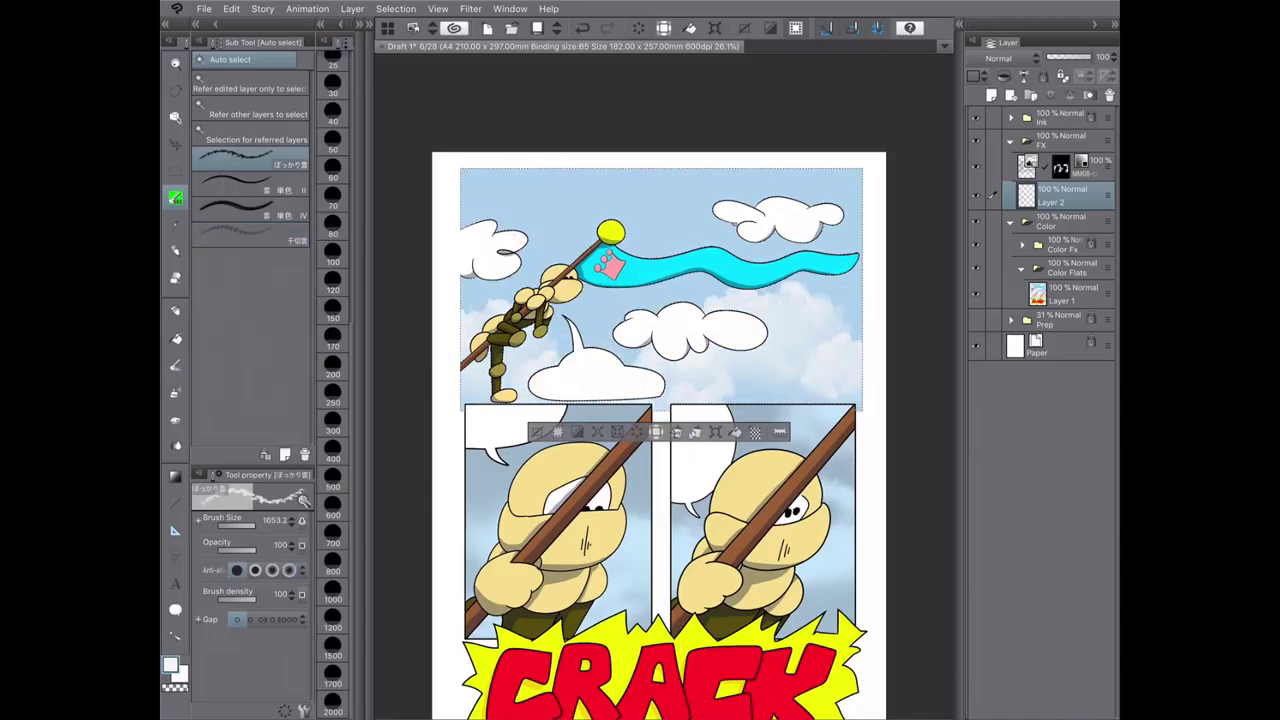
- Move Layer 2 out of the FX folder with its opacity at 74%, and clear the selection
{"action": "key", "text": "ctrl+z"}
{"action": "key", "text": "ctrl+z"}
{"action": "key", "text": "ctrl+z"}
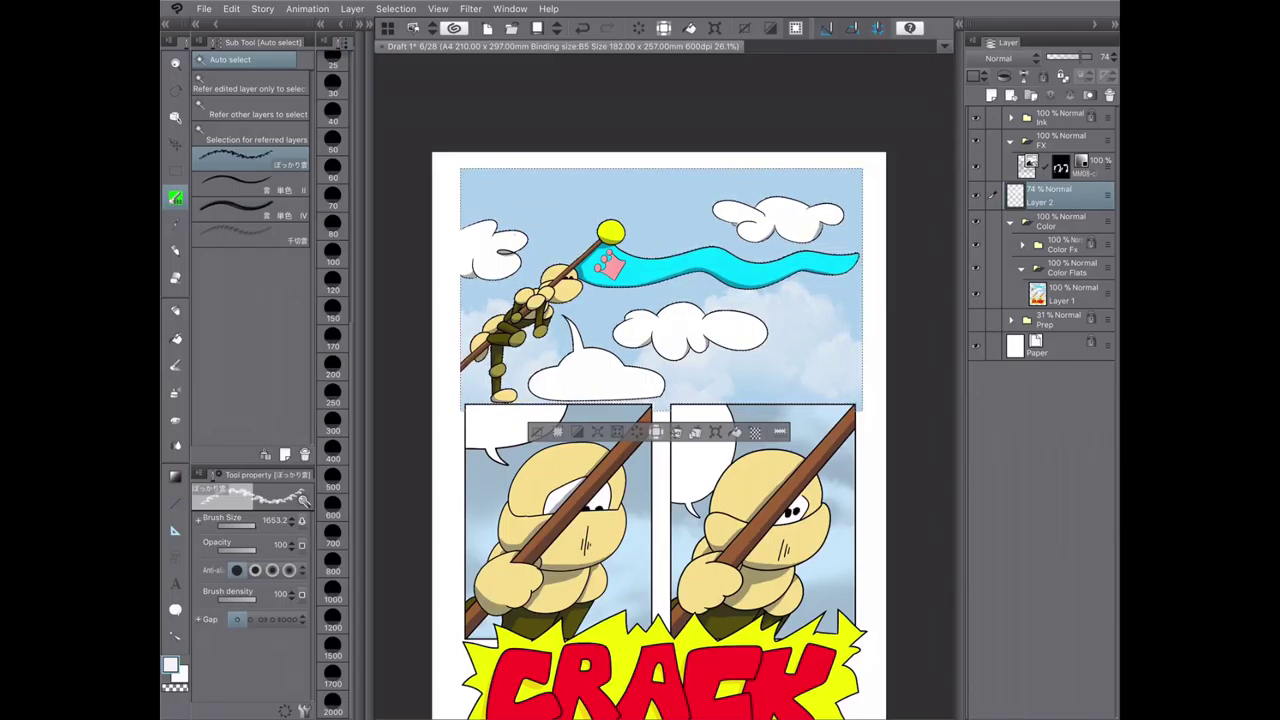
{"action": "key", "text": "super+d"}
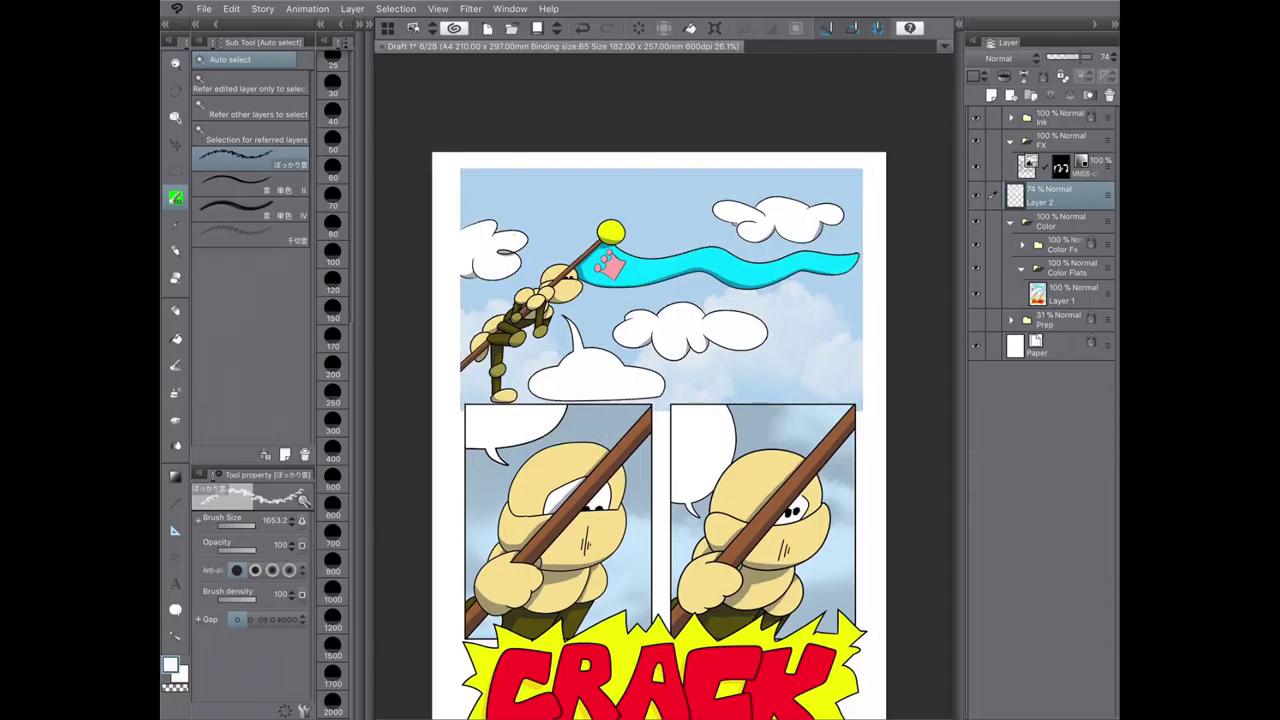
- Collapse the Color Flats folder, expand Color Fx and make the Highlights layer active with yellow as the drawing colour
{"action": "scroll", "coordinate": [660, 380], "scroll_direction": "up", "scroll_amount": 3}
{"action": "scroll", "coordinate": [660, 380], "scroll_direction": "down", "scroll_amount": 3}
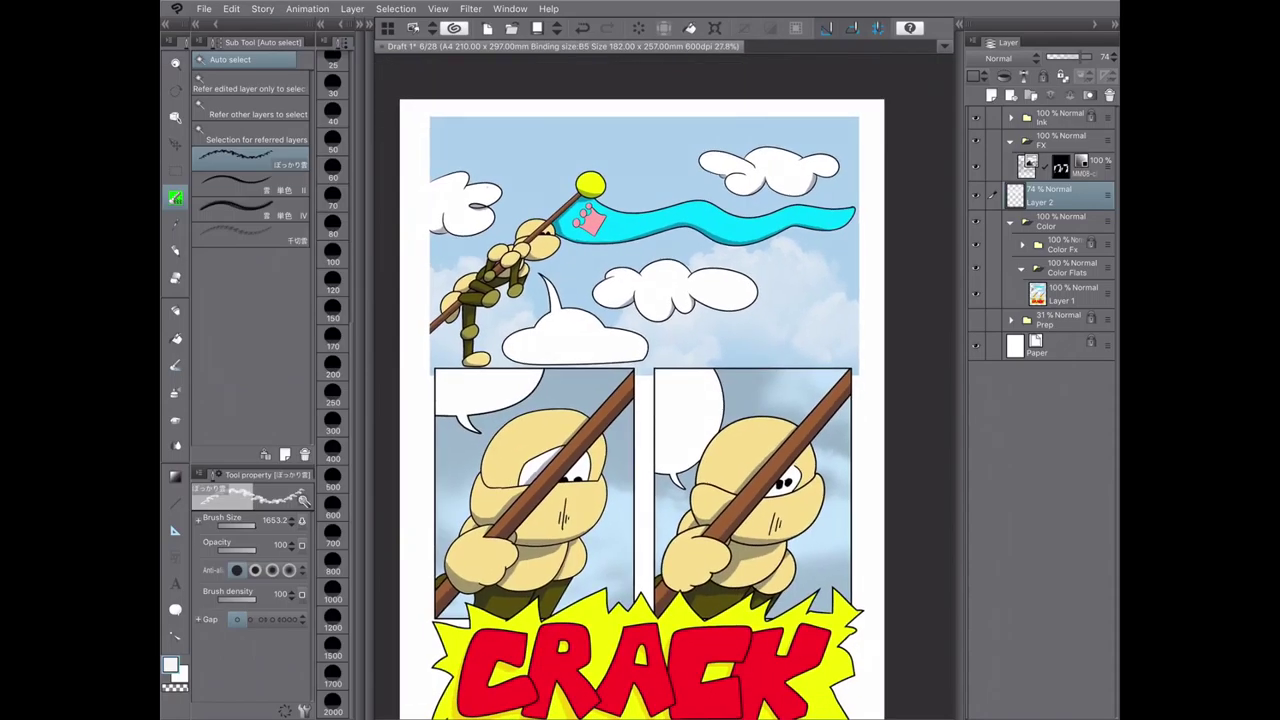
{"action": "left_click", "coordinate": [1021, 268]}
{"action": "left_click", "coordinate": [1022, 244]}
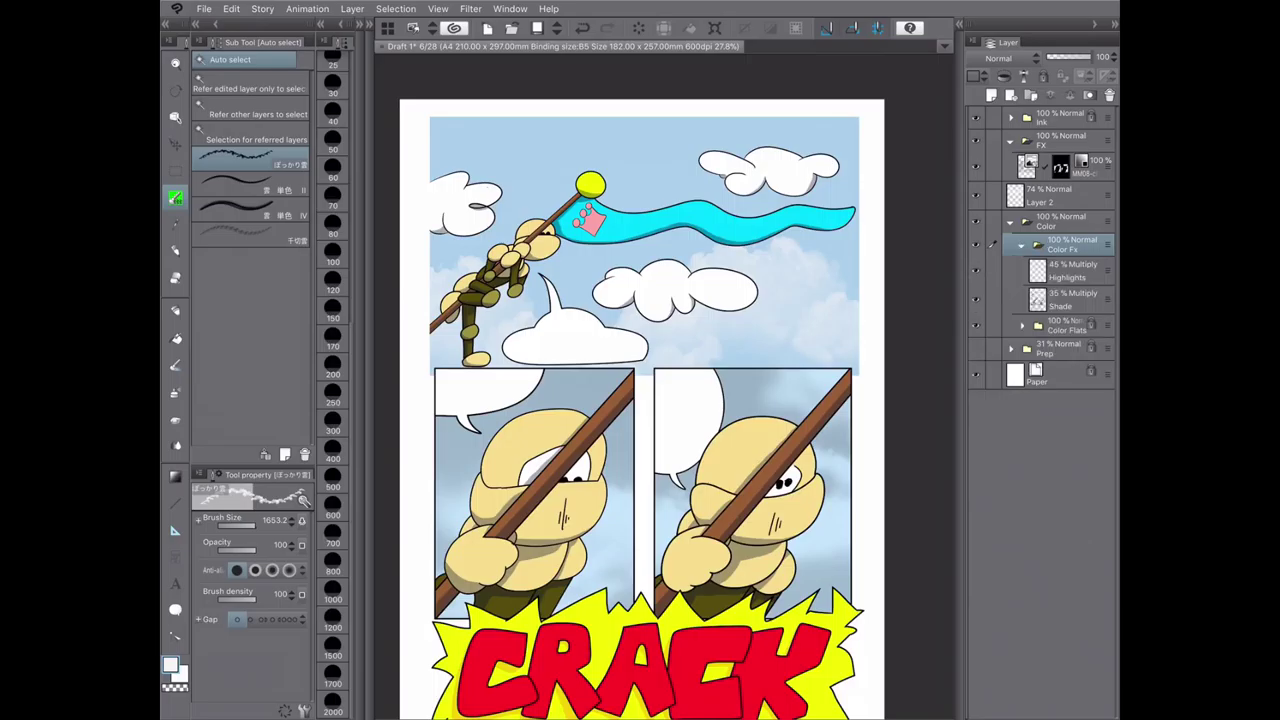
{"action": "left_click", "coordinate": [1065, 270]}
{"action": "key", "text": "Tab"}
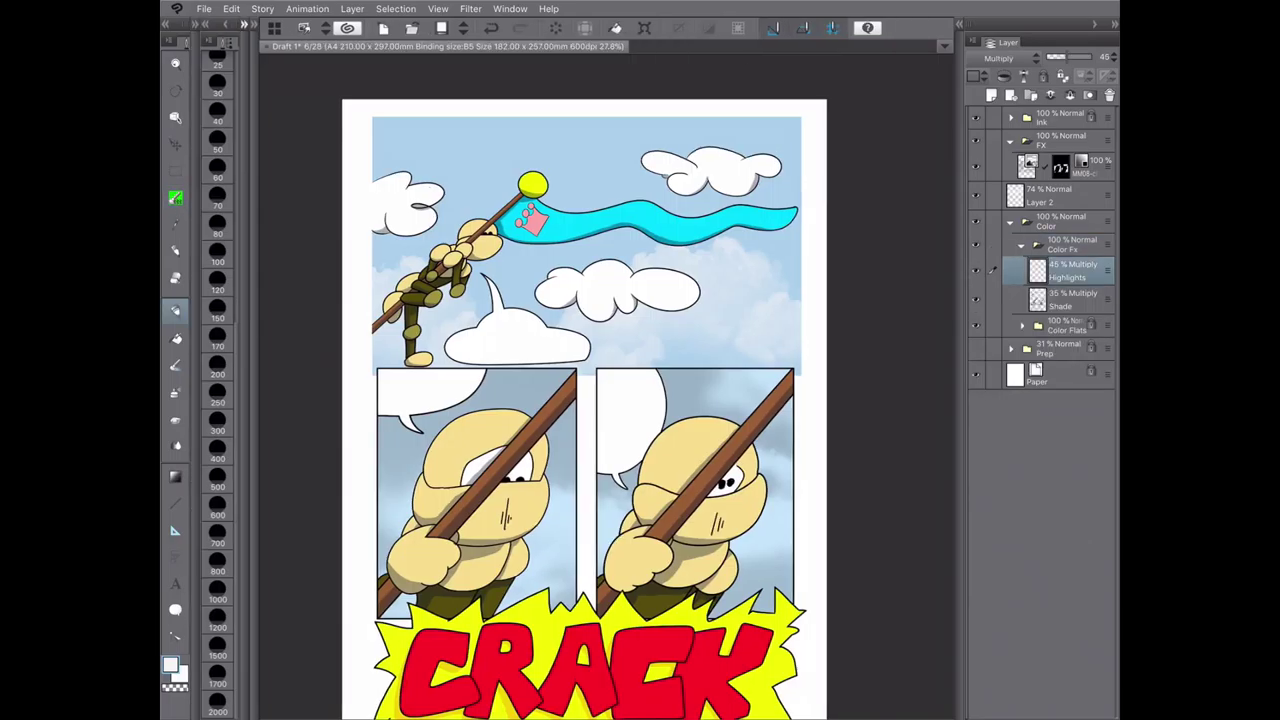
{"action": "key", "text": "Tab"}
{"action": "key", "text": "Tab"}
{"action": "scroll", "coordinate": [493, 180], "scroll_direction": "up", "scroll_amount": 5}
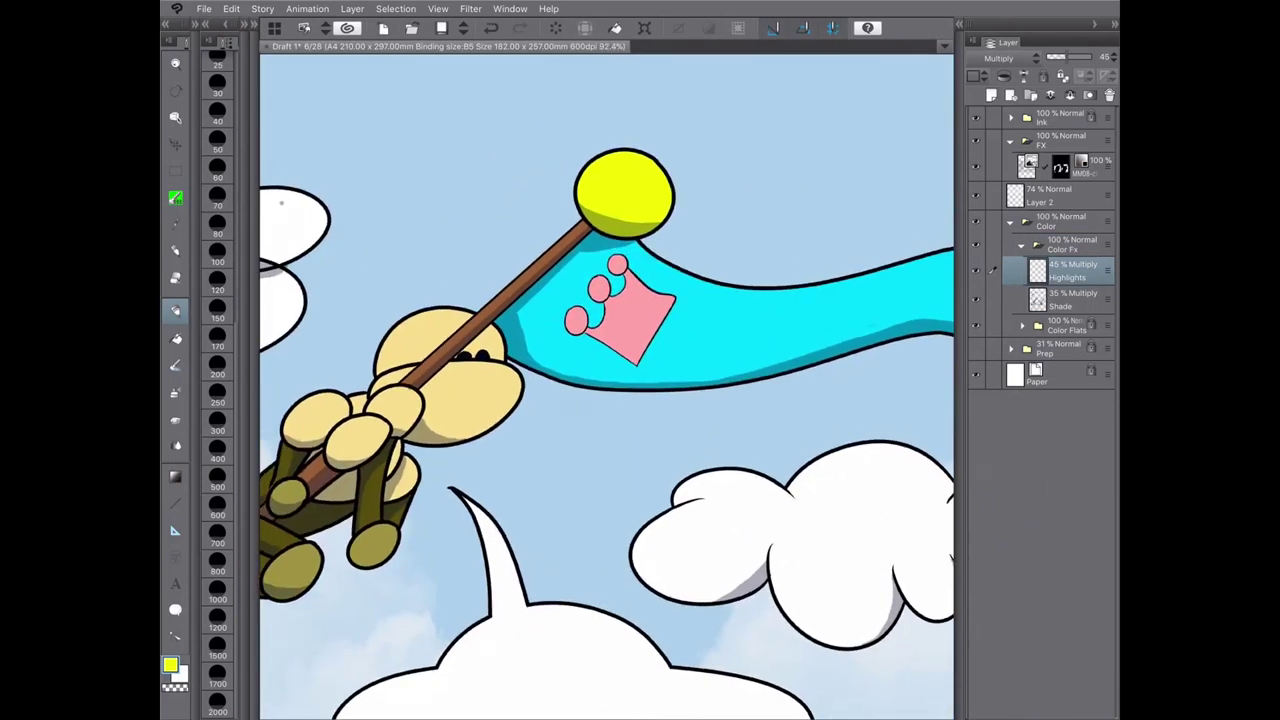
- Touch up the shading around the flag bearer's head and hands on the Shade layer, using dark blue and the transparent colour
{"action": "left_click", "coordinate": [1065, 298]}
{"action": "key", "text": "Tab"}
{"action": "scroll", "coordinate": [680, 390], "scroll_direction": "up", "scroll_amount": 3}
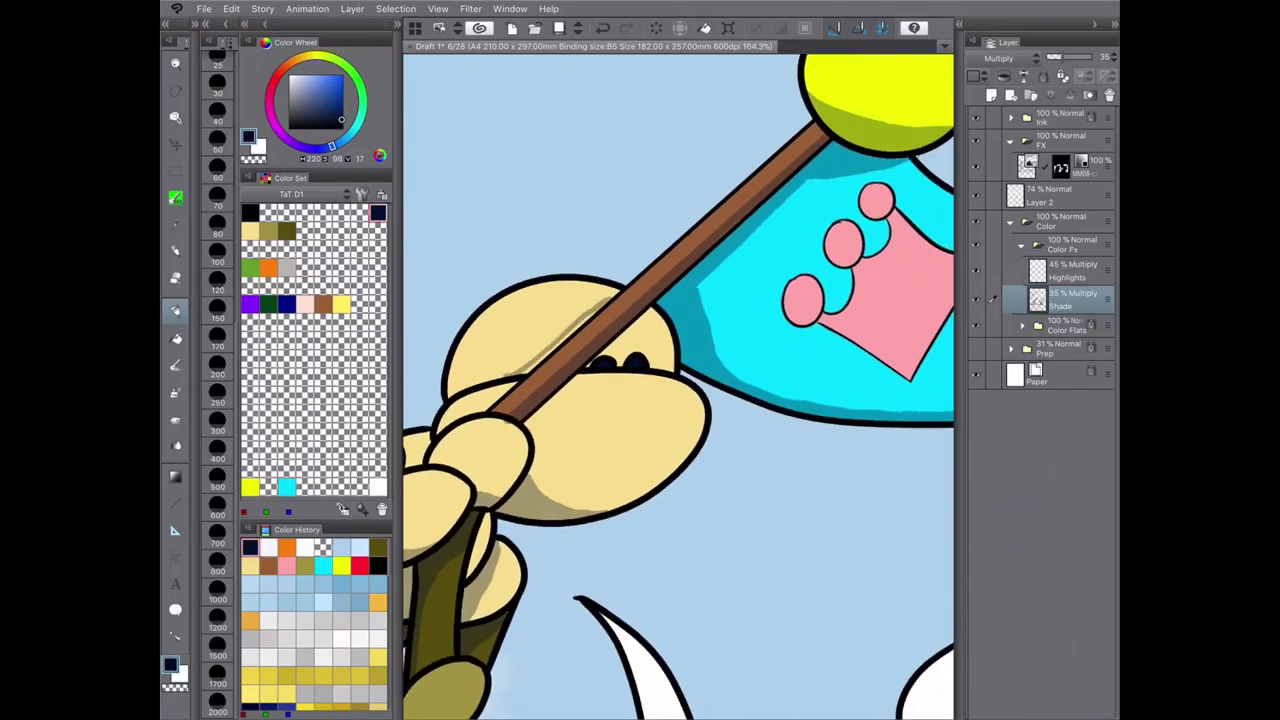
{"action": "scroll", "coordinate": [580, 325], "scroll_direction": "down", "scroll_amount": 1}
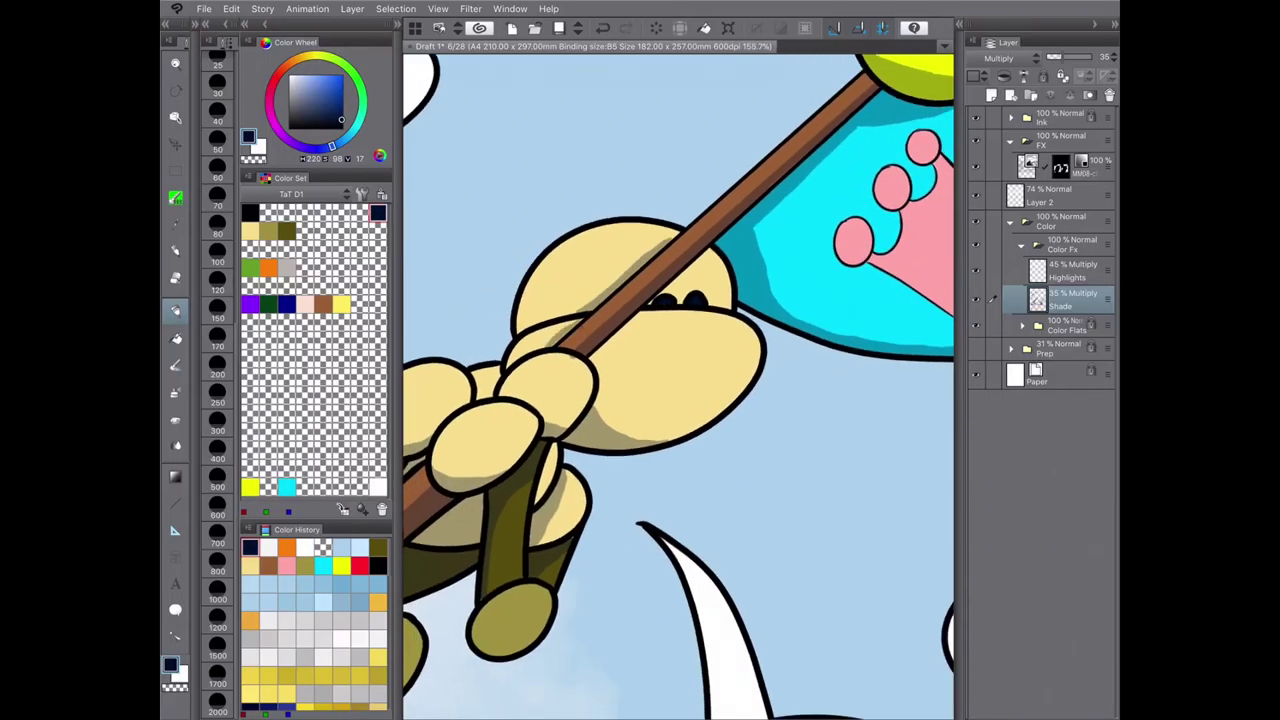
{"action": "key", "text": "c"}
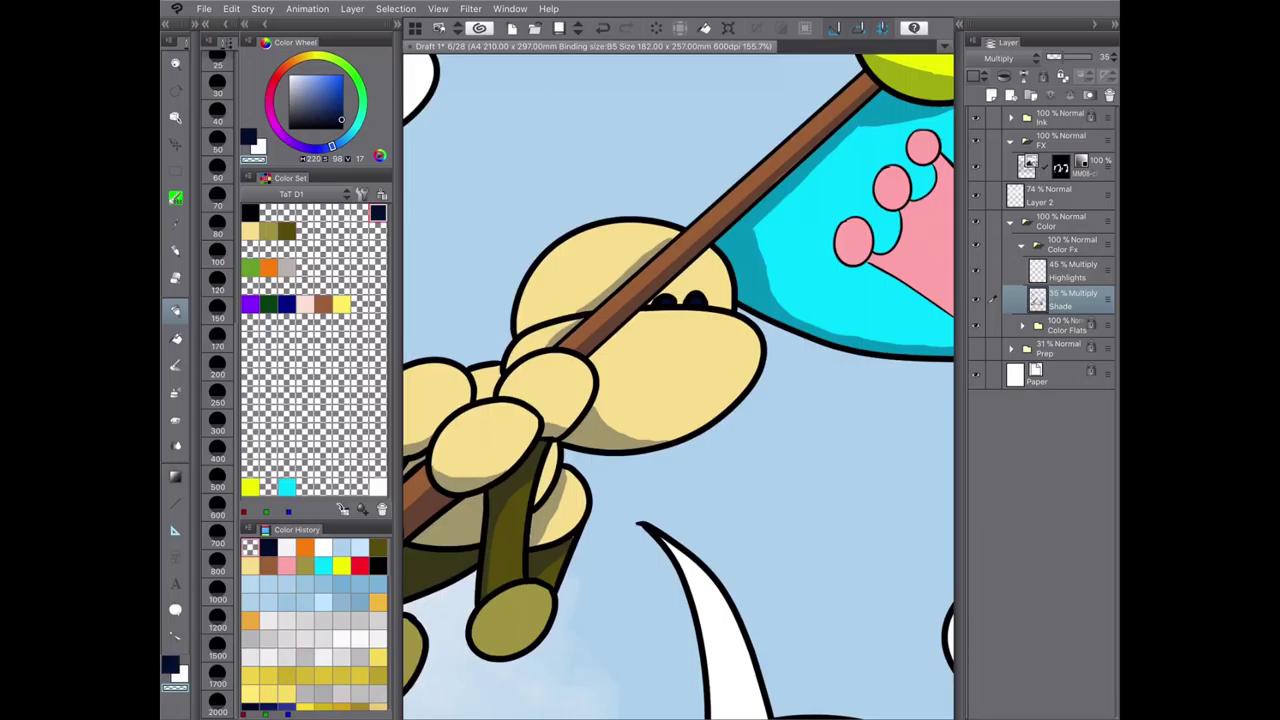
{"action": "key", "text": "c"}
{"action": "scroll", "coordinate": [420, 125], "scroll_direction": "down", "scroll_amount": 2}
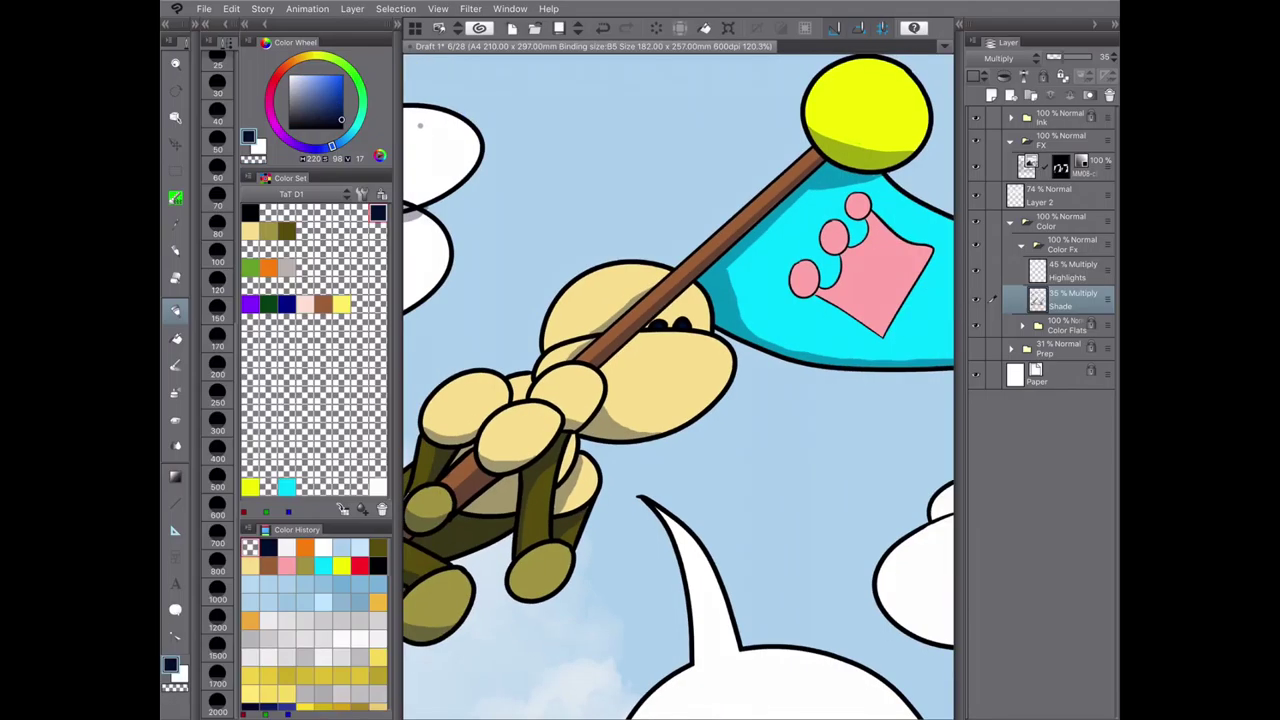
- Set the Highlights layer's opacity to 72% and paint a white highlight on the yellow ball atop the flagpole
{"action": "left_click", "coordinate": [250, 487]}
{"action": "left_click_drag", "start_coordinate": [420, 125], "coordinate": [305, 225]}
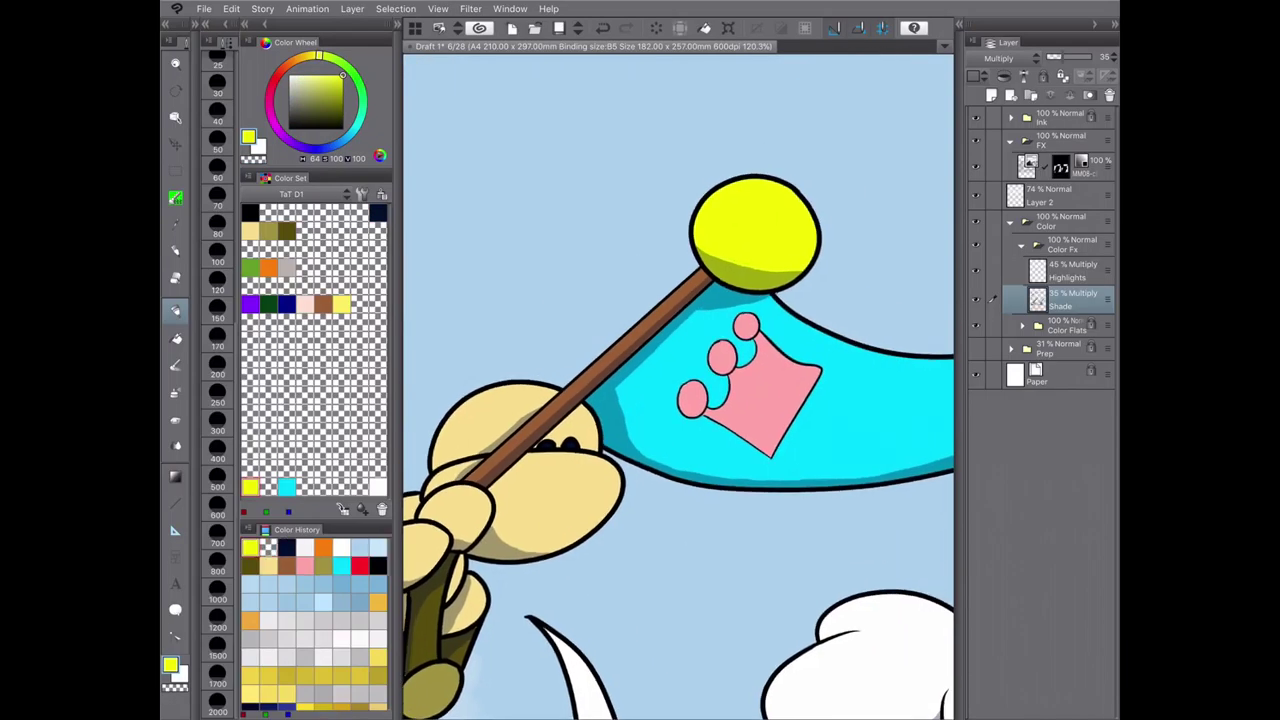
{"action": "left_click", "coordinate": [1070, 270]}
{"action": "scroll", "coordinate": [878, 99], "scroll_direction": "up", "scroll_amount": 5}
{"action": "left_click_drag", "start_coordinate": [1066, 57], "coordinate": [1080, 57]}
{"action": "left_click", "coordinate": [377, 487]}
{"action": "left_click_drag", "start_coordinate": [575, 362], "coordinate": [552, 414]}
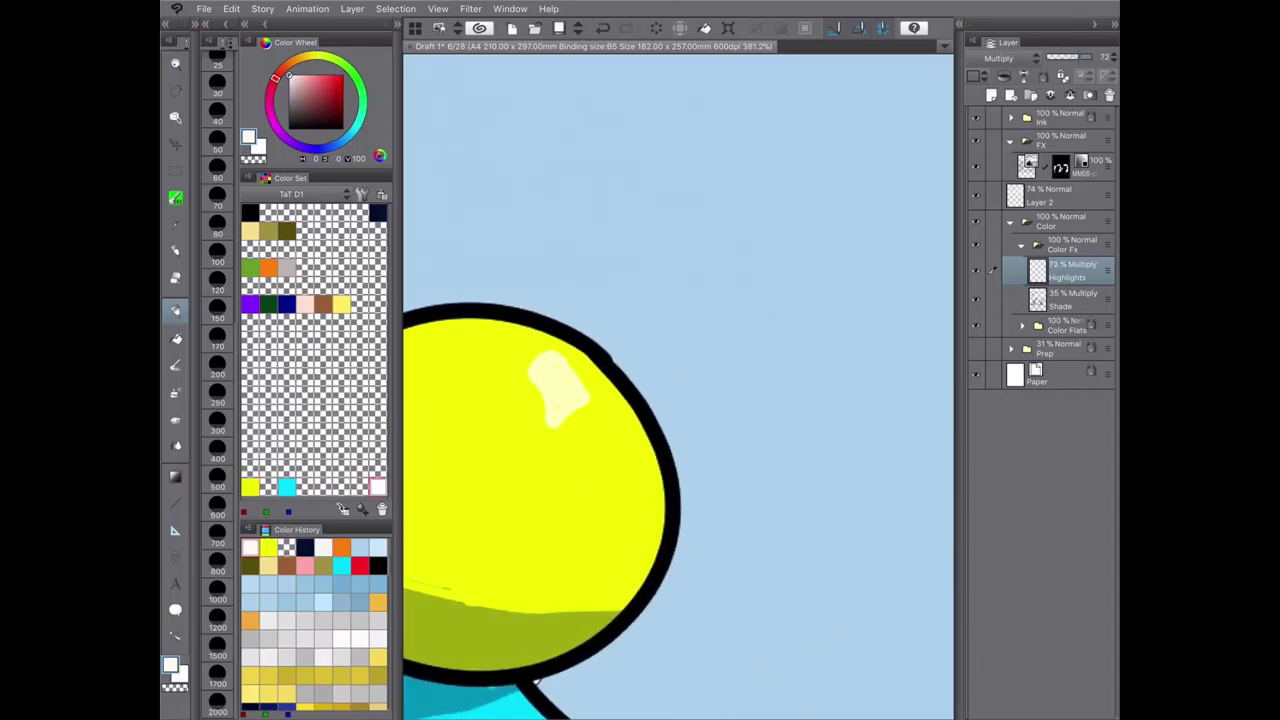
- Trim the ball's highlight with the transparent colour and paint a yellow highlight along the top of the flag bearer's head
{"action": "scroll", "coordinate": [680, 390], "scroll_direction": "down", "scroll_amount": 3}
{"action": "left_click", "coordinate": [1070, 298]}
{"action": "left_click", "coordinate": [287, 547]}
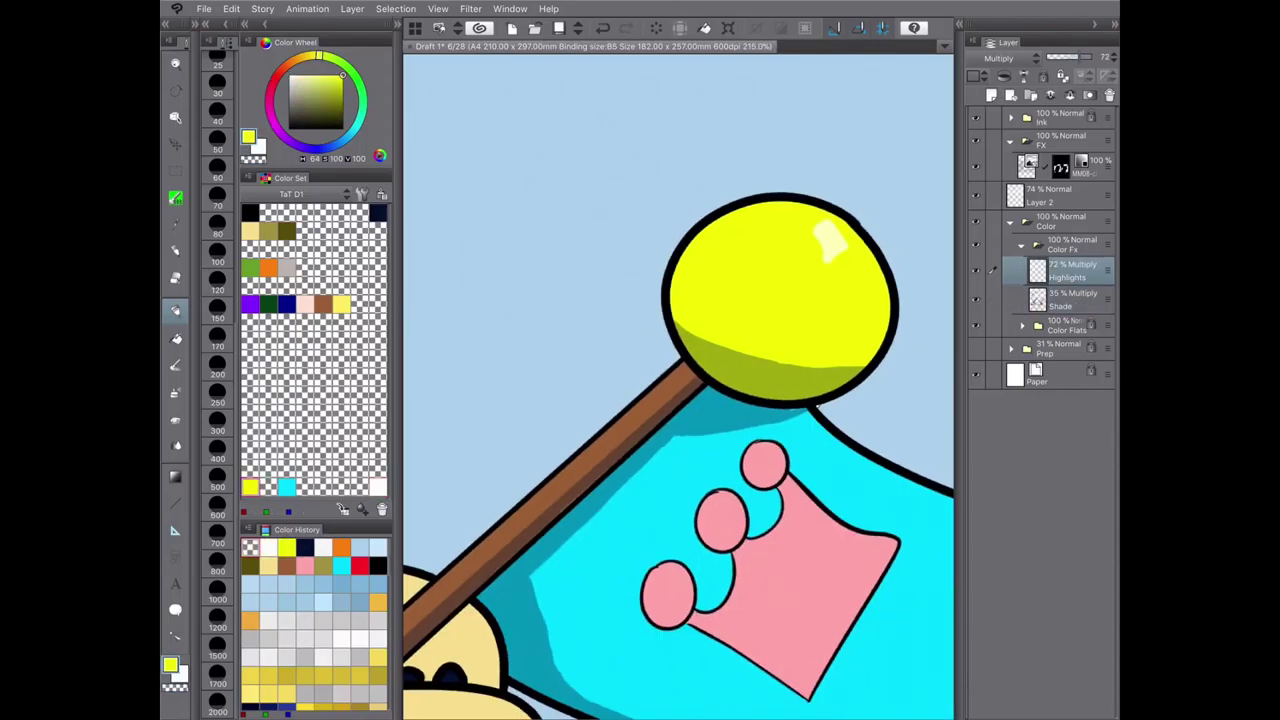
{"action": "left_click", "coordinate": [1070, 270]}
{"action": "left_click_drag", "start_coordinate": [600, 500], "coordinate": [800, 300]}
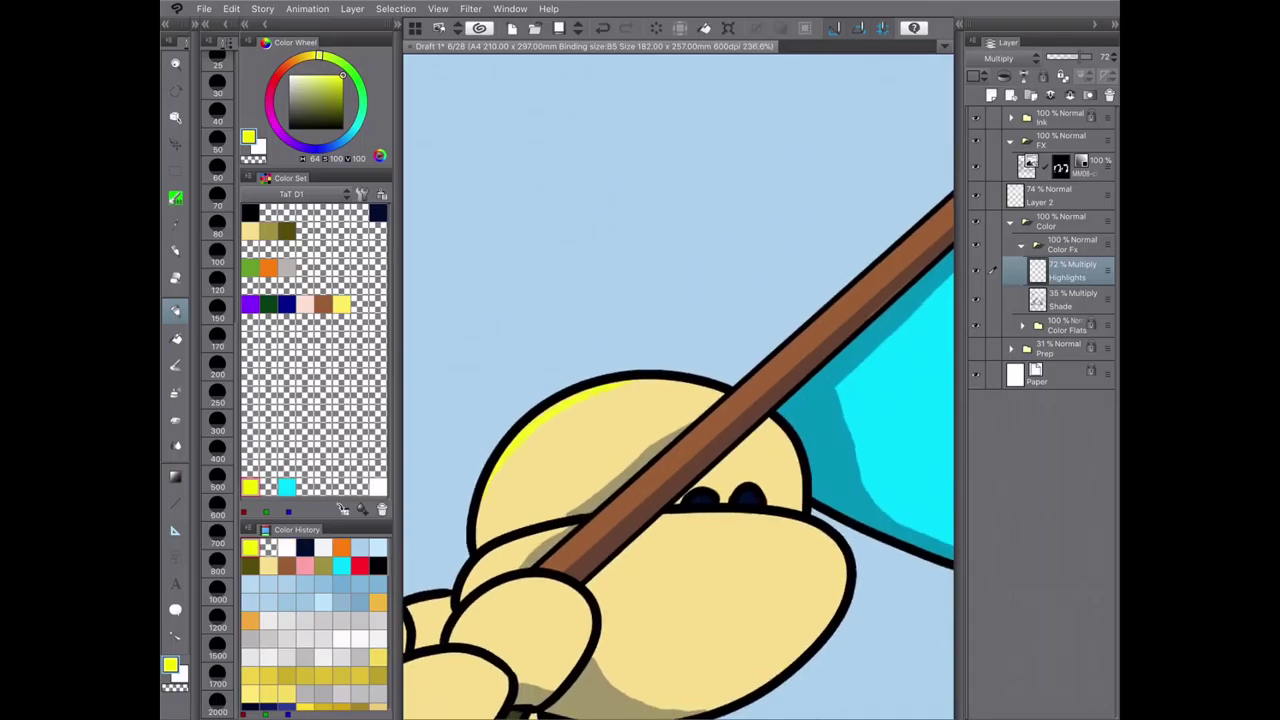
{"action": "scroll", "coordinate": [680, 390], "scroll_direction": "down", "scroll_amount": 2}
{"action": "left_click", "coordinate": [1070, 298]}
{"action": "left_click_drag", "start_coordinate": [533, 108], "coordinate": [552, 98]}
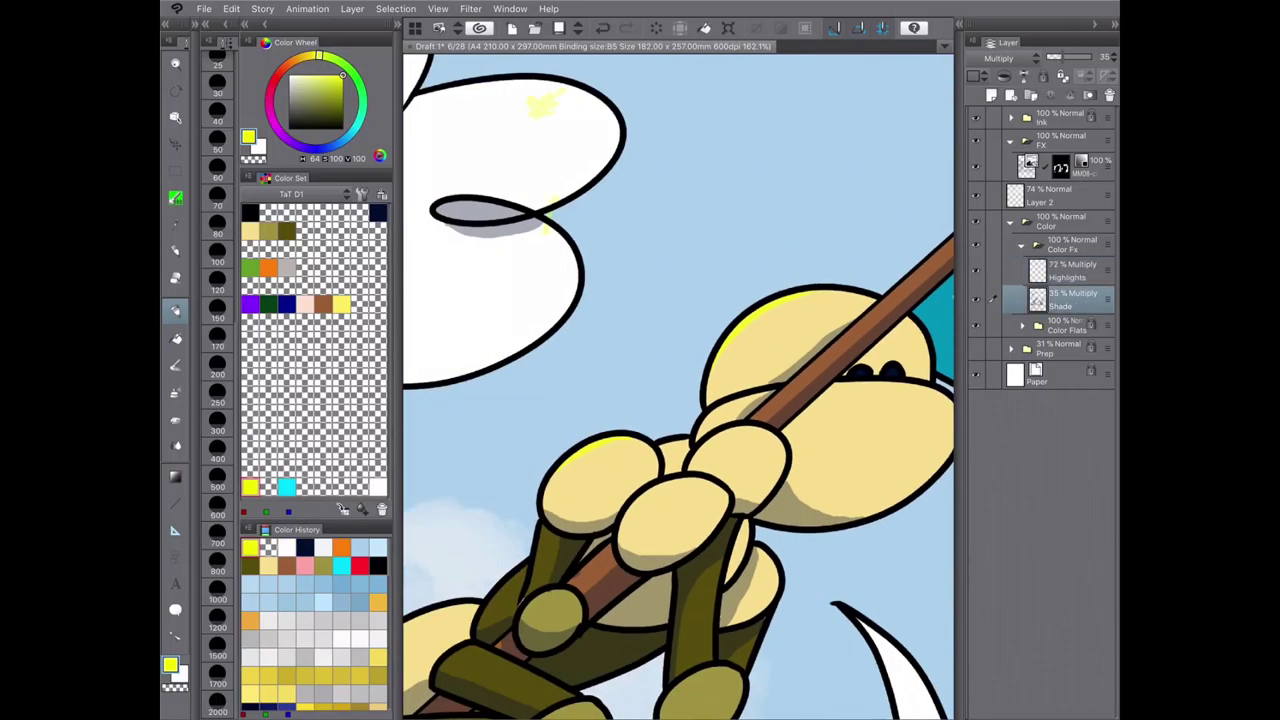
{"action": "key", "text": "ctrl+z"}
{"action": "left_click", "coordinate": [1070, 270]}
{"action": "scroll", "coordinate": [680, 390], "scroll_direction": "down", "scroll_amount": 1}
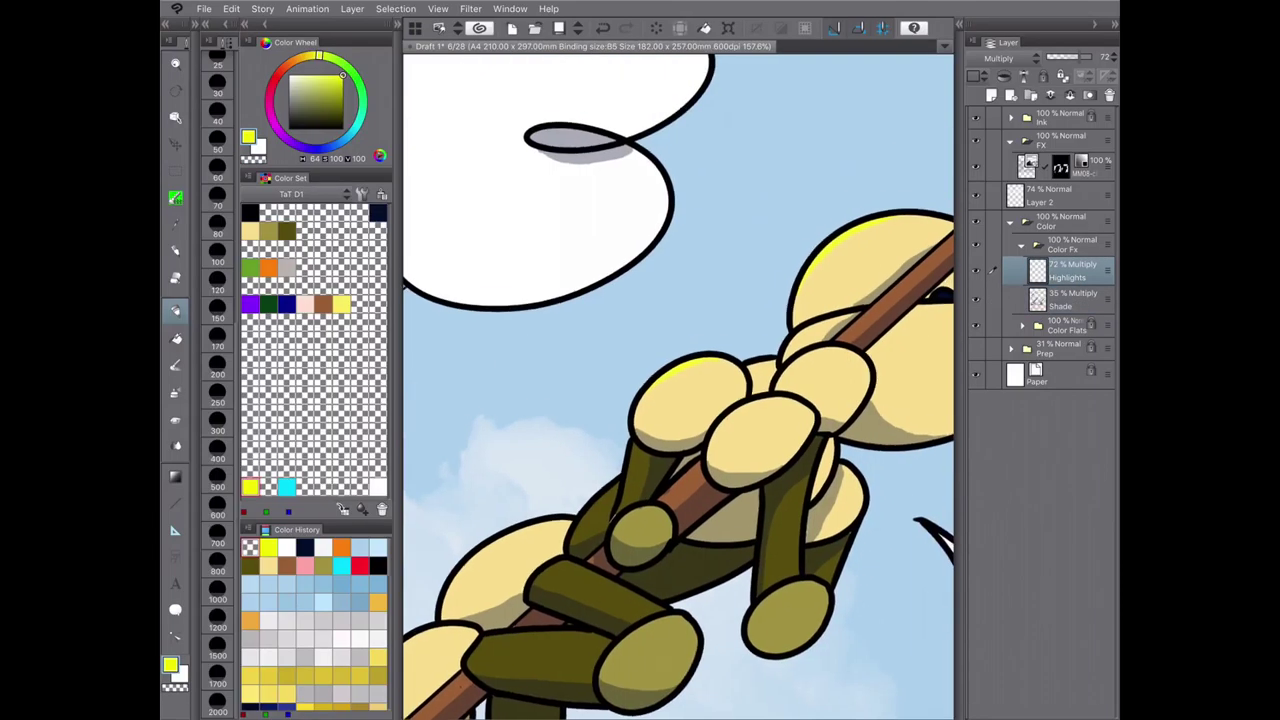
{"action": "left_click", "coordinate": [287, 487]}
{"action": "left_click_drag", "start_coordinate": [640, 420], "coordinate": [506, 126]}
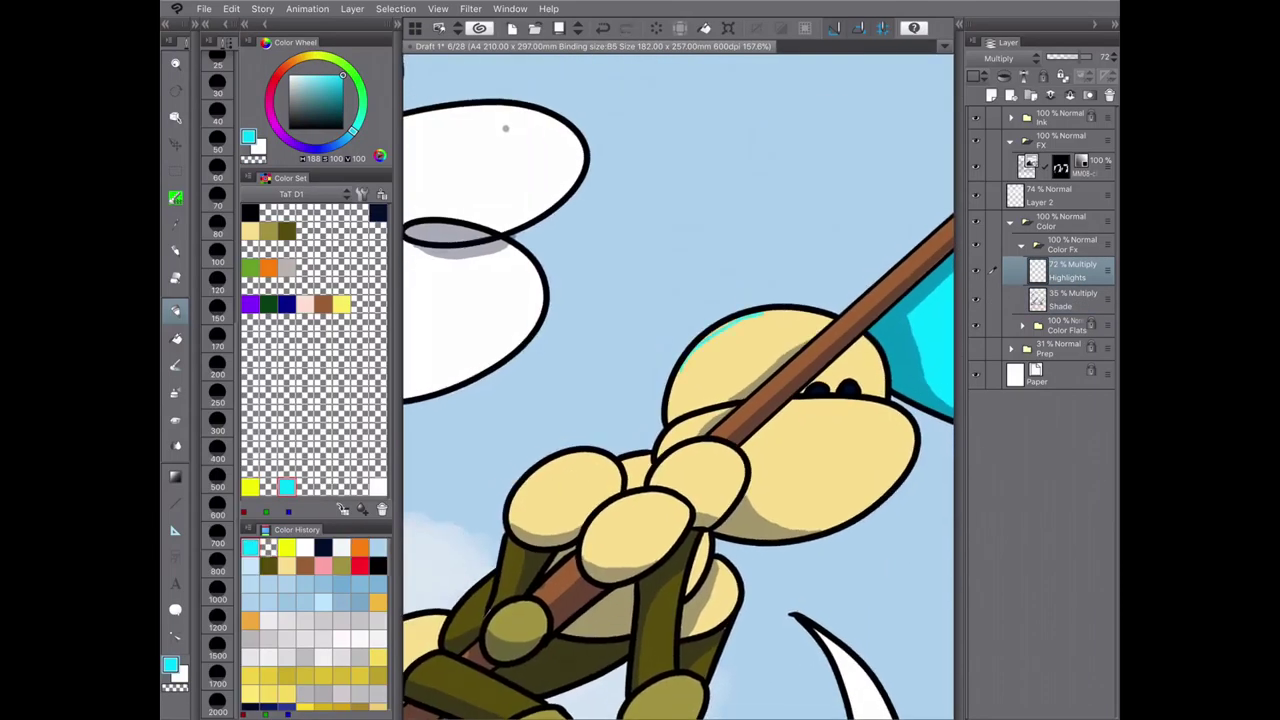
{"action": "key", "text": "ctrl+z"}
{"action": "key", "text": "ctrl+z"}
- Lower the Highlights layer's opacity to 32% and paint white highlights along the flag bearer's head and hands
{"action": "key", "text": "c"}
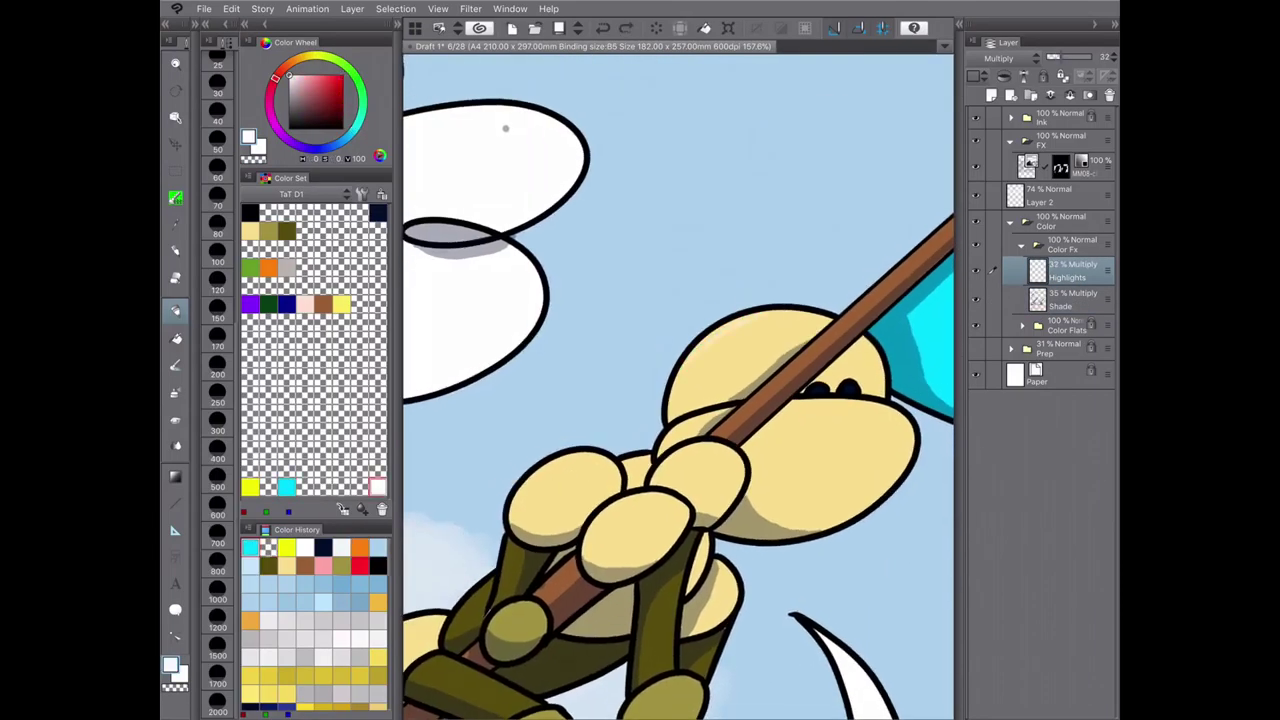
{"action": "key", "text": "alt+bracketleft"}
{"action": "left_click_drag", "start_coordinate": [506, 127], "coordinate": [586, 92]}
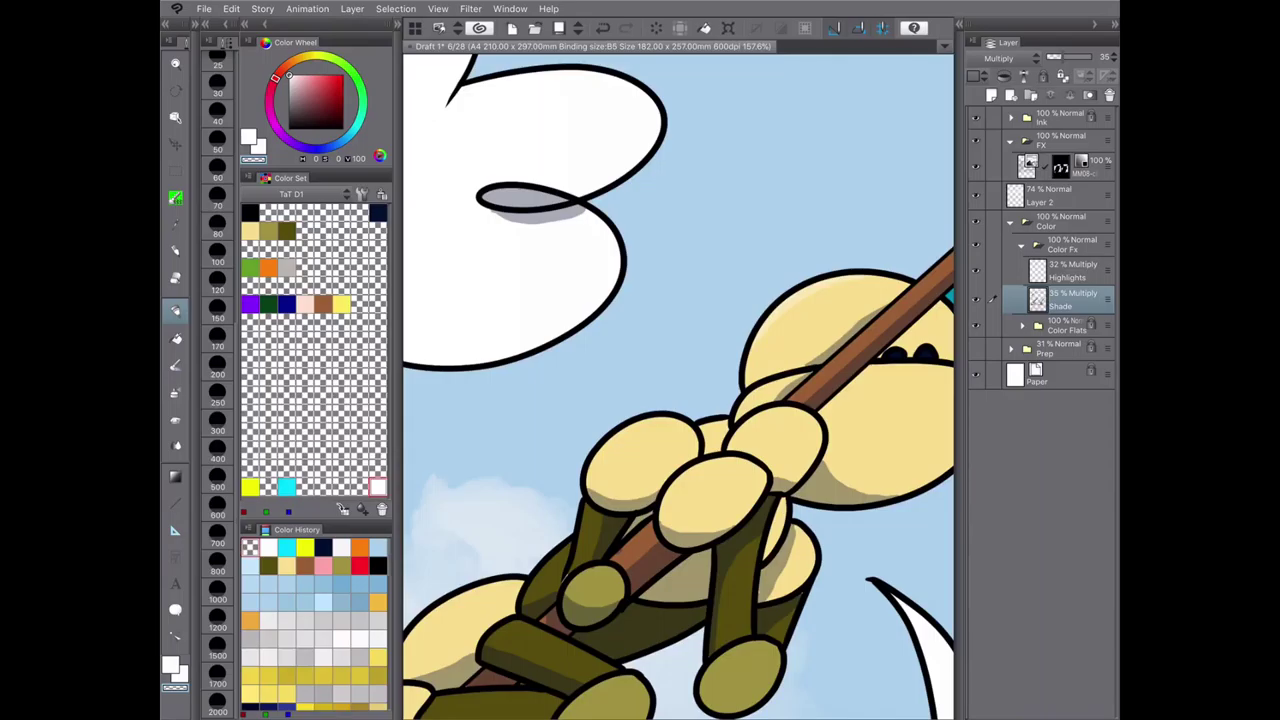
{"action": "left_click_drag", "start_coordinate": [586, 92], "coordinate": [564, 64]}
{"action": "key", "text": "alt+bracketright"}
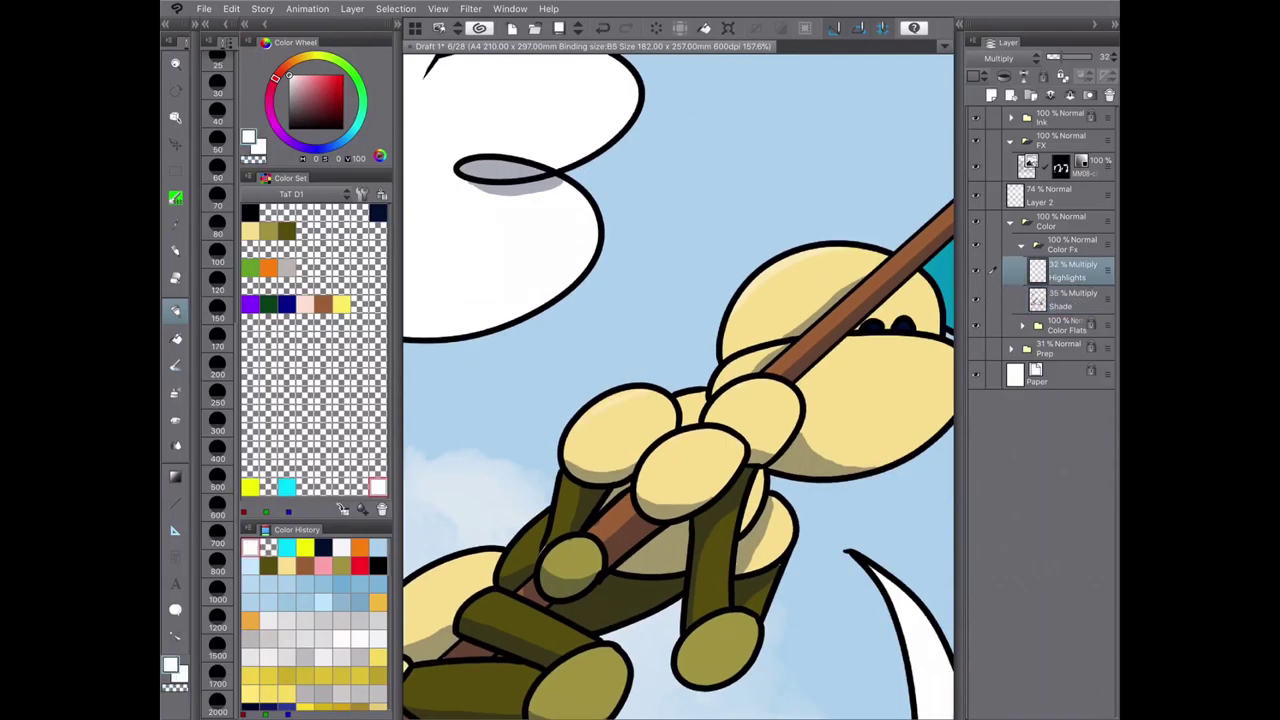
{"action": "left_click_drag", "start_coordinate": [560, 420], "coordinate": [750, 295]}
- Outline and fill a white highlight along the top of the character's head in the left-hand lower panel
{"action": "key", "text": "ctrl+minus"}
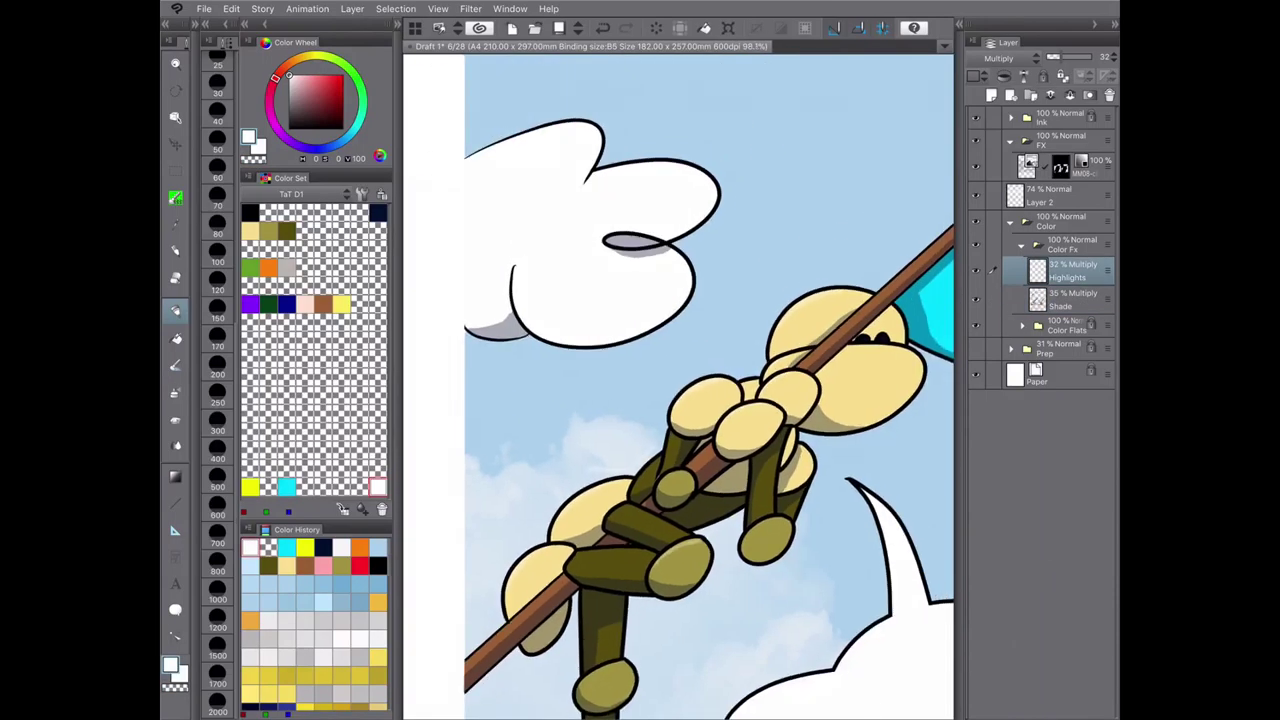
{"action": "scroll", "coordinate": [680, 385], "scroll_direction": "down", "scroll_amount": 3}
{"action": "scroll", "coordinate": [680, 385], "scroll_direction": "down", "scroll_amount": 2}
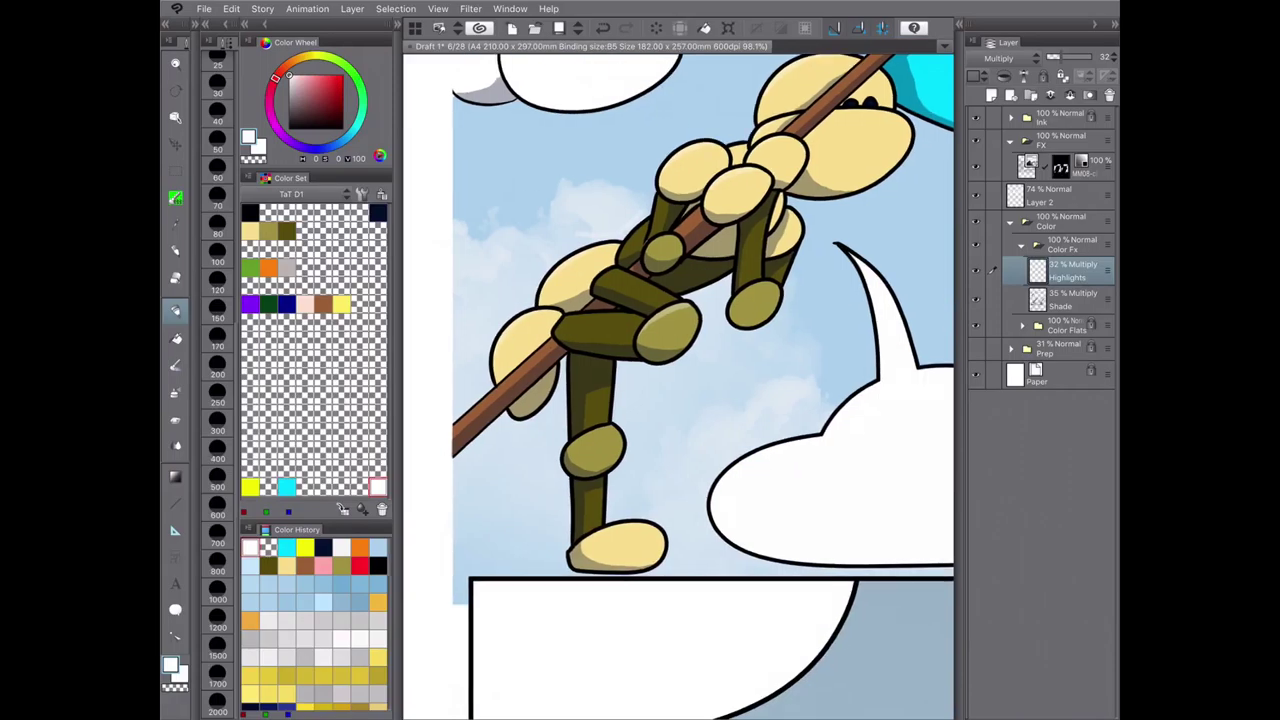
{"action": "key", "text": "ctrl+minus"}
{"action": "scroll", "coordinate": [680, 385], "scroll_direction": "up", "scroll_amount": 2}
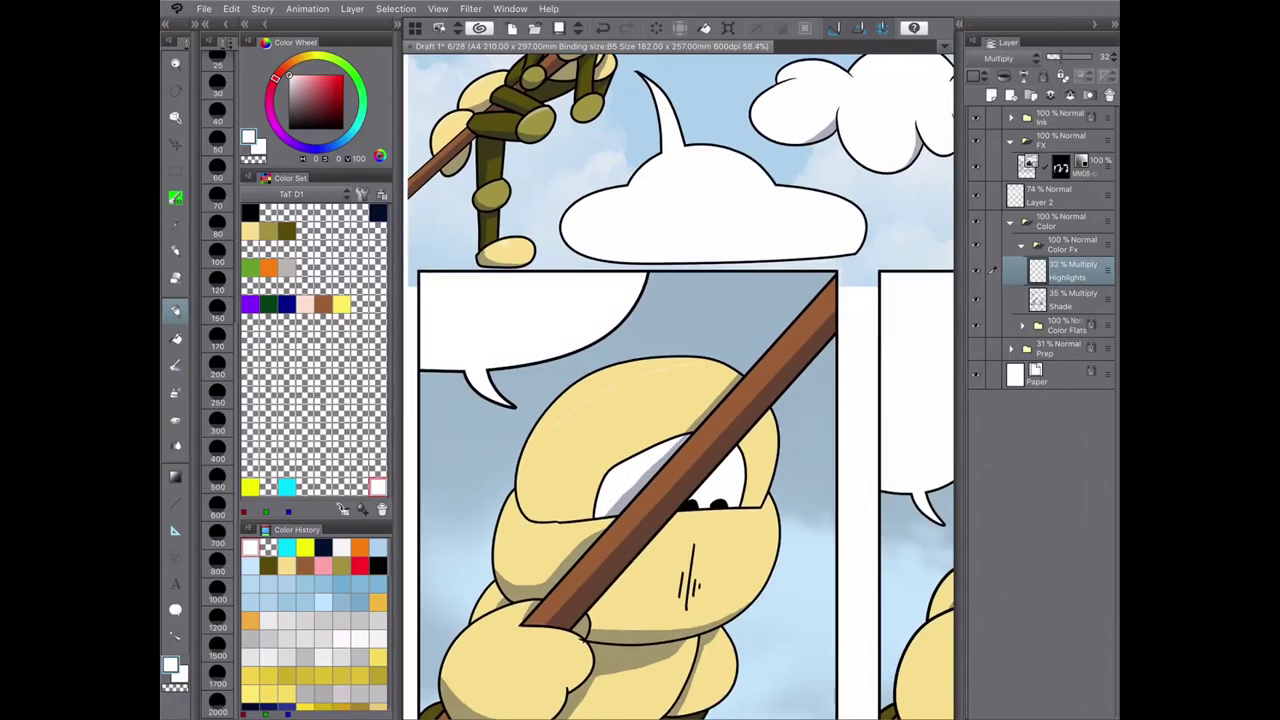
{"action": "scroll", "coordinate": [680, 385], "scroll_direction": "down", "scroll_amount": 3}
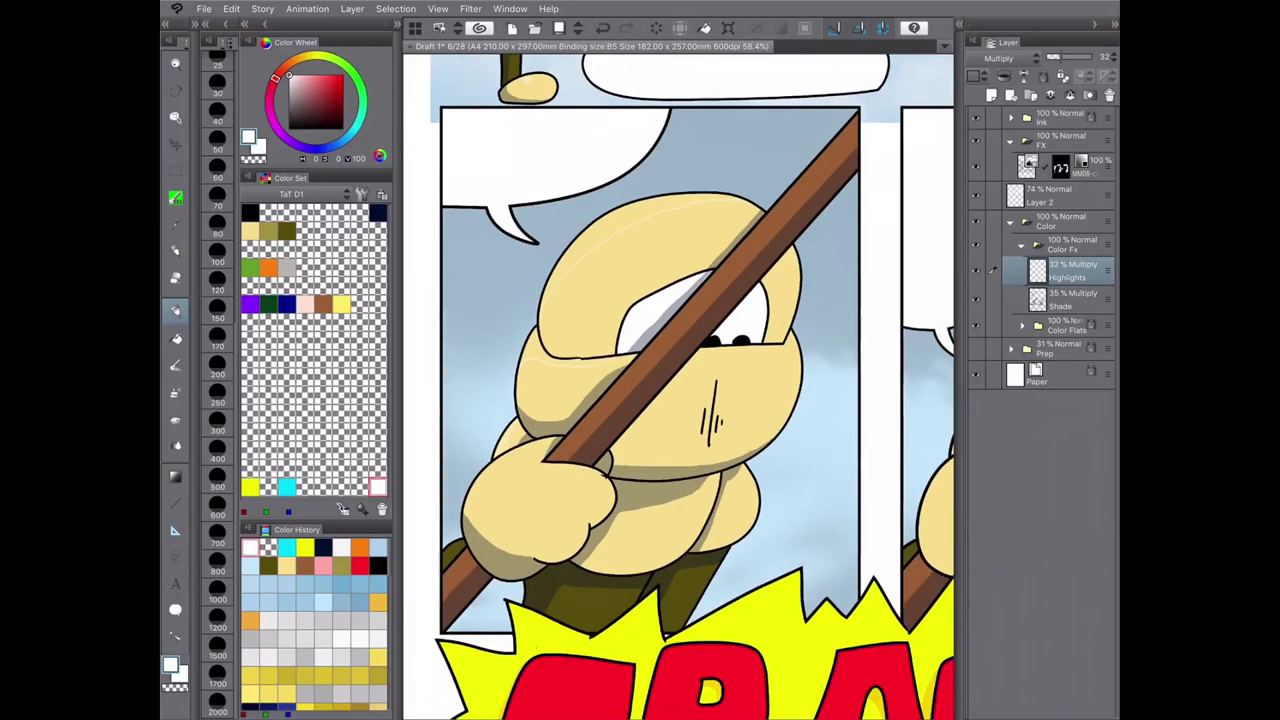
{"action": "scroll", "coordinate": [680, 385], "scroll_direction": "up", "scroll_amount": 1}
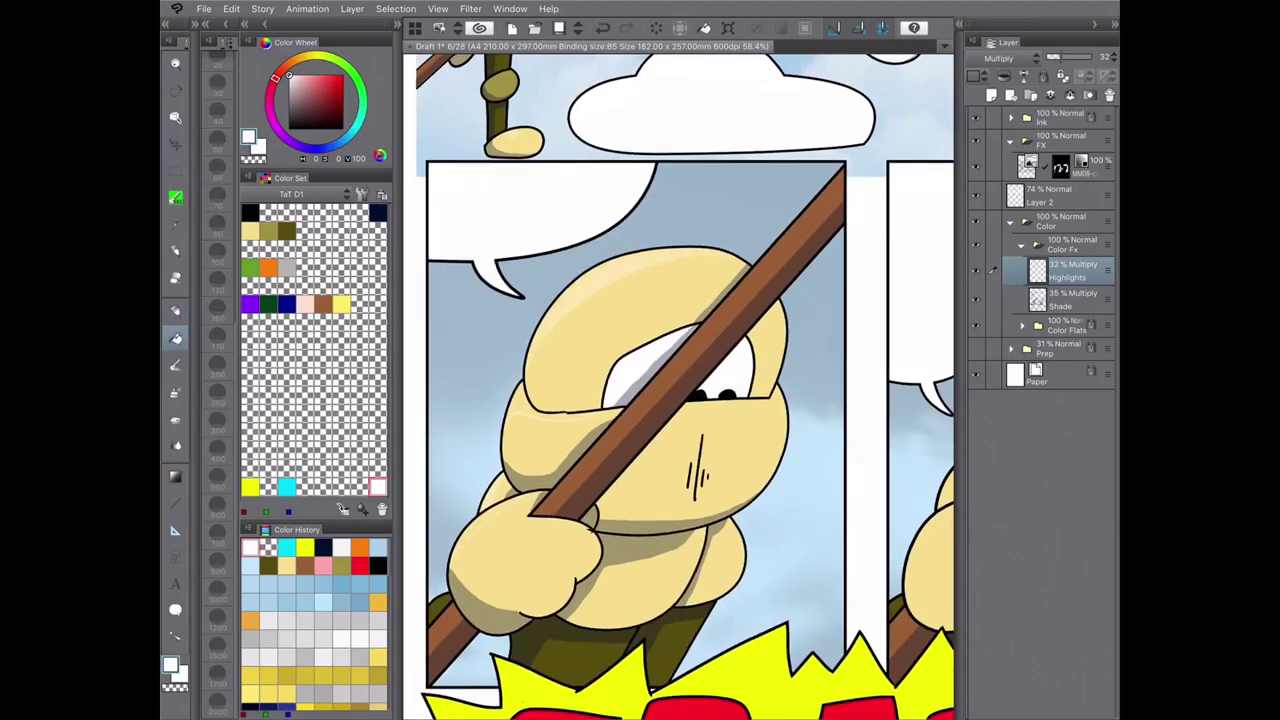
{"action": "scroll", "coordinate": [680, 385], "scroll_direction": "down", "scroll_amount": 5}
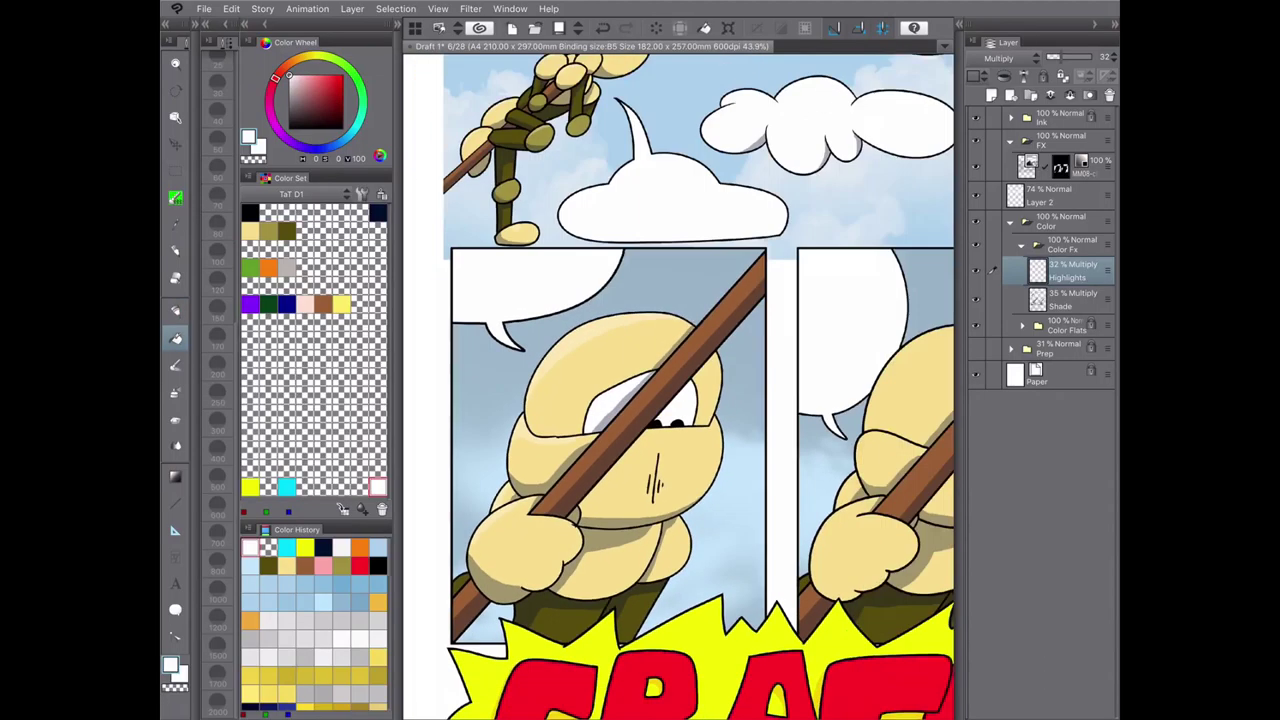
- Paint white highlights along the head and gripping hand of the character in the right-hand lower panel
{"action": "scroll", "coordinate": [680, 385], "scroll_direction": "up", "scroll_amount": 4}
{"action": "scroll", "coordinate": [680, 385], "scroll_direction": "down", "scroll_amount": 2}
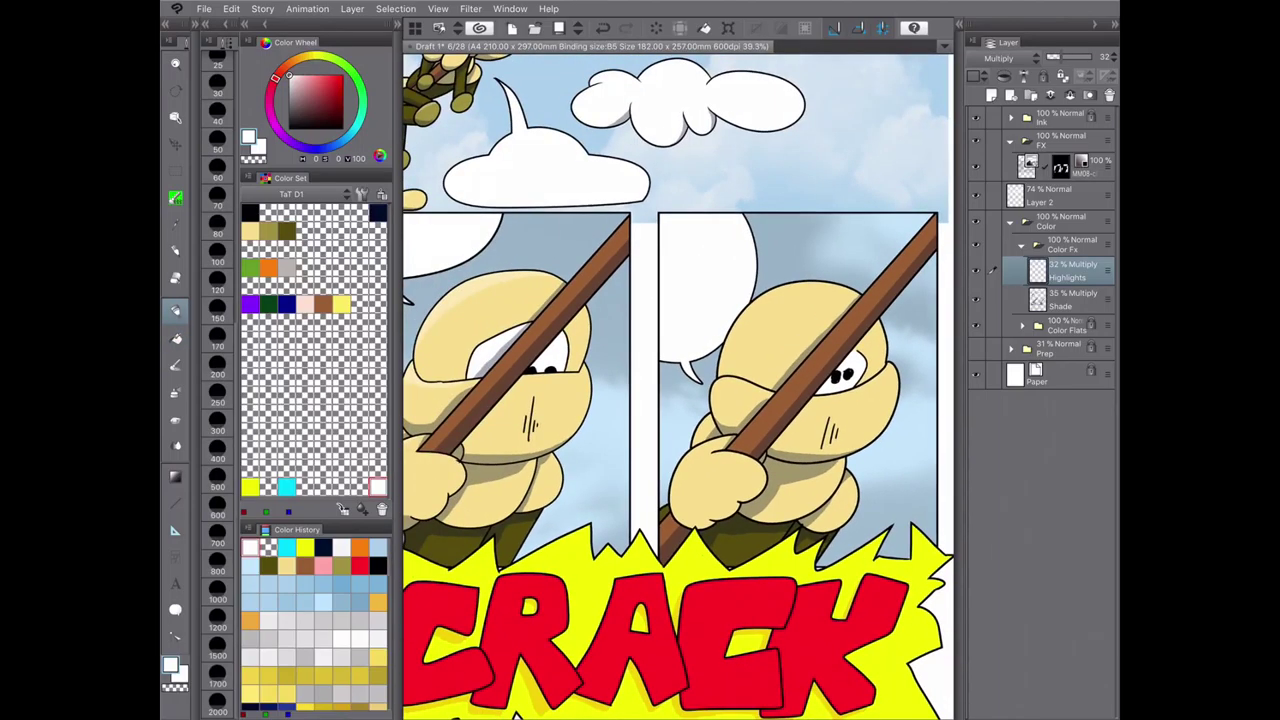
{"action": "scroll", "coordinate": [680, 385], "scroll_direction": "up", "scroll_amount": 1}
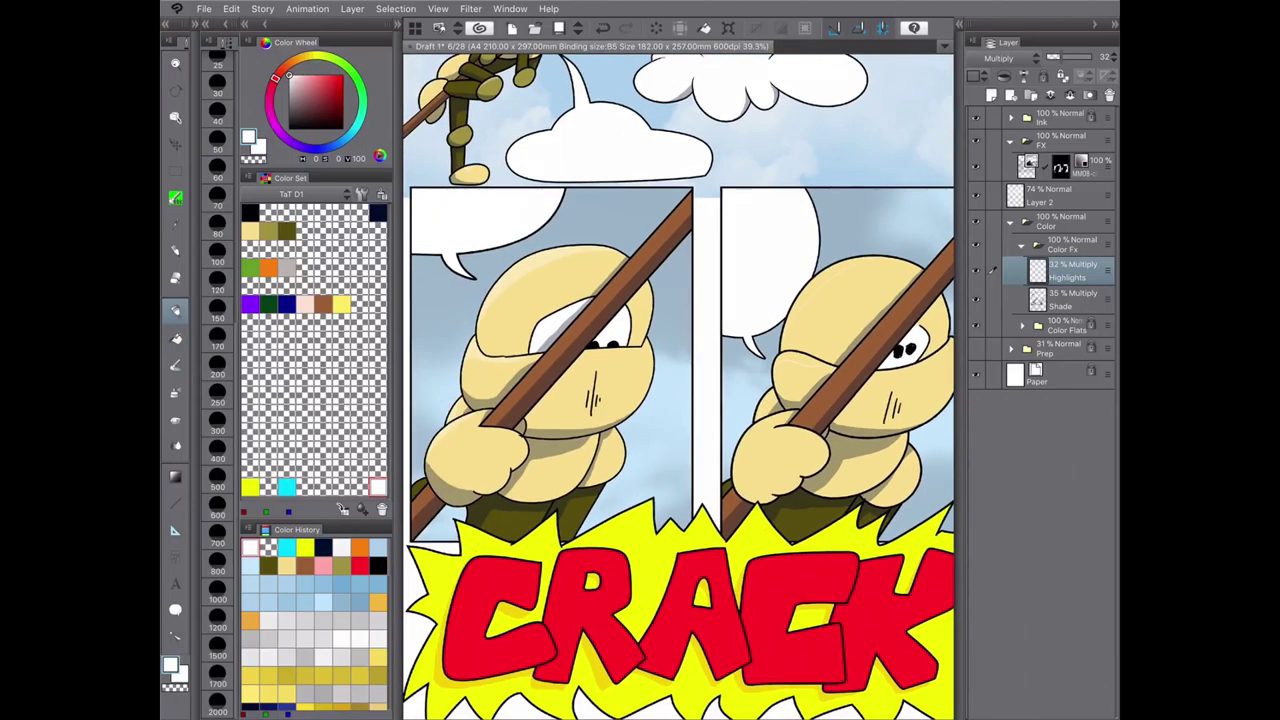
{"action": "key", "text": "g"}
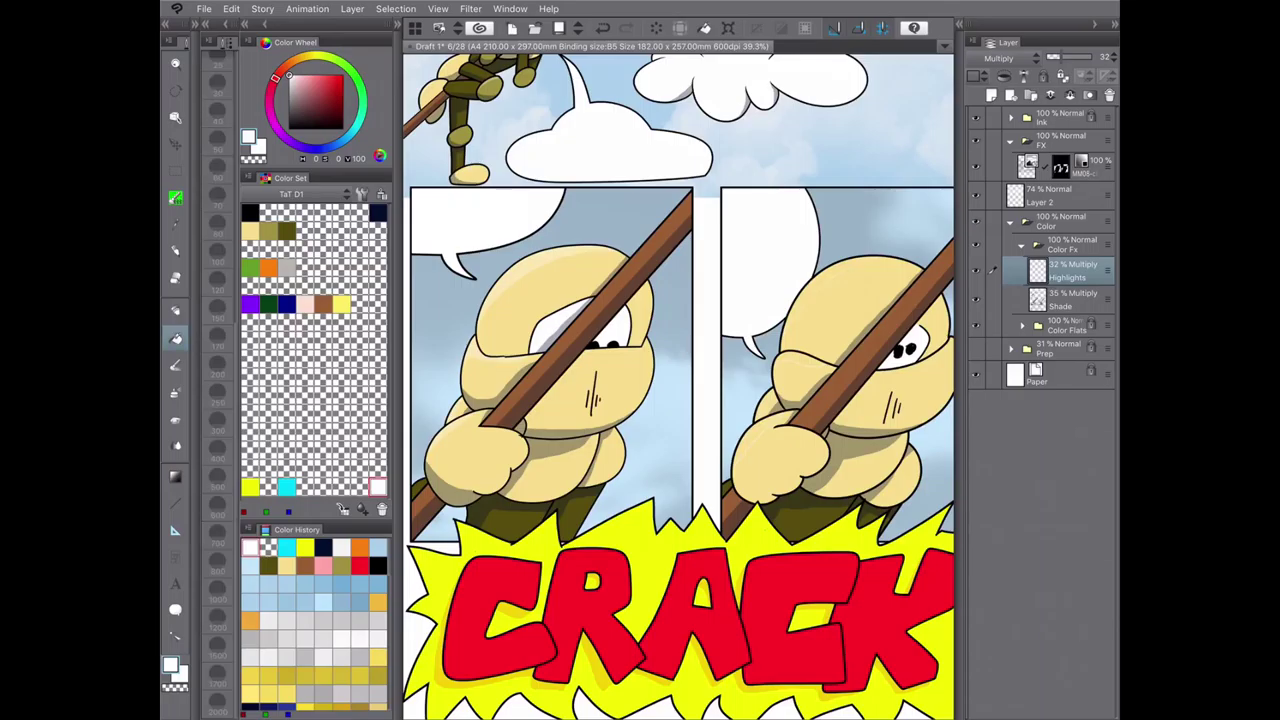
{"action": "key", "text": "b"}
{"action": "scroll", "coordinate": [678, 380], "scroll_direction": "up", "scroll_amount": 4}
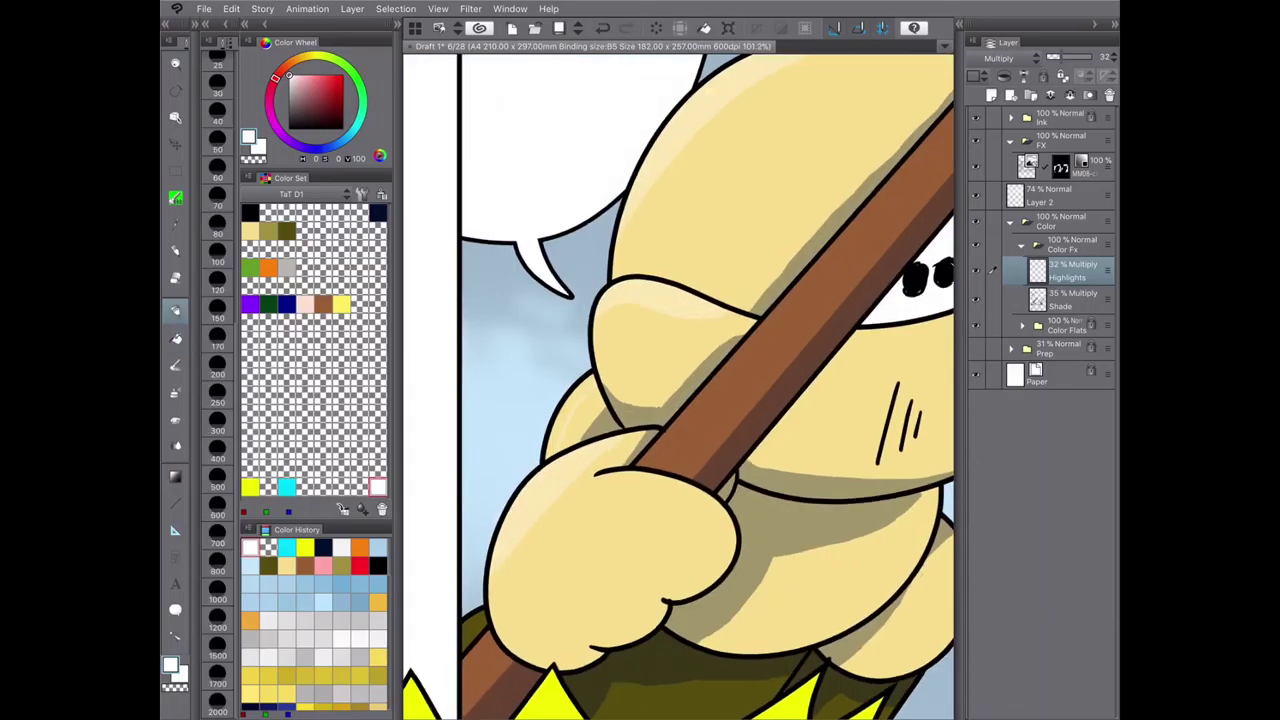
{"action": "scroll", "coordinate": [678, 385], "scroll_direction": "down", "scroll_amount": 4}
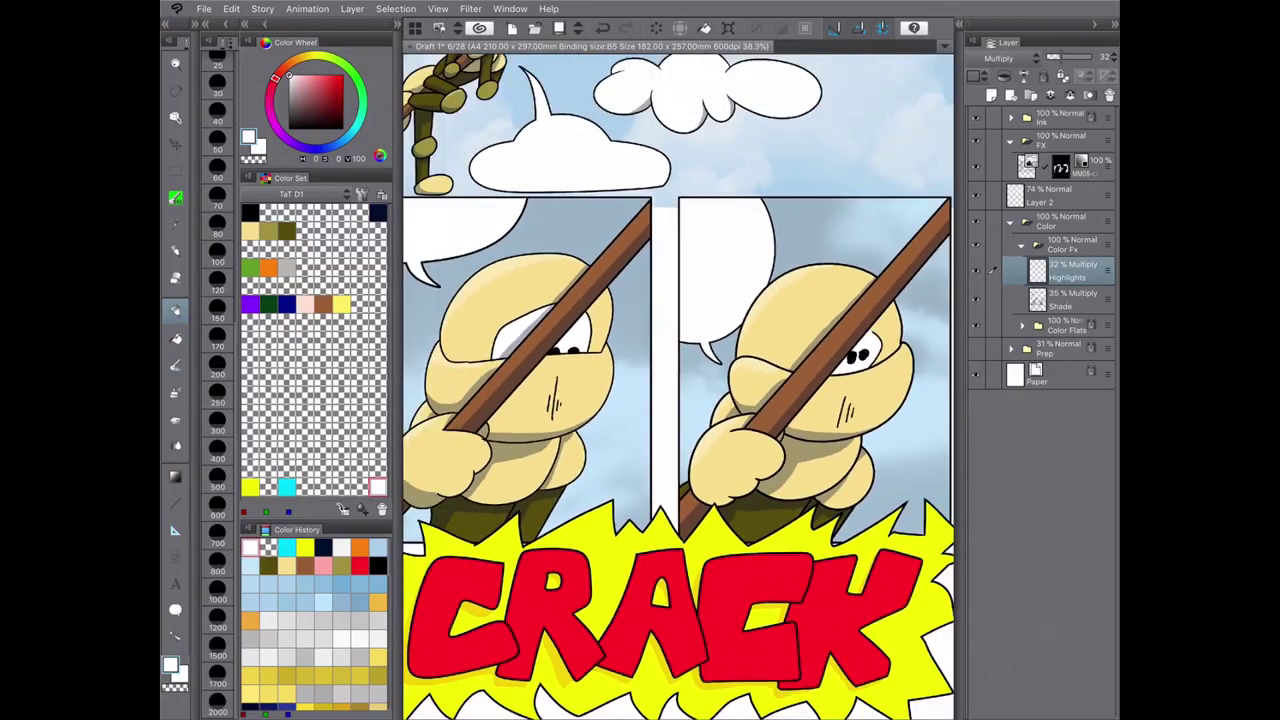
- Add dark blue shading on the Shade layer along the undersides of the gripping hands in both lower panels
{"action": "left_click", "coordinate": [377, 213]}
{"action": "left_click", "coordinate": [1070, 298]}
{"action": "scroll", "coordinate": [724, 446], "scroll_direction": "up", "scroll_amount": 1}
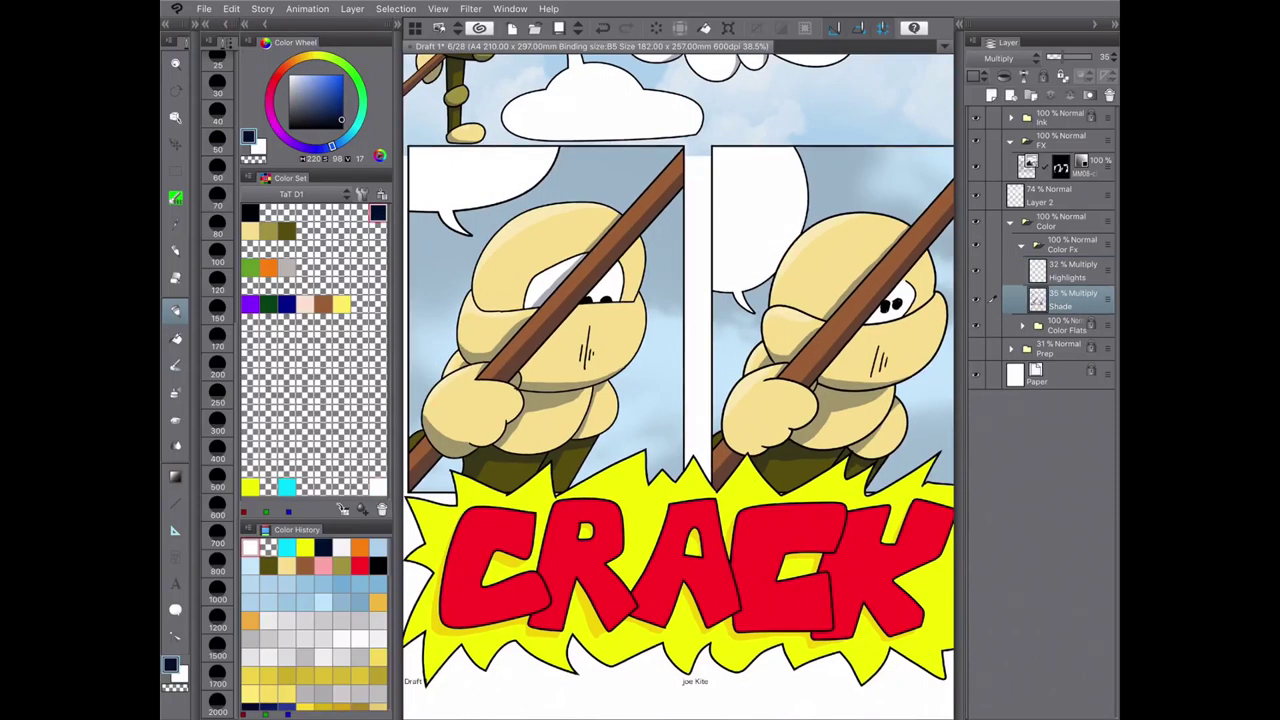
{"action": "mouse_move", "coordinate": [724, 446]}
{"action": "left_mouse_down"}
{"action": "mouse_move", "coordinate": [790, 428]}
{"action": "mouse_move", "coordinate": [810, 393]}
{"action": "left_mouse_up"}
{"action": "key", "text": "b"}
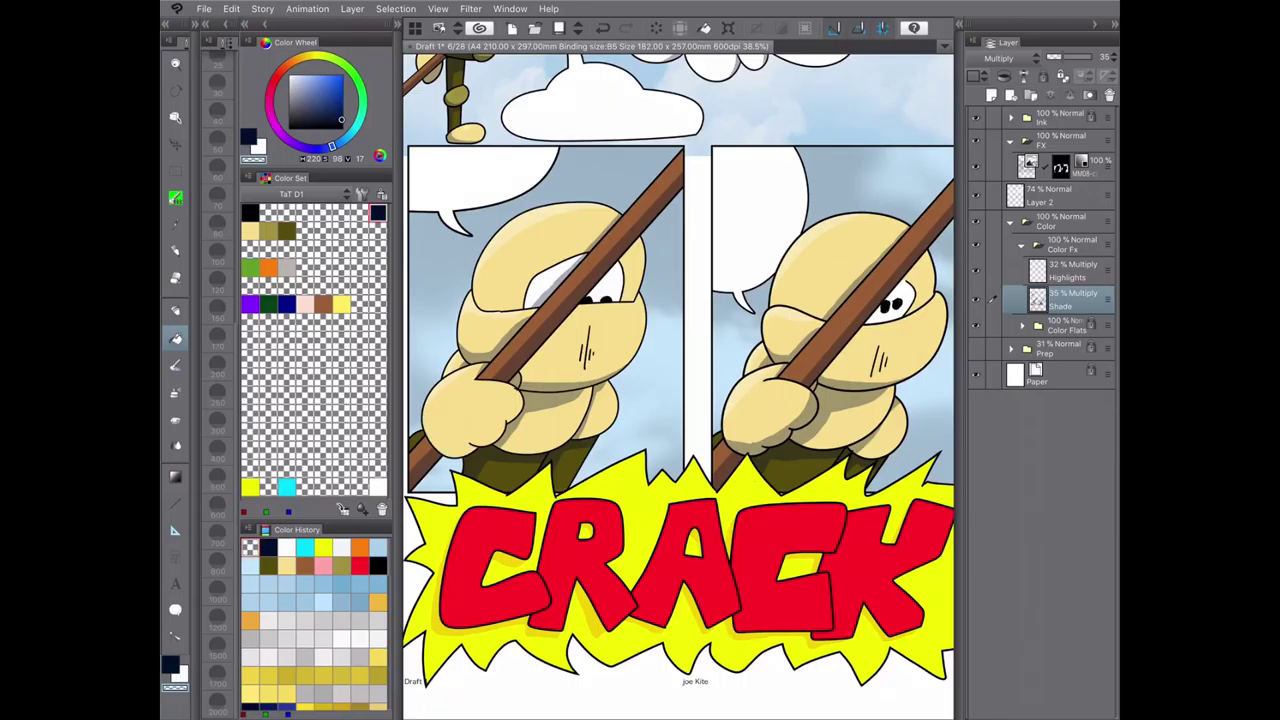
{"action": "key", "text": "p"}
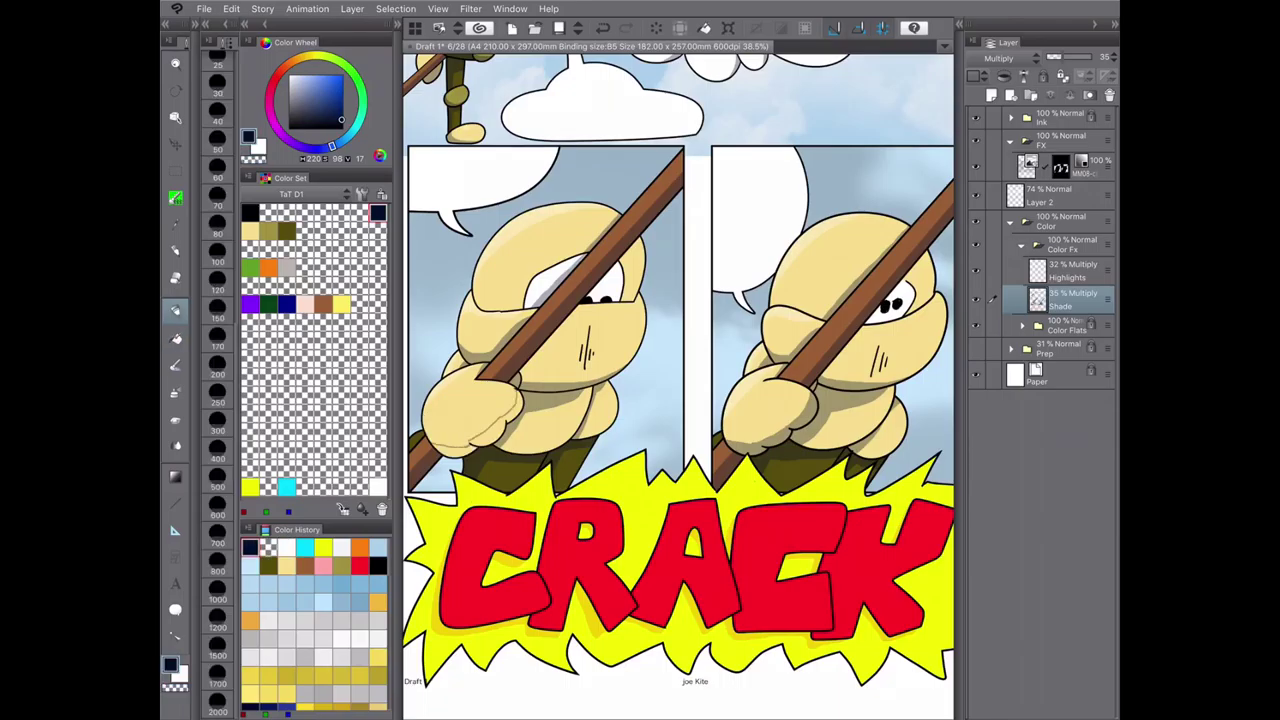
{"action": "key", "text": "b"}
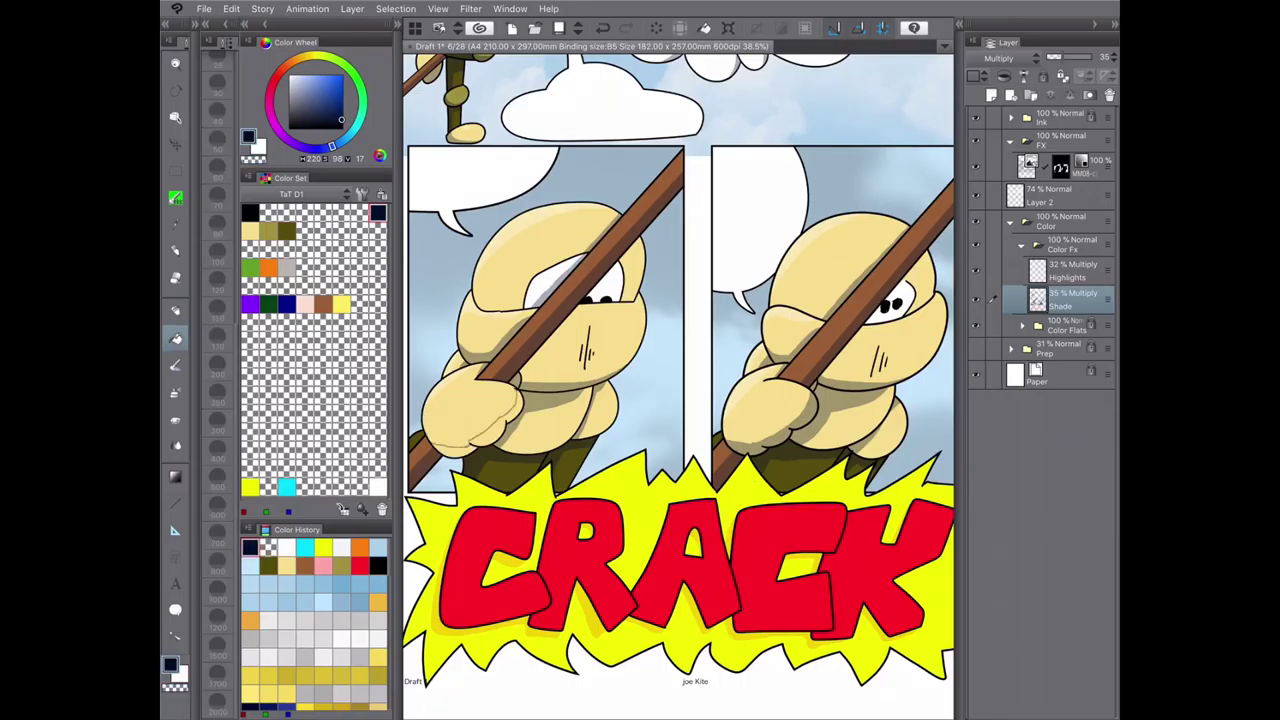
{"action": "key", "text": "ctrl+z"}
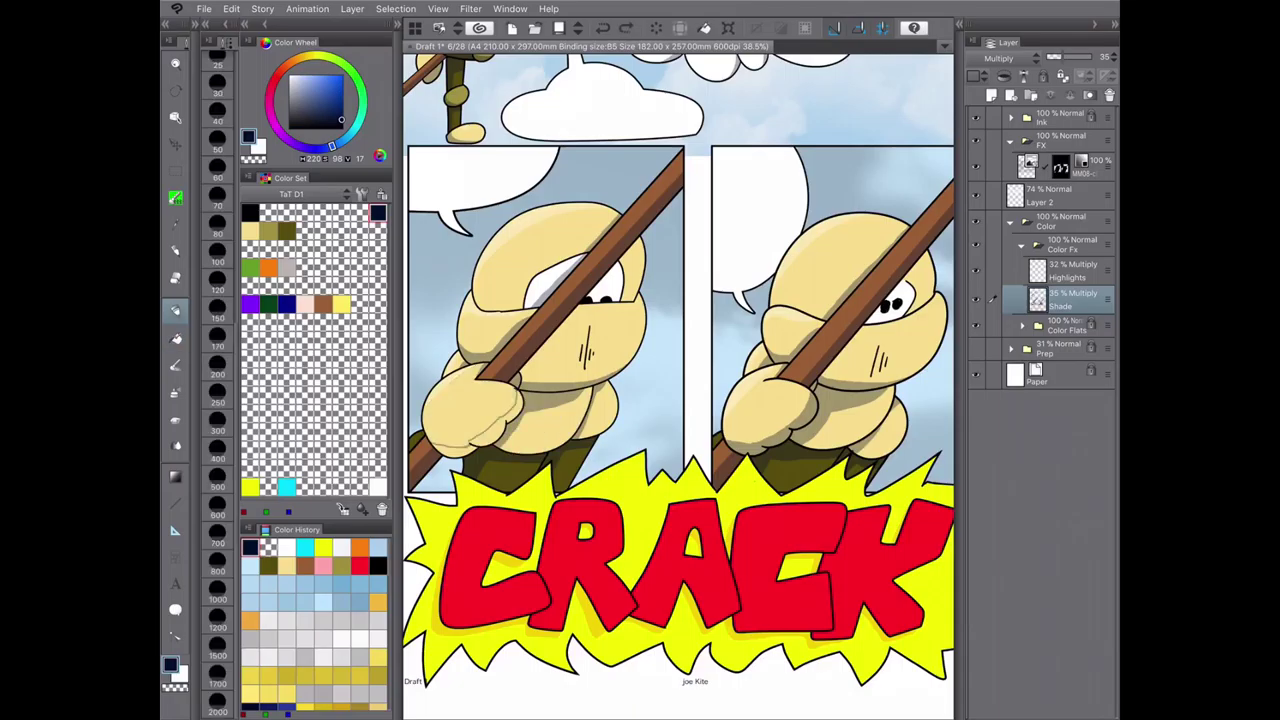
{"action": "key", "text": "ctrl+z"}
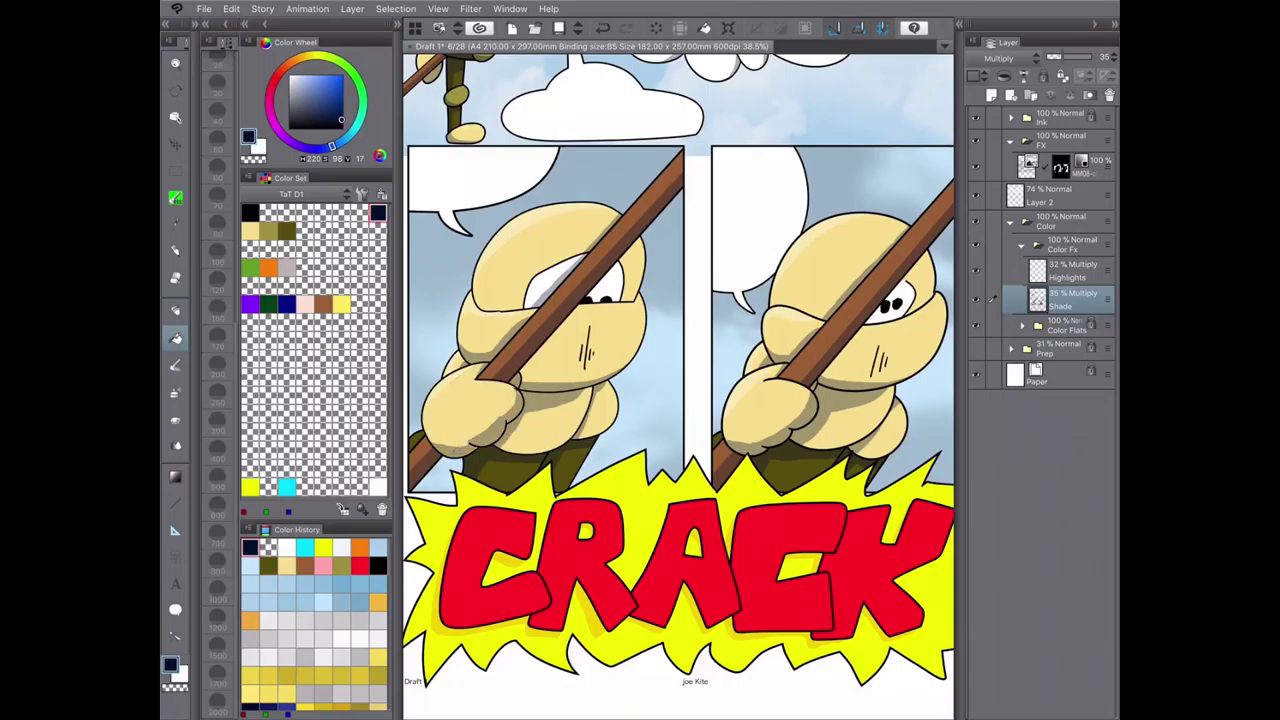
- Return to the Highlights layer with white and outline small highlight shapes at the upper corners of the CRACK letters
{"action": "key", "text": "alt+bracketright"}
{"action": "key", "text": "c"}
{"action": "key", "text": "p"}
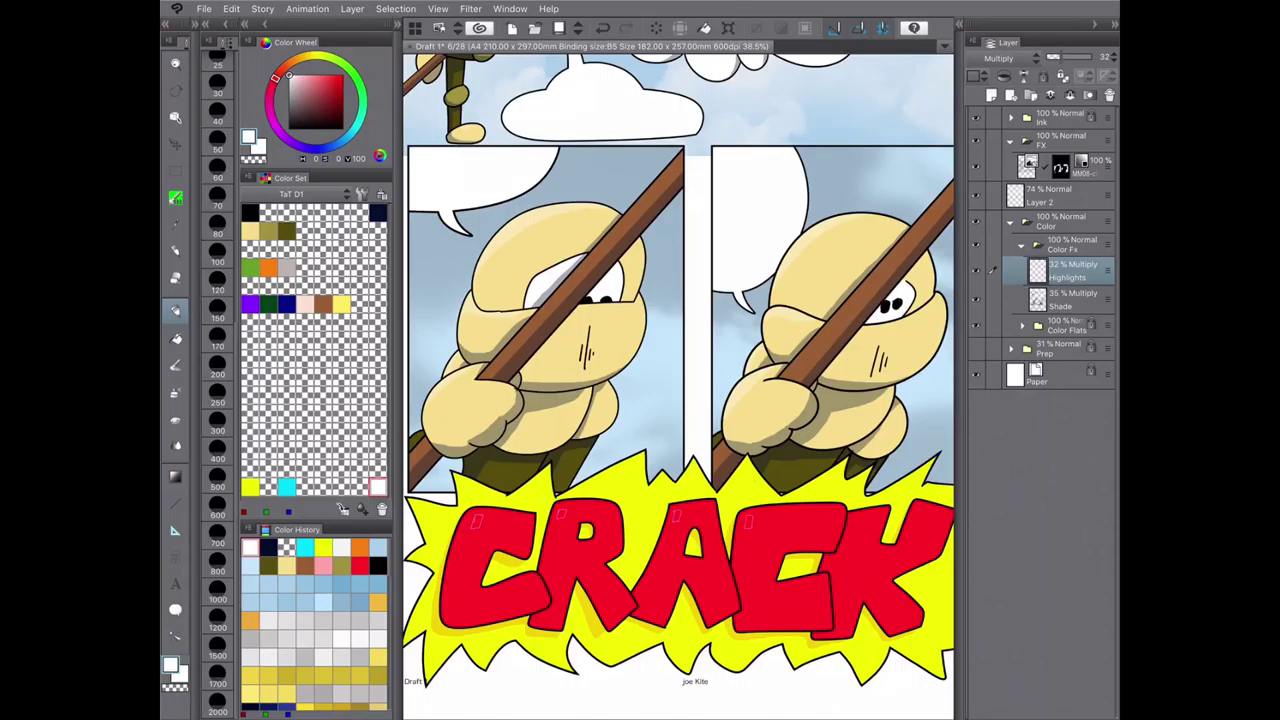
{"action": "left_click_drag", "start_coordinate": [925, 506], "coordinate": [915, 514]}
{"action": "left_click_drag", "start_coordinate": [672, 528], "coordinate": [665, 542]}
{"action": "left_click_drag", "start_coordinate": [563, 522], "coordinate": [551, 544]}
{"action": "left_click_drag", "start_coordinate": [472, 538], "coordinate": [461, 554]}
{"action": "key", "text": "ctrl+z"}
- Fill the outlined highlight shapes on the CRACK letters with white
{"action": "key", "text": "g"}
{"action": "left_click", "coordinate": [561, 514]}
{"action": "left_click", "coordinate": [485, 520]}
{"action": "left_click", "coordinate": [678, 516]}
{"action": "left_click", "coordinate": [749, 522]}
{"action": "left_click", "coordinate": [918, 512]}
{"action": "key", "text": "ctrl+0"}
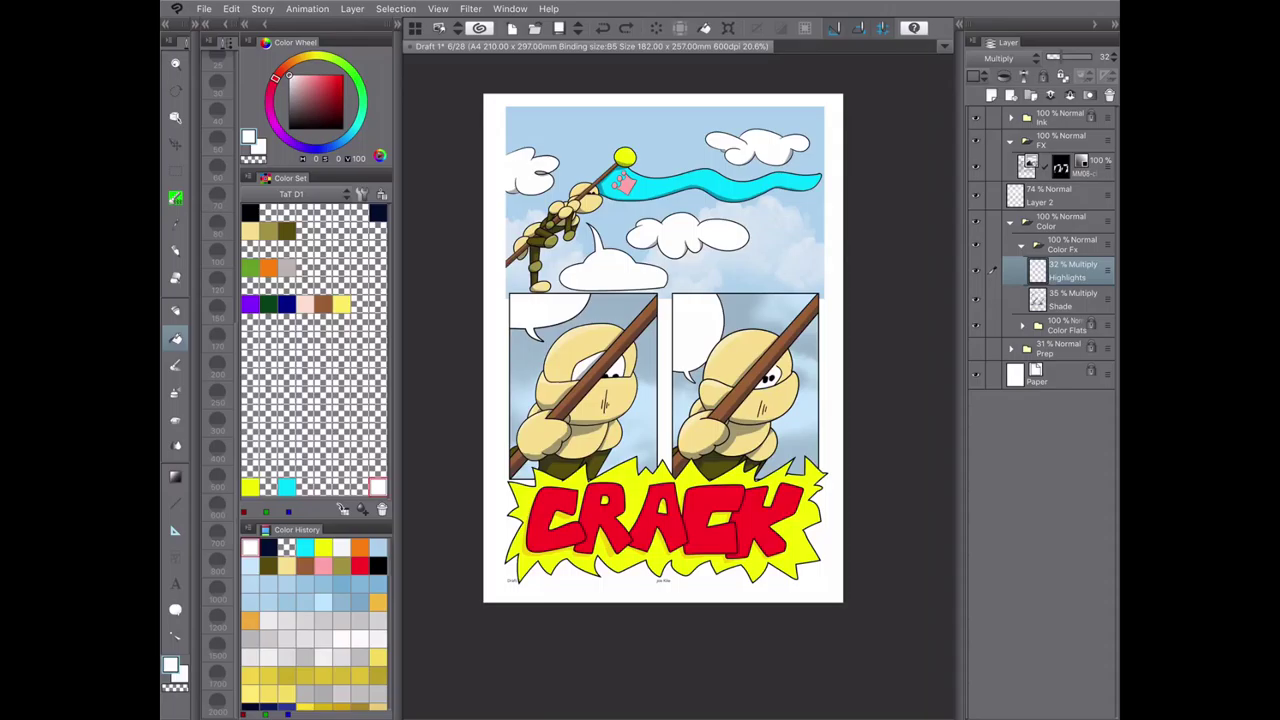
- Expand the Color Flats folder and auto-select the cyan flag on Layer 1, ready for airbrushing
{"action": "left_click", "coordinate": [1022, 325]}
{"action": "left_click", "coordinate": [1065, 350]}
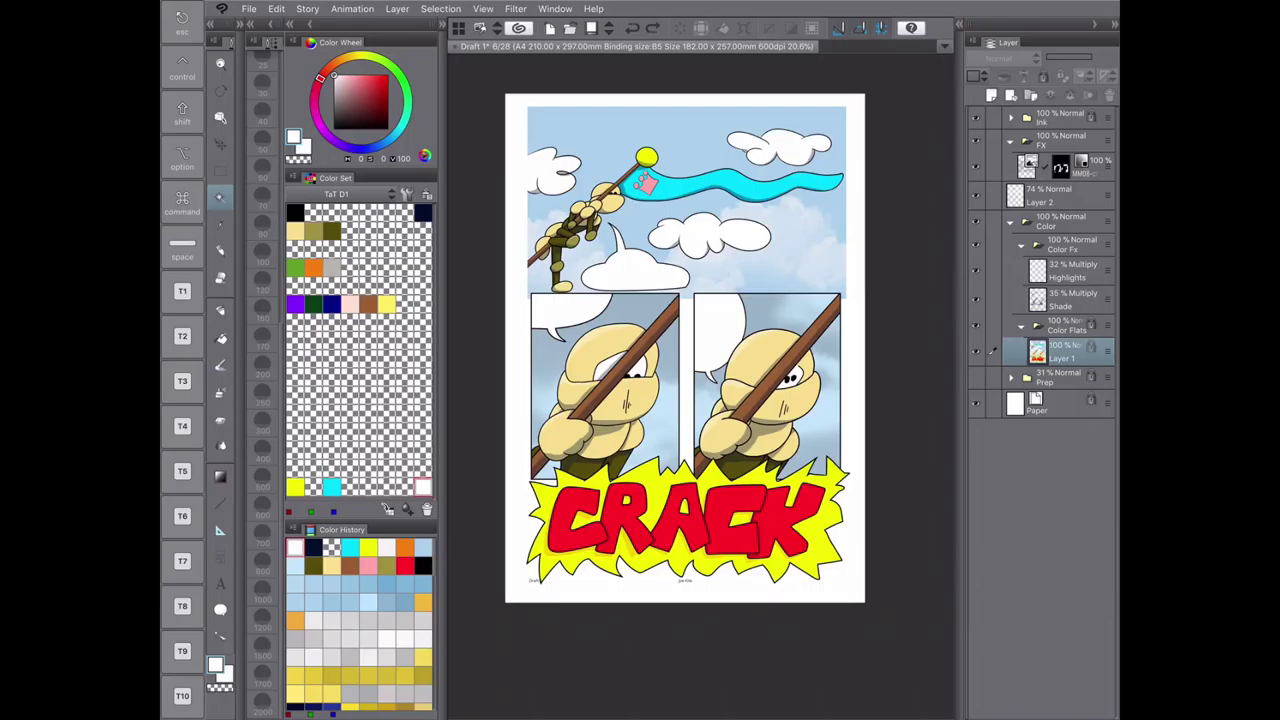
{"action": "left_click", "coordinate": [740, 182]}
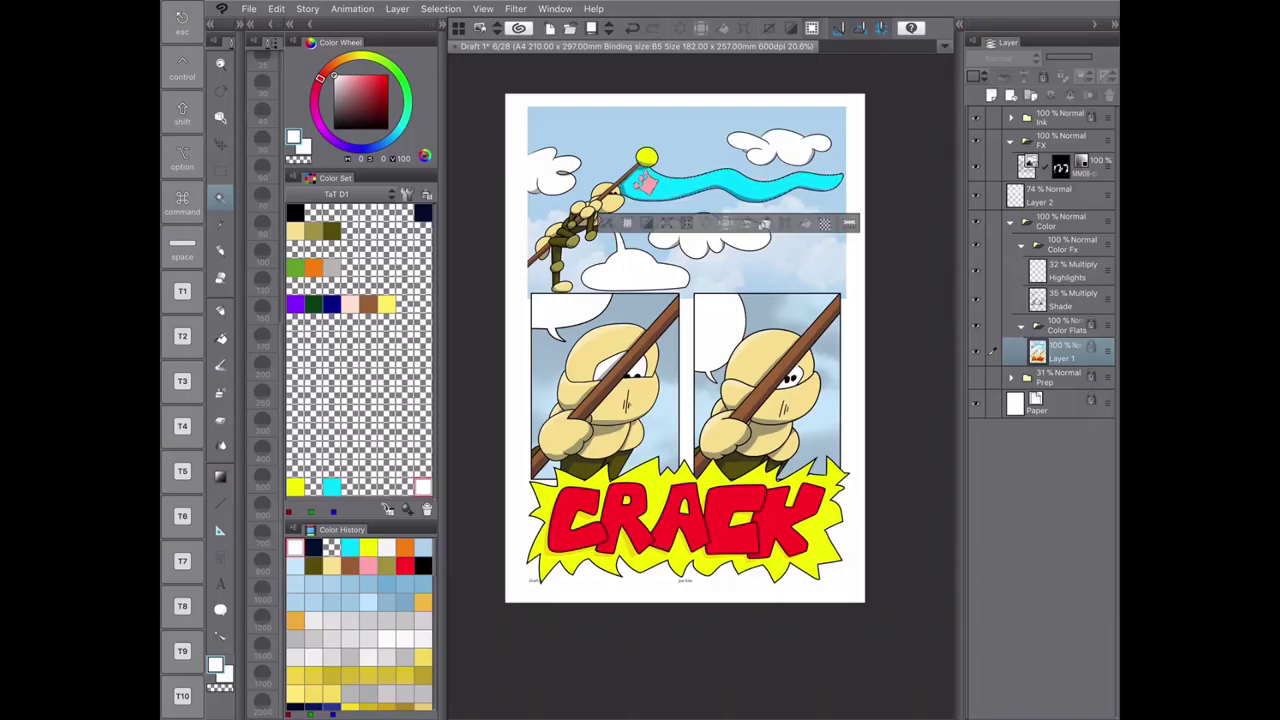
{"action": "key", "text": "b"}
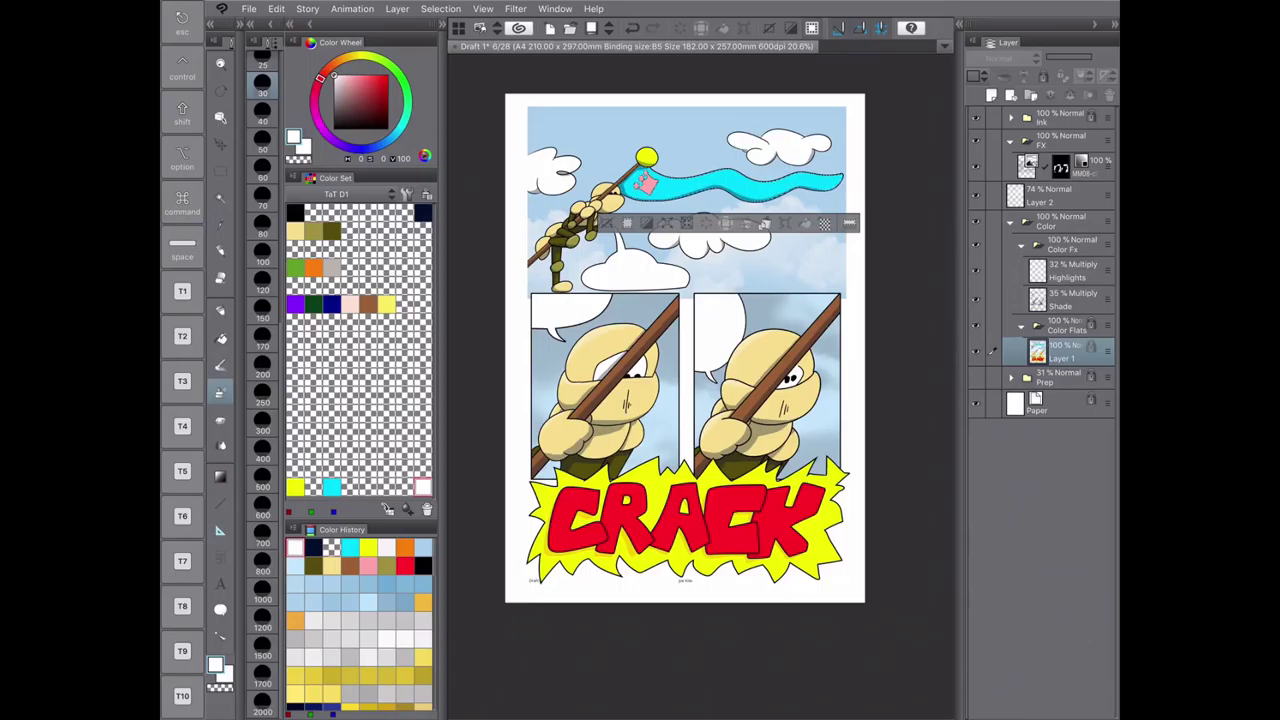
- Create a new layer named Shadows at the top of the Color Fx folder and choose dark blue as the drawing colour
{"action": "left_click", "coordinate": [1060, 244]}
{"action": "left_click", "coordinate": [991, 95]}
{"action": "double_click", "coordinate": [1072, 270]}
{"action": "type", "text": "Shadows"}
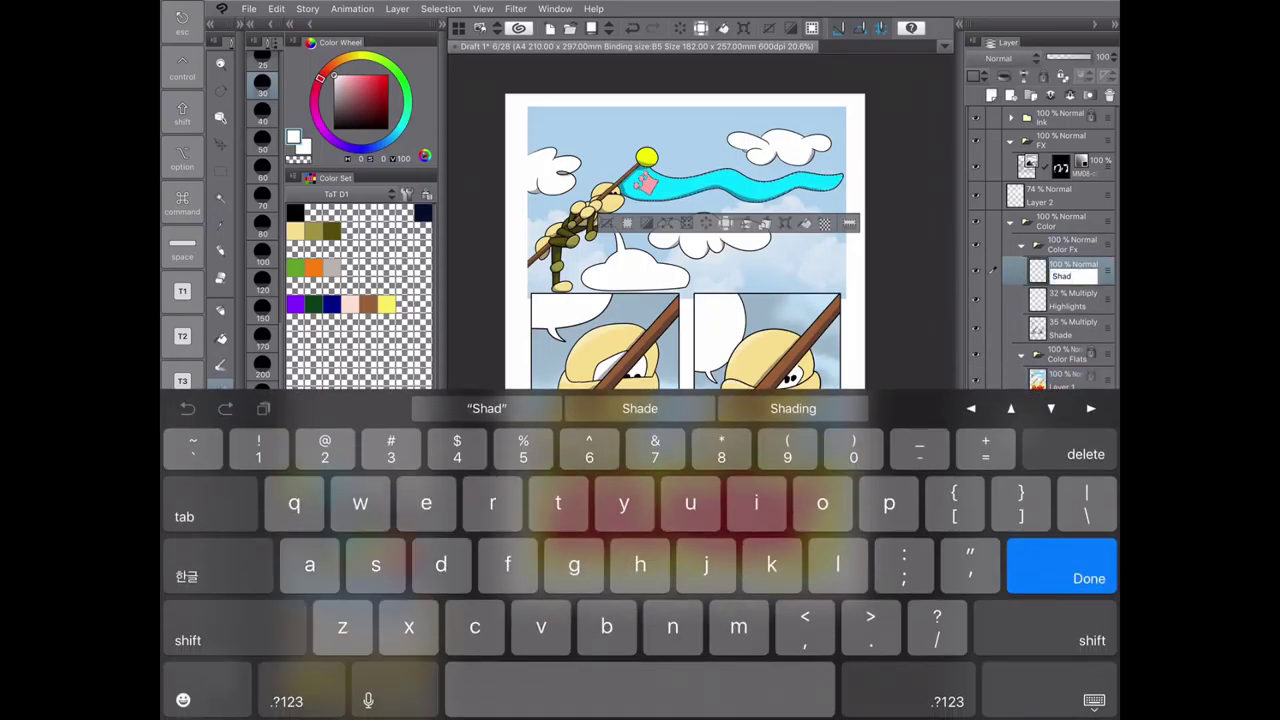
{"action": "key", "text": "Return"}
{"action": "left_click", "coordinate": [423, 213]}
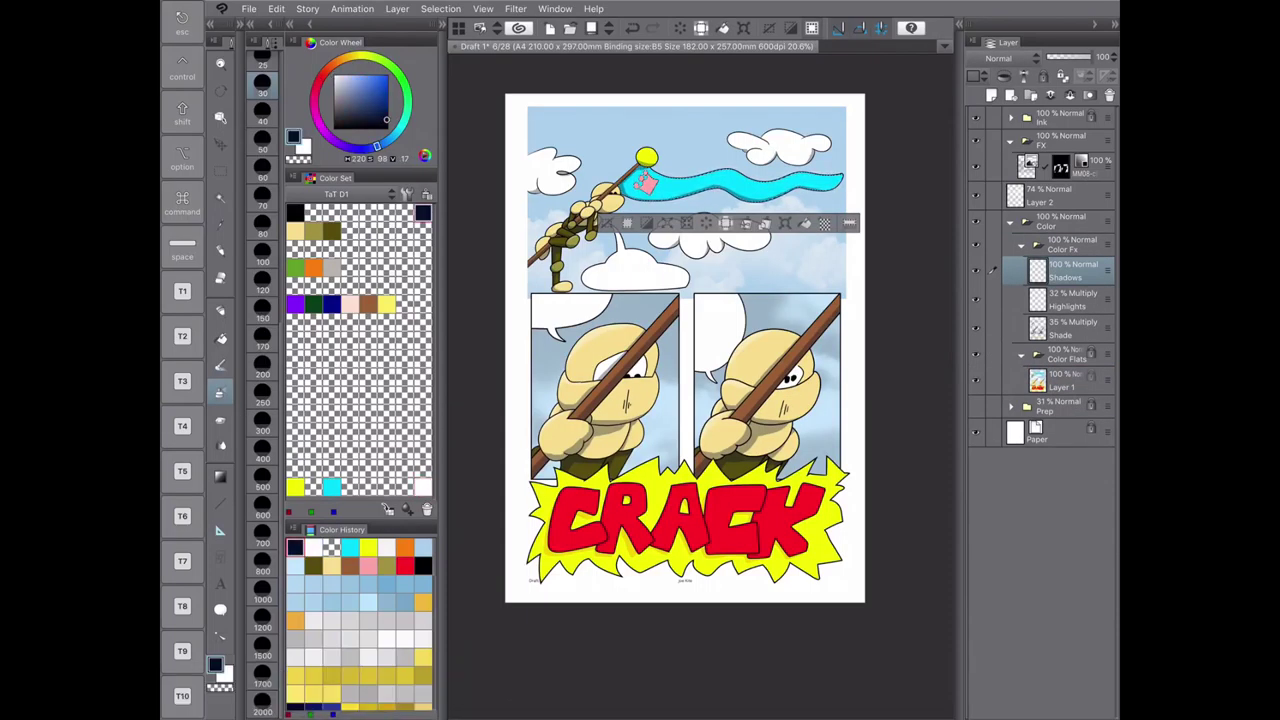
- Choose the Shadow airbrush at brush size 1700 and try a soft shadow on the selected flag
{"action": "scroll", "coordinate": [686, 300], "scroll_direction": "up", "scroll_amount": 5}
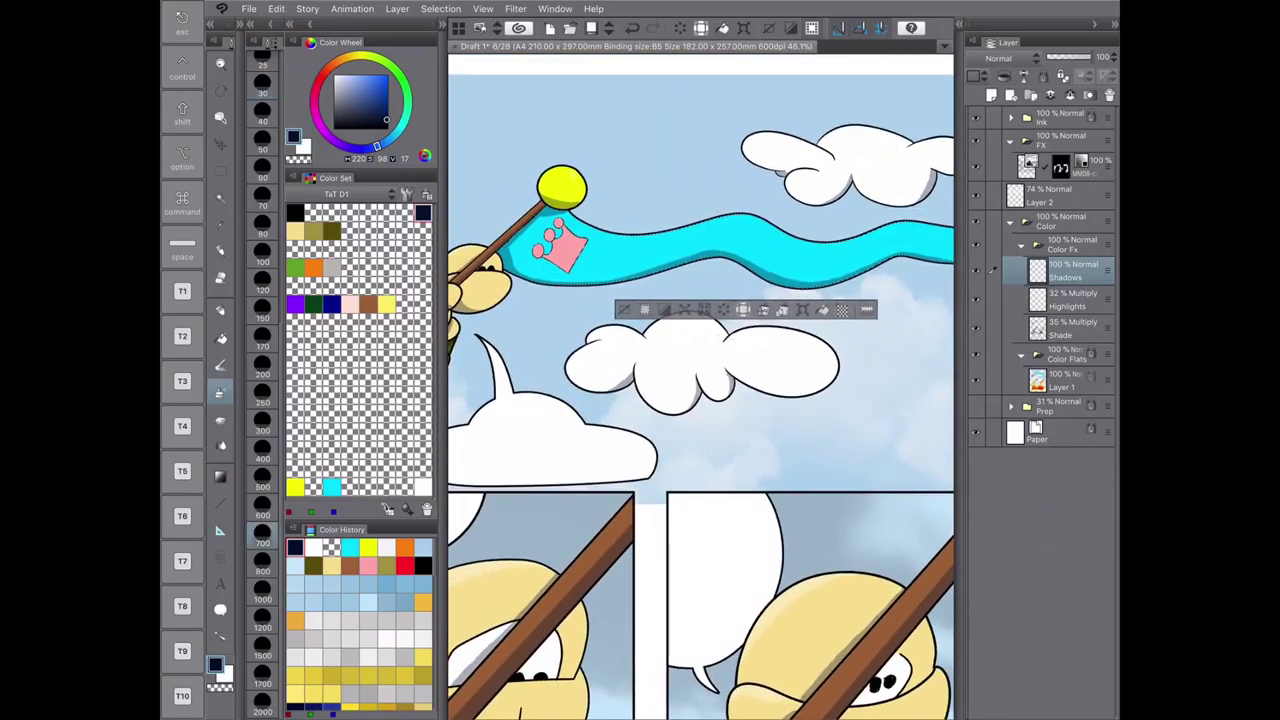
{"action": "key", "text": "p"}
{"action": "key", "text": "ctrl+z"}
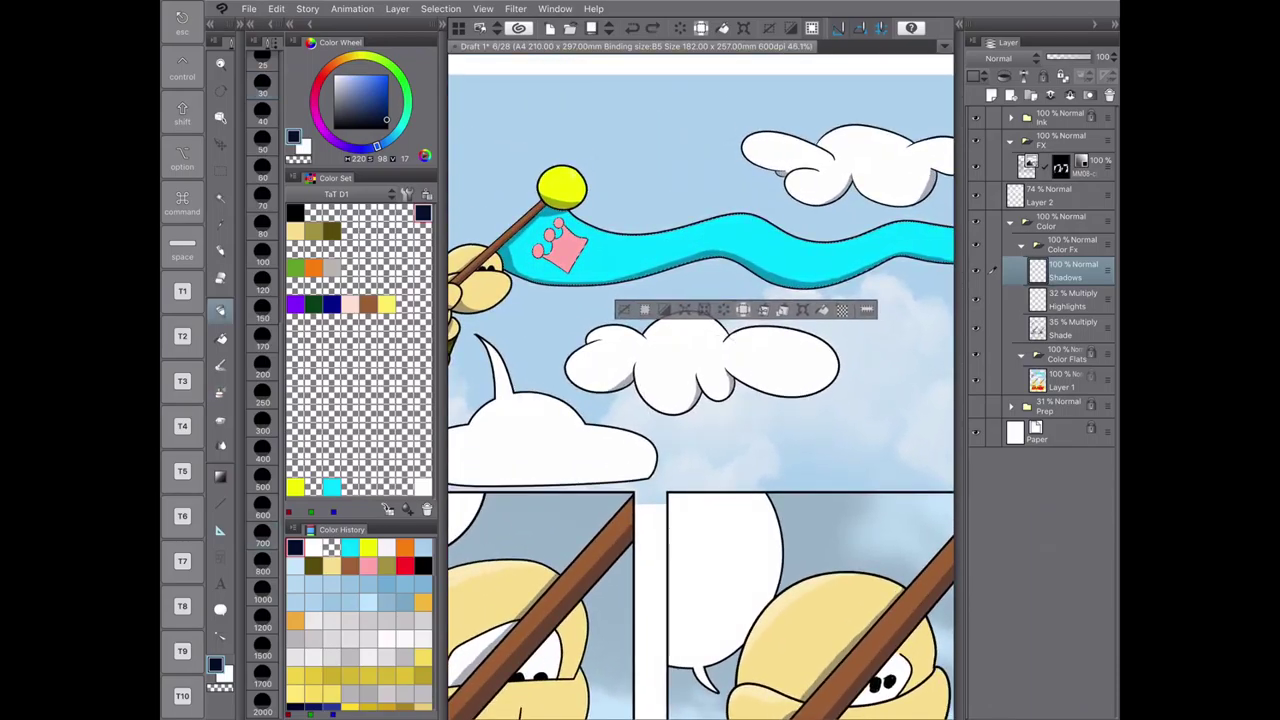
{"action": "key", "text": "b"}
{"action": "left_click", "coordinate": [300, 164]}
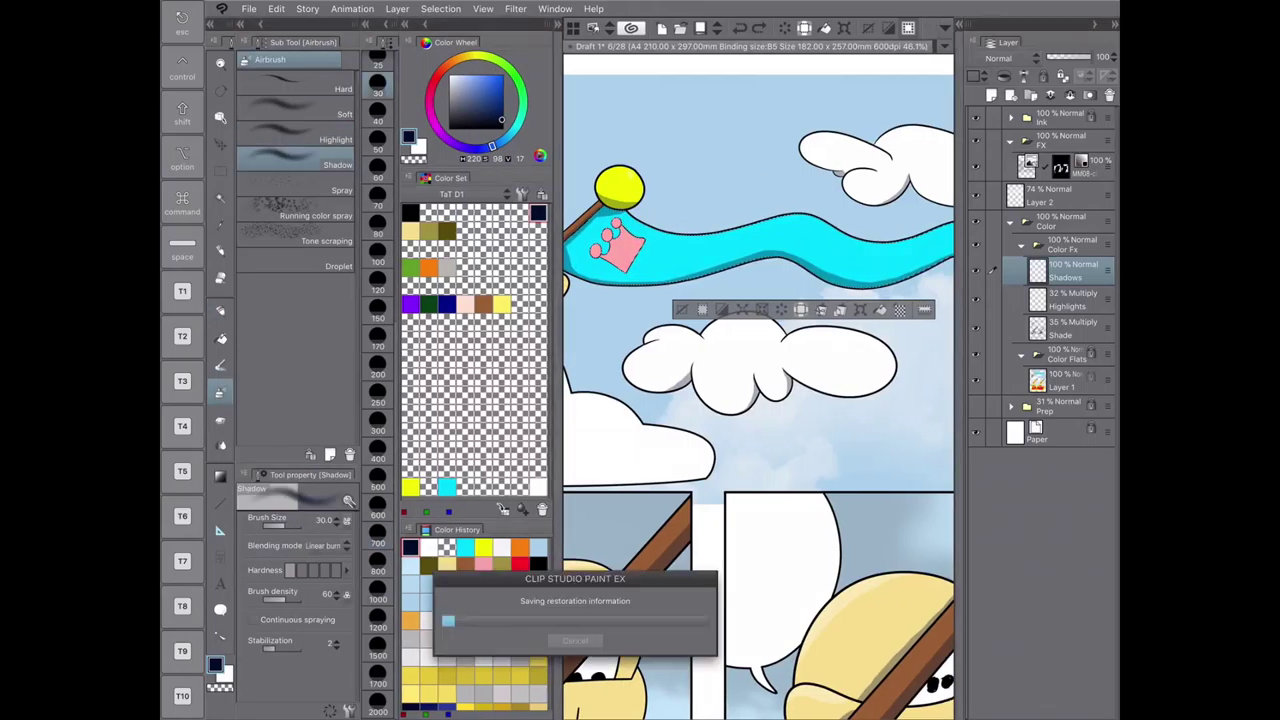
{"action": "scroll", "coordinate": [758, 400], "scroll_direction": "down", "scroll_amount": 2}
{"action": "scroll", "coordinate": [668, 215], "scroll_direction": "up", "scroll_amount": 3}
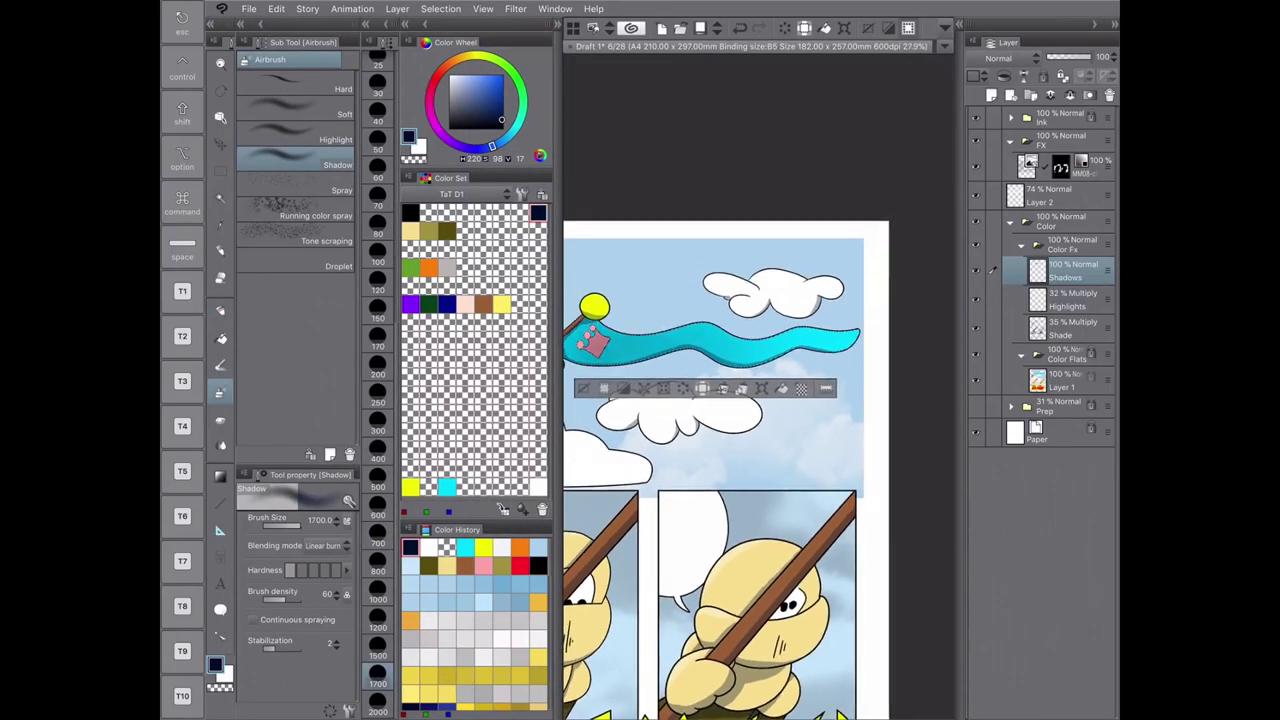
- Add the pink crown pieces on the flag to the auto selection, sampling from Layer 1
{"action": "key", "text": "w"}
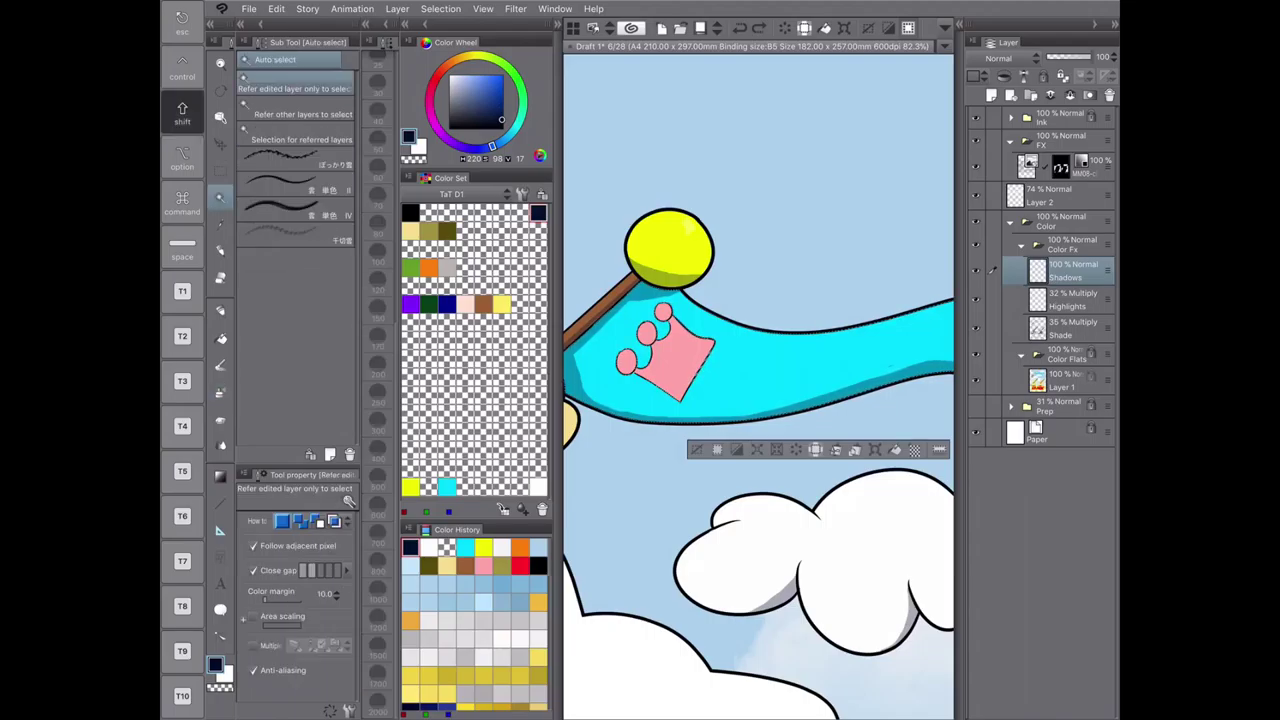
{"action": "key", "text": "shift"}
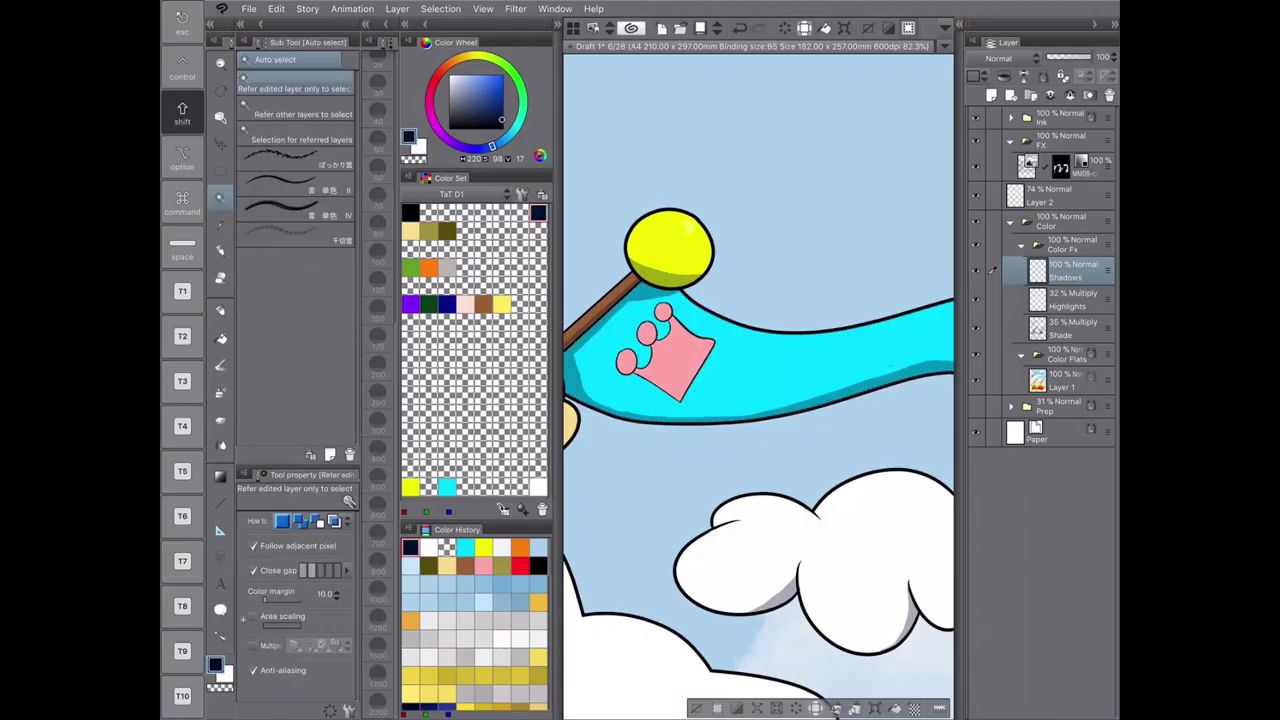
{"action": "scroll", "coordinate": [699, 368], "scroll_direction": "down", "scroll_amount": 3}
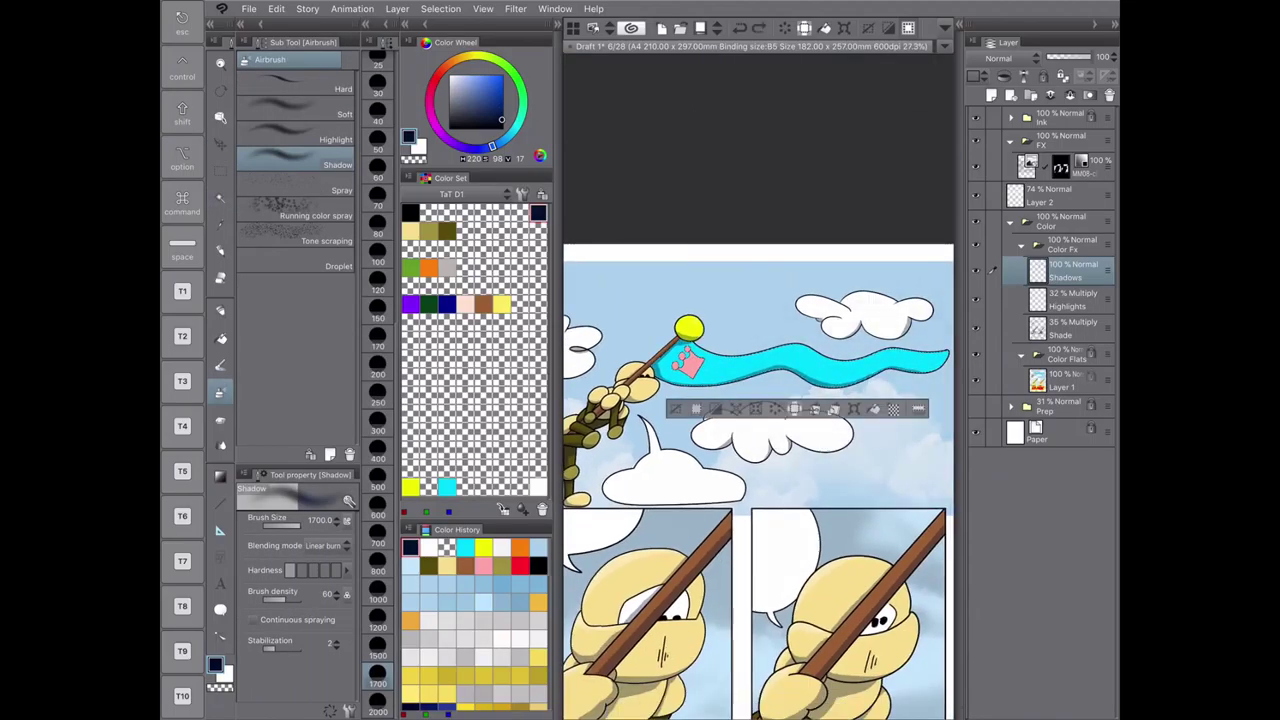
{"action": "key", "text": "w"}
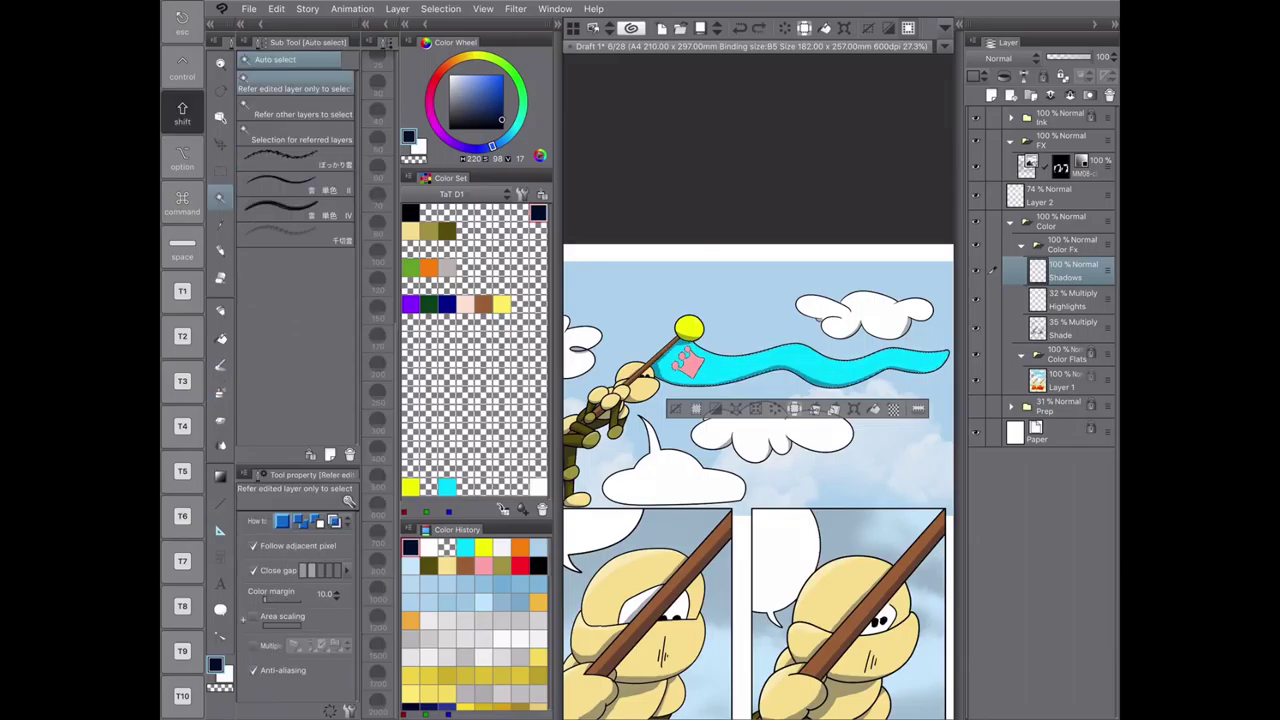
{"action": "left_click", "coordinate": [1062, 380]}
{"action": "scroll", "coordinate": [757, 380], "scroll_direction": "up", "scroll_amount": 3}
{"action": "key", "text": "shift"}
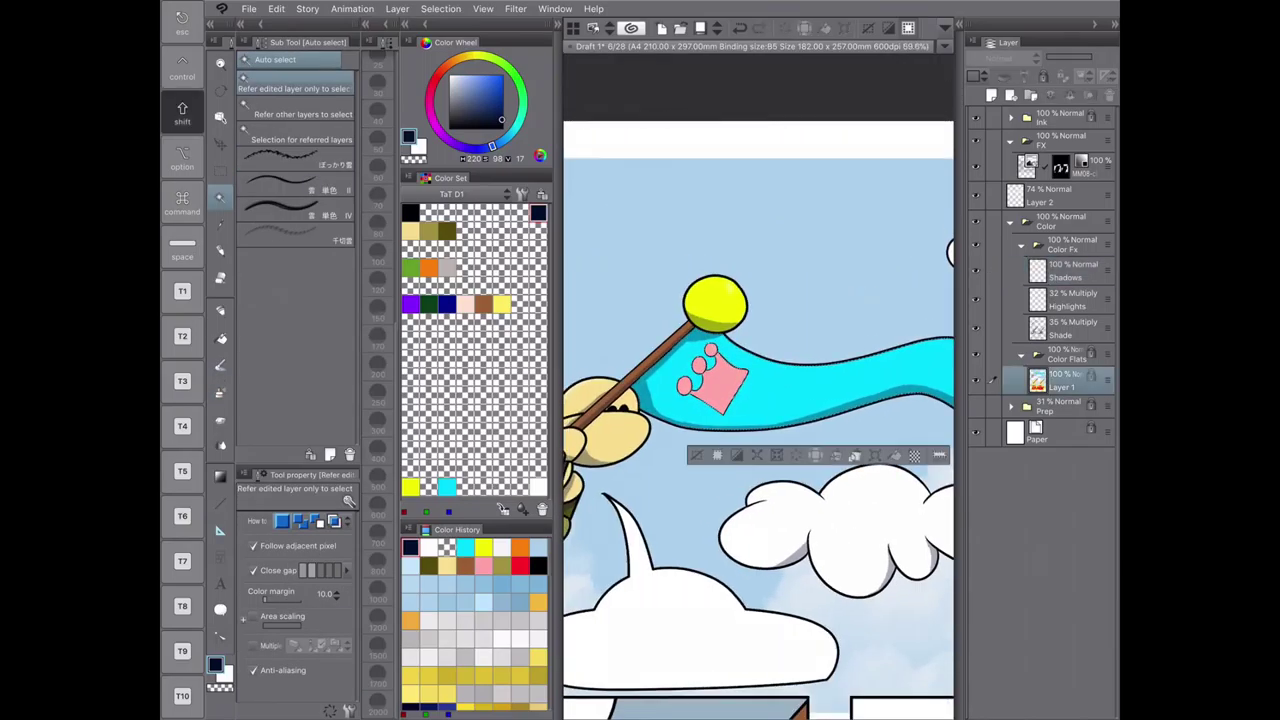
- Airbrush a soft dark blue shadow over the flag and crown on the Shadows layer at brush size 1700
{"action": "left_click", "coordinate": [1062, 270]}
{"action": "key", "text": "b"}
{"action": "scroll", "coordinate": [723, 359], "scroll_direction": "down", "scroll_amount": 4}
{"action": "scroll", "coordinate": [723, 359], "scroll_direction": "down", "scroll_amount": 1}
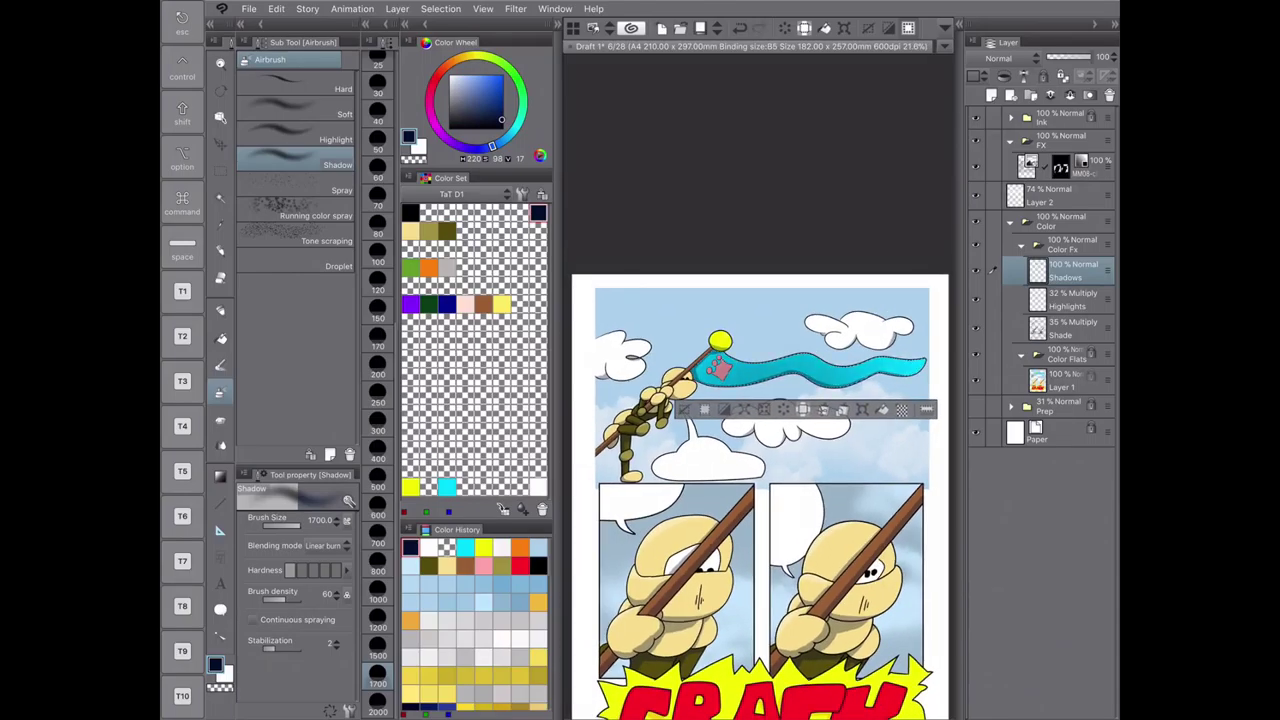
- Lighten parts of the flag's shadow with the transparent colour and reduce the airbrush size to 300
{"action": "key", "text": "c"}
{"action": "key", "text": "c"}
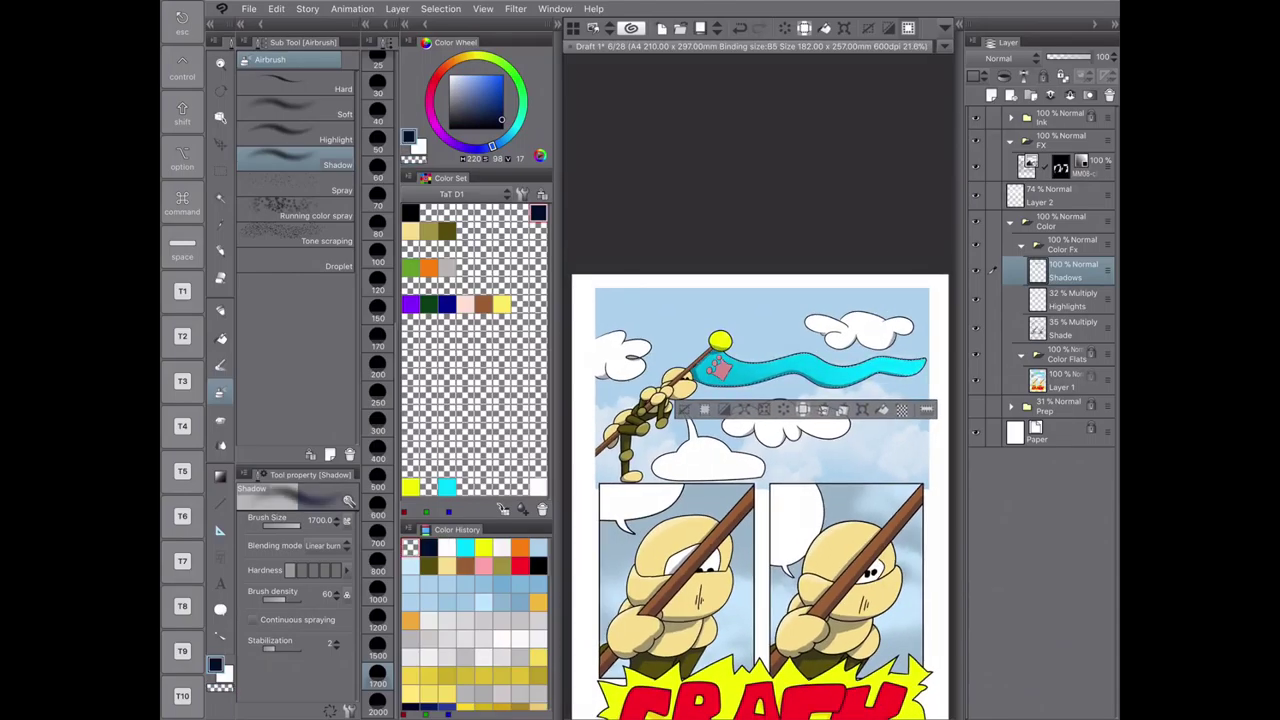
{"action": "key", "text": "c"}
{"action": "key", "text": "c"}
{"action": "key", "text": "bracketleft"}
{"action": "key", "text": "bracketleft"}
{"action": "key", "text": "bracketleft"}
{"action": "key", "text": "bracketleft"}
{"action": "key", "text": "bracketleft"}
{"action": "key", "text": "bracketleft"}
{"action": "key", "text": "bracketleft"}
{"action": "key", "text": "bracketleft"}
{"action": "key", "text": "bracketleft"}
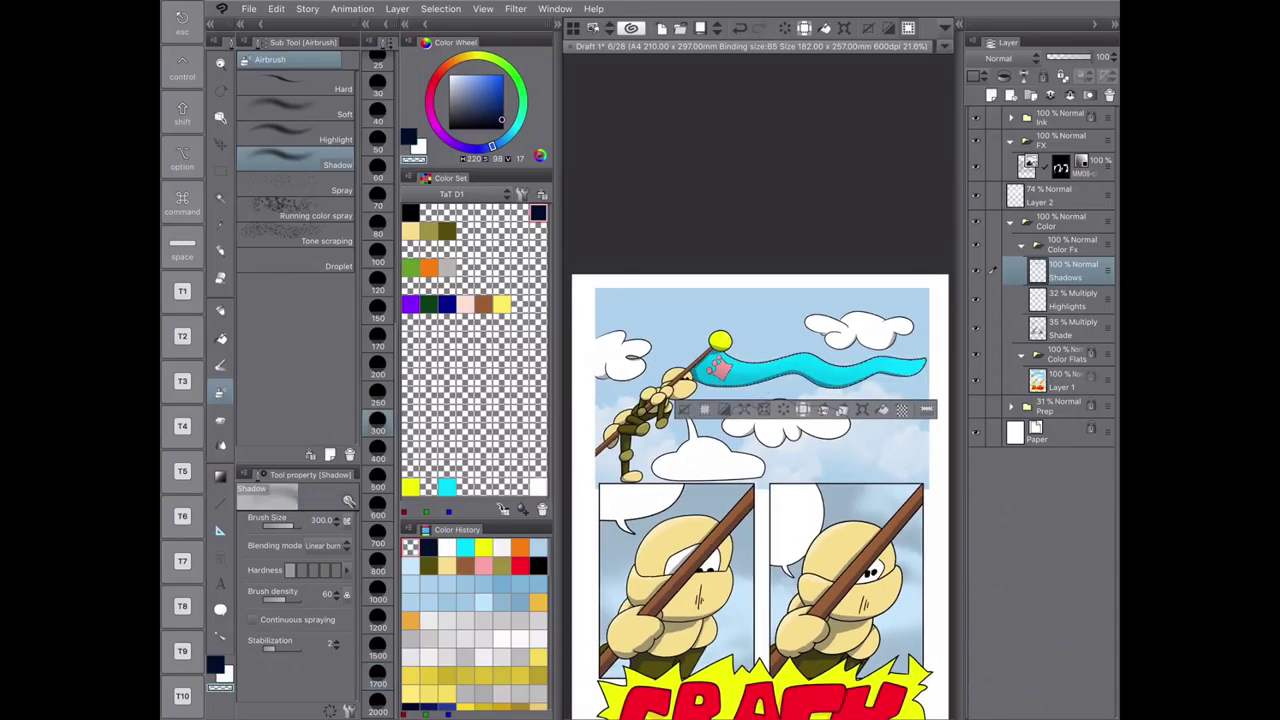
- Auto-select the skin-coloured body parts of the top panel's character on Layer 1
{"action": "left_click", "coordinate": [1065, 380]}
{"action": "scroll", "coordinate": [757, 434], "scroll_direction": "up", "scroll_amount": 3}
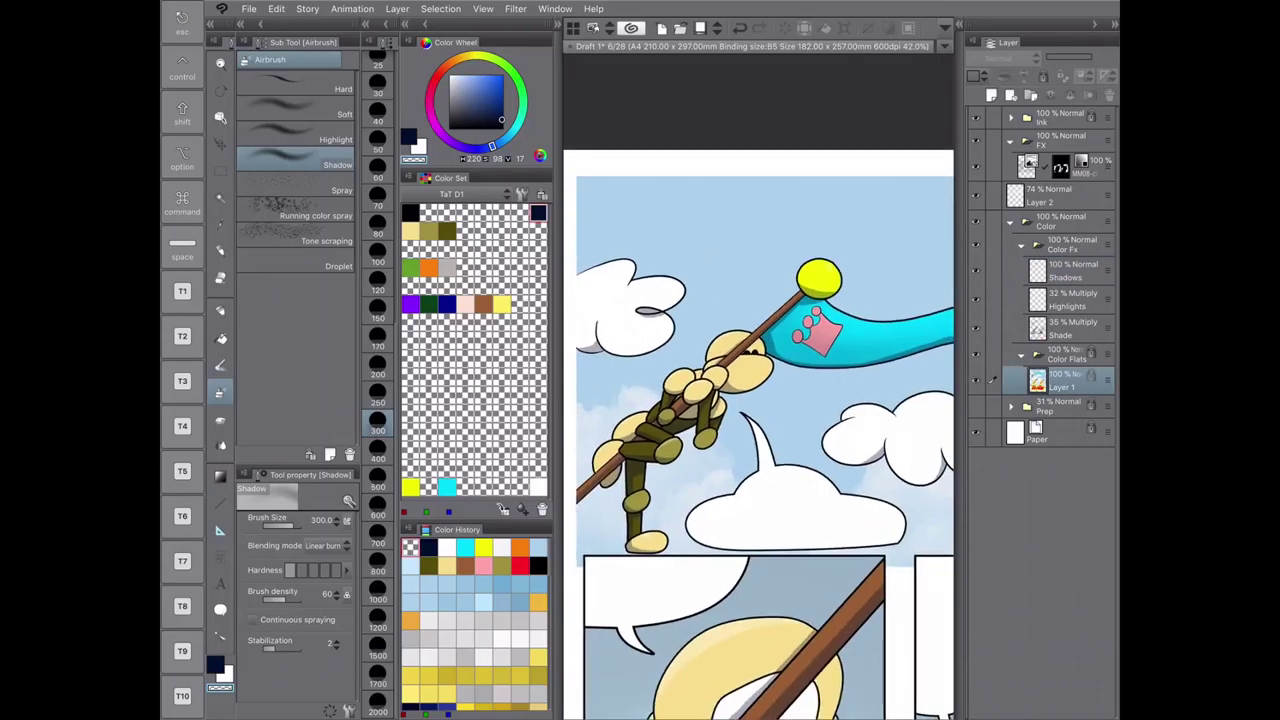
{"action": "key", "text": "w"}
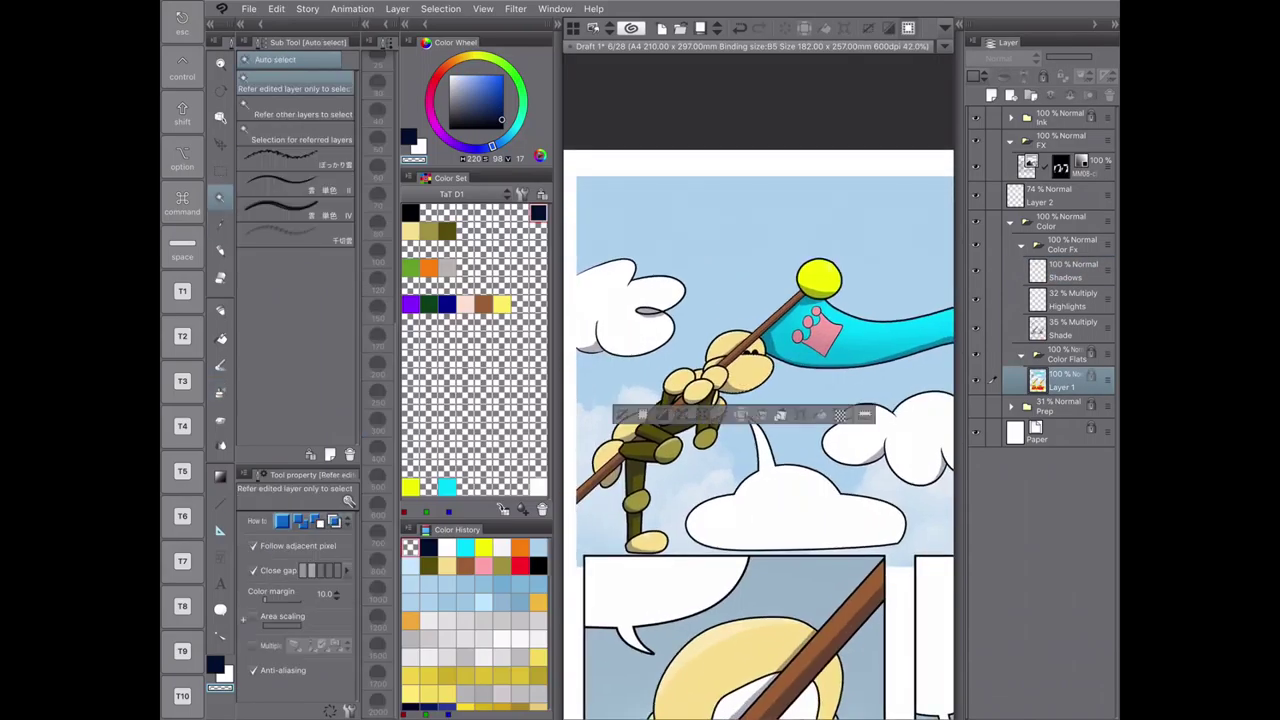
{"action": "left_click", "coordinate": [690, 430], "text": "shift"}
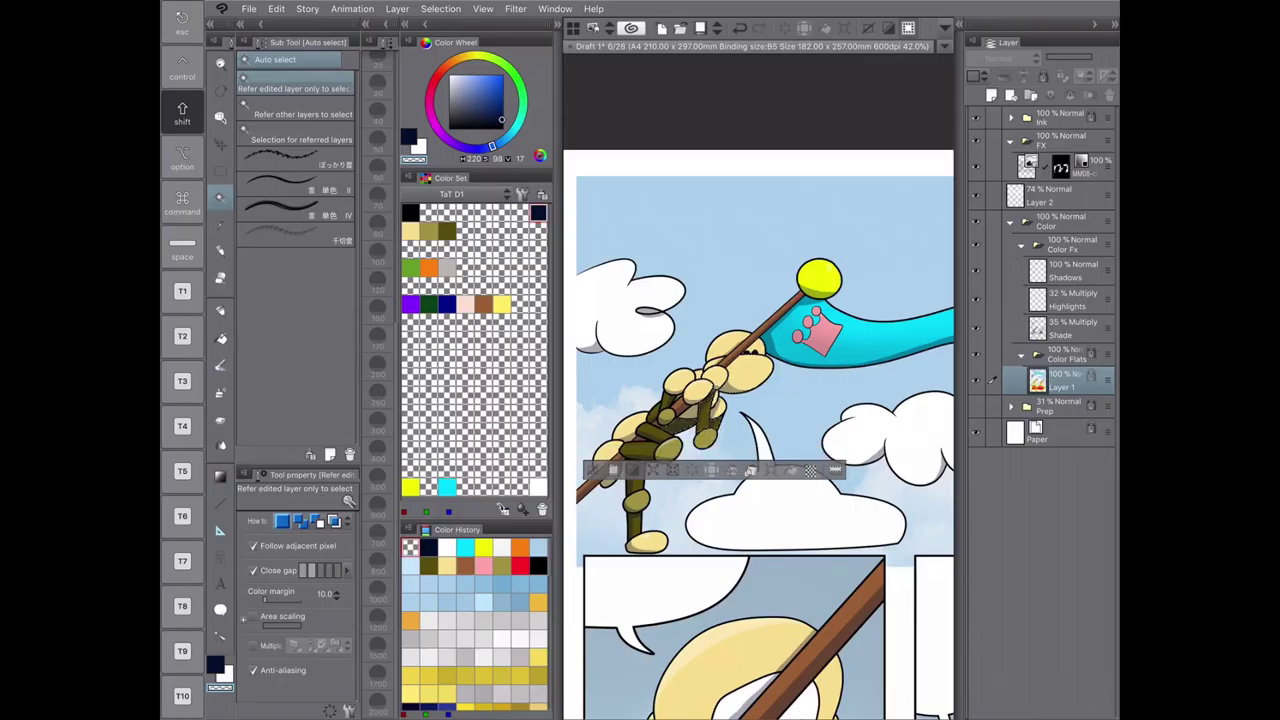
- Airbrush dark blue shadow on the character's body on the Shadows layer at size 1500, soften it with transparent at 300, and deselect
{"action": "left_click", "coordinate": [992, 270]}
{"action": "key", "text": "b"}
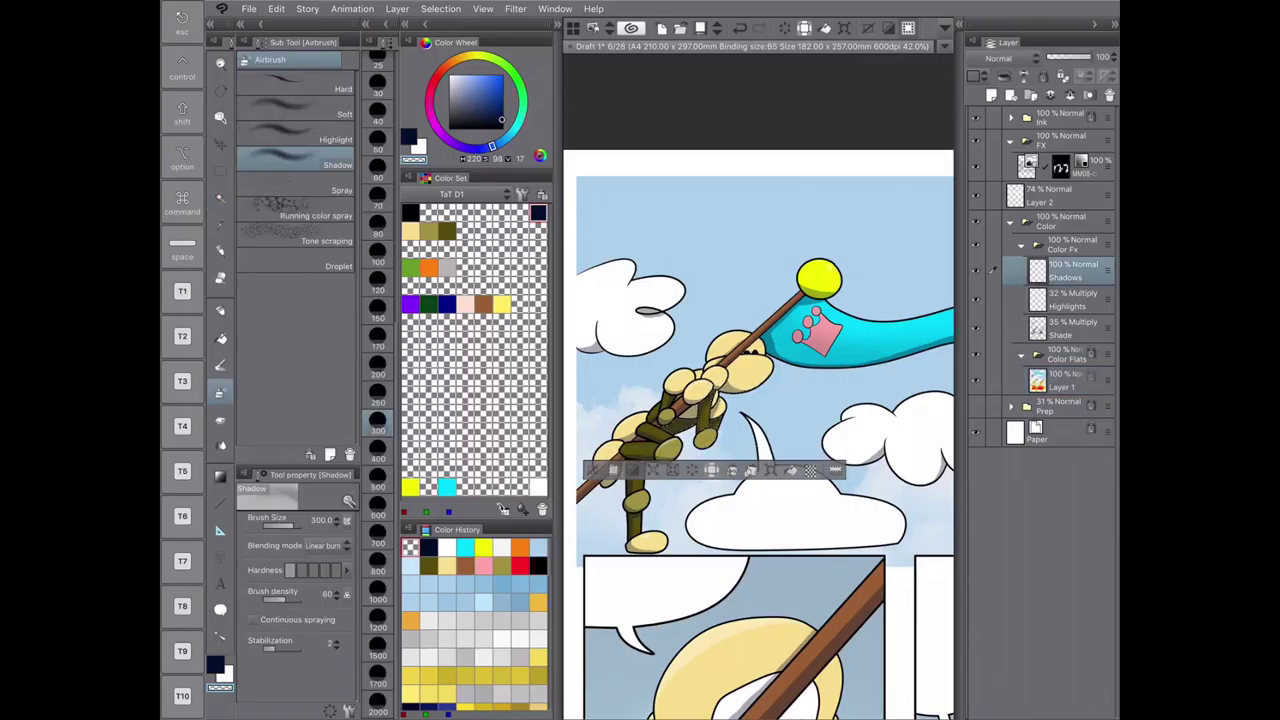
{"action": "key", "text": "c"}
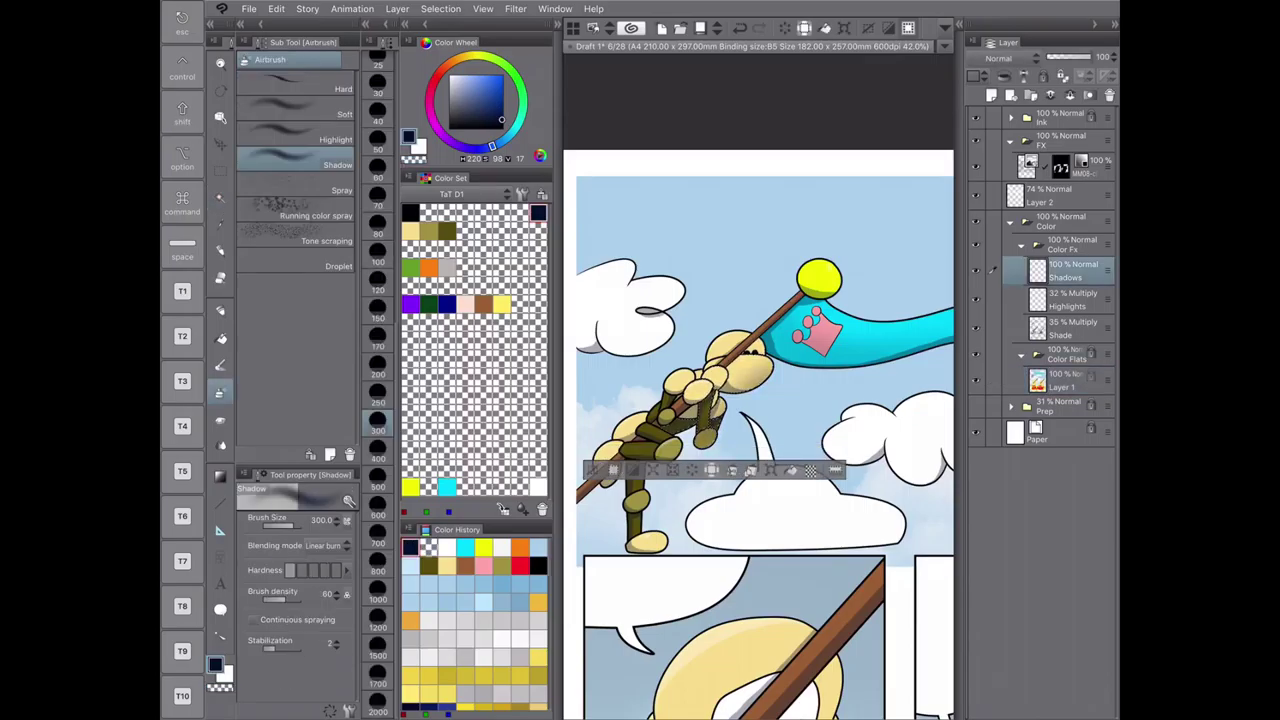
{"action": "left_click_drag", "start_coordinate": [748, 350], "coordinate": [705, 425]}
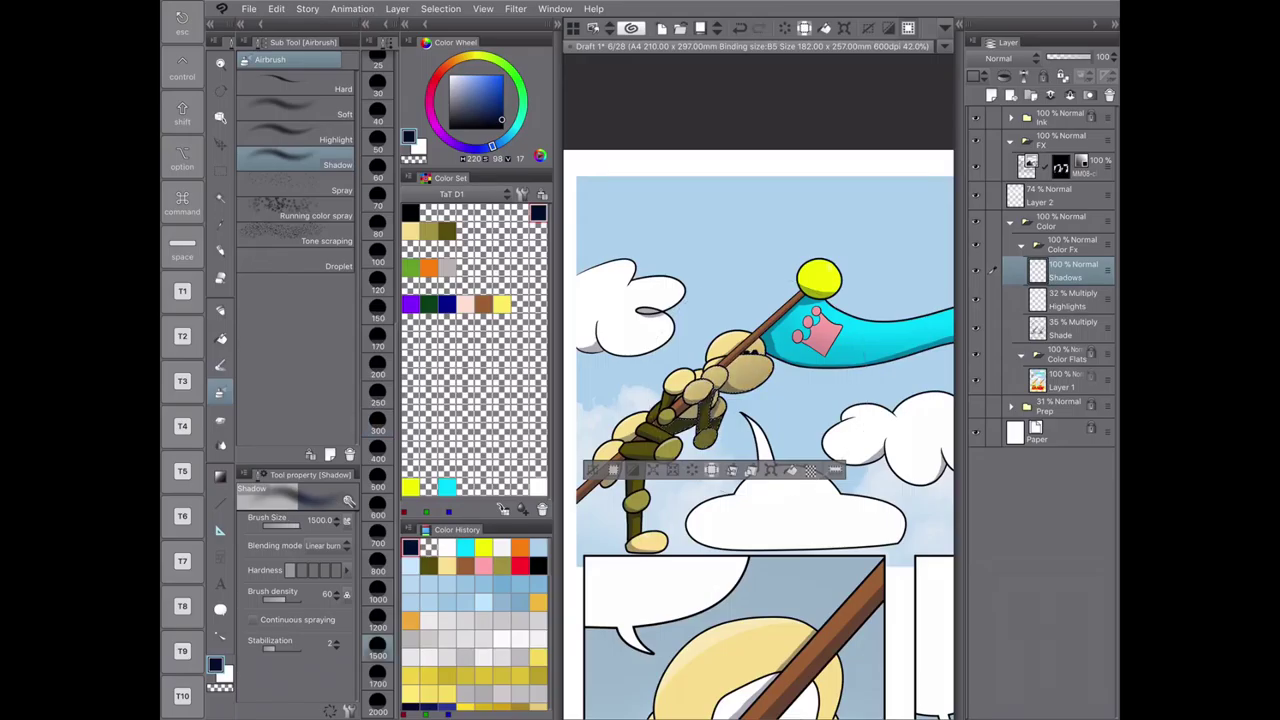
{"action": "key", "text": "c"}
{"action": "key", "text": "ctrl+d"}
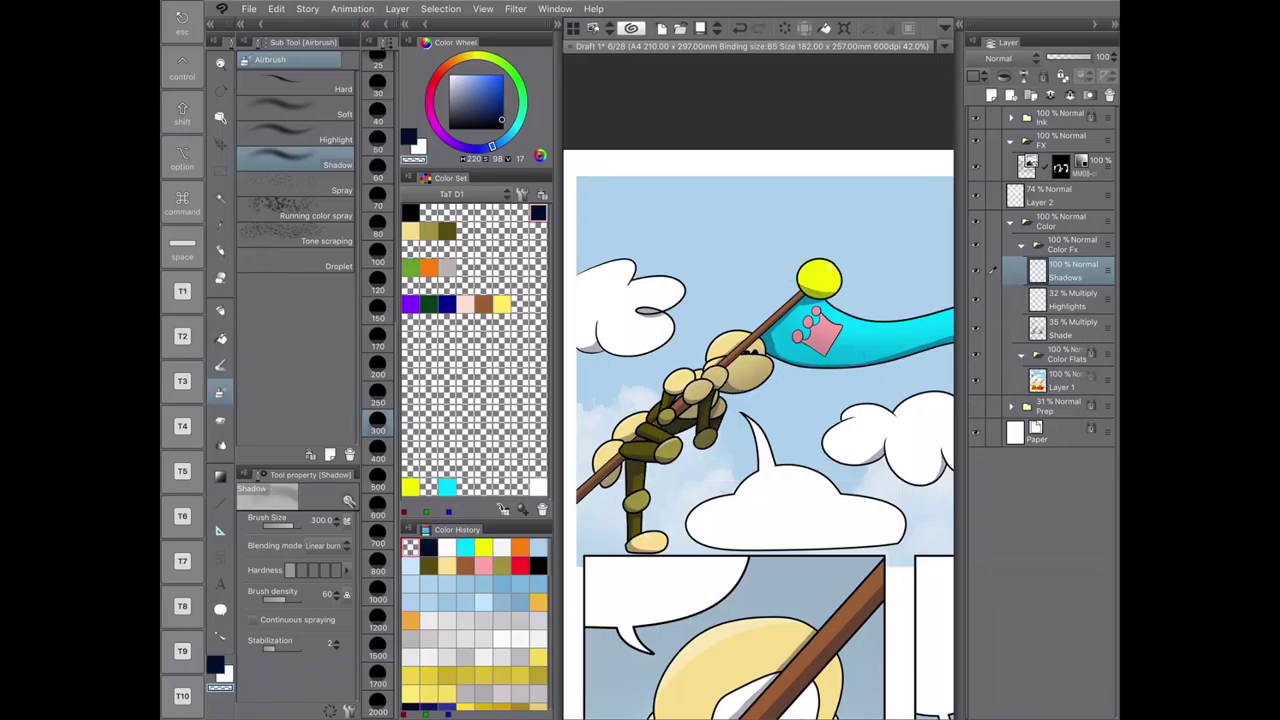
- Auto-select the remaining leg and foot parts of the top panel's character on Layer 1
{"action": "left_click", "coordinate": [993, 380]}
{"action": "key", "text": "w"}
{"action": "left_click", "coordinate": [690, 420]}
{"action": "left_click", "coordinate": [635, 500], "text": "shift"}
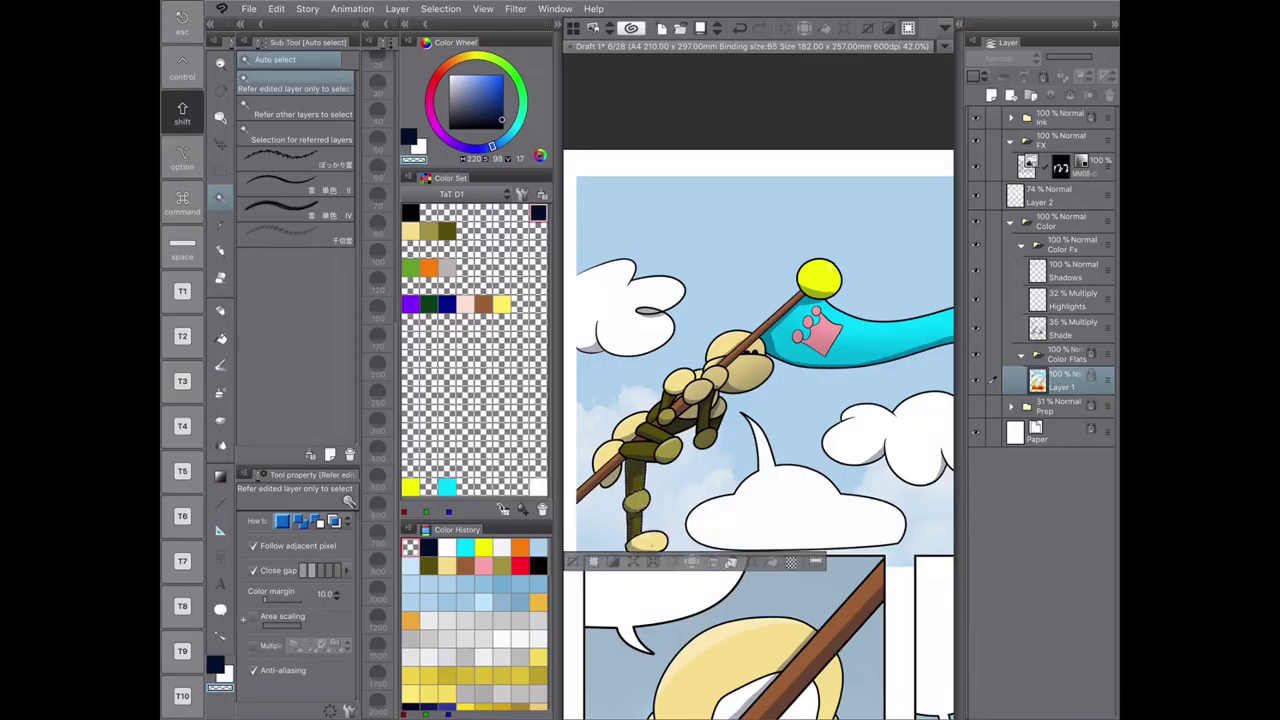
- Airbrush soft dark blue shadow on the character's legs on the Shadows layer and deselect
{"action": "left_click", "coordinate": [993, 270]}
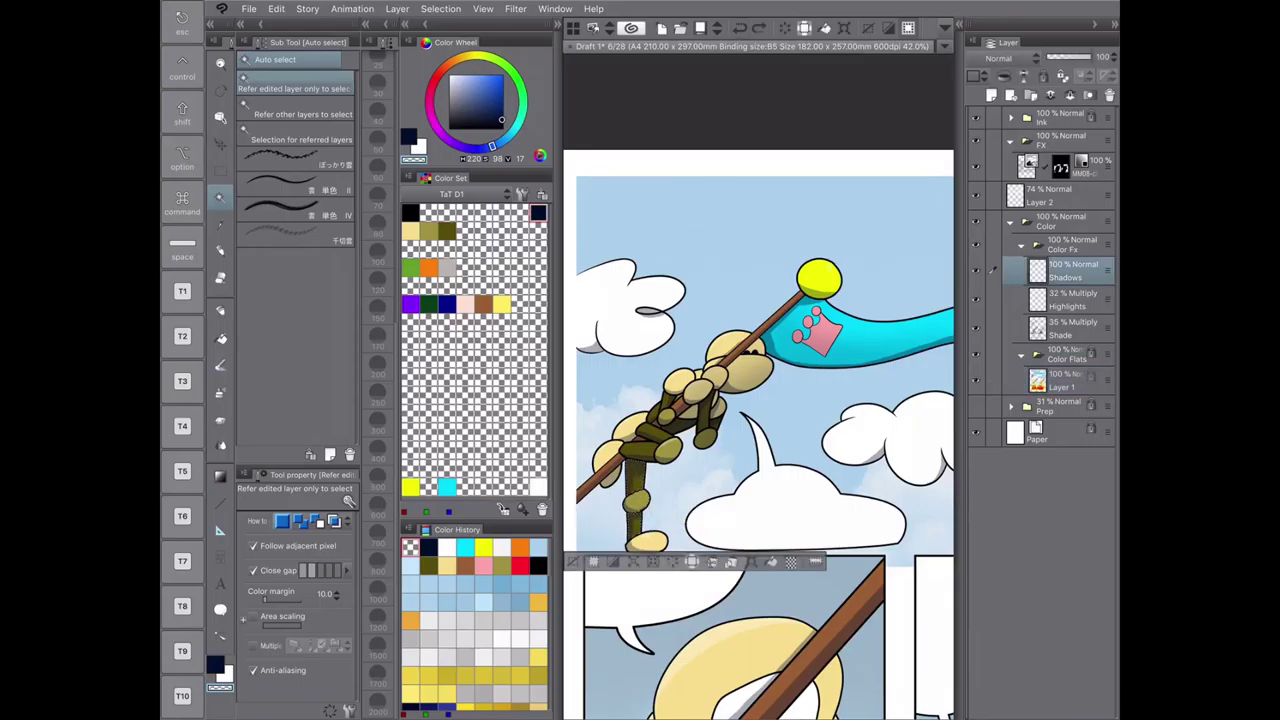
{"action": "key", "text": "c"}
{"action": "key", "text": "b"}
{"action": "left_click_drag", "start_coordinate": [630, 475], "coordinate": [640, 530]}
{"action": "key", "text": "ctrl+d"}
{"action": "key", "text": "ctrl+minus"}
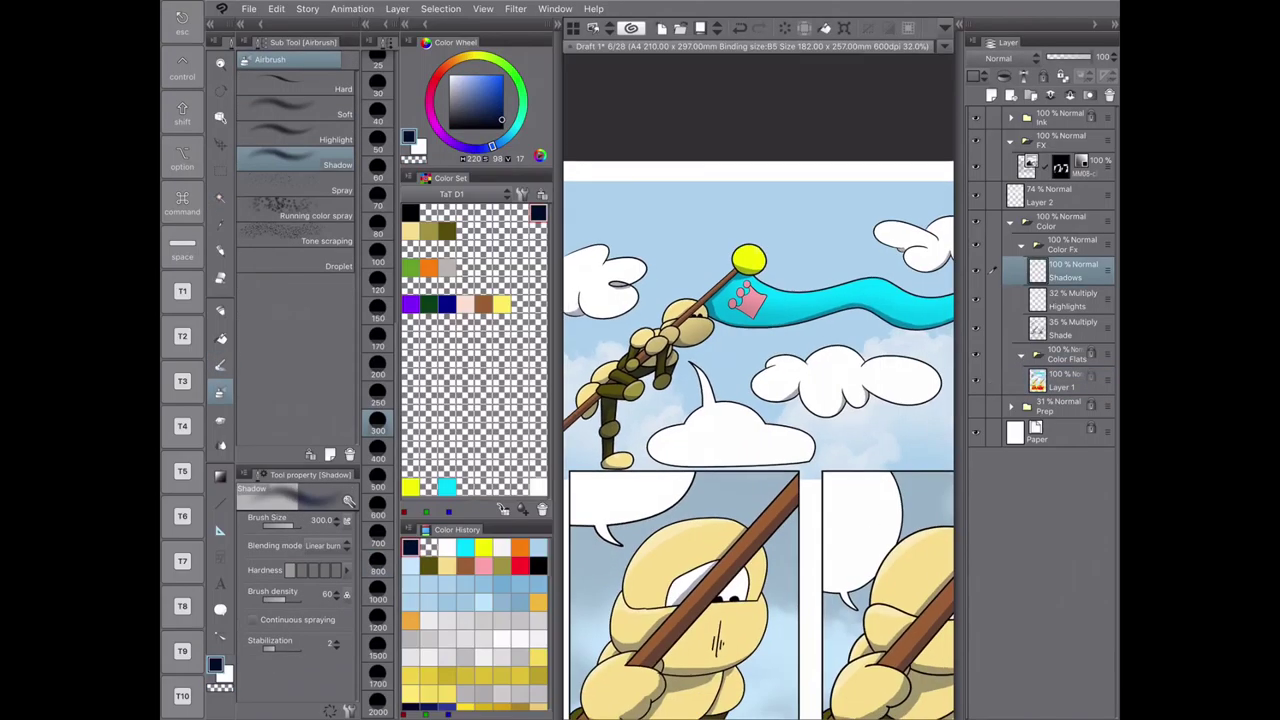
- Auto-select the body parts of the character in the lower-left comic panel on Layer 1, then return to the Shadows layer
{"action": "scroll", "coordinate": [758, 400], "scroll_direction": "down", "scroll_amount": 5}
{"action": "left_click", "coordinate": [993, 380]}
{"action": "key", "text": "w"}
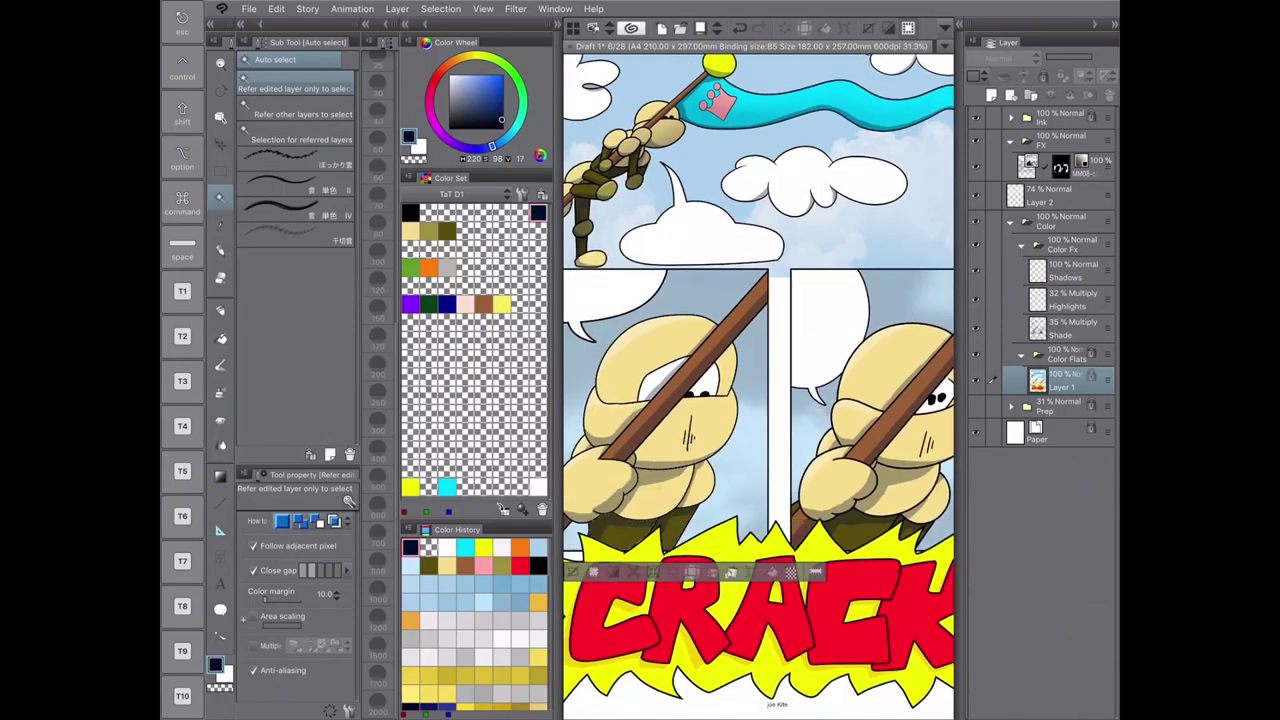
{"action": "left_click", "coordinate": [680, 510], "text": "shift"}
{"action": "left_click", "coordinate": [1070, 270]}
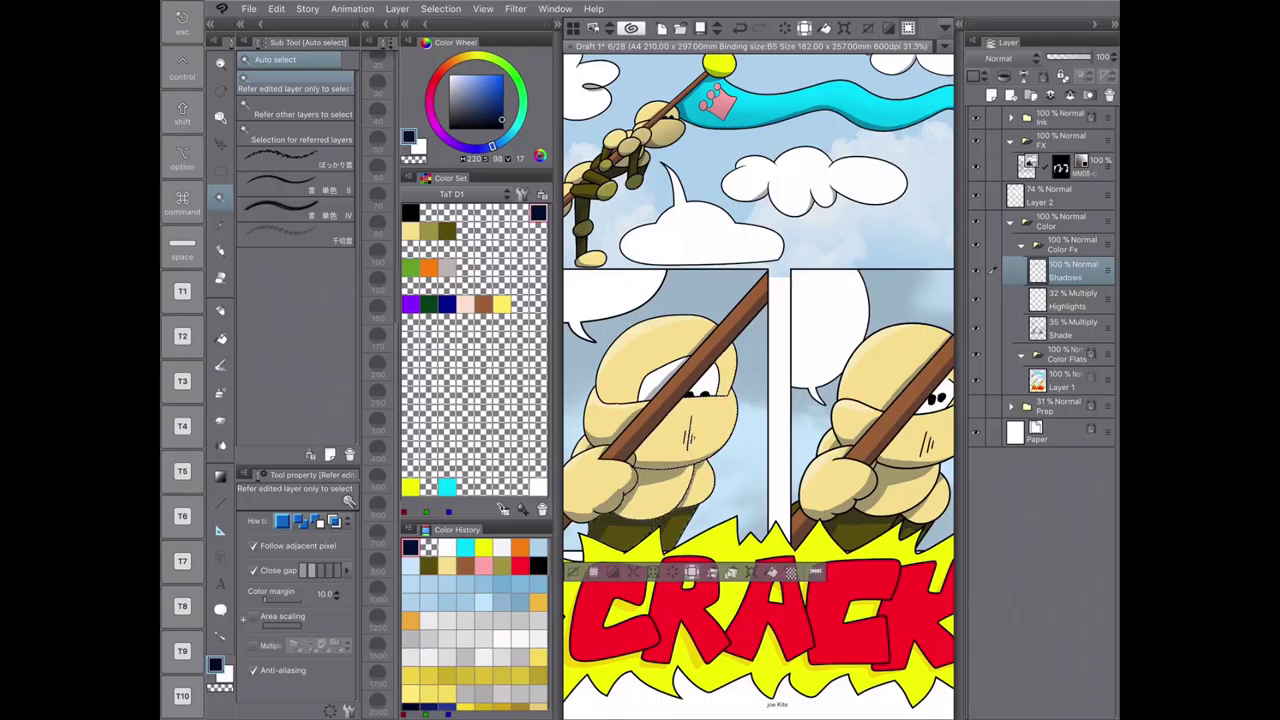
- Airbrush soft dark blue shadow over the lower-left panel's character at brush size 1500 and deselect
{"action": "key", "text": "b"}
{"action": "left_click", "coordinate": [377, 648]}
{"action": "left_click_drag", "start_coordinate": [720, 360], "coordinate": [630, 530]}
{"action": "left_click_drag", "start_coordinate": [610, 420], "coordinate": [715, 540]}
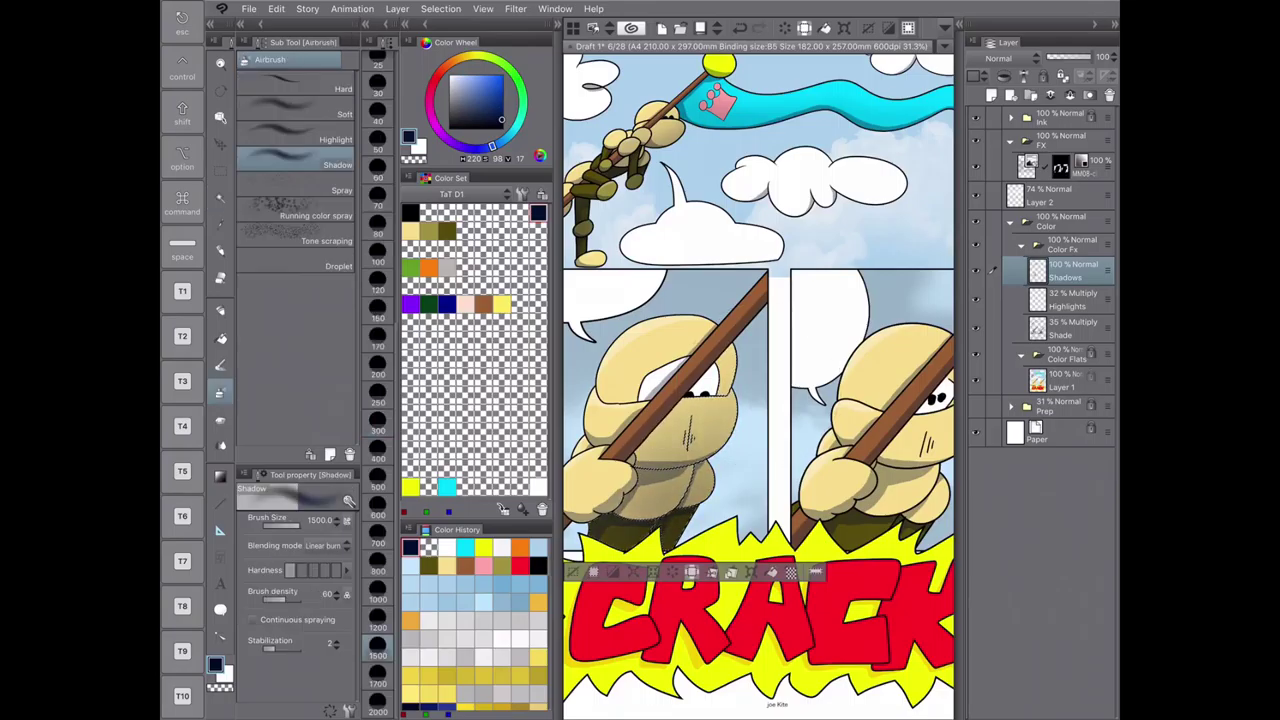
{"action": "key", "text": "ctrl+d"}
- Auto-select the lower-right panel's character on Layer 1 and airbrush a soft dark blue shadow over its body on the Shadows layer
{"action": "left_click_drag", "start_coordinate": [760, 400], "coordinate": [644, 342]}
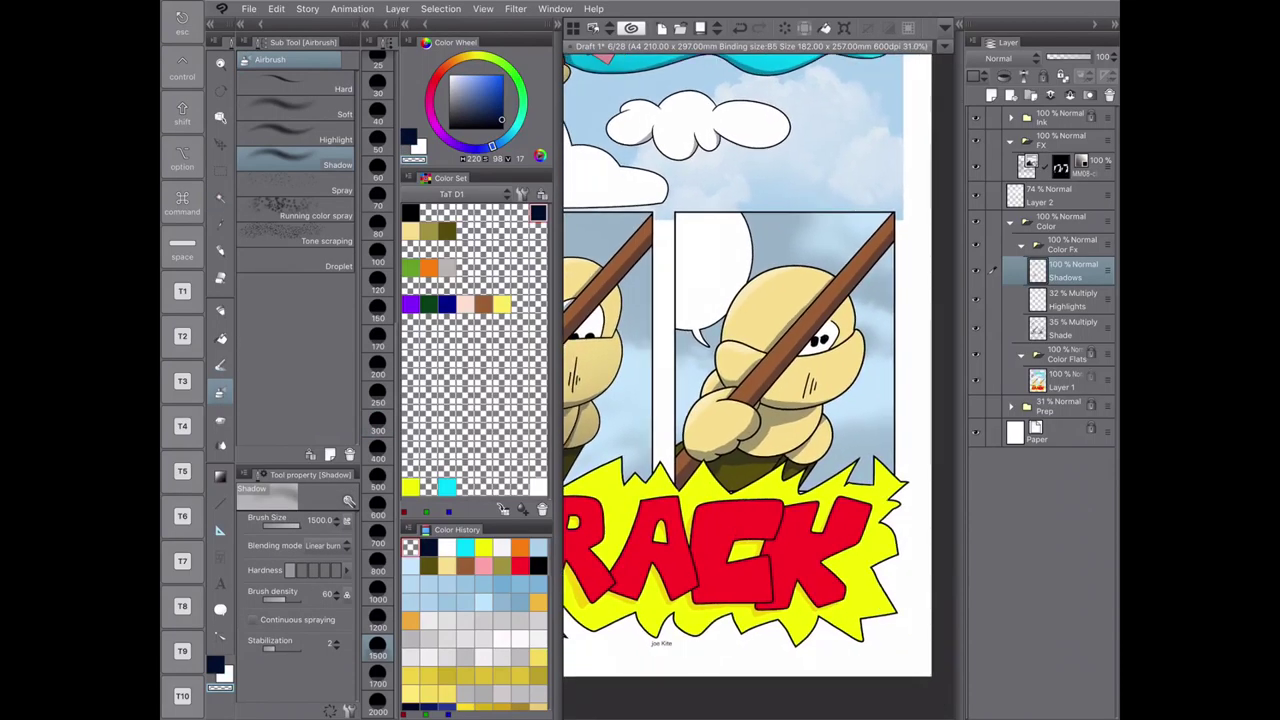
{"action": "key", "text": "w"}
{"action": "left_click", "coordinate": [1060, 380]}
{"action": "left_click", "coordinate": [770, 430]}
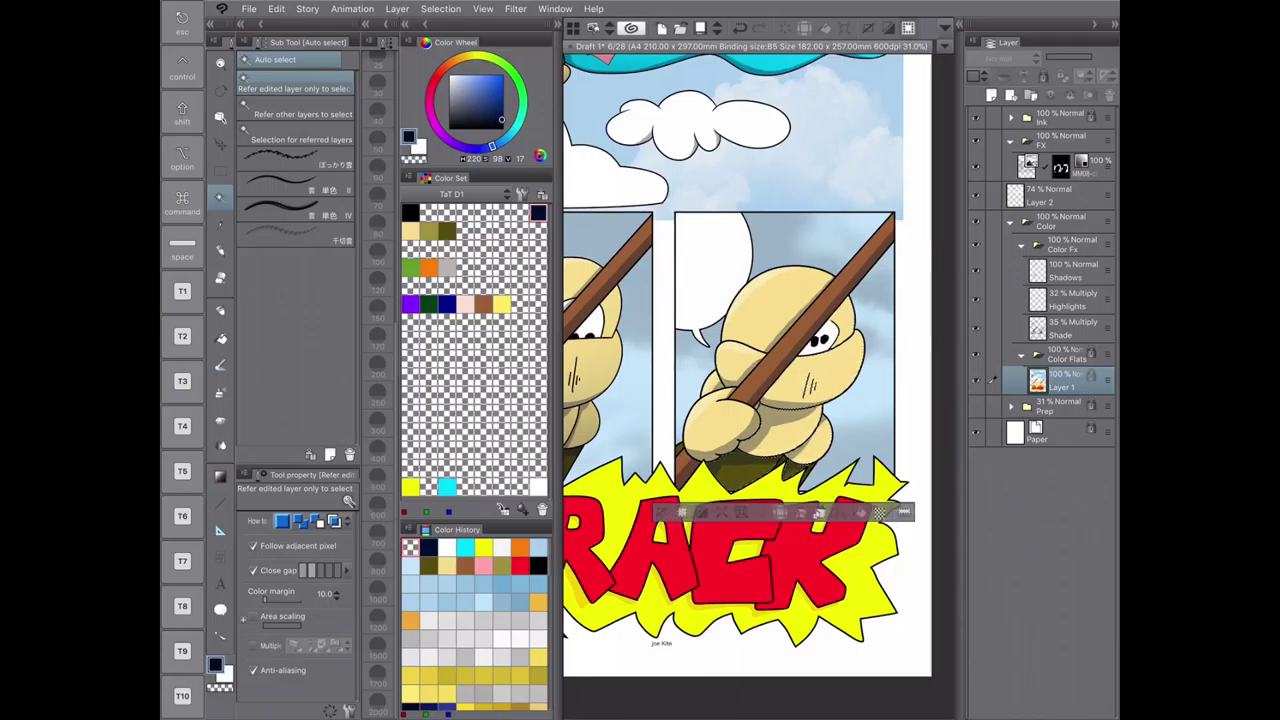
{"action": "key", "text": "b"}
{"action": "left_click", "coordinate": [1065, 270]}
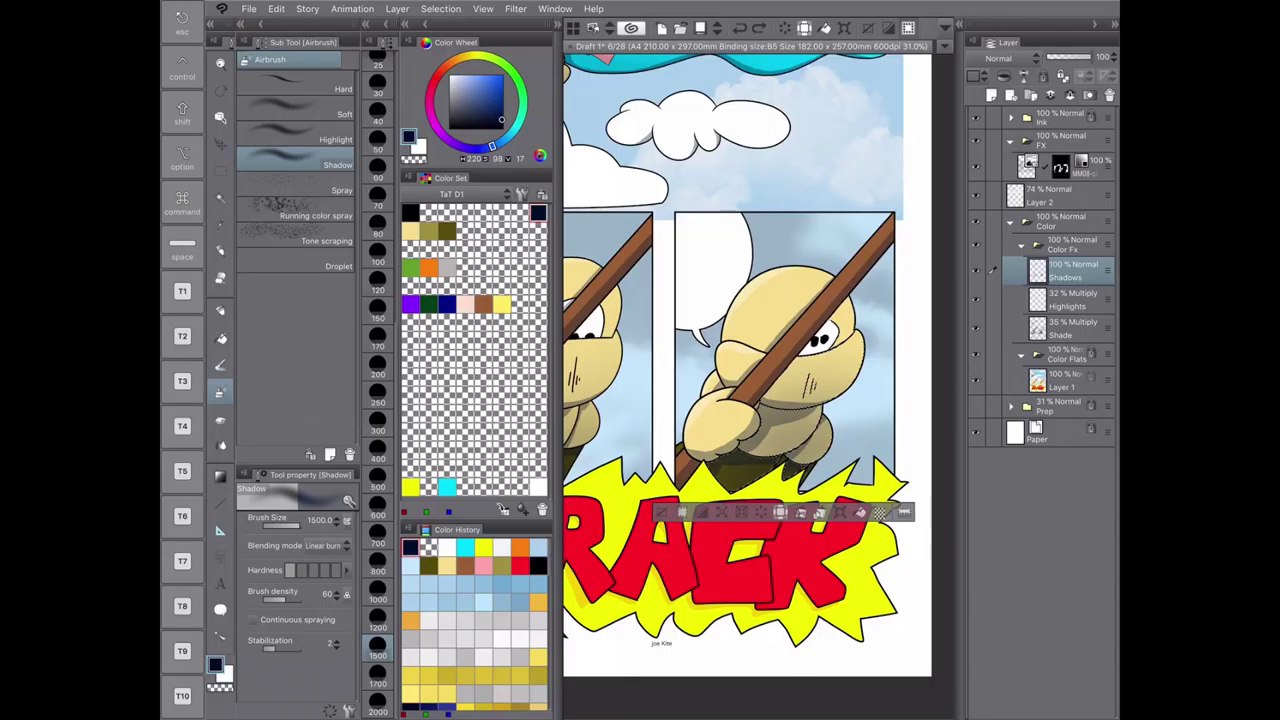
{"action": "key", "text": "super+0"}
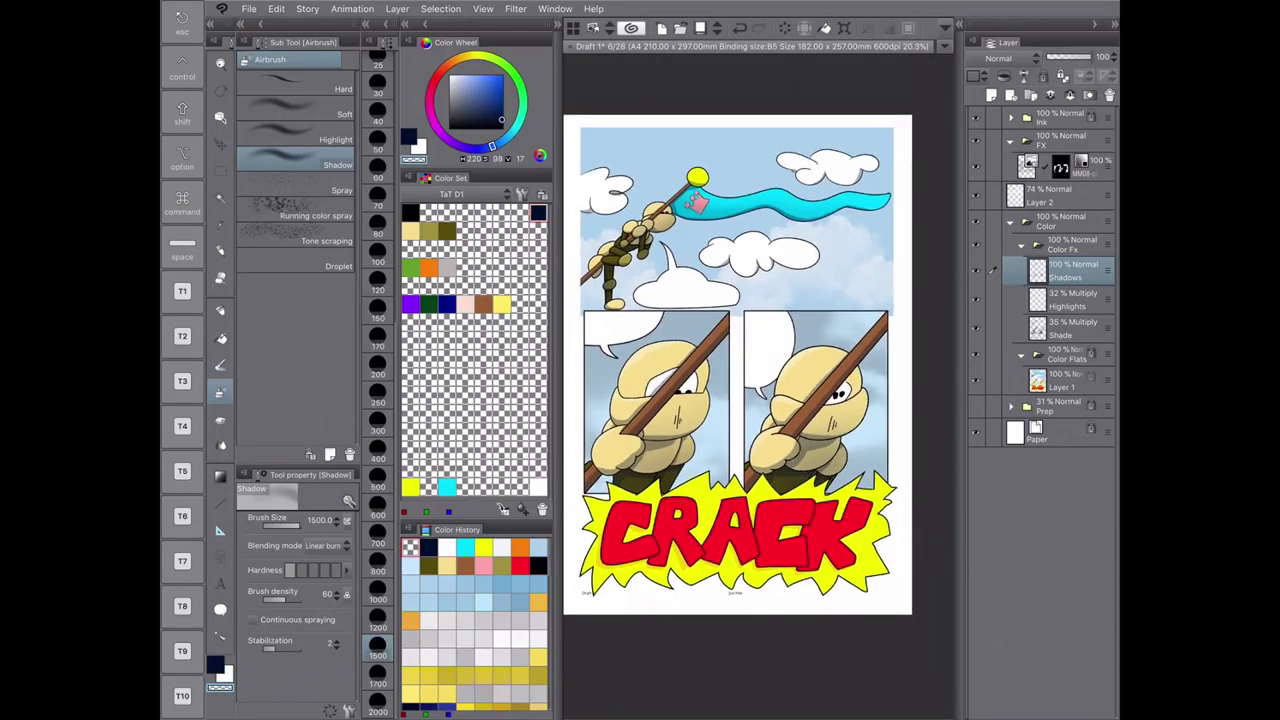
- Auto-select the yellow burst around CRACK on Layer 1 and place the Gradation flash material from Effect and feeling over it
{"action": "left_click", "coordinate": [1065, 380]}
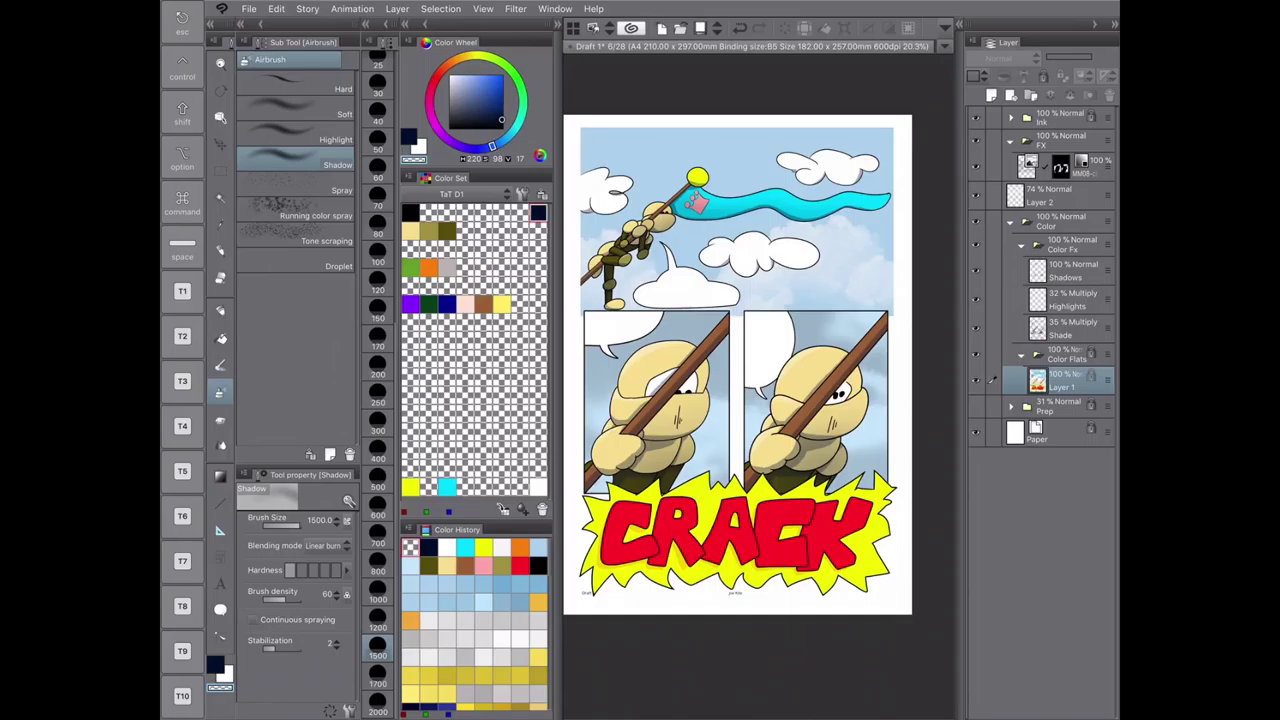
{"action": "key", "text": "w"}
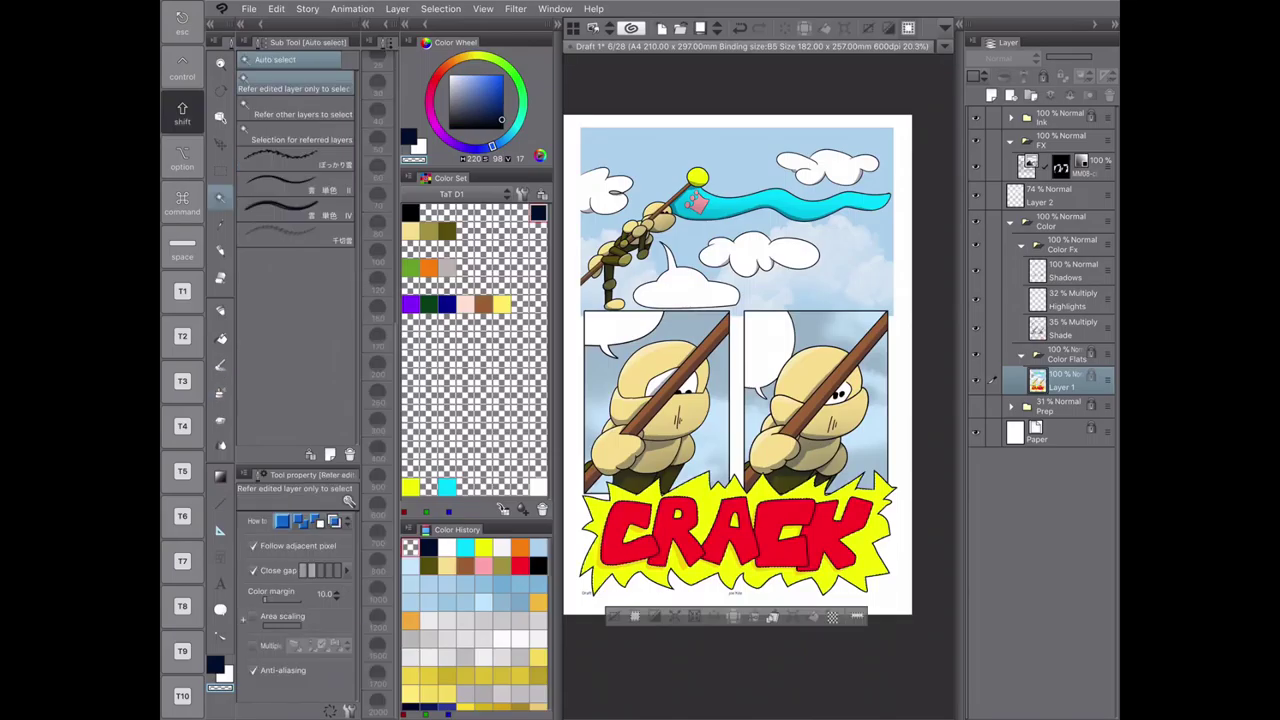
{"action": "key", "text": "F9"}
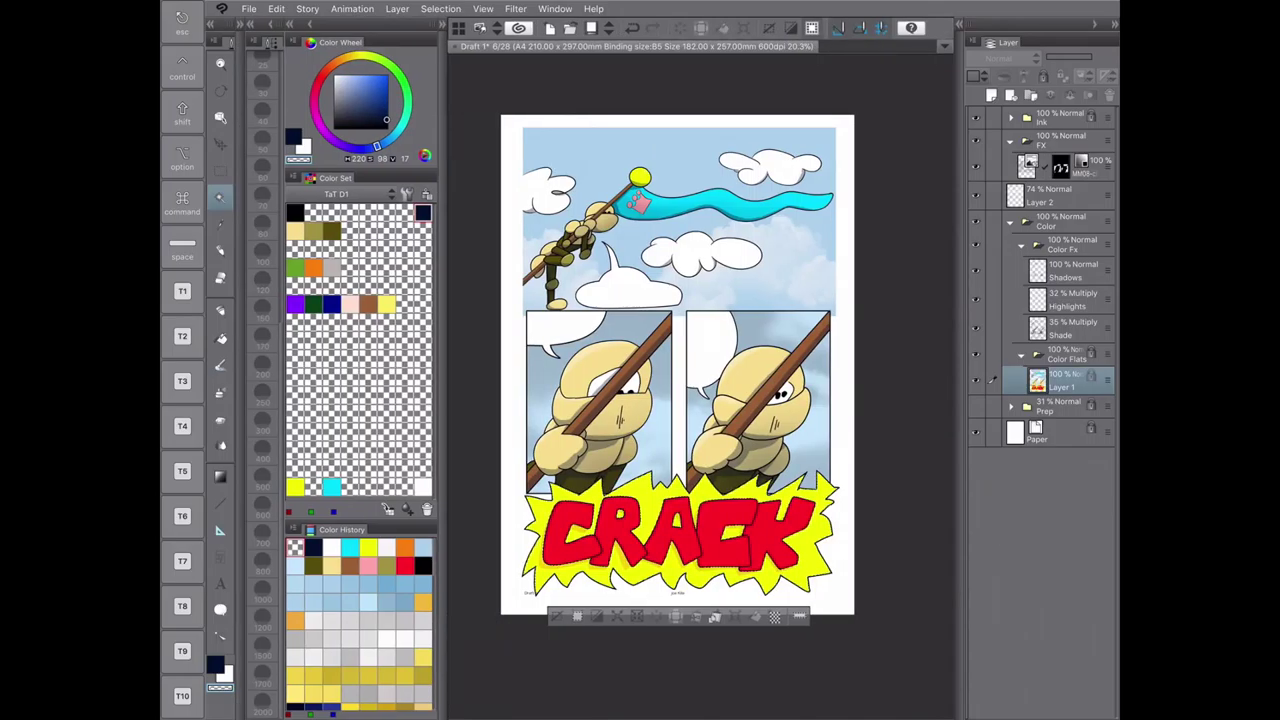
{"action": "left_click", "coordinate": [354, 270]}
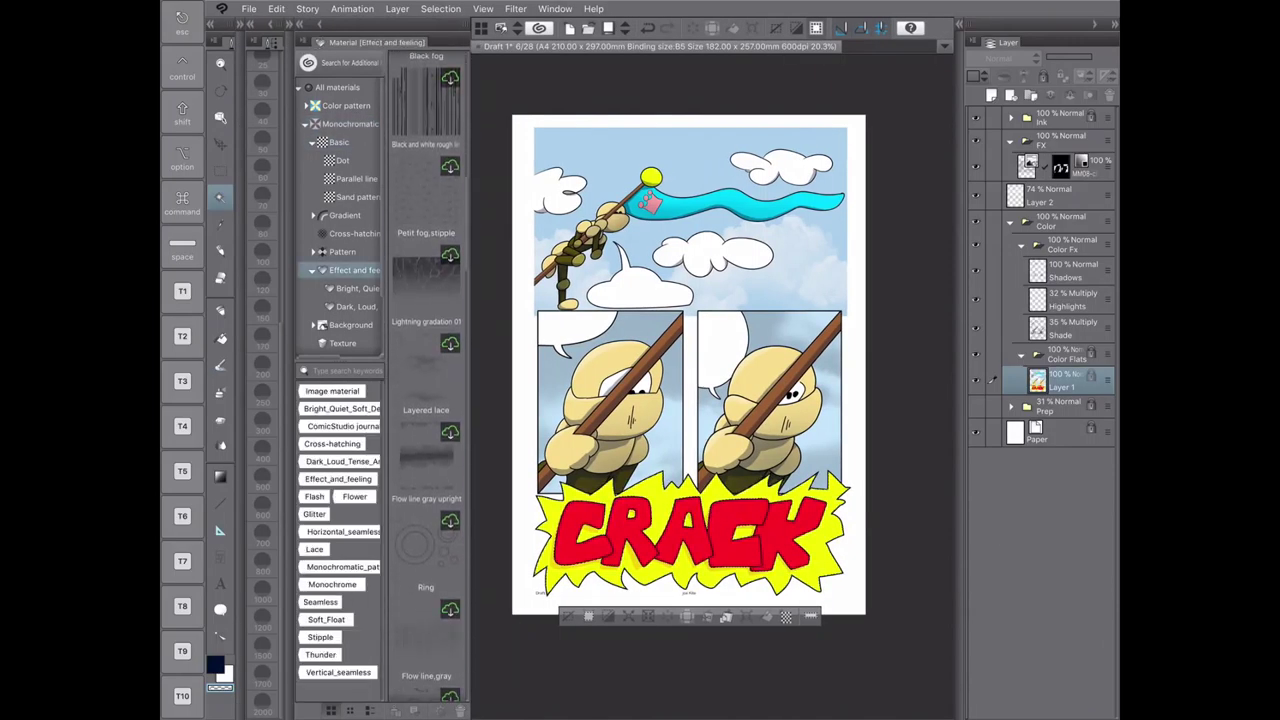
{"action": "left_click_drag", "start_coordinate": [426, 620], "coordinate": [700, 520]}
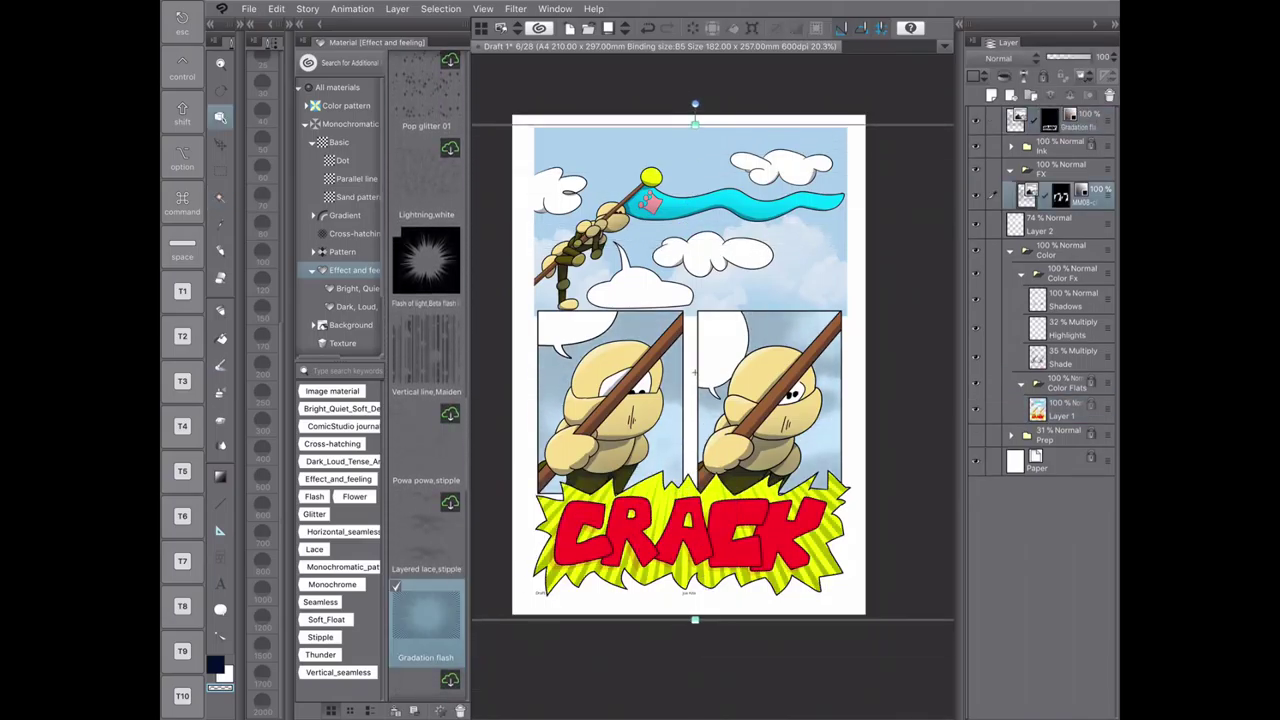
{"action": "left_click", "coordinate": [1010, 170]}
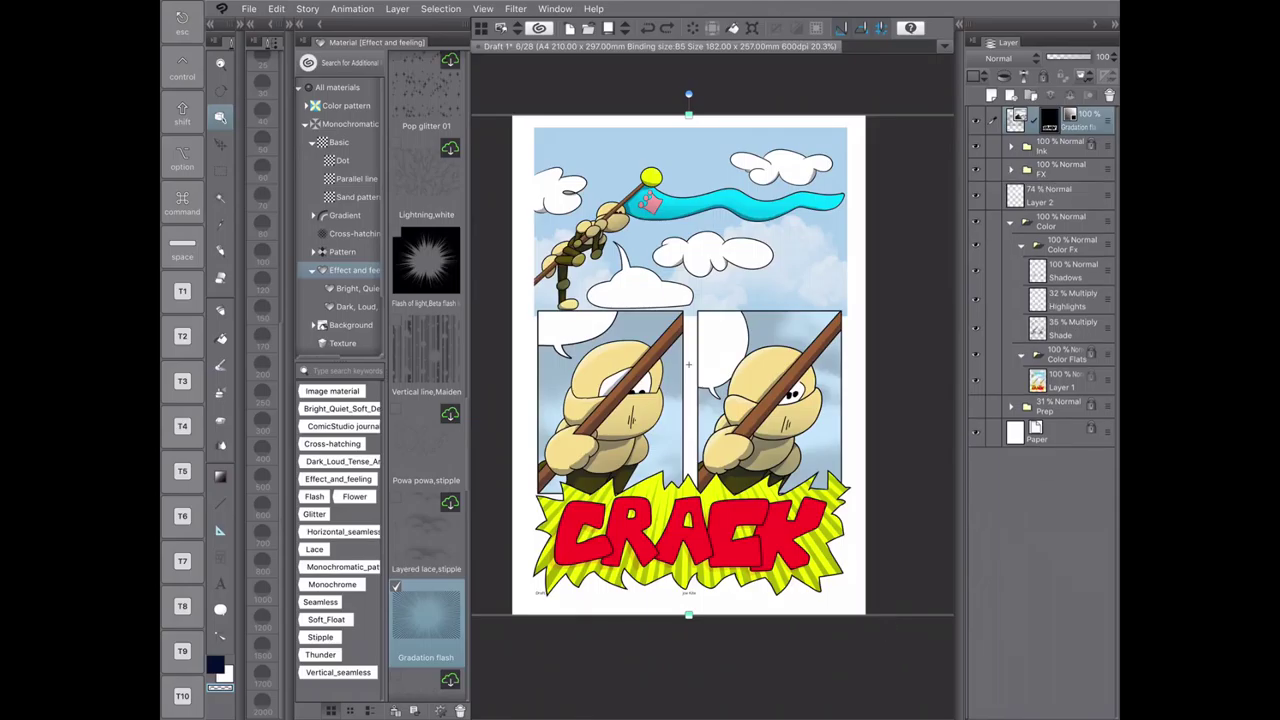
- Rename Layer 2 as Clouds and file it inside the FX folder
{"action": "left_click", "coordinate": [1065, 168]}
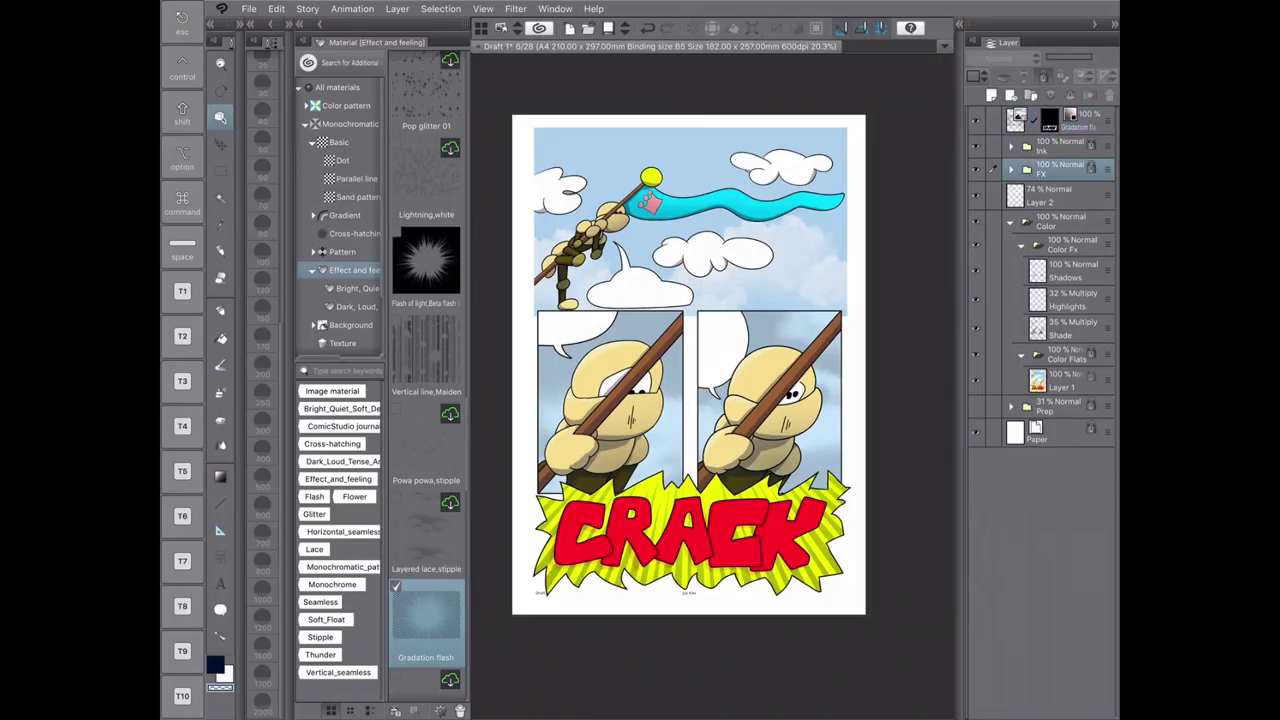
{"action": "double_click", "coordinate": [1040, 201]}
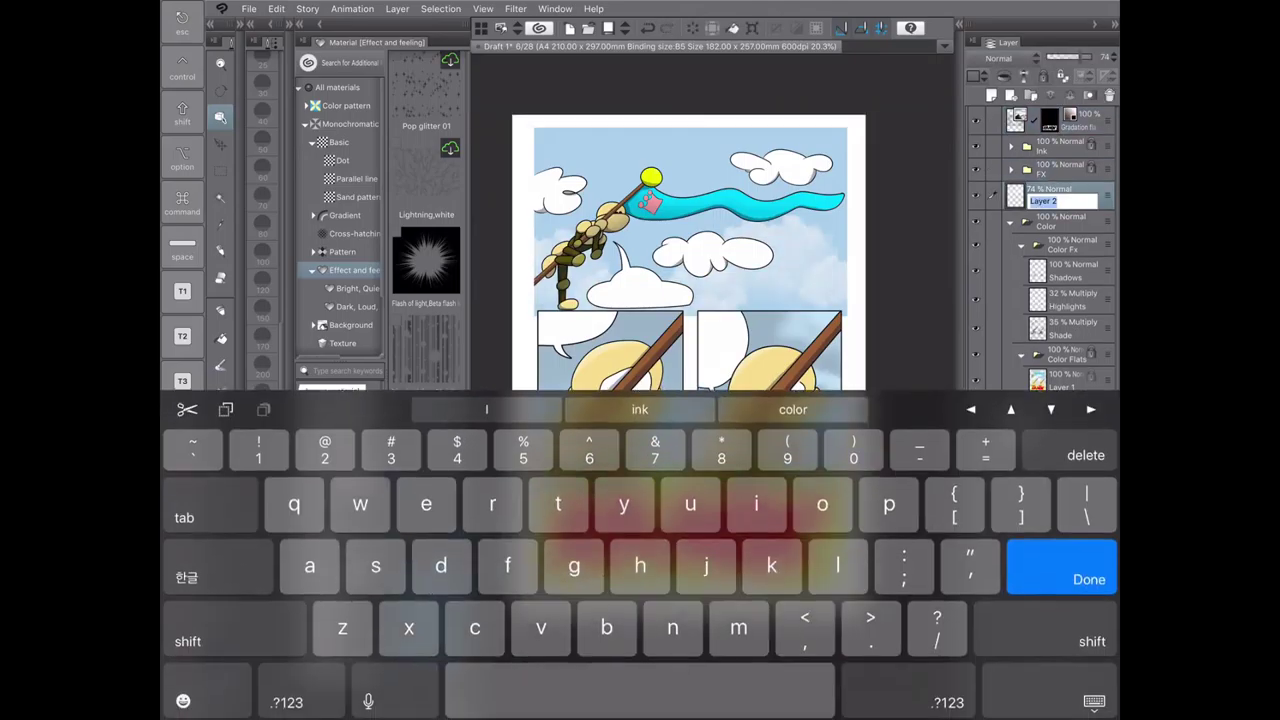
{"action": "type", "text": "Clouds"}
{"action": "key", "text": "Return"}
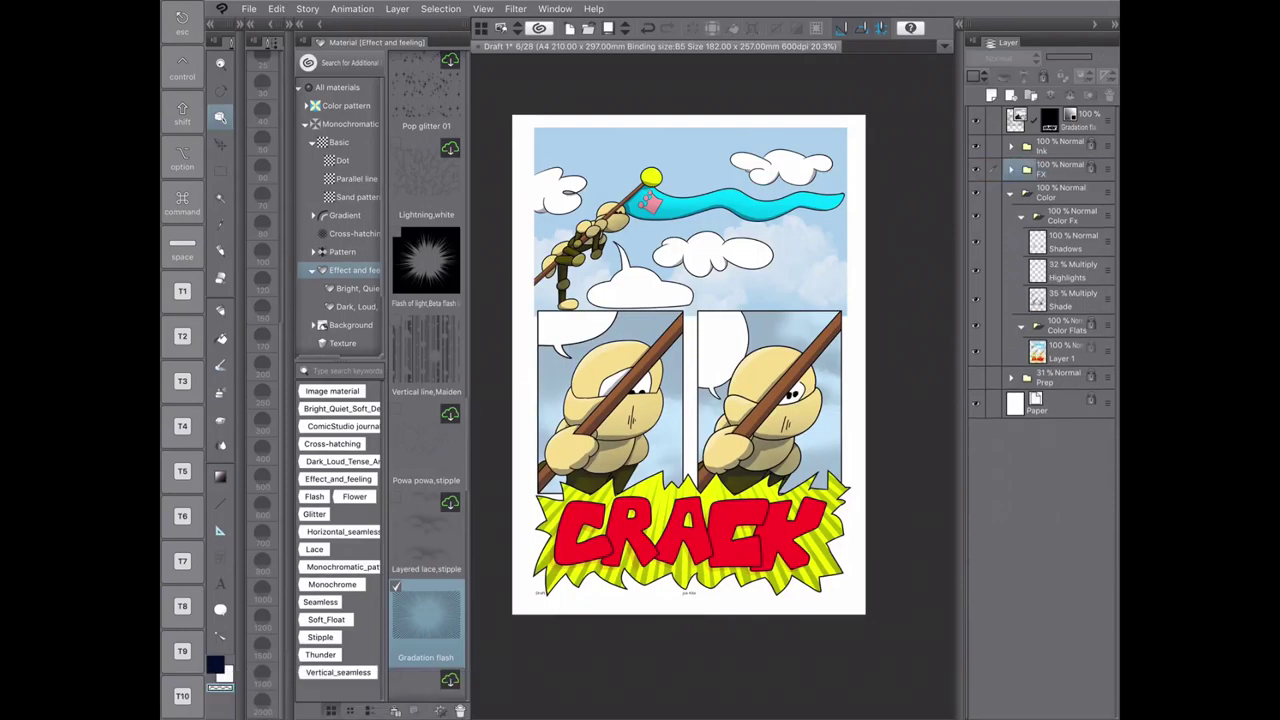
{"action": "left_click", "coordinate": [1060, 169]}
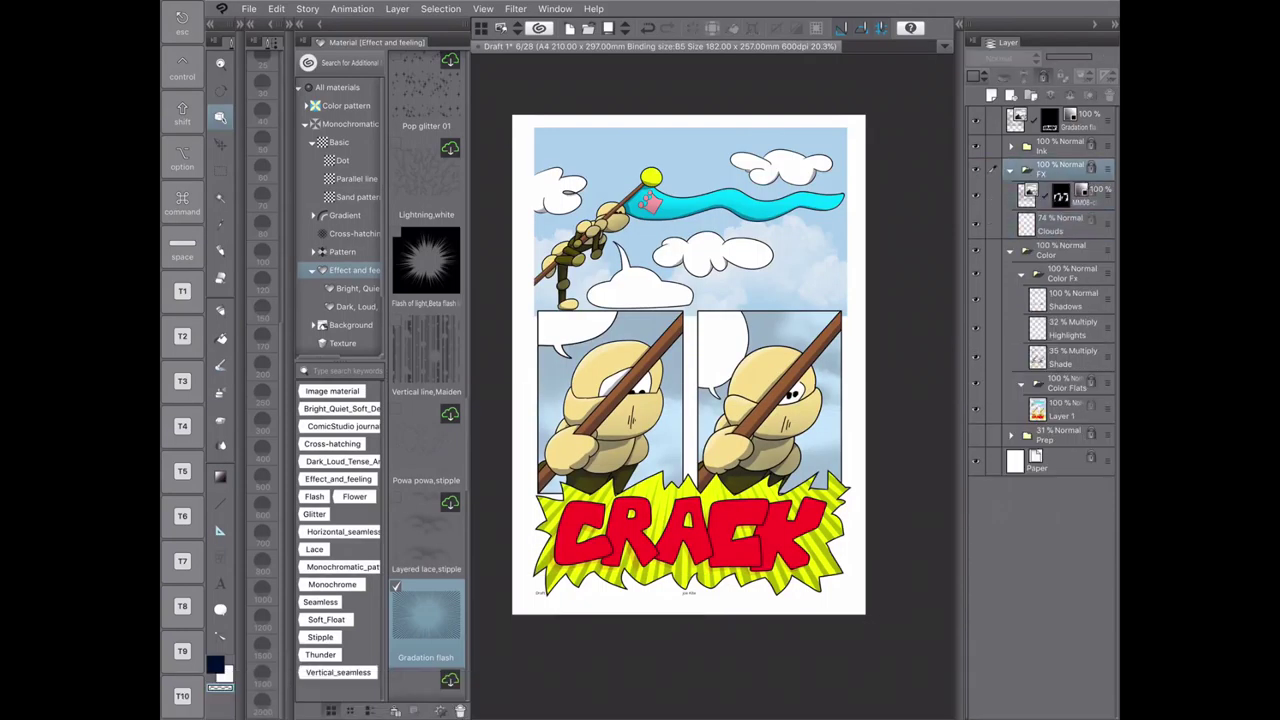
{"action": "left_click", "coordinate": [1010, 169]}
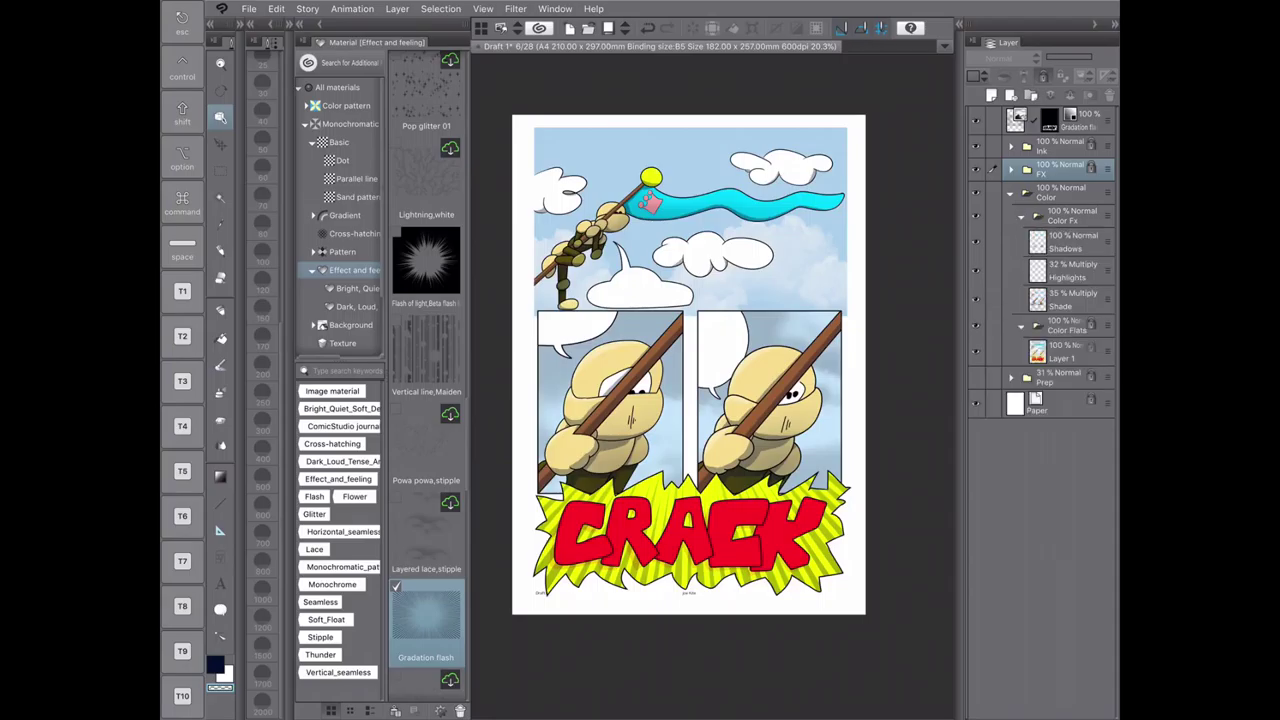
- Shrink the Gradation flash material and centre it over the CRACK burst, with the Color folder collapsed
{"action": "left_click", "coordinate": [1060, 192]}
{"action": "left_click", "coordinate": [1010, 192]}
{"action": "left_click", "coordinate": [1043, 75]}
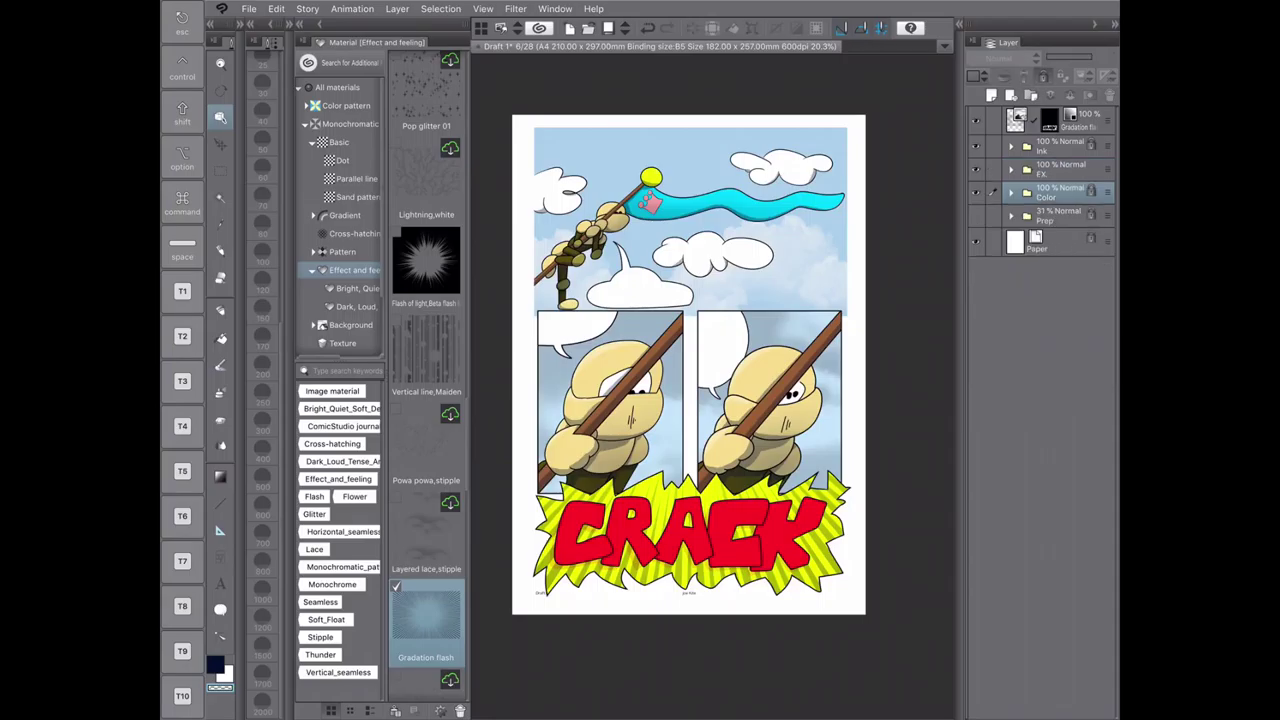
{"action": "left_click", "coordinate": [1060, 120]}
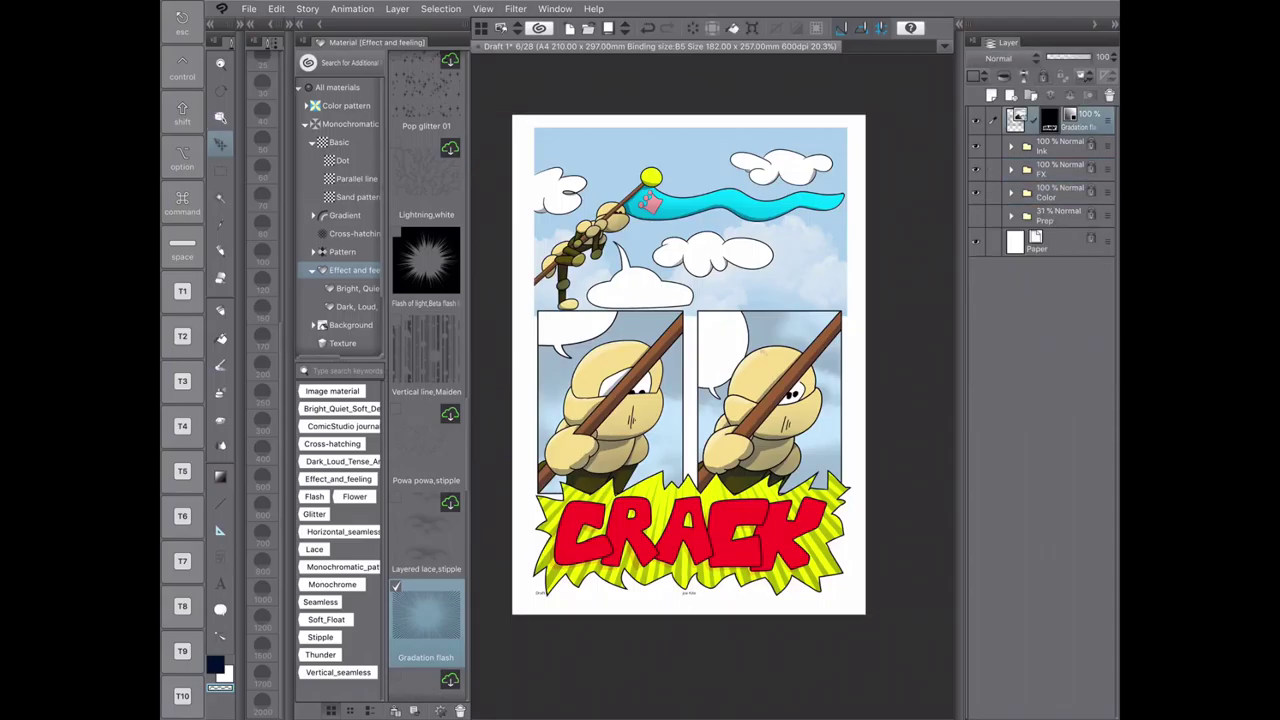
{"action": "left_click_drag", "start_coordinate": [688, 94], "coordinate": [688, 398]}
{"action": "mouse_move", "coordinate": [688, 615]}
{"action": "left_mouse_down"}
{"action": "mouse_move", "coordinate": [692, 658]}
{"action": "mouse_move", "coordinate": [688, 640]}
{"action": "left_mouse_up"}
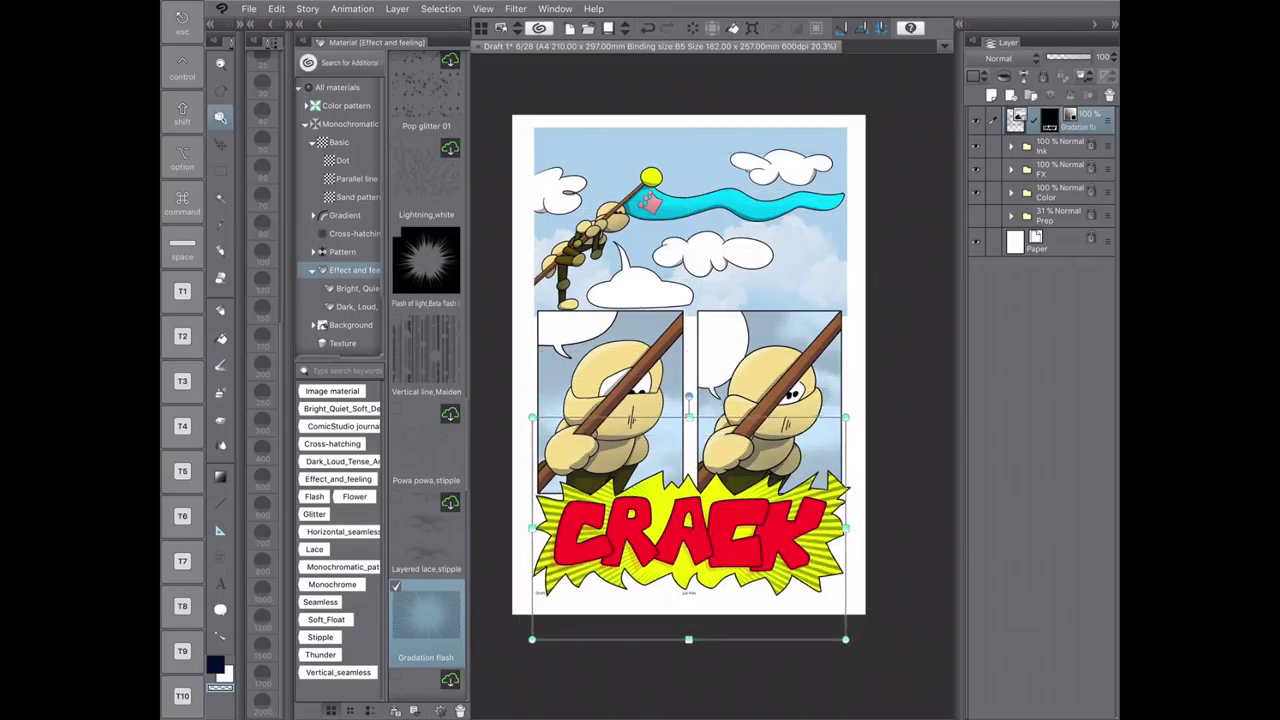
- Move the Gradation flash layer into the FX folder beneath the Clouds layer
{"action": "scroll", "coordinate": [427, 380], "scroll_direction": "down", "scroll_amount": 10}
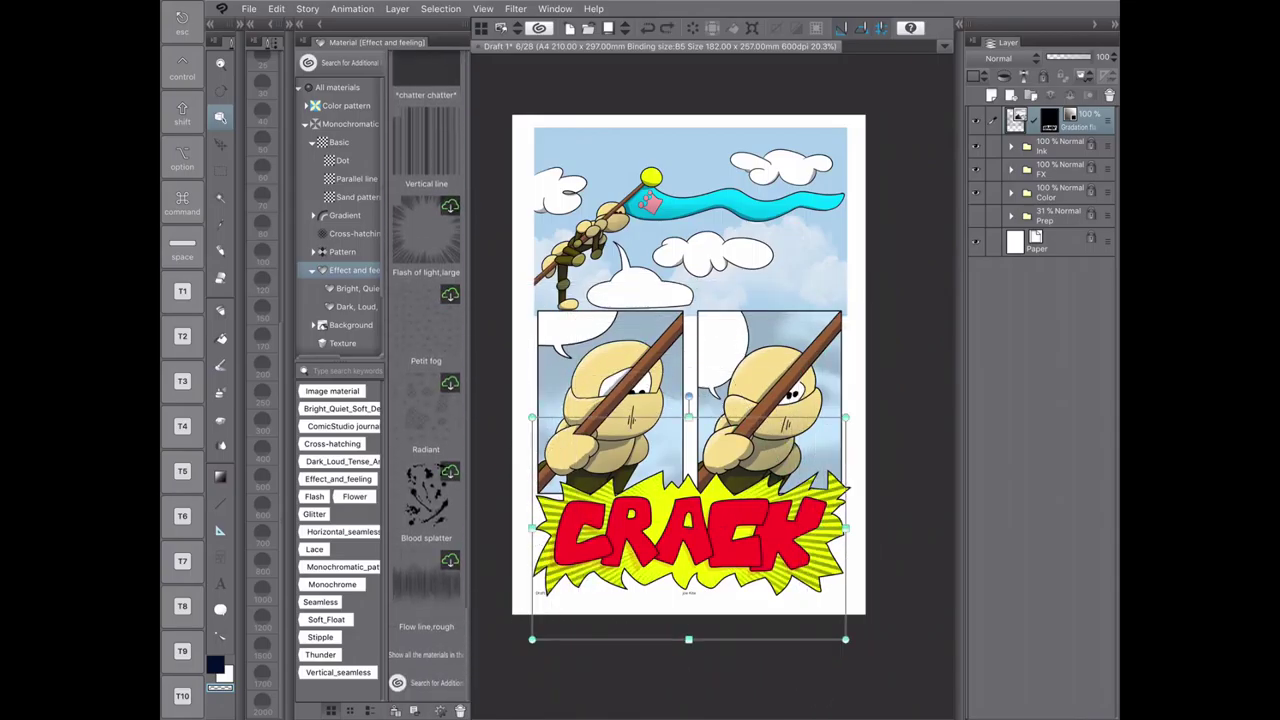
{"action": "key", "text": "Delete"}
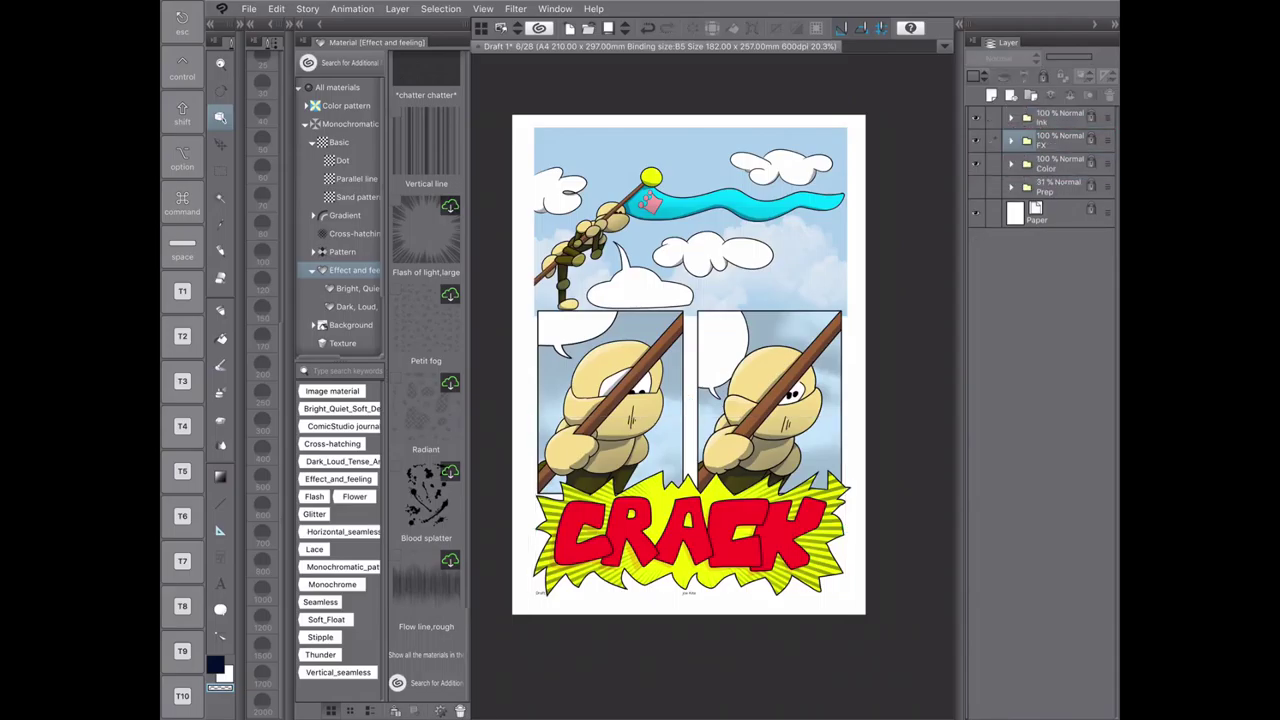
{"action": "key", "text": "super+z"}
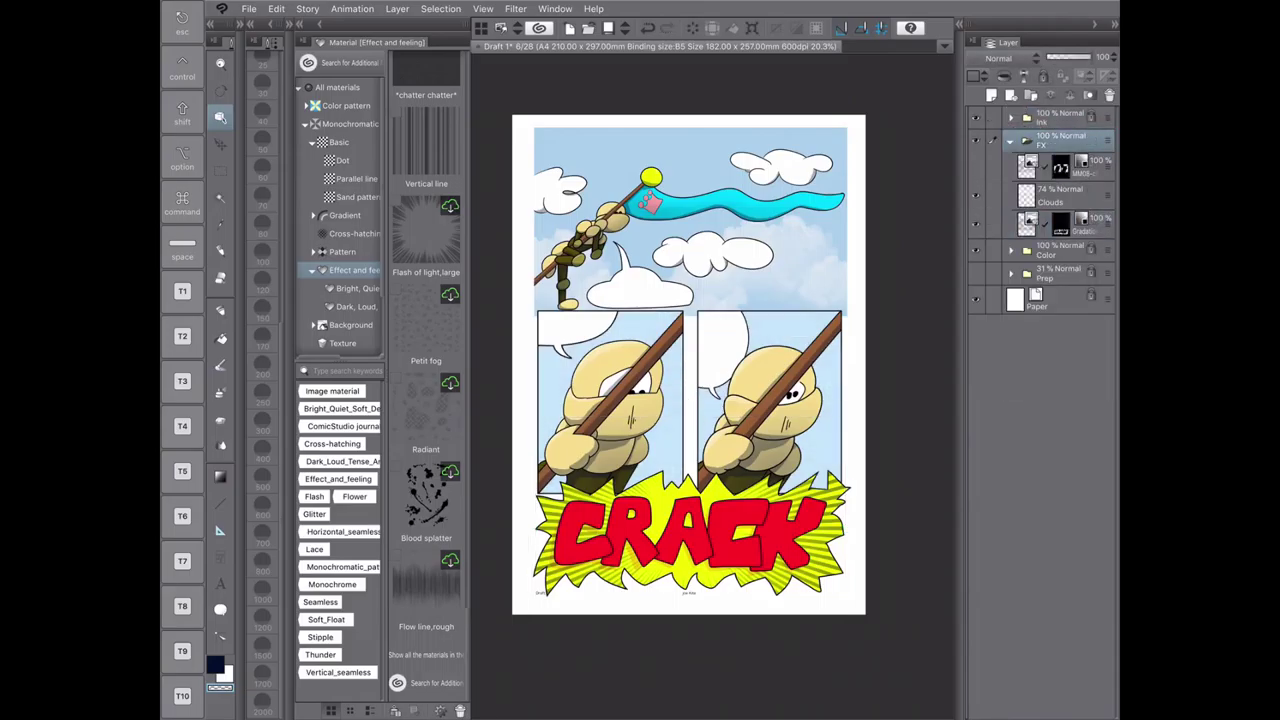
- Apply Movable blur to the Gradation flash layer with blur area 10.13 and direction 146, and collapse the FX folder
{"action": "left_click", "coordinate": [1060, 224]}
{"action": "left_click", "coordinate": [515, 8]}
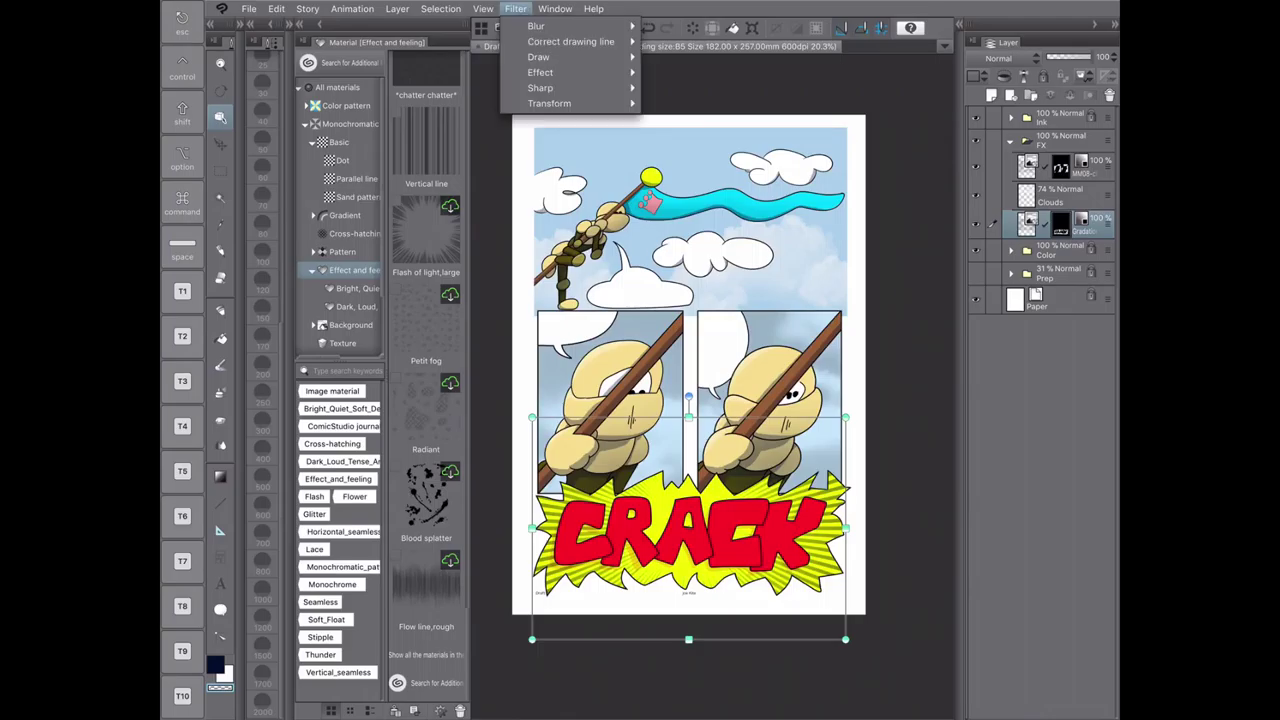
{"action": "mouse_move", "coordinate": [545, 72]}
{"action": "mouse_move", "coordinate": [540, 26]}
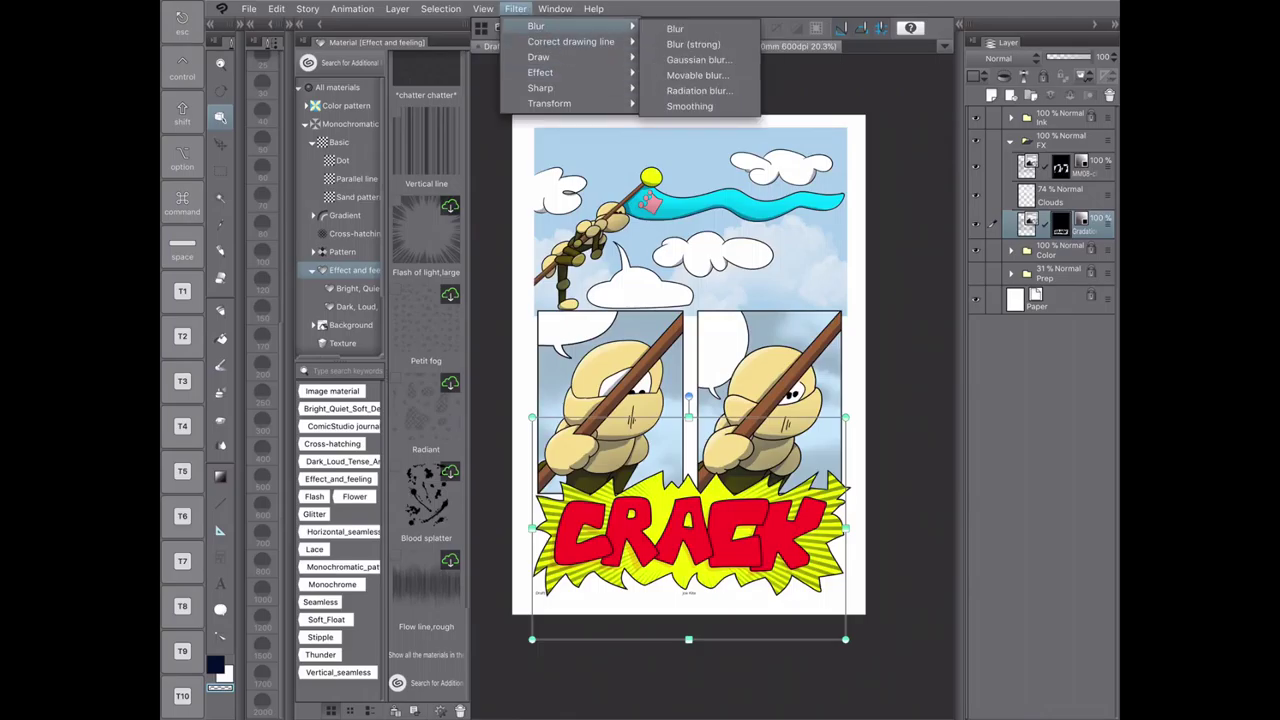
{"action": "left_click", "coordinate": [697, 75]}
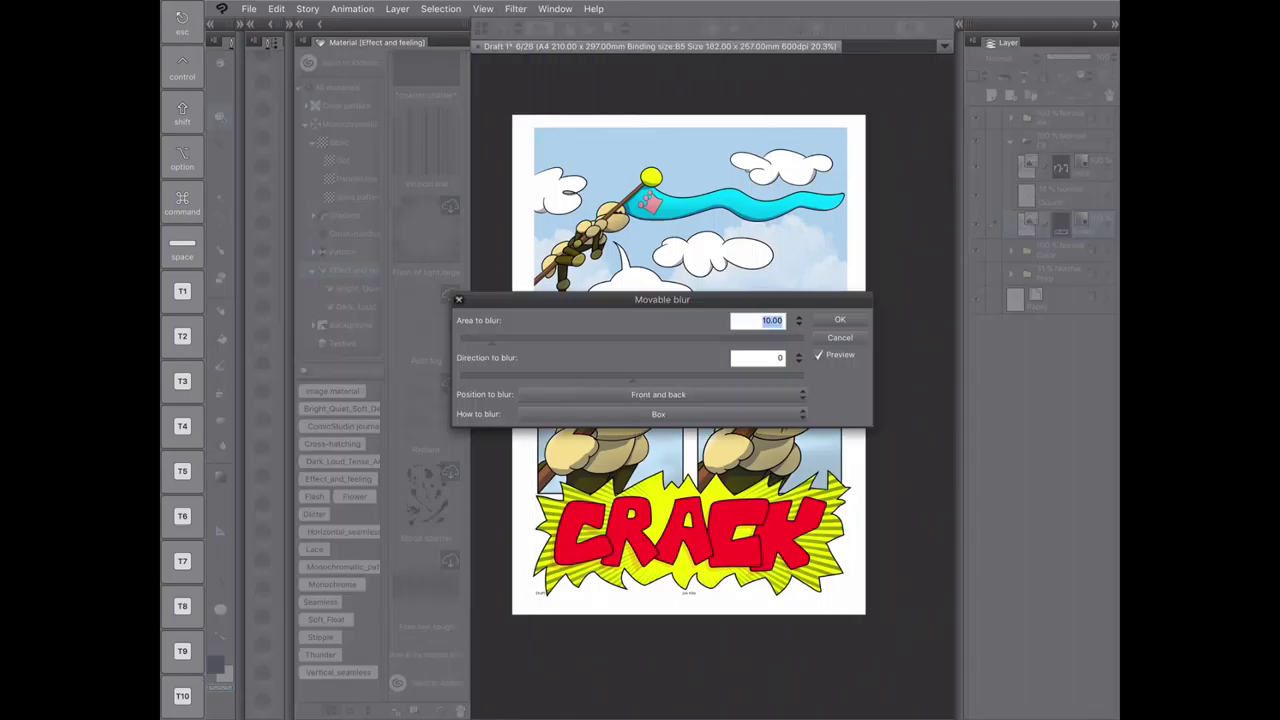
{"action": "left_click", "coordinate": [544, 377]}
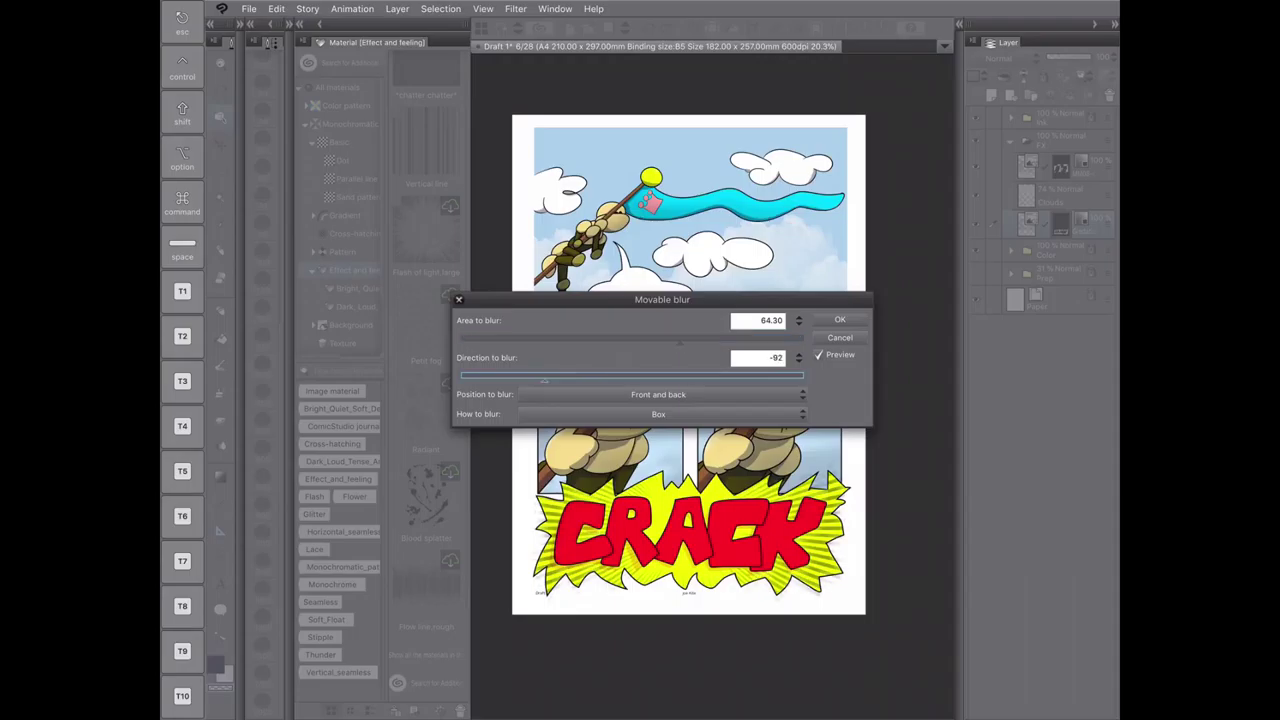
{"action": "left_click_drag", "start_coordinate": [544, 378], "coordinate": [479, 378]}
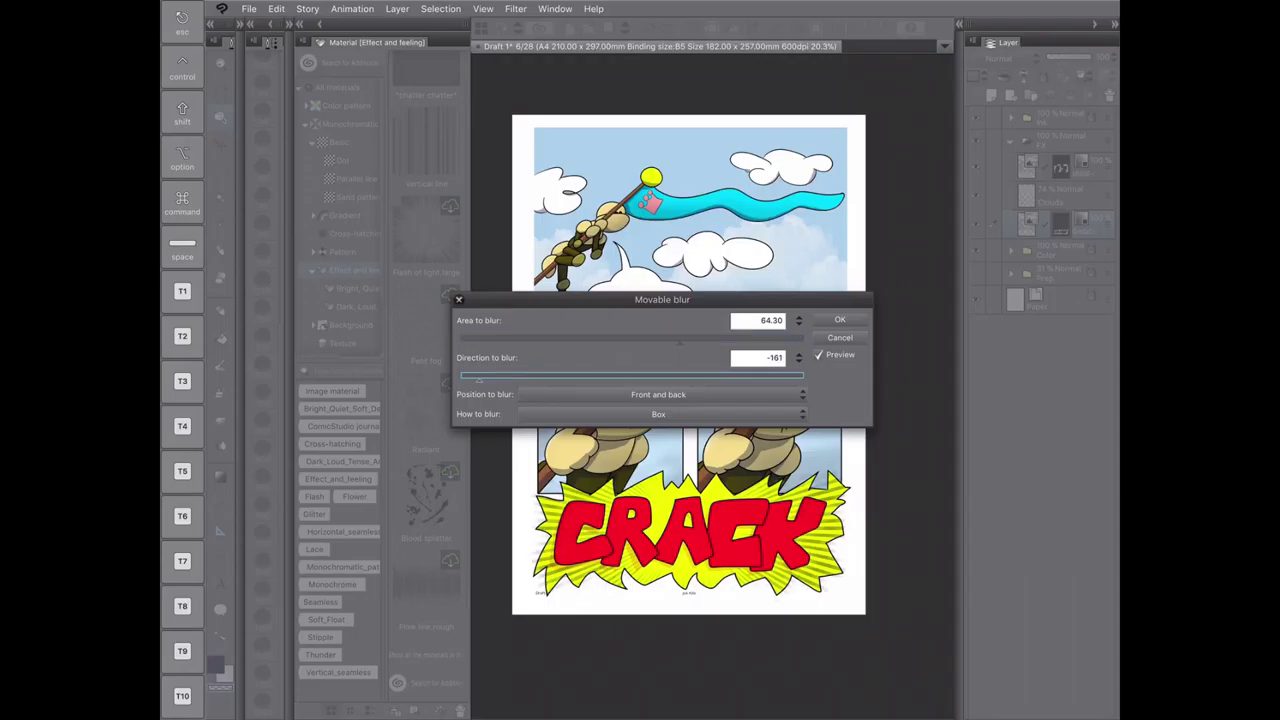
{"action": "left_click", "coordinate": [771, 377]}
{"action": "left_click", "coordinate": [492, 341]}
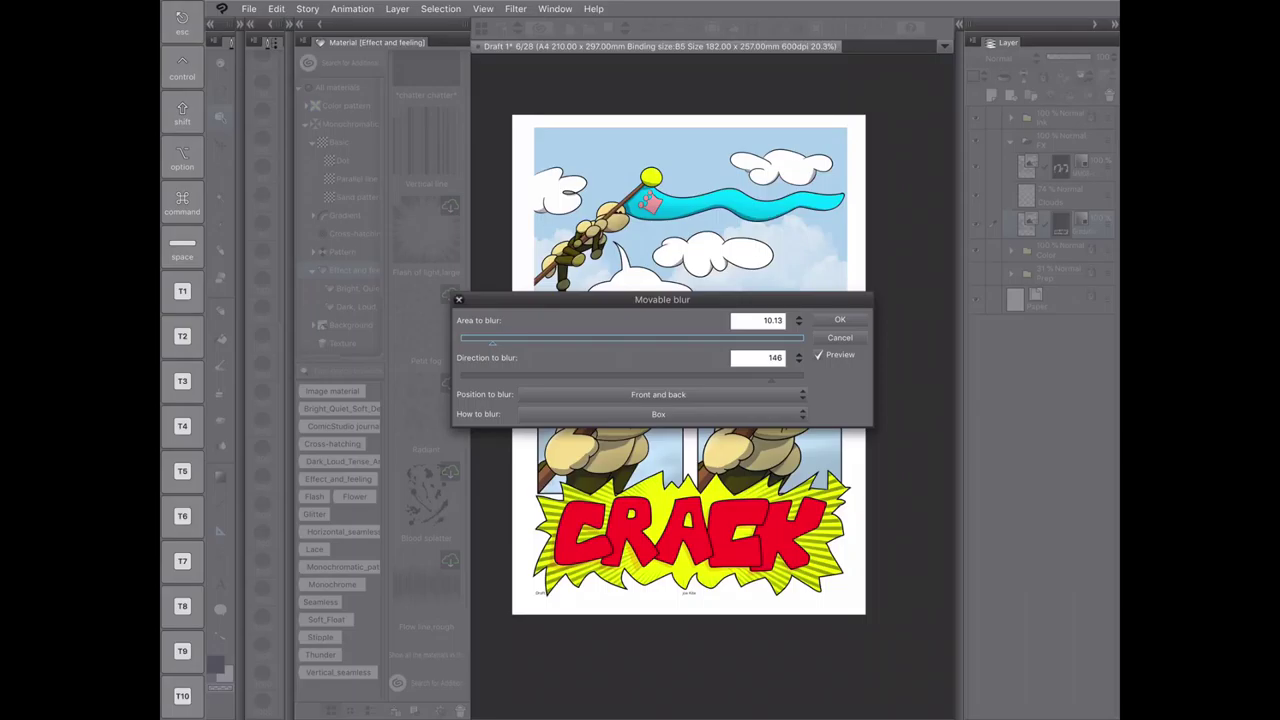
{"action": "key", "text": "Return"}
{"action": "left_click", "coordinate": [1010, 140]}
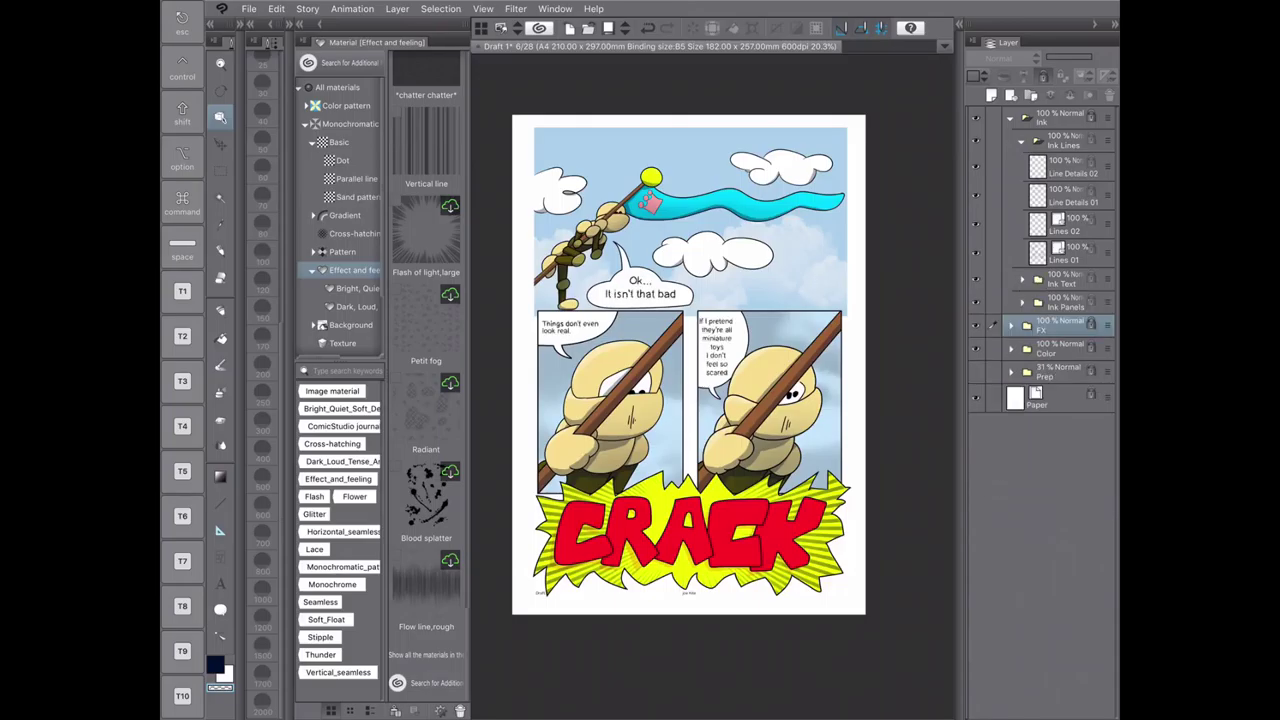
- Select Layer 1 in Color Flats and set Auto select to Selection for referred layers
{"action": "left_click", "coordinate": [1065, 508]}
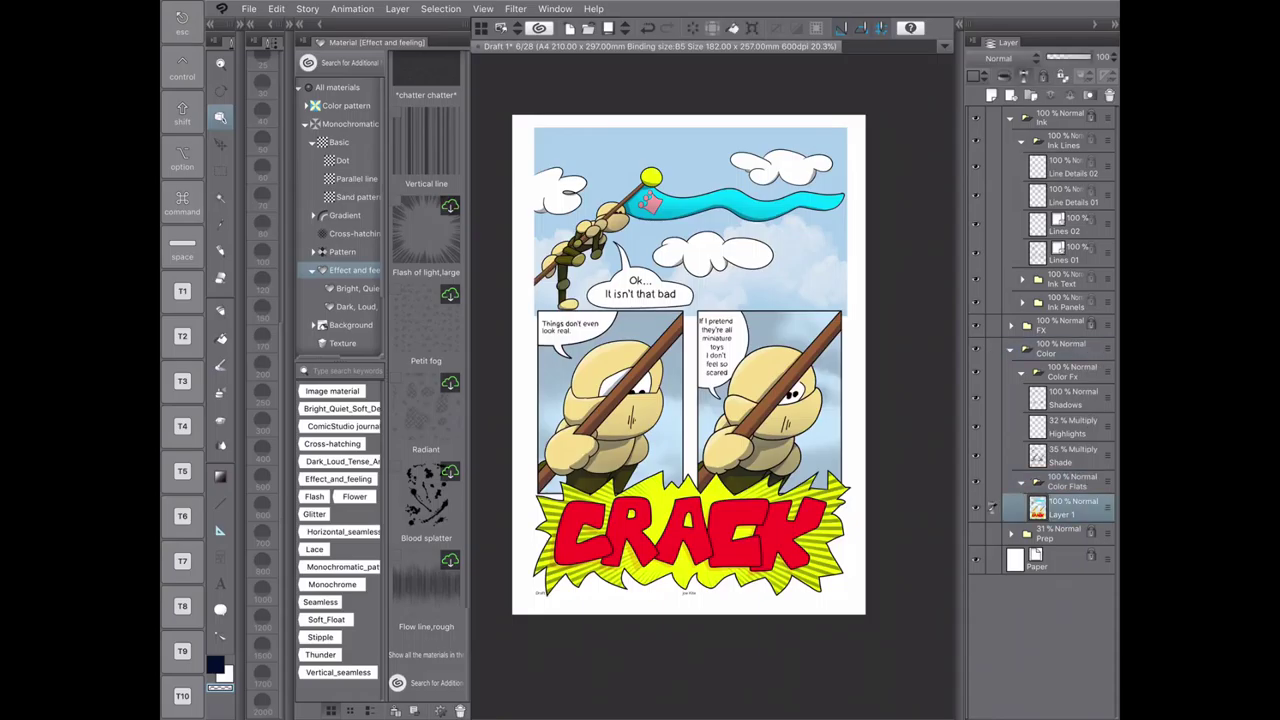
{"action": "left_click", "coordinate": [1021, 372]}
{"action": "left_click", "coordinate": [220, 197]}
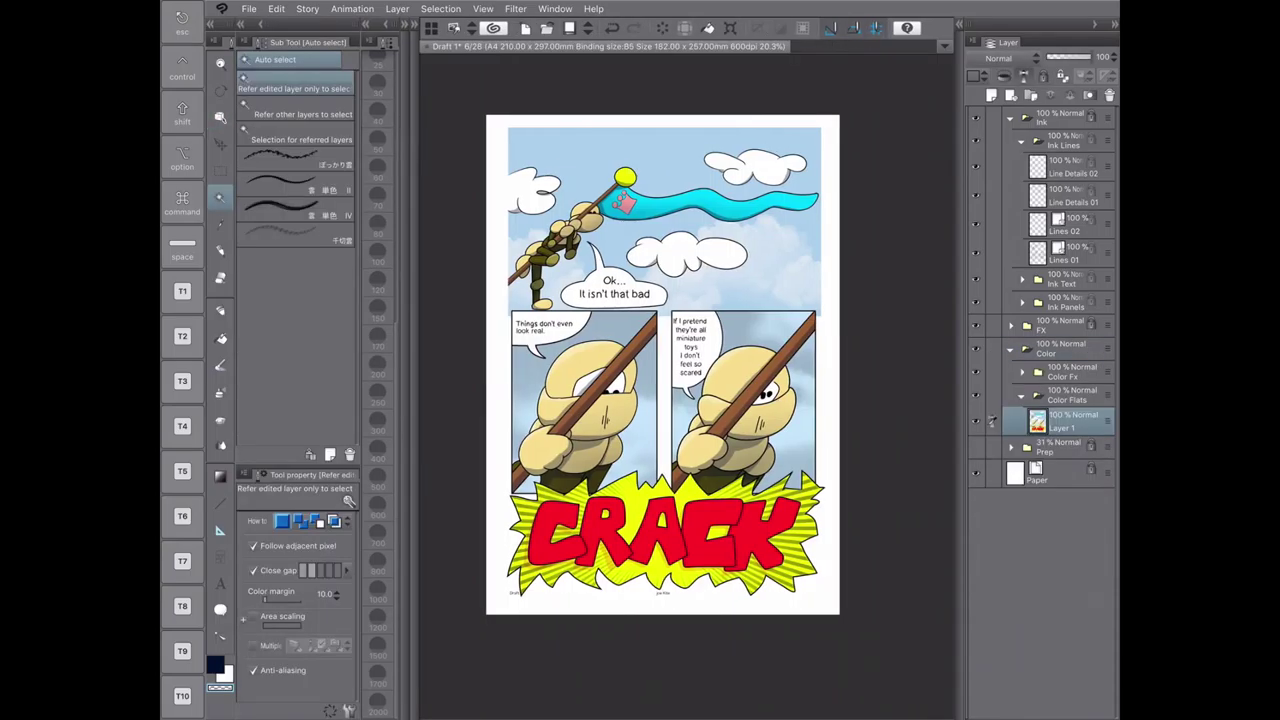
{"action": "left_click", "coordinate": [300, 139]}
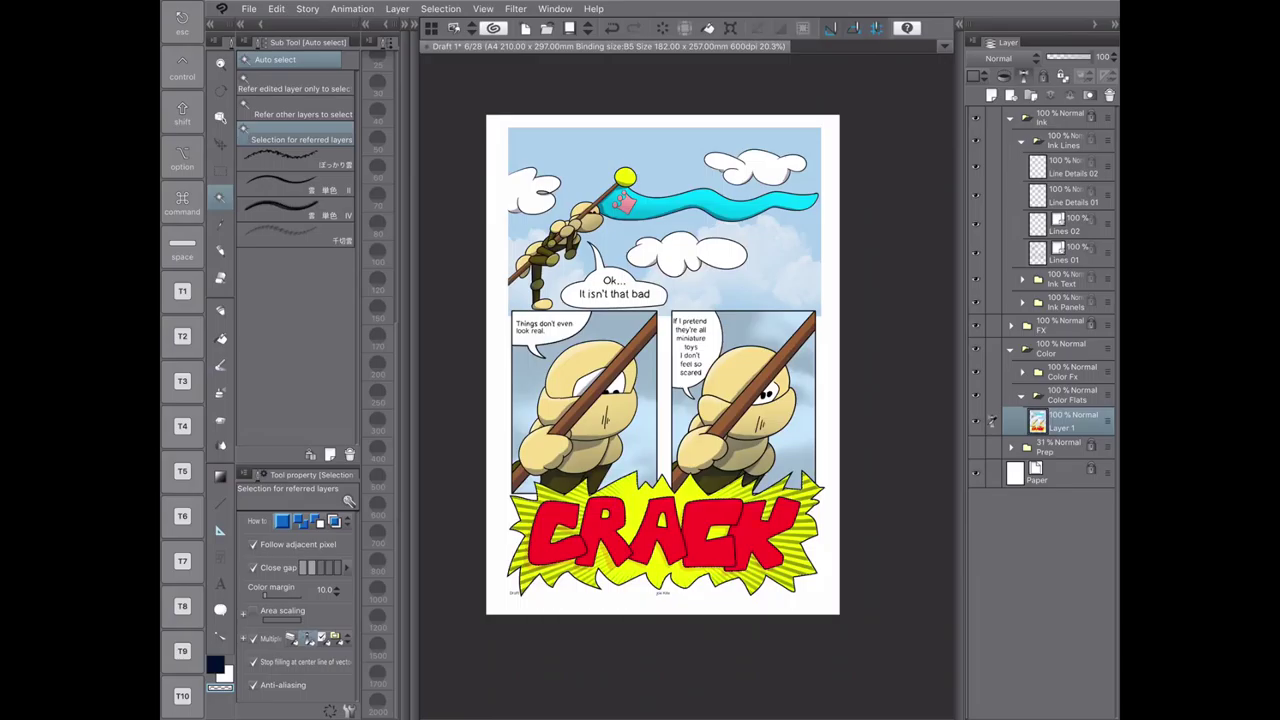
{"action": "scroll", "coordinate": [687, 380], "scroll_direction": "up", "scroll_amount": 3}
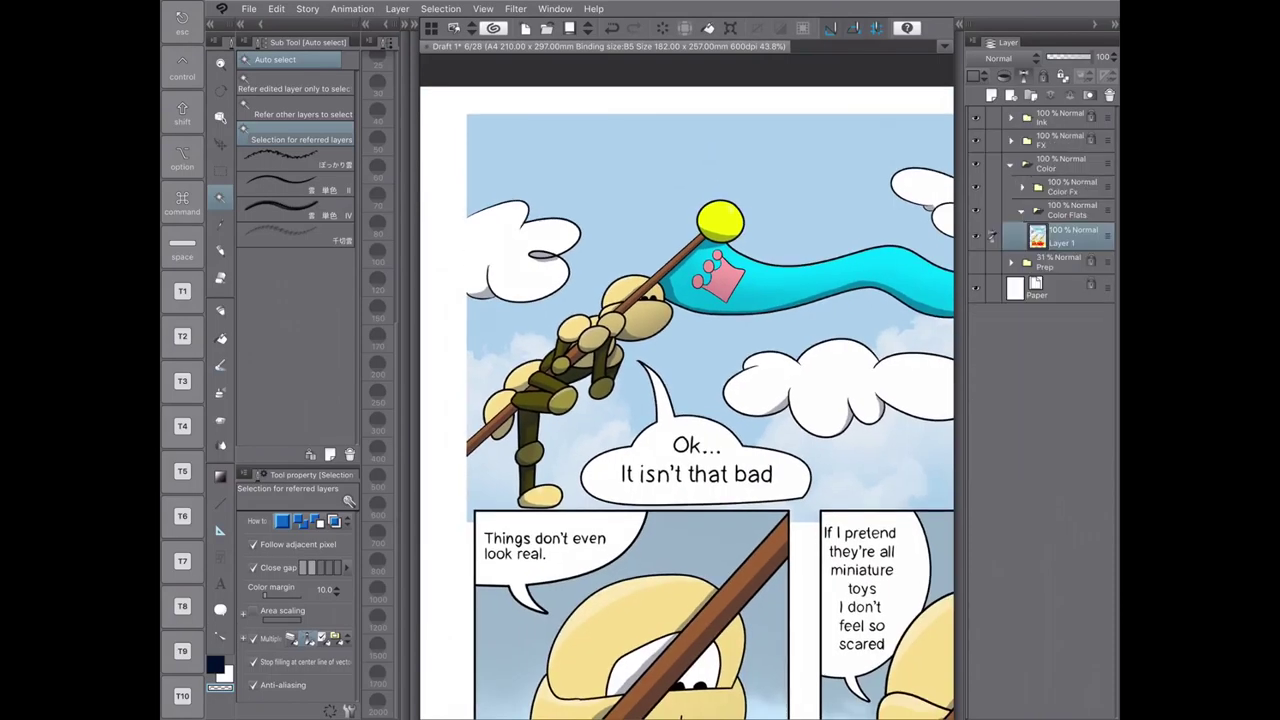
- Add a layer named Bright at the top of the Color Fx folder
{"action": "left_click", "coordinate": [1022, 187]}
{"action": "double_click", "coordinate": [1065, 218]}
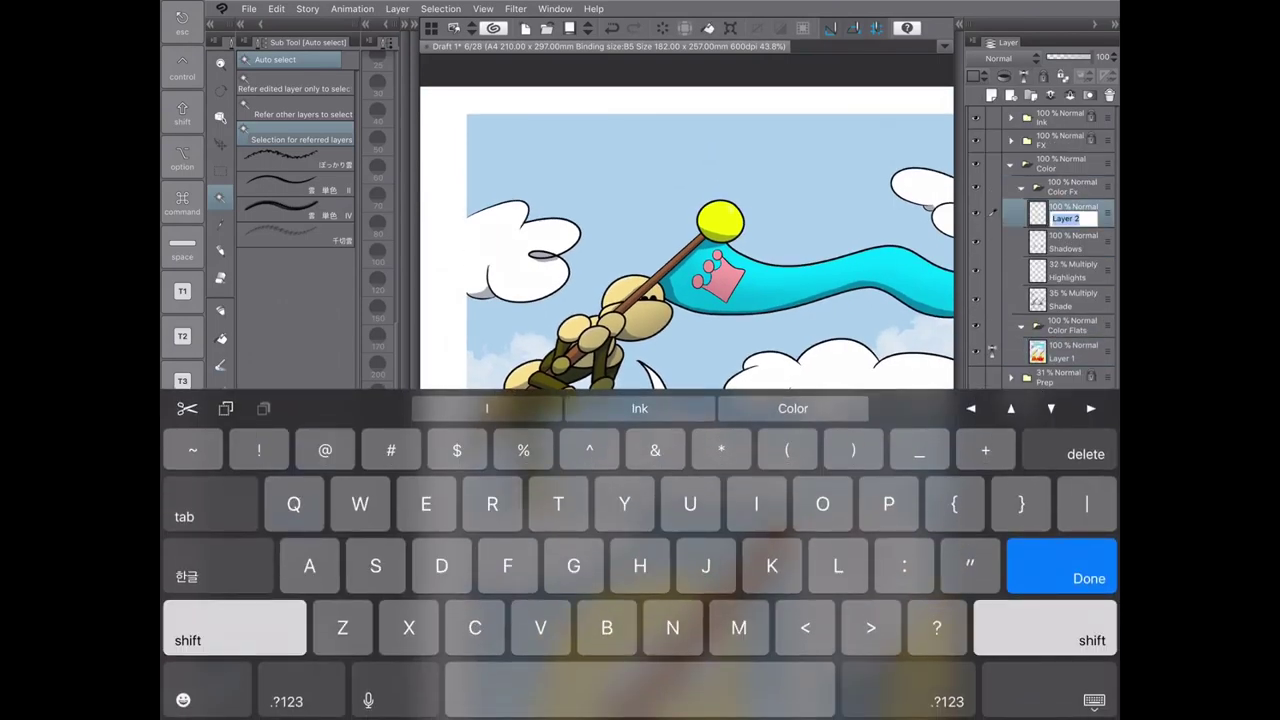
{"action": "type", "text": "Bright"}
{"action": "key", "text": "Return"}
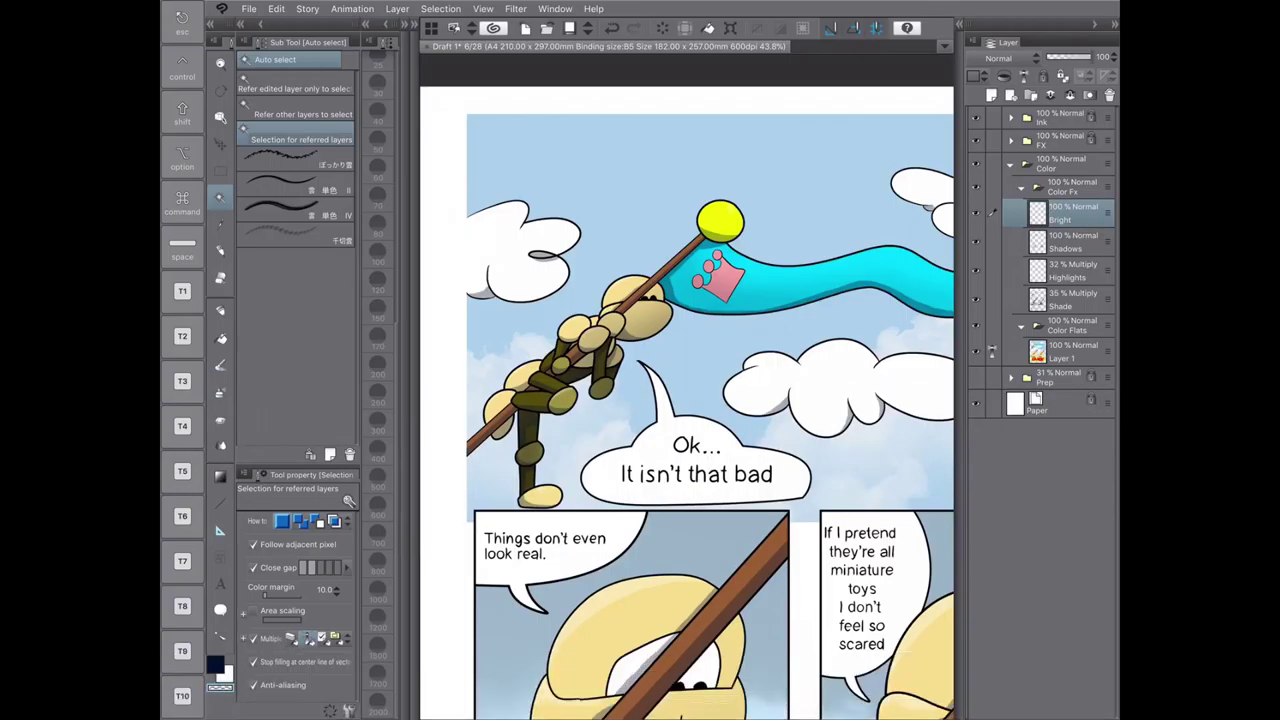
- Try to airbrush light onto the auto-selected areas of the lower-left panel on the Bright layer, and deselect
{"action": "scroll", "coordinate": [687, 387], "scroll_direction": "down", "scroll_amount": 1}
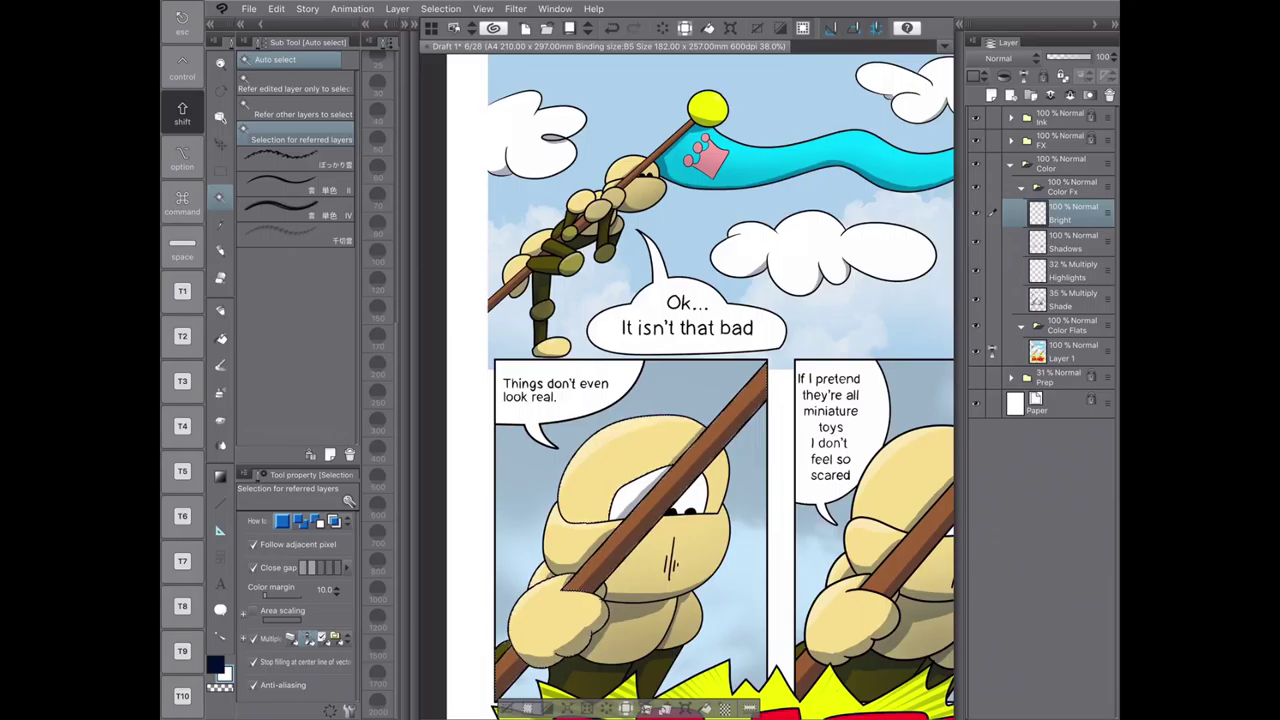
{"action": "scroll", "coordinate": [687, 387], "scroll_direction": "down", "scroll_amount": 2}
{"action": "key", "text": "b"}
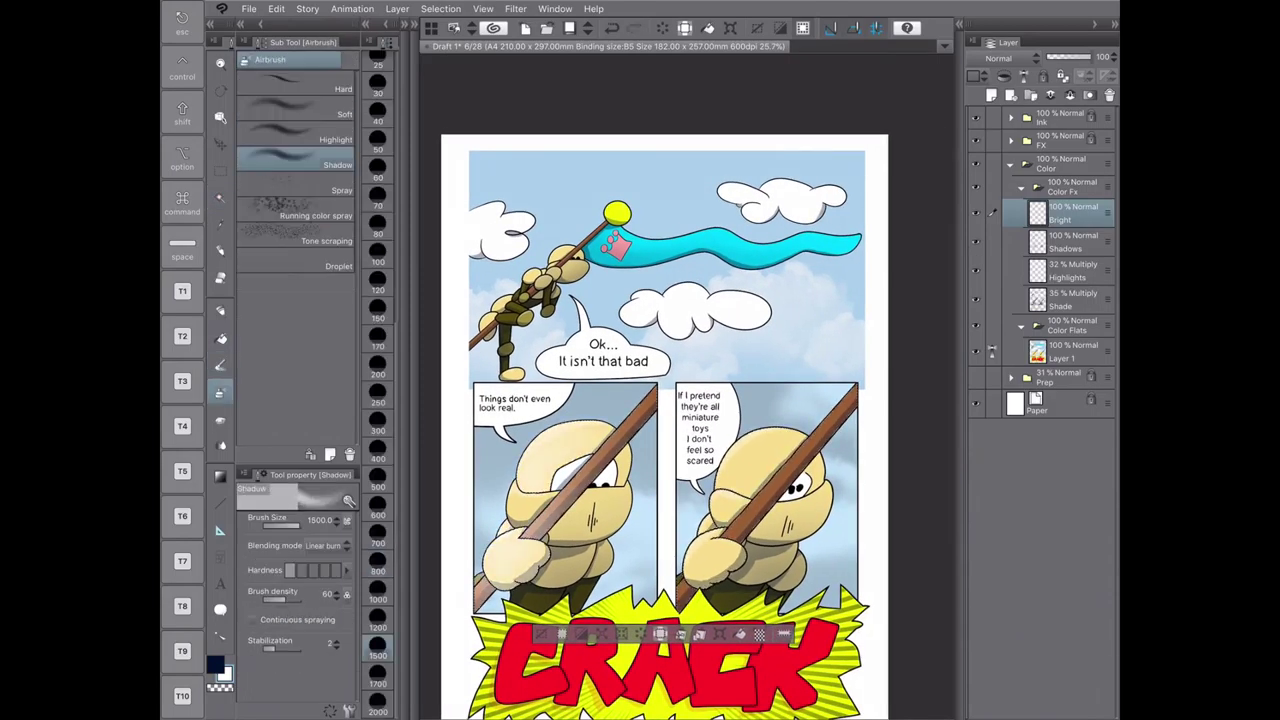
{"action": "key", "text": "w"}
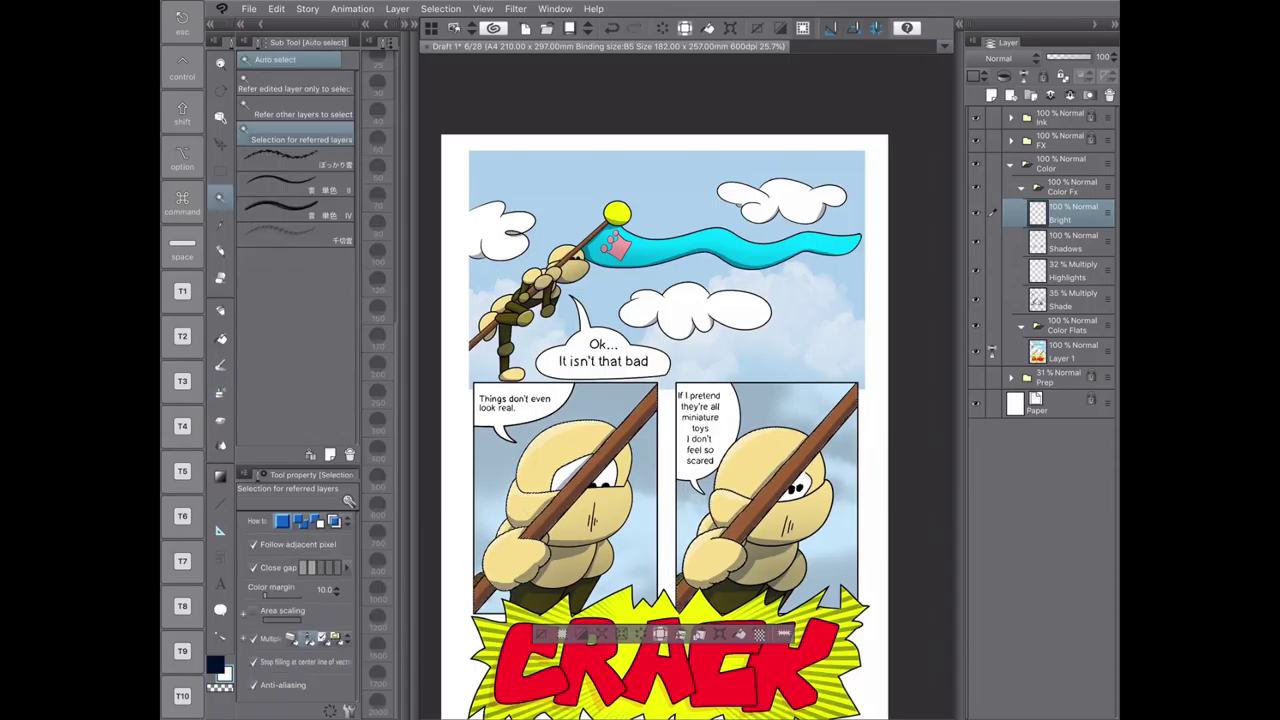
{"action": "key", "text": "b"}
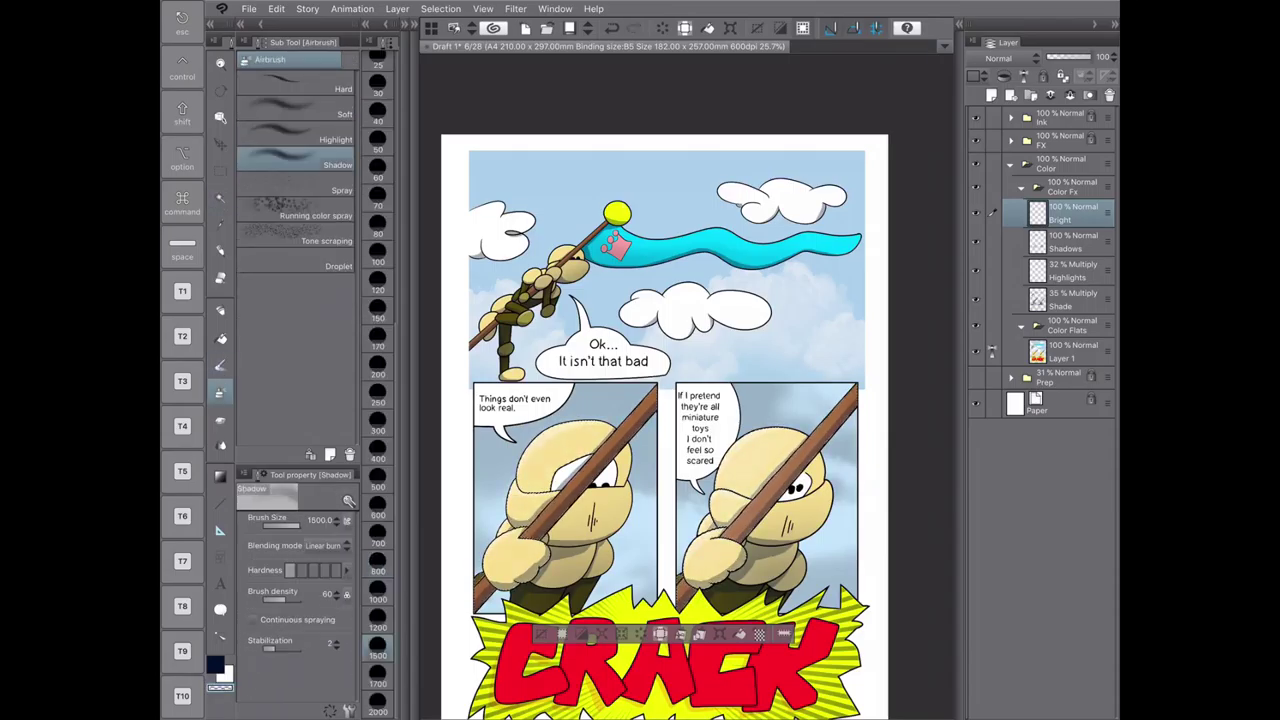
{"action": "key", "text": "ctrl+d"}
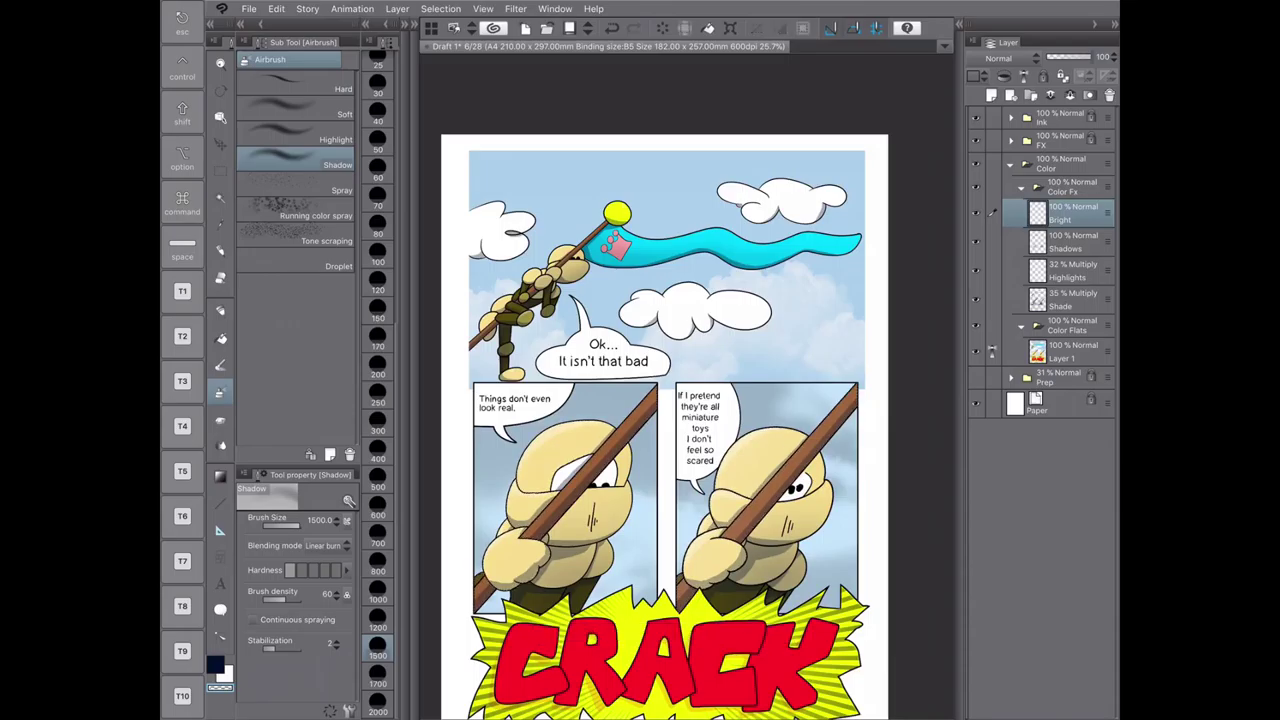
- Lower the opacity of the material layer above Clouds in the FX folder to 68% and save the page
{"action": "key", "text": "ctrl+minus"}
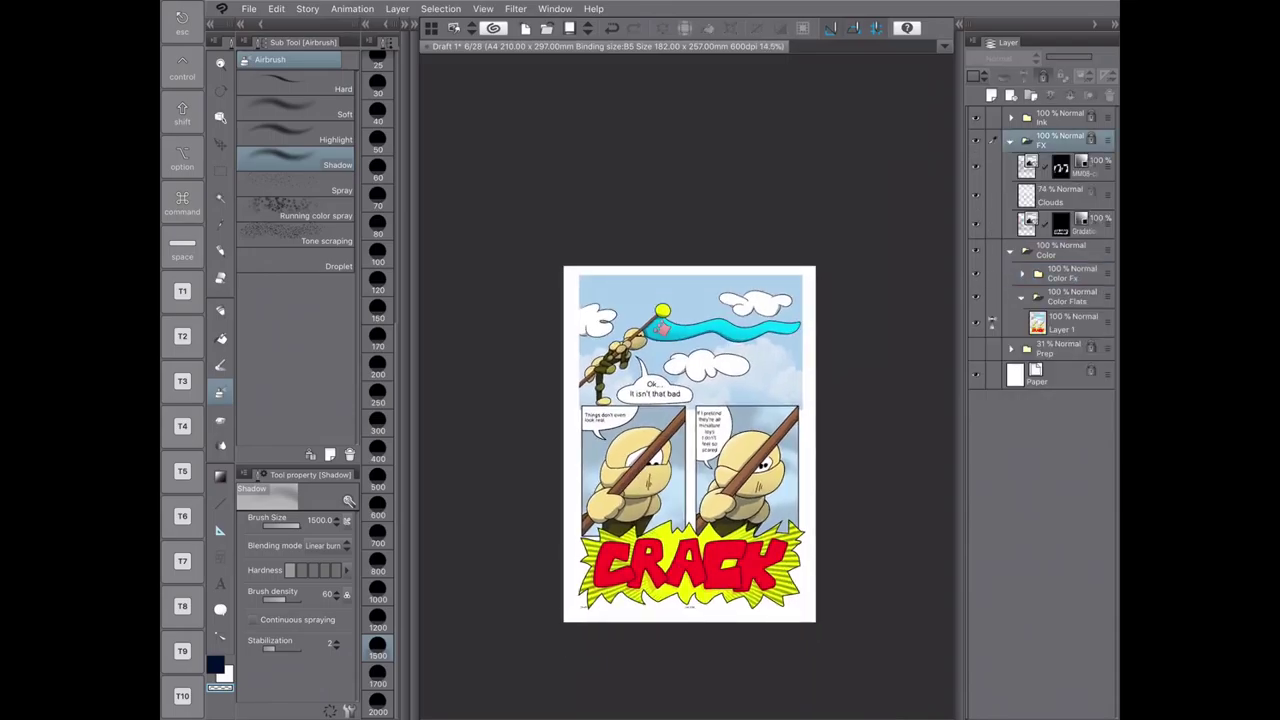
{"action": "left_click", "coordinate": [1060, 165]}
{"action": "left_click_drag", "start_coordinate": [1088, 57], "coordinate": [1074, 57]}
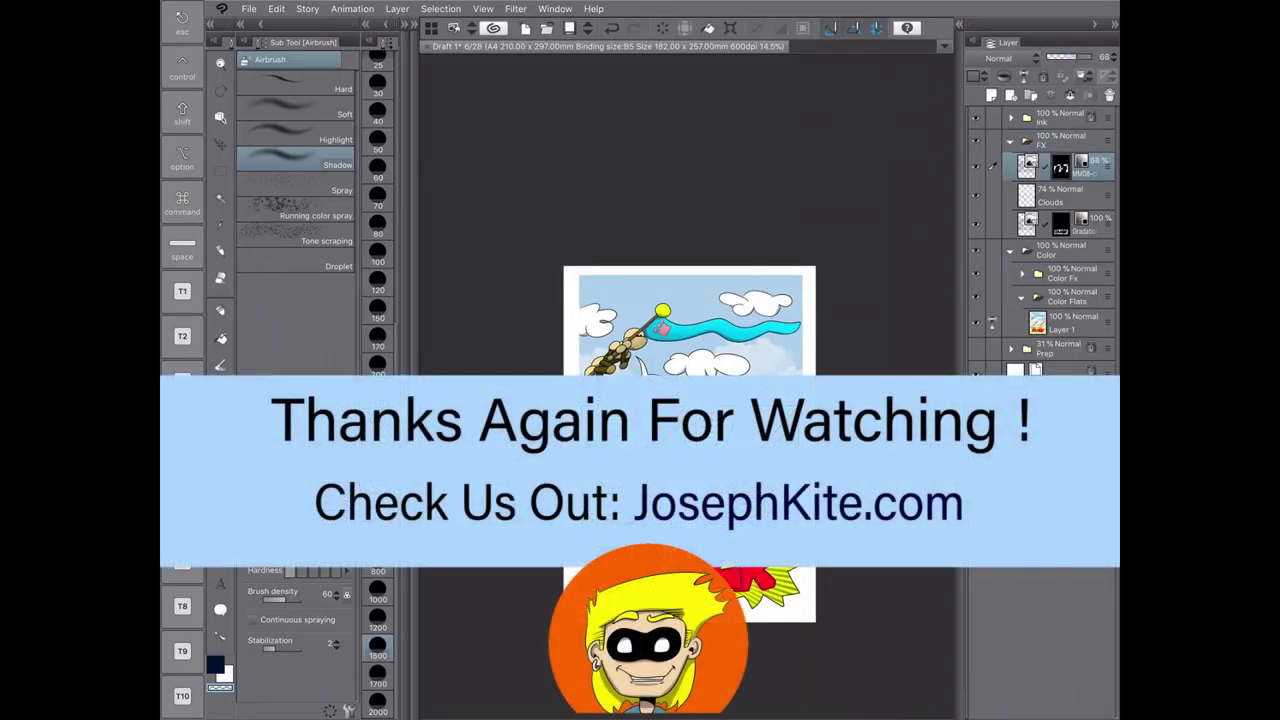
{"action": "key", "text": "ctrl+plus"}
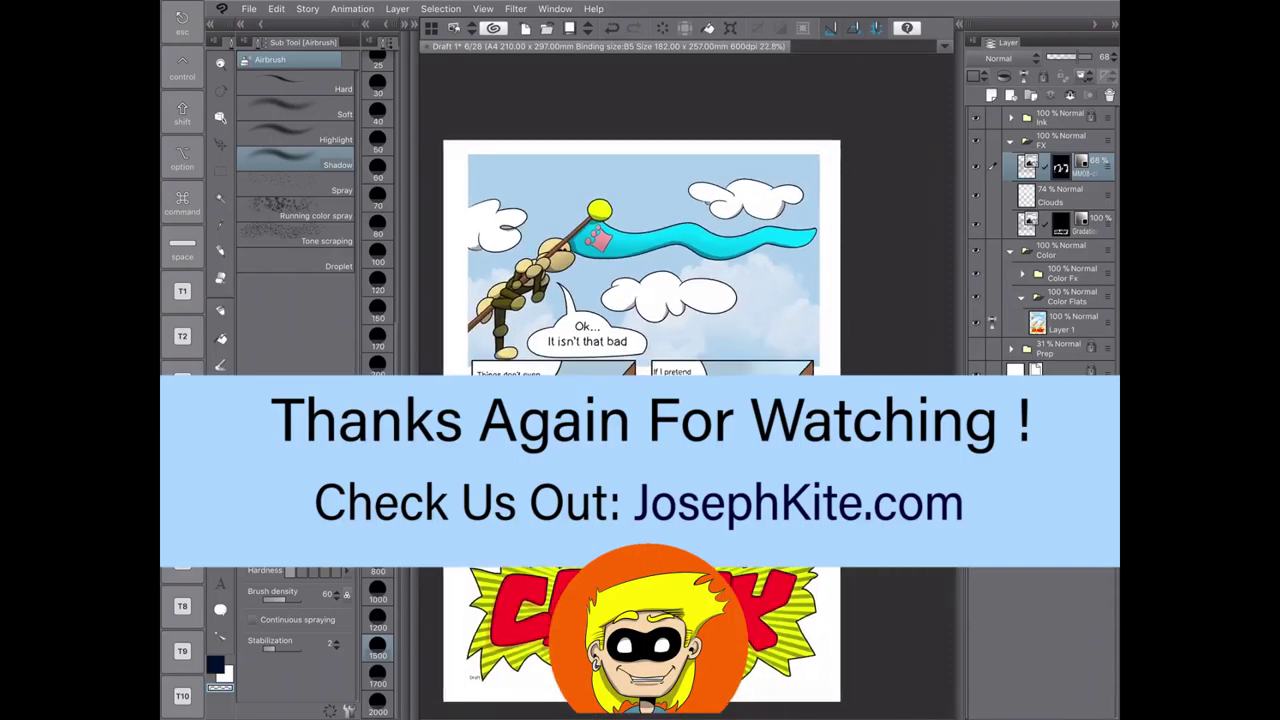
{"action": "key", "text": "ctrl+s"}
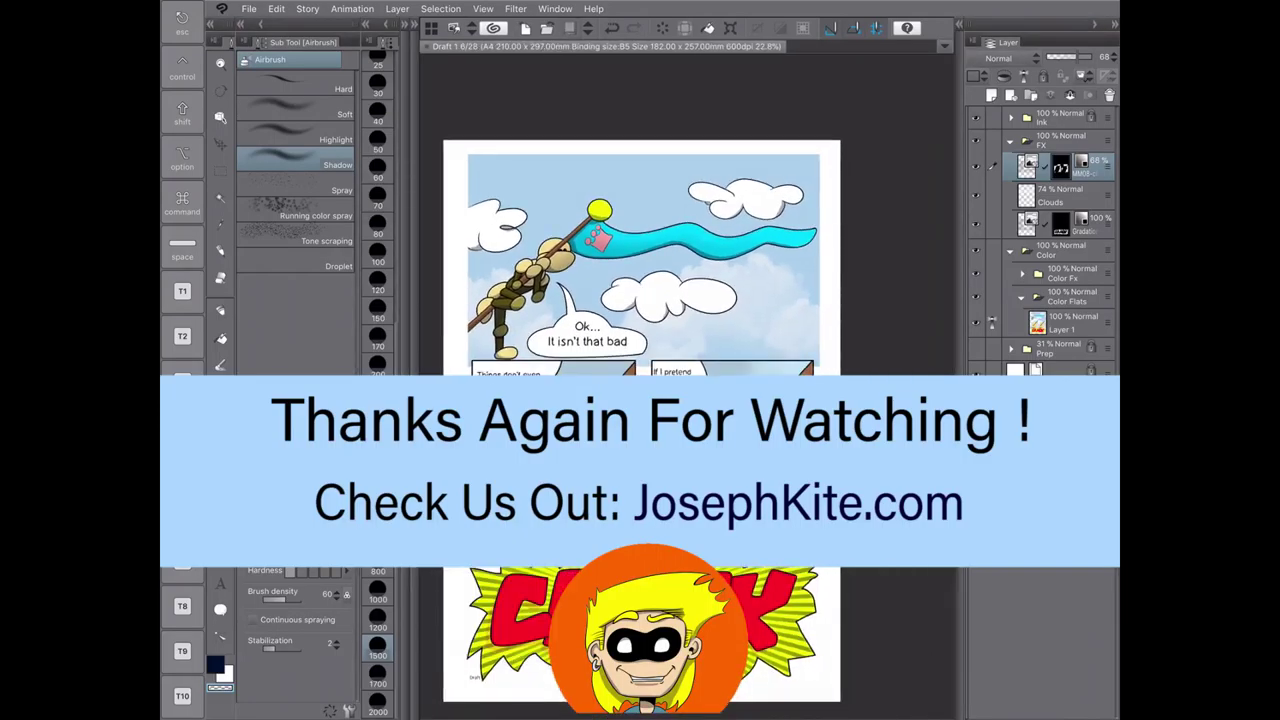